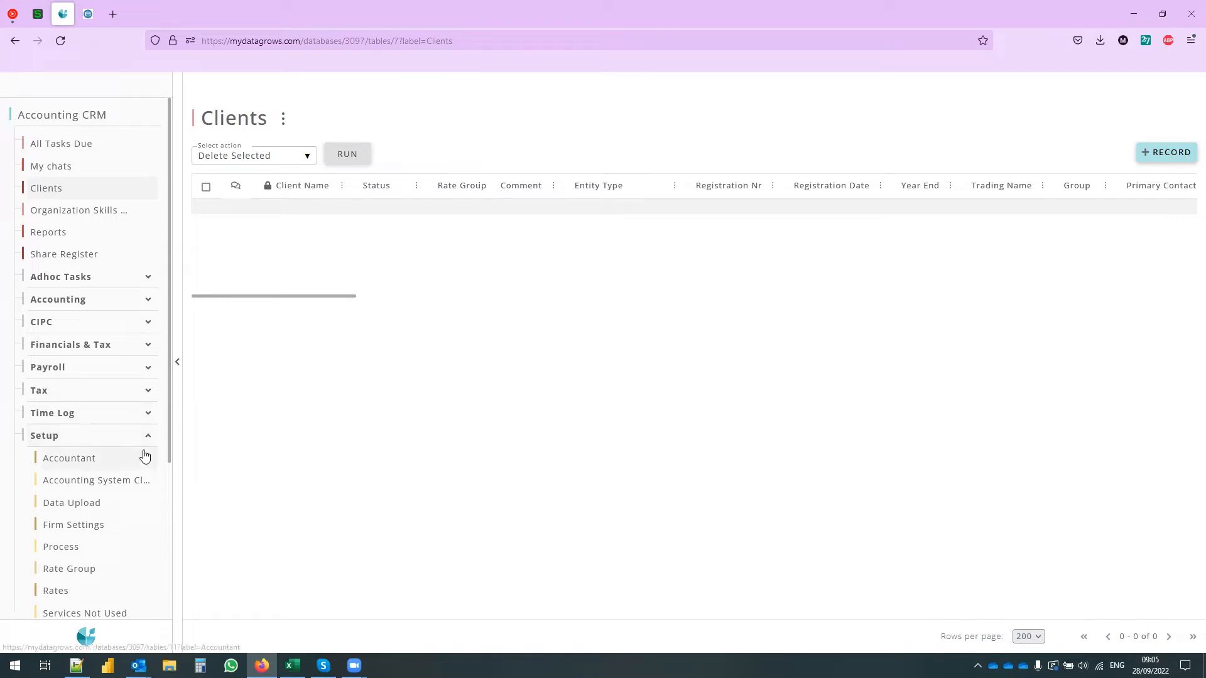
Switch to the example client upload workbook in Excel and look over the registration columns of the CLIENT IMPORT sheet
click(83, 441)
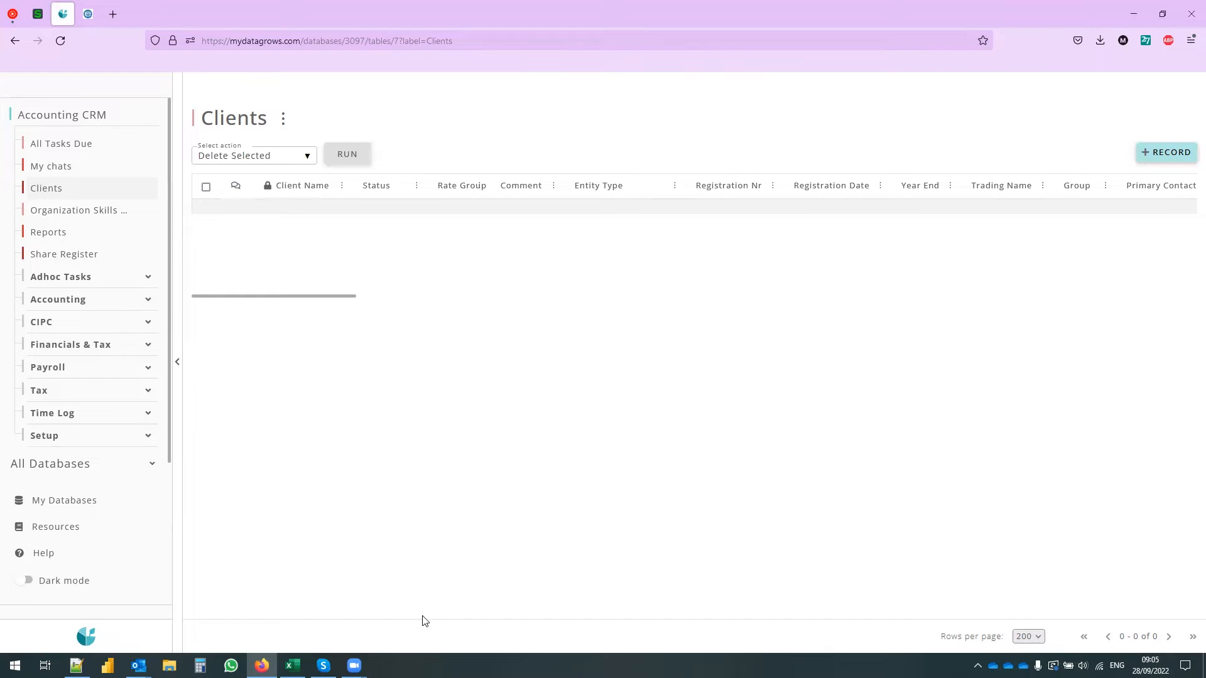
click(293, 665)
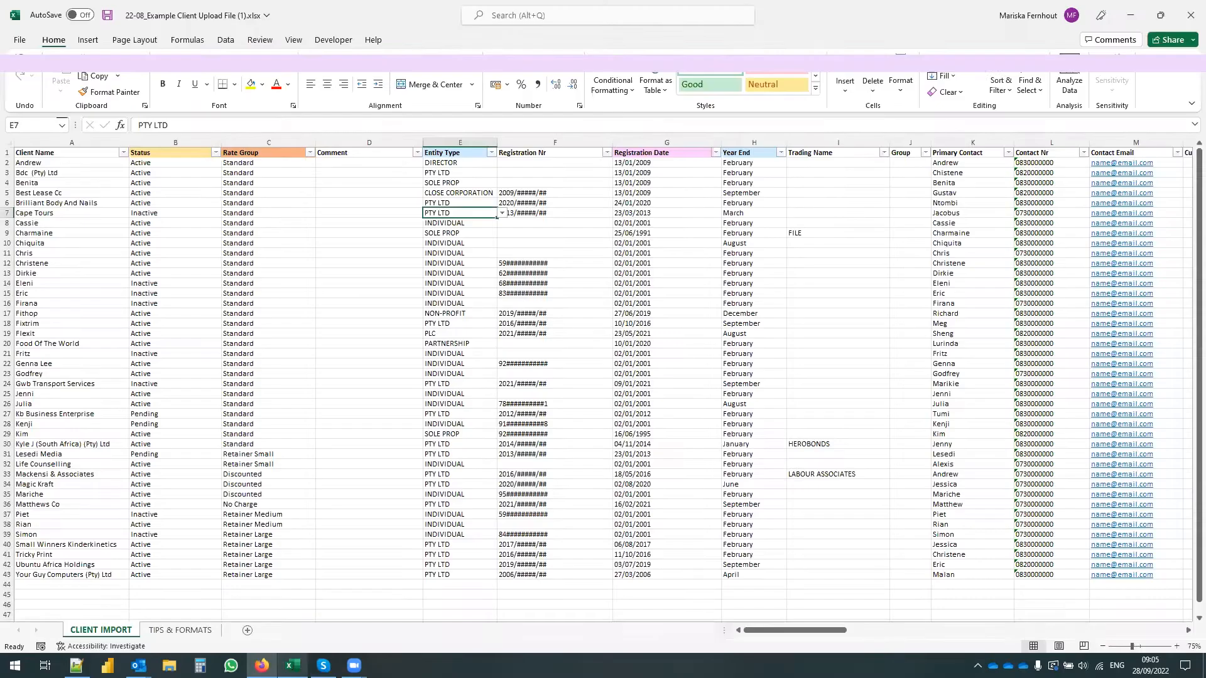
click(664, 517)
click(549, 474)
click(652, 463)
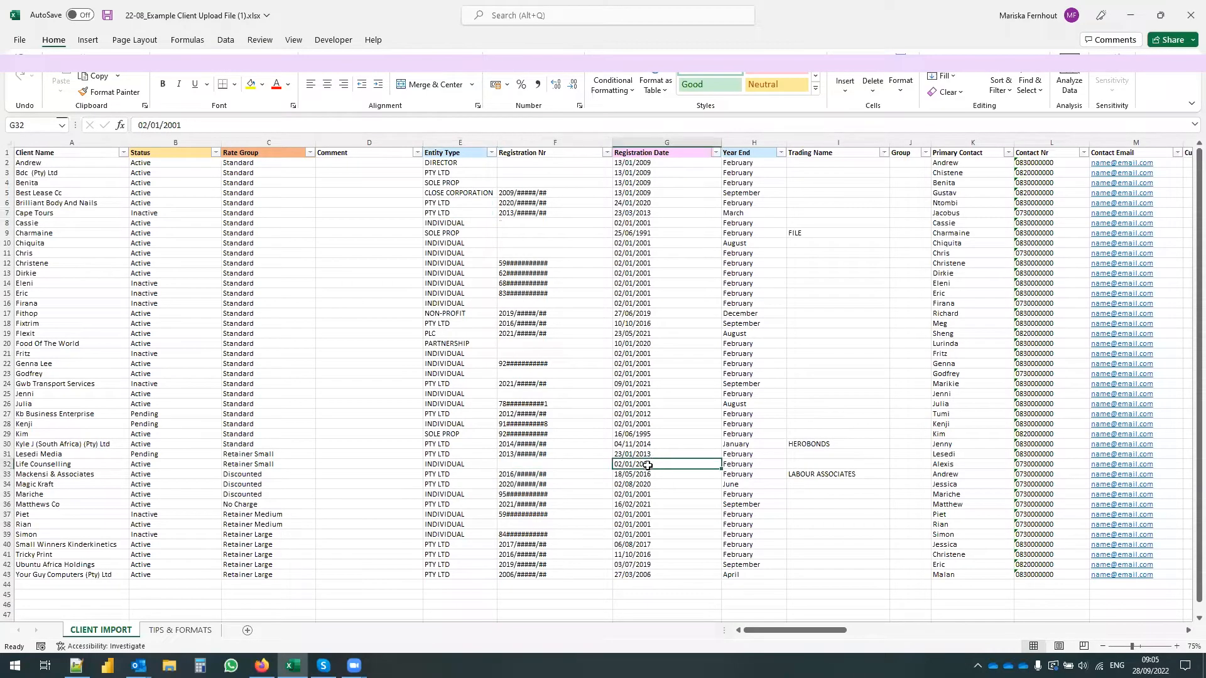
click(531, 444)
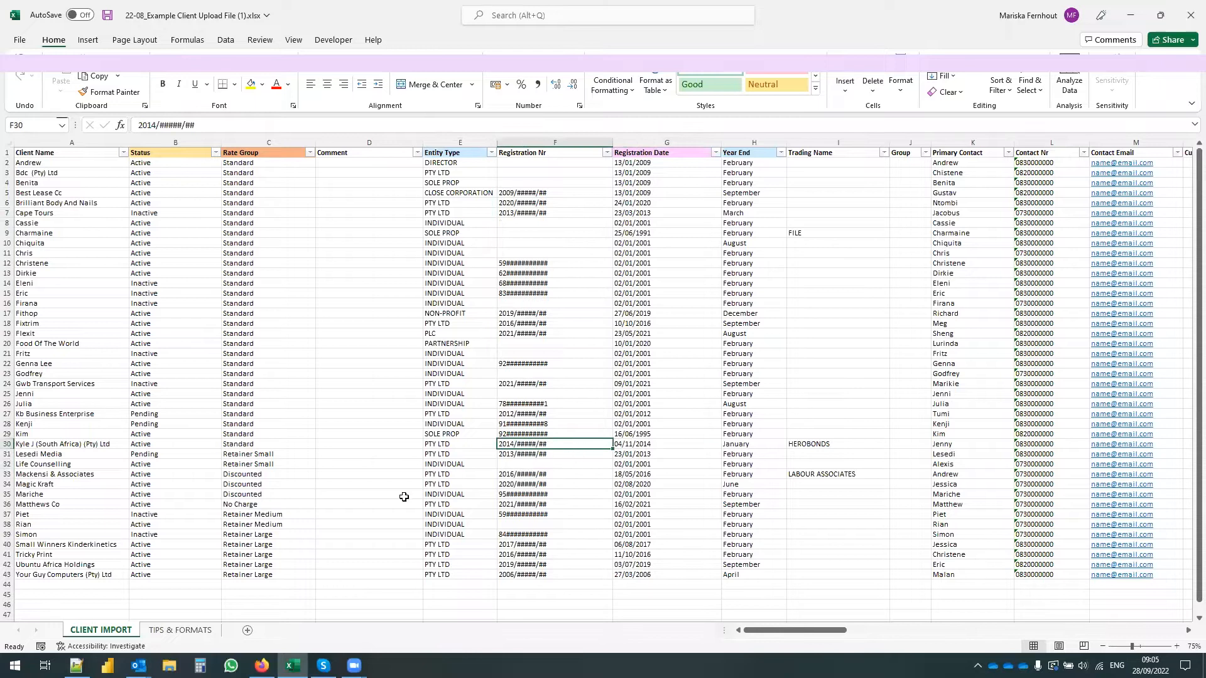
Switch back to the Accounting CRM in the browser and open the Accountant table in the Setup group
click(261, 665)
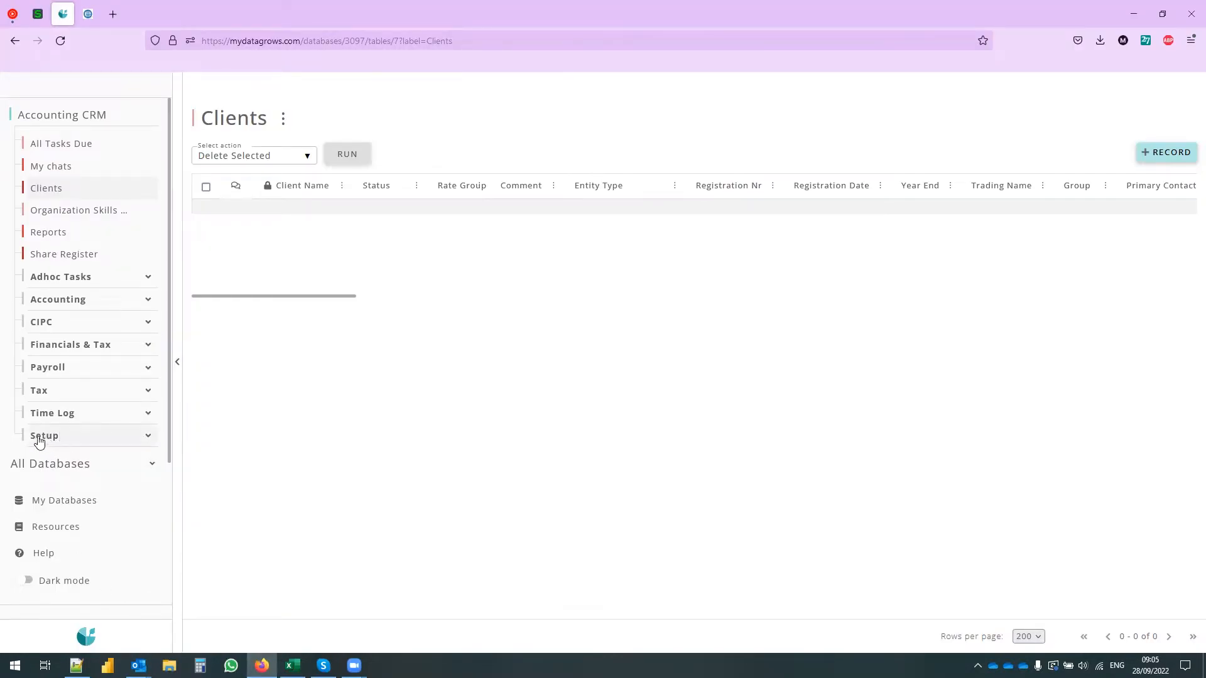
drag(30, 436, 46, 441)
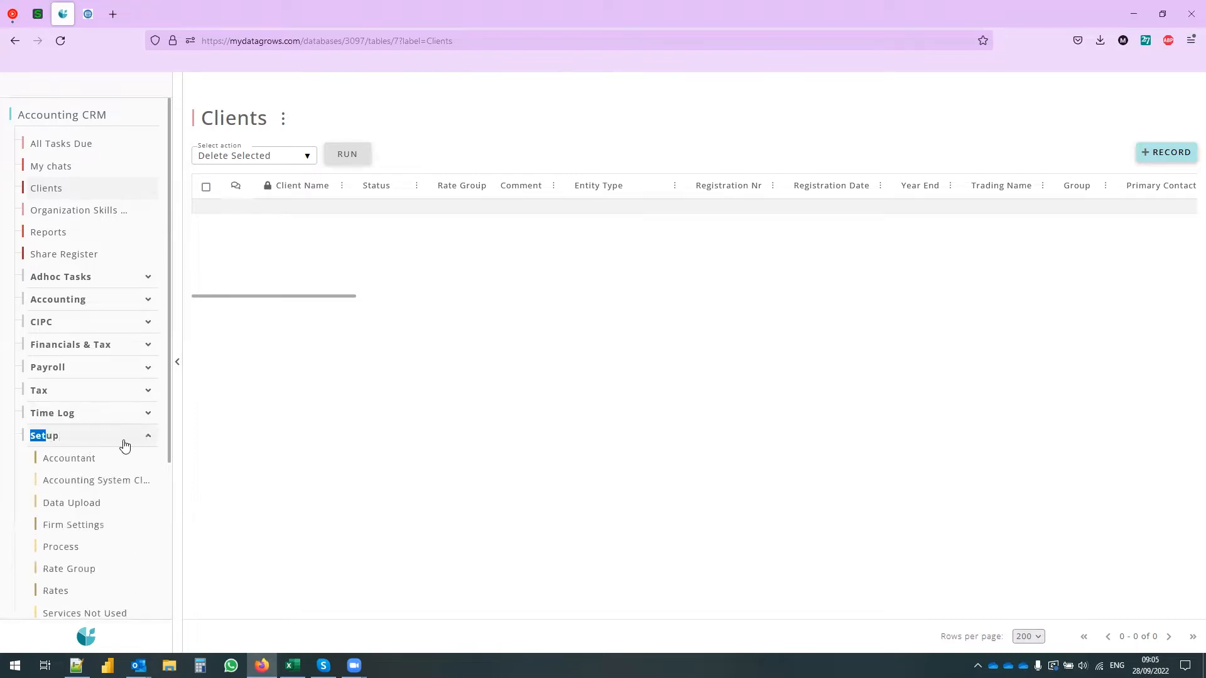
scroll(124, 444, down, 3)
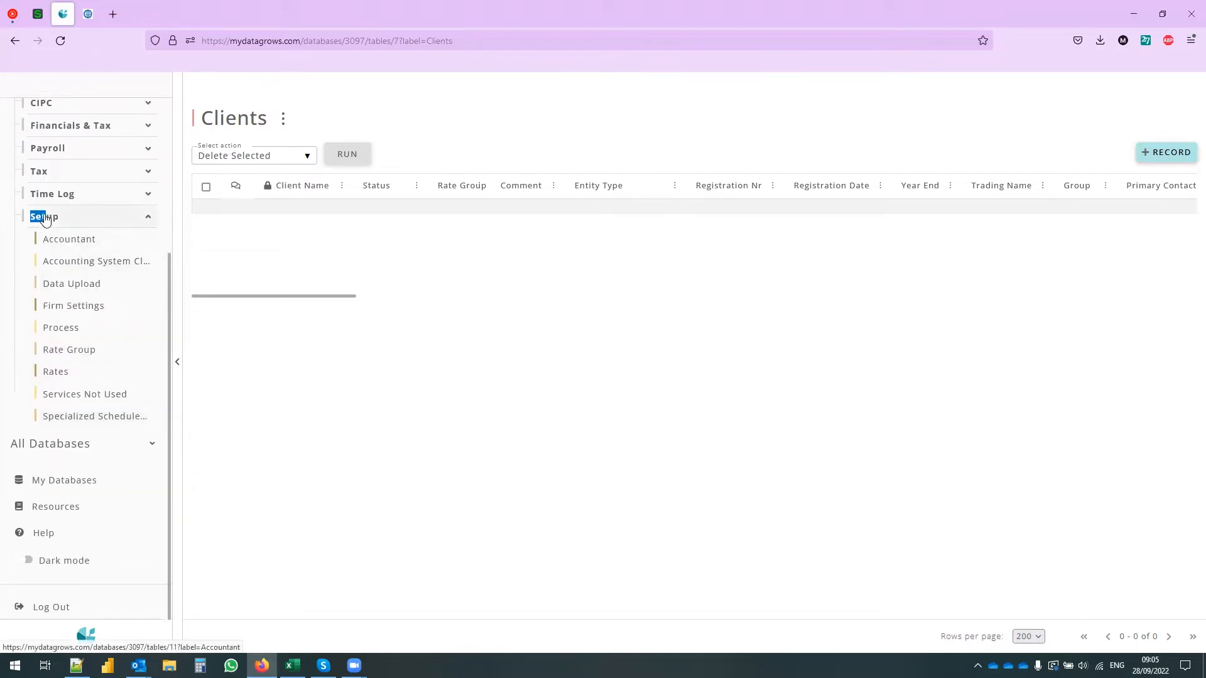
click(72, 238)
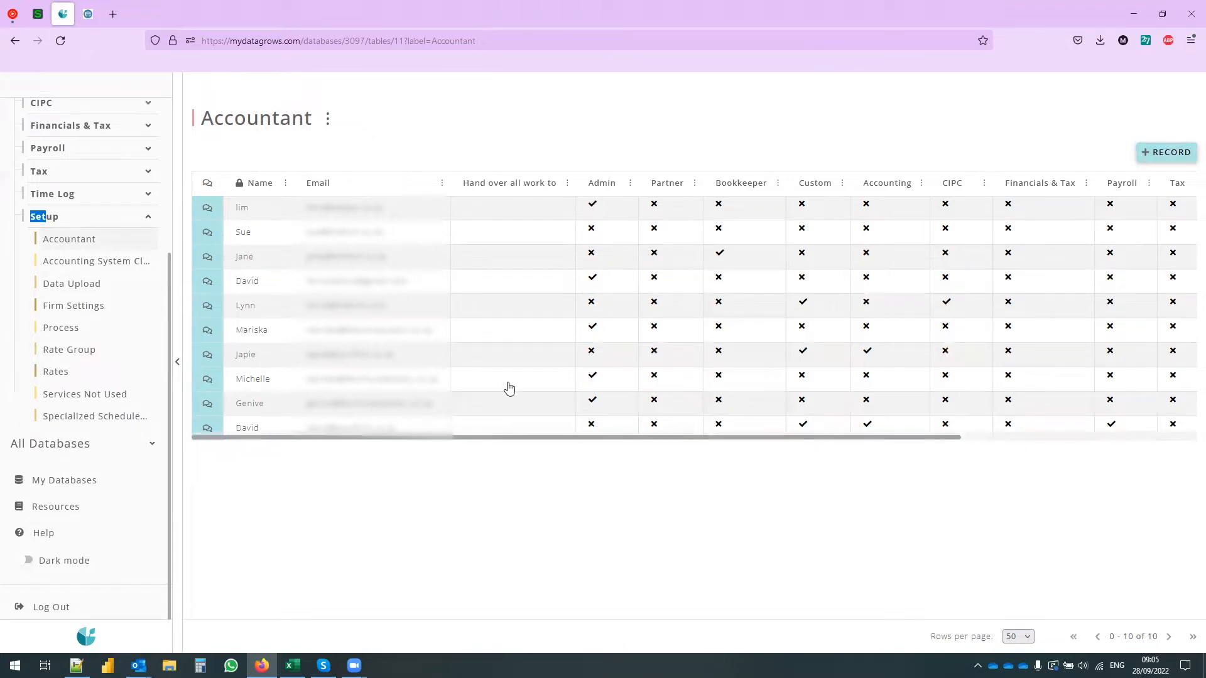
Start a new accountant record, widen its form to full width, and examine the name, email and role fields
click(1163, 155)
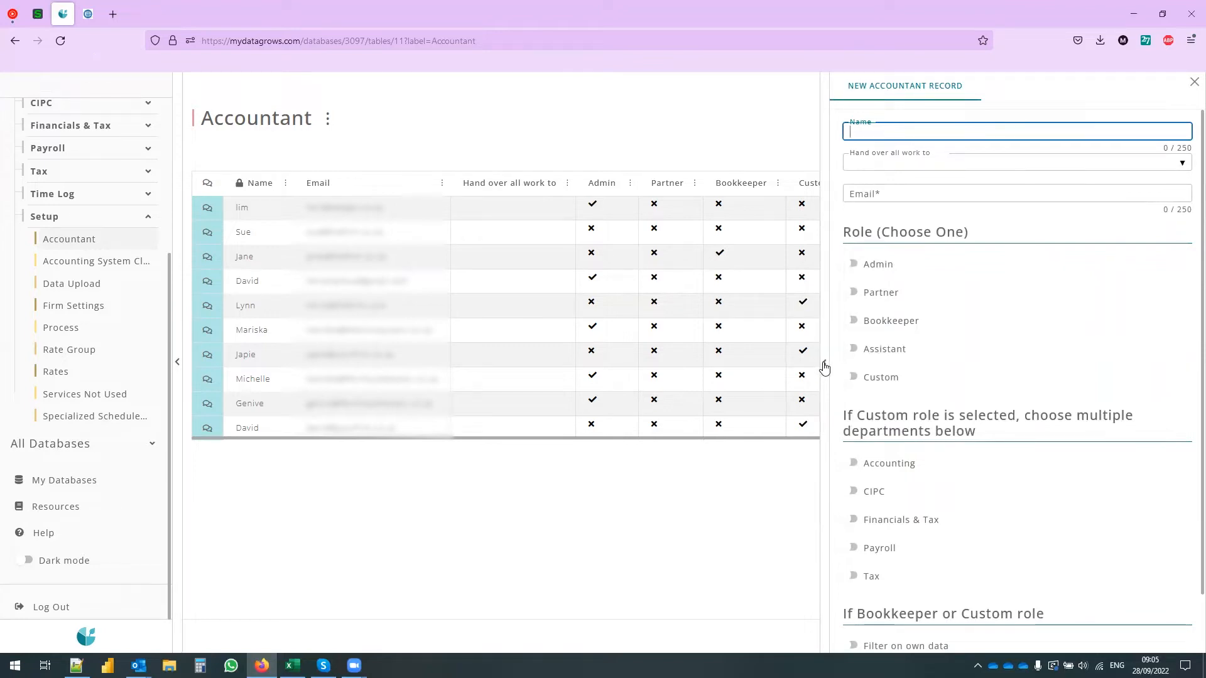
click(824, 367)
click(134, 139)
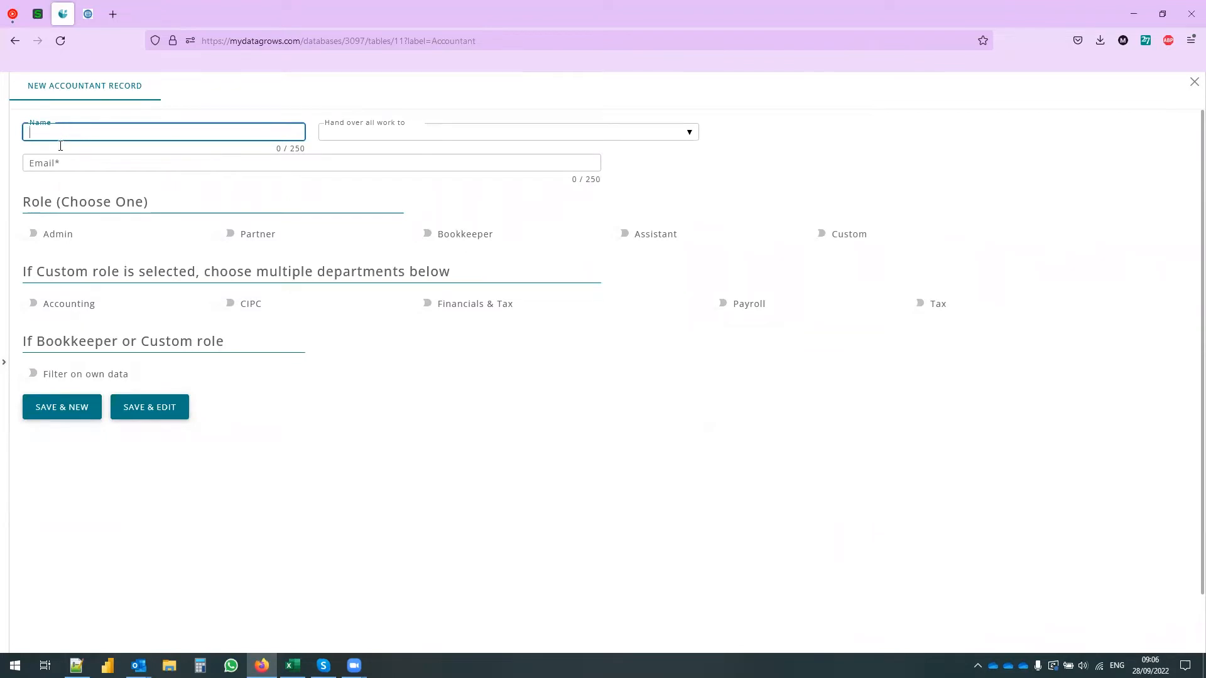
click(40, 161)
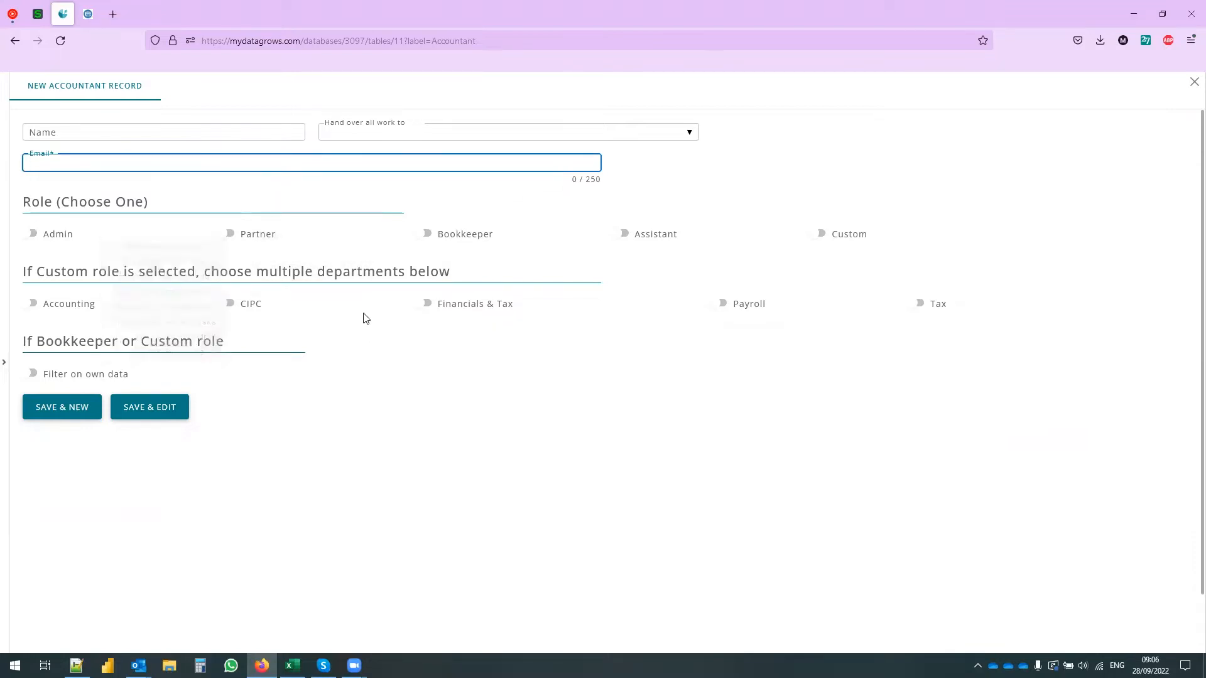
mouse_move(78, 235)
mouse_move(37, 246)
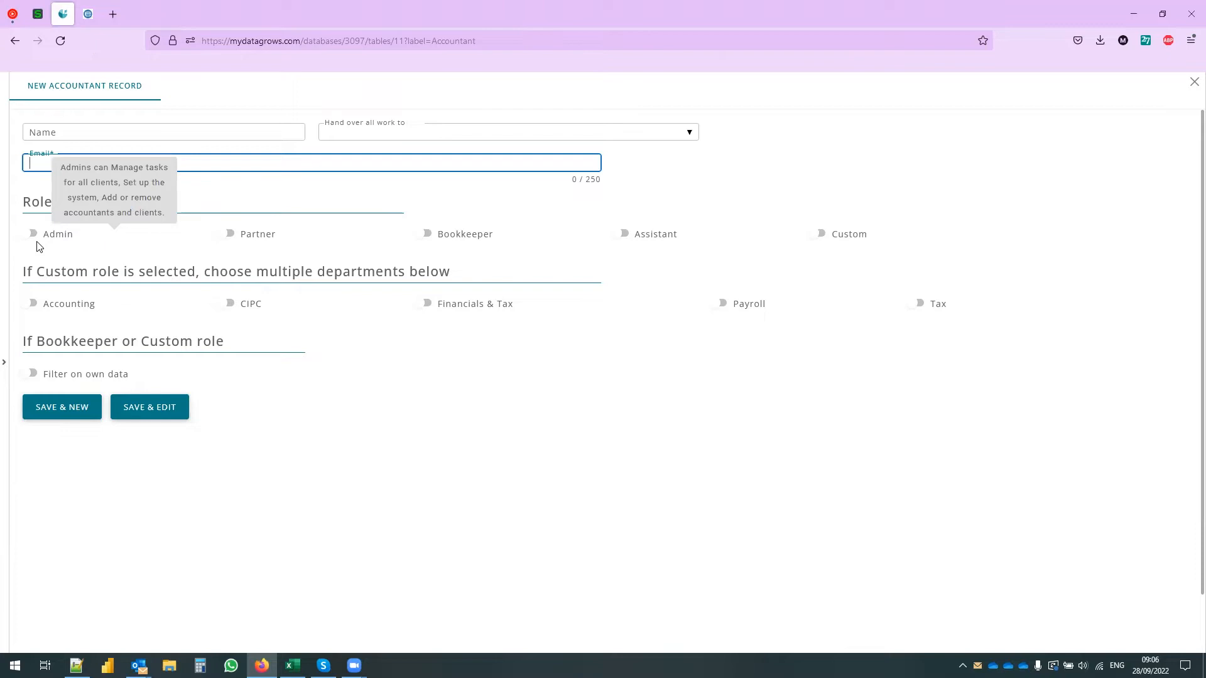
mouse_move(257, 242)
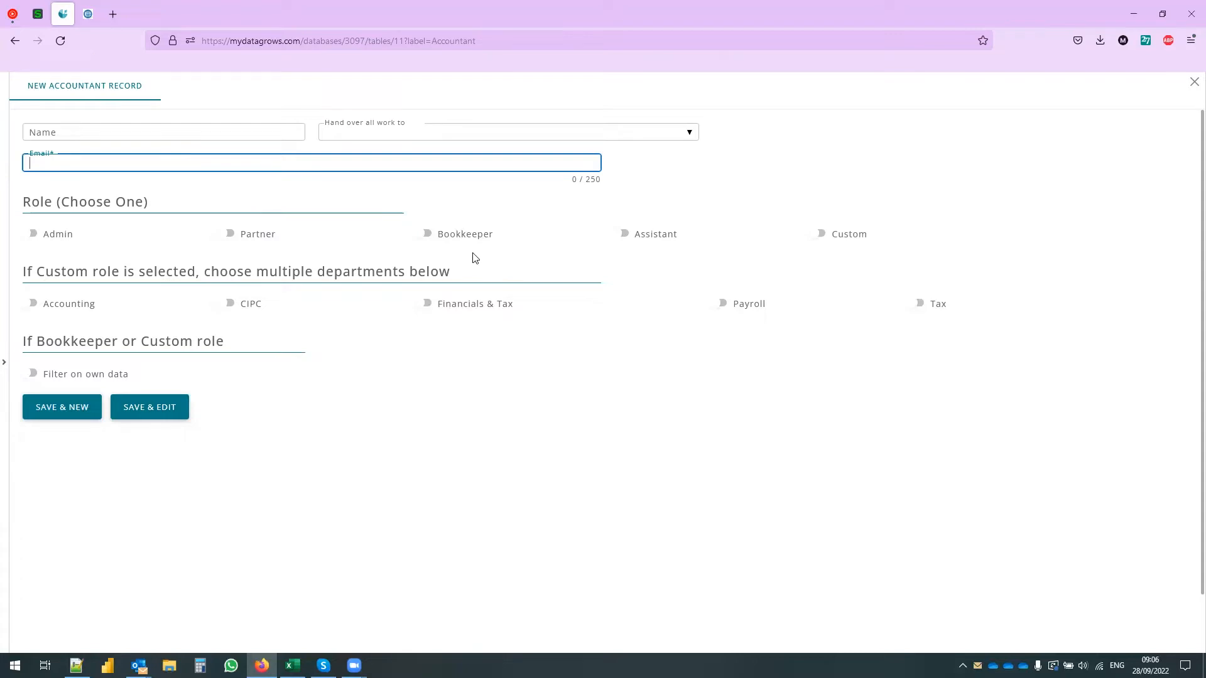
Restore the side-by-side view of the record form, and examine the Assistant role's description and the tables under Adhoc Tasks
click(6, 267)
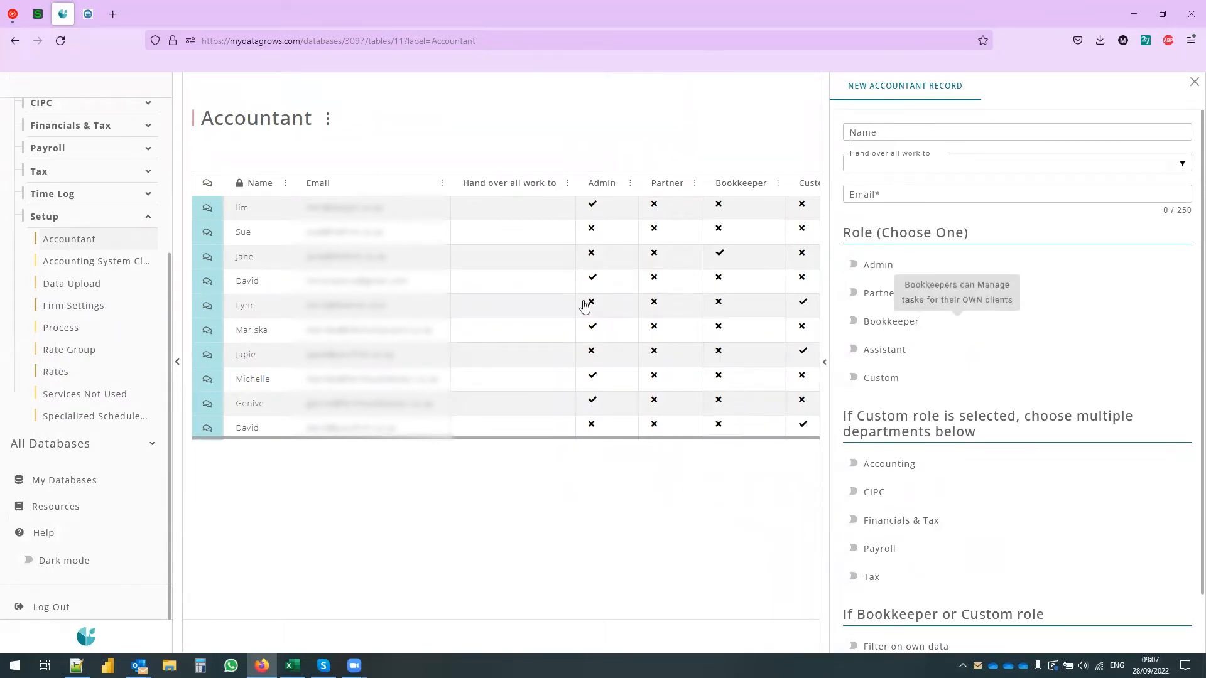
scroll(45, 232, up, 3)
scroll(46, 232, up, 1)
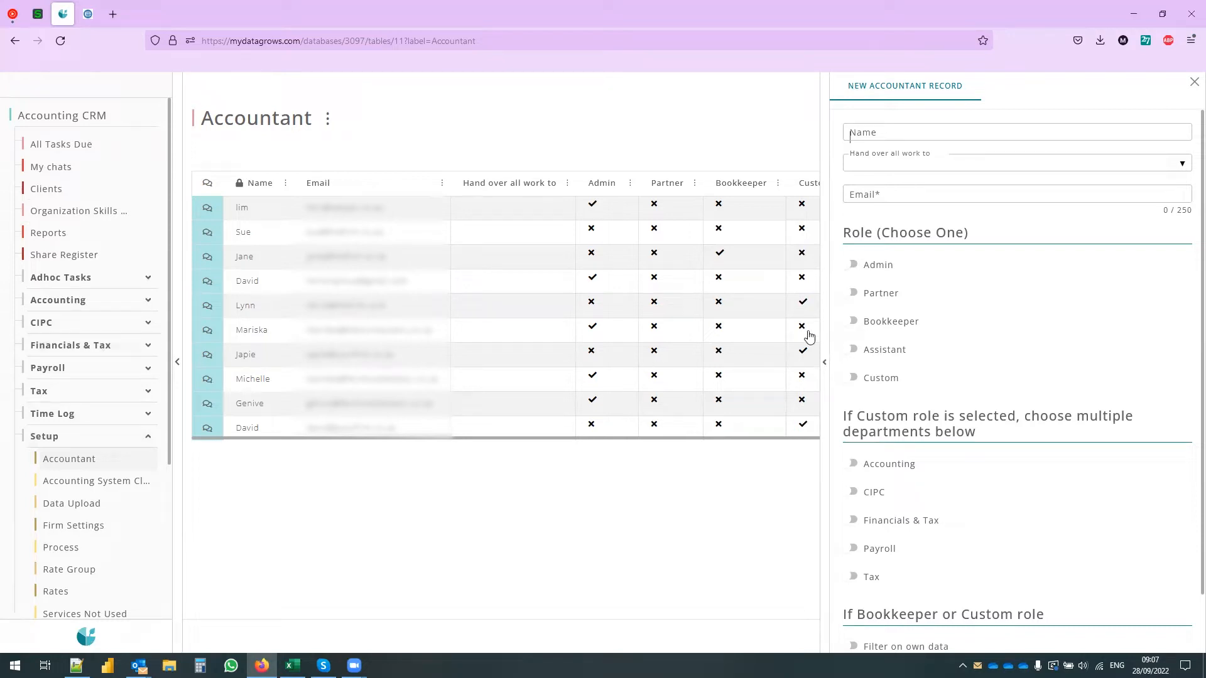
mouse_move(920, 355)
mouse_move(869, 360)
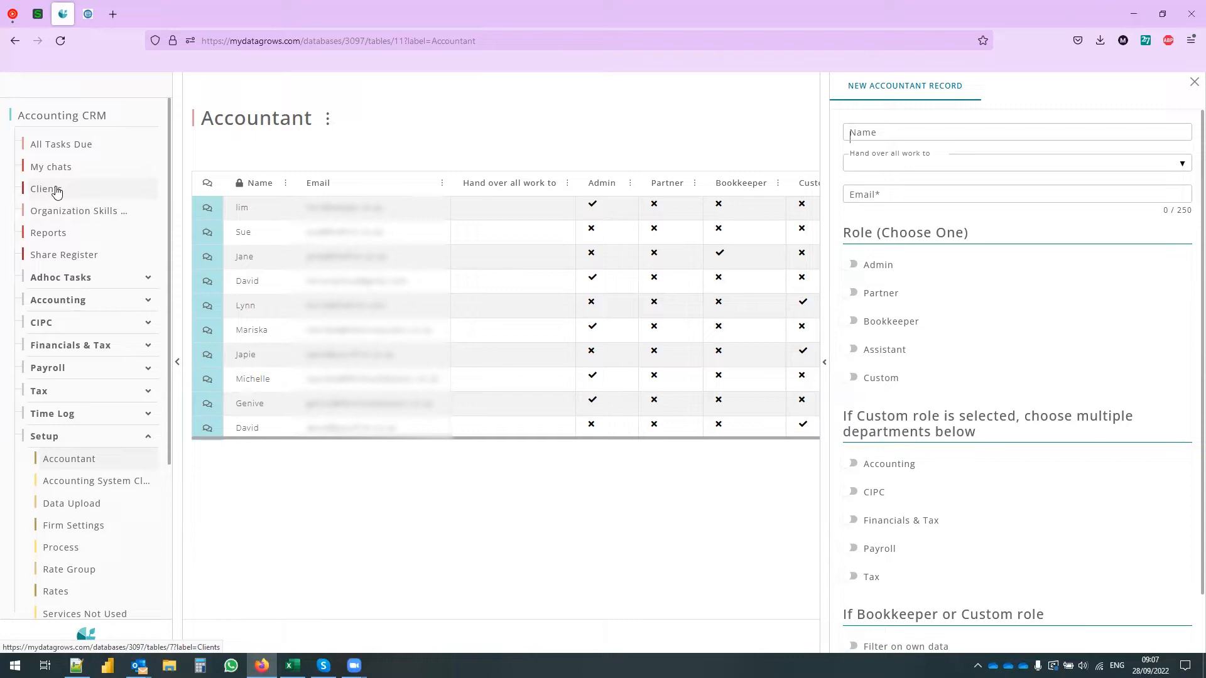
click(76, 277)
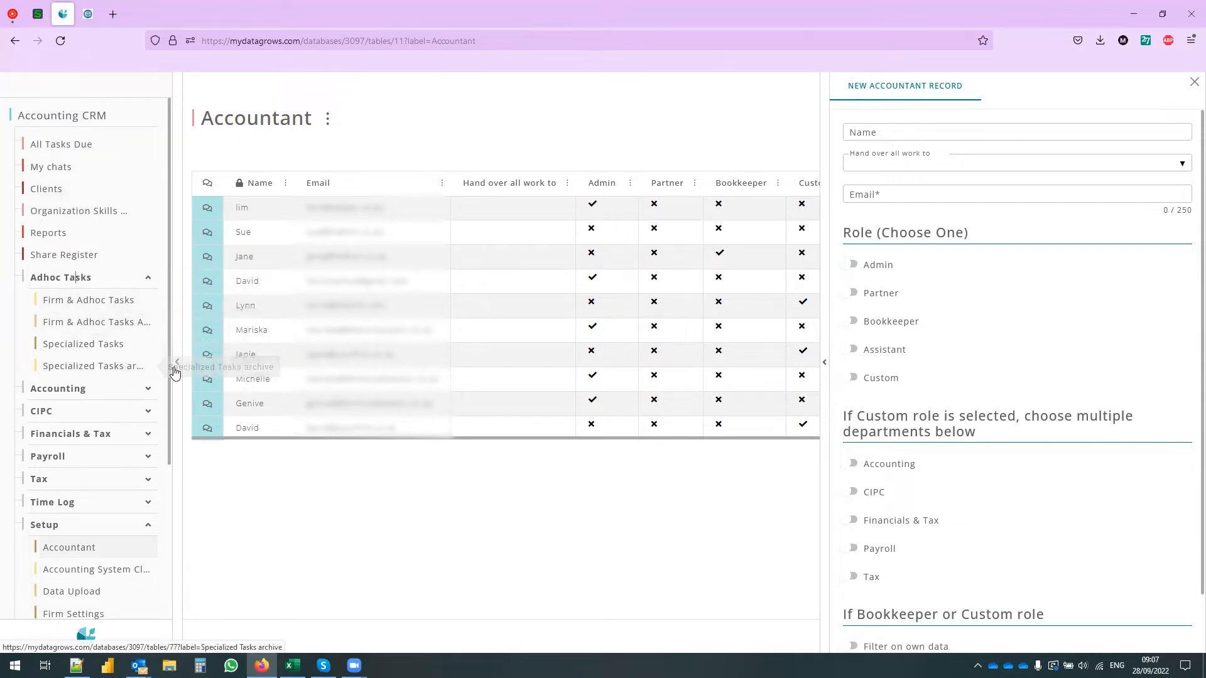
Give the new accountant the Custom role with access to the Accounting, Payroll and CIPC departments
scroll(945, 417, down, 1)
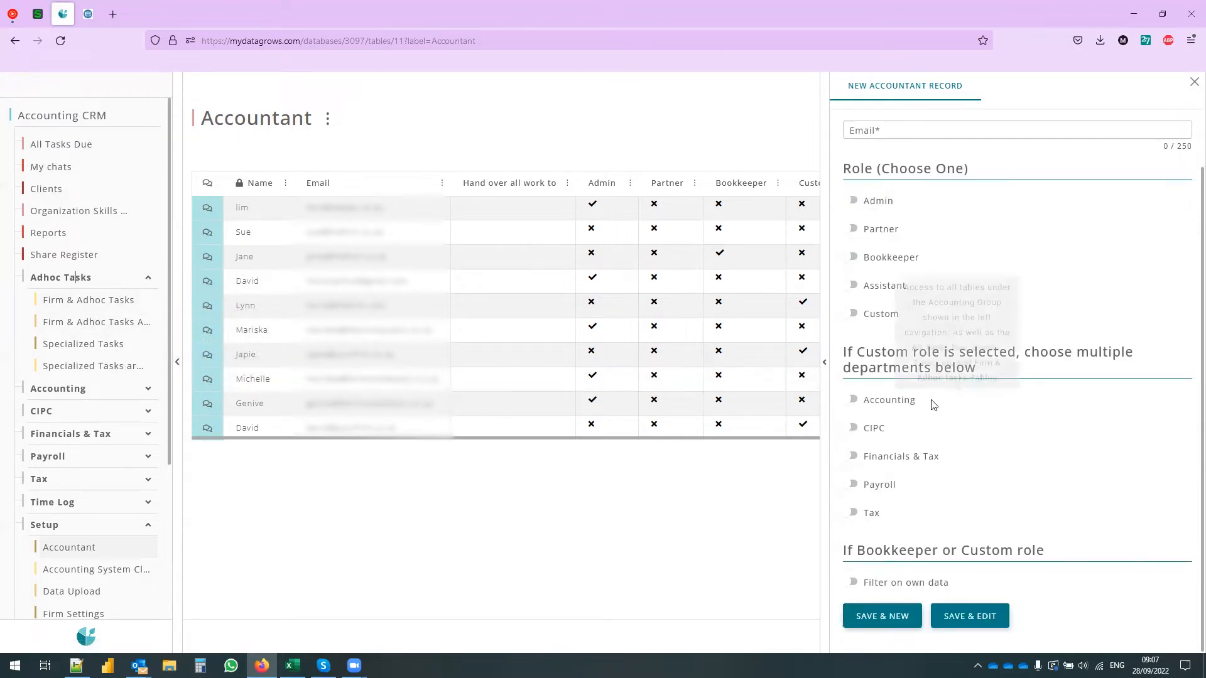
click(850, 316)
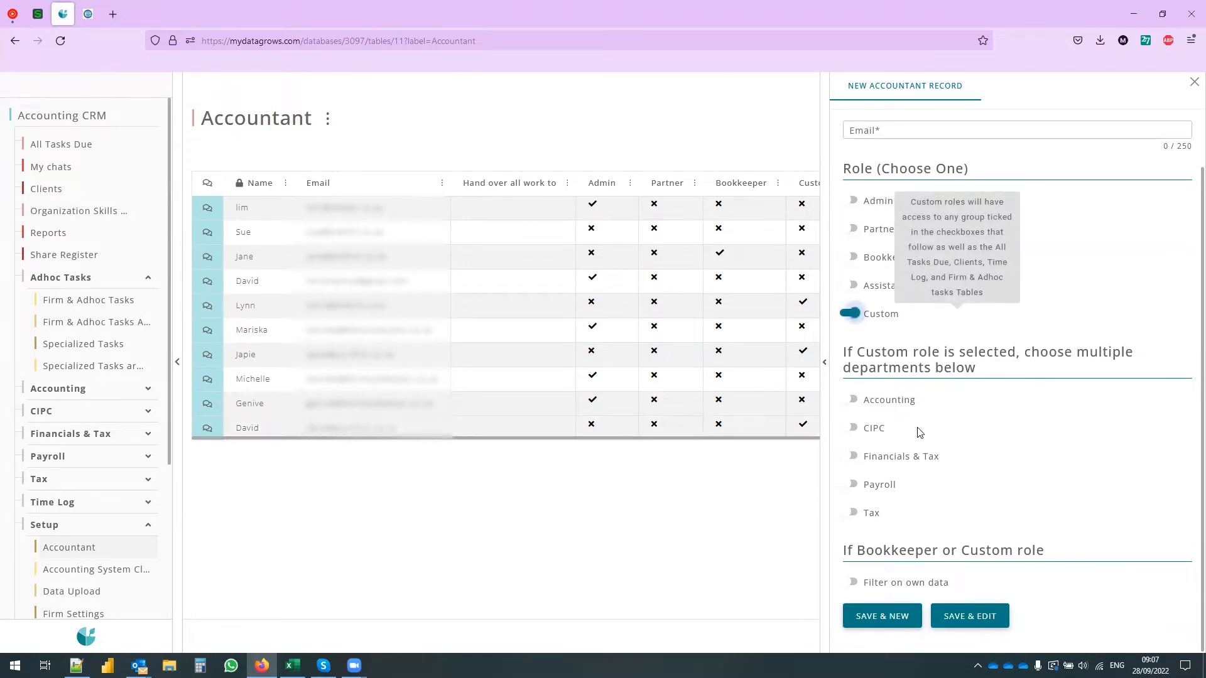
mouse_move(910, 427)
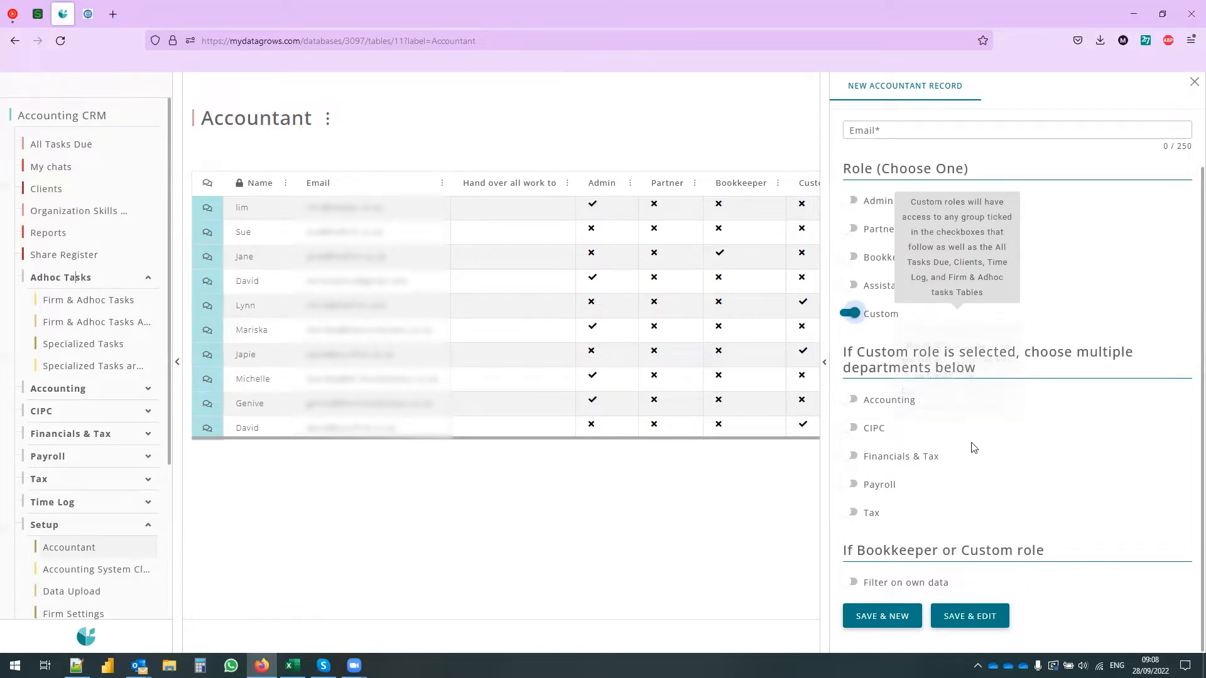
click(934, 398)
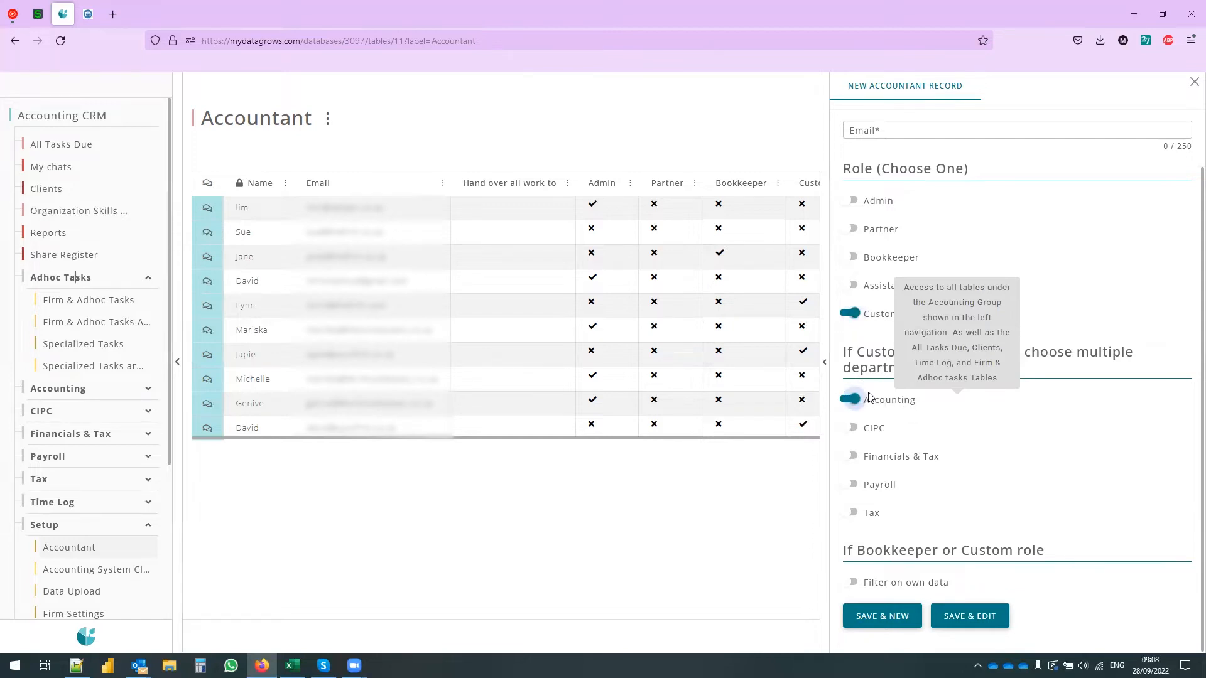
click(849, 486)
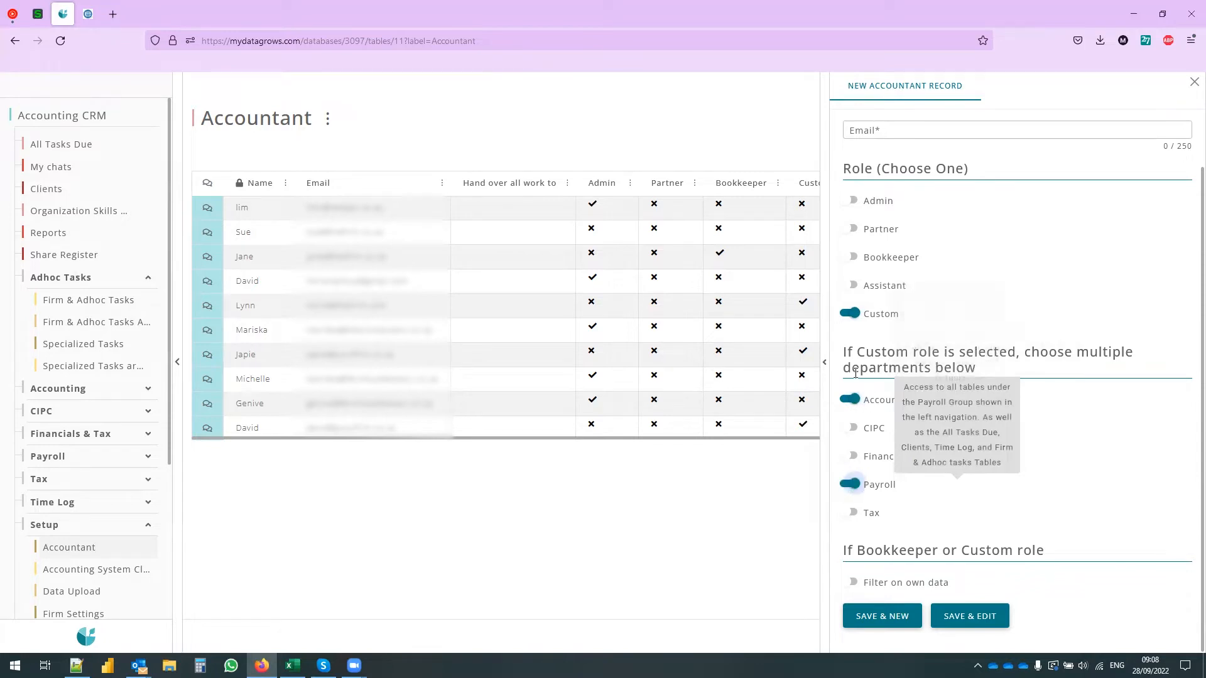
click(849, 428)
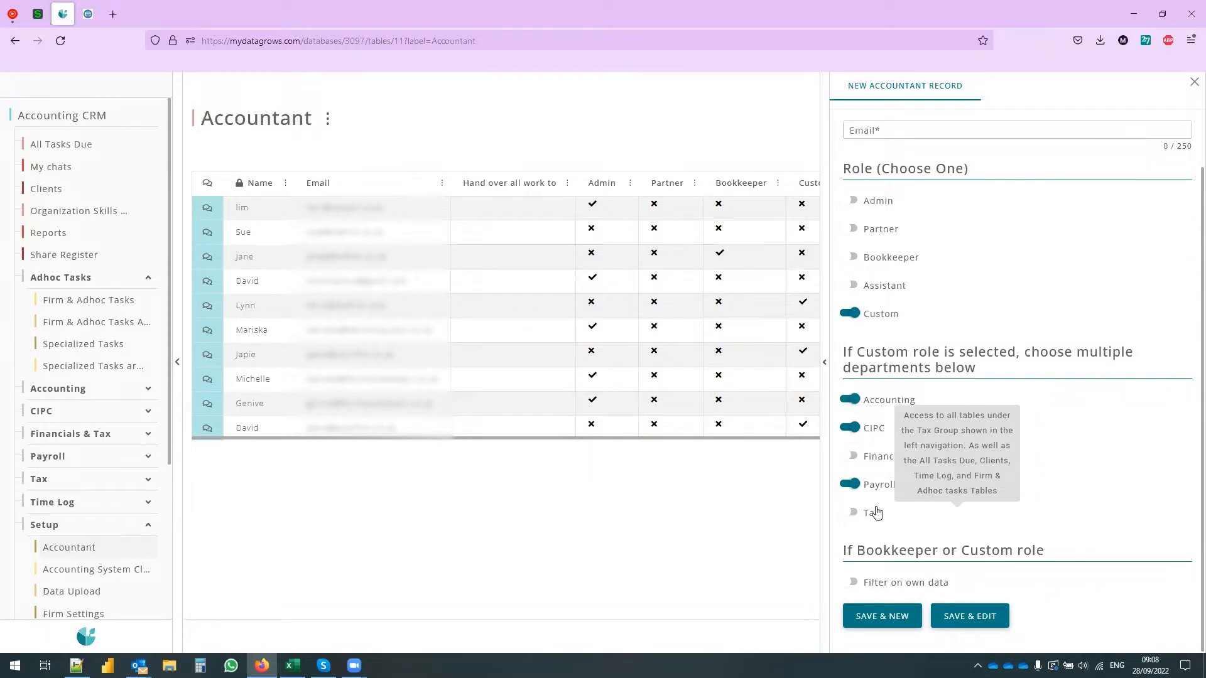
Turn Filter on own data on and off again, and close the new accountant record without saving
click(874, 585)
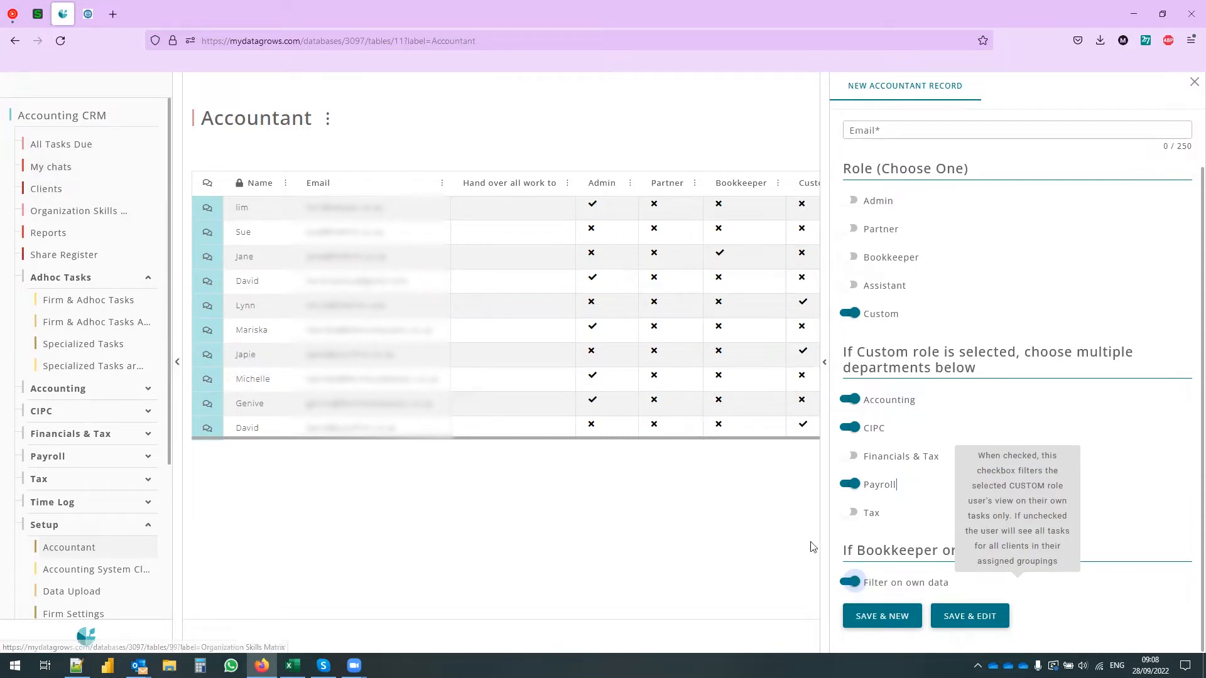
click(855, 584)
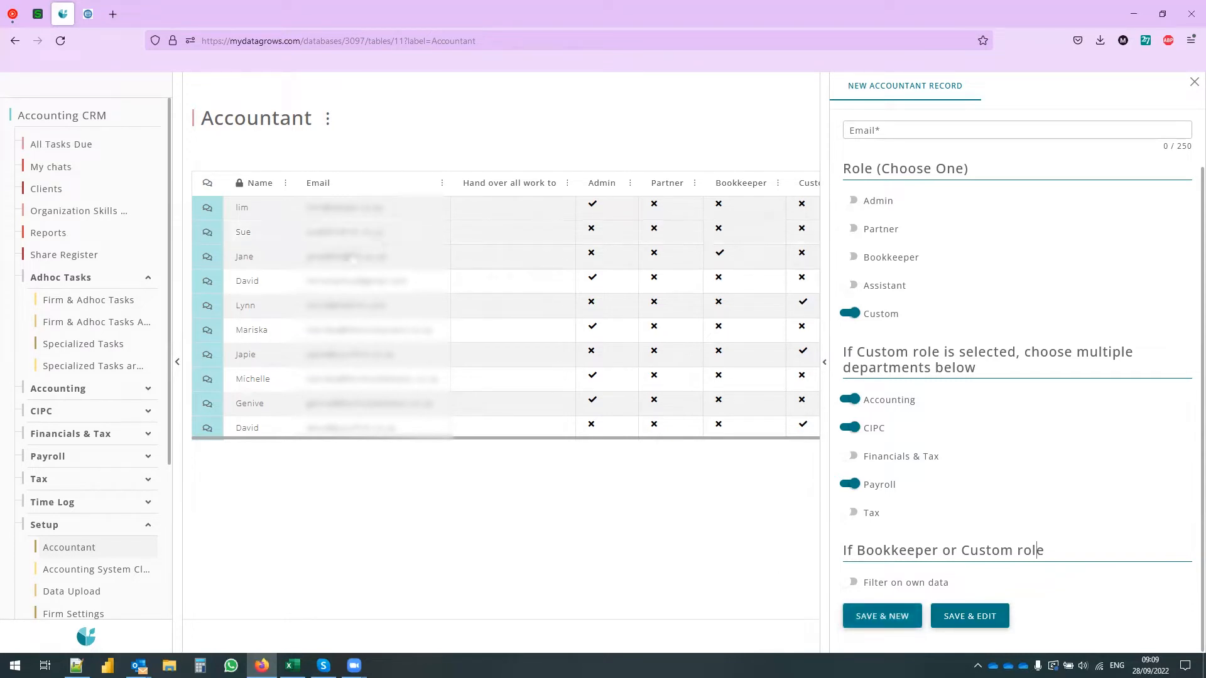
scroll(941, 380, up, 2)
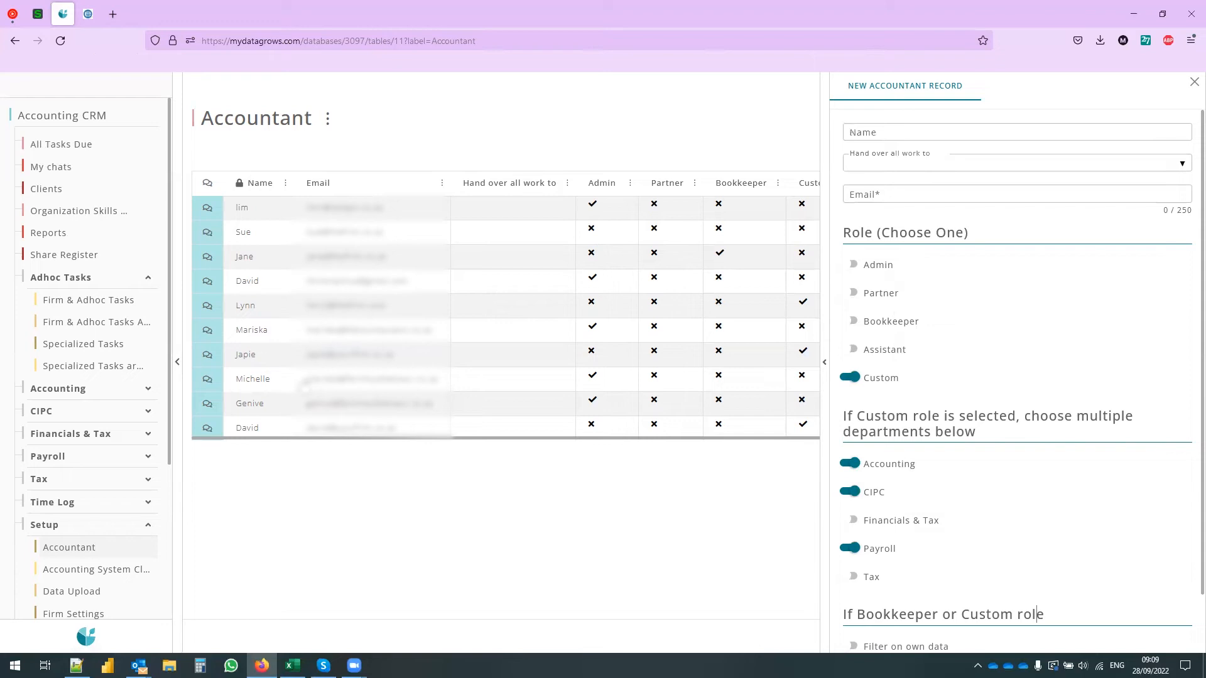
click(1193, 84)
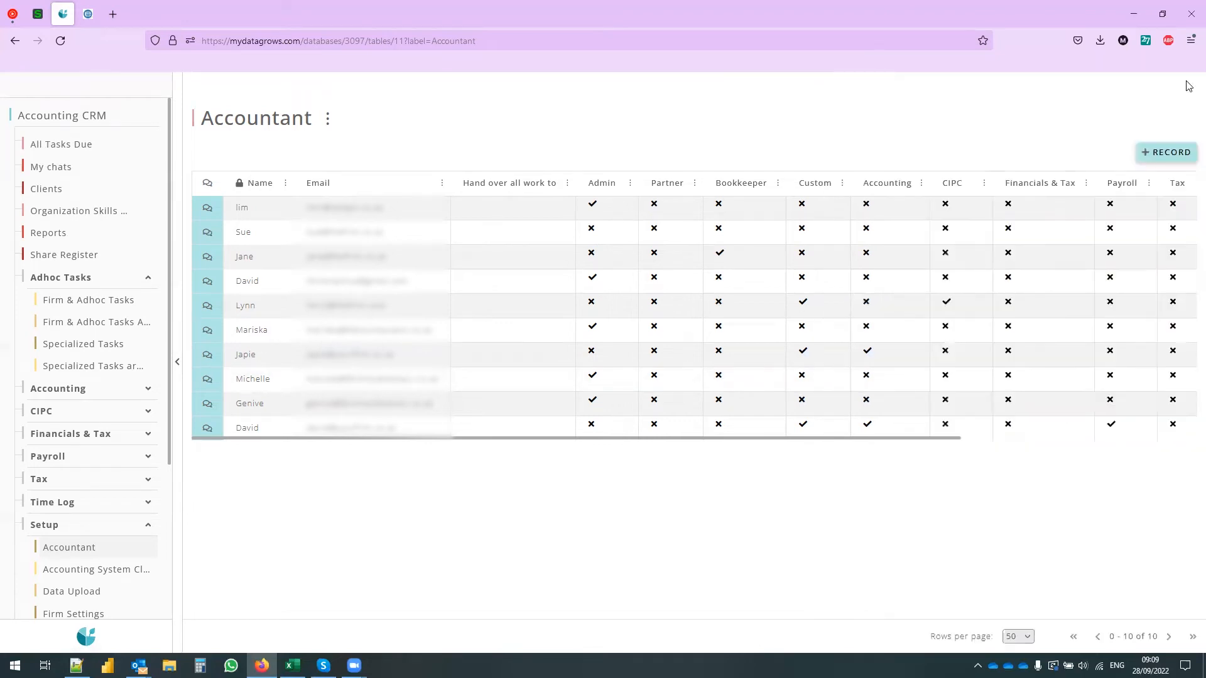
Open the MyFirm record in the Firm Settings table of the Setup group
scroll(83, 509, down, 5)
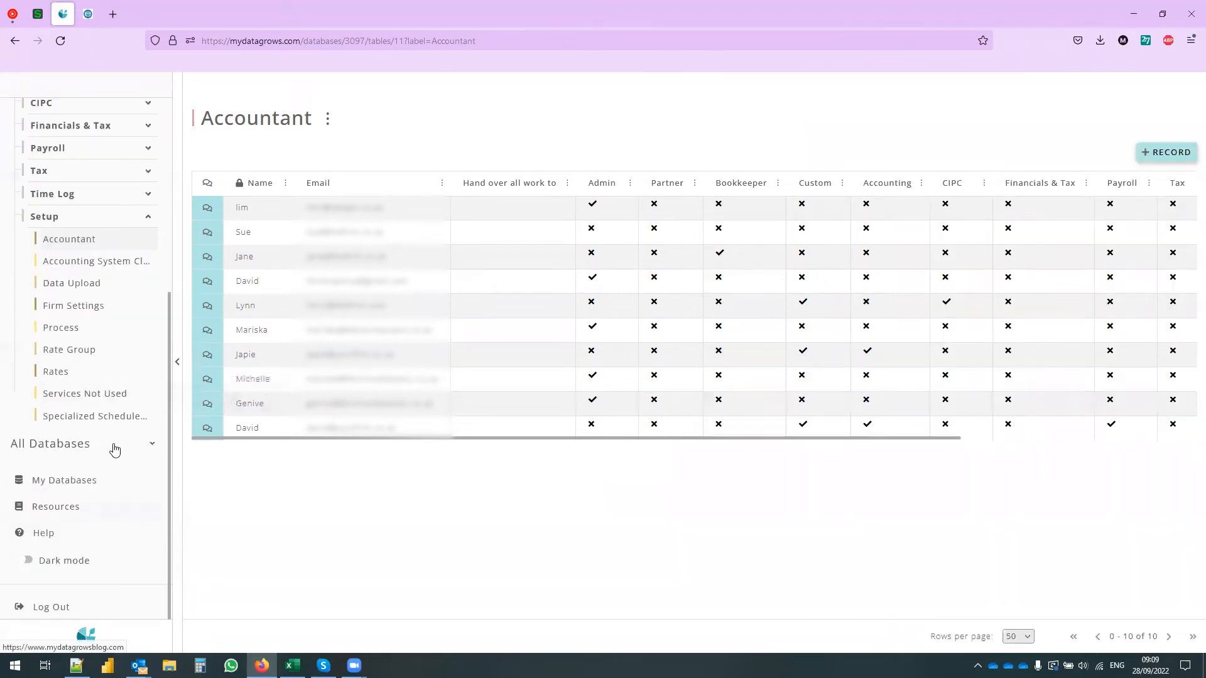
click(63, 308)
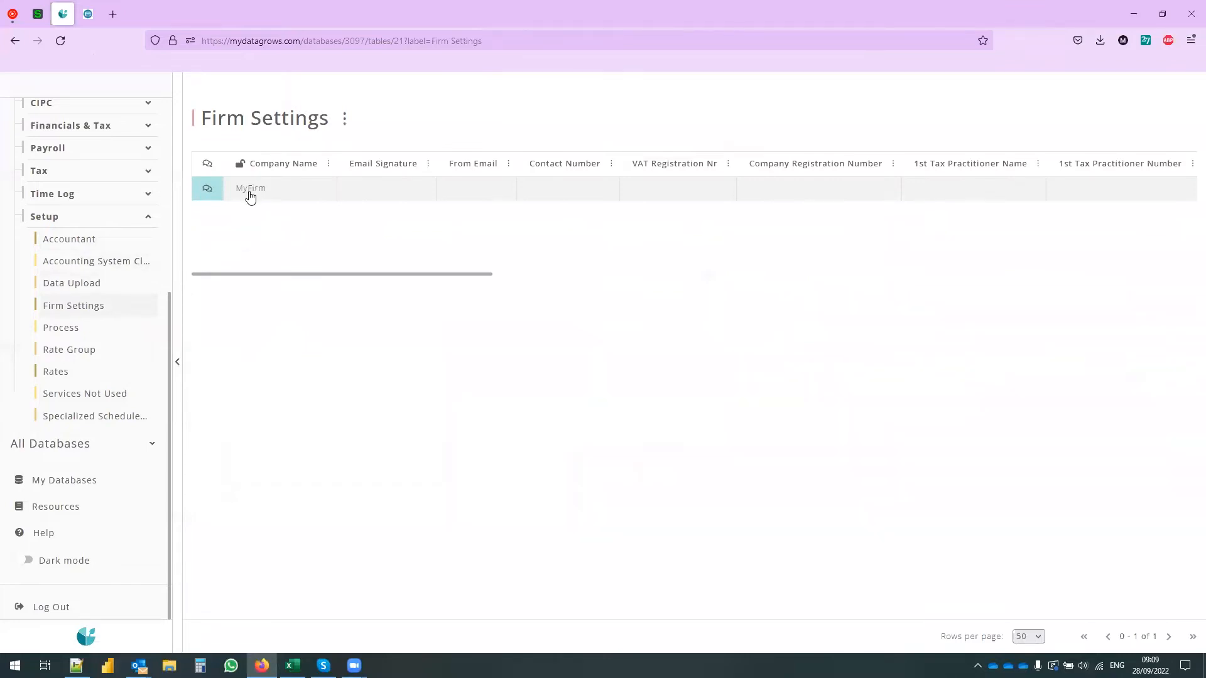
click(299, 199)
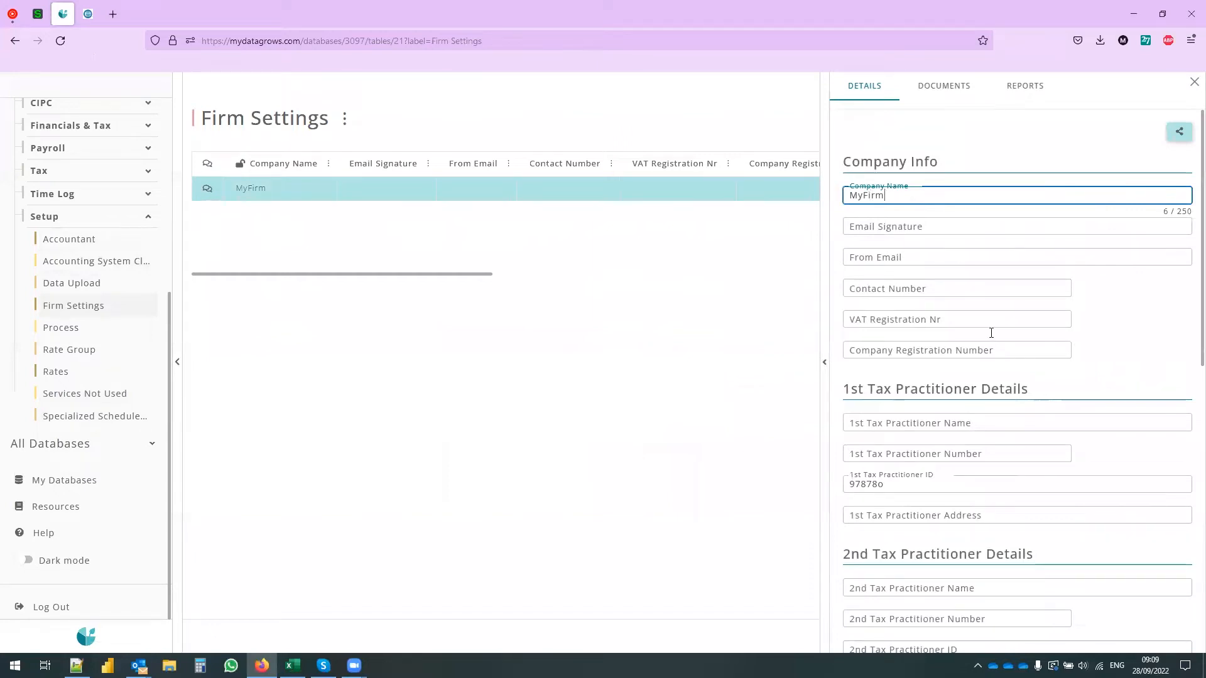
Review the tax practitioner fields of the MyFirm record and view the available Time Rounding options without changing the selection
scroll(1061, 380, down, 2)
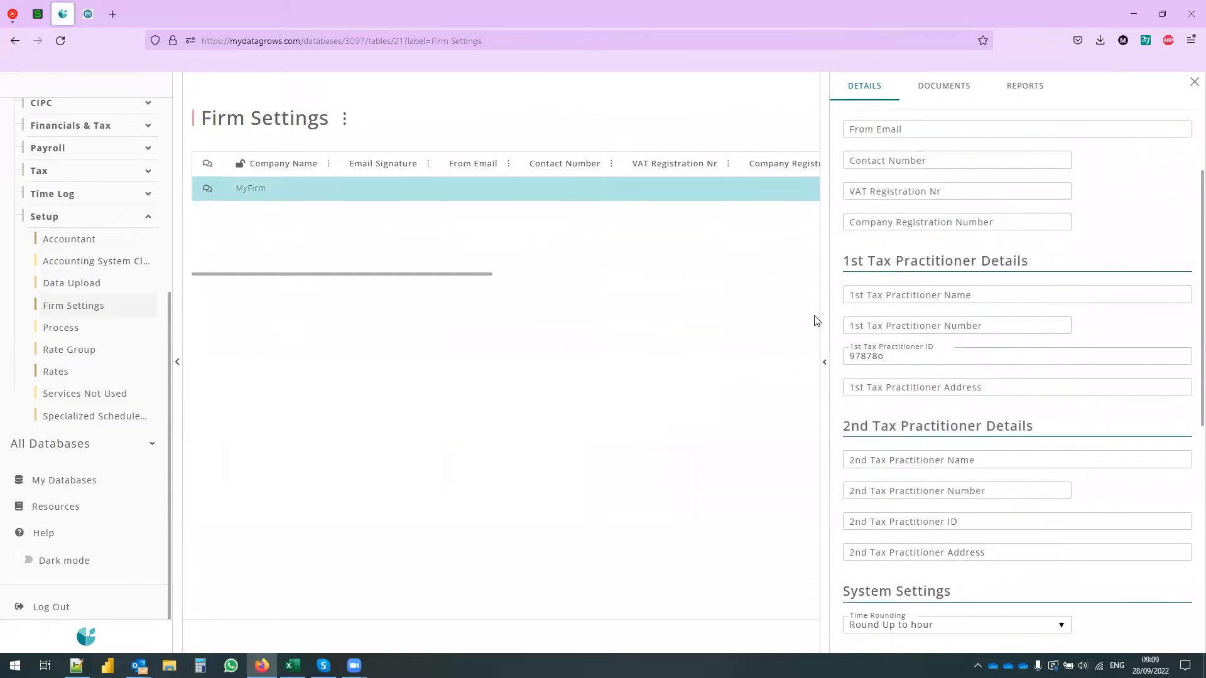
scroll(1050, 434, down, 1)
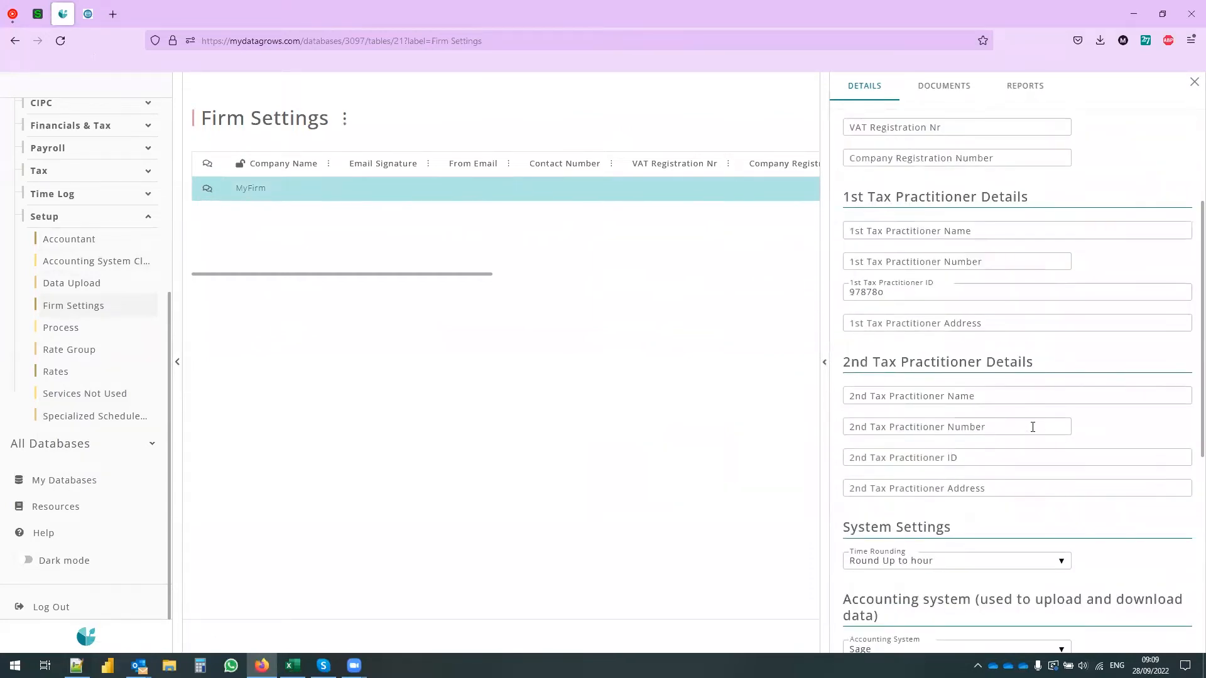
scroll(1061, 437, down, 4)
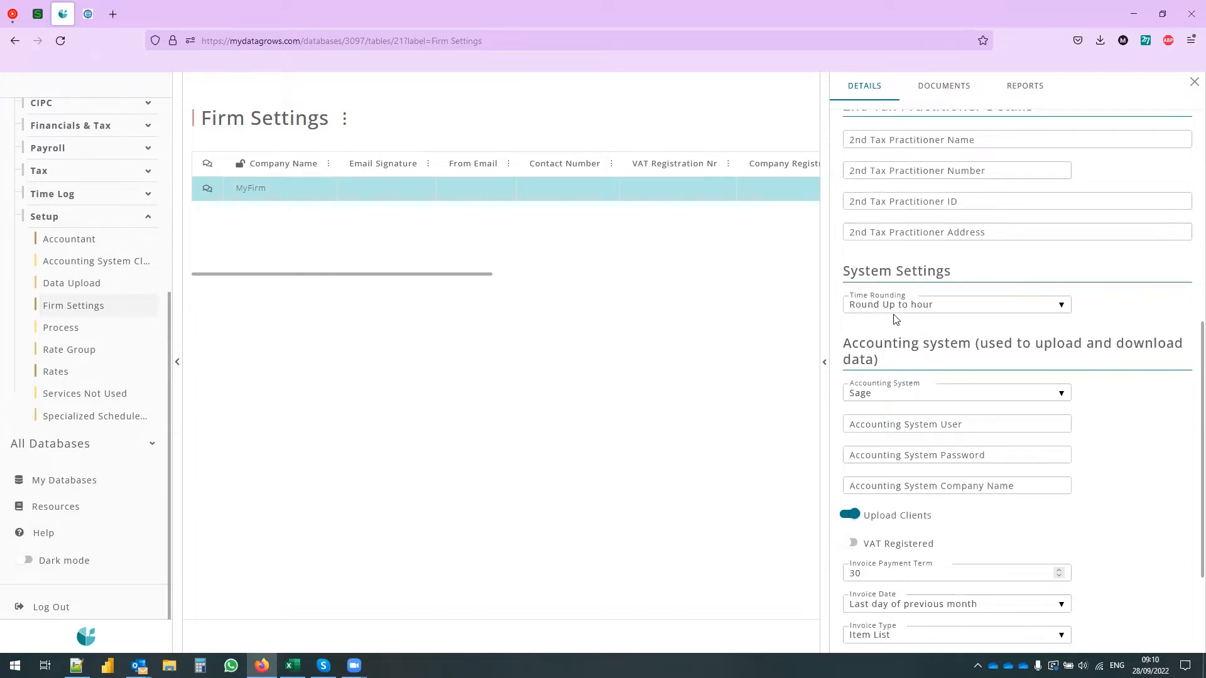
mouse_move(899, 307)
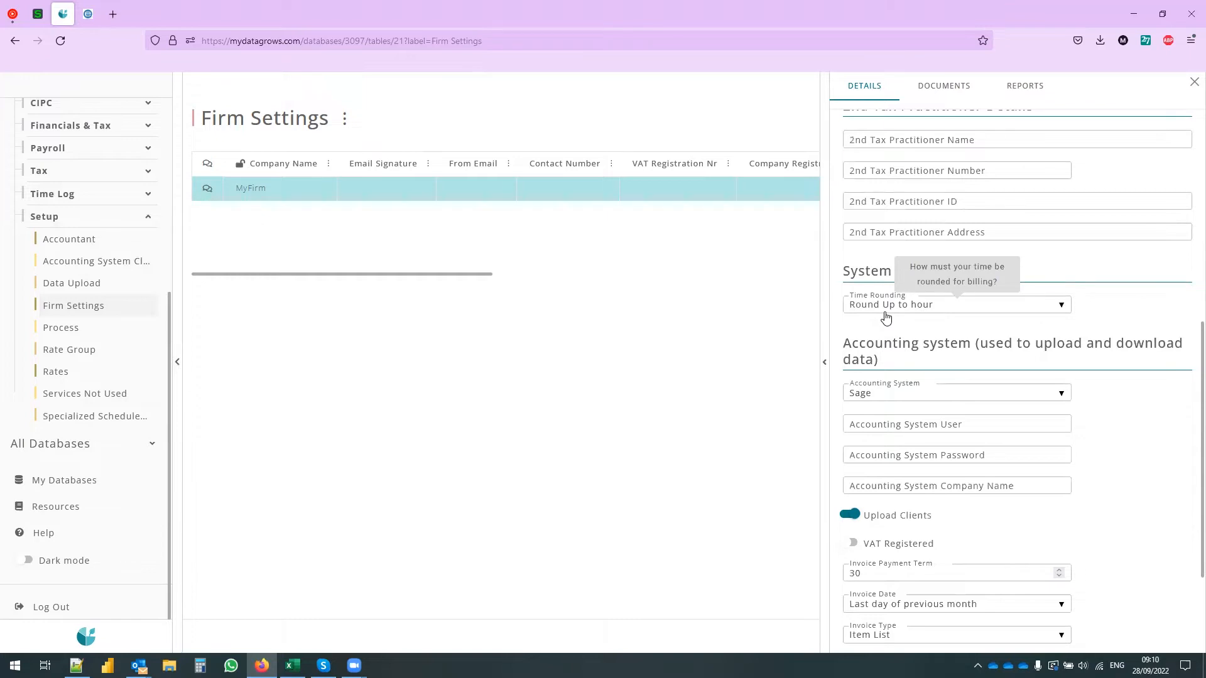
click(924, 315)
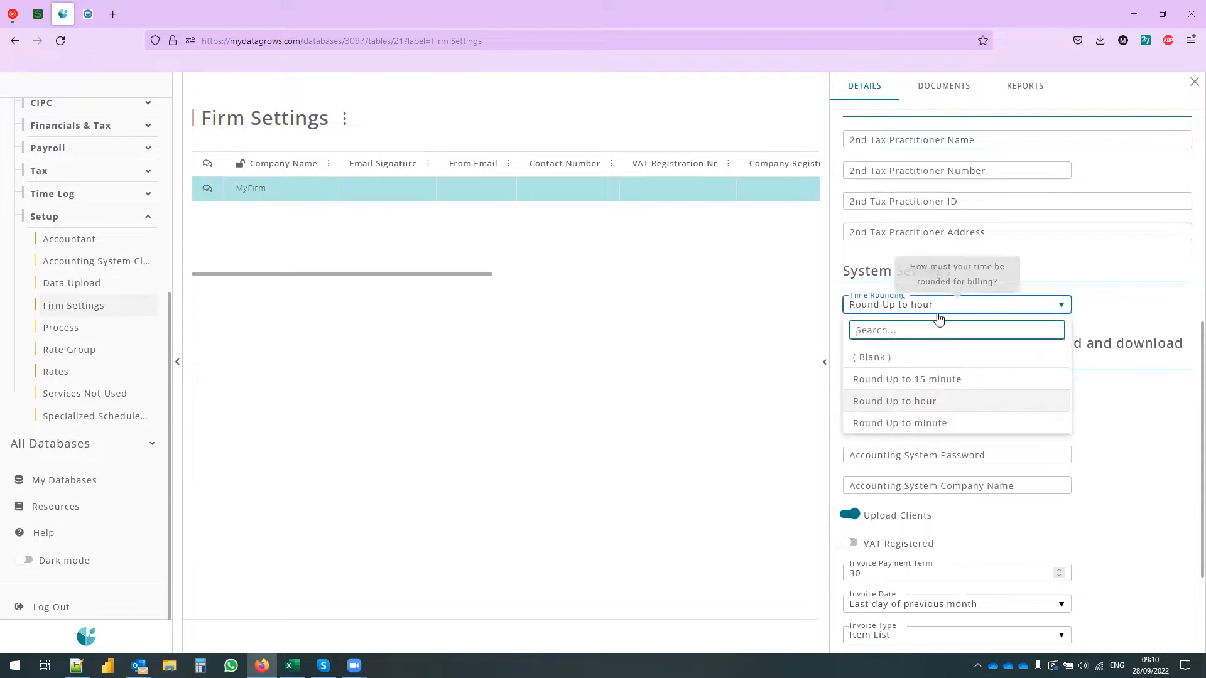
click(1103, 327)
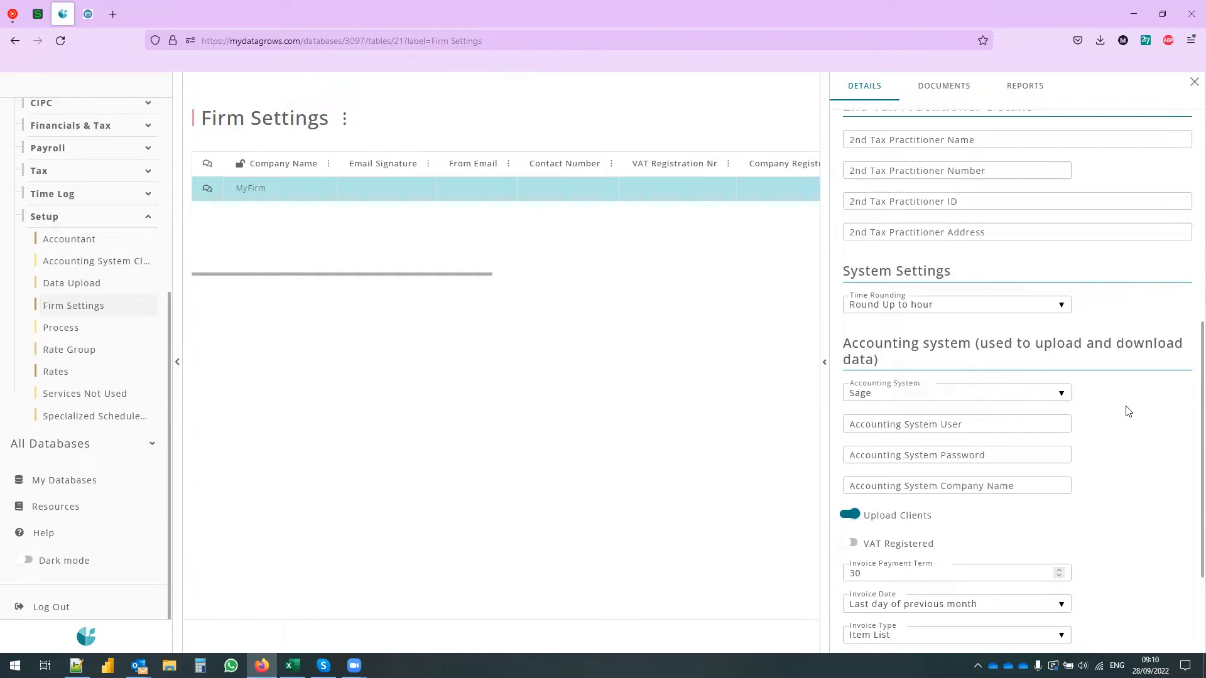
Review the record's accounting system section and view the available Accounting System options, keeping Sage
scroll(1140, 410, down, 1)
scroll(1070, 420, down, 1)
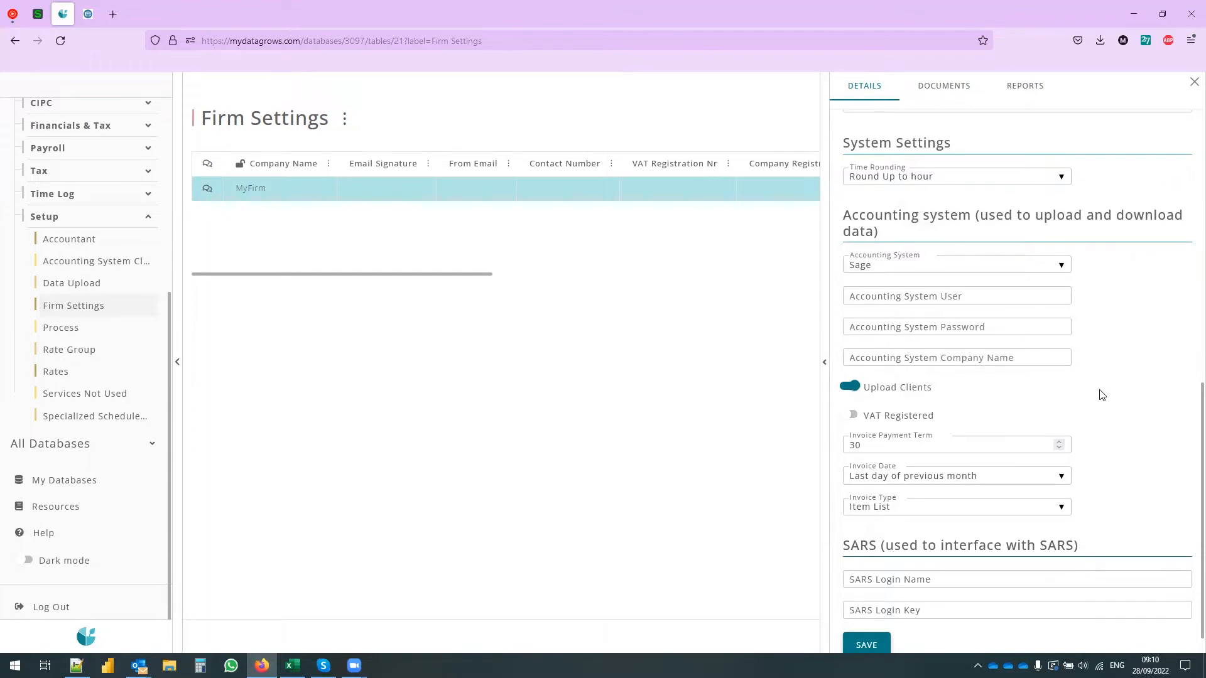
scroll(1131, 419, down, 1)
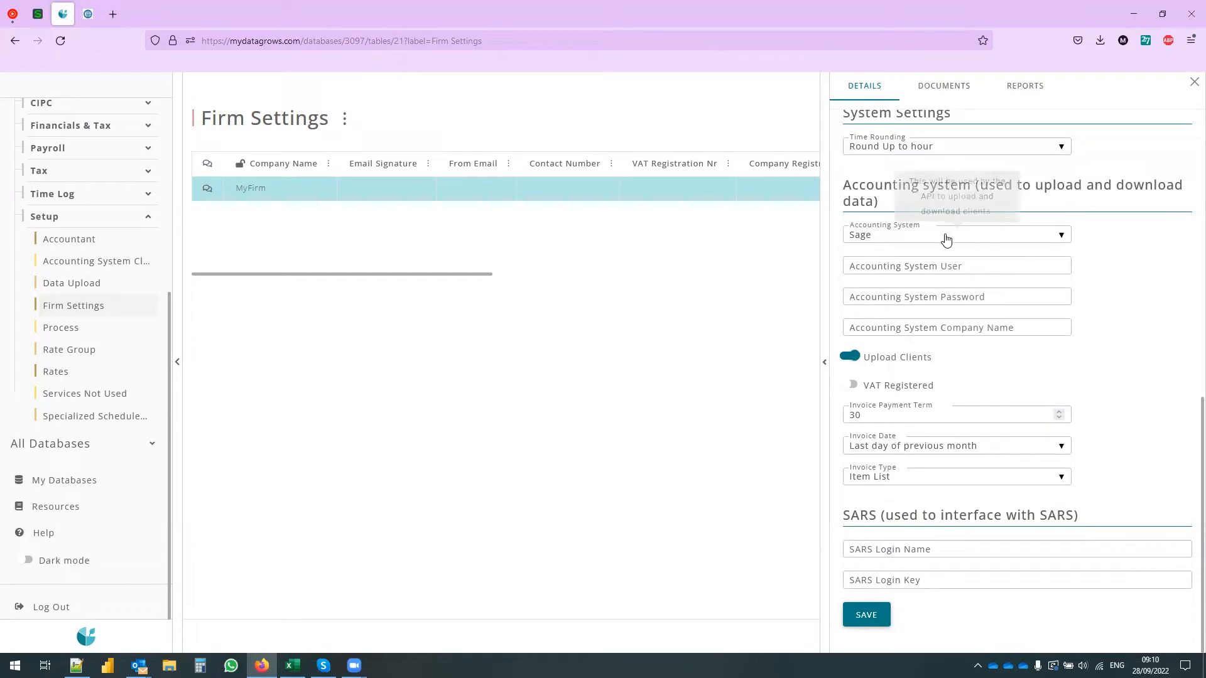
click(882, 238)
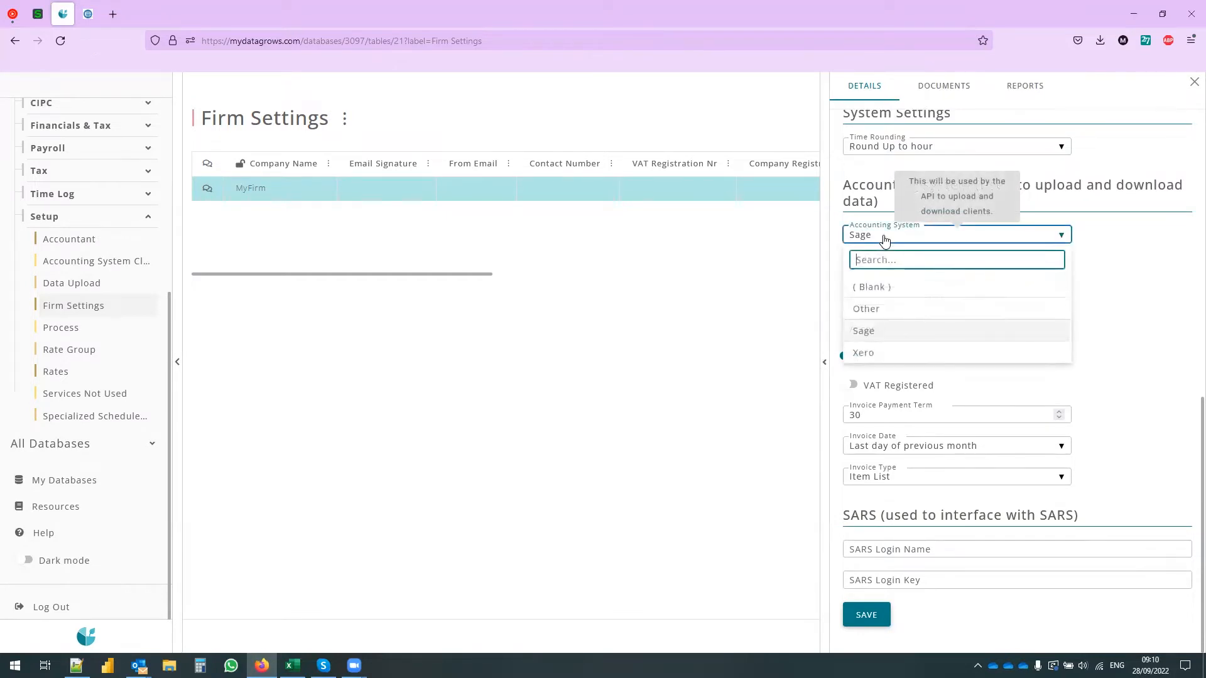
click(1186, 332)
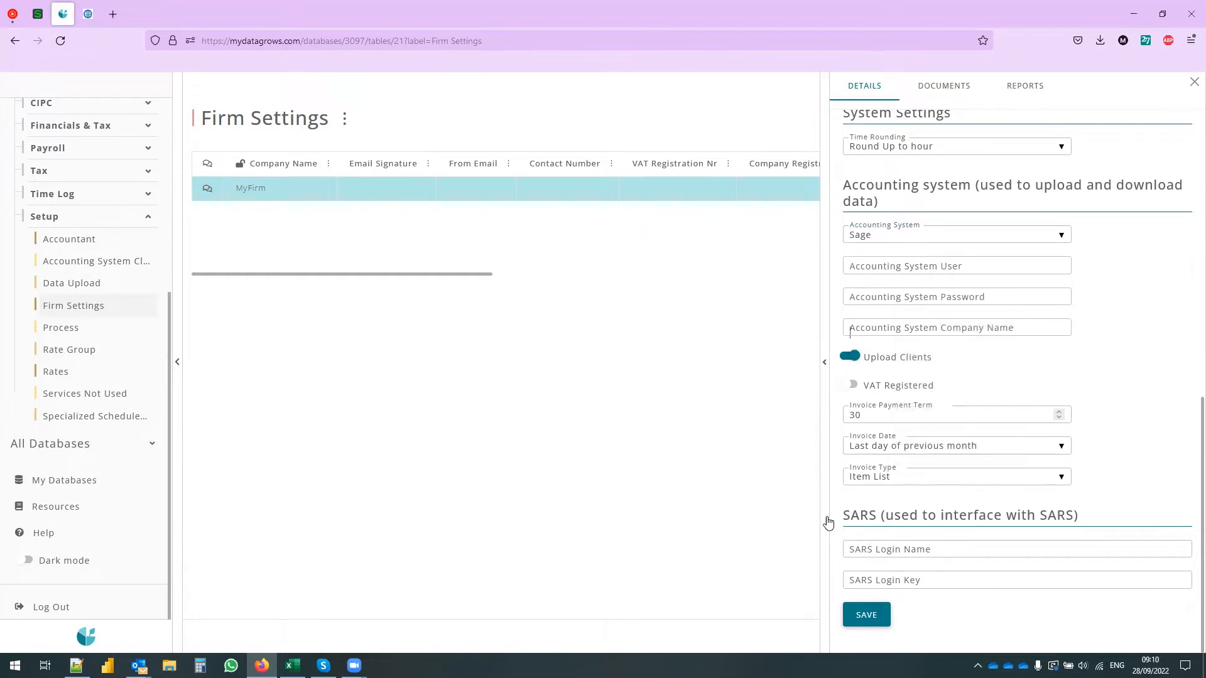
Examine the SARS interface section of the MyFirm record, and close the record without saving
drag(842, 515, 859, 515)
drag(941, 508, 1105, 515)
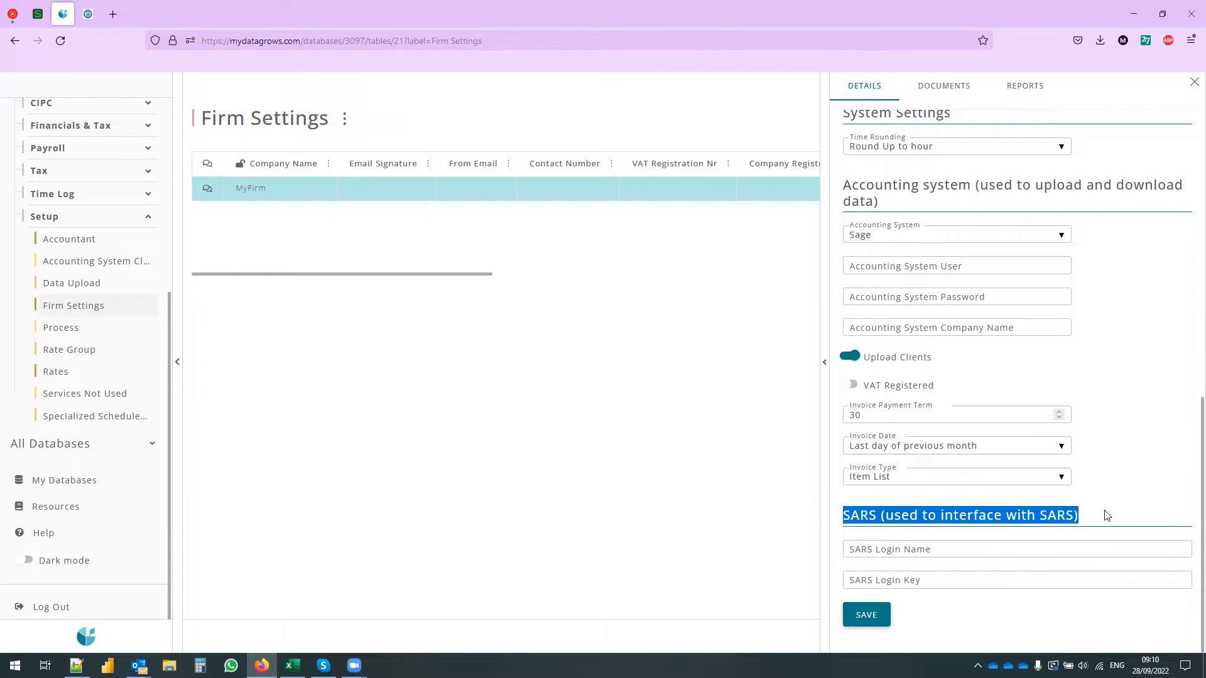
click(881, 516)
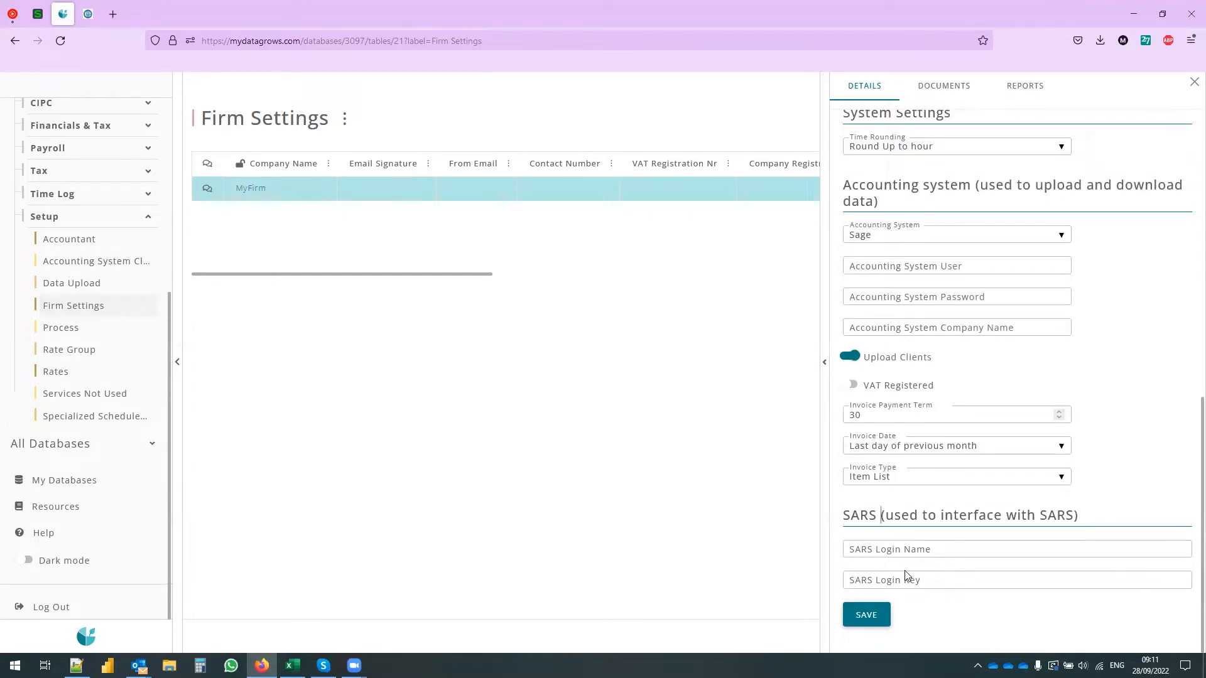
scroll(911, 565, up, 4)
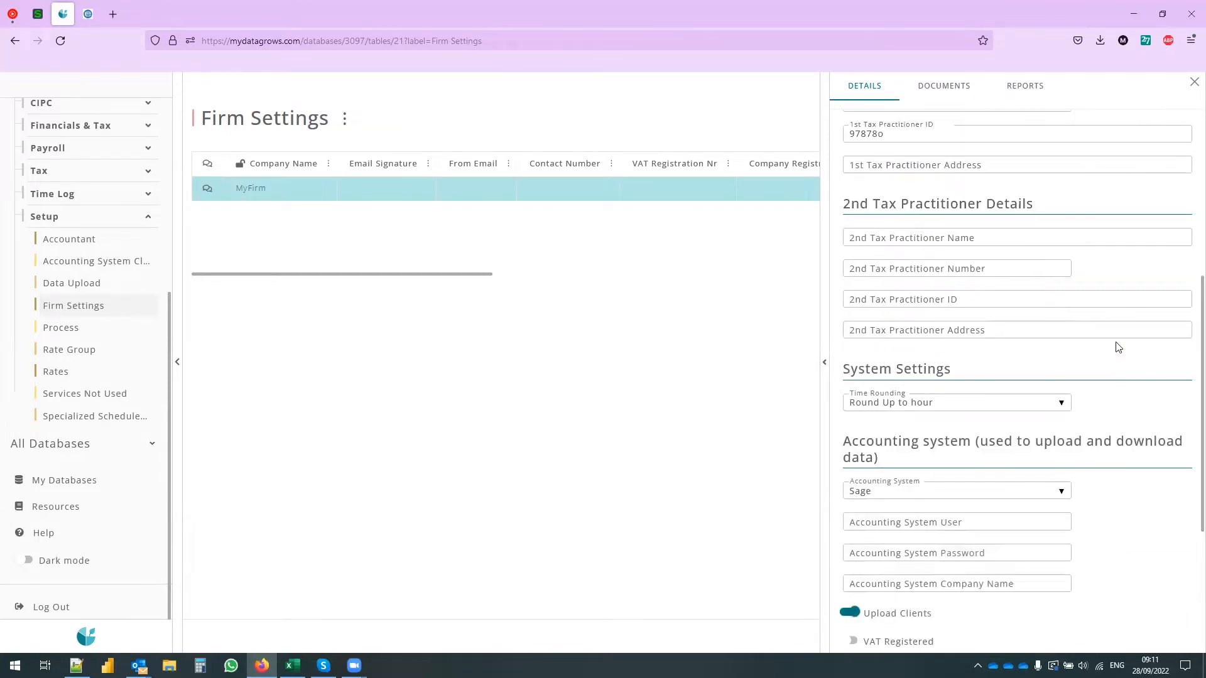
scroll(1153, 205, up, 3)
click(1192, 83)
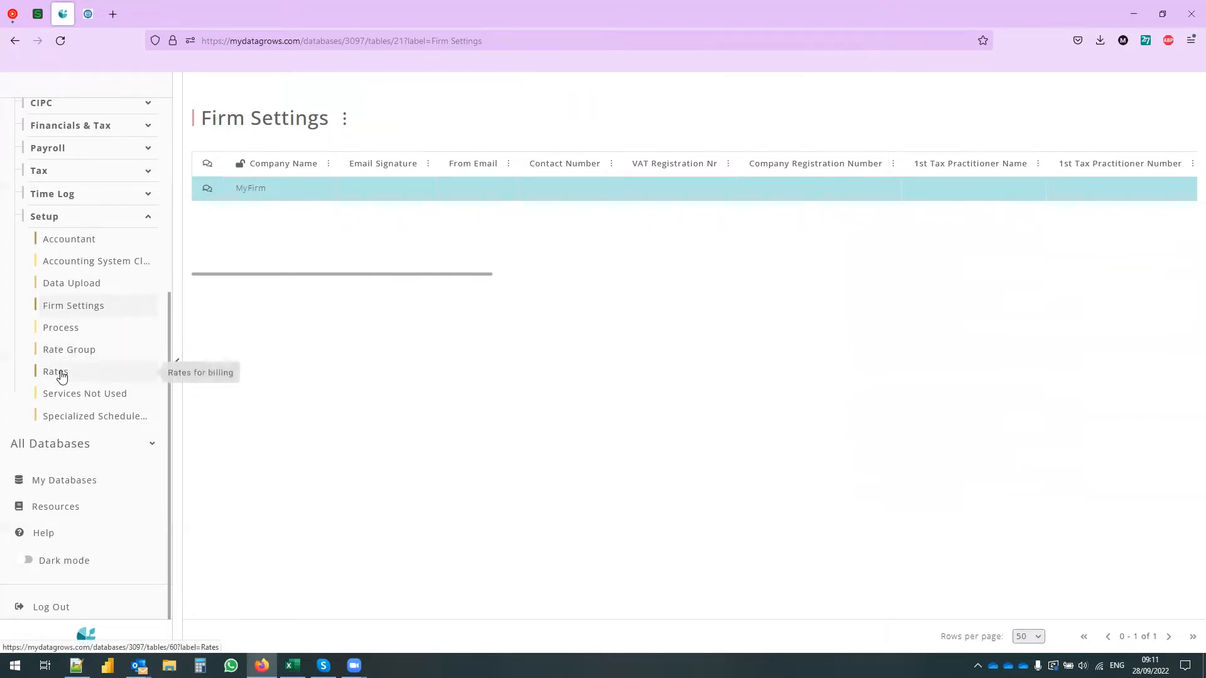
Open the Rate Group table in Setup and narrow its Rate Group column to make room for the Note column
click(55, 352)
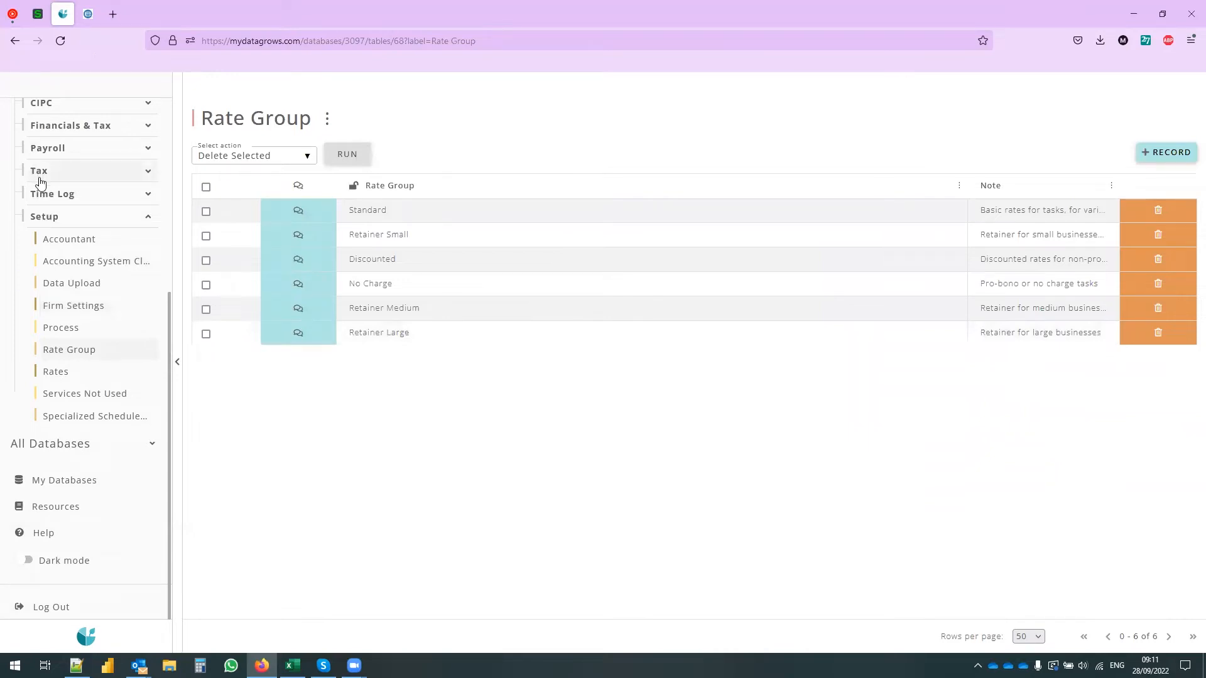
drag(967, 185, 199, 218)
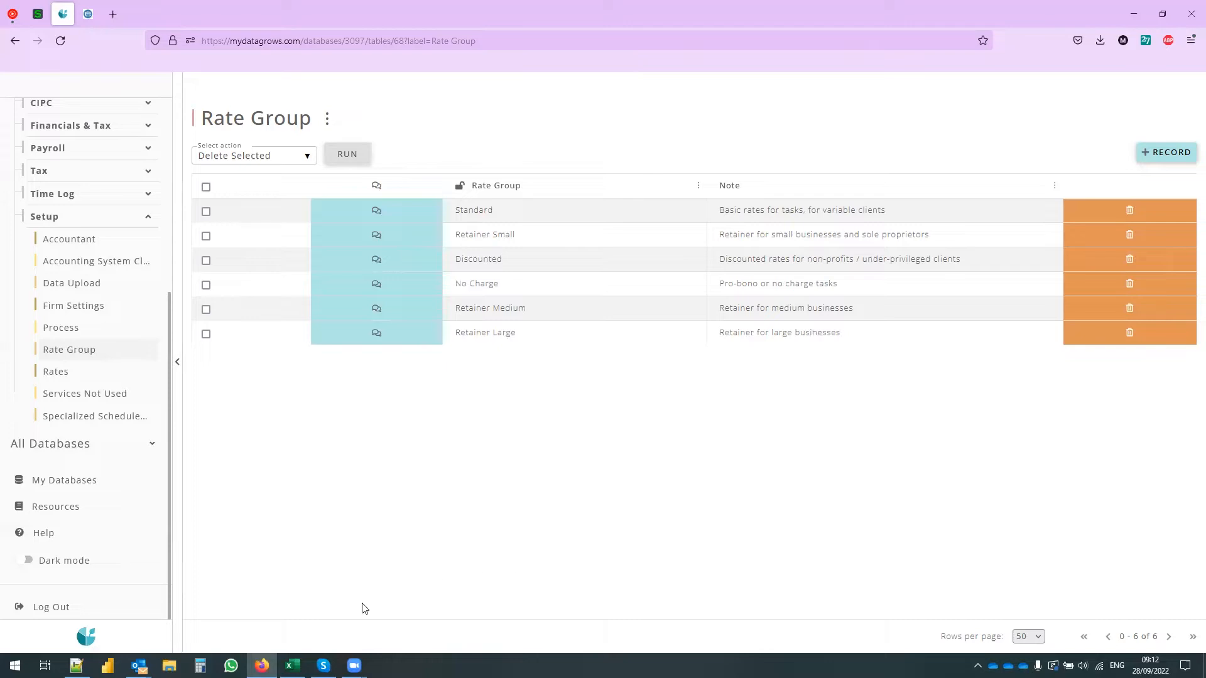
click(52, 361)
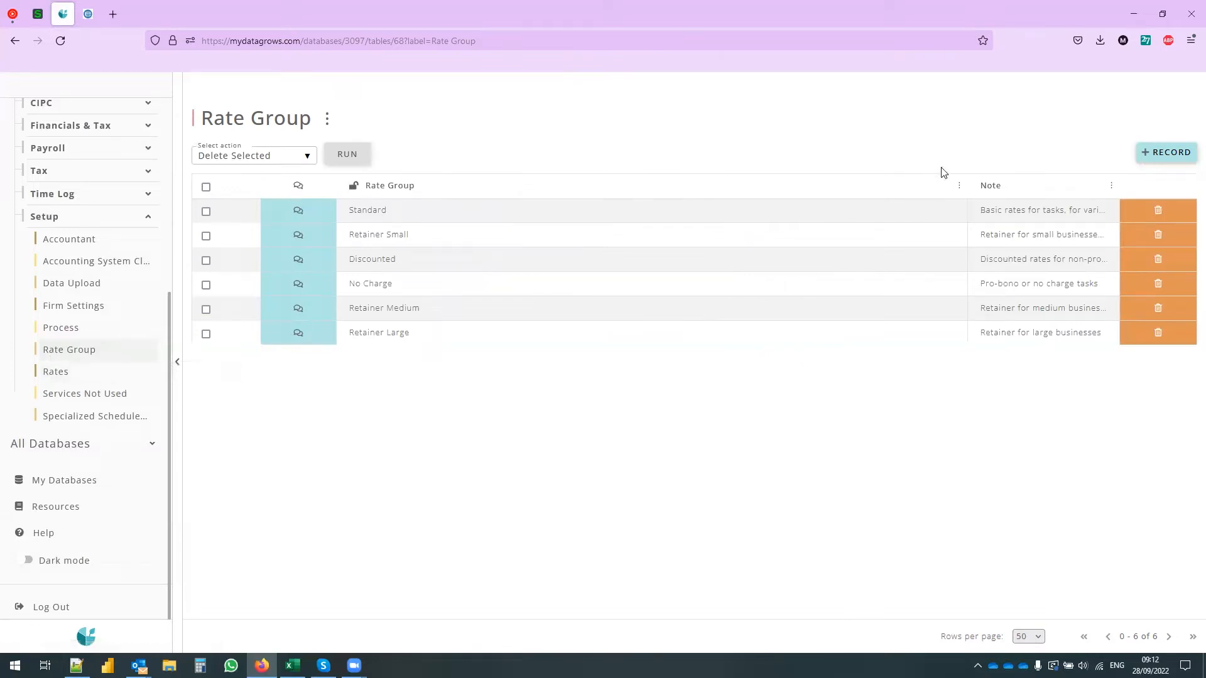
drag(967, 186, 569, 240)
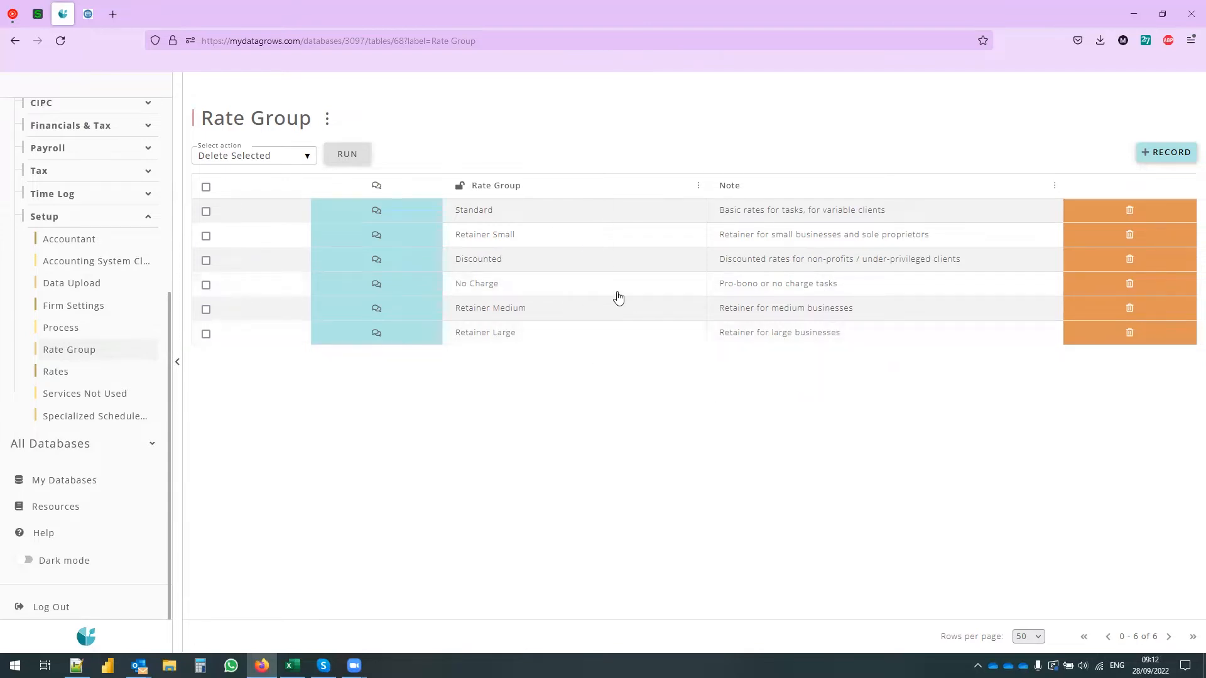
View and close the Standard rate group record, and select all rate groups and clear the selection again
click(522, 221)
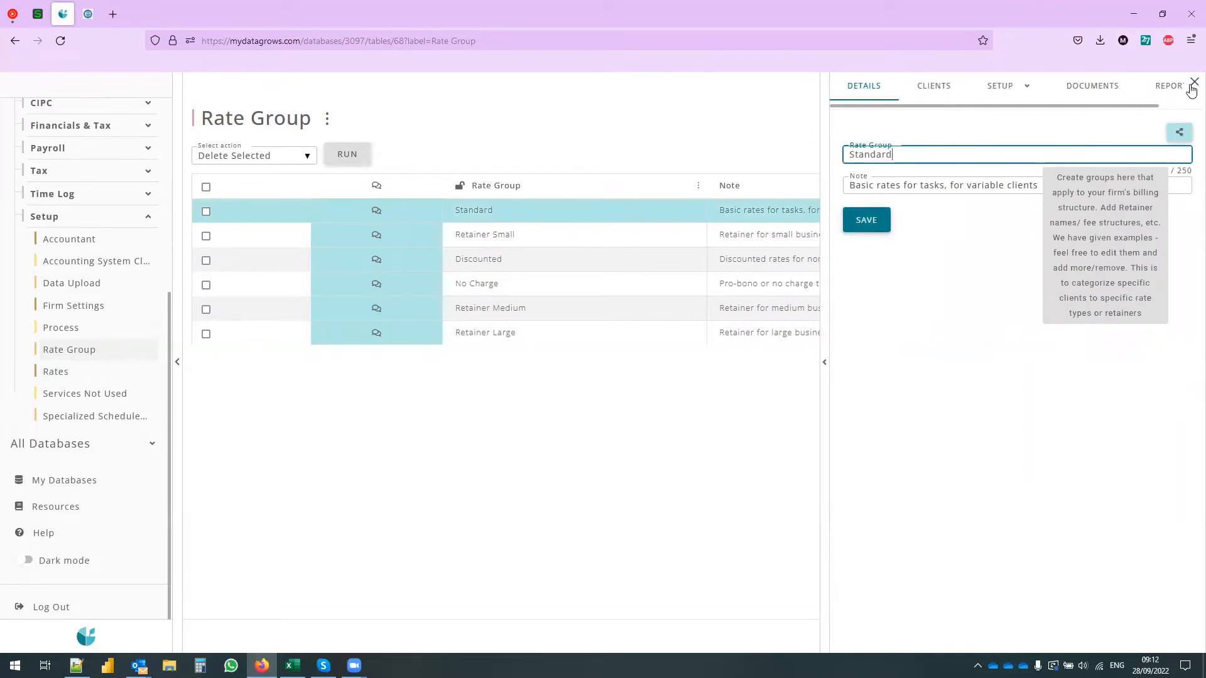
click(1193, 83)
click(206, 187)
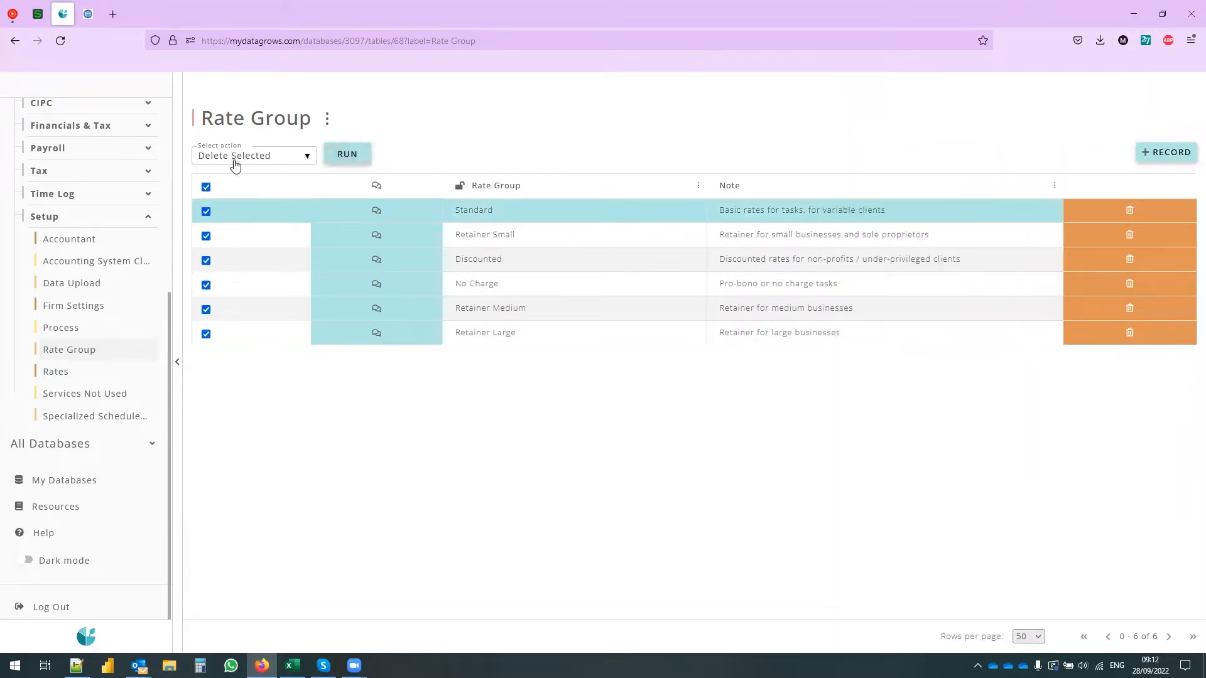
click(206, 186)
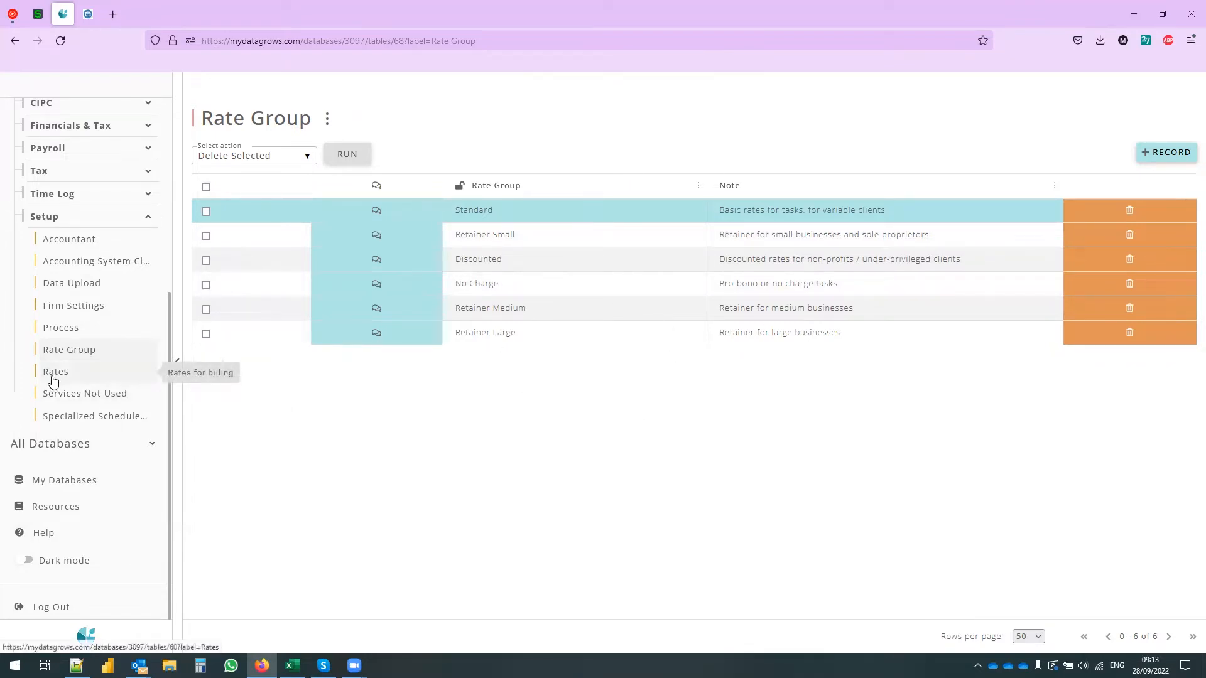
Open the Rates table in Setup and examine the tasks' rates, rate types, billable flags and rate groups
click(54, 377)
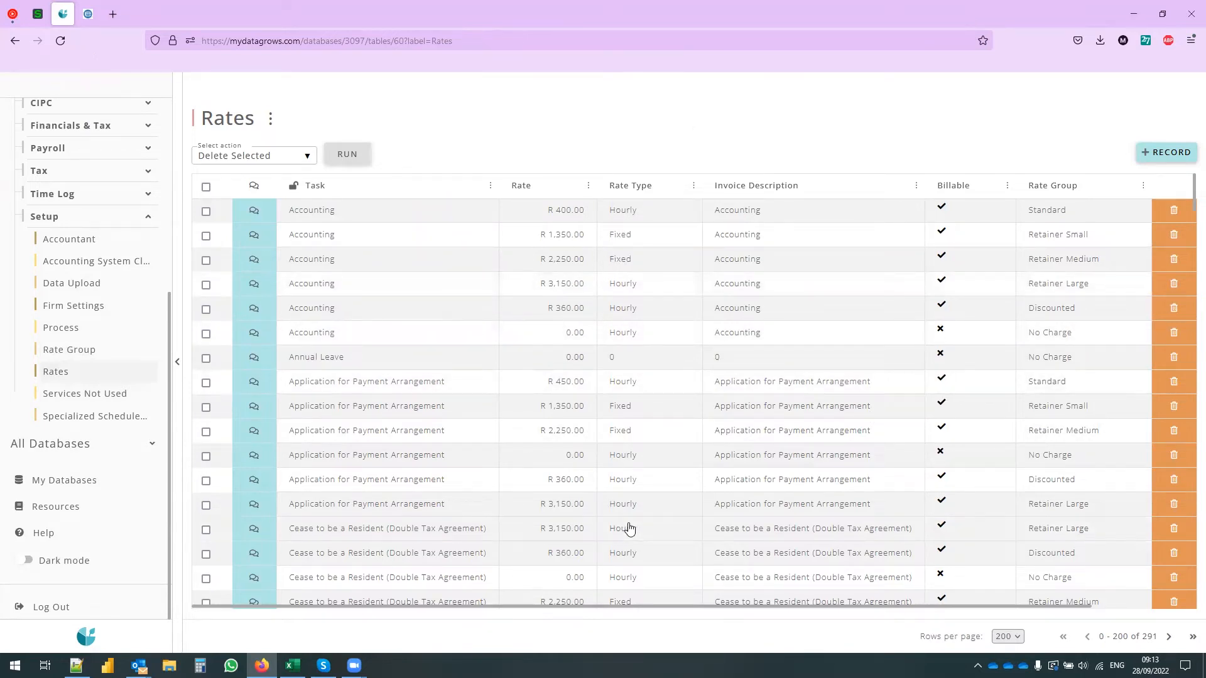
scroll(629, 530, down, 10)
scroll(625, 520, down, 4)
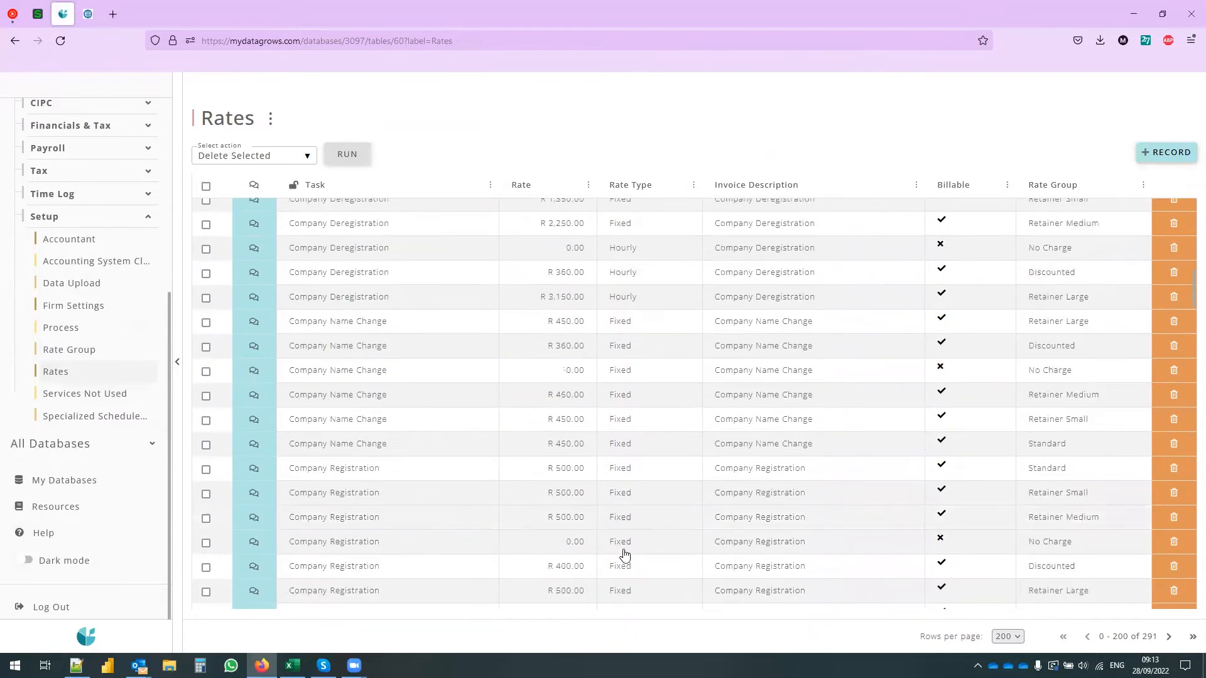
scroll(624, 555, down, 10)
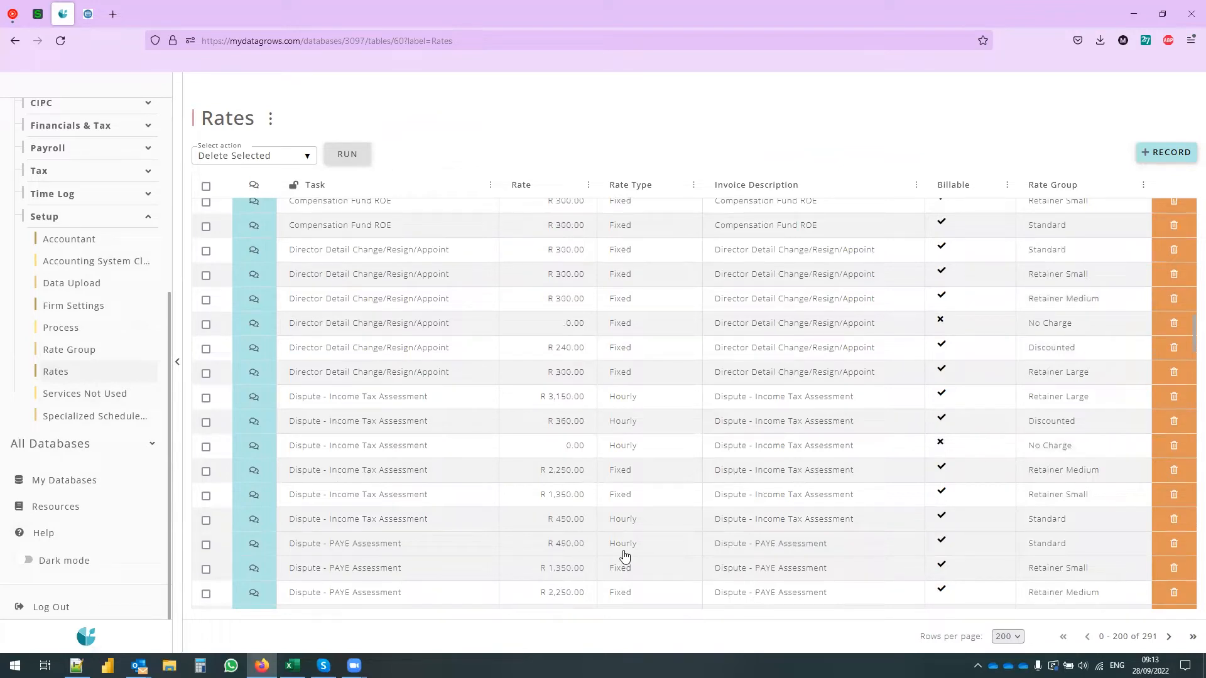
scroll(418, 434, up, 10)
scroll(421, 435, up, 10)
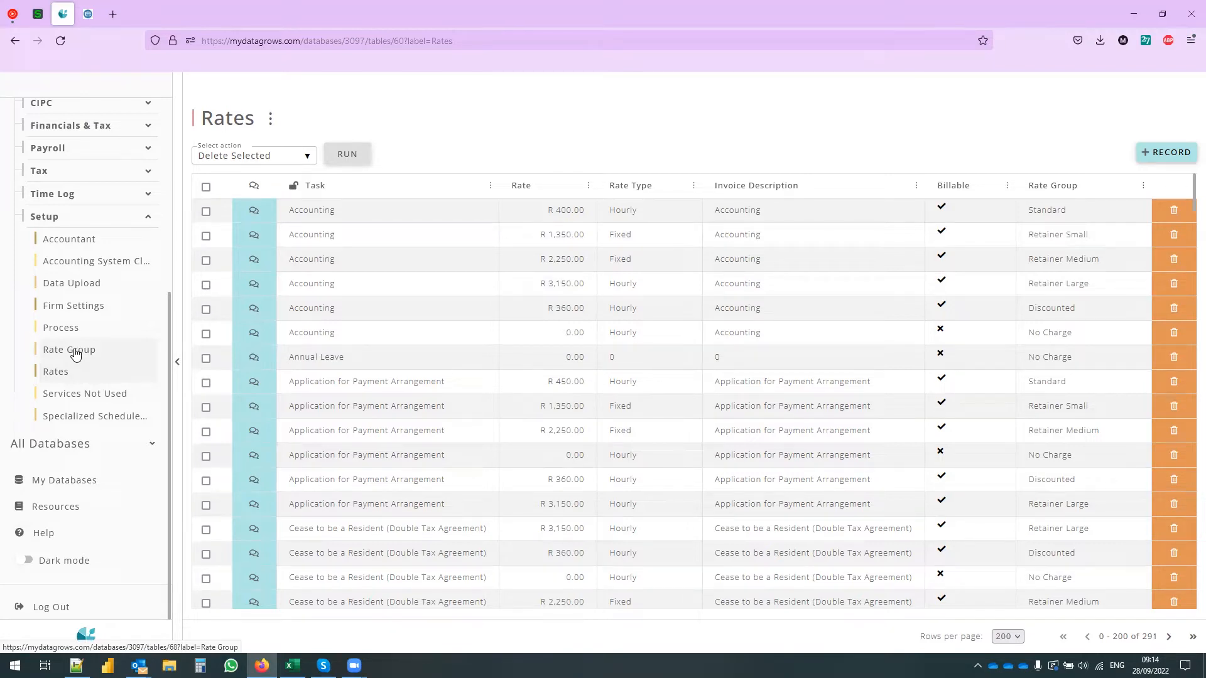
Switch to Excel to check the clients' Rate Group values in the CLIENT IMPORT sheet, and compare them with the Rates table in the browser
click(293, 665)
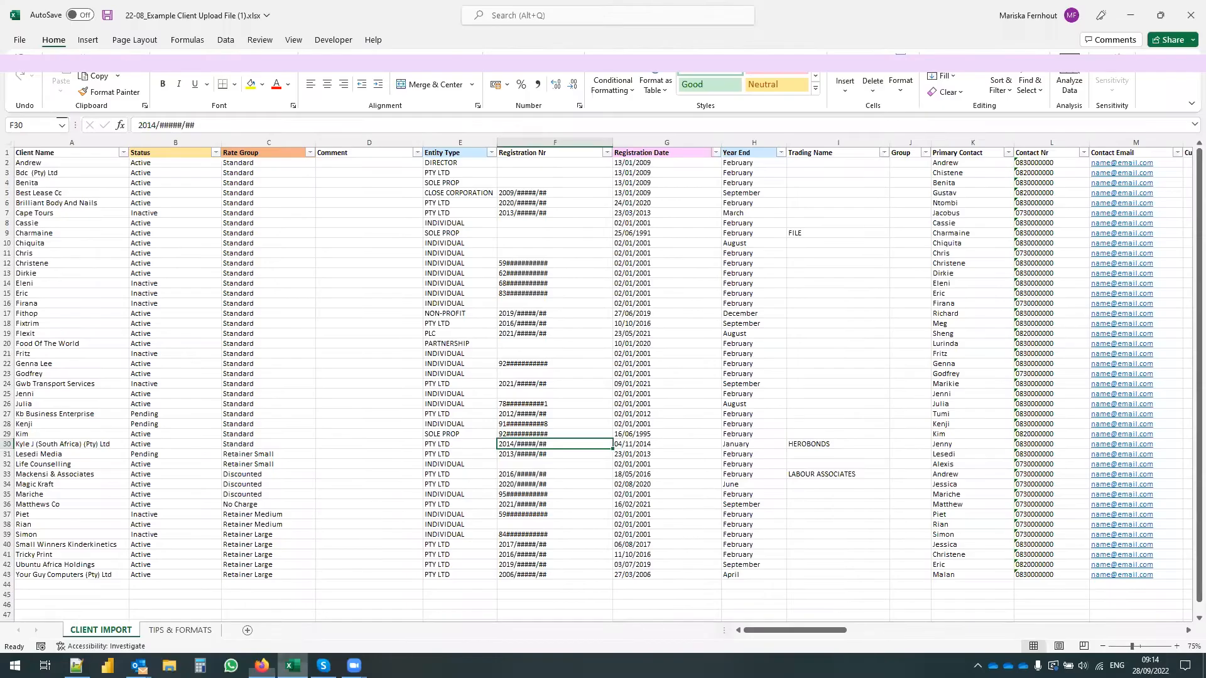
drag(43, 154, 23, 406)
click(241, 163)
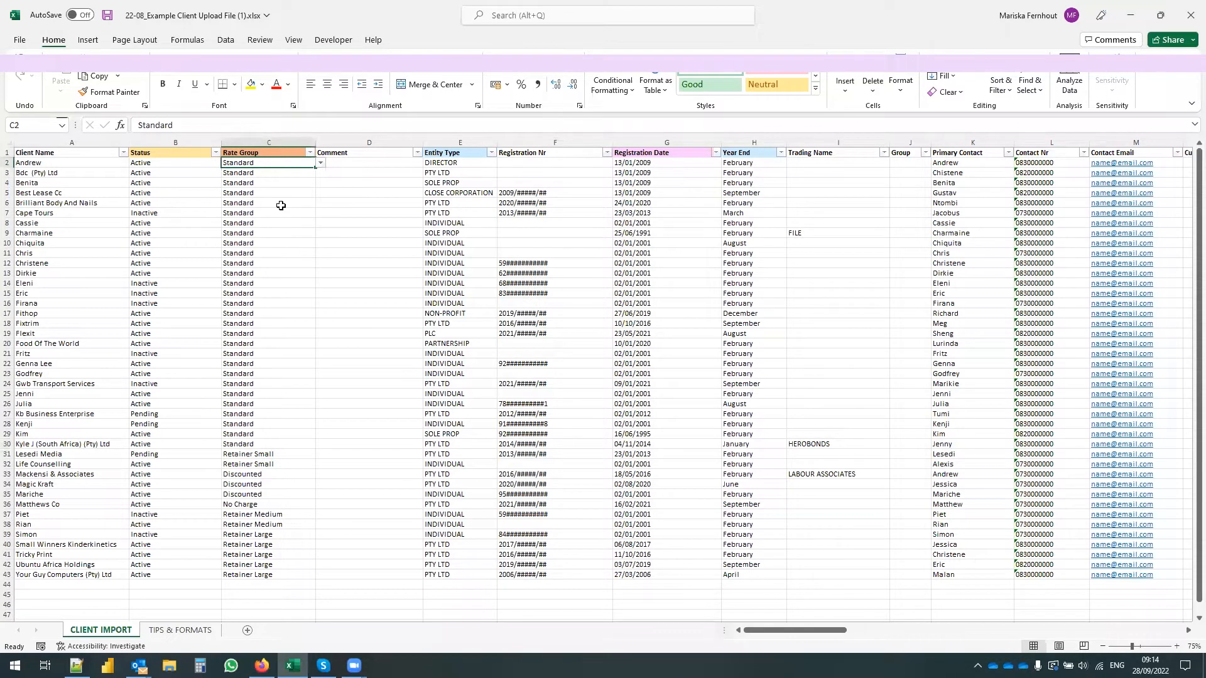
click(96, 162)
click(245, 162)
click(250, 182)
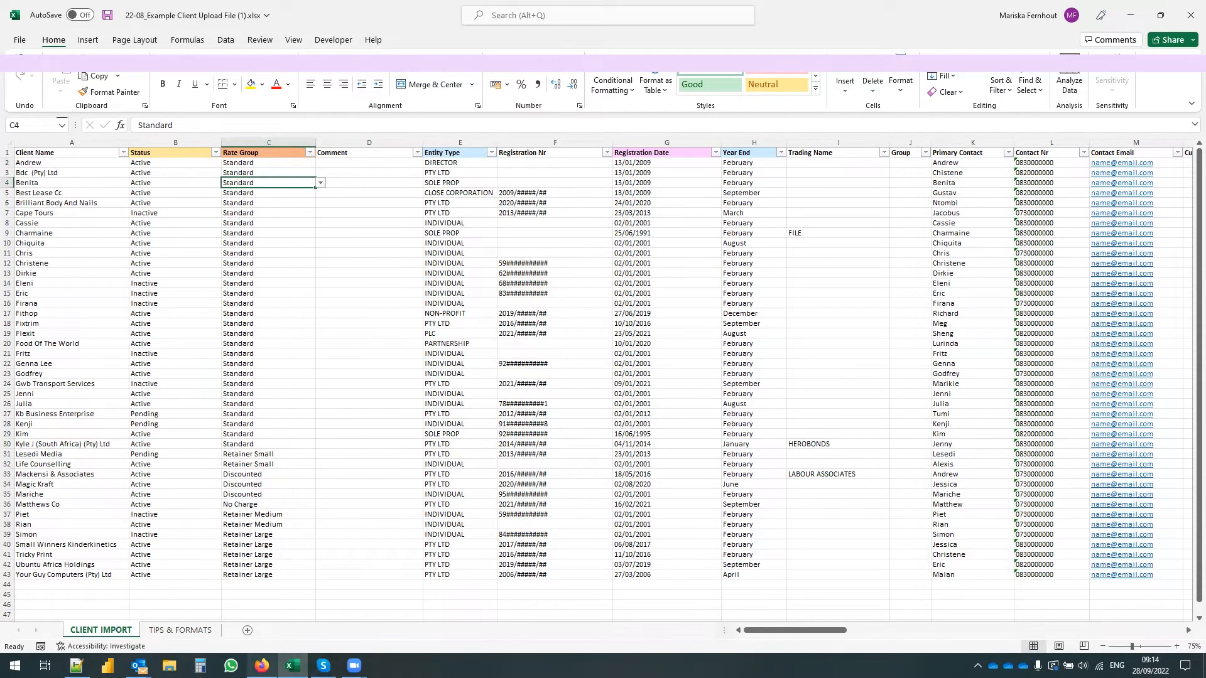
click(261, 665)
scroll(683, 414, down, 4)
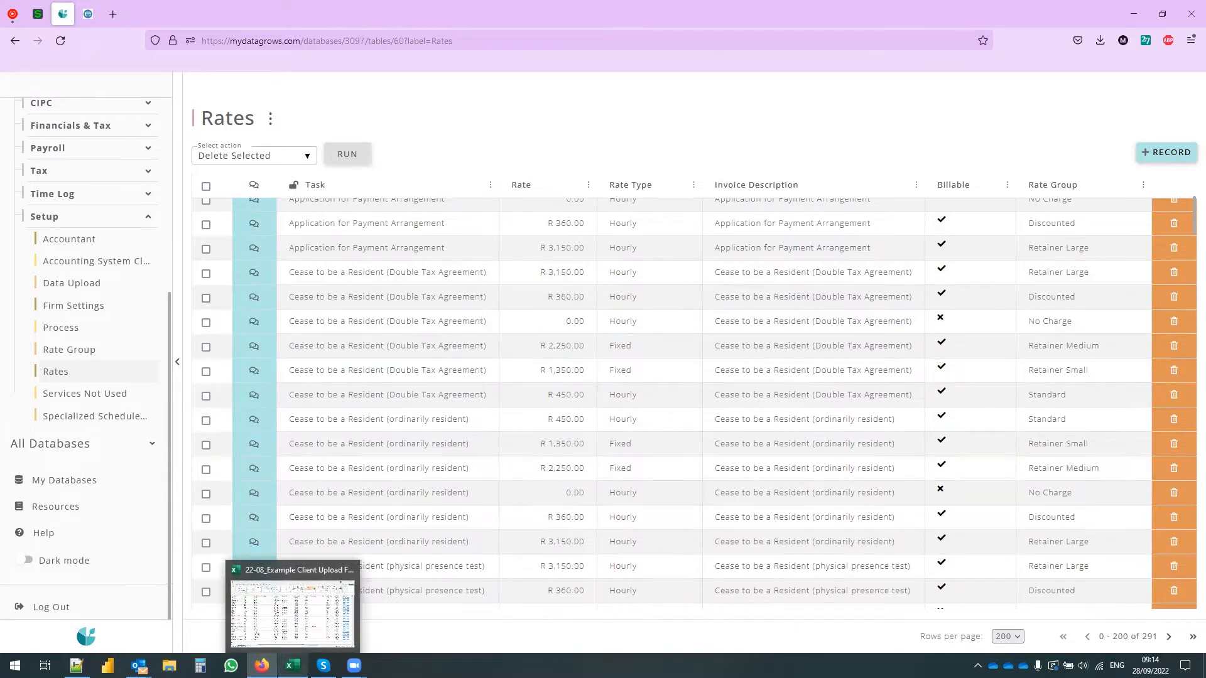
Switch back to Excel and examine the Rate Group and Accountant lists in the TIPS & FORMATS sheet
click(292, 665)
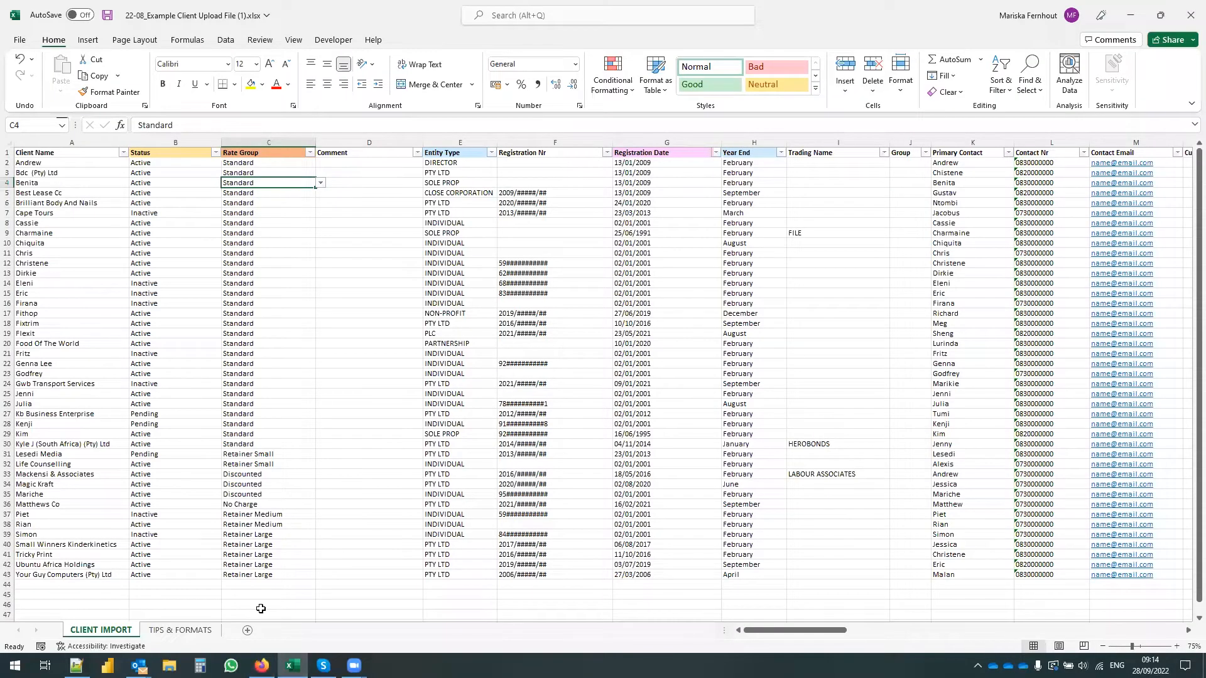
click(185, 631)
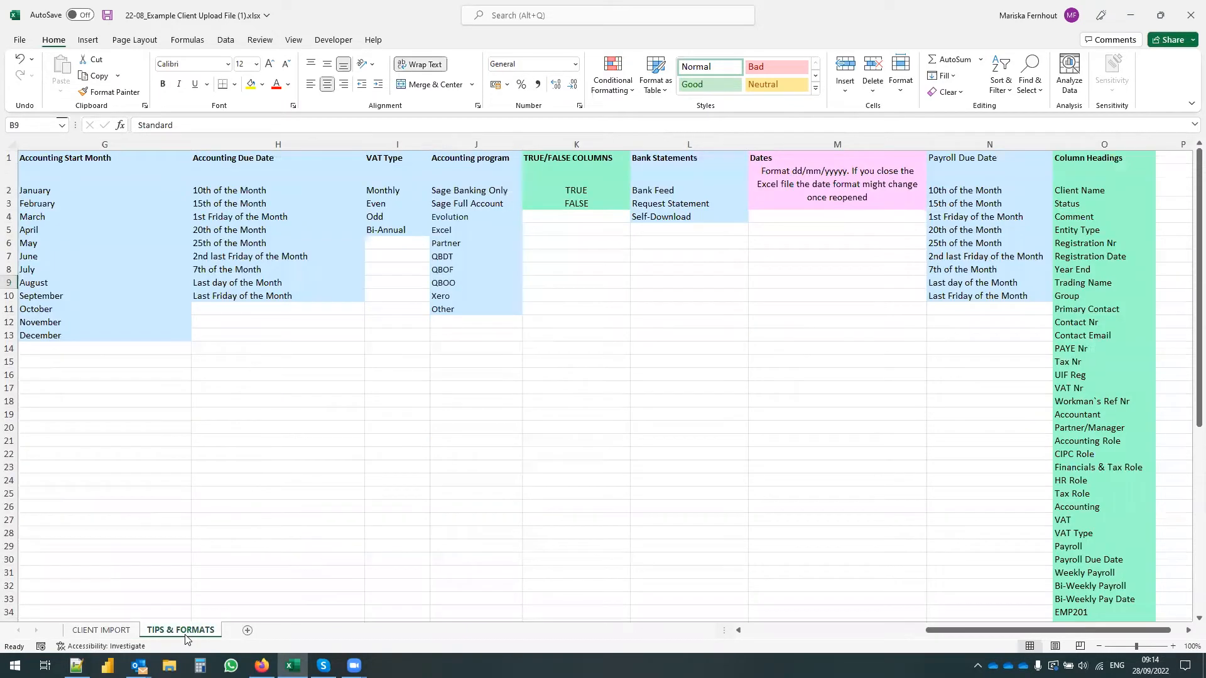
drag(997, 638, 815, 633)
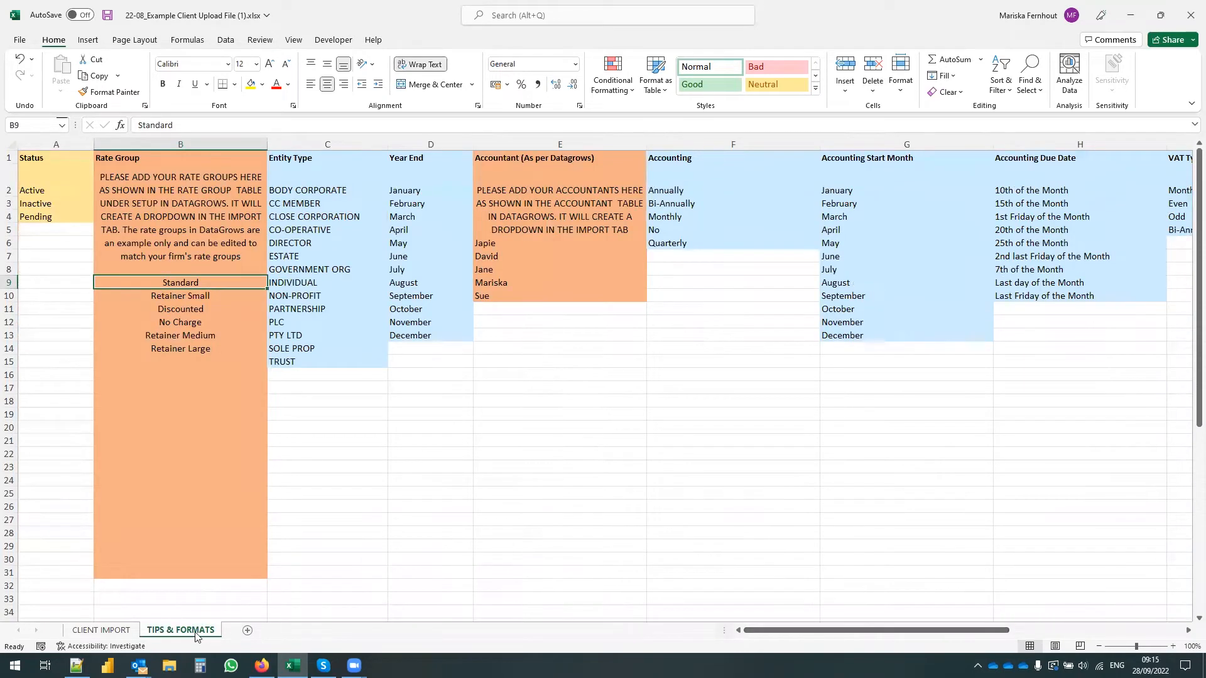
click(139, 148)
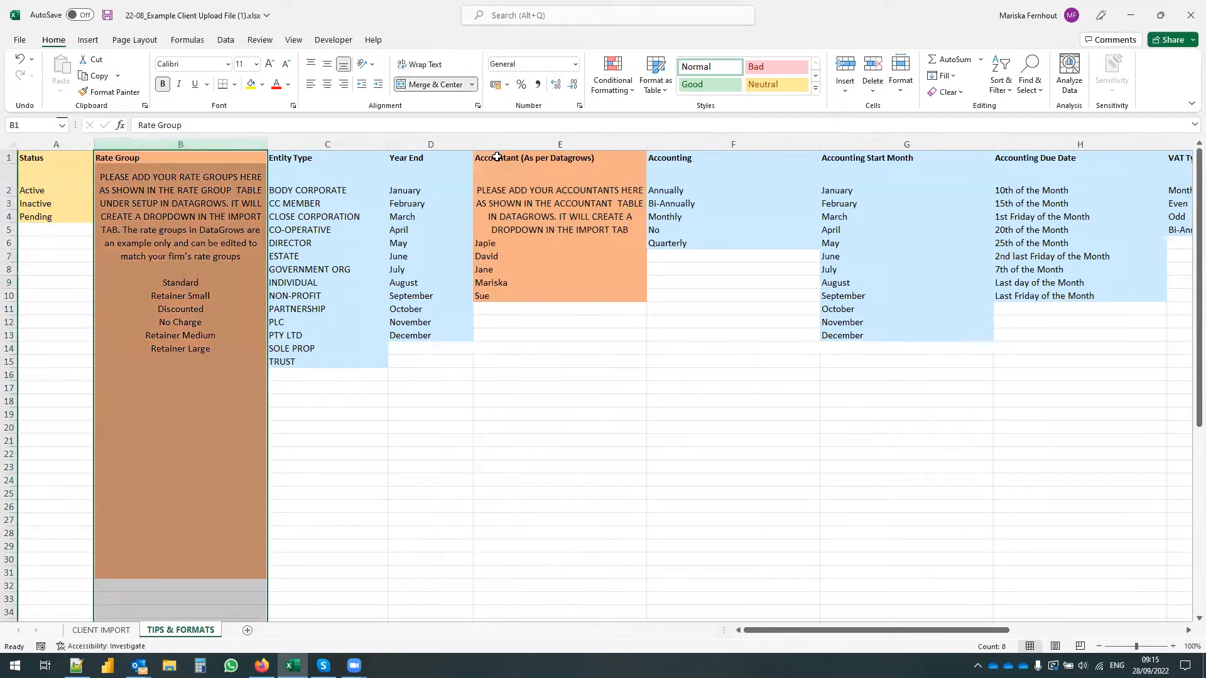
click(607, 148)
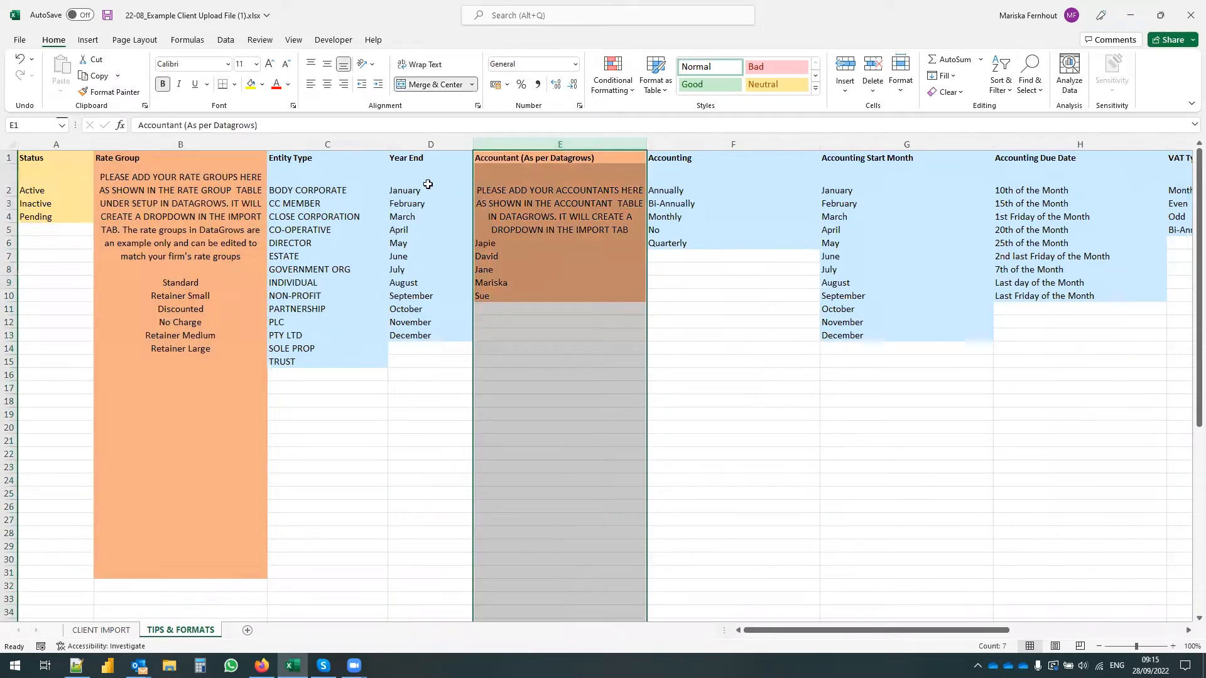
click(148, 272)
click(167, 294)
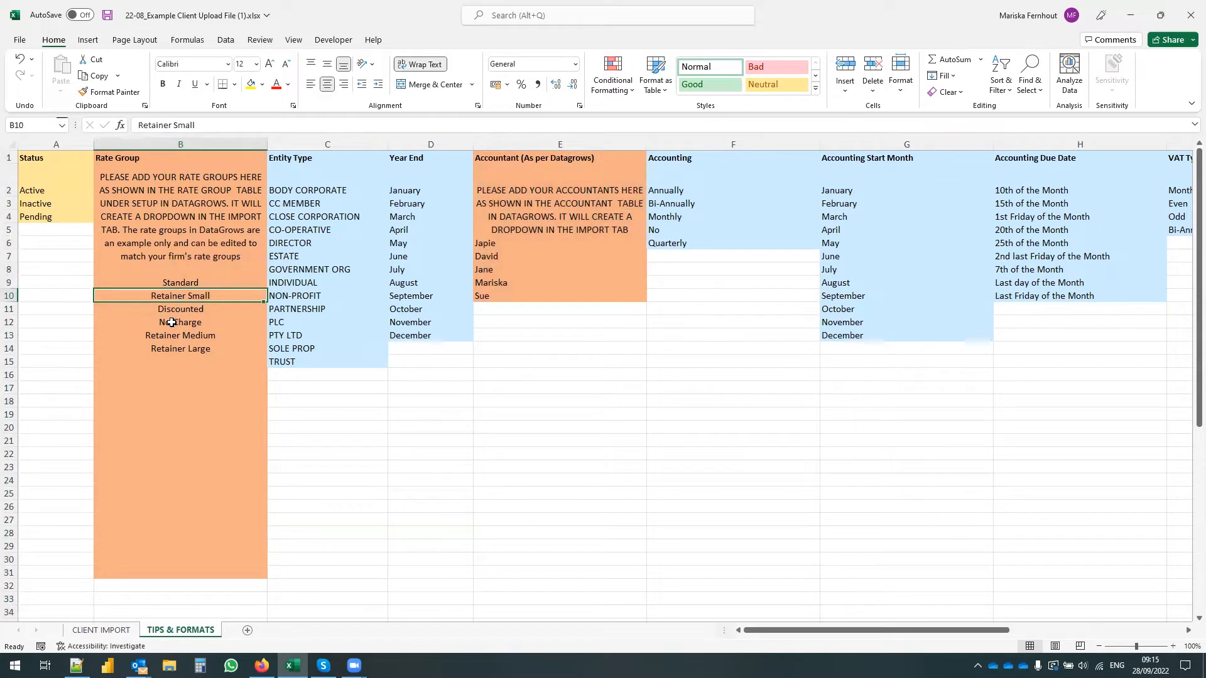
Review the Accountant and Rate Group lists in TIPS & FORMATS, and check the Rate Group dropdown for row 4 in CLIENT IMPORT
drag(518, 243, 520, 292)
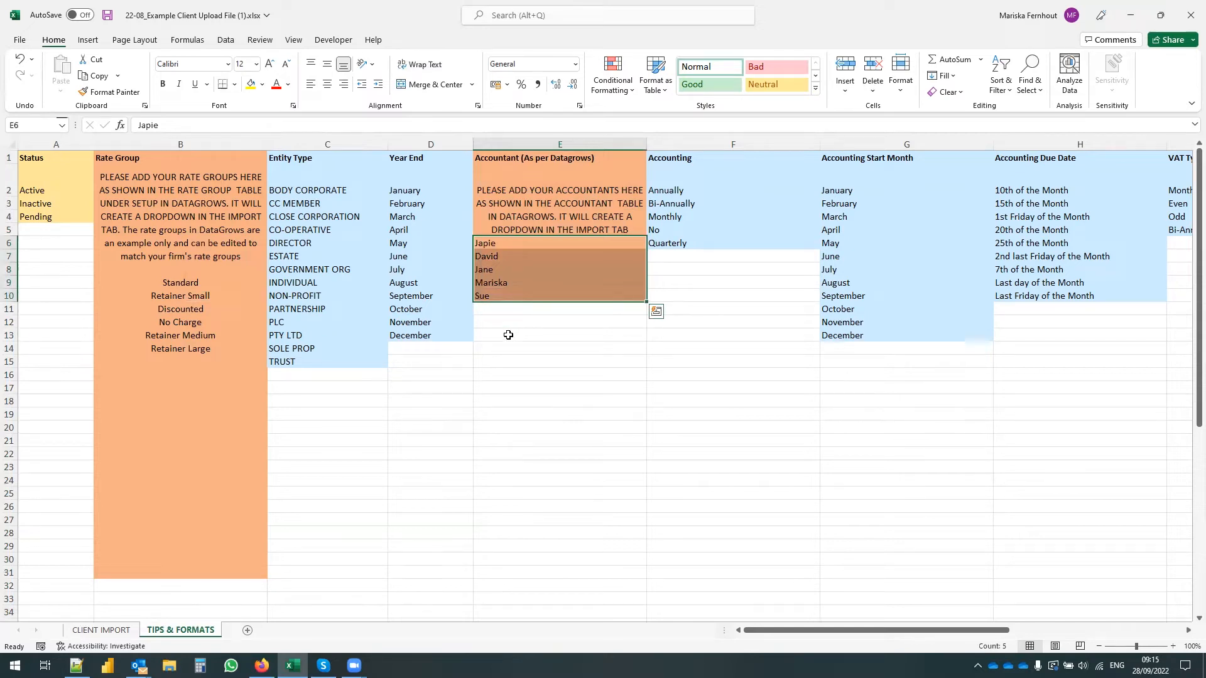
drag(167, 280, 180, 356)
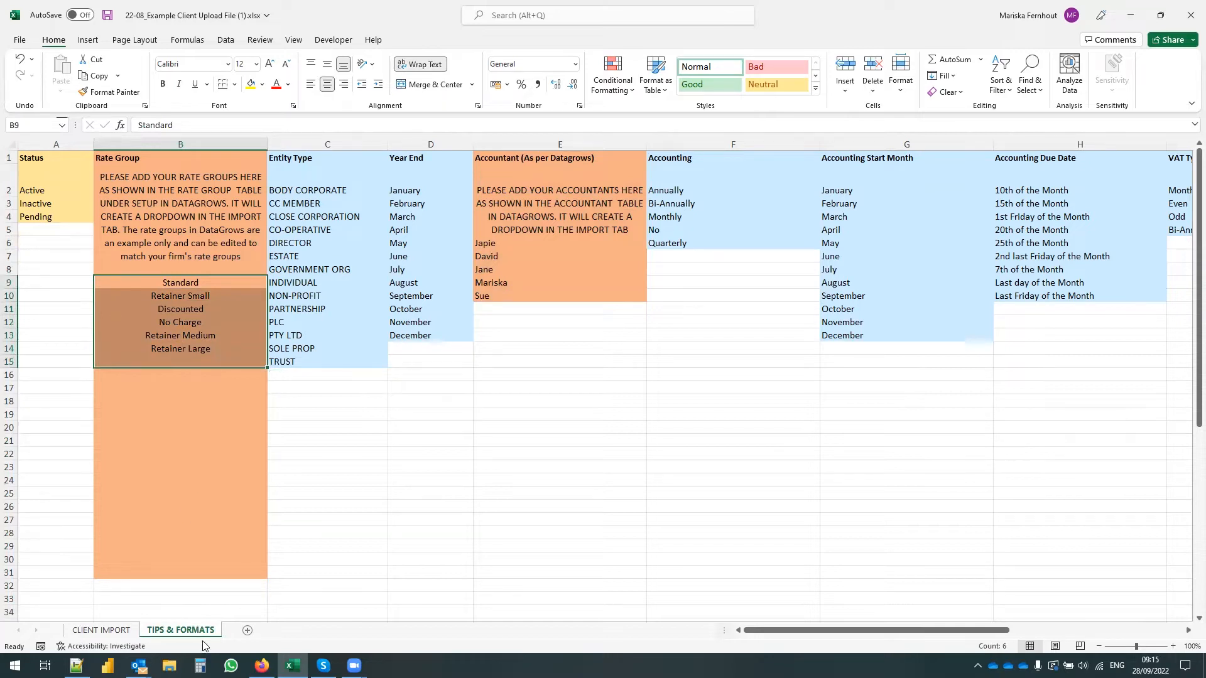
click(100, 629)
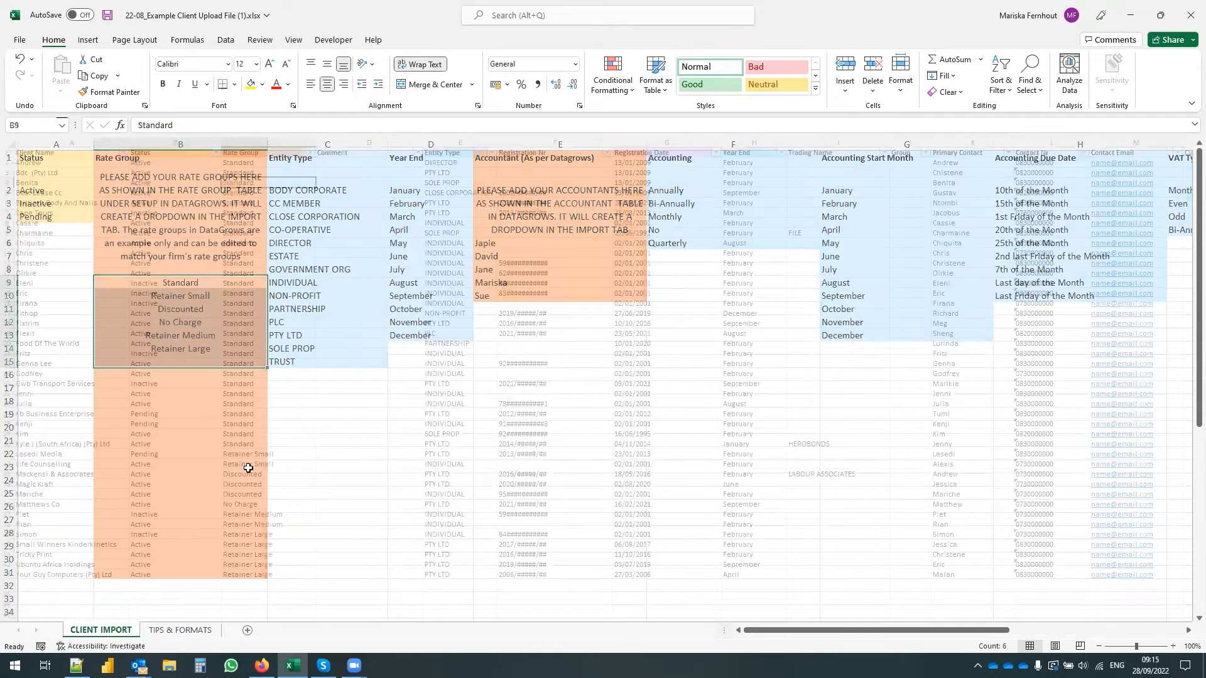
click(320, 183)
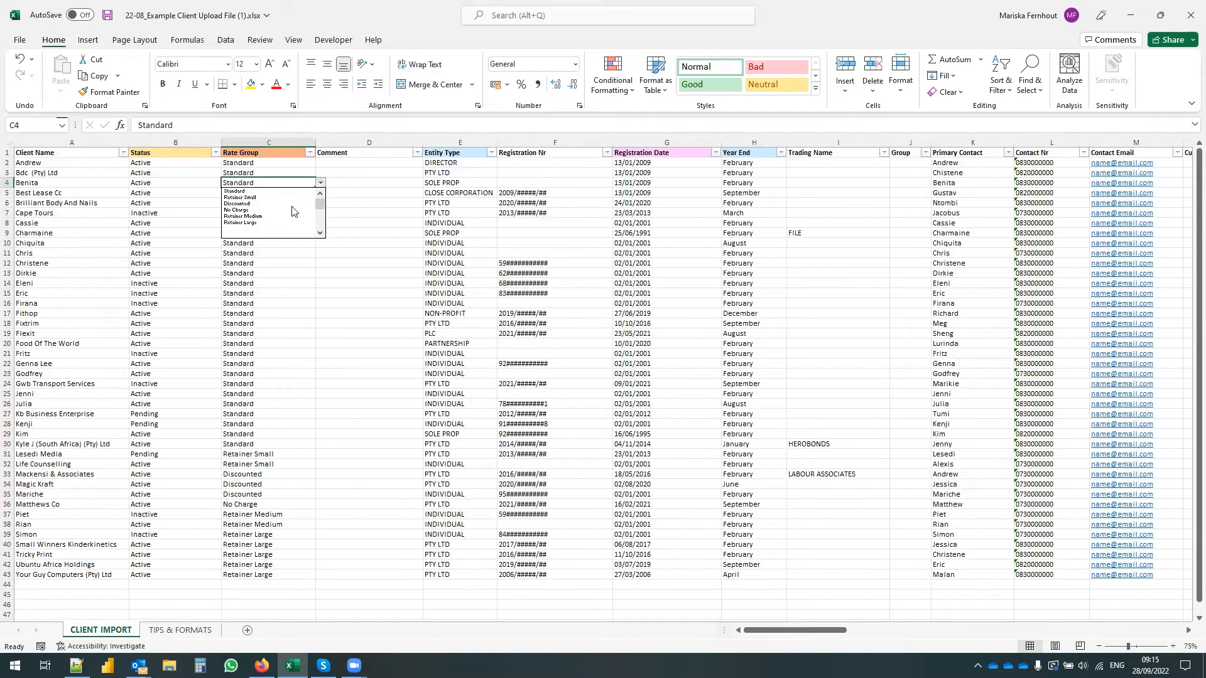
key(Escape)
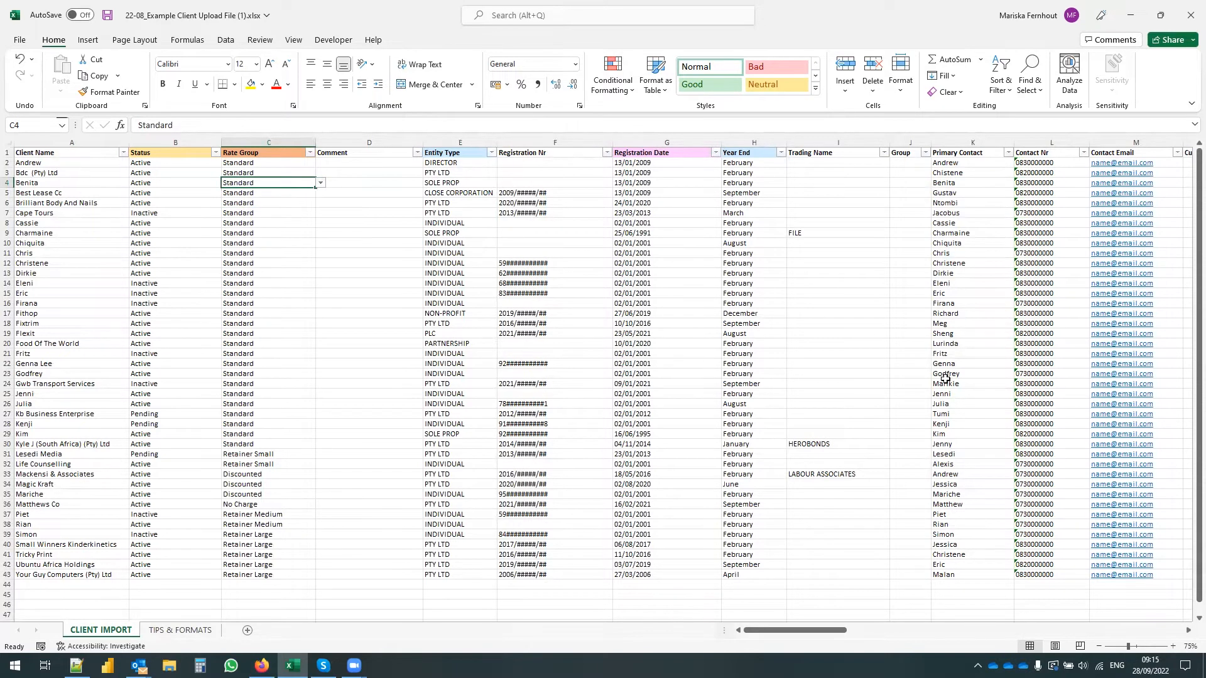
Check the Status dropdown options in row 7 and the Entity Type dropdown options in row 9 of the CLIENT IMPORT sheet
drag(779, 629, 691, 631)
click(131, 213)
click(226, 213)
key(Escape)
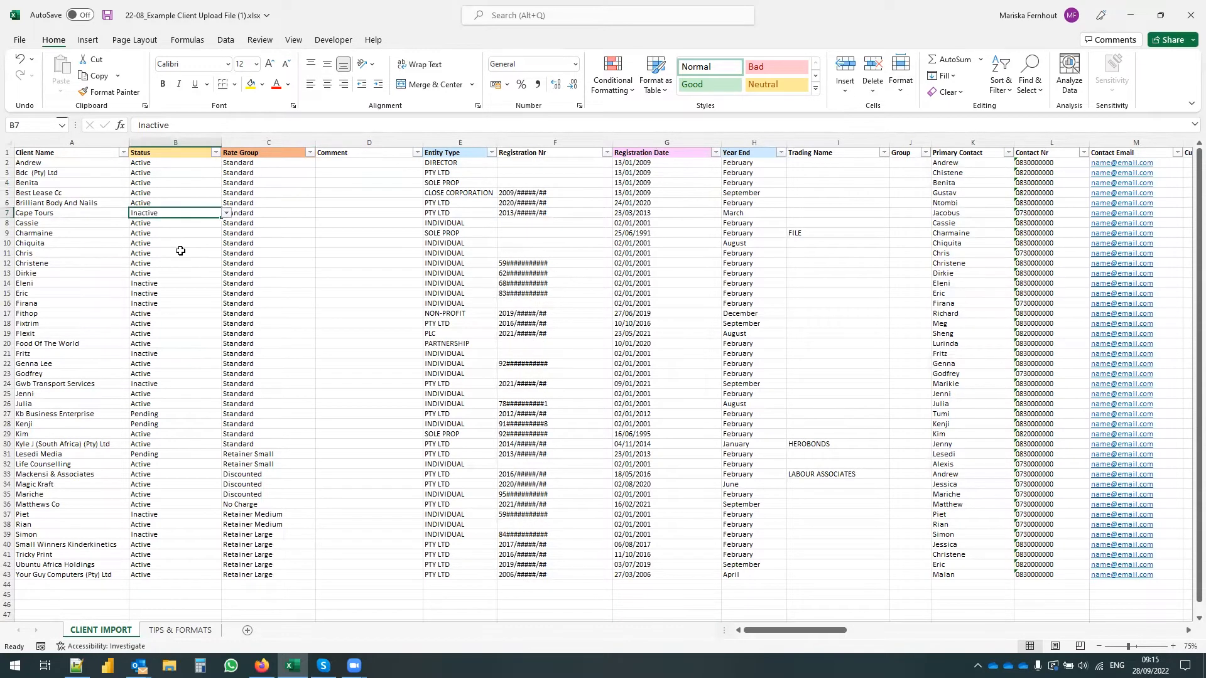
click(491, 234)
click(502, 234)
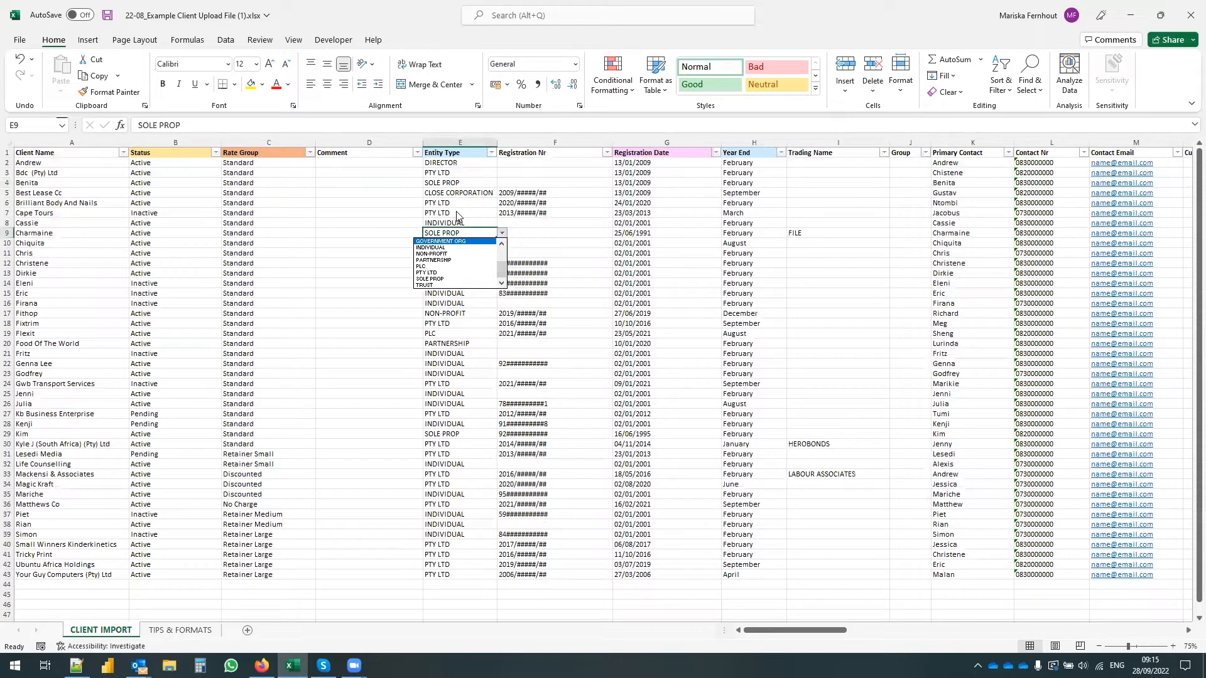
key(Escape)
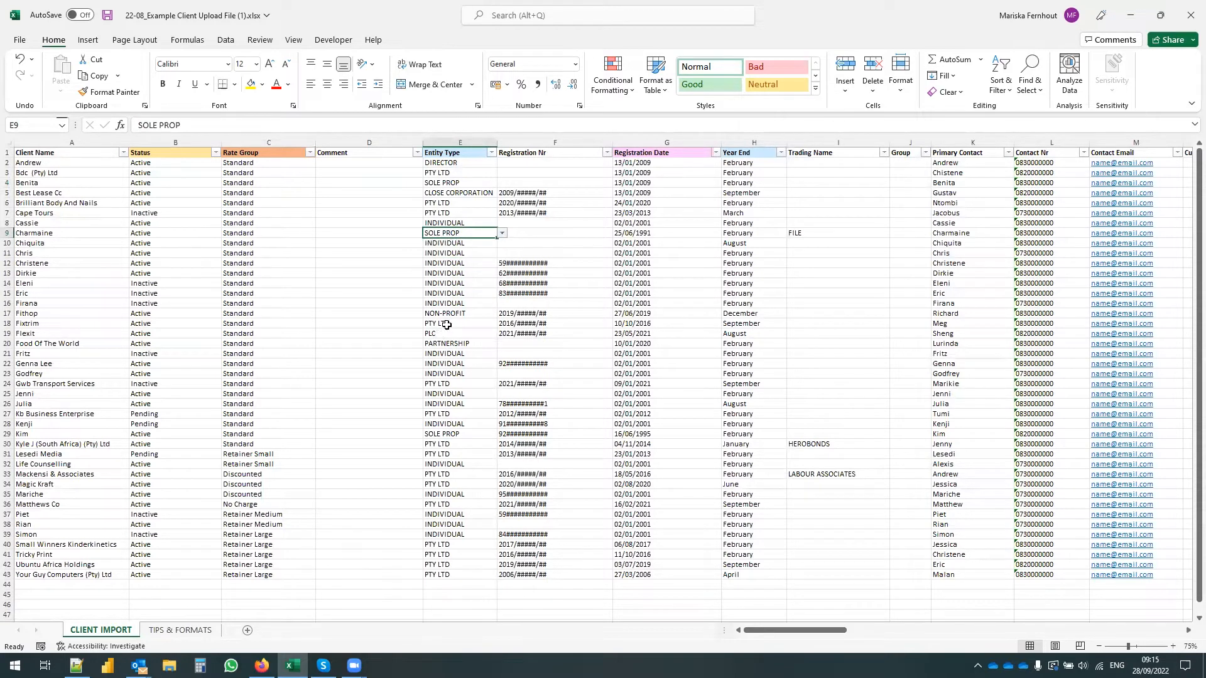
Revisit the Rate Group and Accountant lists in TIPS & FORMATS, and return to the Rate Group column in the CLIENT IMPORT sheet
click(180, 630)
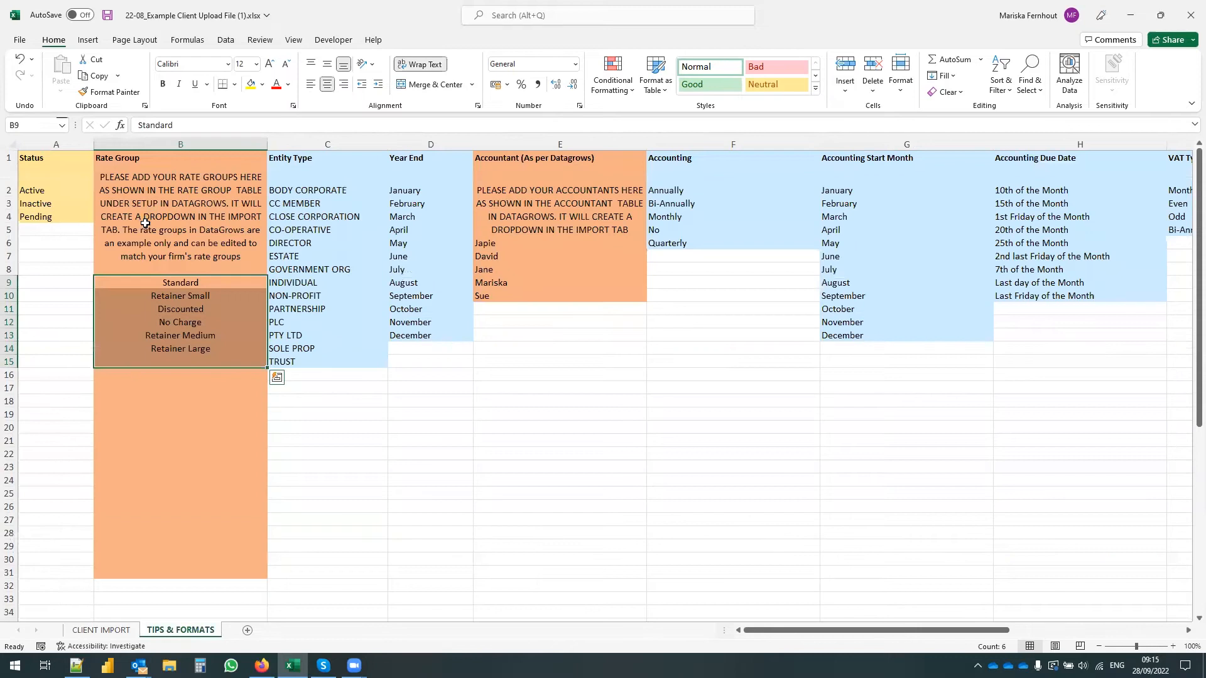
drag(145, 283, 142, 342)
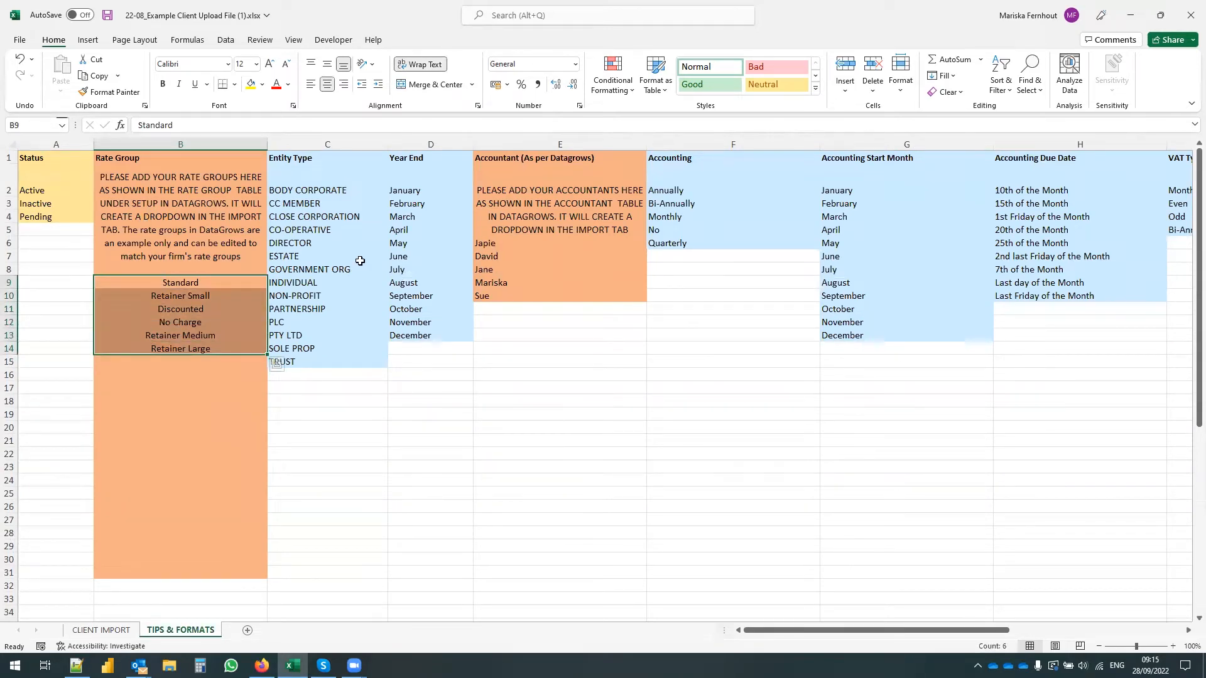
drag(499, 244, 505, 293)
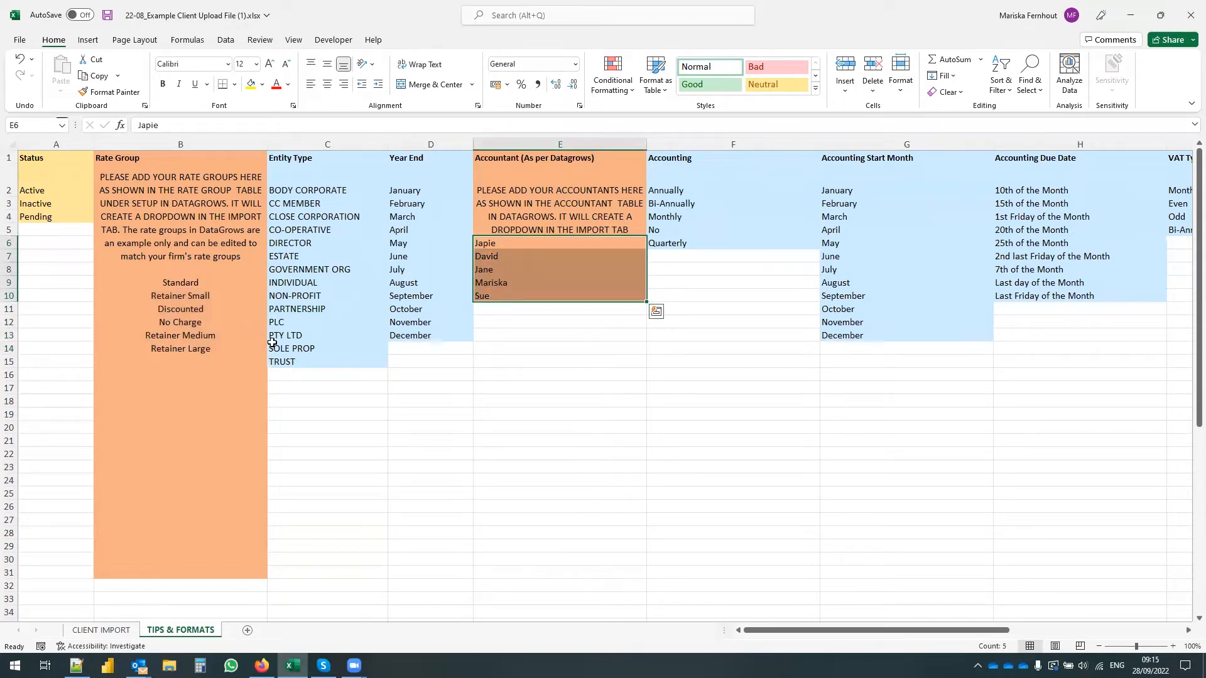
click(102, 630)
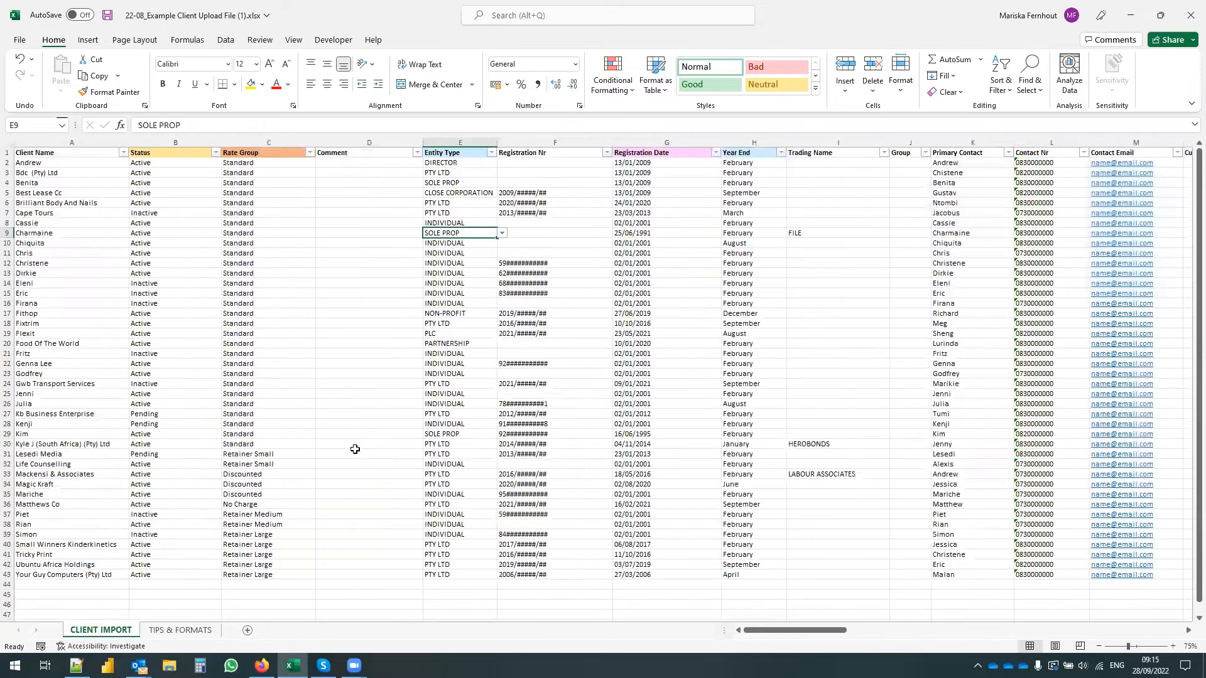
click(225, 266)
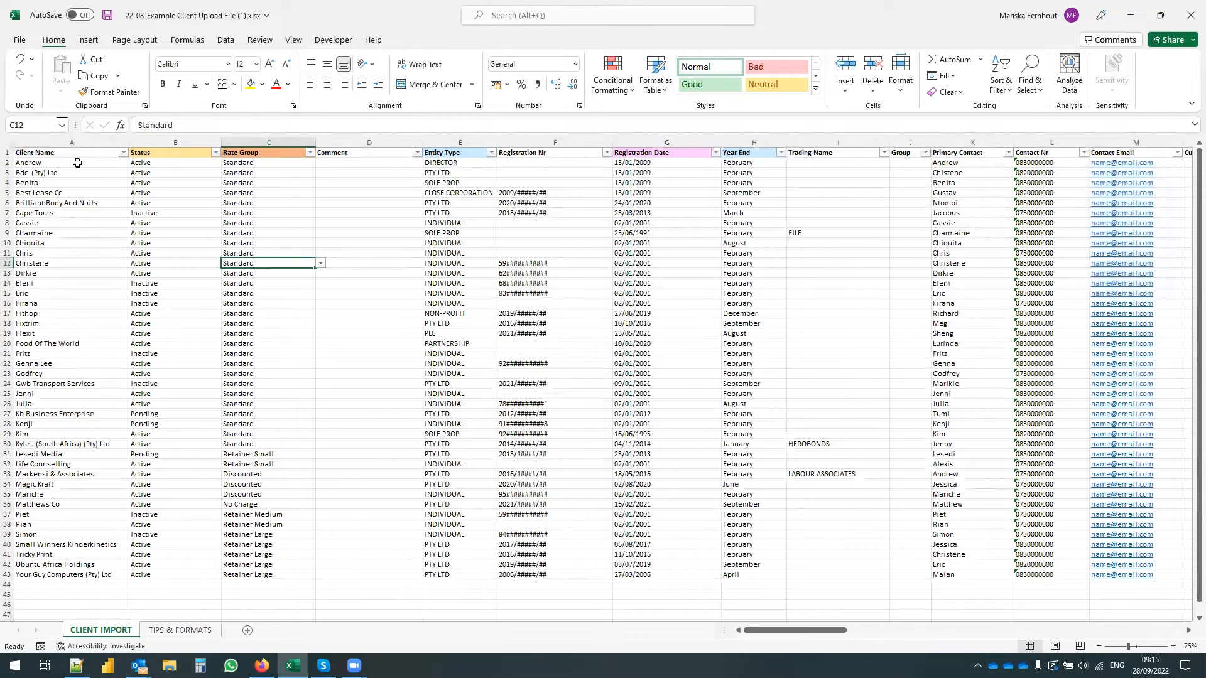
Check the Year End dropdown options in cell H10 and close the list without changing the value
drag(801, 634, 827, 634)
click(124, 222)
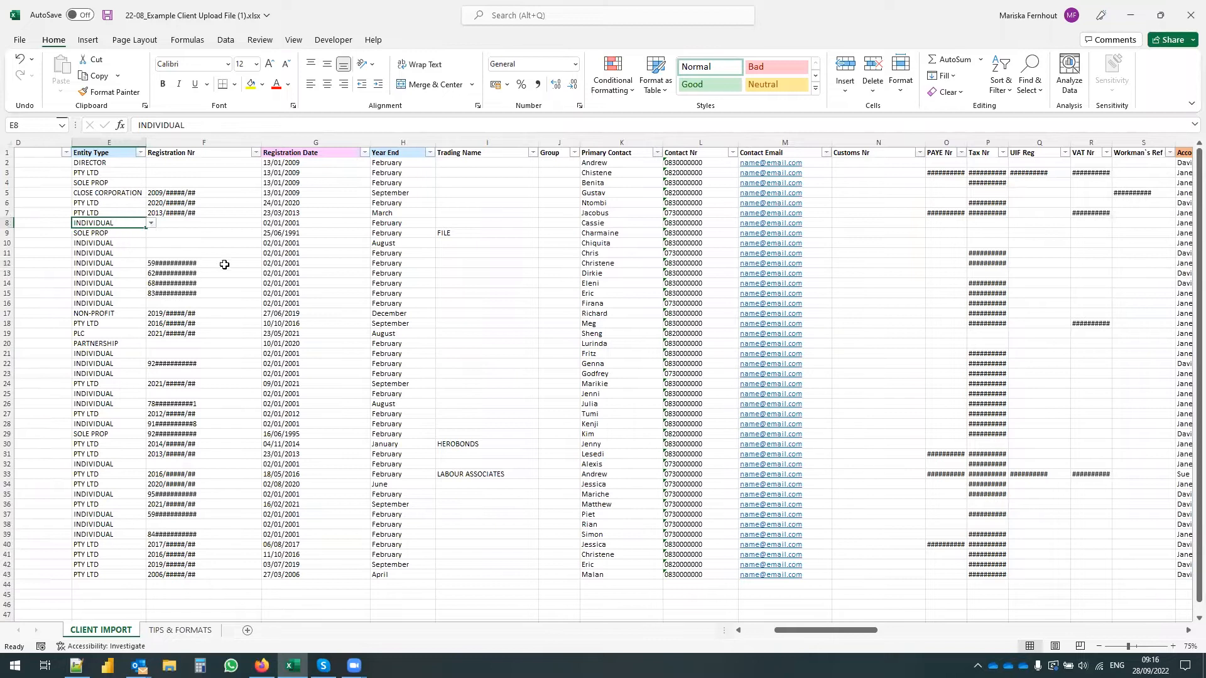
click(383, 243)
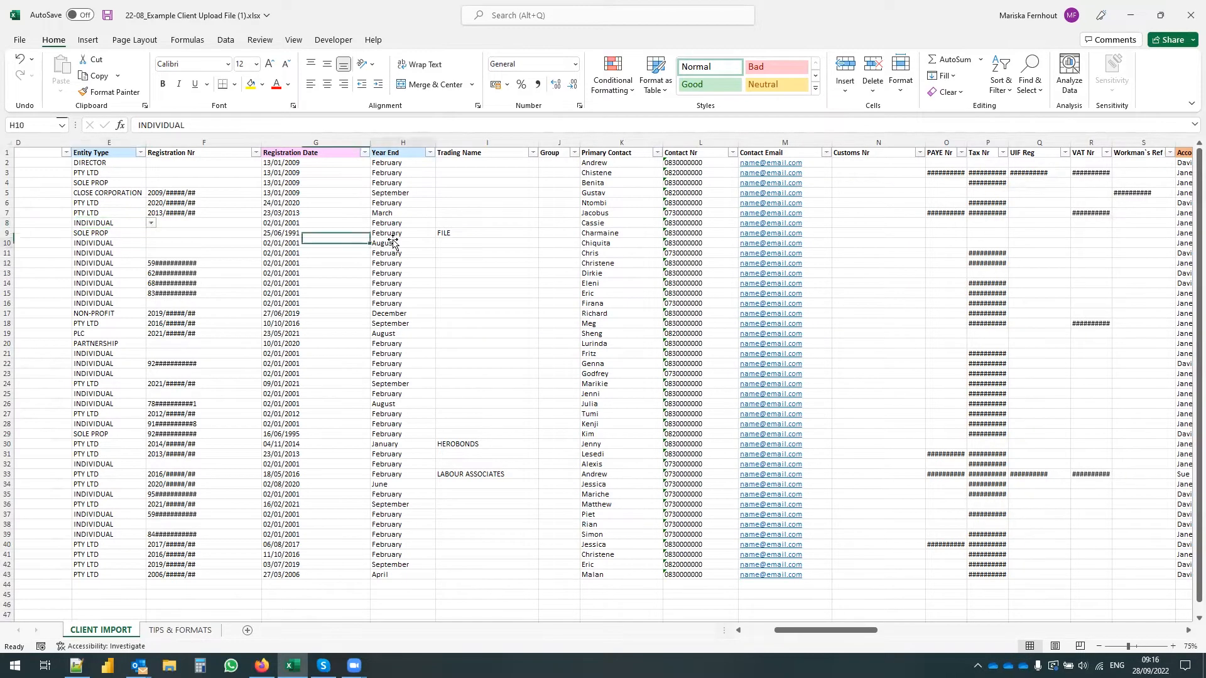
click(440, 243)
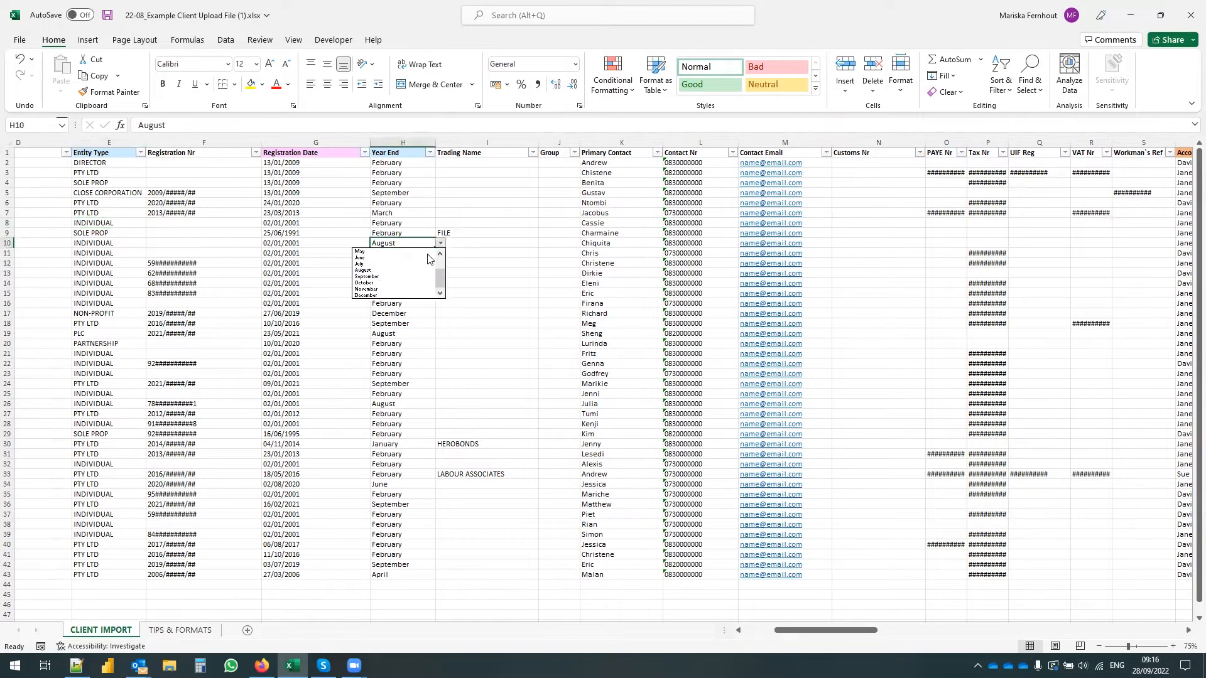
click(390, 171)
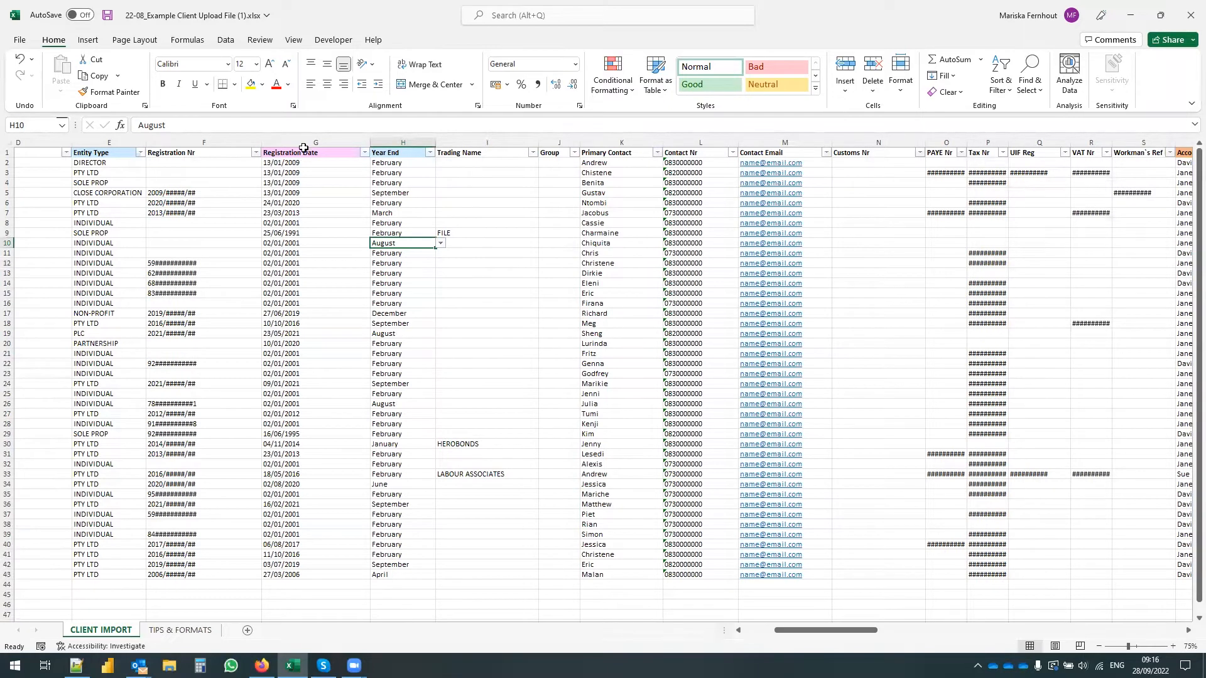
Examine the Registration Date column and the date format of its first and last client entries
click(348, 144)
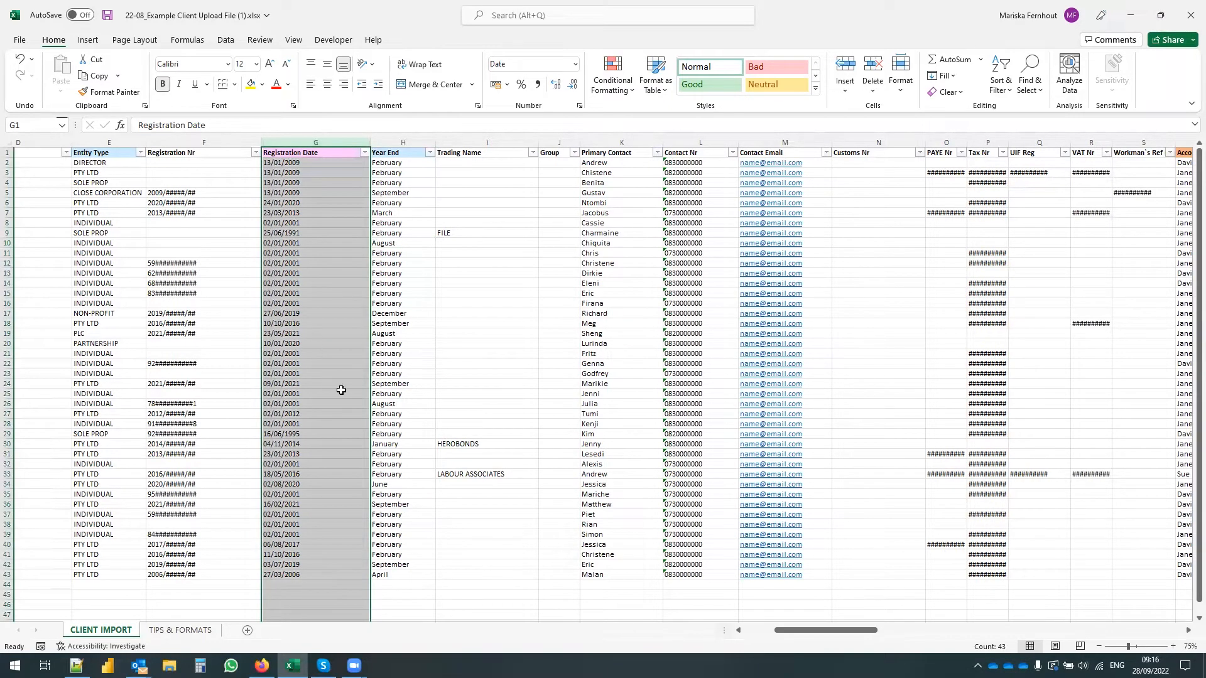
click(314, 578)
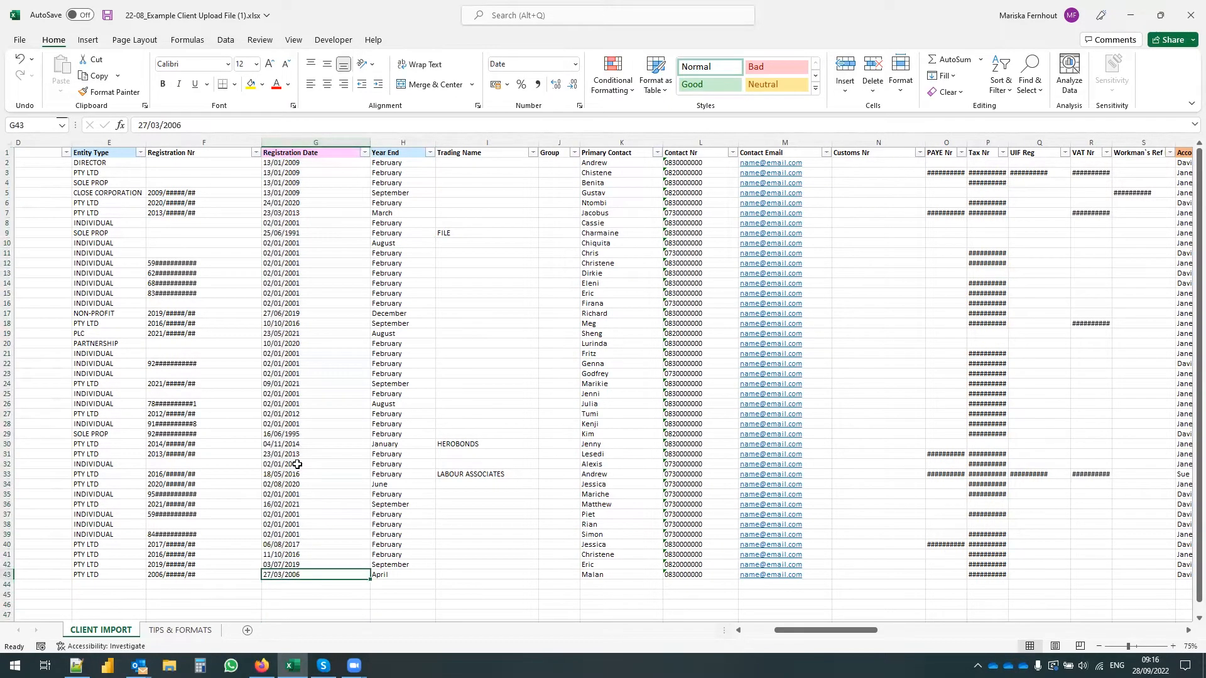
click(295, 164)
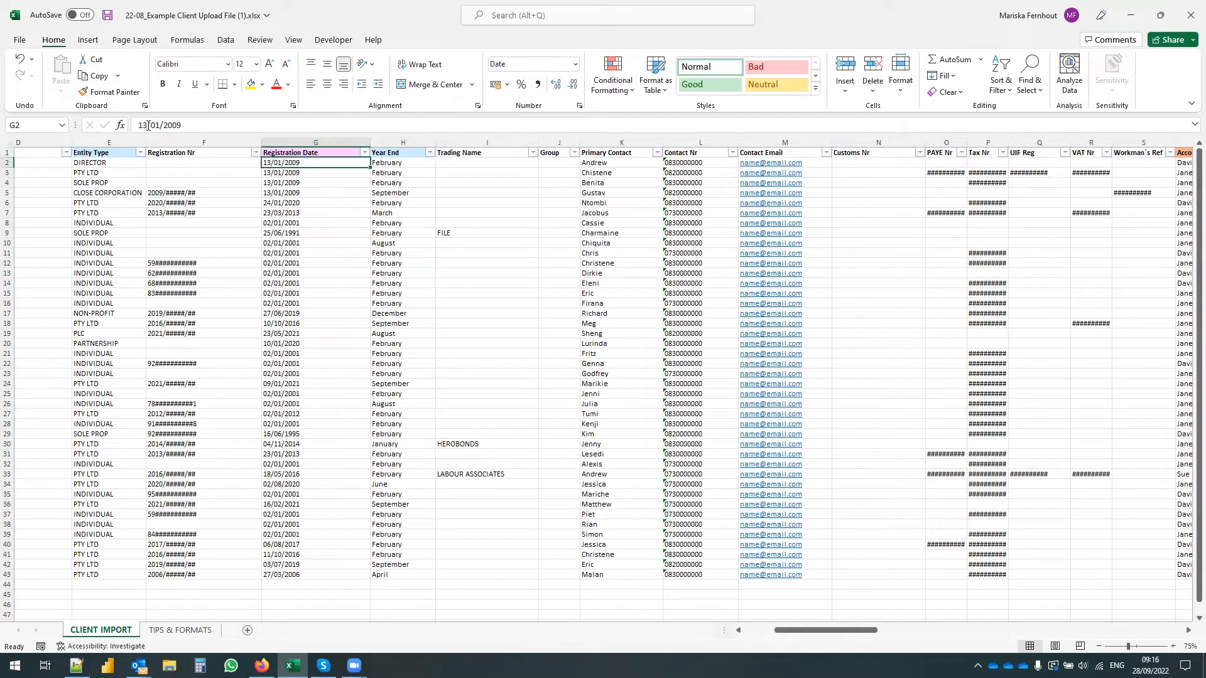
click(316, 174)
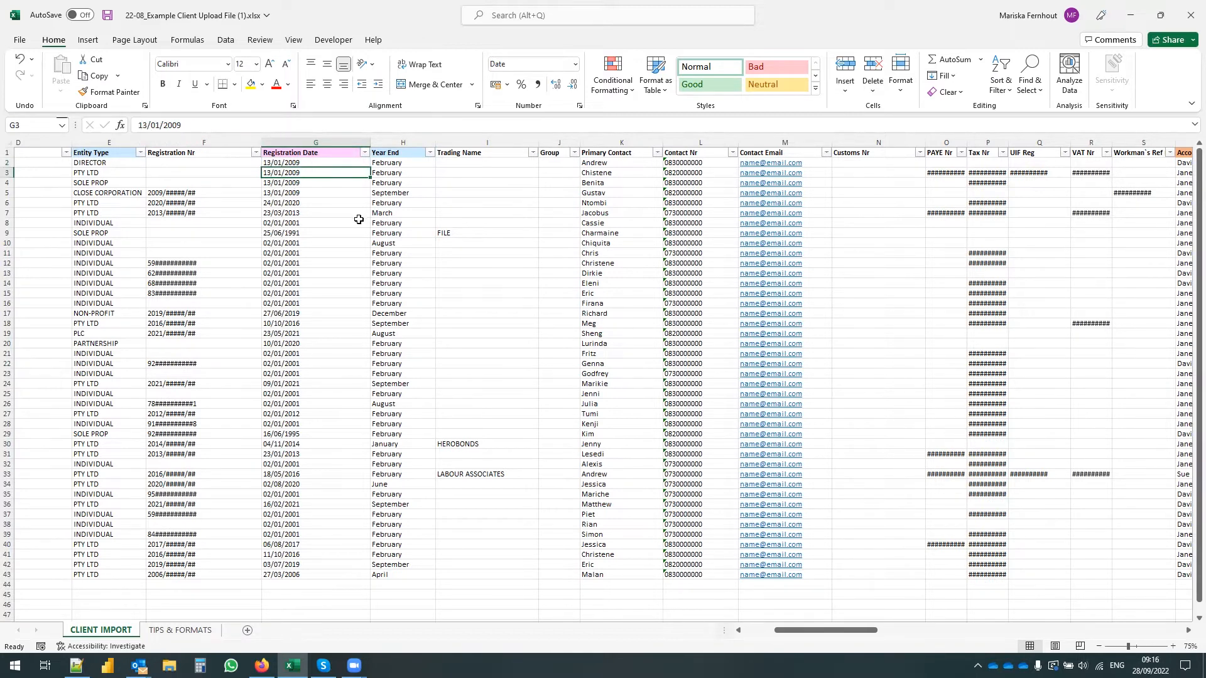
drag(793, 629, 792, 637)
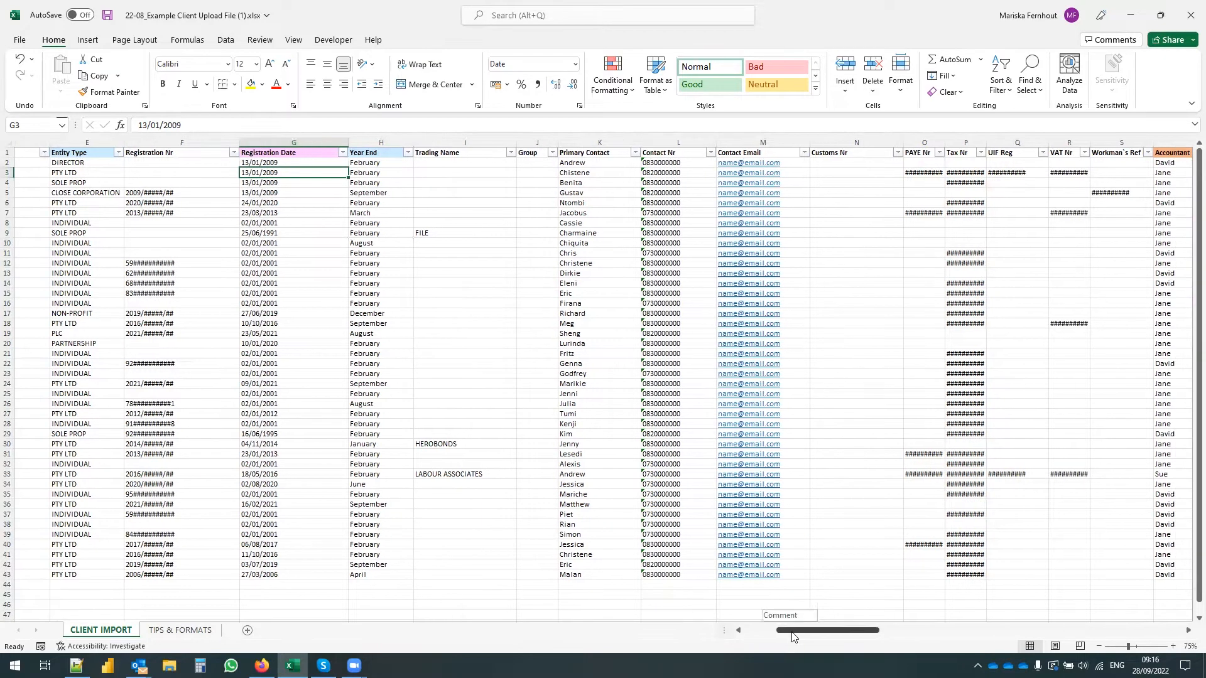
Highlight the Registration Date and Year End columns together, and review each column separately
click(285, 137)
drag(285, 138, 352, 172)
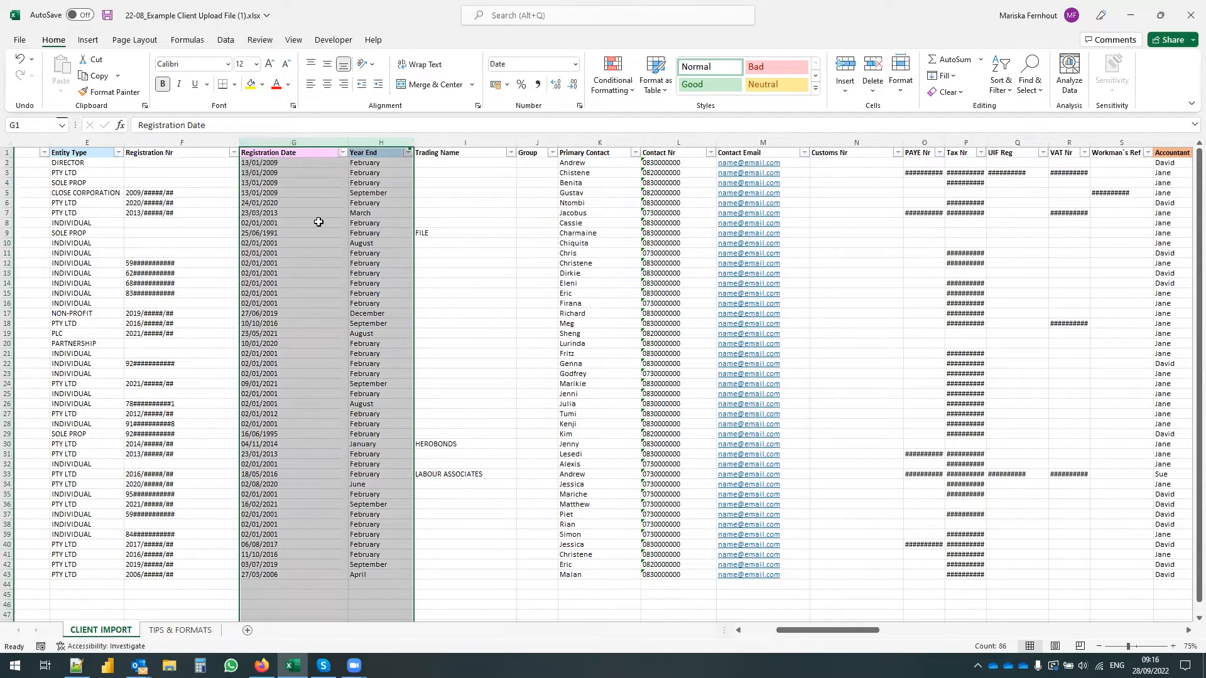
click(294, 141)
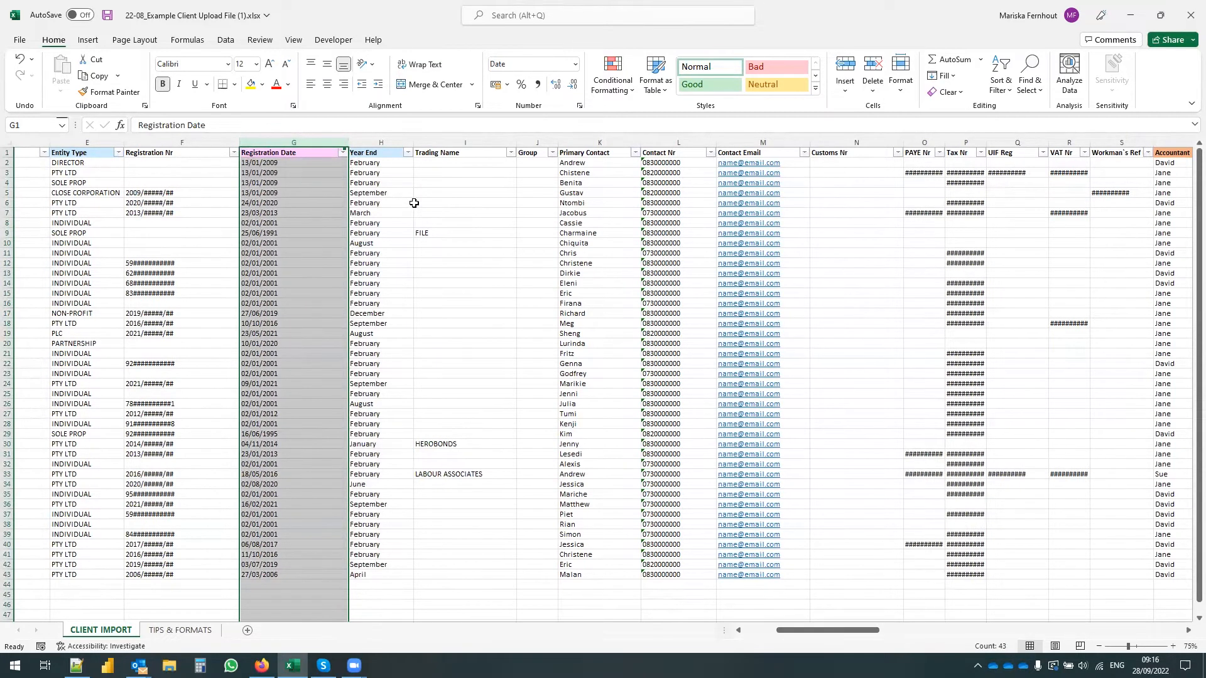
click(364, 143)
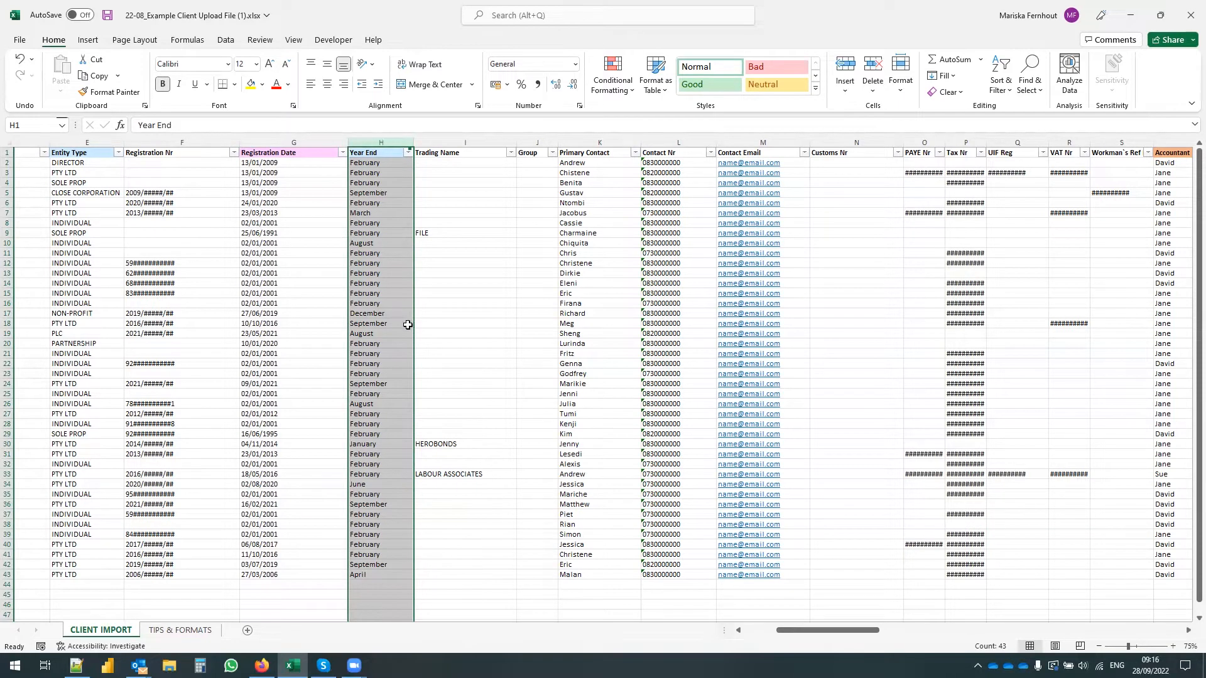
click(390, 343)
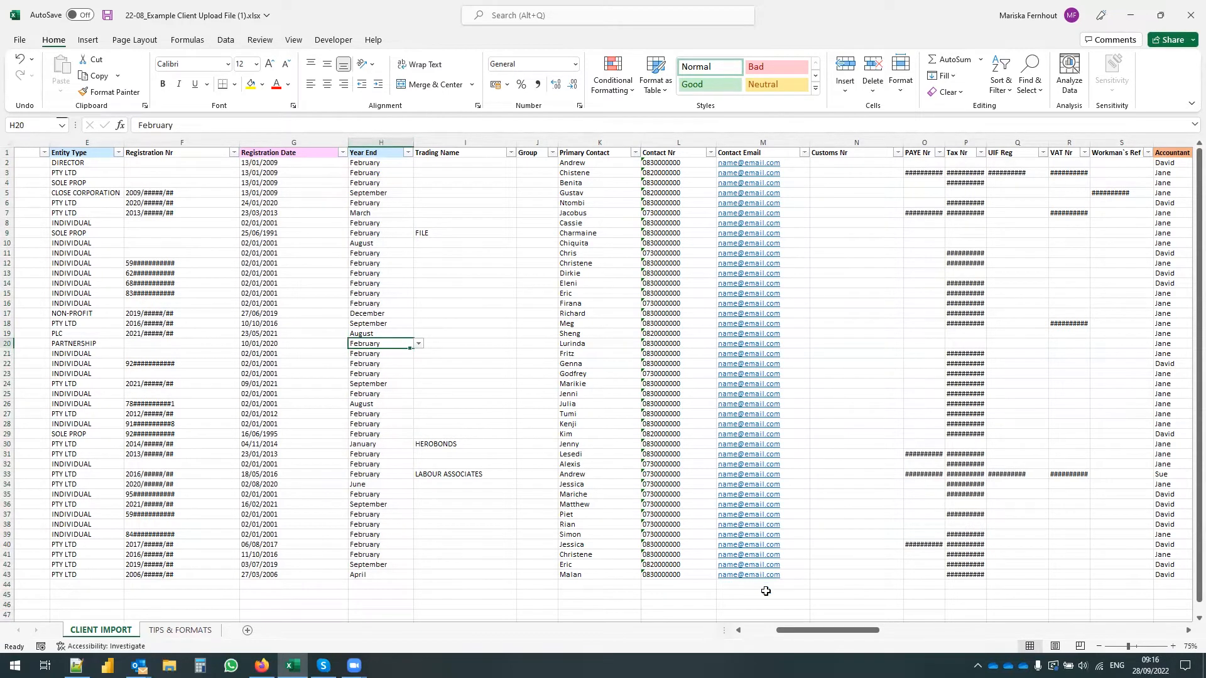
Highlight the staff role headers from Accountant through Tax Role, and select the first client's Accountant cell
mouse_move(794, 635)
mouse_down()
mouse_move(835, 649)
mouse_move(806, 629)
mouse_up()
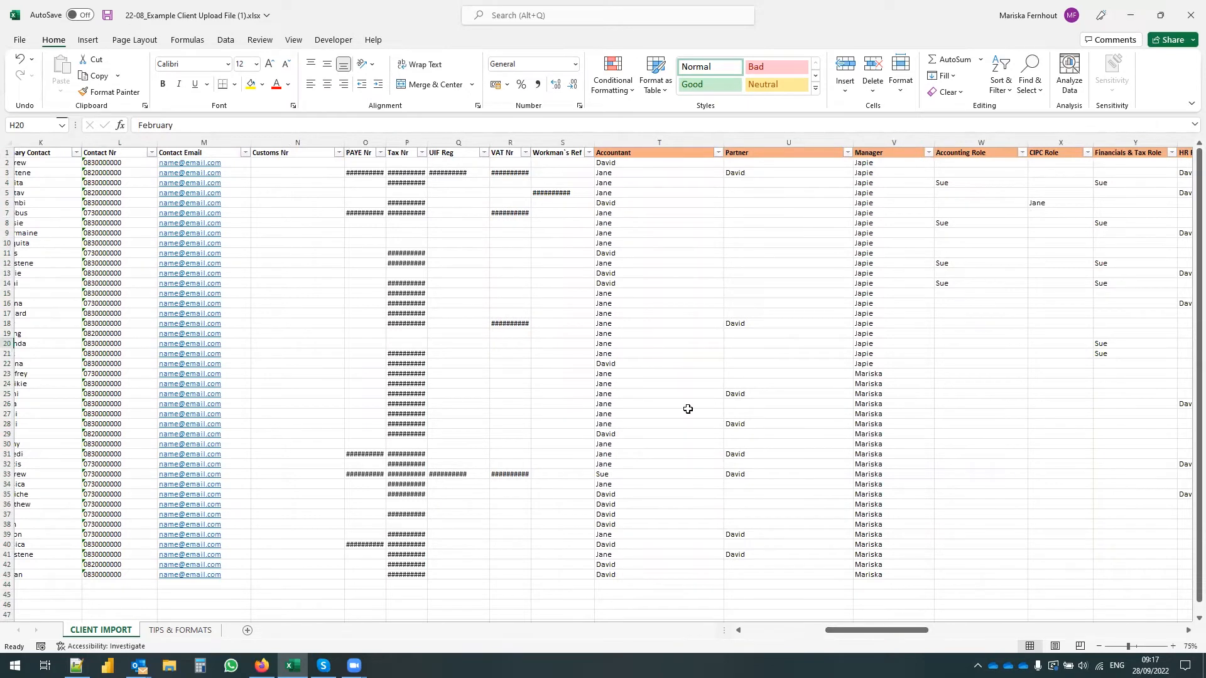
drag(865, 631, 898, 633)
drag(282, 159, 942, 153)
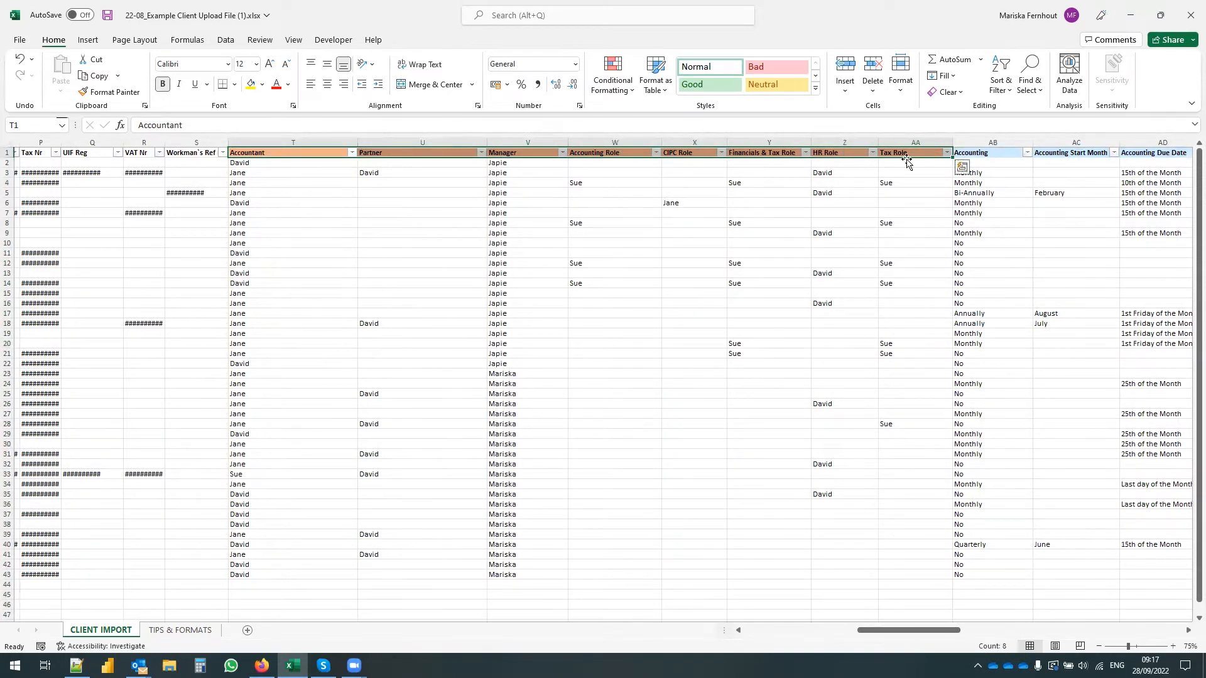
click(276, 162)
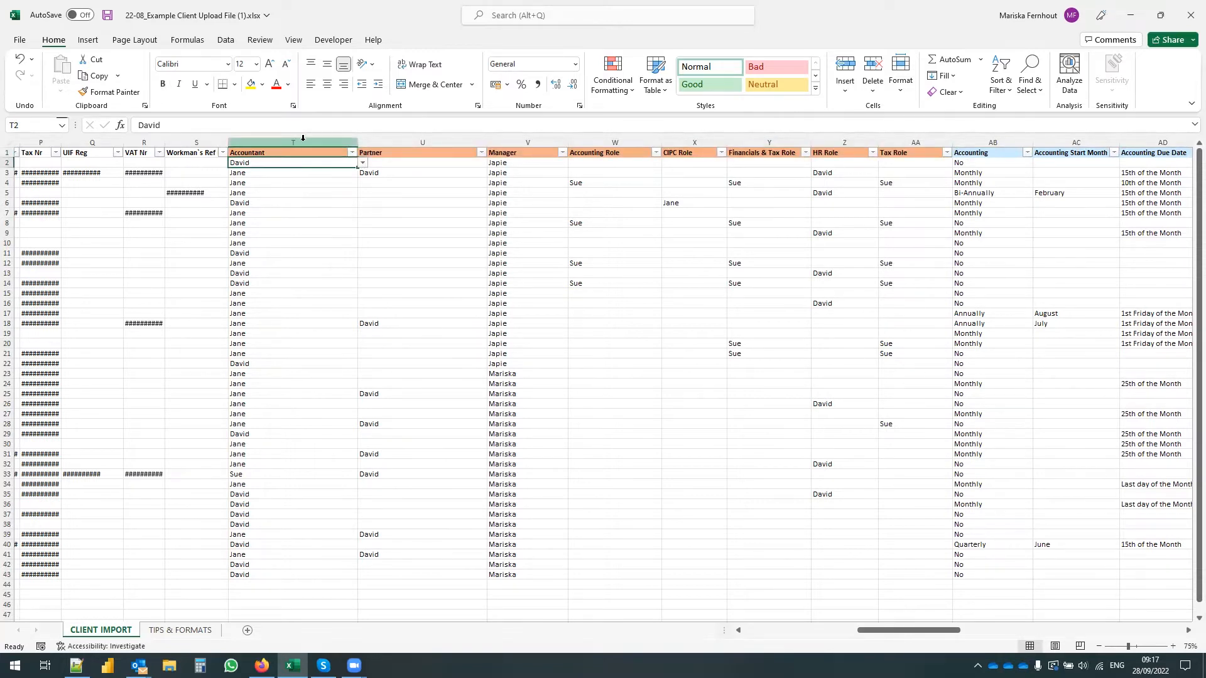
Autofit the widths of the Accountant, Partner and Manager columns to their contents
double_click(357, 142)
double_click(406, 142)
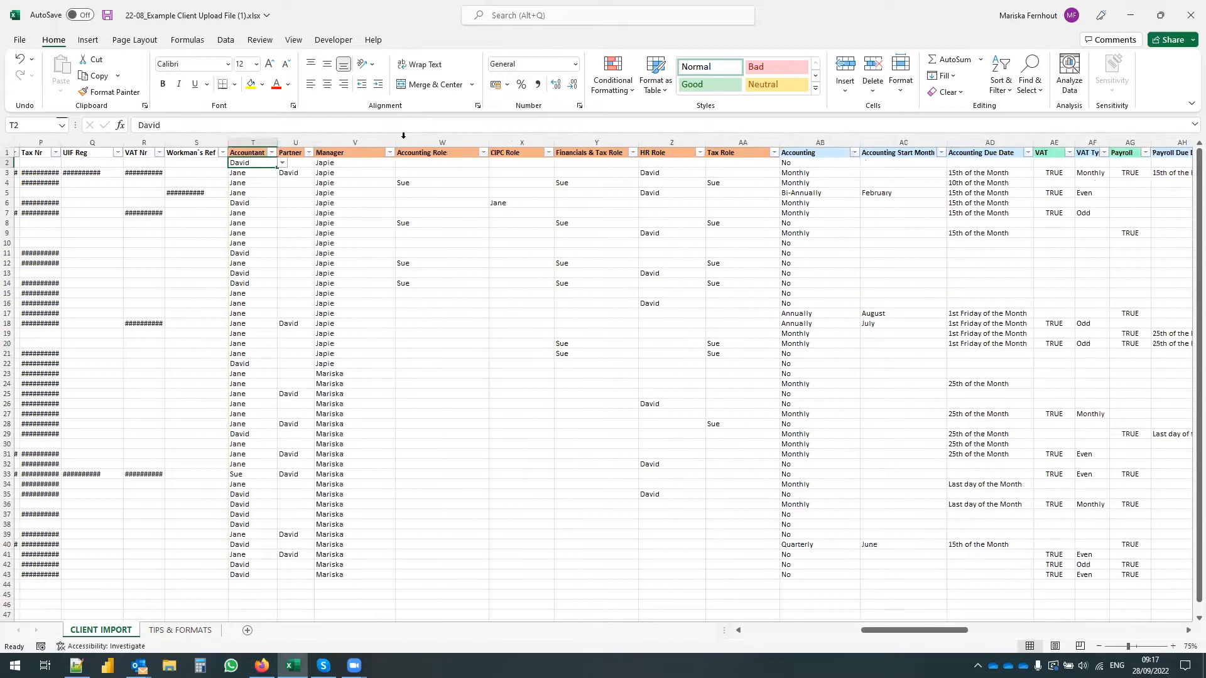
double_click(396, 142)
Review the Accountant column and the Accounting Role to HR Role columns, and show the HR Role dropdown options for row 2
click(238, 141)
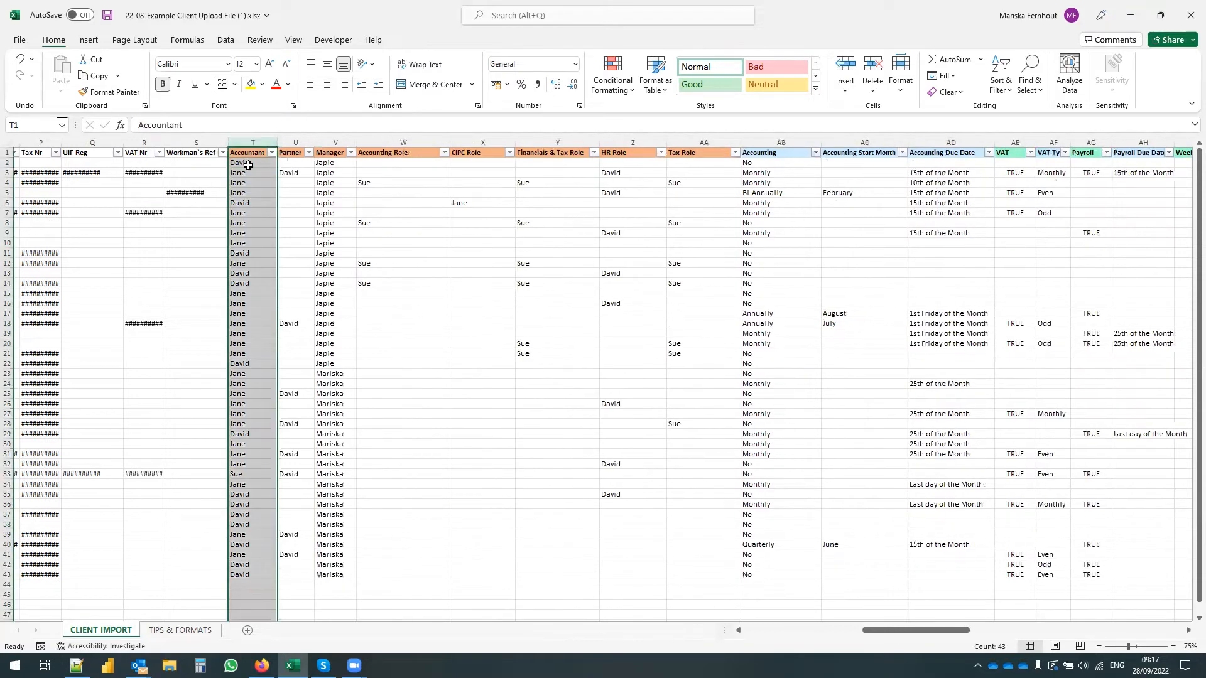
click(253, 162)
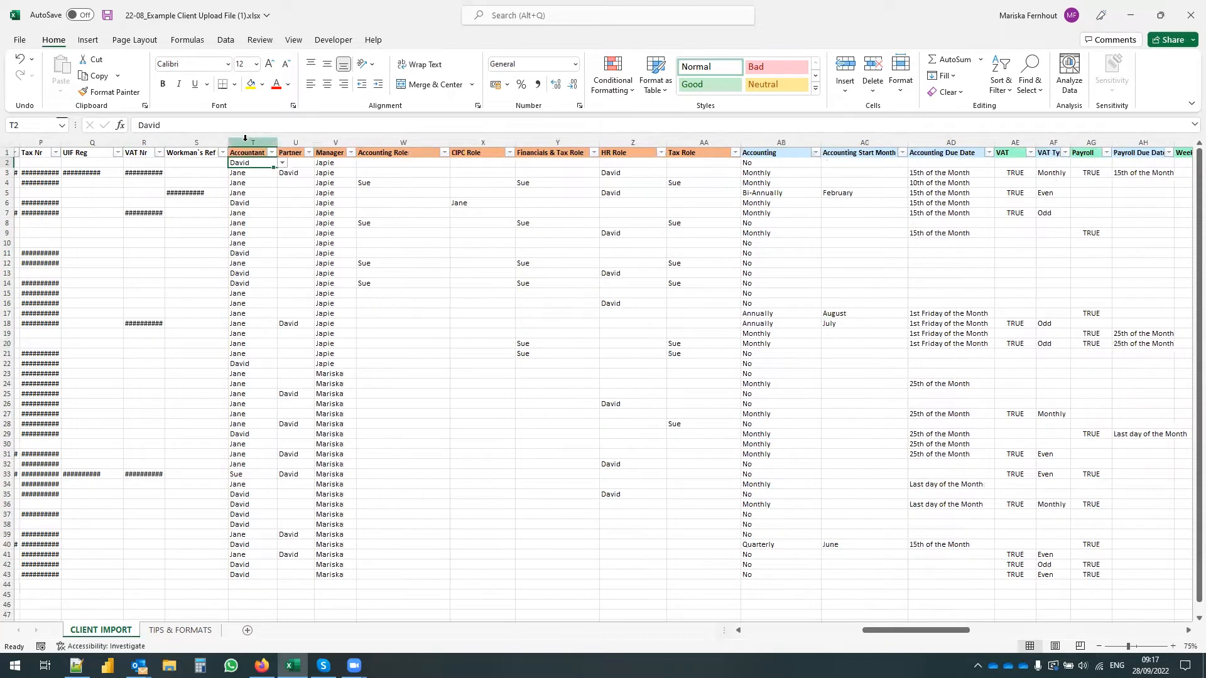
click(248, 142)
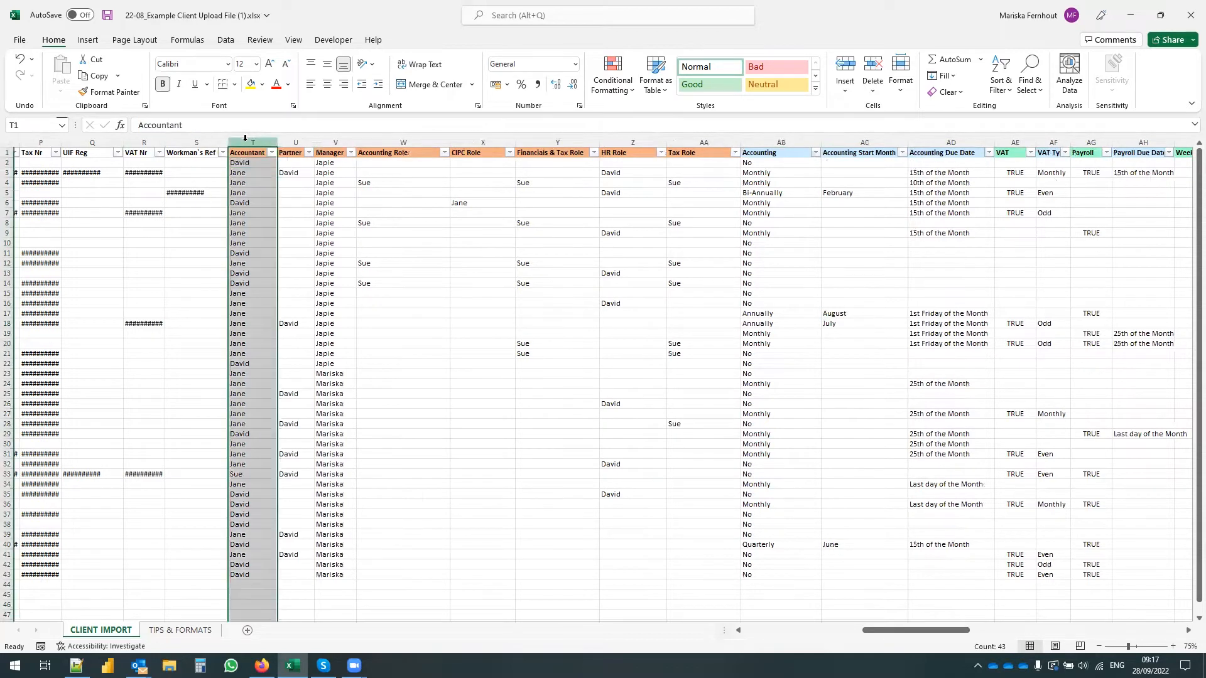
drag(403, 142, 673, 145)
click(266, 169)
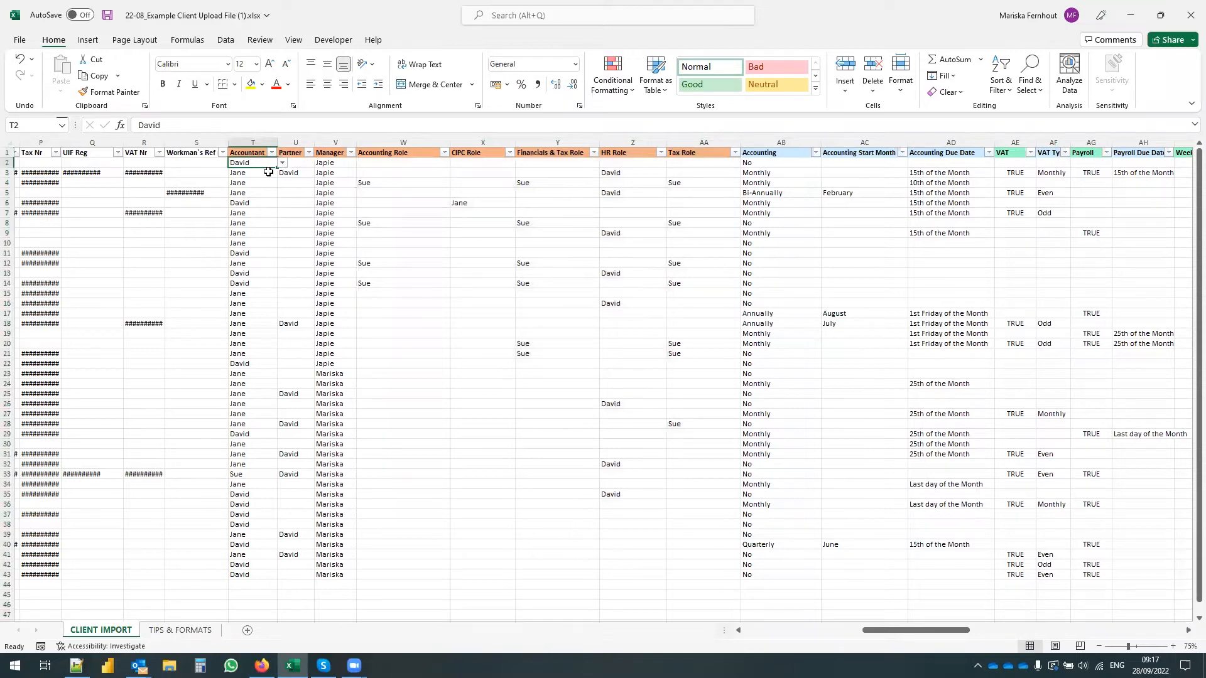
click(630, 164)
click(672, 165)
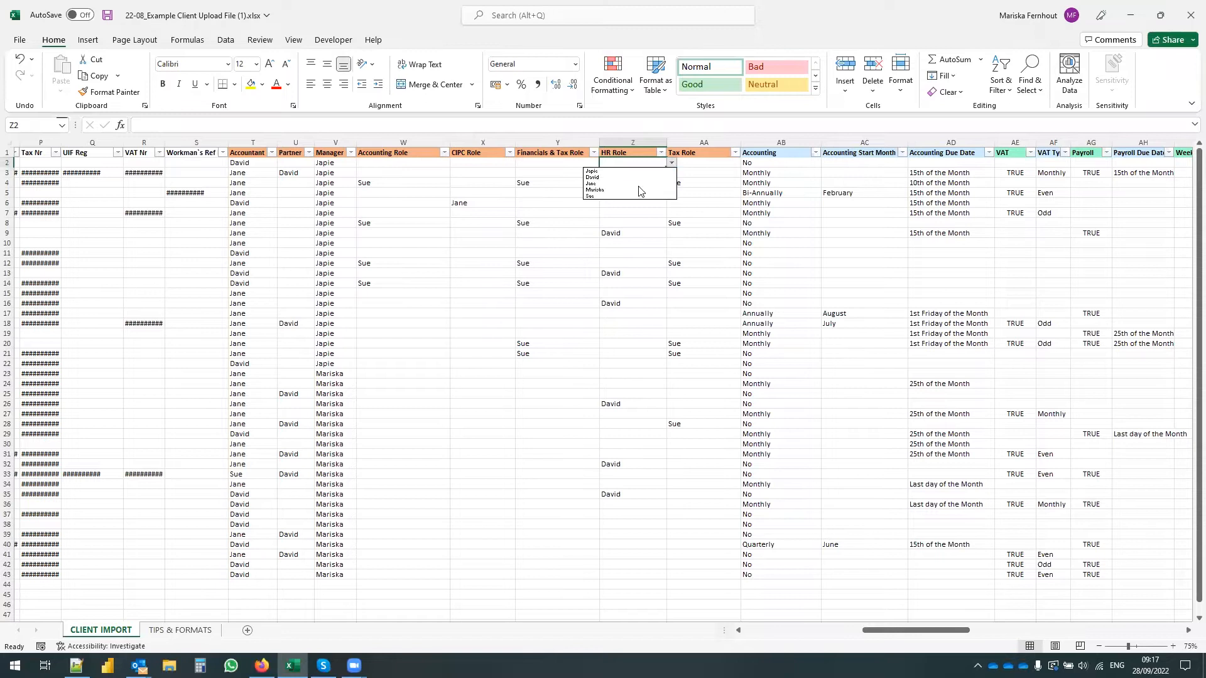
Assign the last listed staff member as the first client's HR Role, and check entries in the Accountant, Partner and Manager columns
click(637, 195)
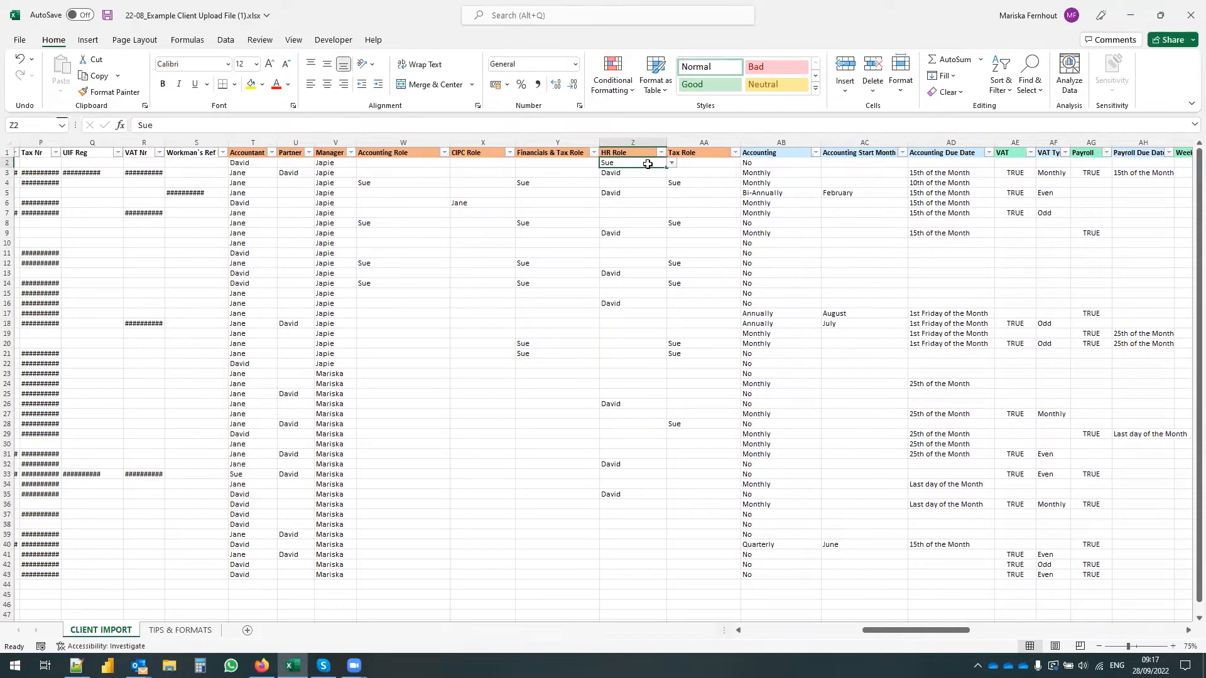
click(245, 164)
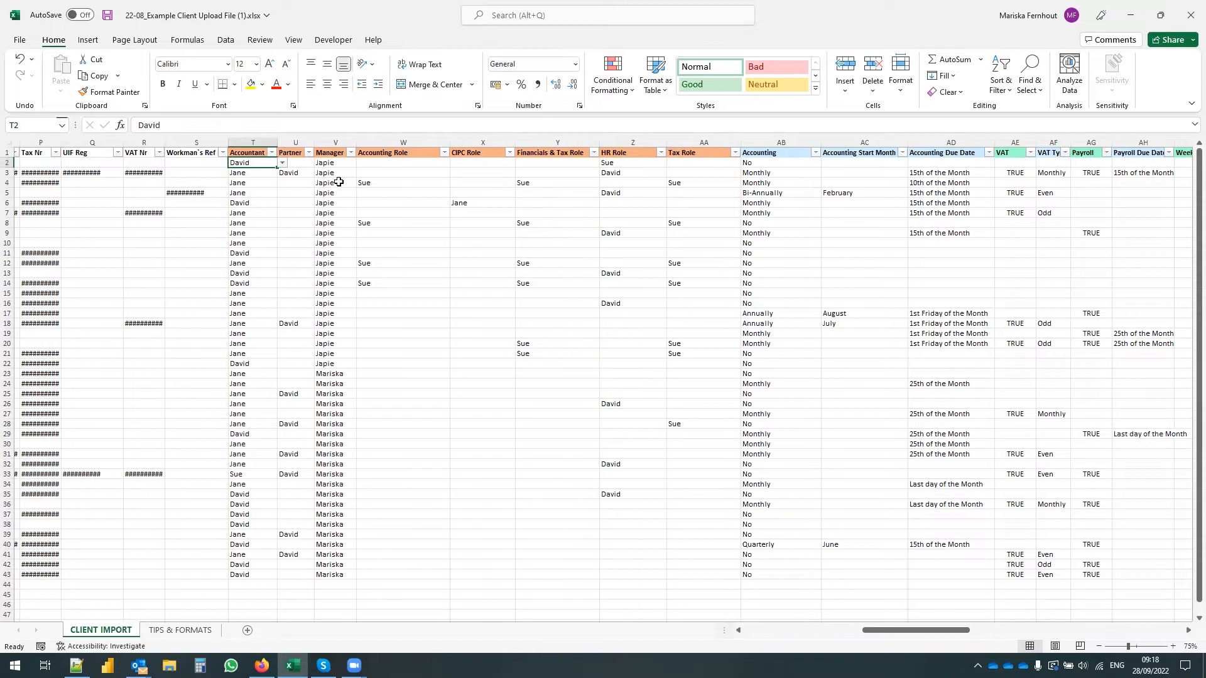
click(295, 172)
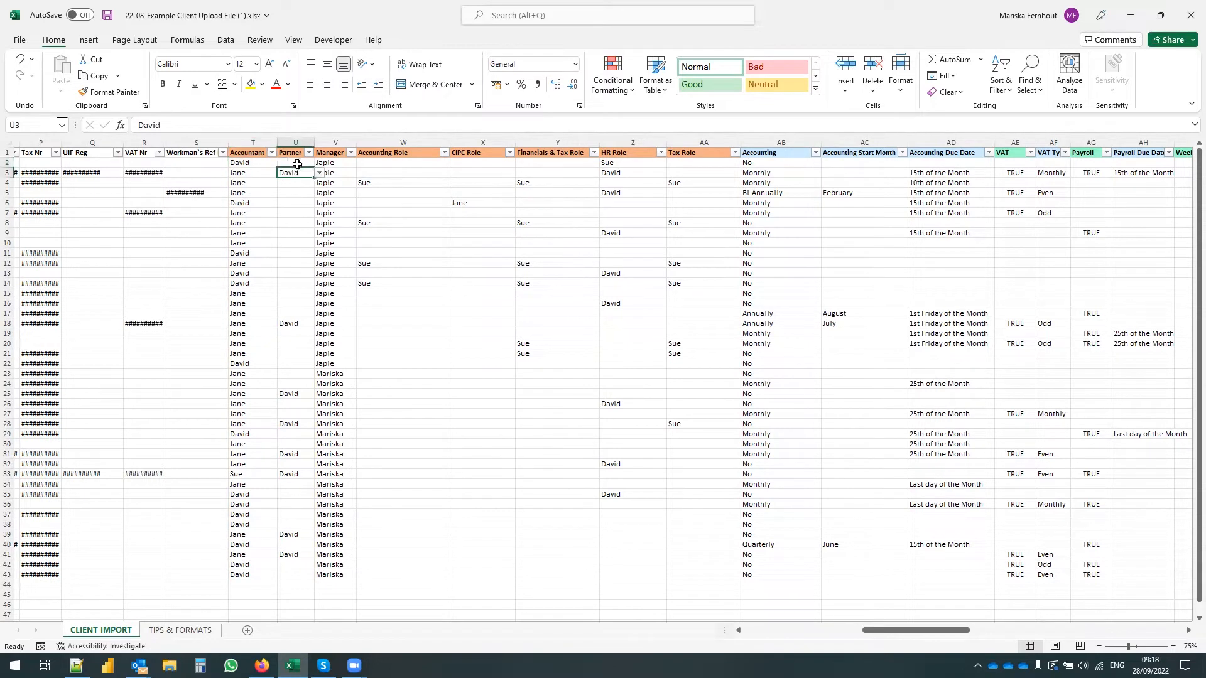
click(327, 172)
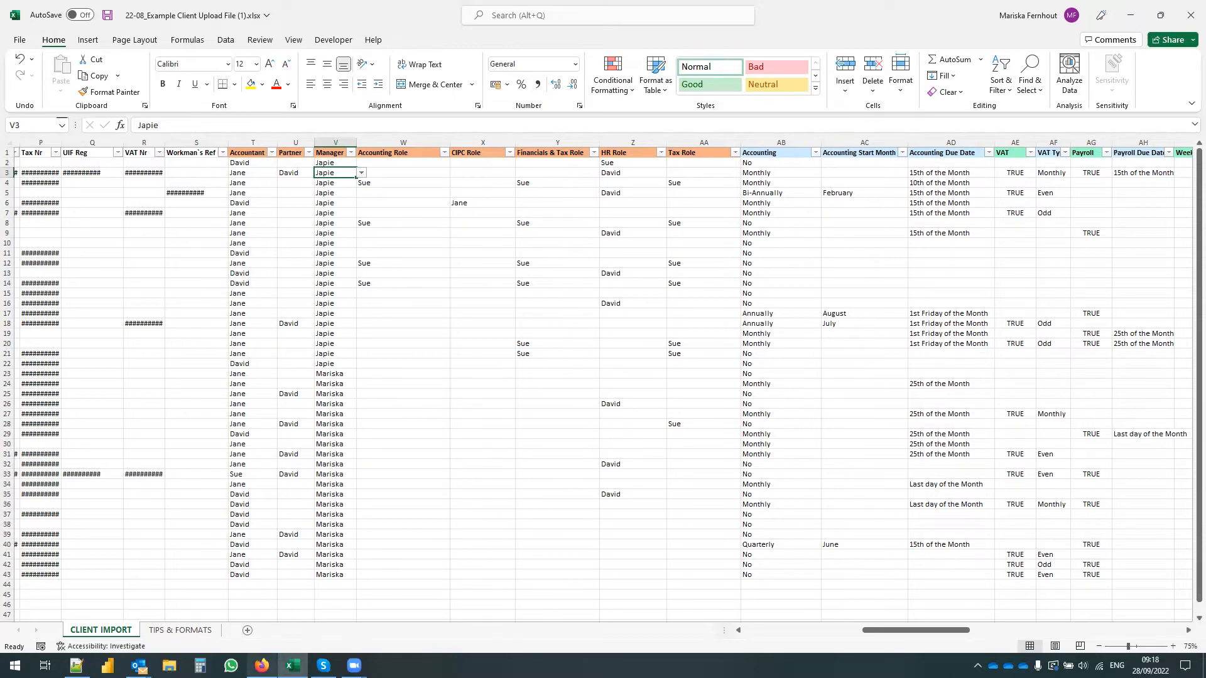
Switch to Firefox to view the Accounting CRM's main navigation list, and return to the client upload file in Excel
click(262, 664)
scroll(69, 295, up, 5)
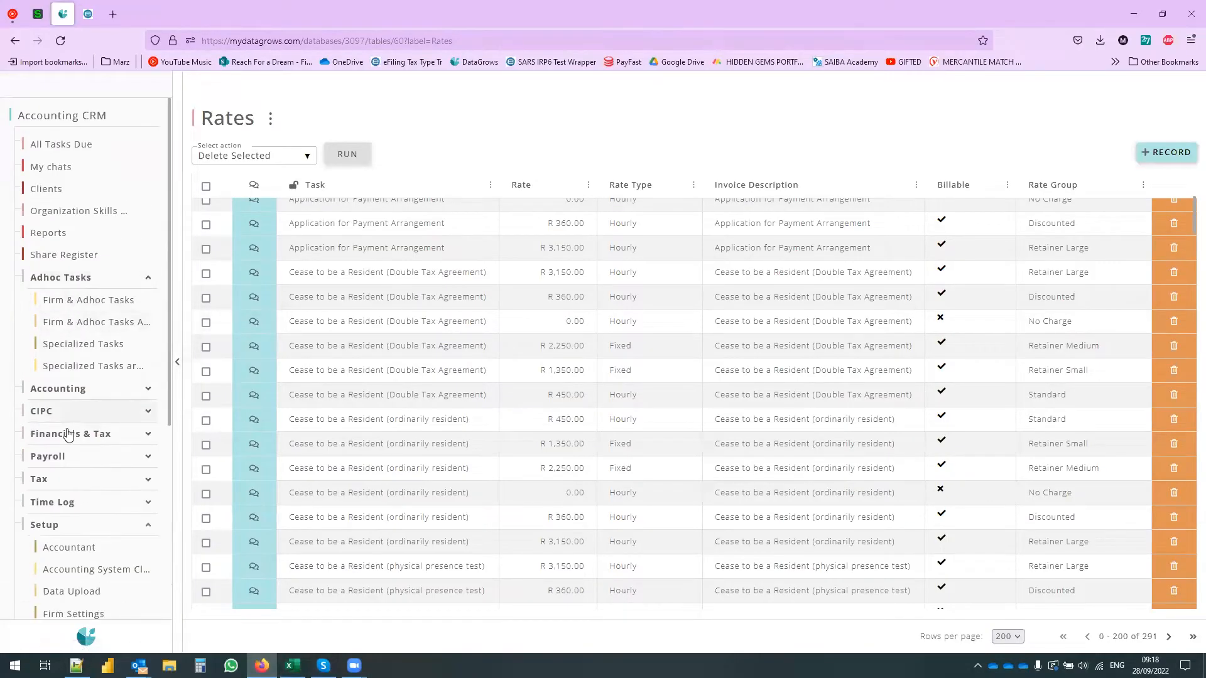
click(1135, 13)
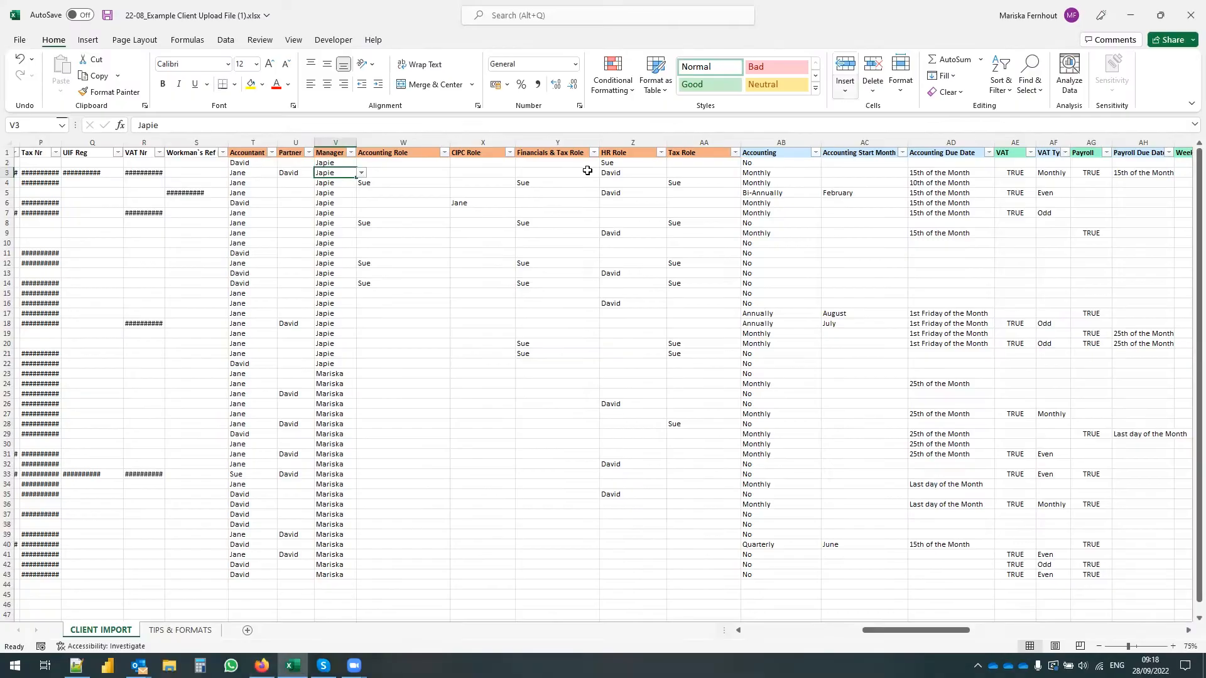
Highlight the role headers from Accounting Role through Tax Role
click(350, 153)
click(374, 189)
drag(377, 153, 708, 153)
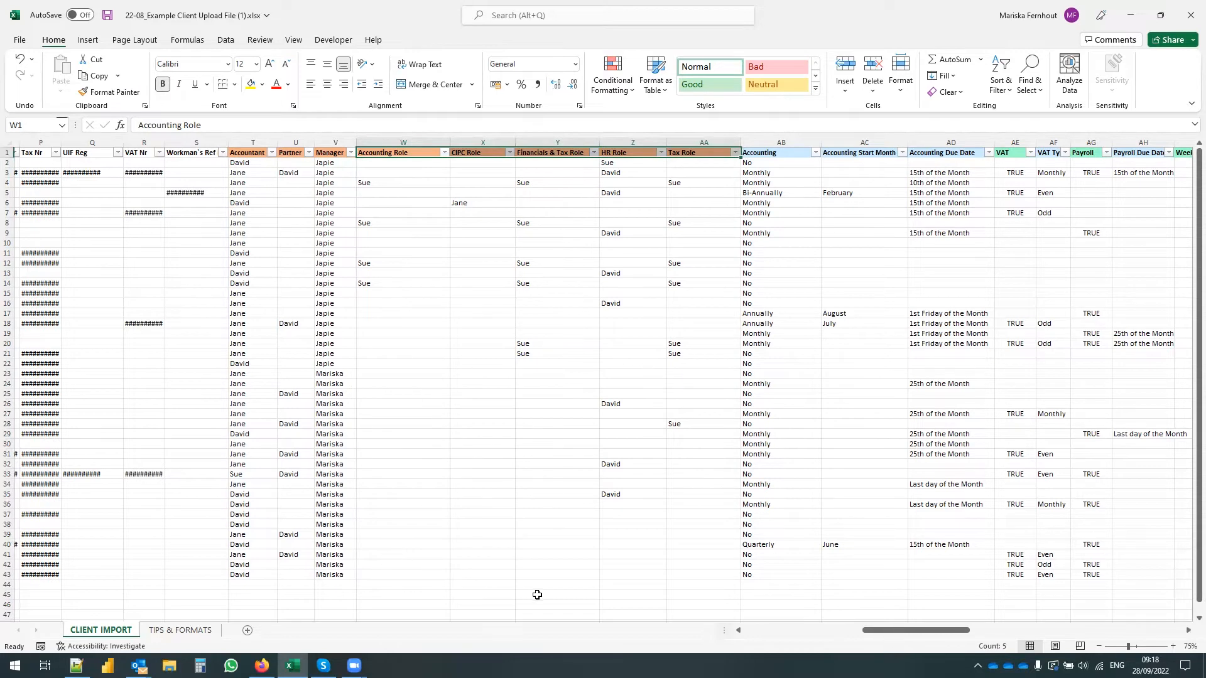
drag(877, 632, 881, 633)
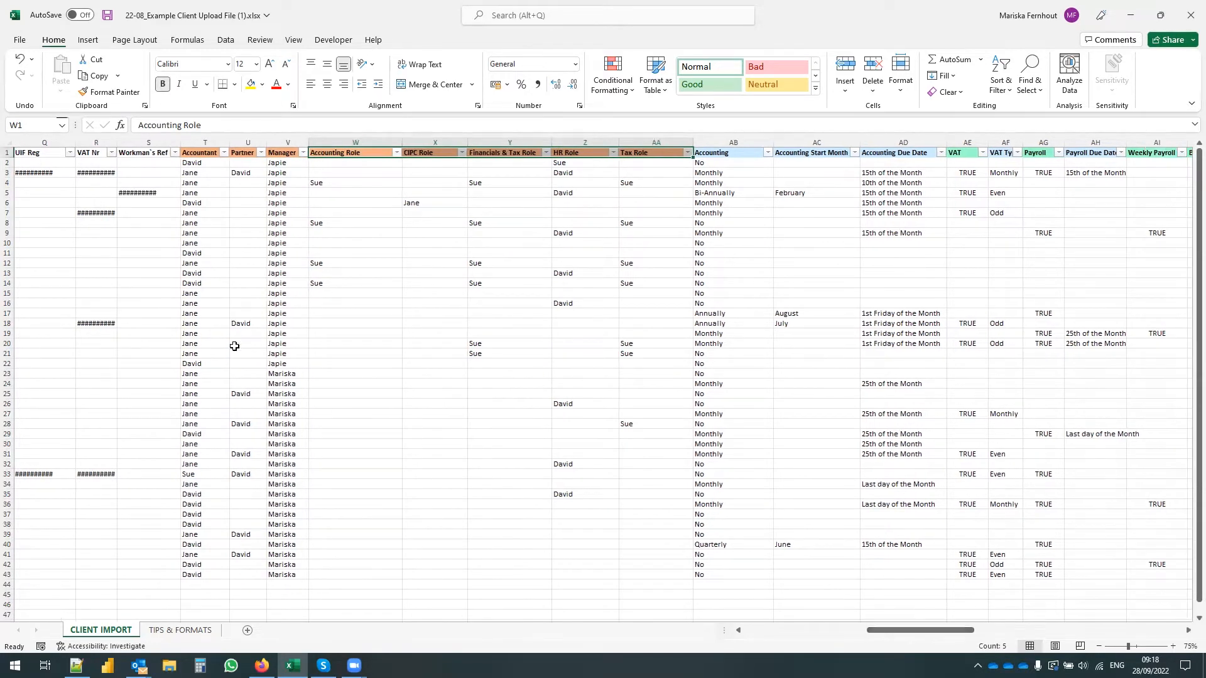
Check the Accountant list on the TIPS & FORMATS sheet, and select all Accountant to Tax Role entries on CLIENT IMPORT
click(186, 631)
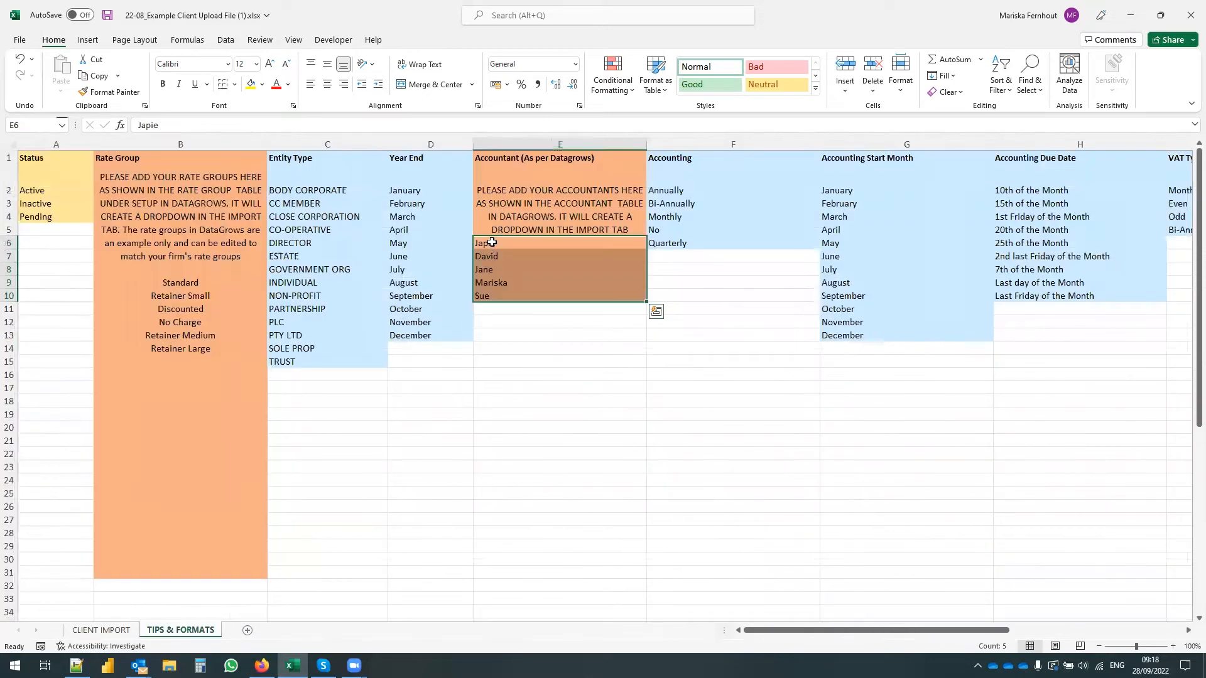
click(95, 631)
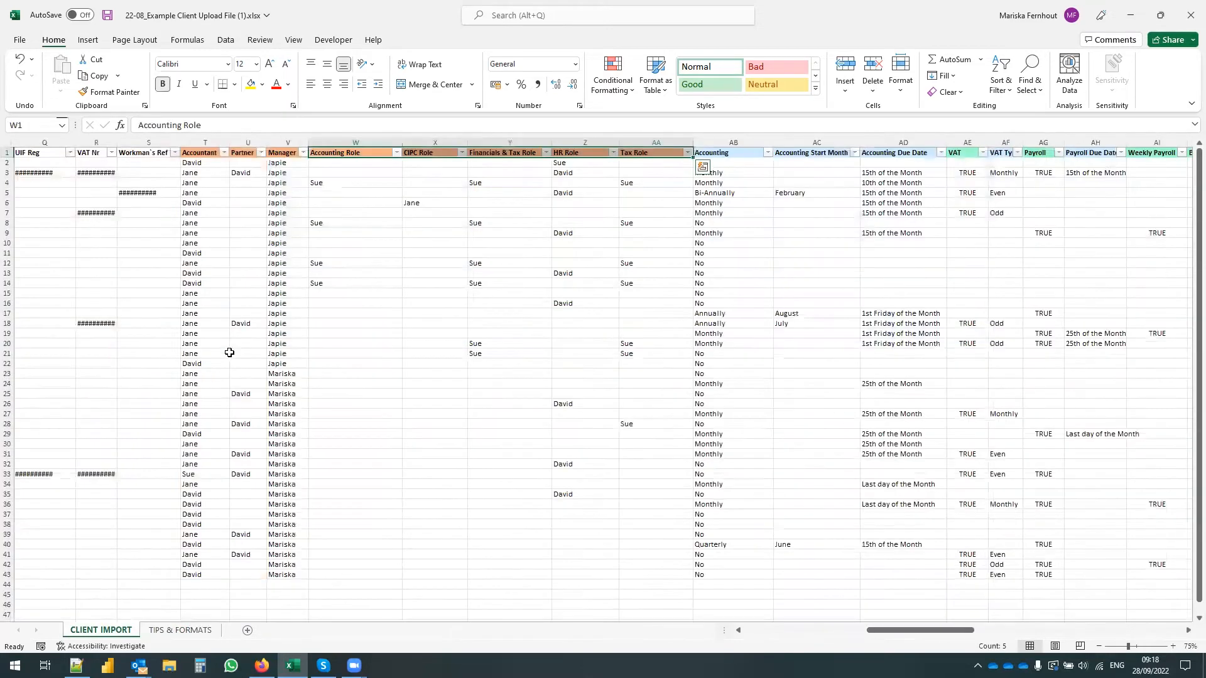
drag(197, 162, 635, 585)
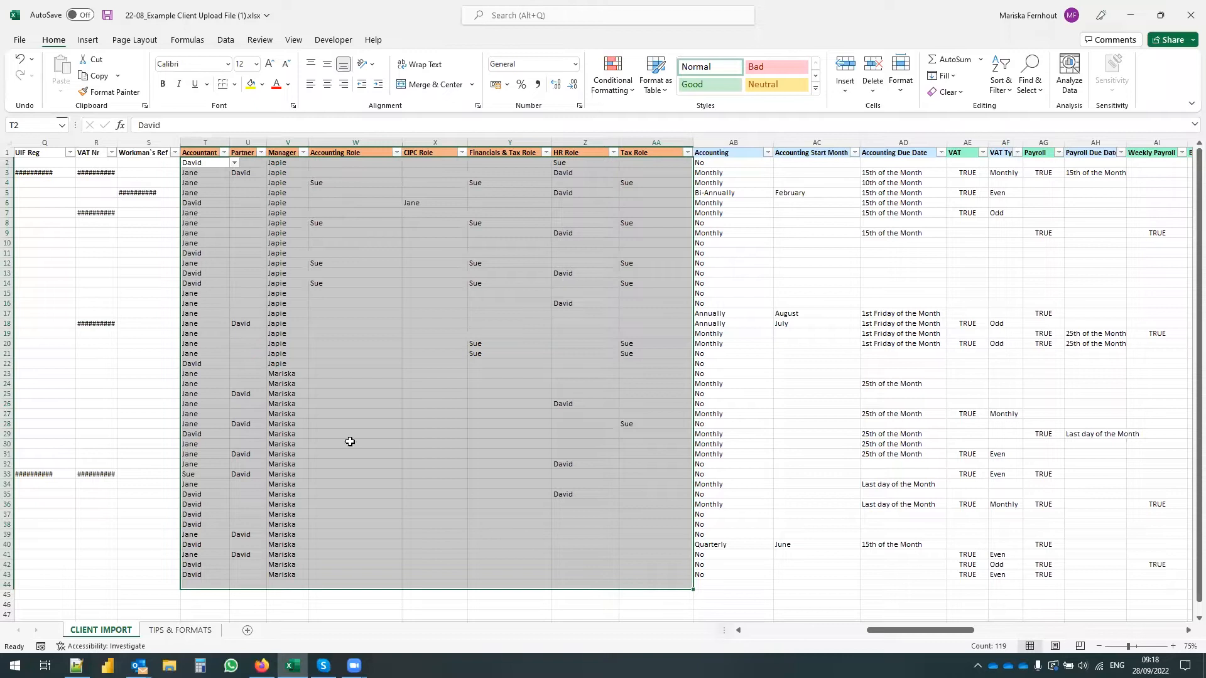
Review the Accountant entry in row 16 and the Financials & Tax Role assignment in row 14, highlighting the whole client row
click(186, 304)
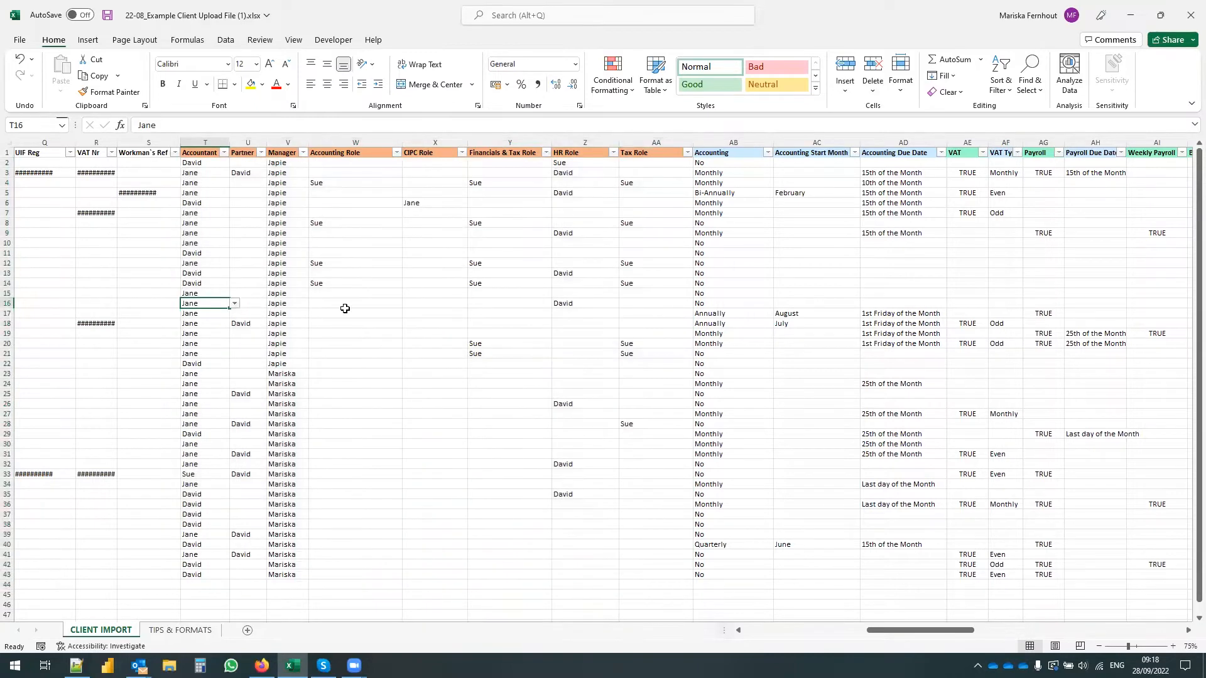
click(491, 284)
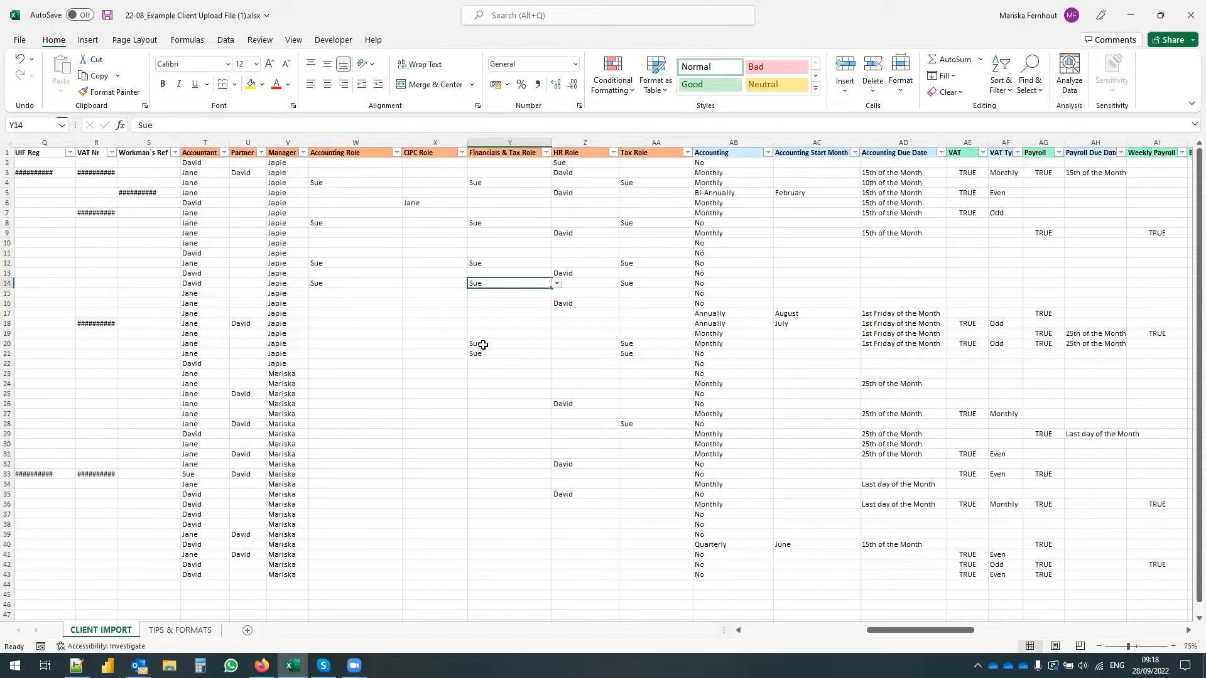
click(8, 283)
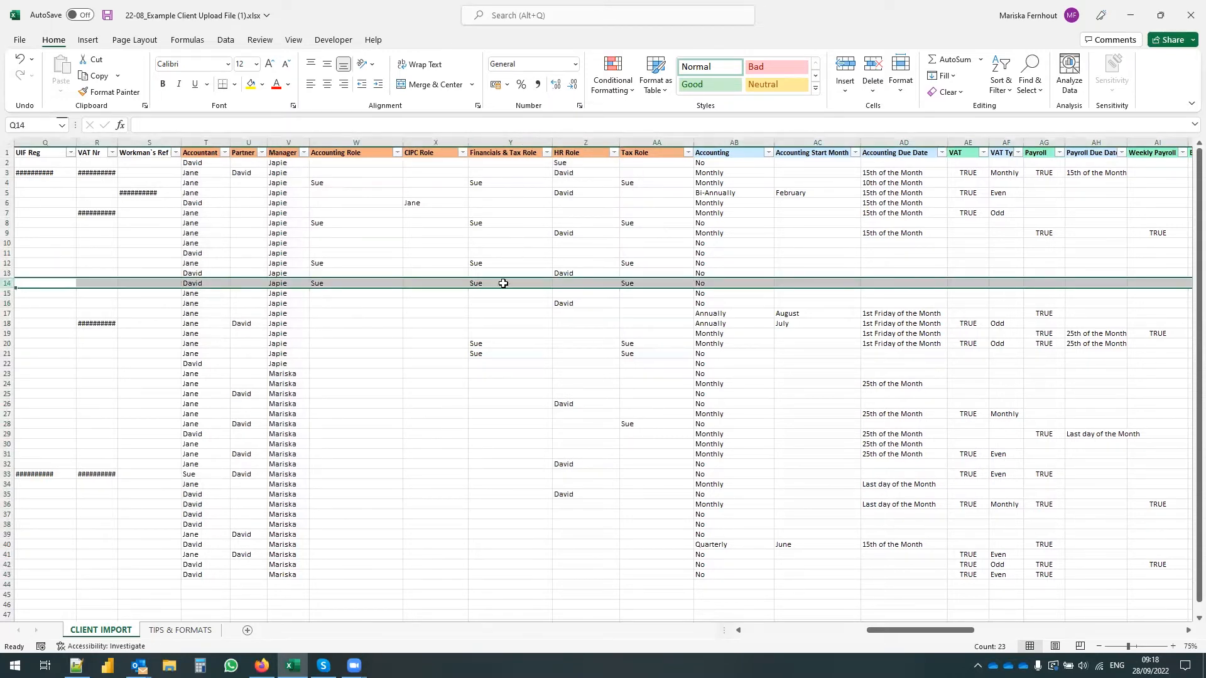
click(528, 282)
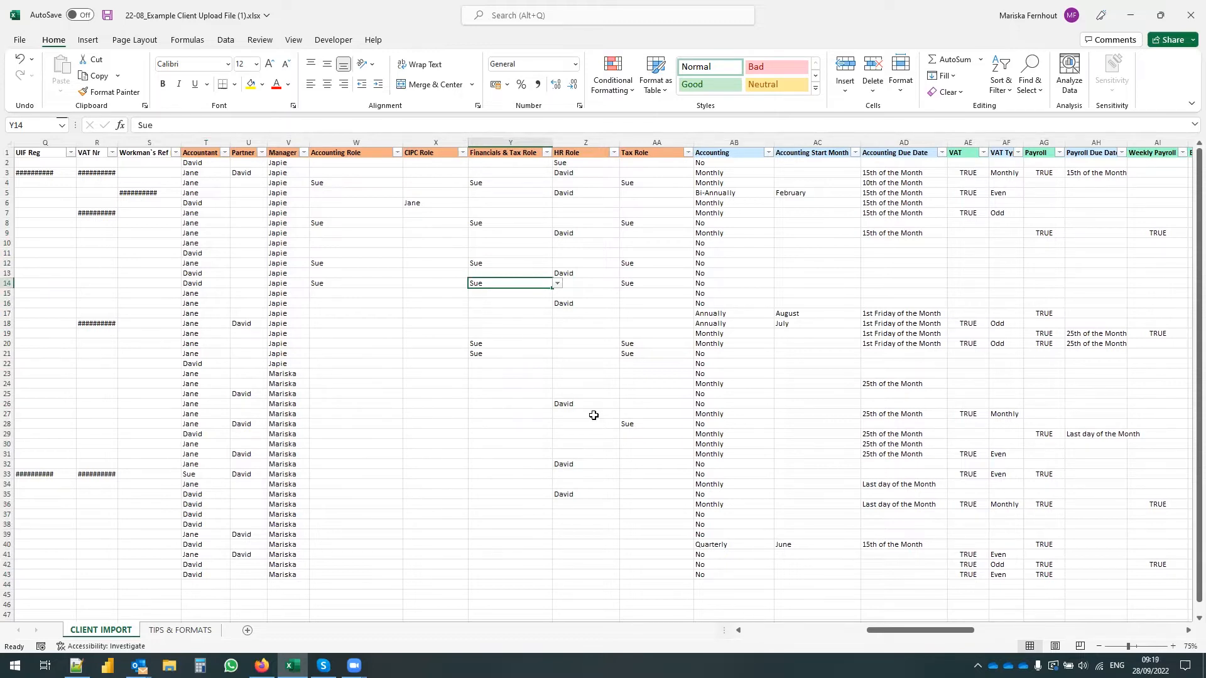
Review the Accounting column and show its frequency options for the first client without changing the entry
drag(886, 631, 935, 641)
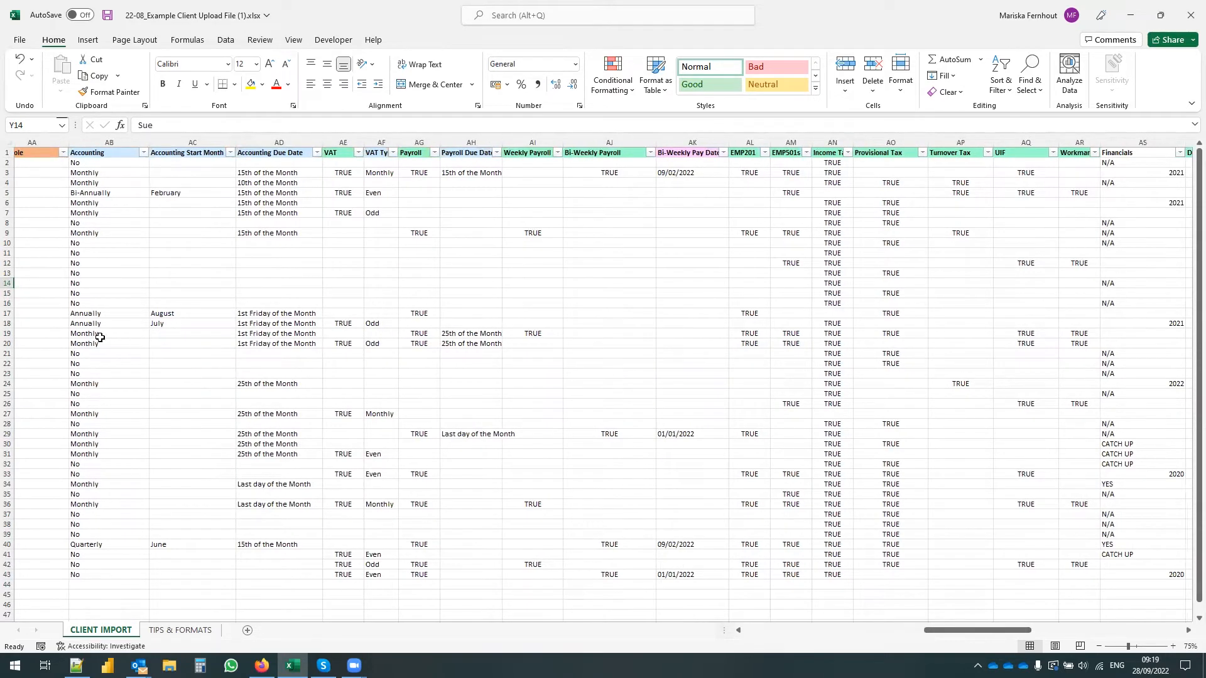
click(90, 180)
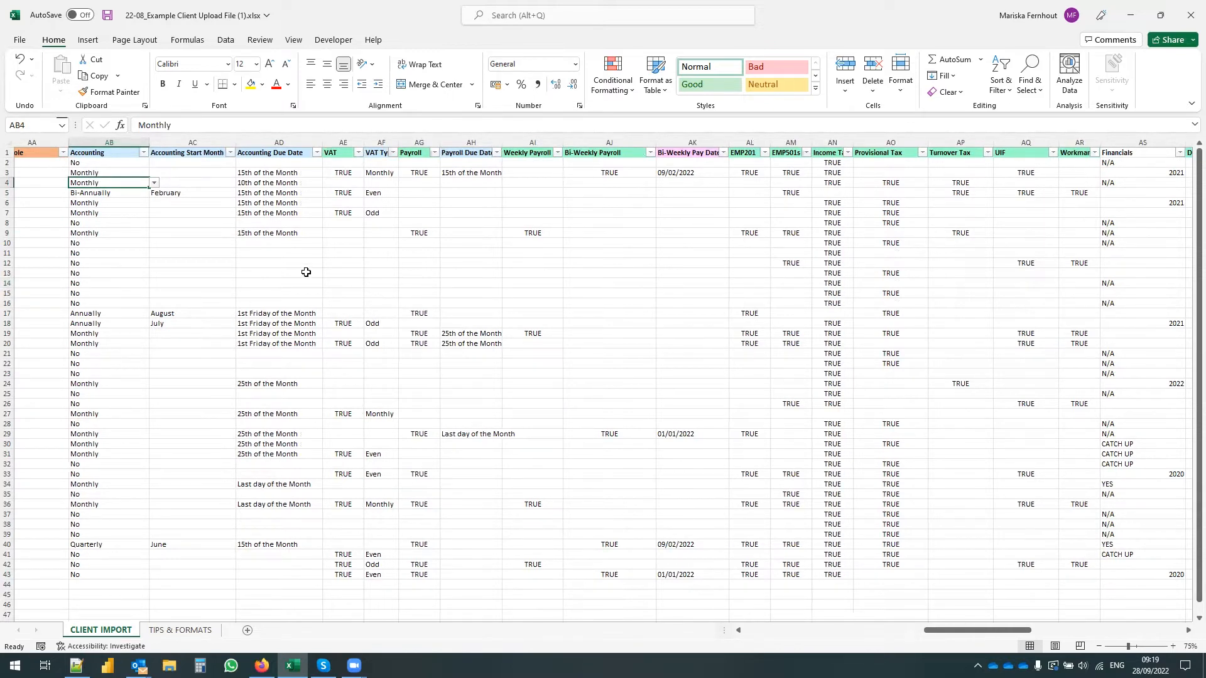
click(110, 163)
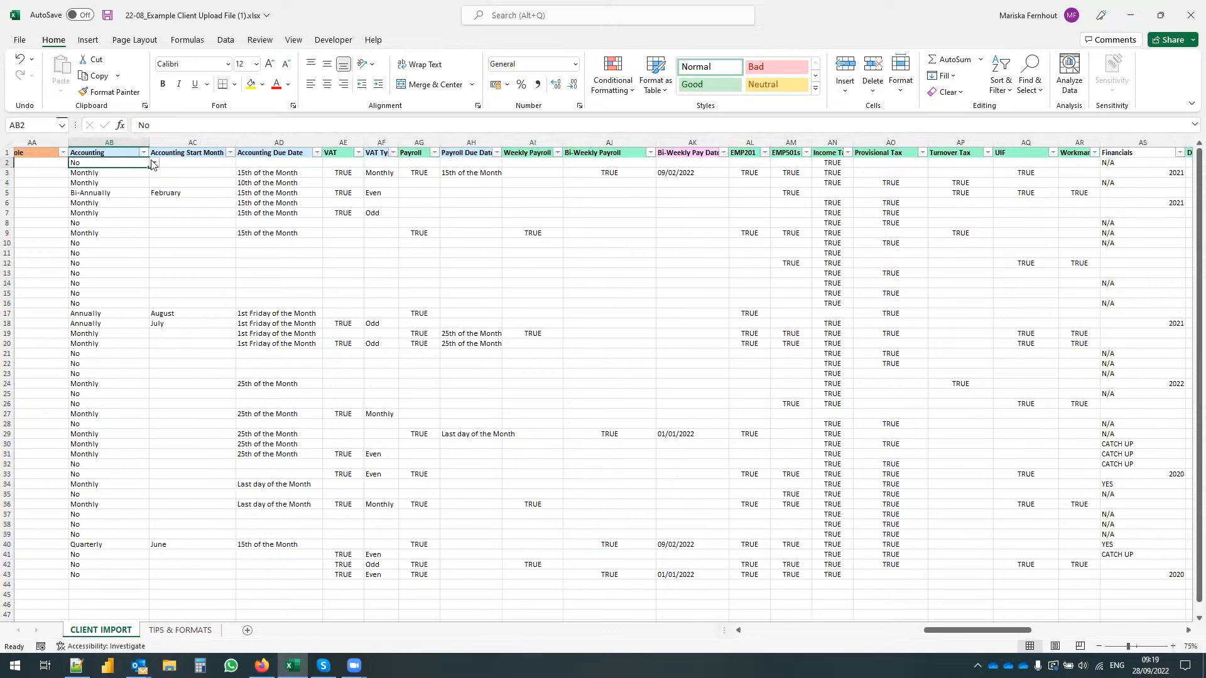
click(154, 164)
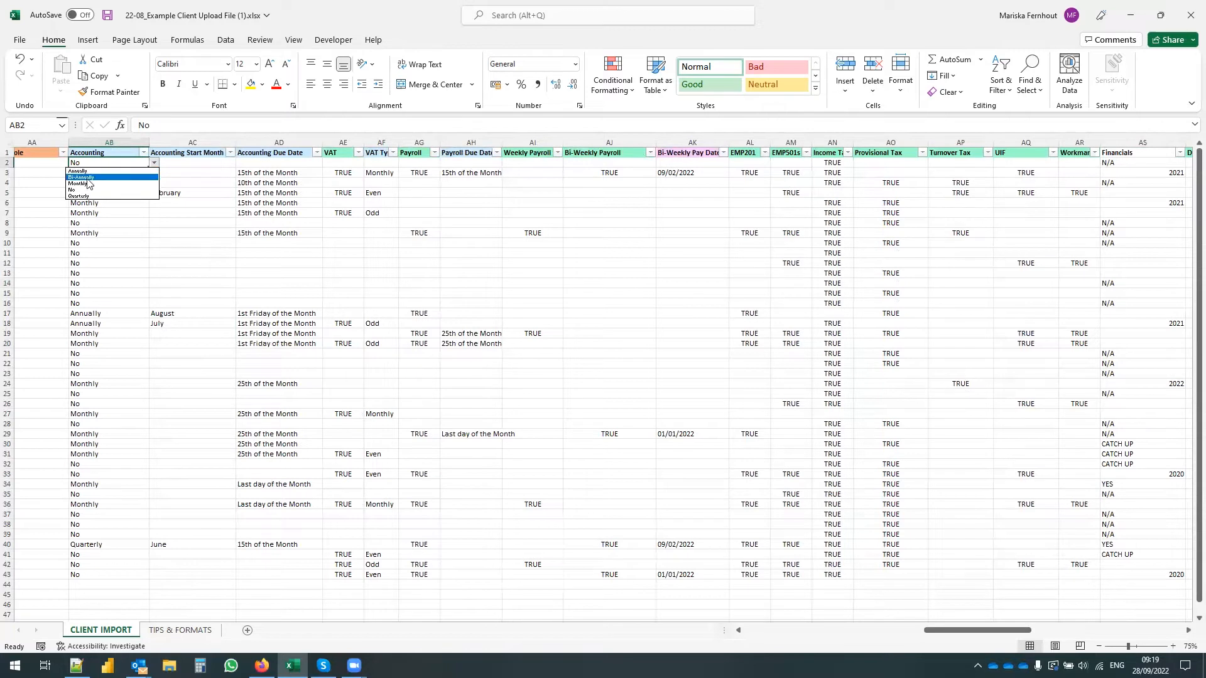
click(85, 213)
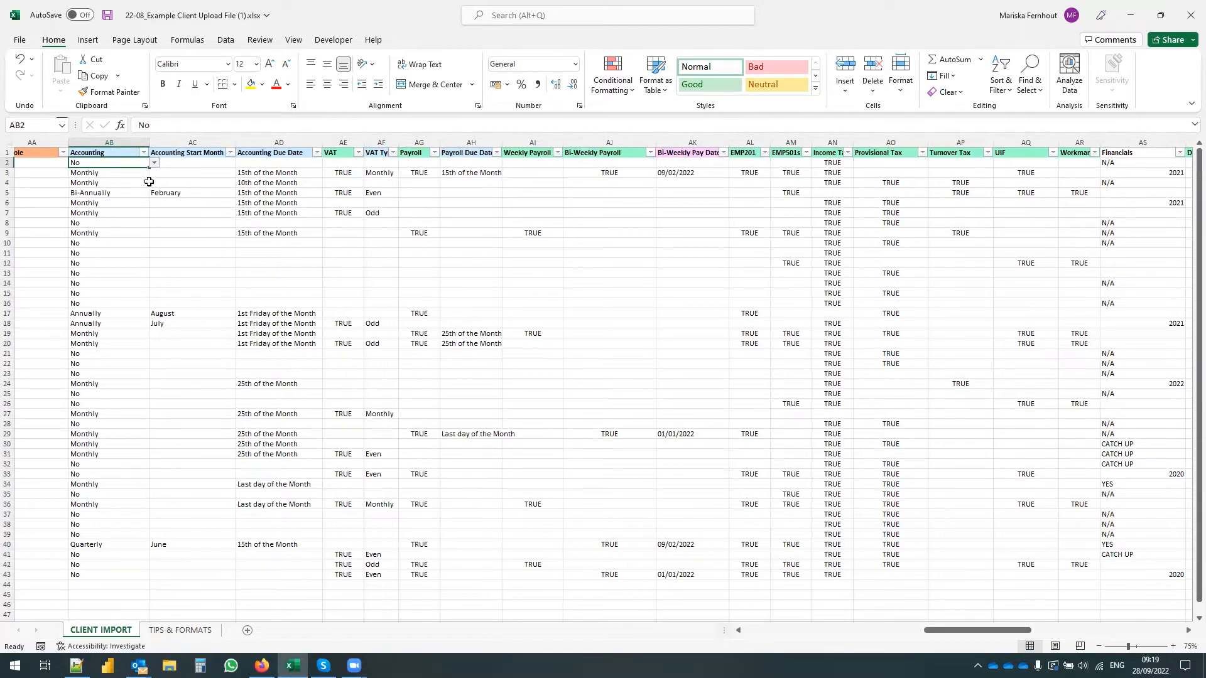
Review the Accounting Start Month entries against the clients with bi-annual, annual and quarterly accounting
click(182, 163)
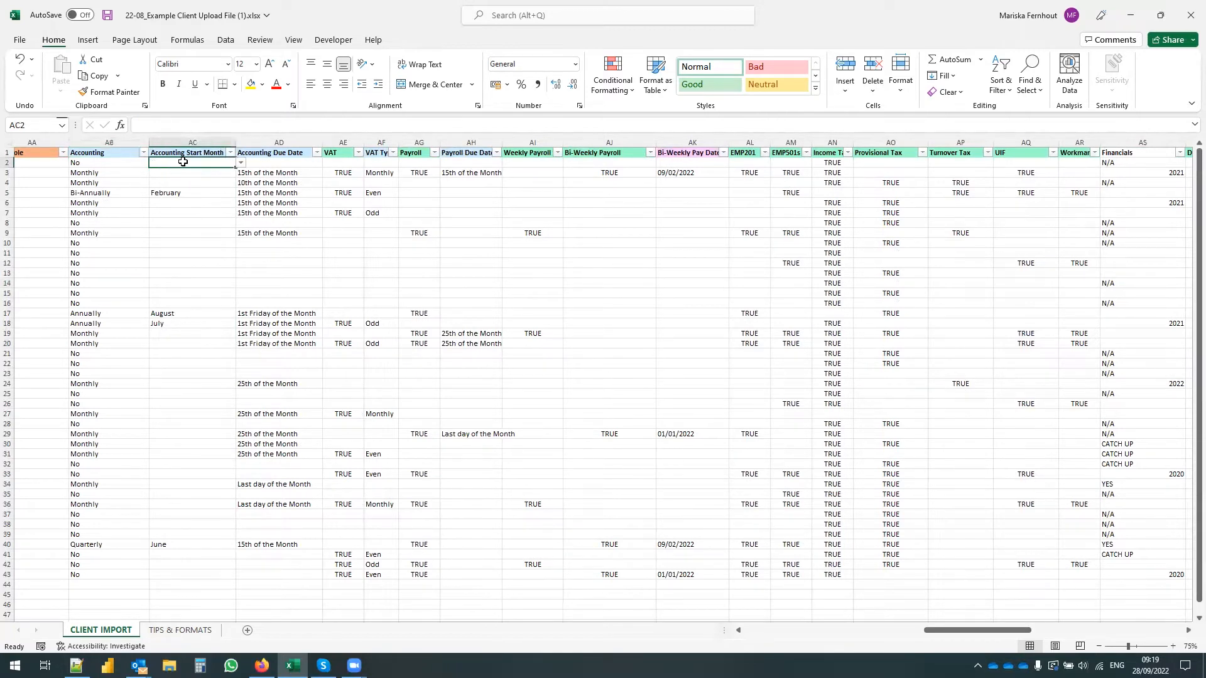
click(181, 195)
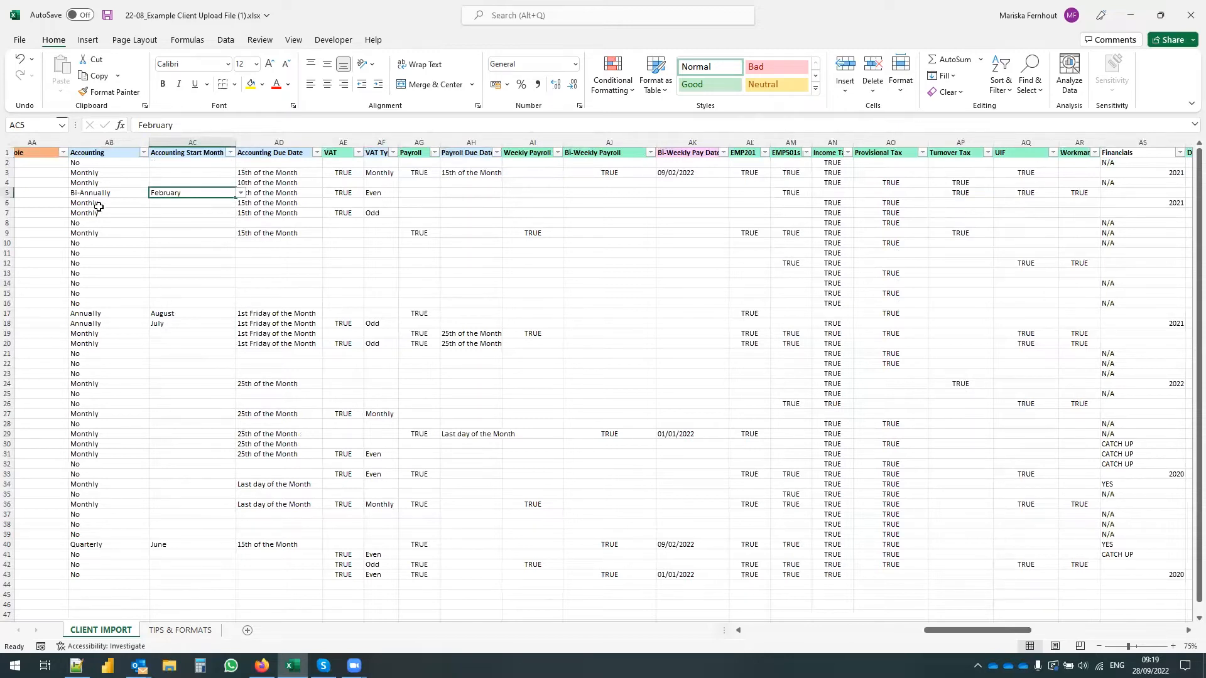
click(122, 191)
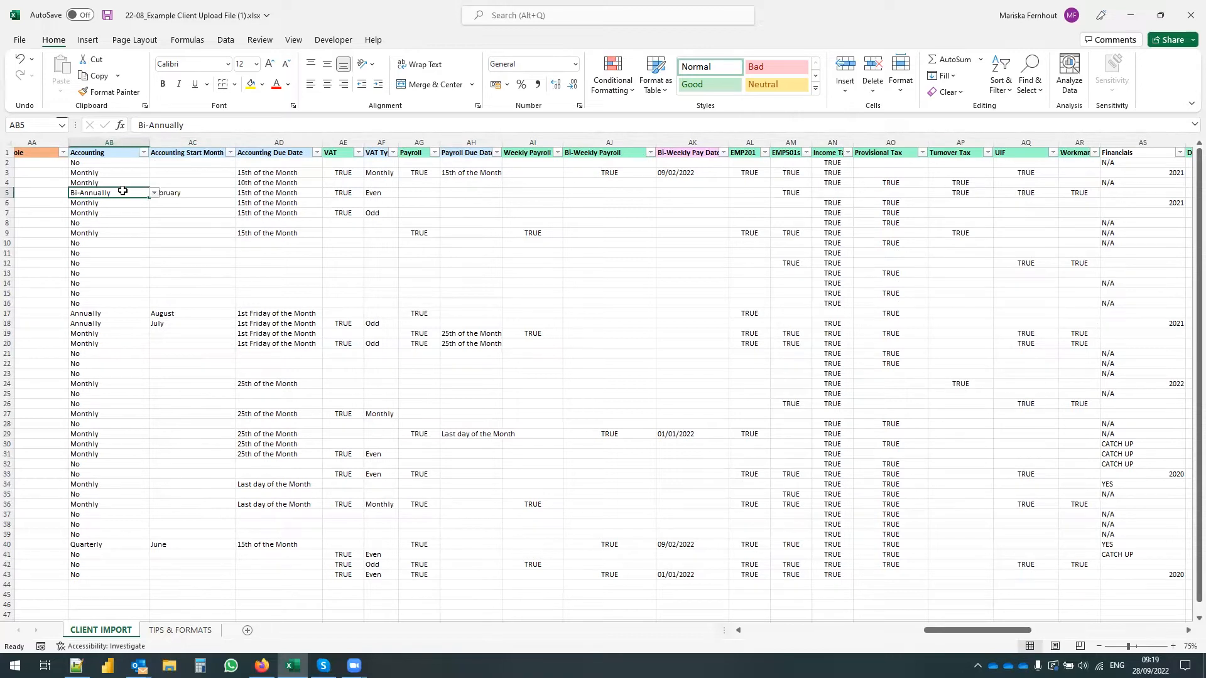
click(113, 314)
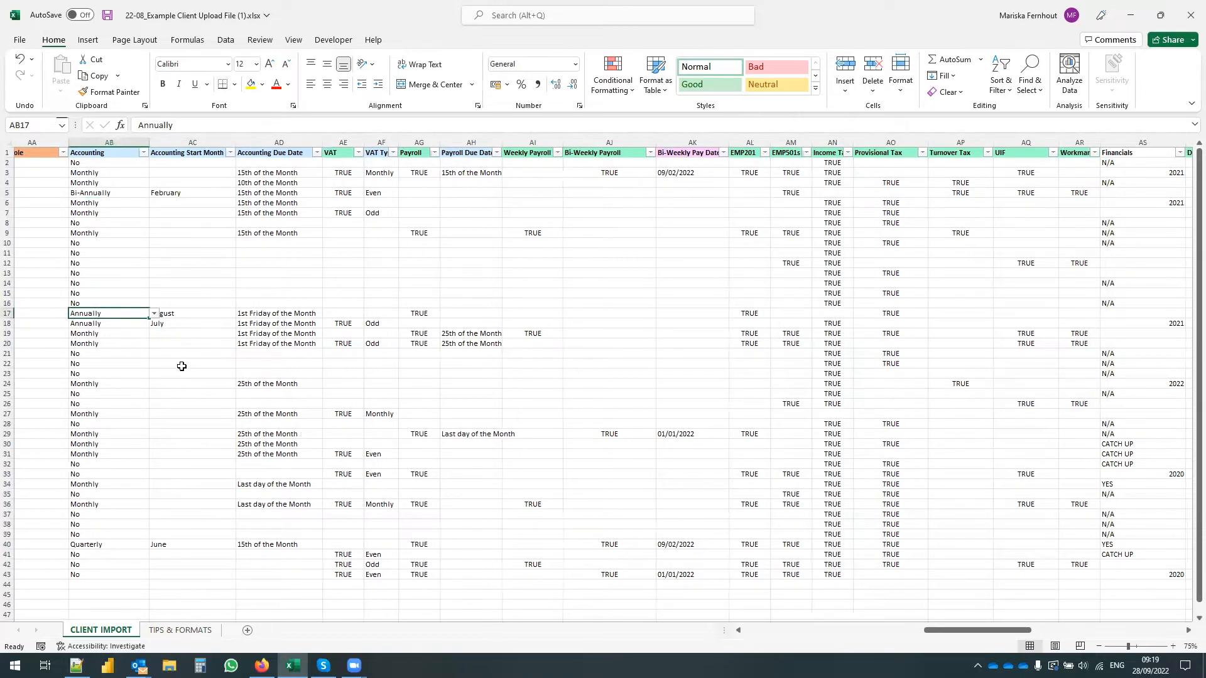
click(170, 545)
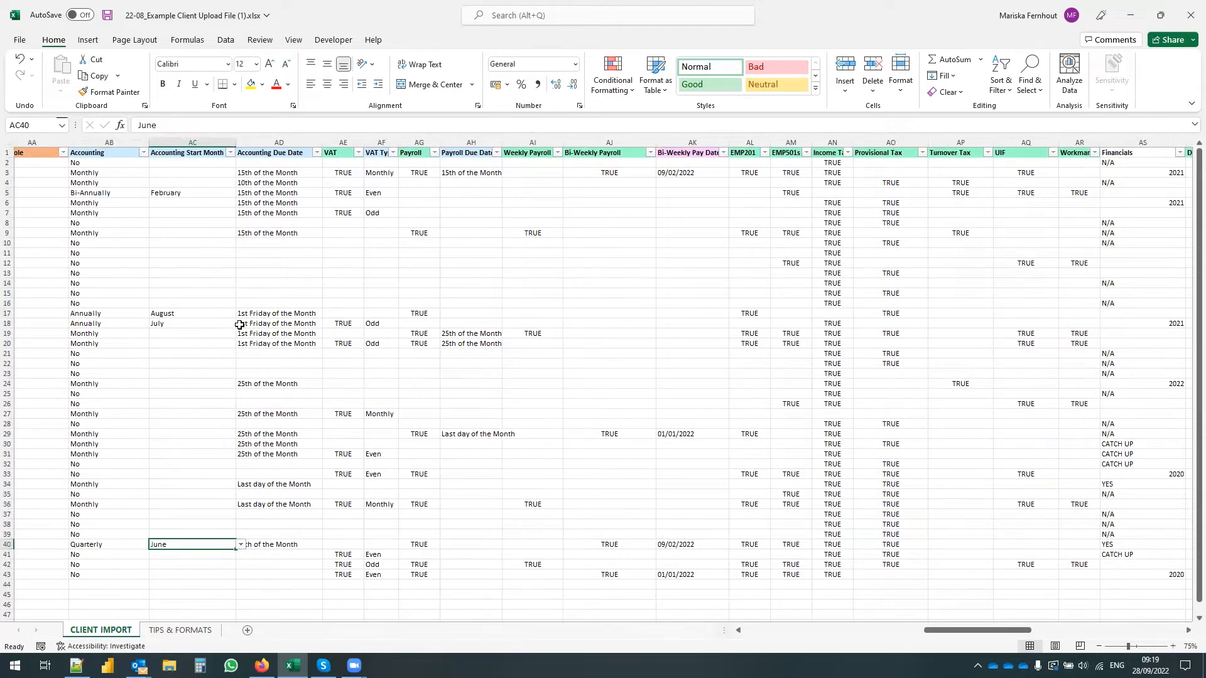
Review the Accounting Due Date column and show its dropdown options for row 5 without changing the entry
click(298, 212)
click(310, 173)
click(281, 143)
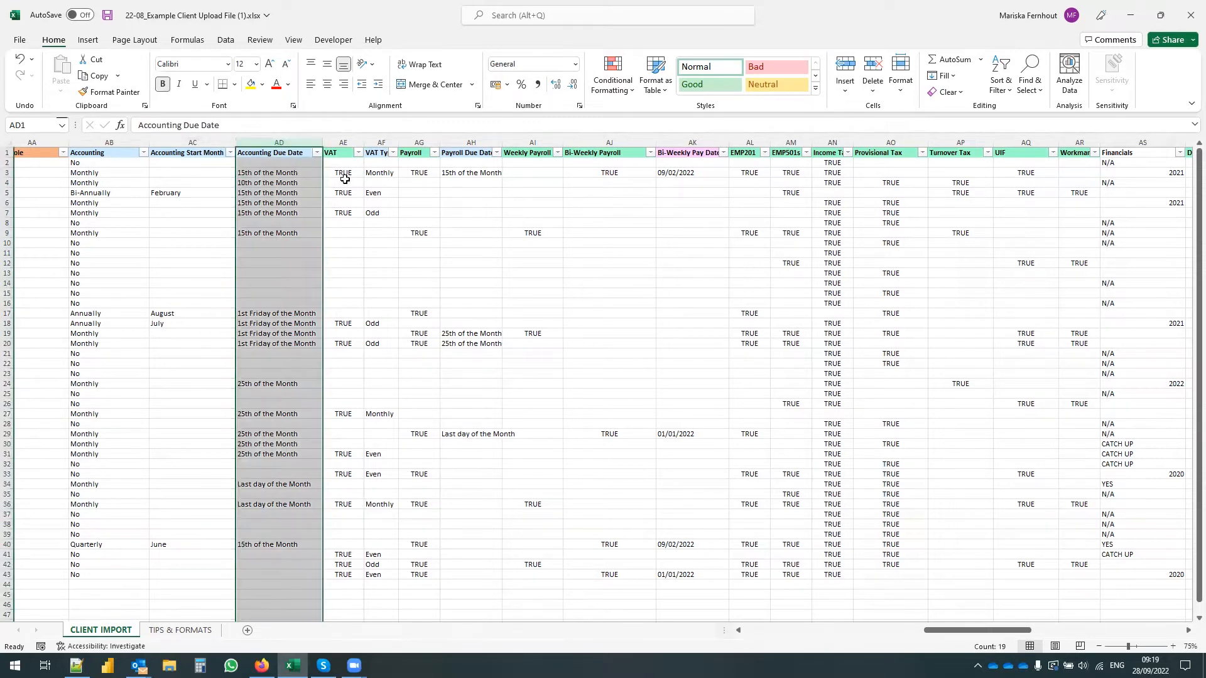
click(293, 191)
click(326, 194)
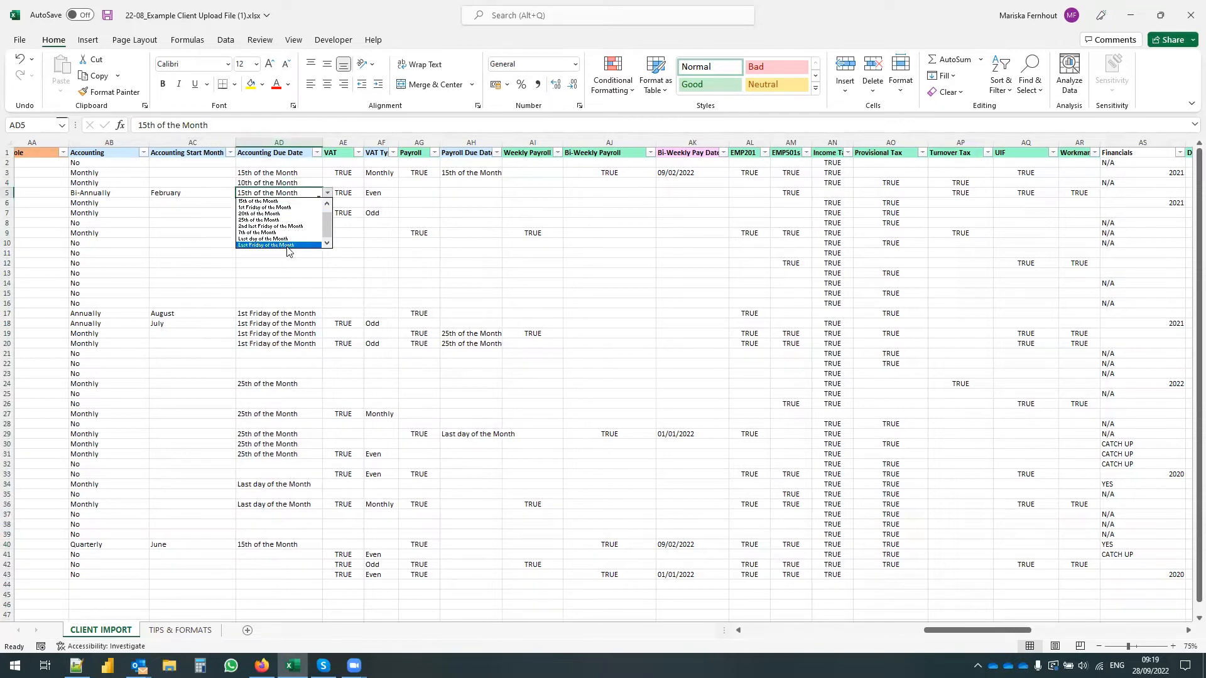
click(262, 273)
click(262, 143)
click(265, 190)
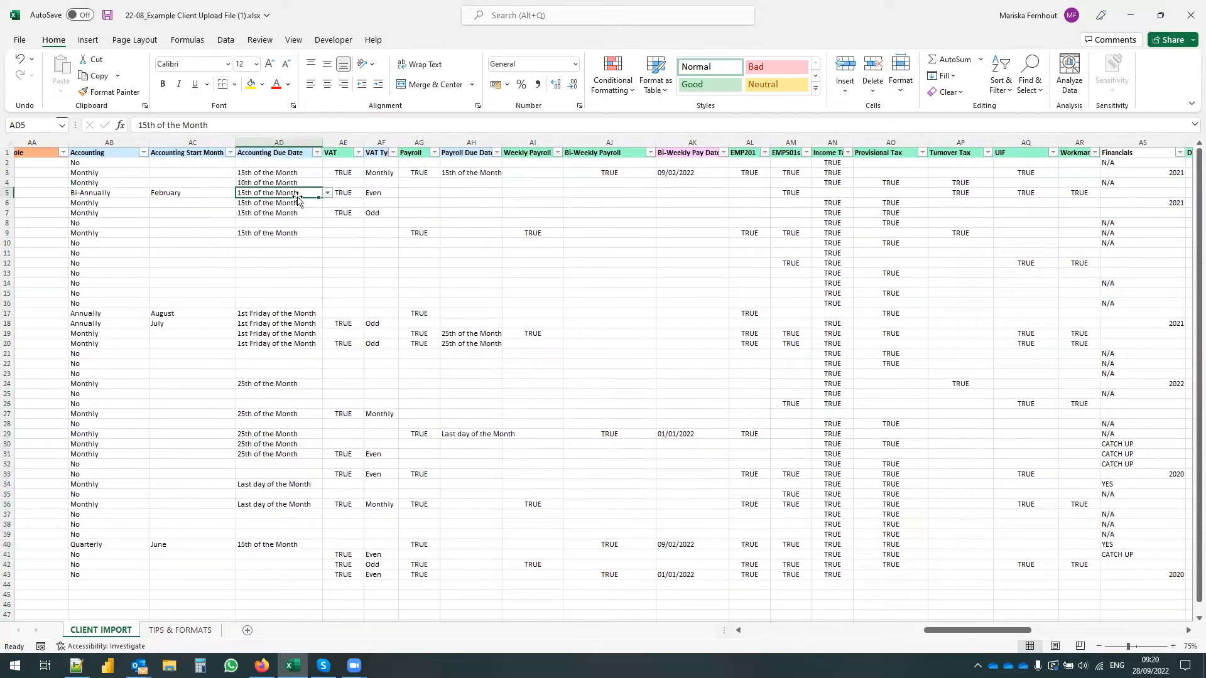
Review the VAT column, and select the VAT and VAT Type entries in row 3
click(331, 196)
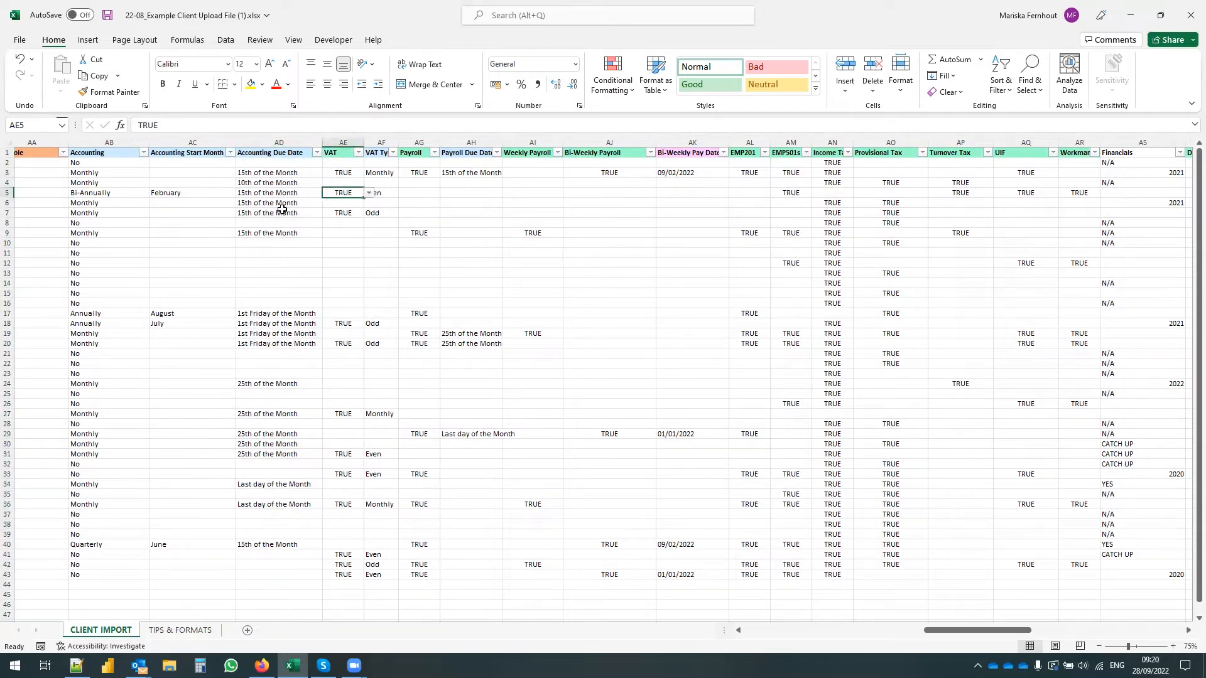
click(329, 141)
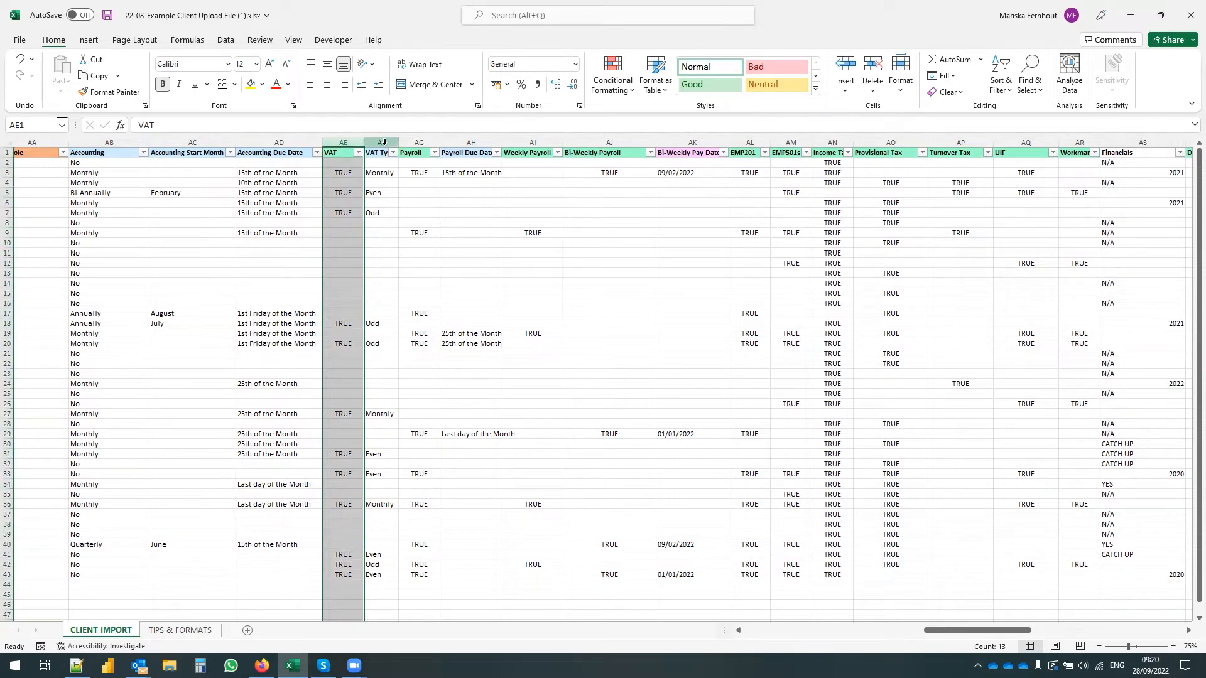
click(354, 173)
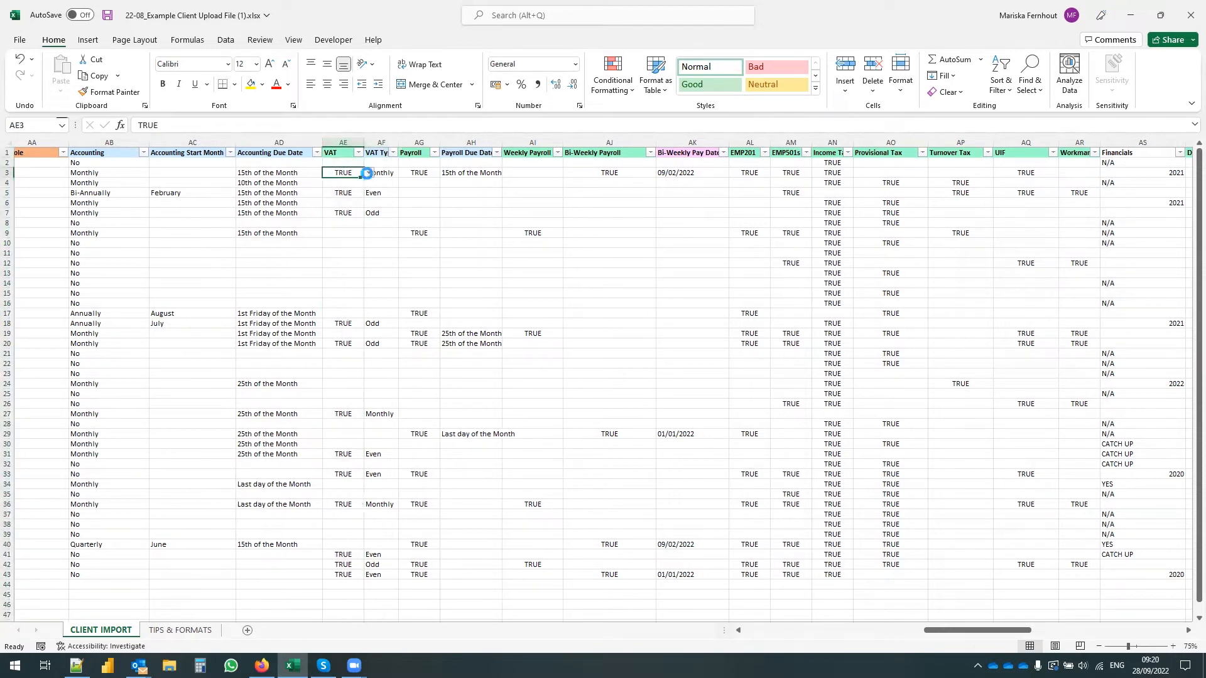
click(368, 174)
click(383, 175)
click(383, 175)
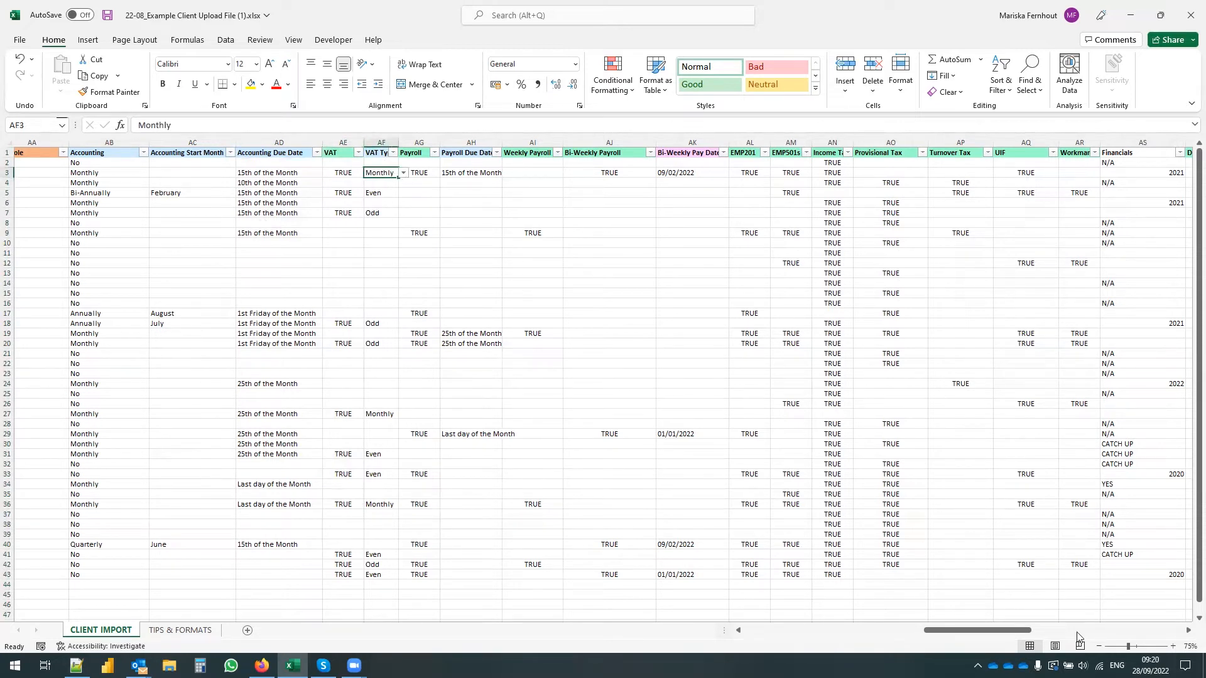
Set the sheet zoom to 100% and show the VAT Type options for row 3, keeping Monthly
click(1172, 647)
click(1173, 647)
click(1172, 646)
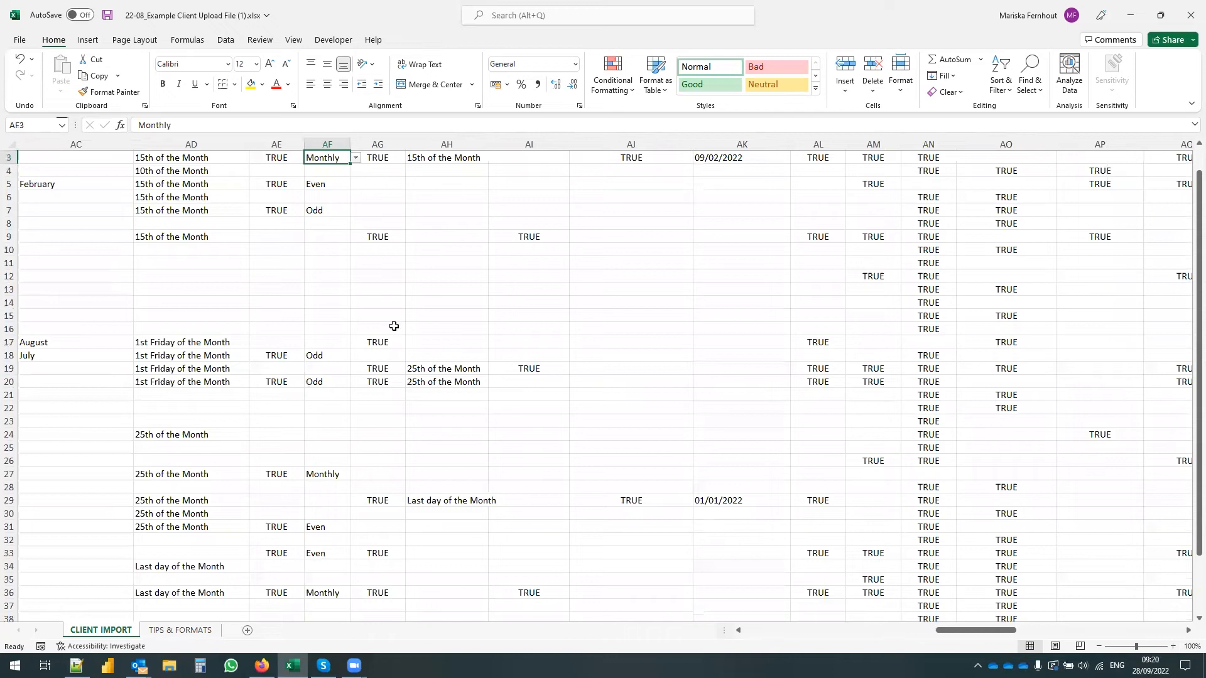
click(355, 184)
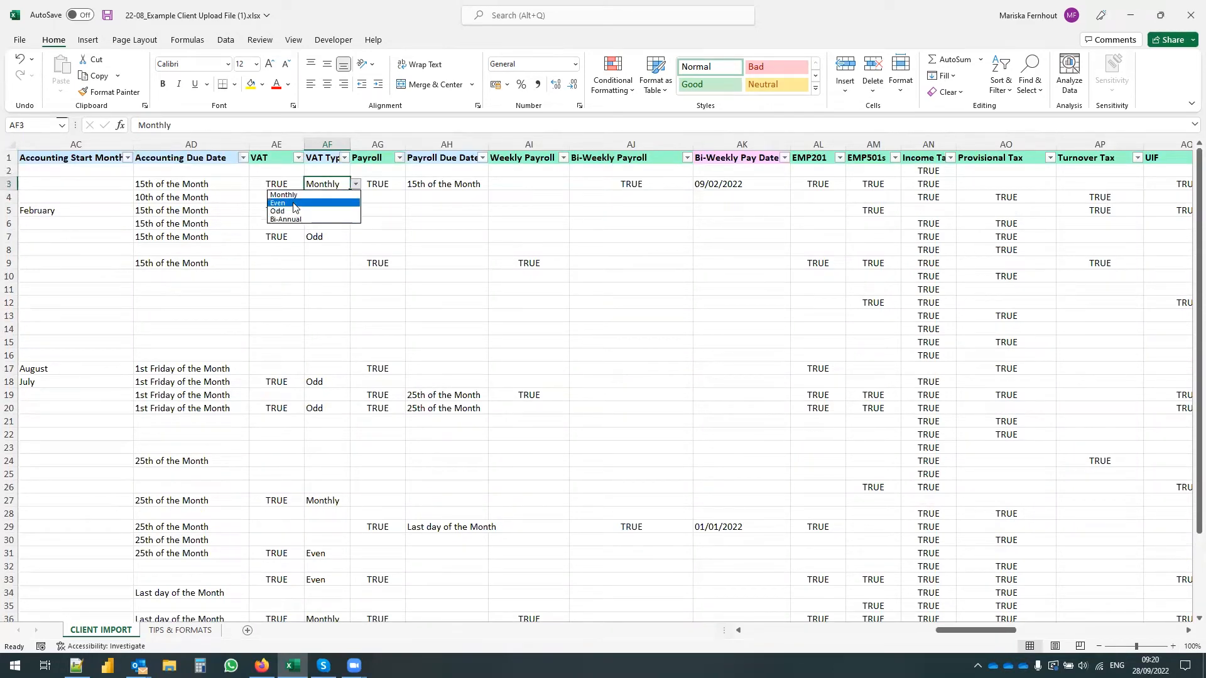
click(321, 194)
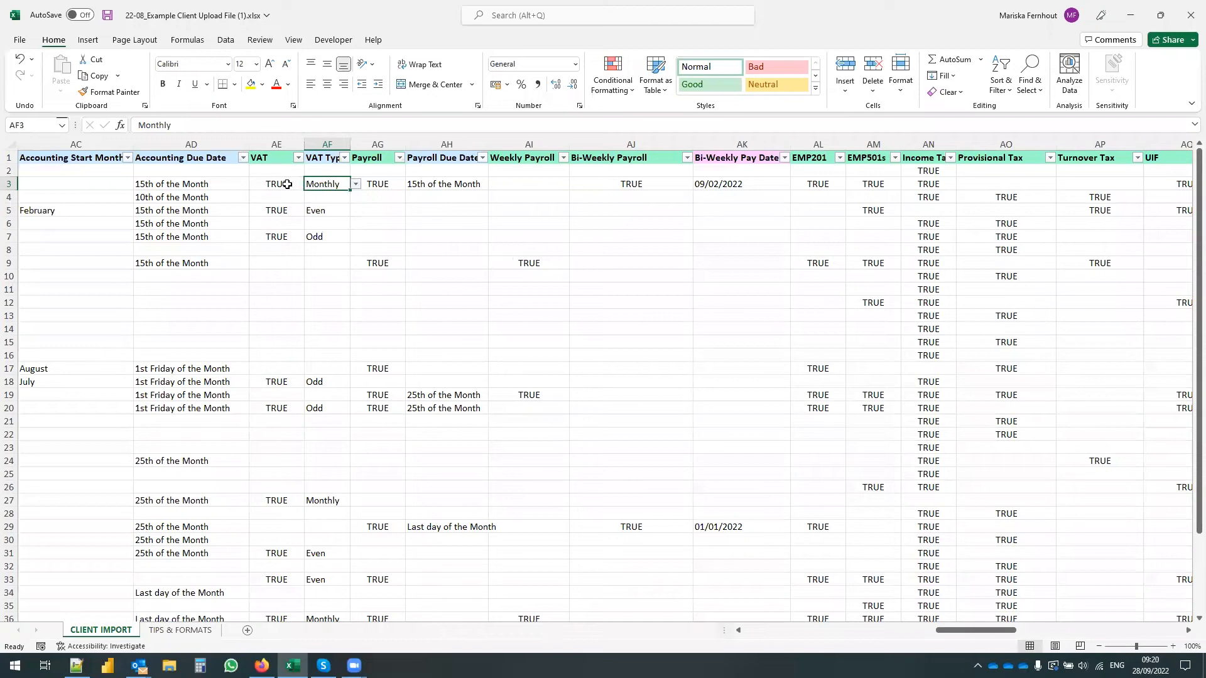
Review row 3's Payroll and Payroll Due Date options, keeping 15th of the Month, and inspect the Weekly Payroll and Bi-Weekly Payroll columns
click(384, 183)
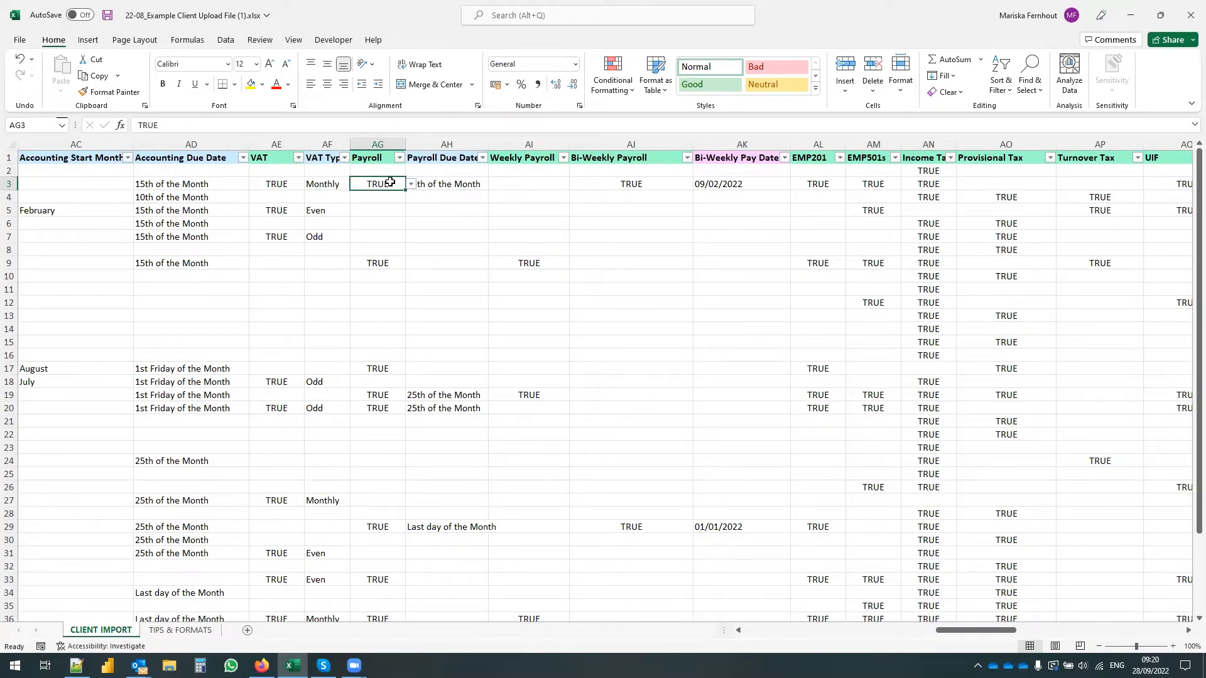
click(412, 186)
click(457, 185)
click(460, 185)
click(494, 184)
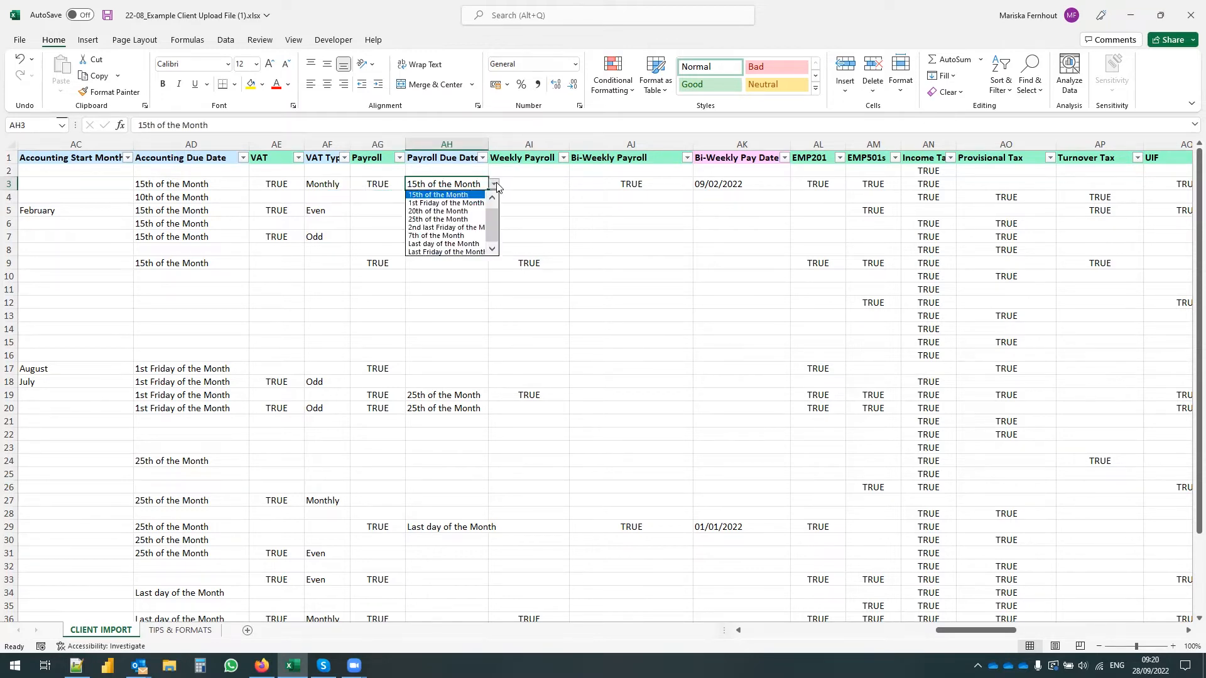
key(Escape)
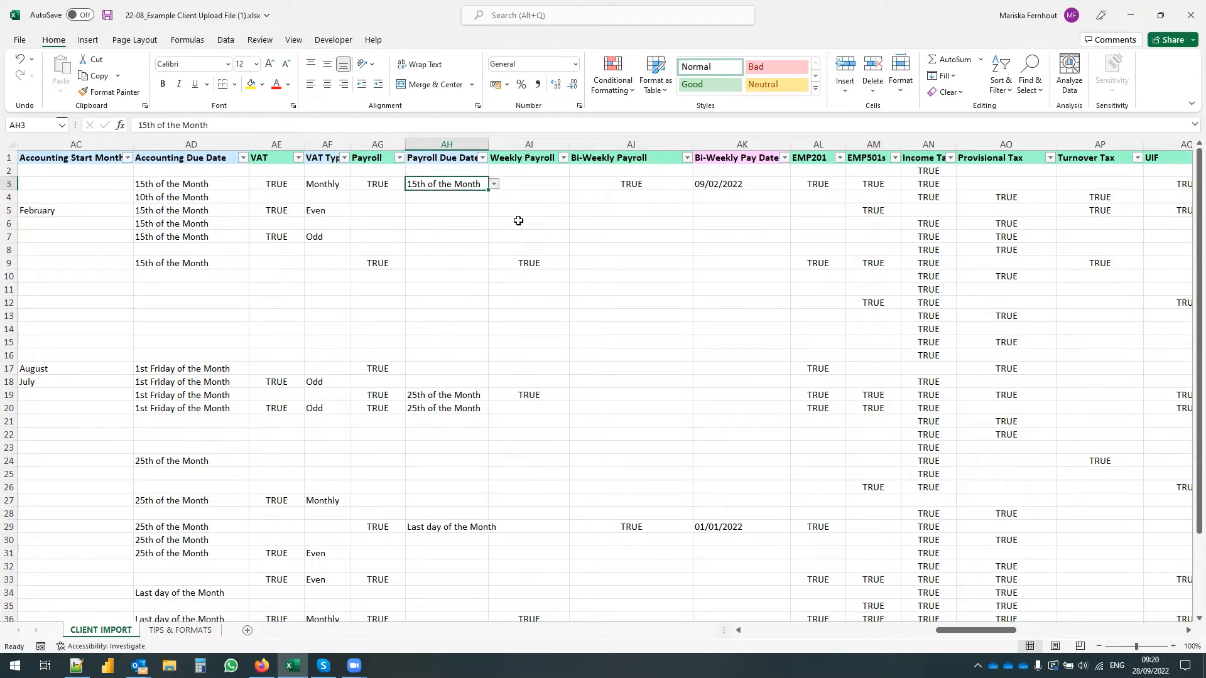
click(528, 142)
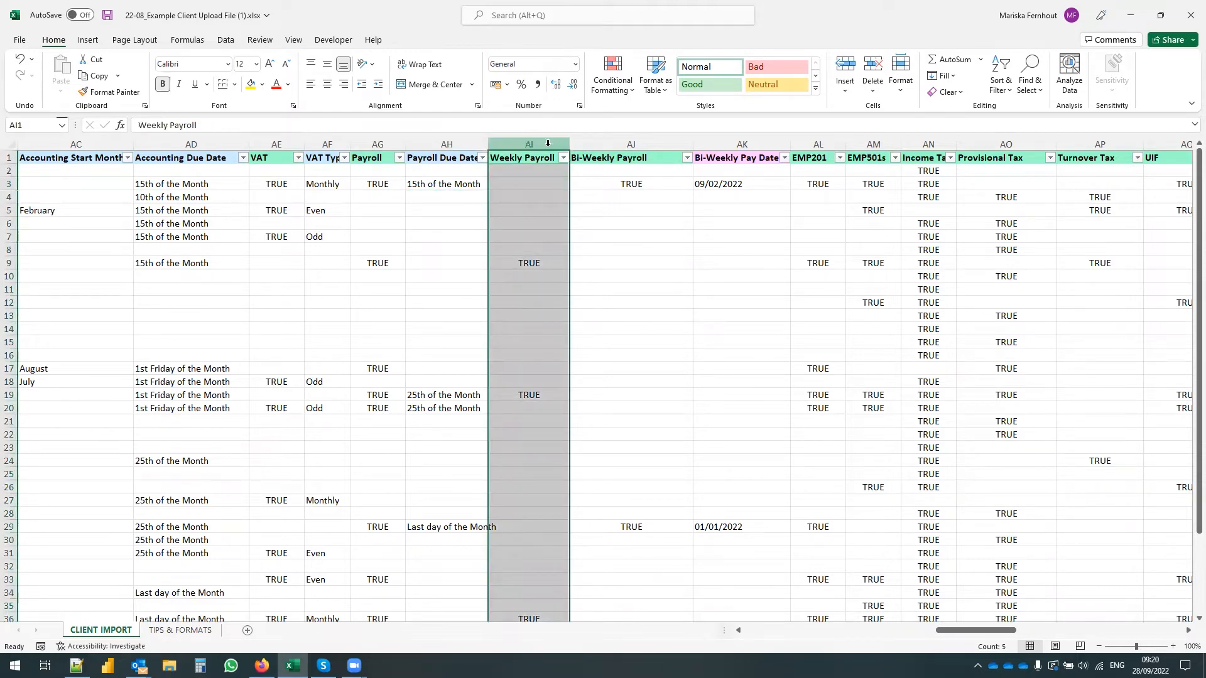
click(628, 143)
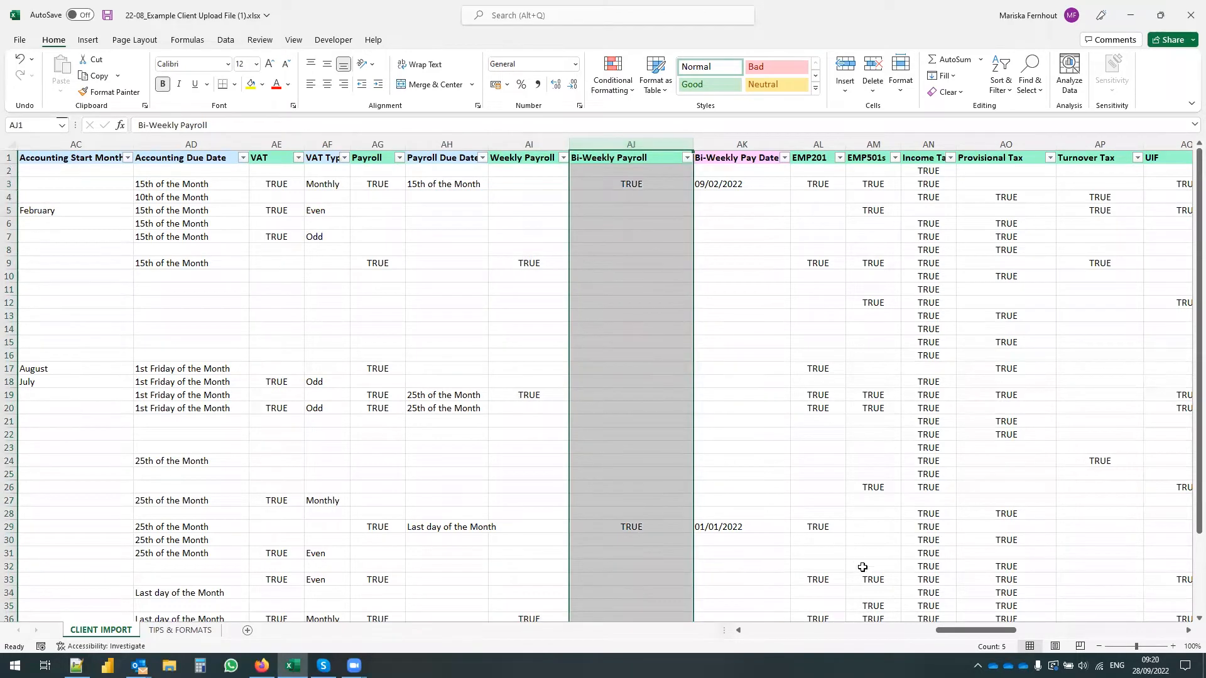
Review the EMP201, EMP501s, Income Tax, Provisional Tax, Turnover Tax, UIF and Workmans columns one by one
drag(951, 631, 982, 639)
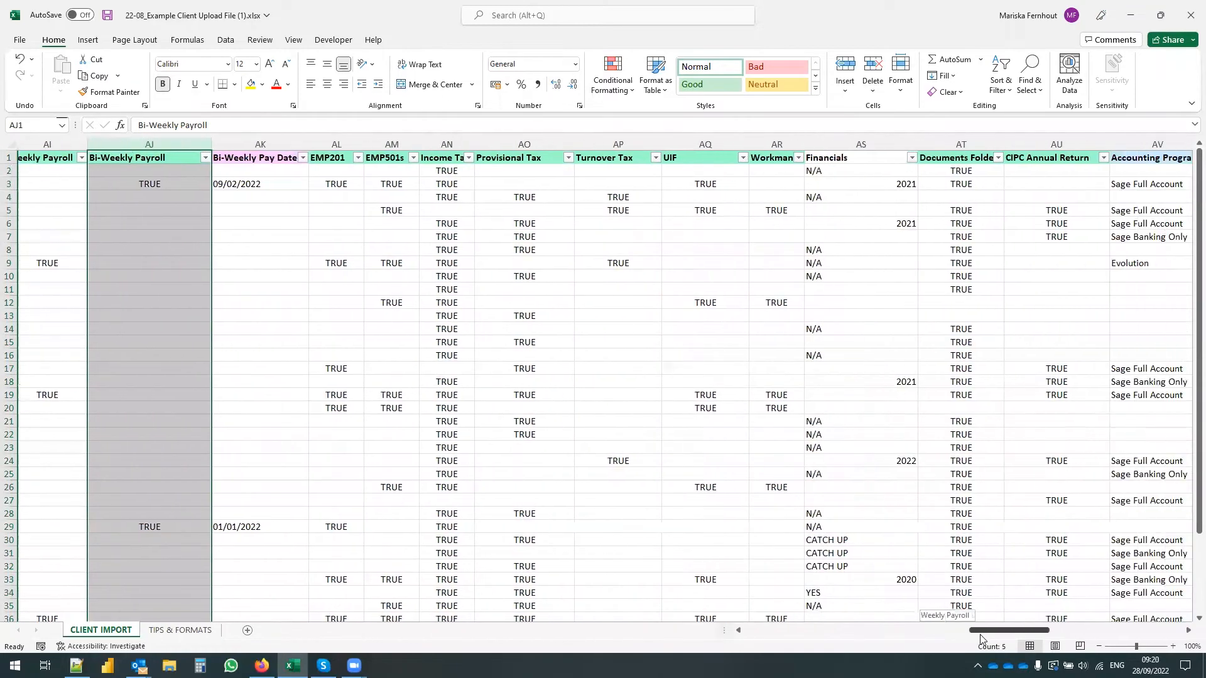
click(335, 144)
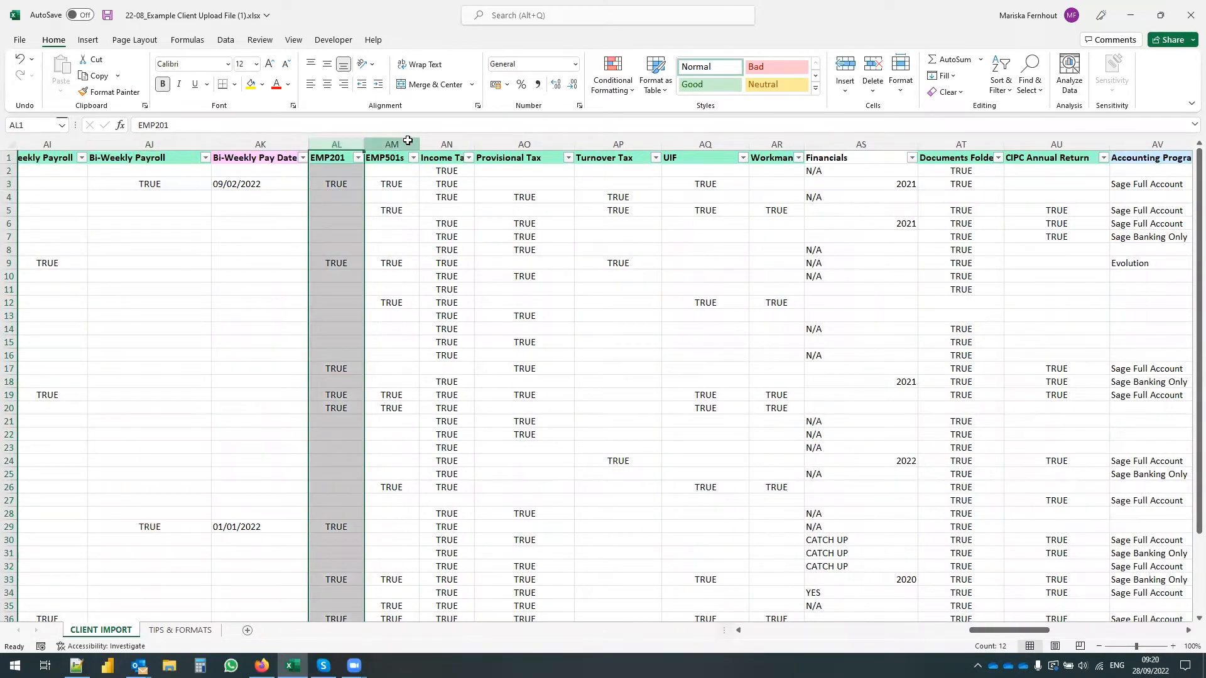
click(407, 142)
click(433, 145)
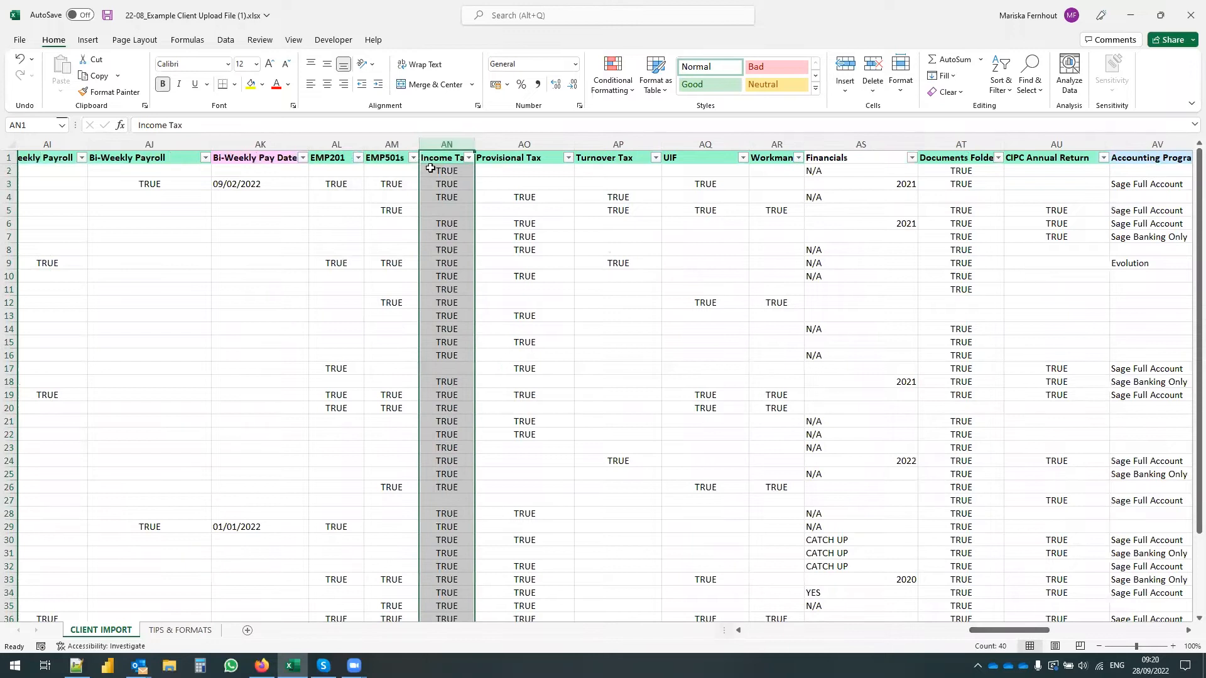
click(515, 143)
click(629, 138)
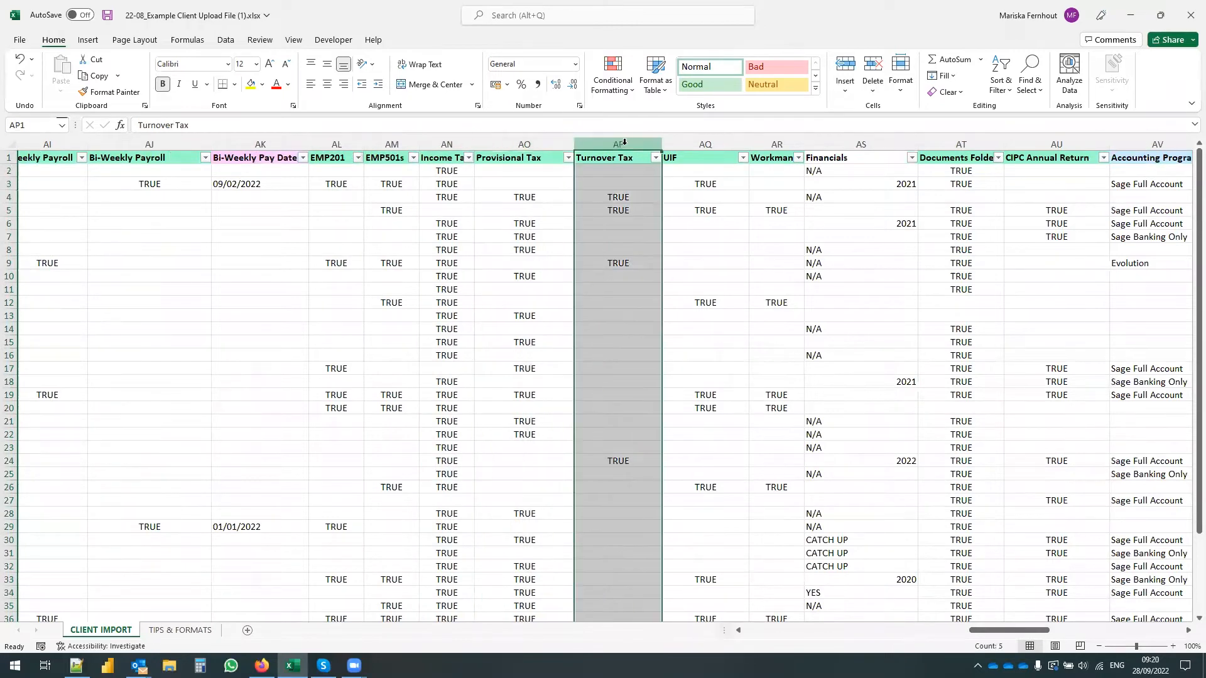
click(698, 140)
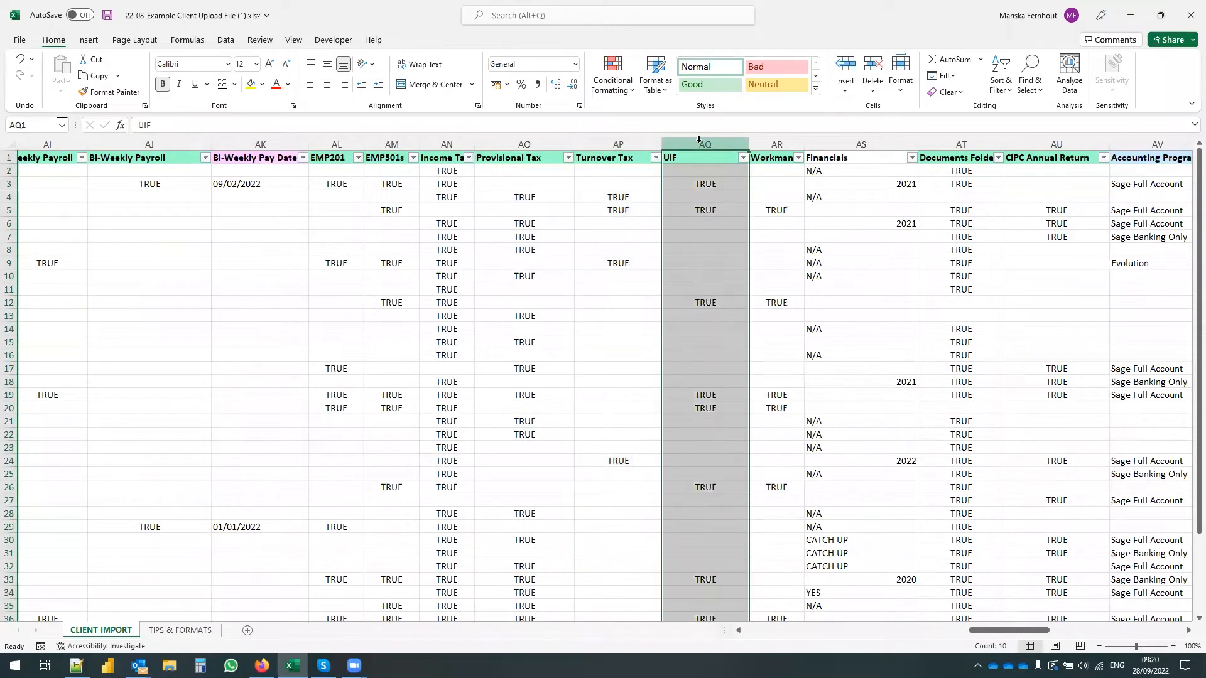
click(766, 144)
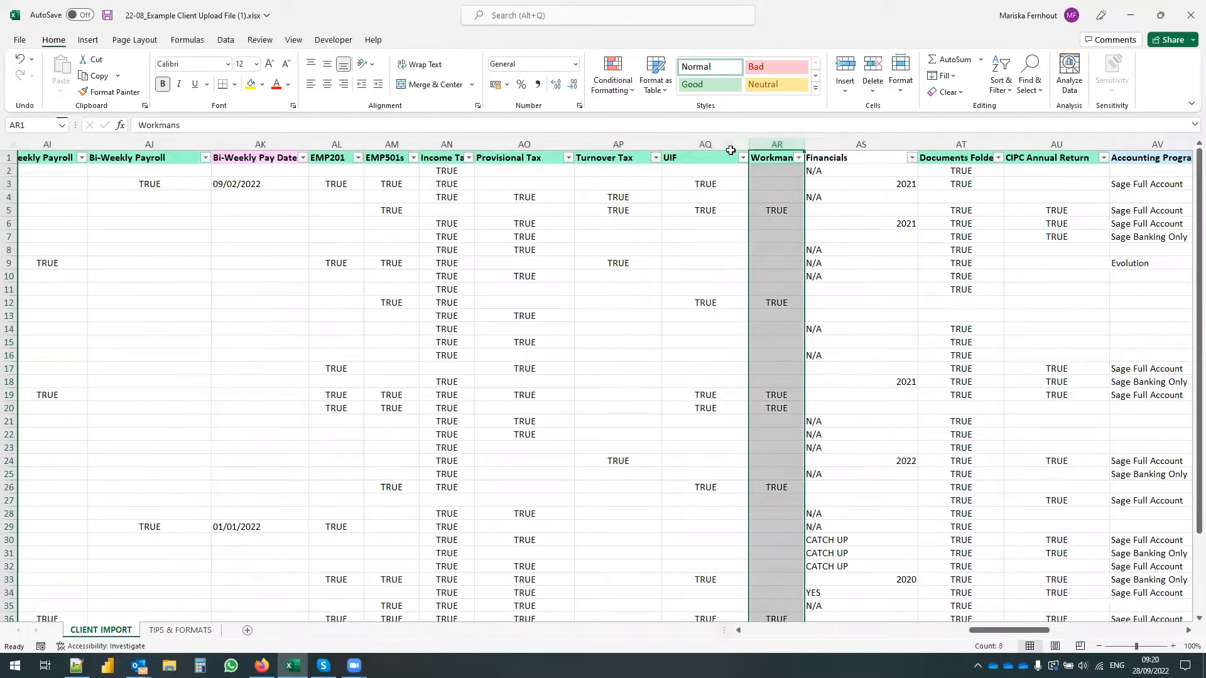
Narrow the Financials column to fit its entries, and inspect the column and its row 3 entry
drag(1015, 630, 1043, 633)
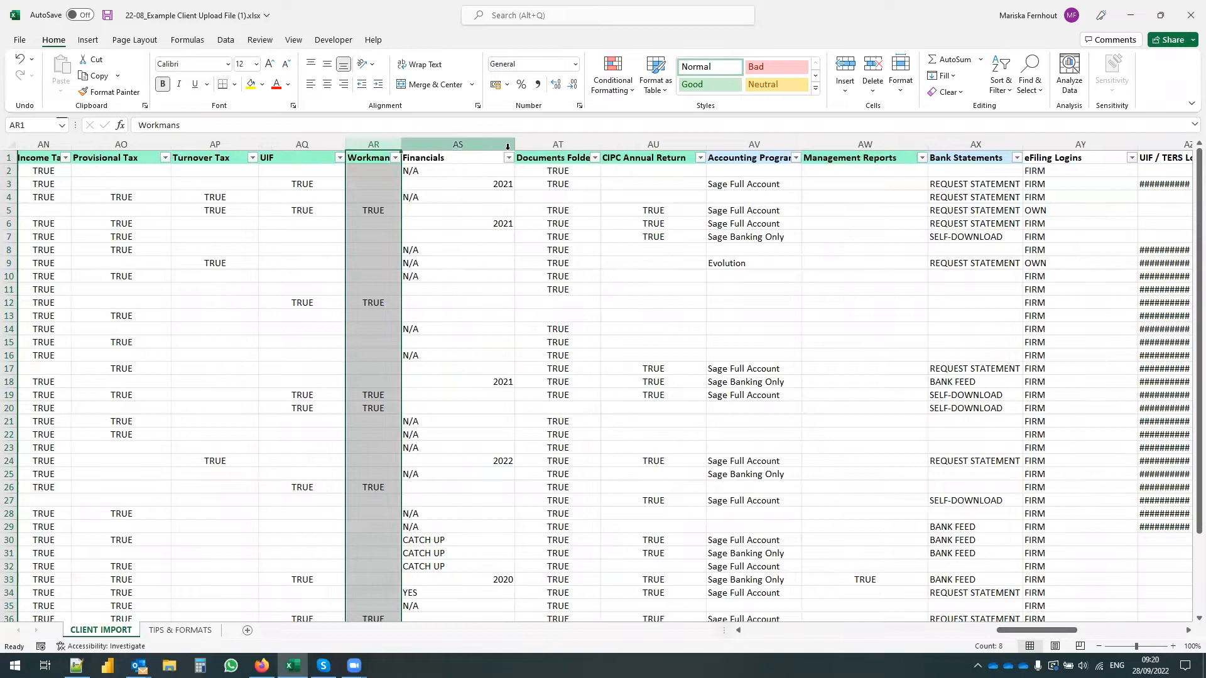
drag(516, 147, 458, 147)
click(429, 144)
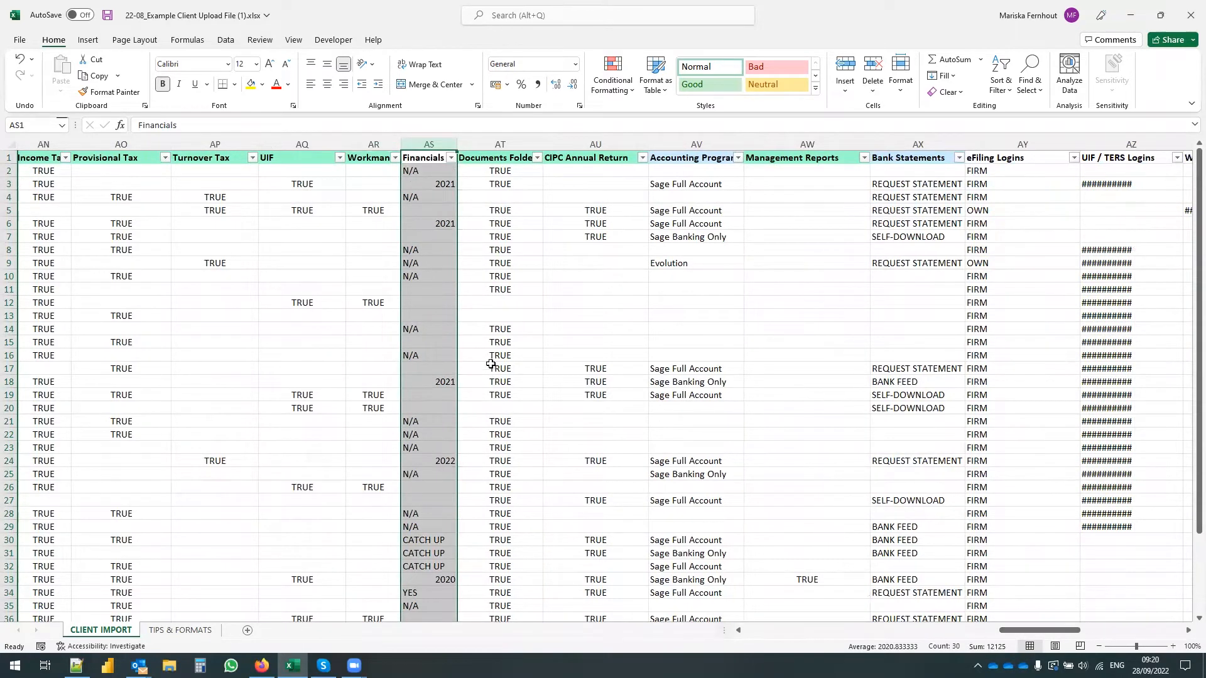
click(423, 181)
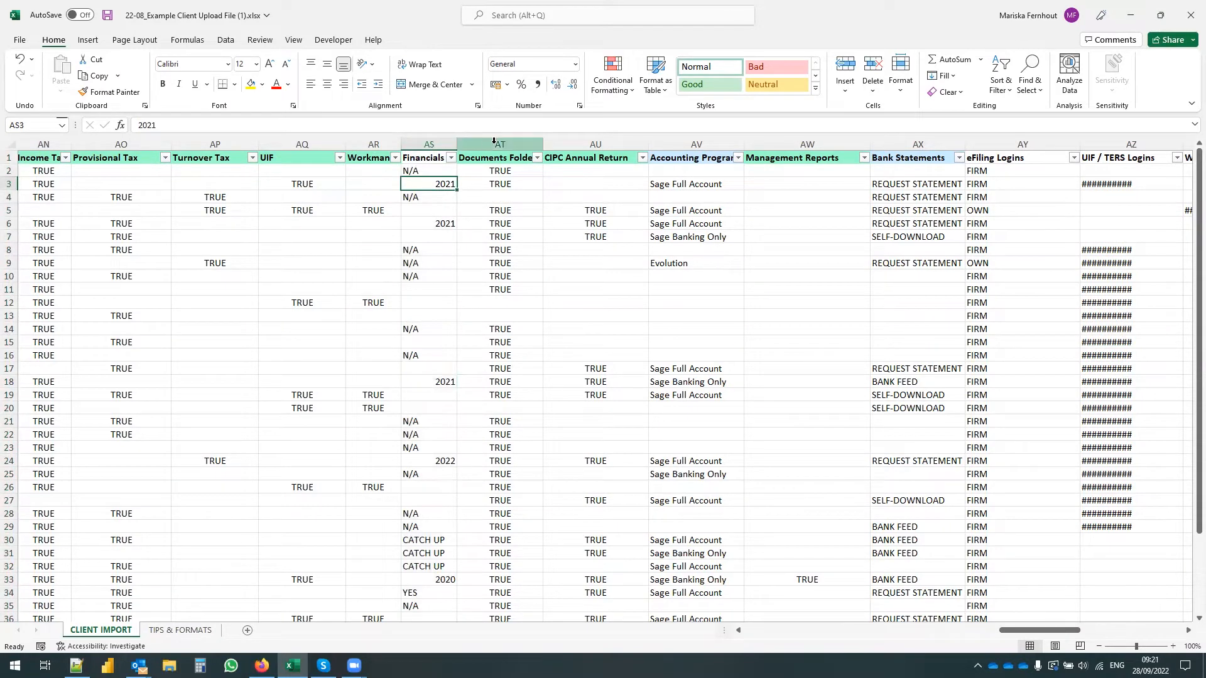
Review the Documents Folder and CIPC Annual Return columns
click(494, 143)
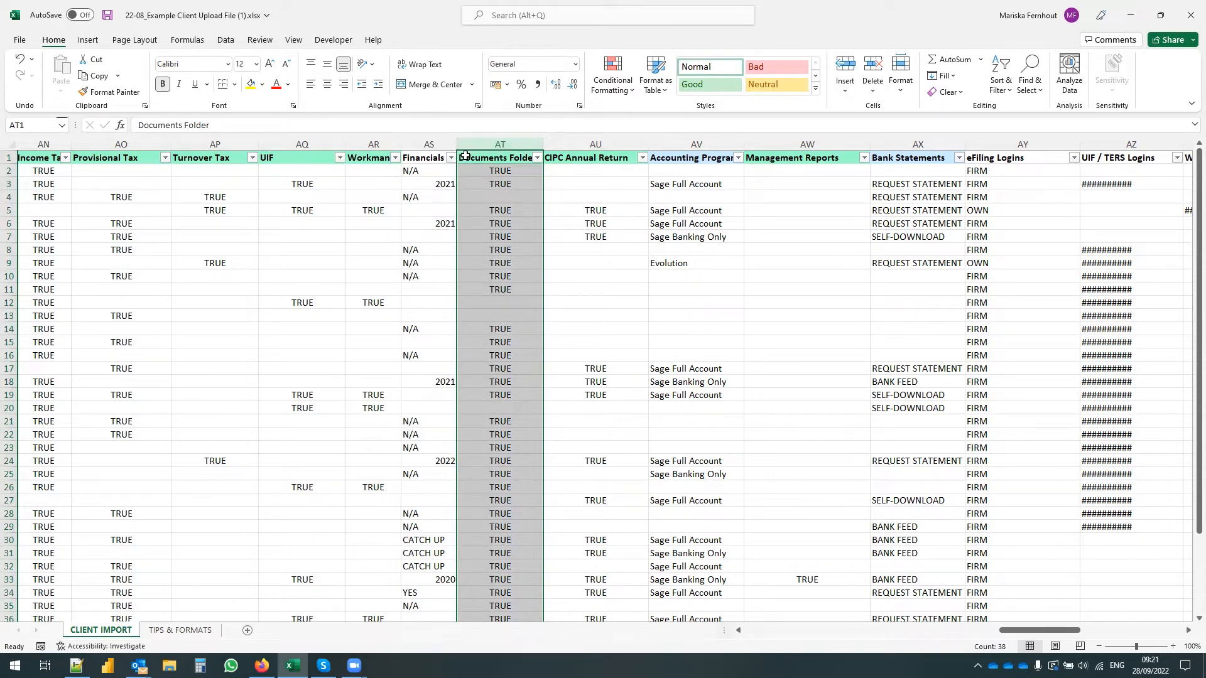
click(614, 144)
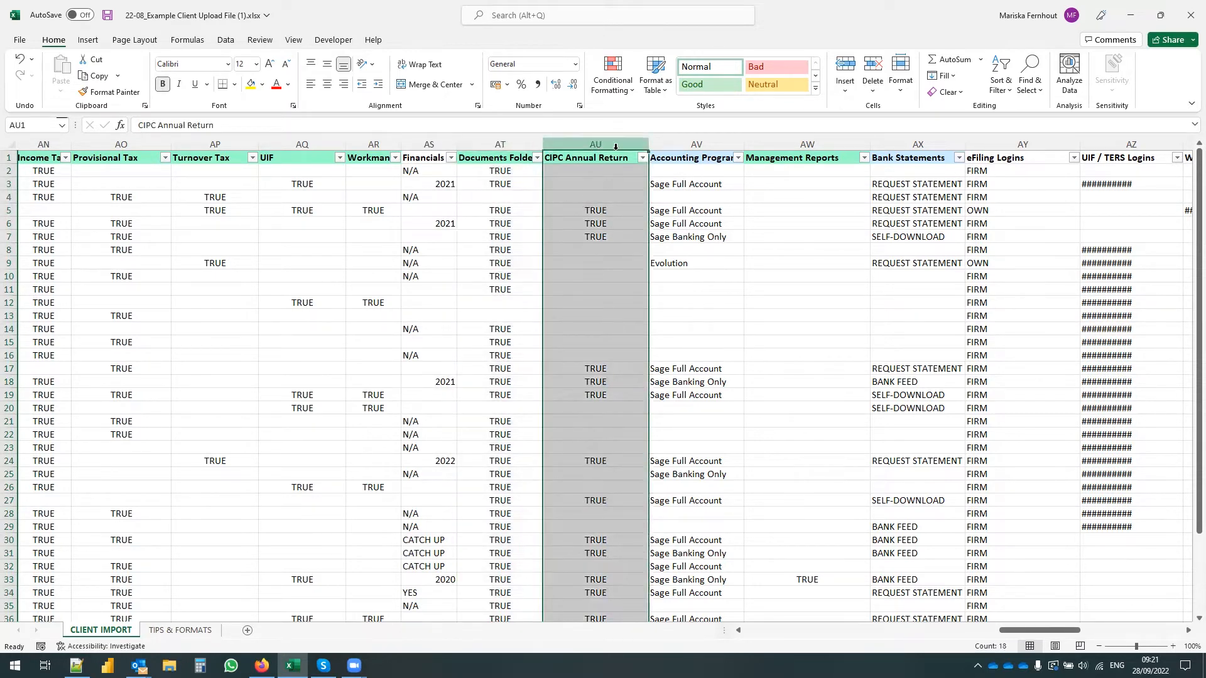
click(589, 158)
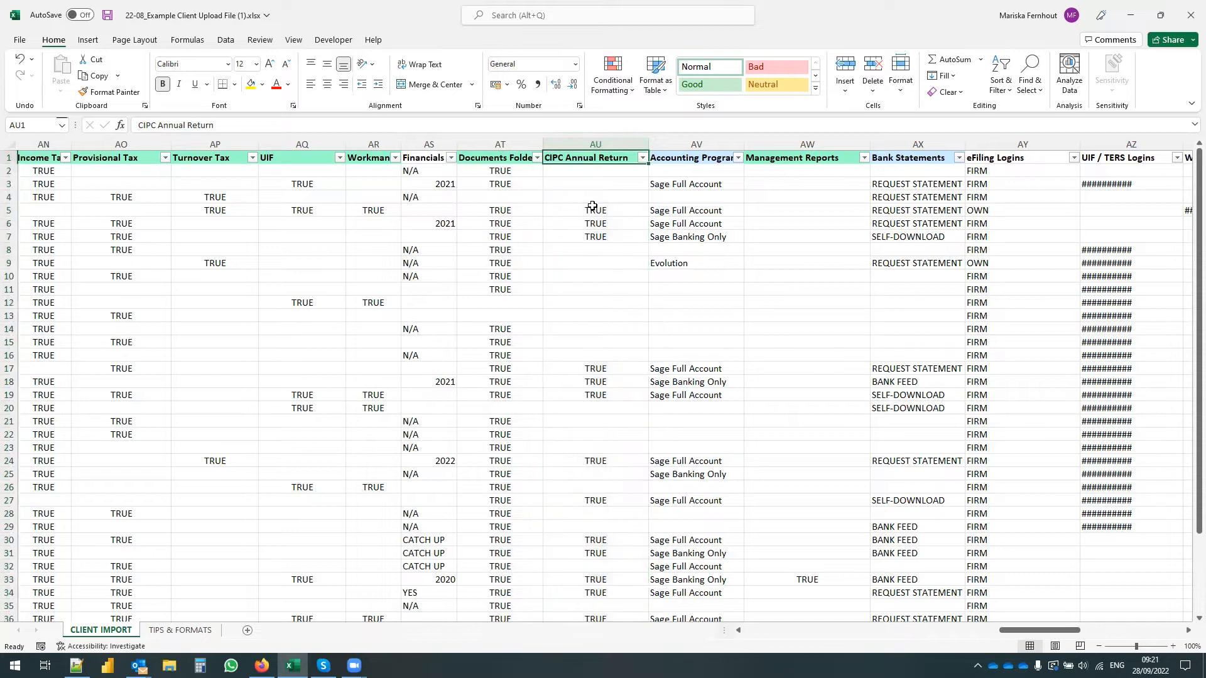
Review the accounting program entries in rows 3, 6, 7 and 9
click(677, 184)
drag(1028, 631, 1042, 631)
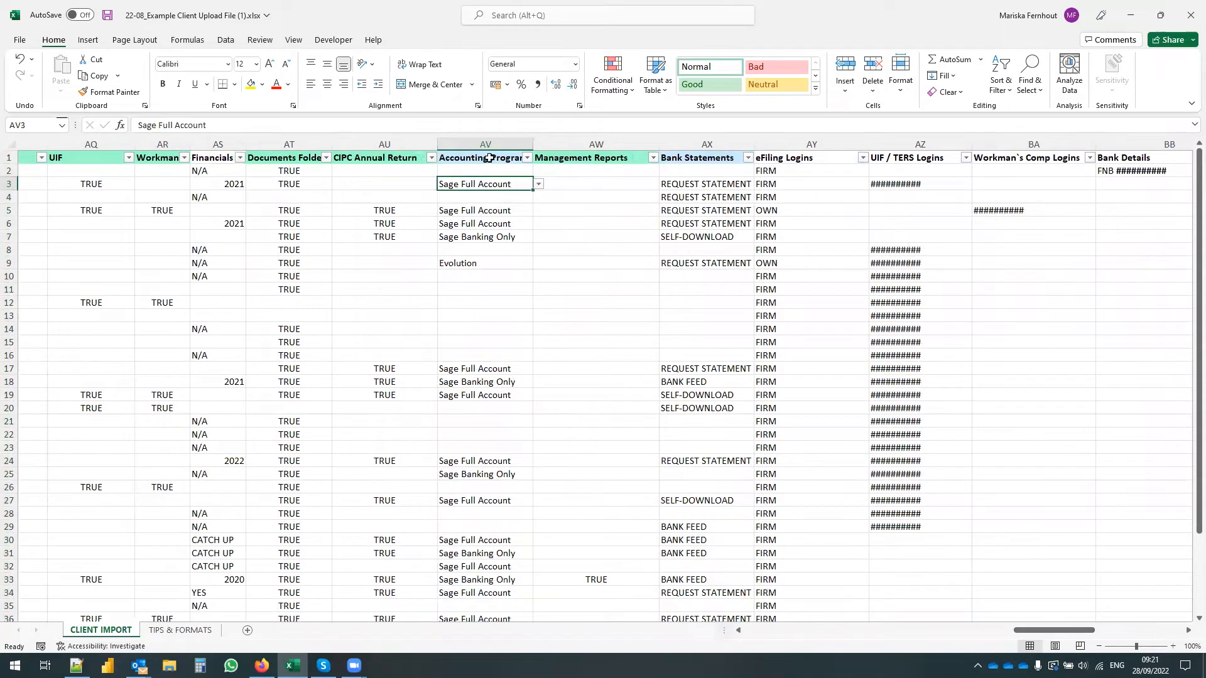
click(496, 223)
click(505, 236)
click(487, 263)
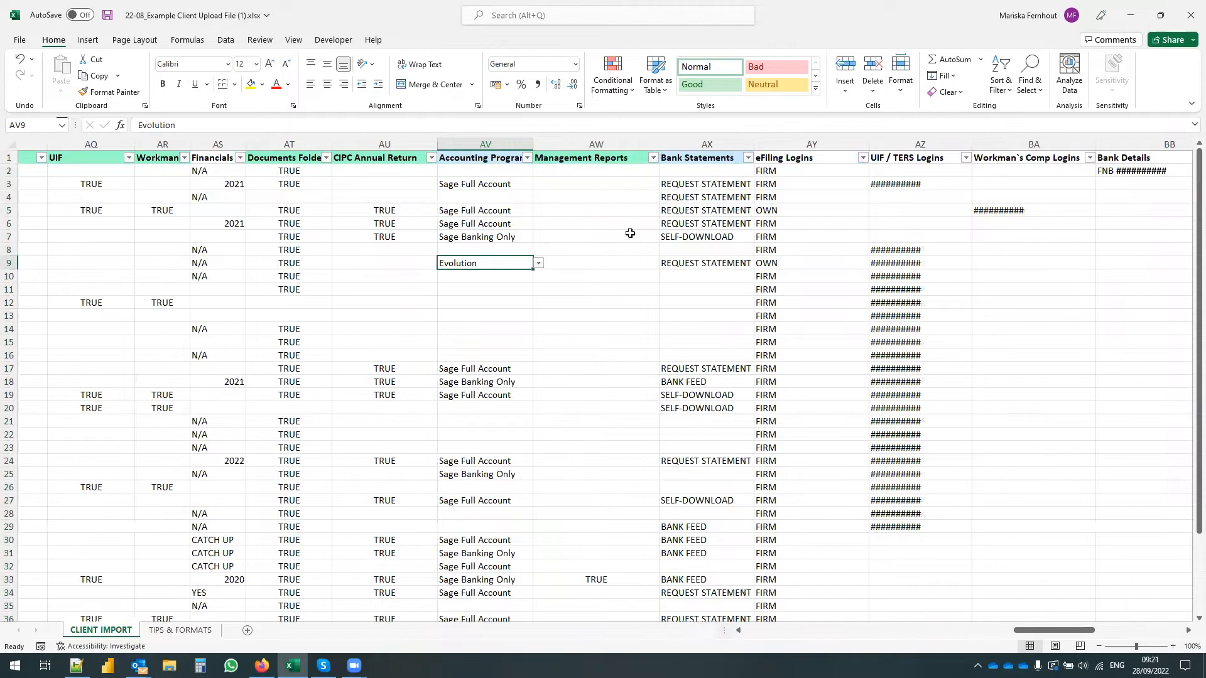
Set Management Reports to TRUE for the client in row 3
click(623, 185)
click(665, 184)
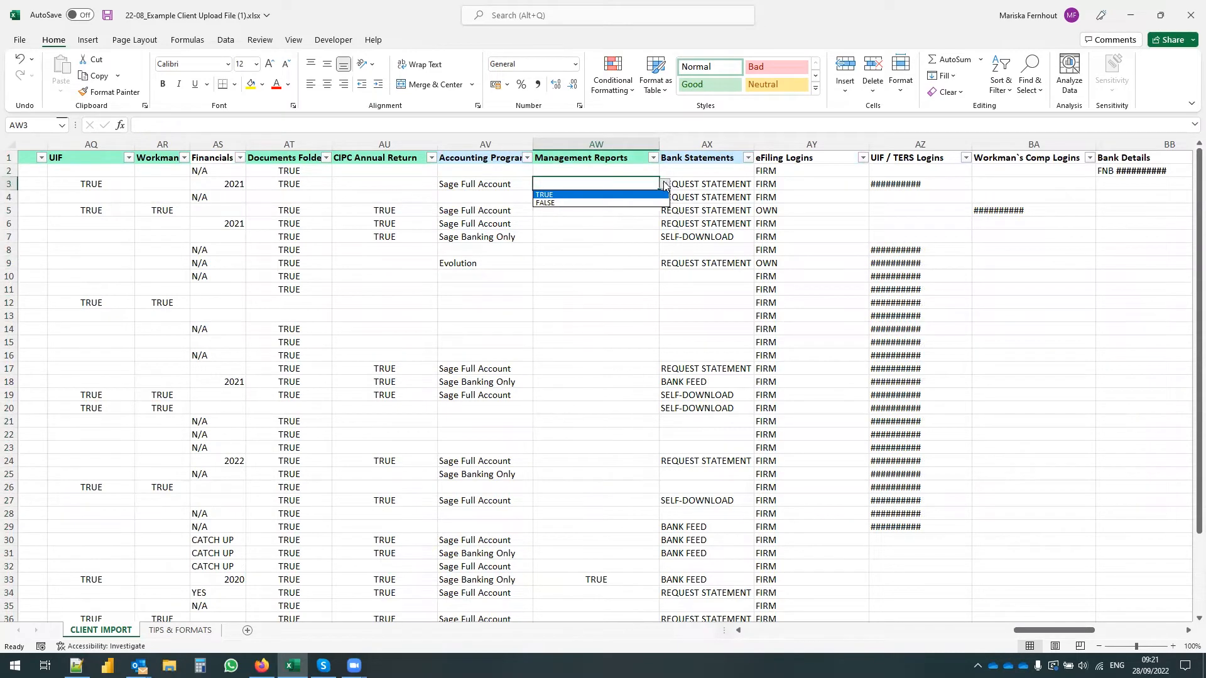
click(576, 195)
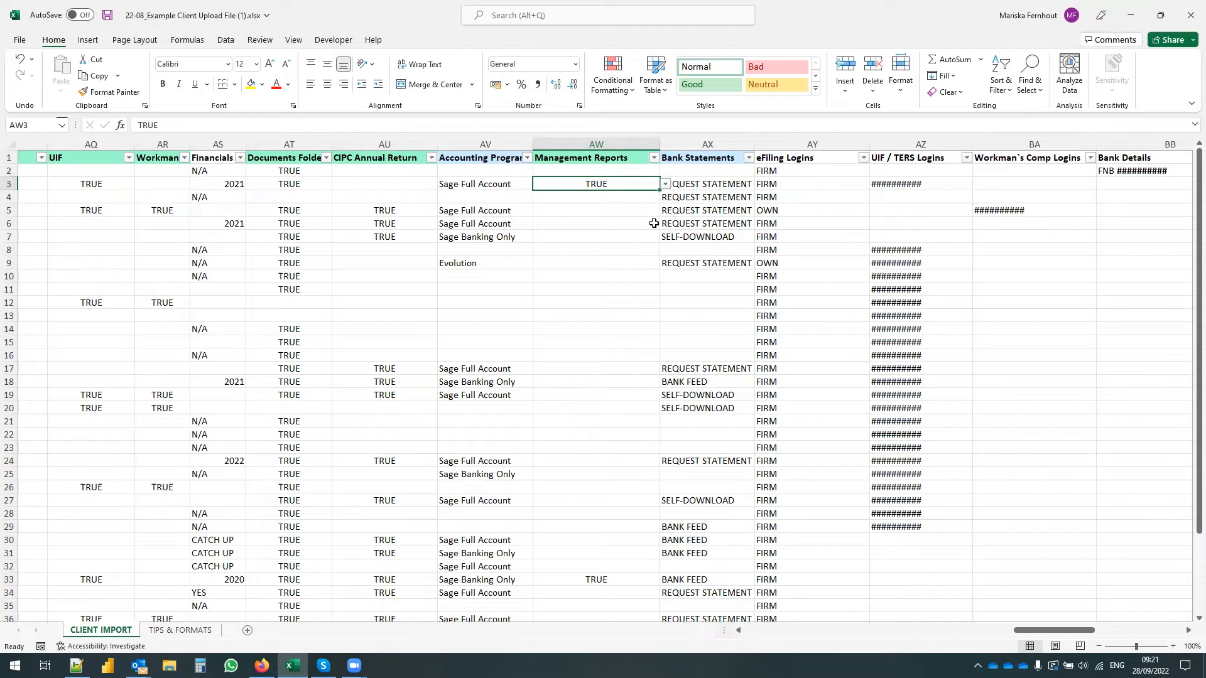
Widen the Bank Statements column to fit its entries and show the options for row 3, keeping REQUEST STATEMENT
click(691, 141)
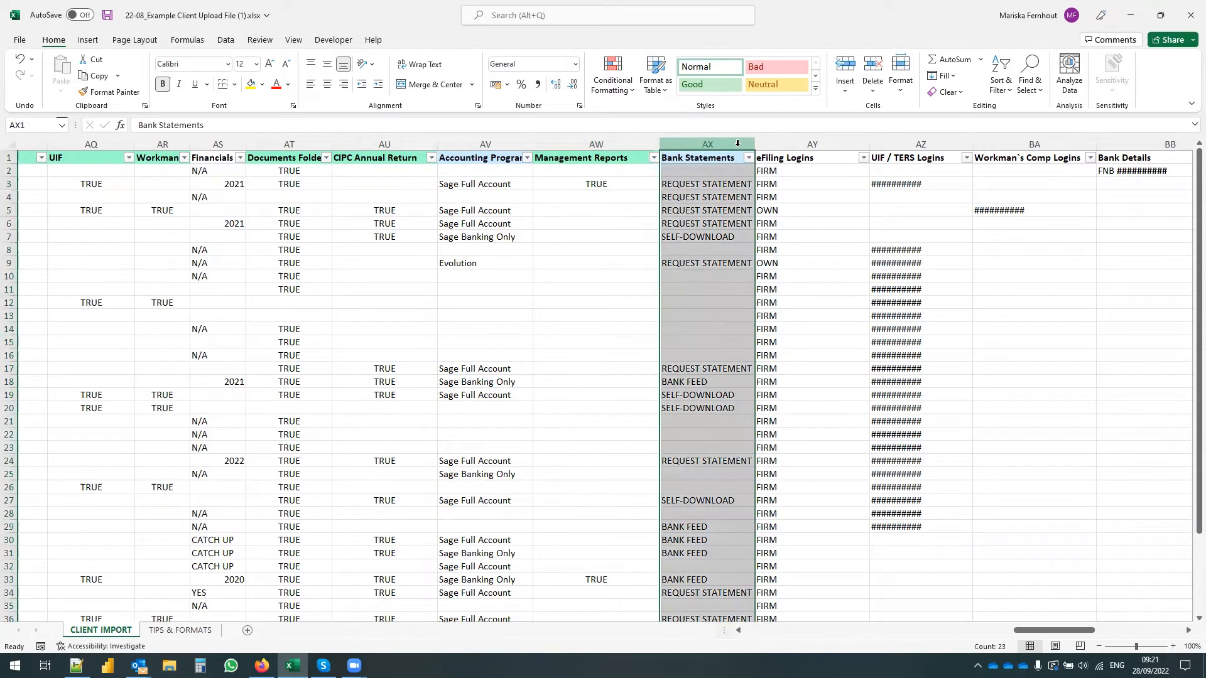
drag(755, 145, 771, 144)
click(729, 182)
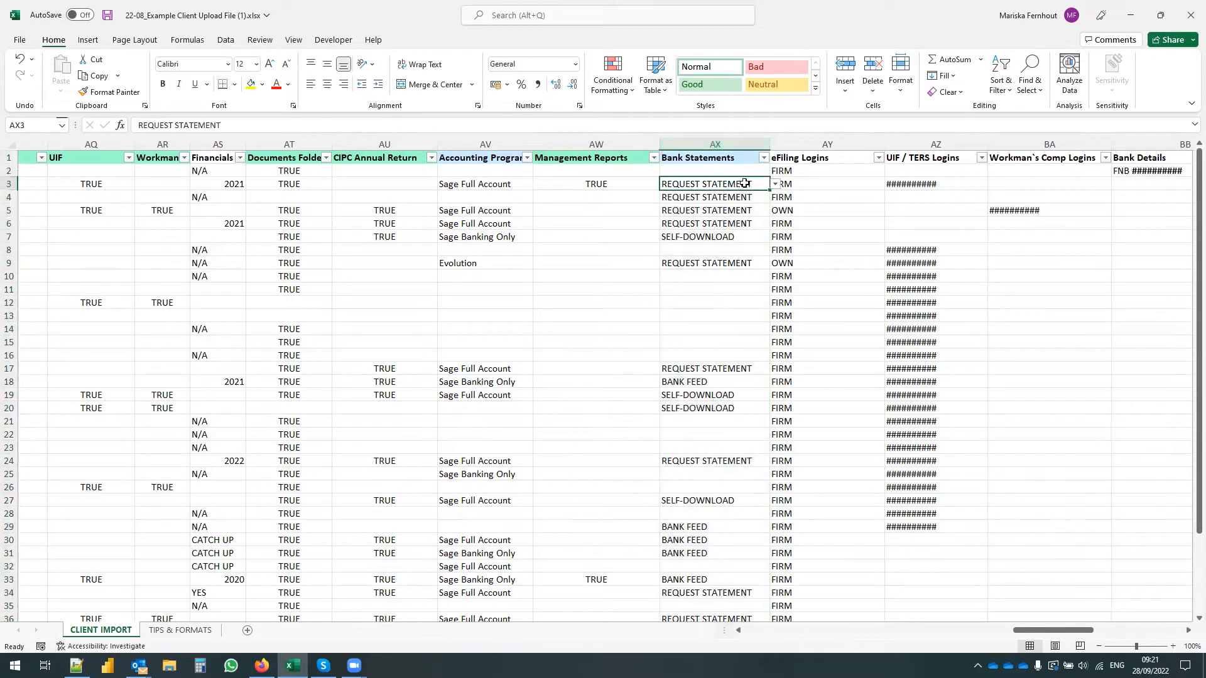
click(775, 184)
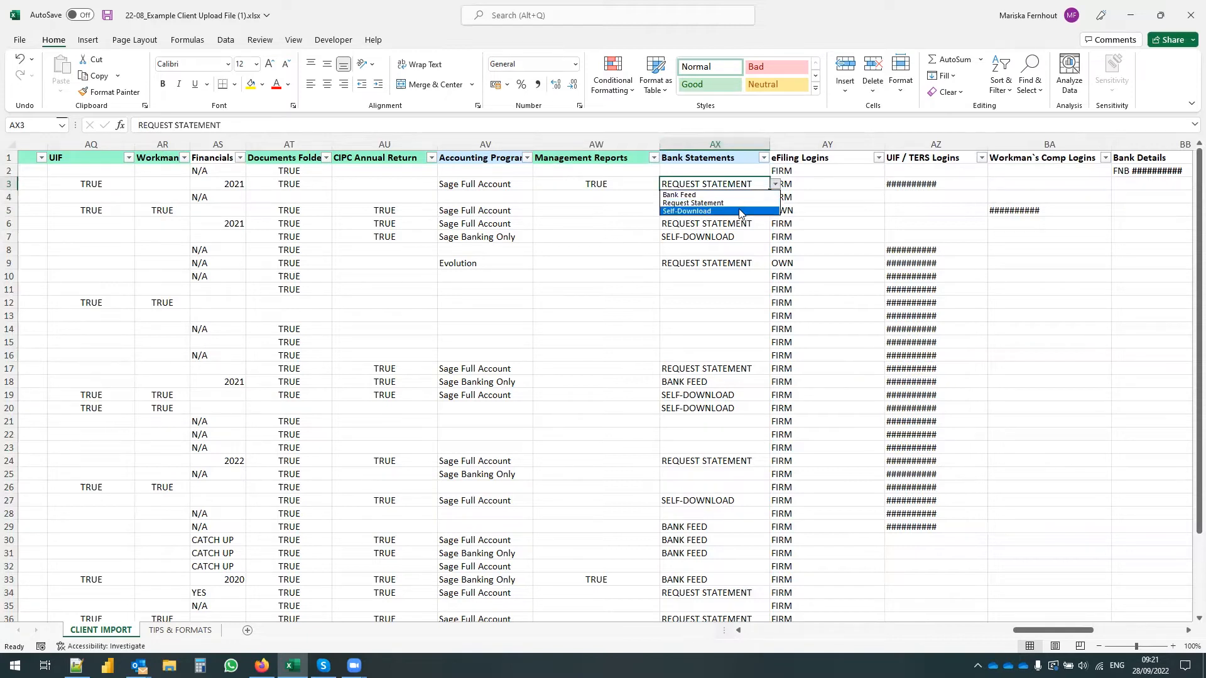
key(Escape)
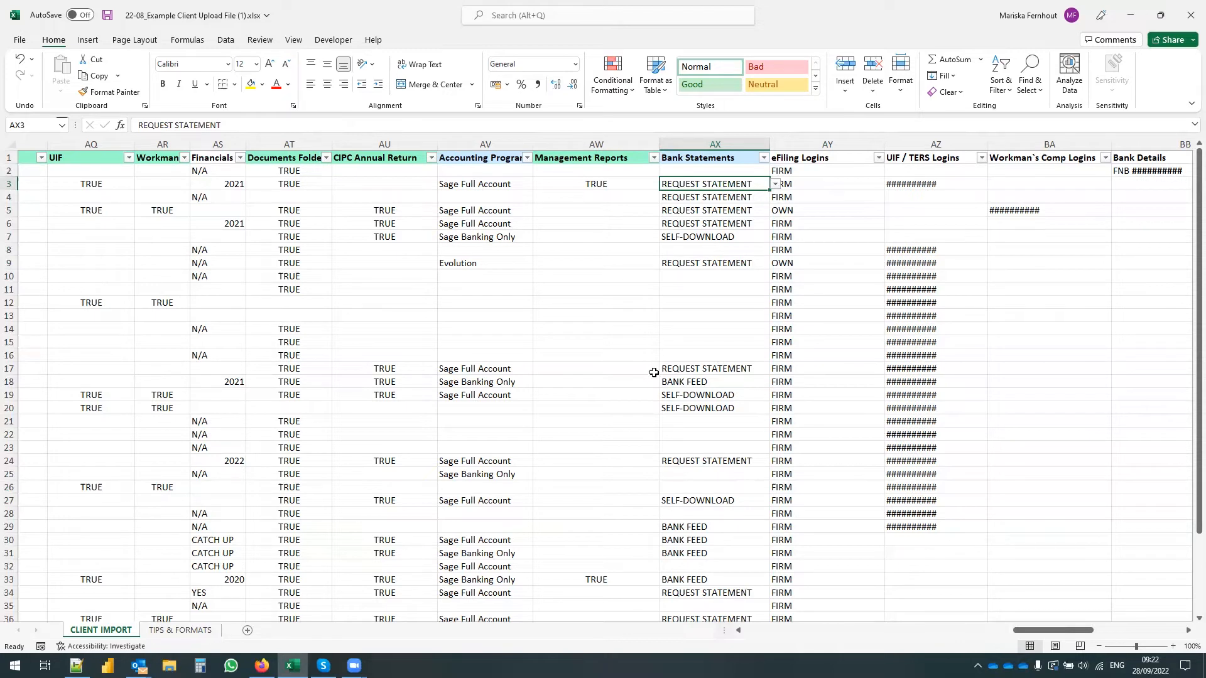
Switch to the "Request for statements" email in Outlook, examine its wording and signature, and return to the Excel sheet
click(138, 665)
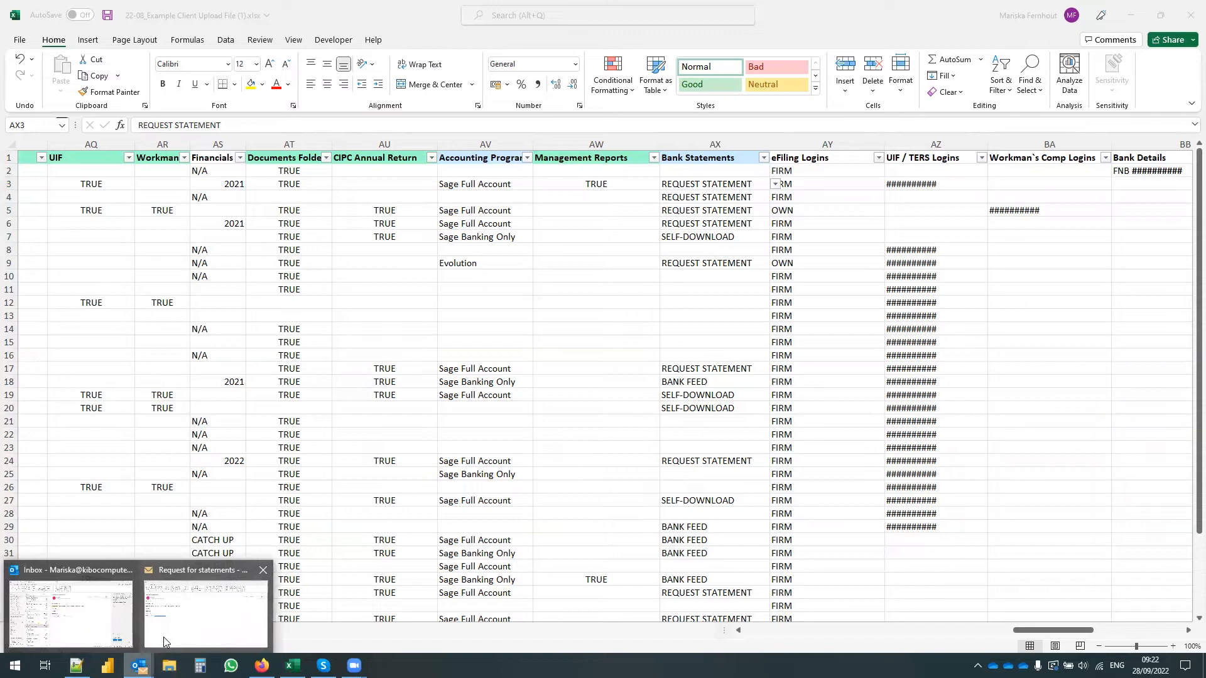
click(178, 634)
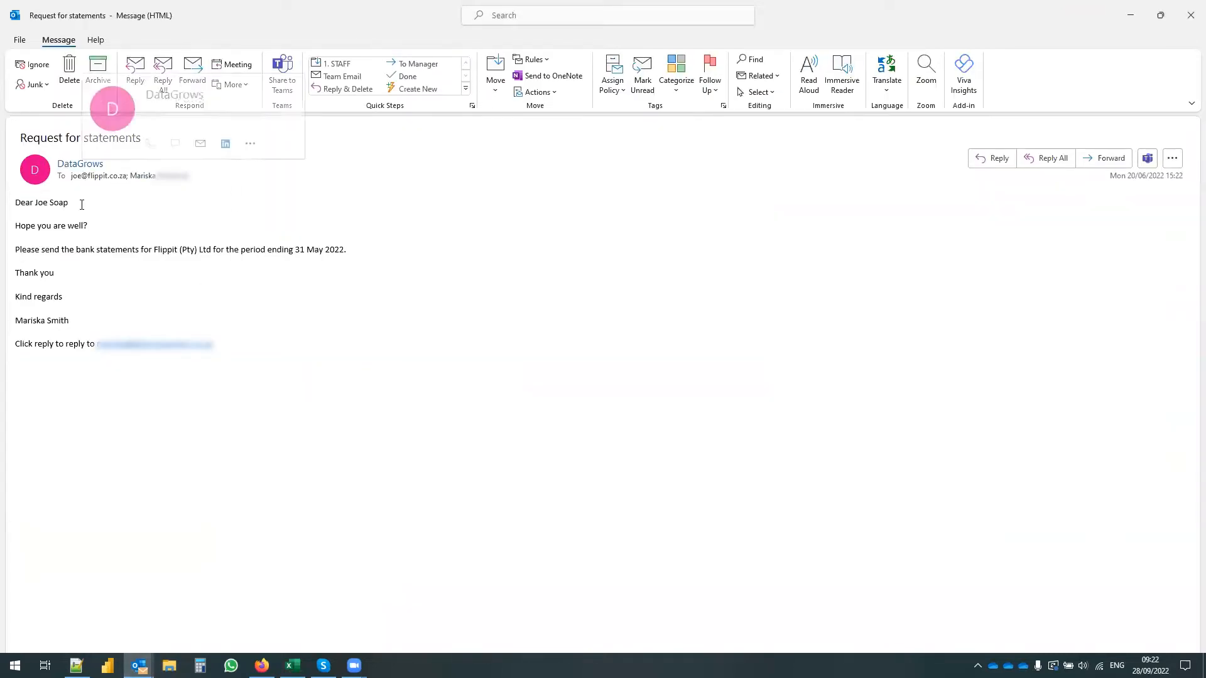
click(64, 327)
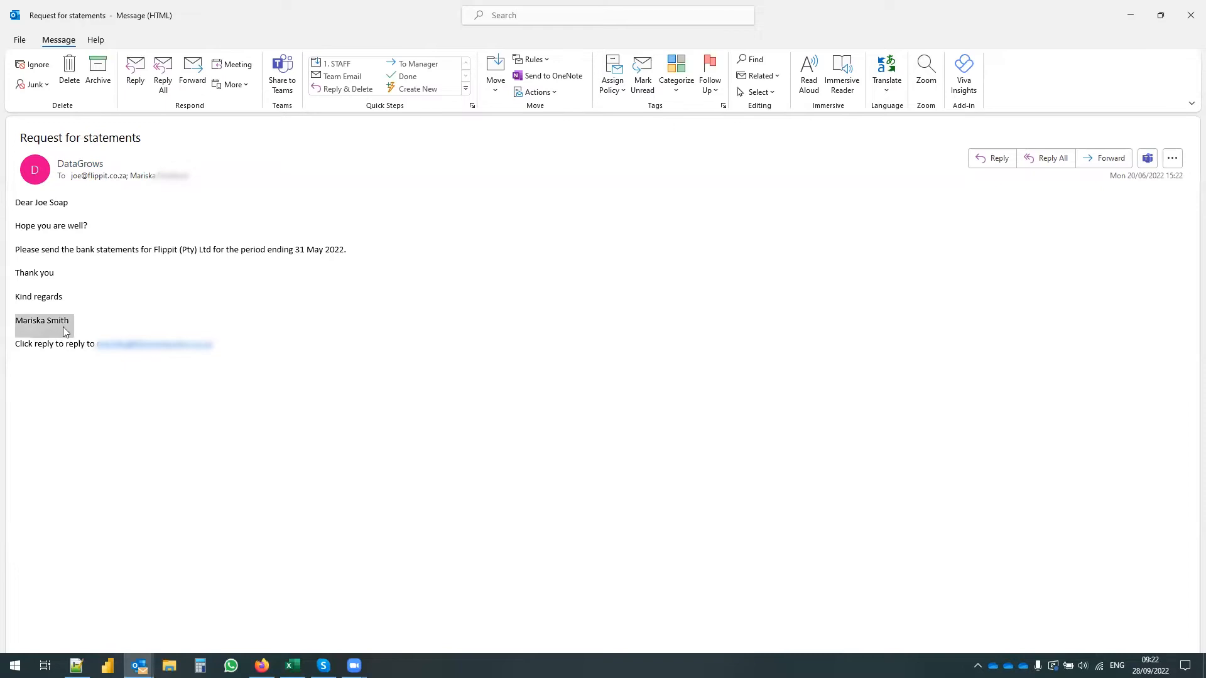
click(129, 388)
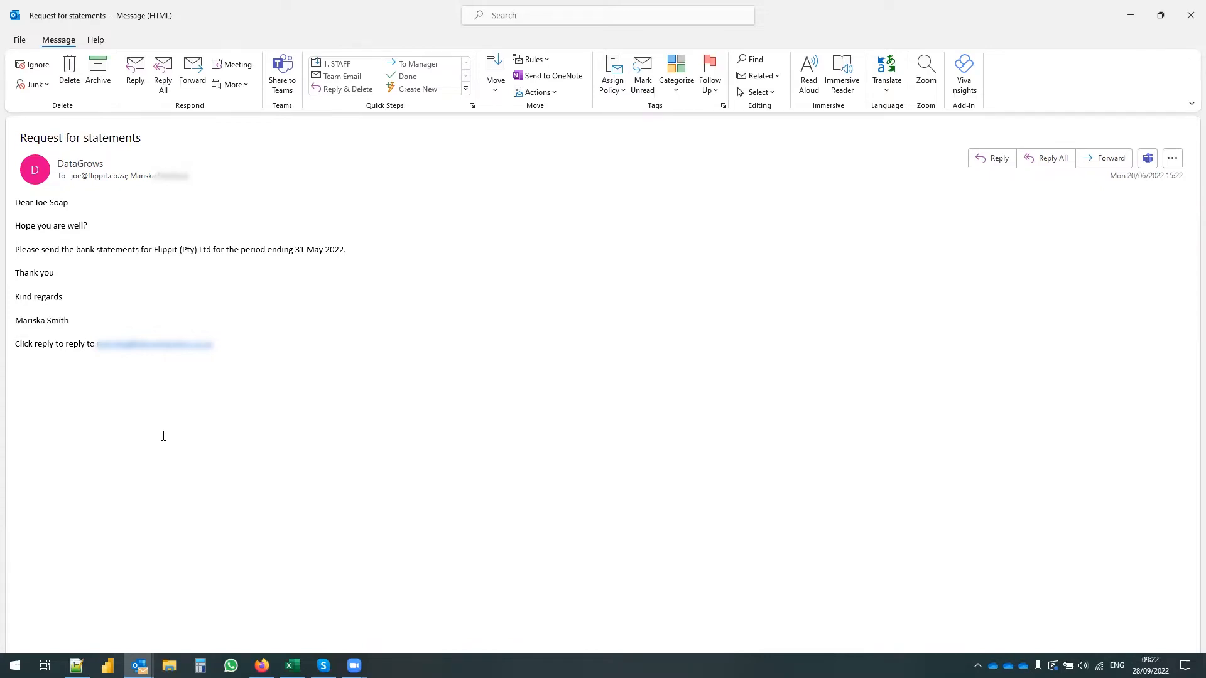
click(1131, 15)
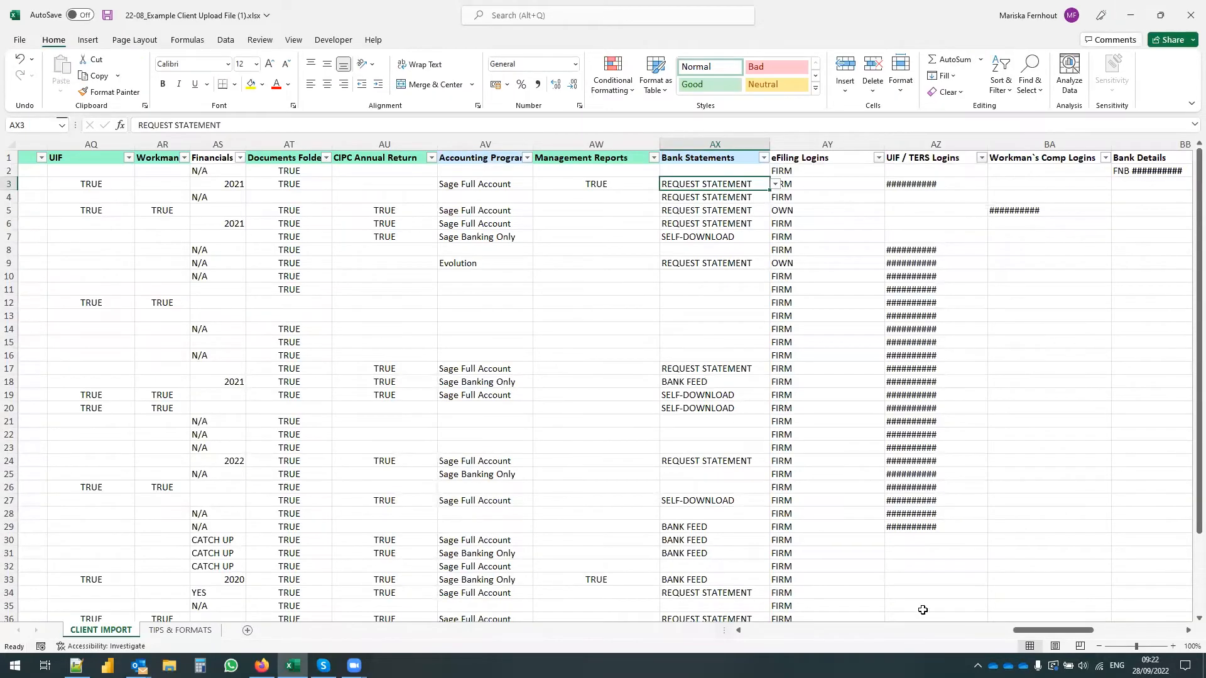
Return to the first columns and look through the client list, checking the header row and the Client Name and Rate Group entries
drag(1032, 634, 641, 642)
click(57, 214)
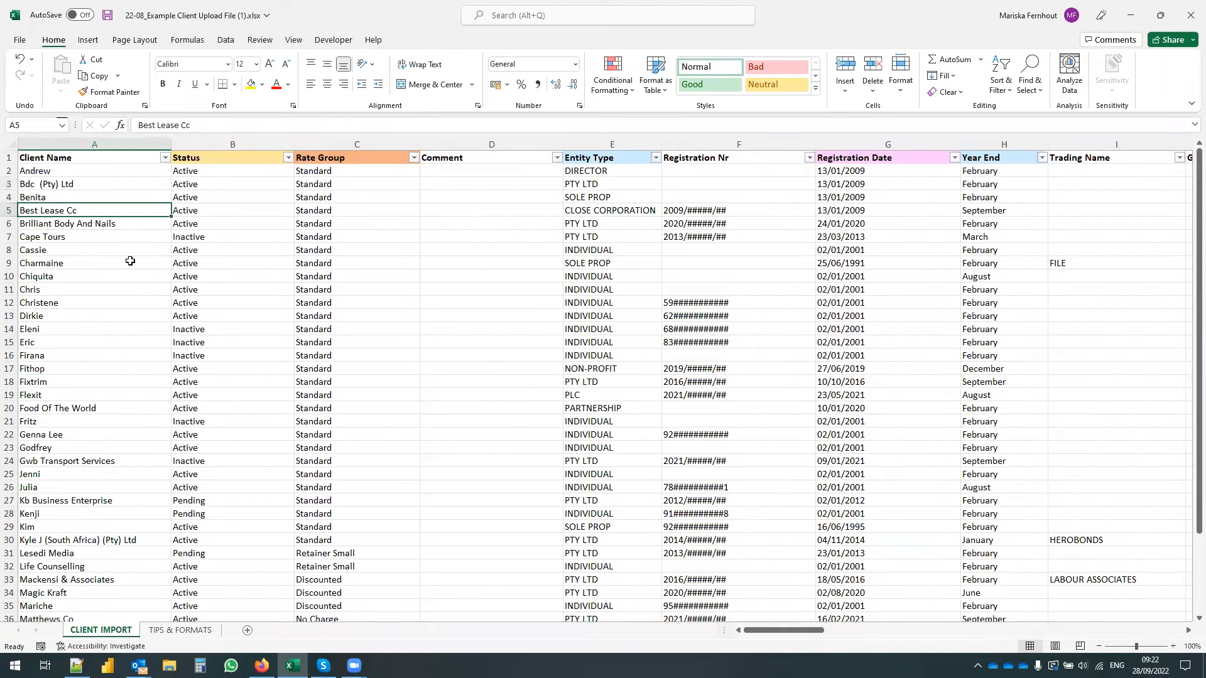
scroll(149, 373, down, 1)
scroll(10, 170, up, 1)
click(9, 158)
click(319, 365)
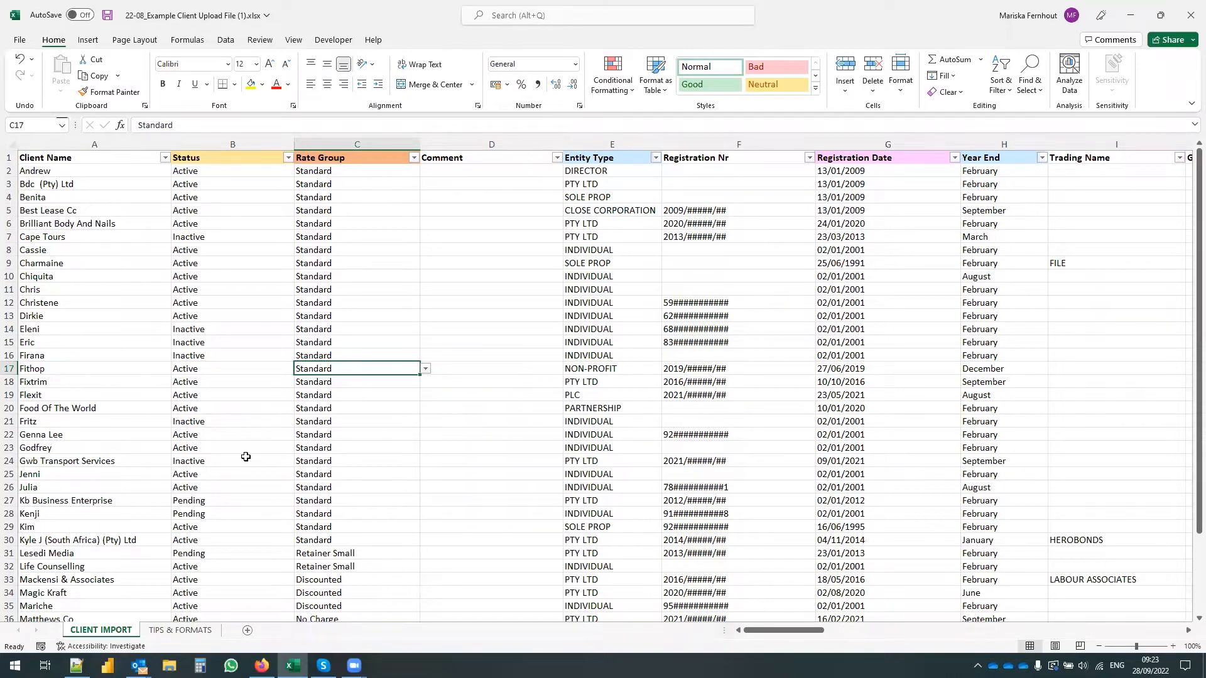
scroll(243, 460, down, 4)
scroll(243, 460, up, 4)
click(75, 381)
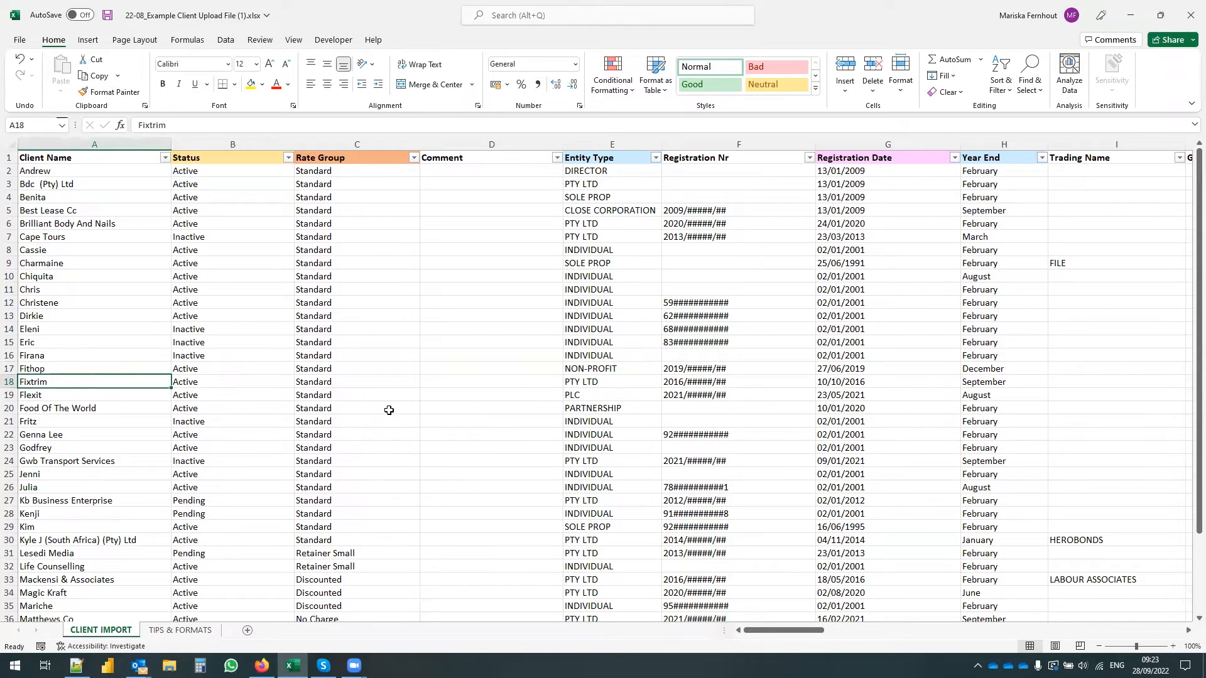
scroll(89, 532, down, 1)
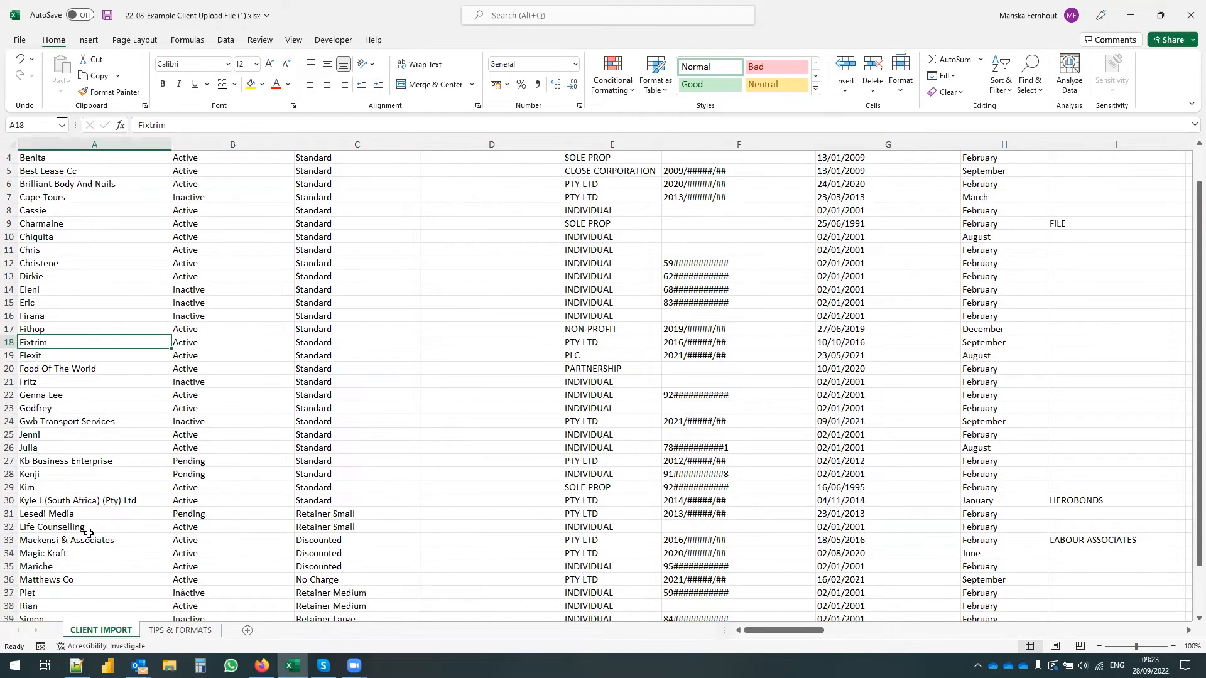
scroll(89, 532, up, 1)
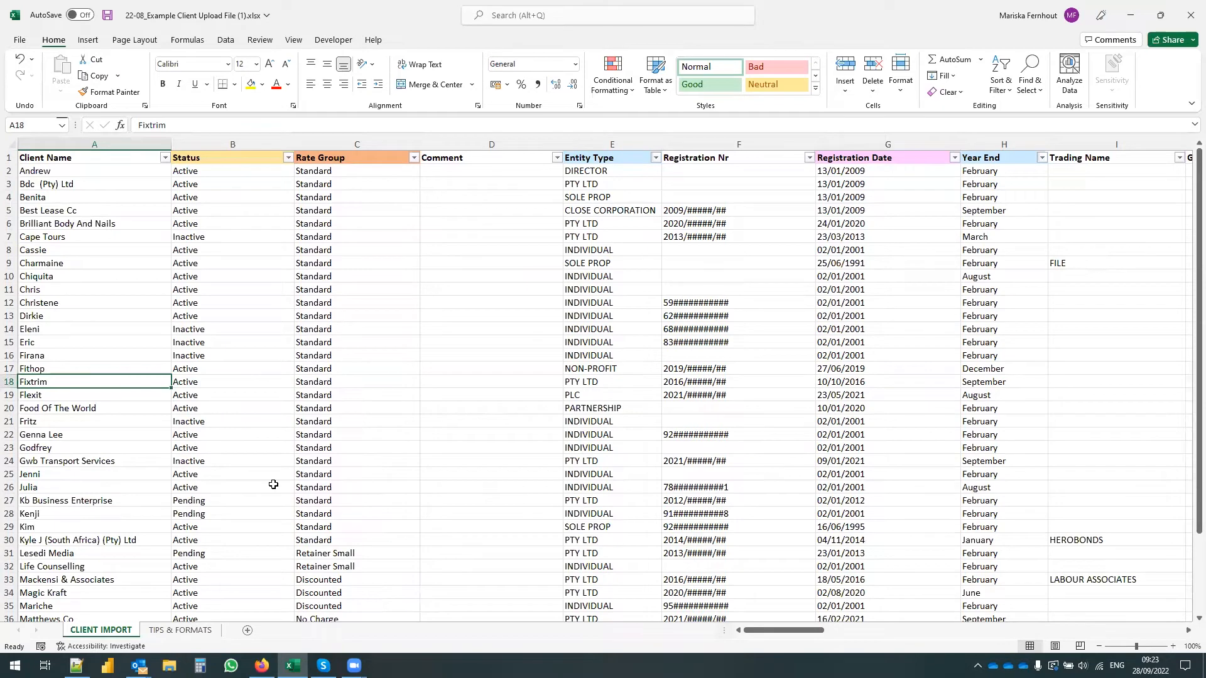
Look over the status, rate group and contact number columns, save the client upload workbook, and close it
click(253, 502)
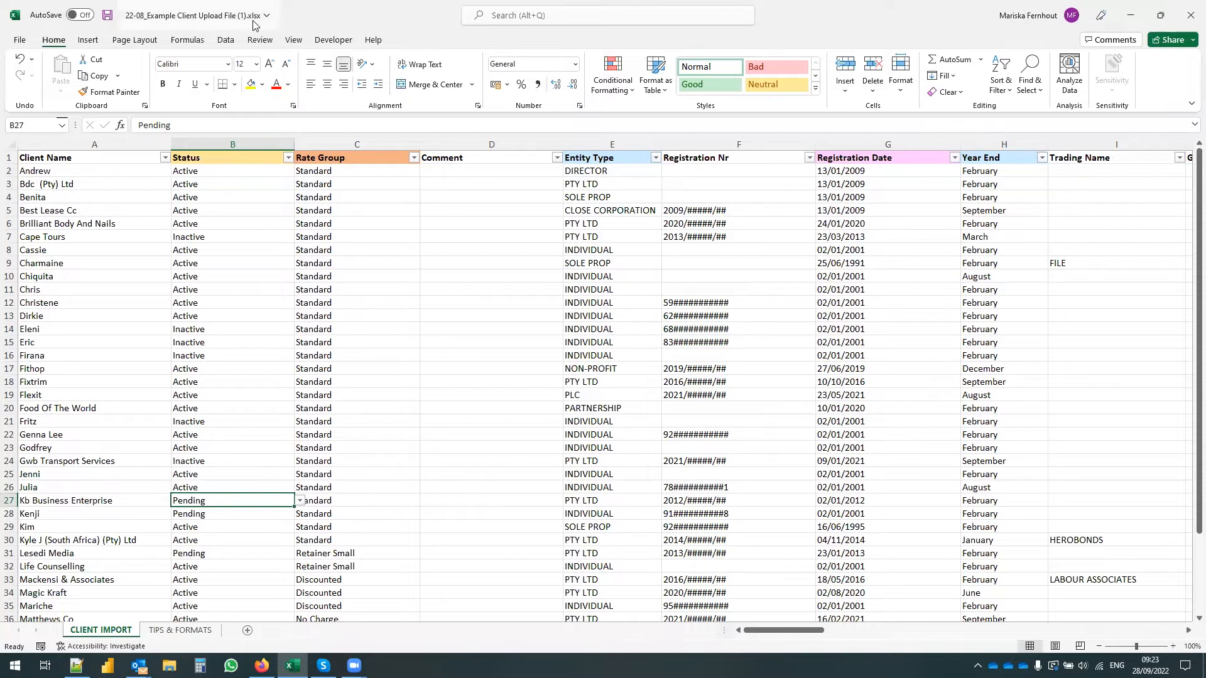
click(365, 184)
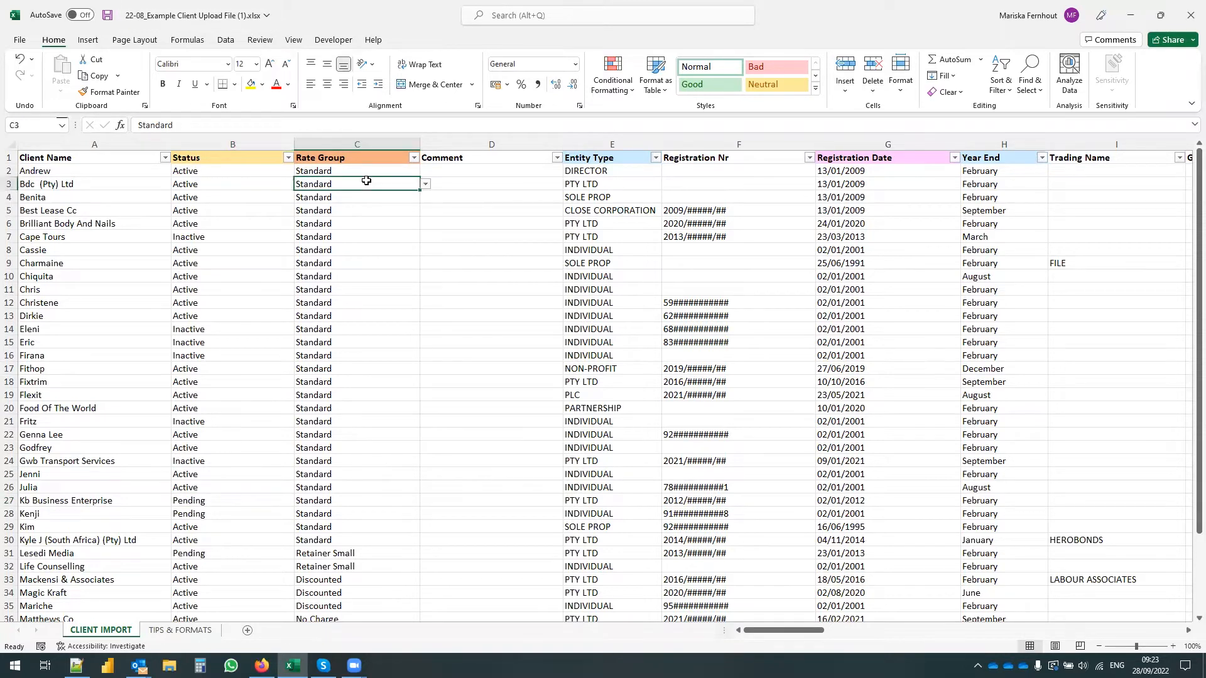
drag(776, 633, 814, 632)
click(830, 172)
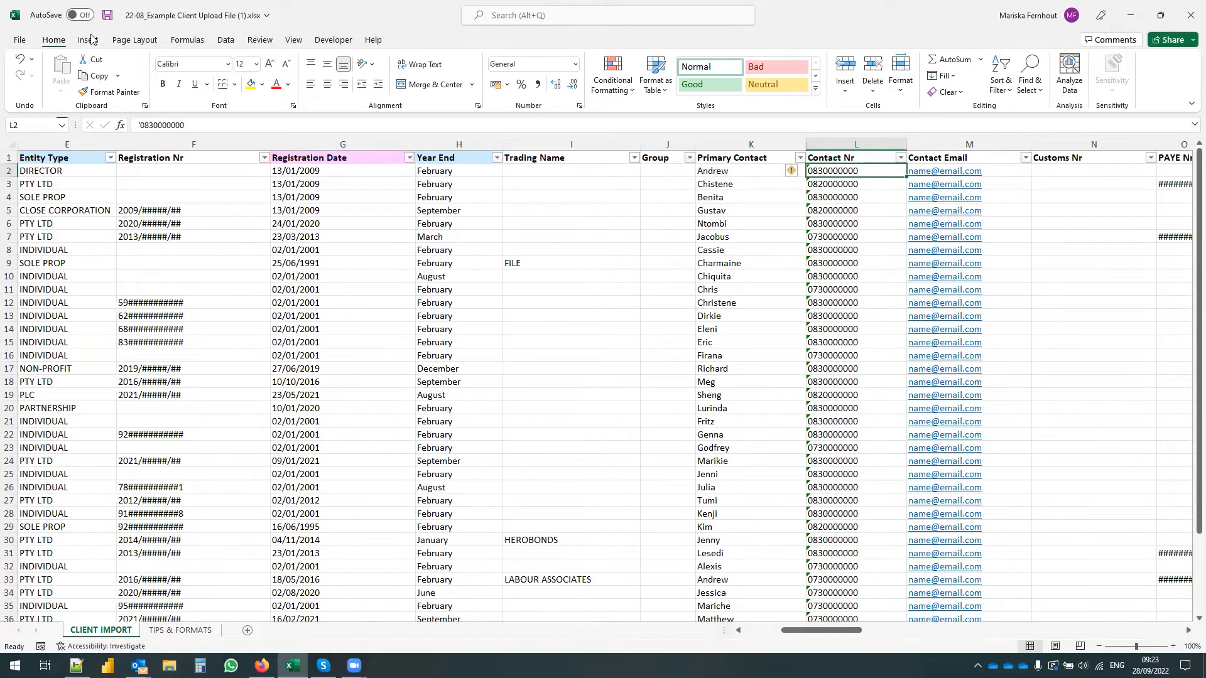
click(107, 15)
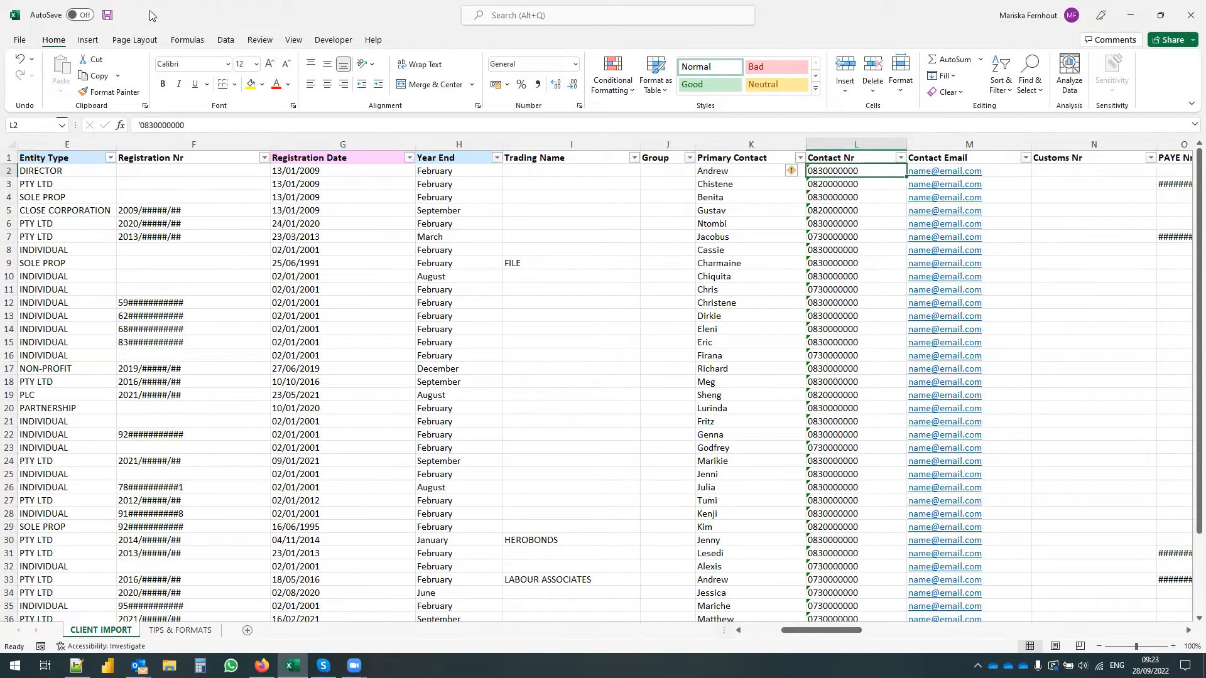
click(1189, 19)
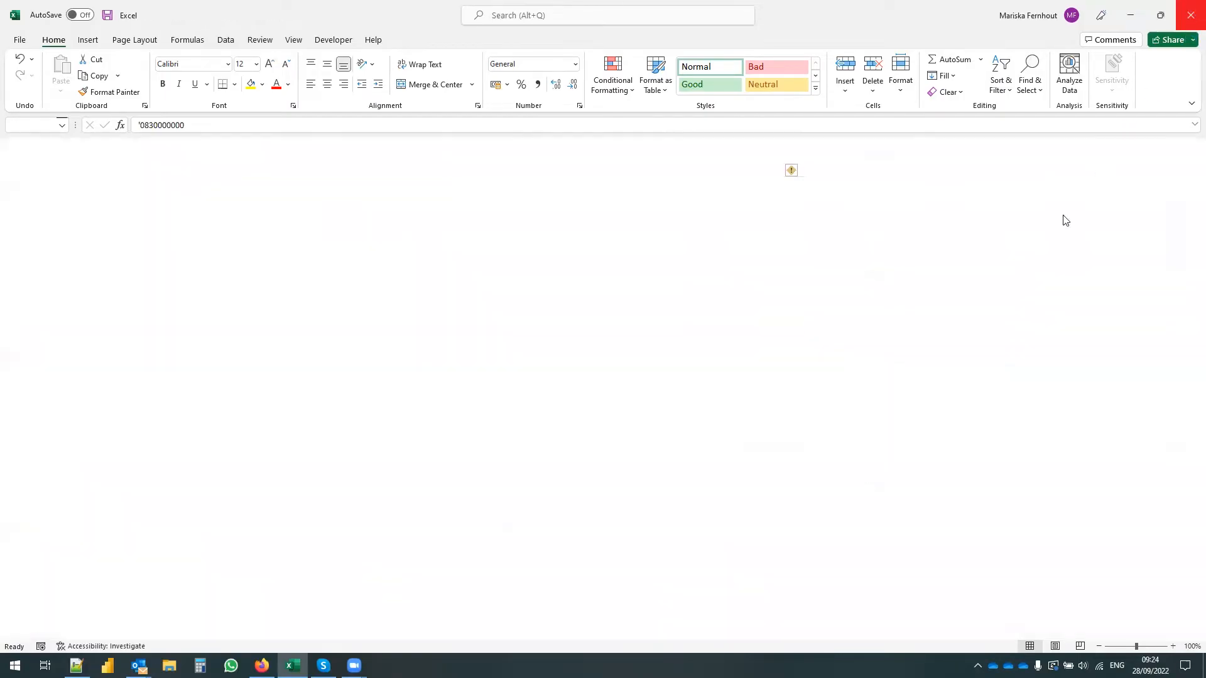
Switch to the Accounting CRM in Firefox and create a Data Upload record dated 28 September 2022, 09:24 AM with status Submit
click(261, 665)
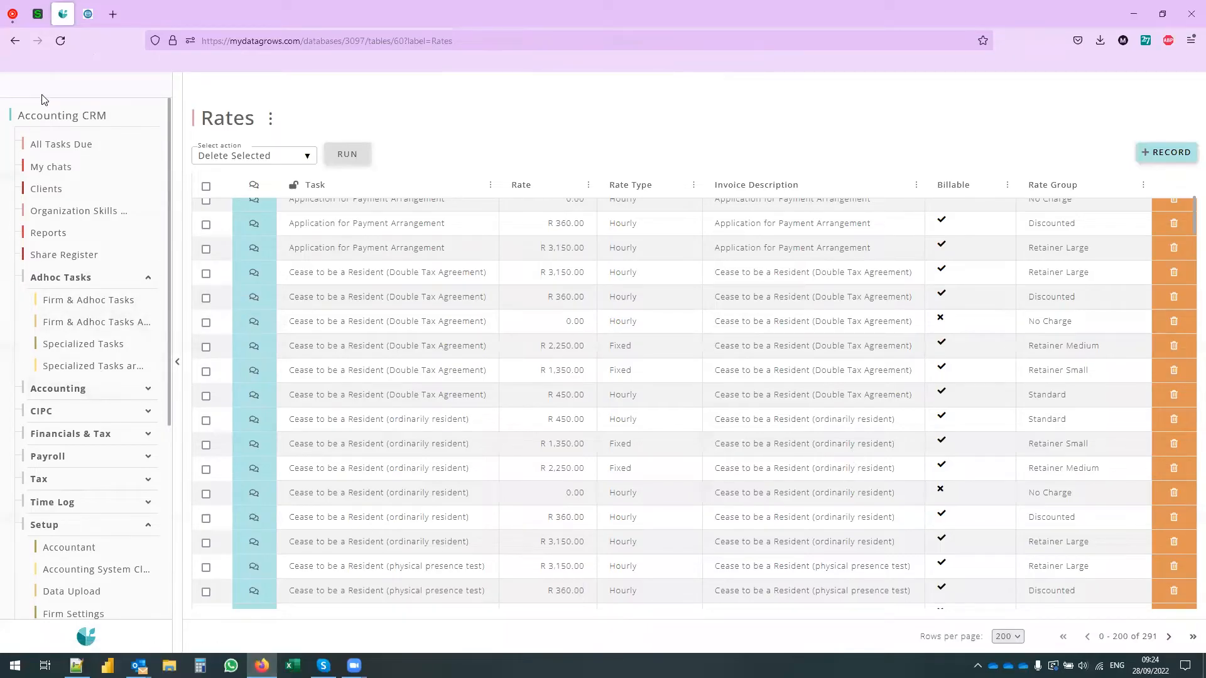
scroll(88, 464, down, 3)
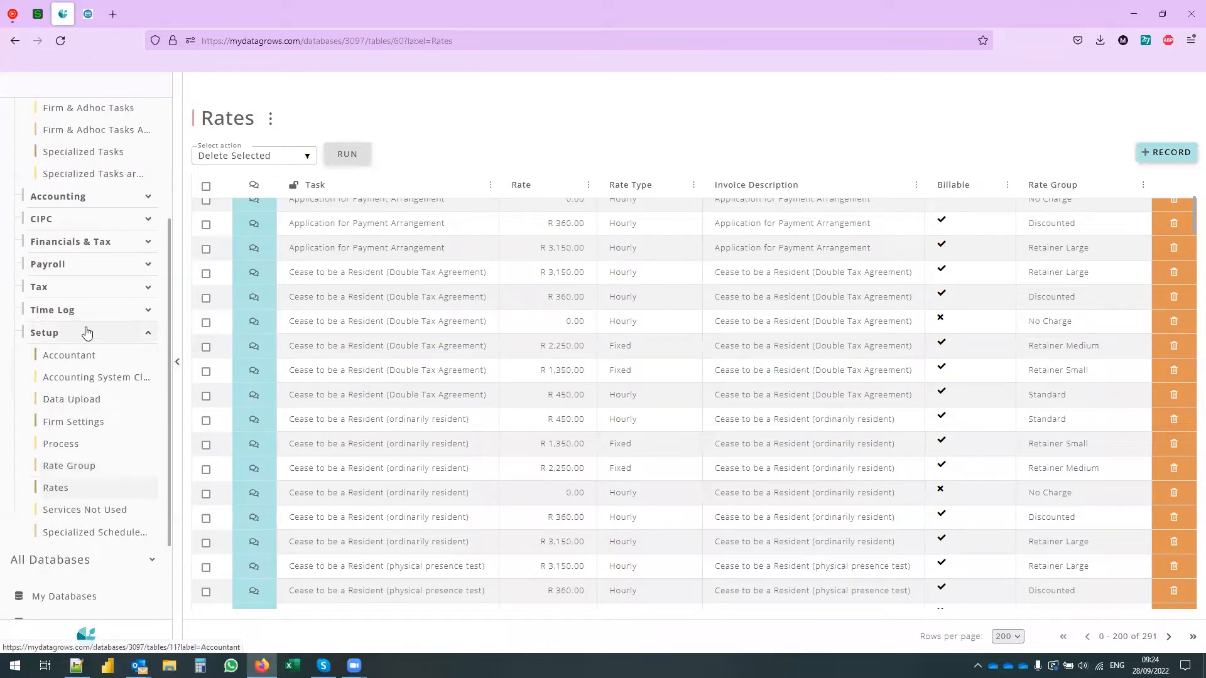
click(59, 400)
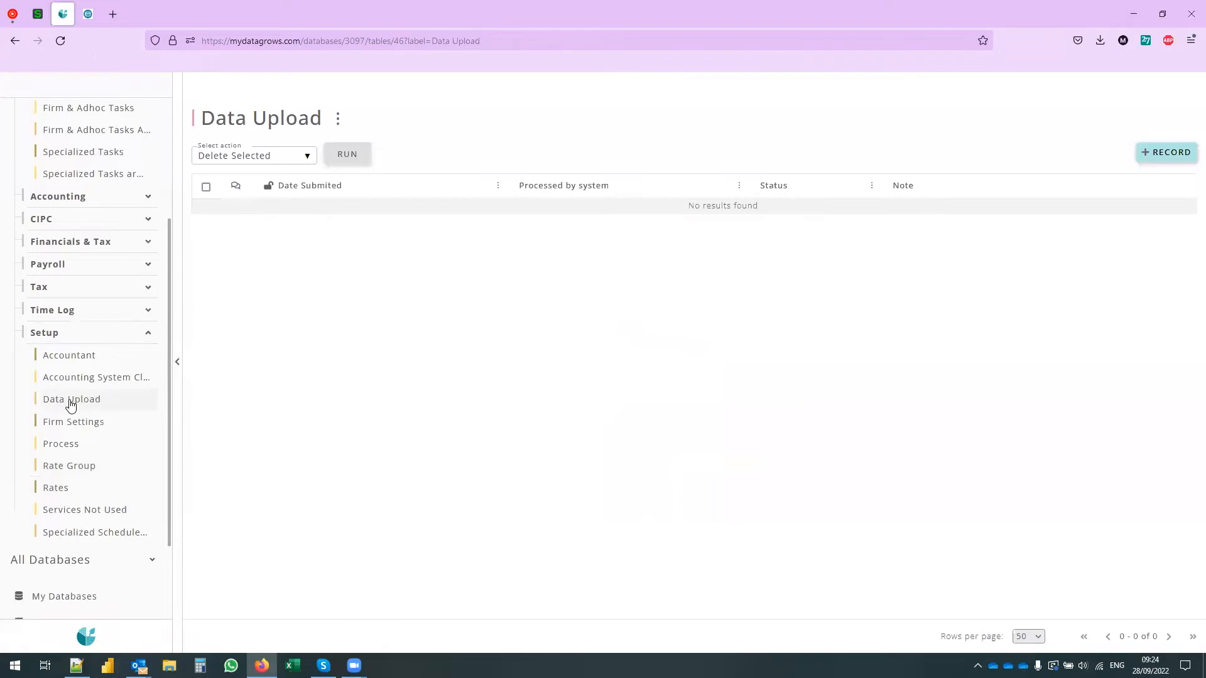
click(1160, 157)
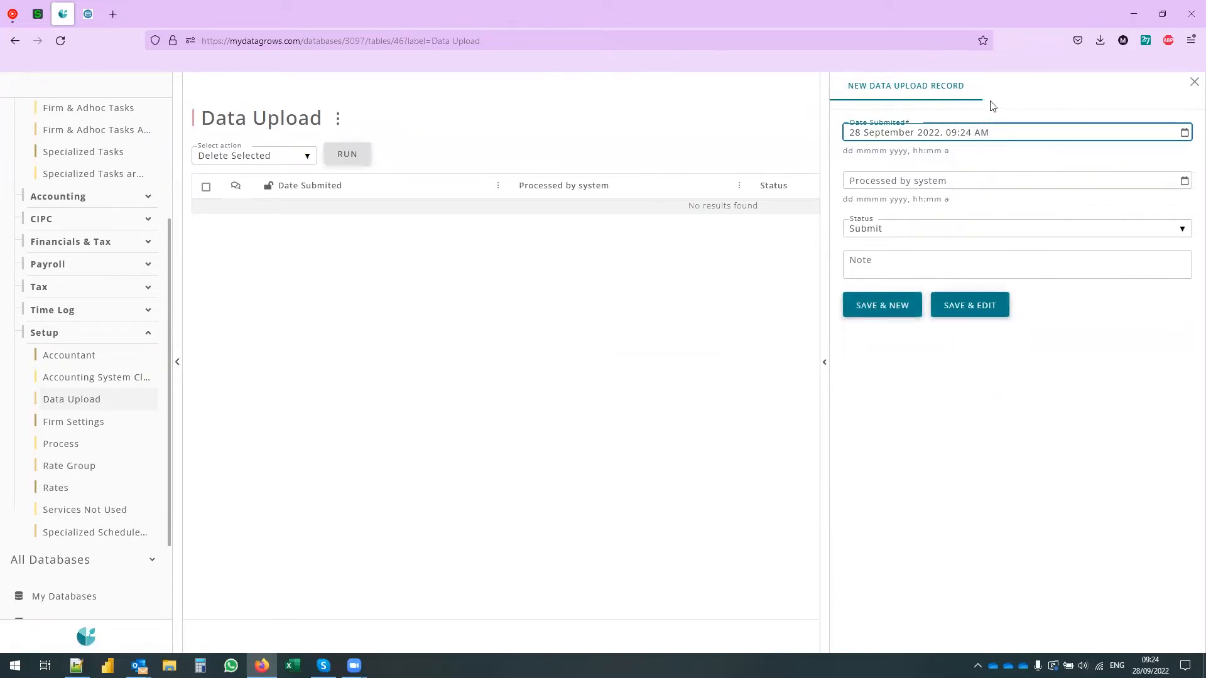
click(971, 306)
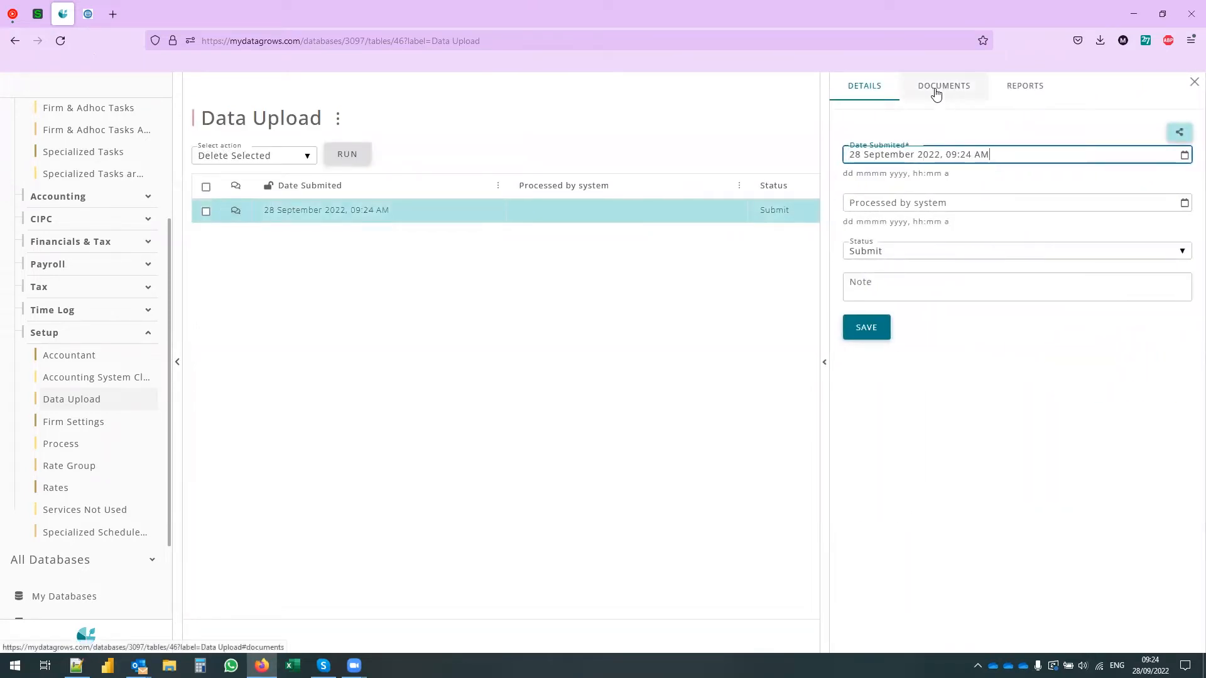
Attach the file 22-08_Example Client Upload File (1).xlsx from the DEMO folder to the new upload record's documents
click(936, 89)
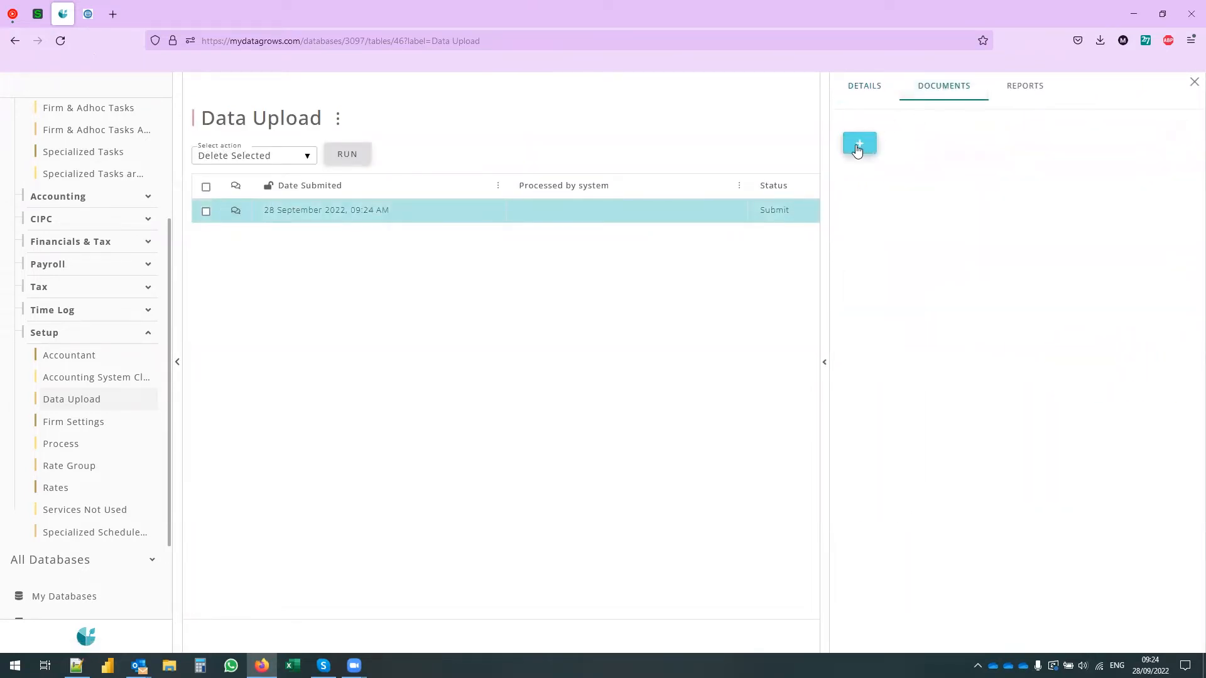
click(857, 144)
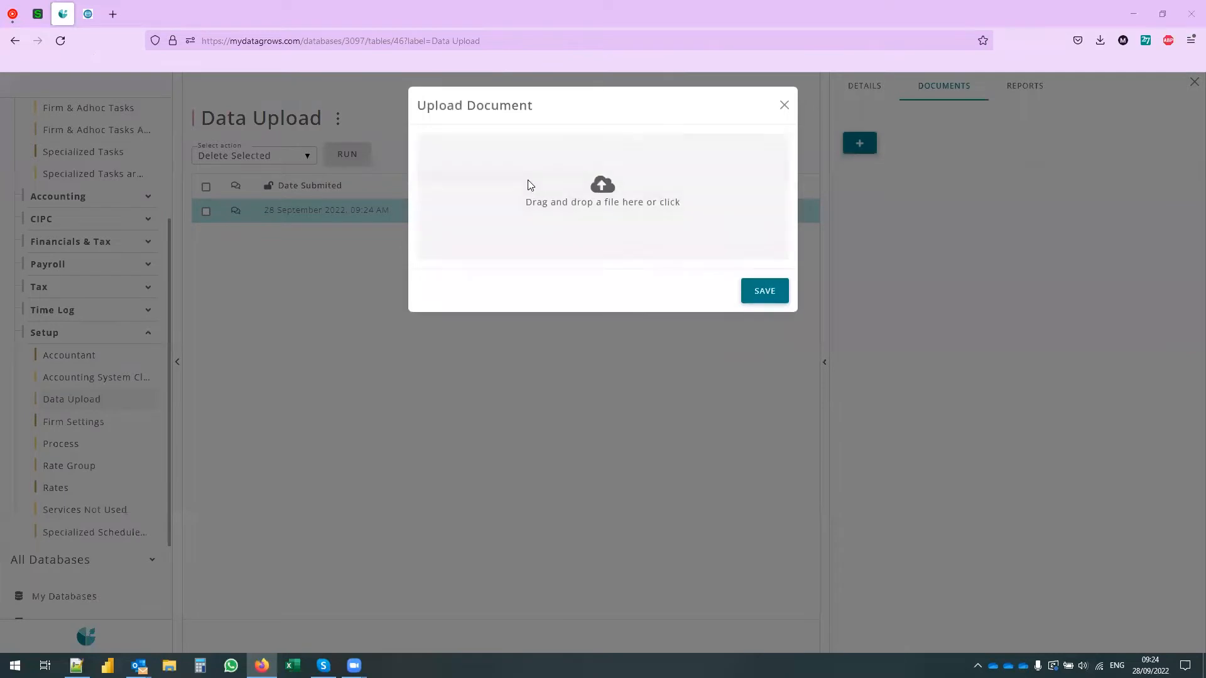
click(529, 185)
click(235, 95)
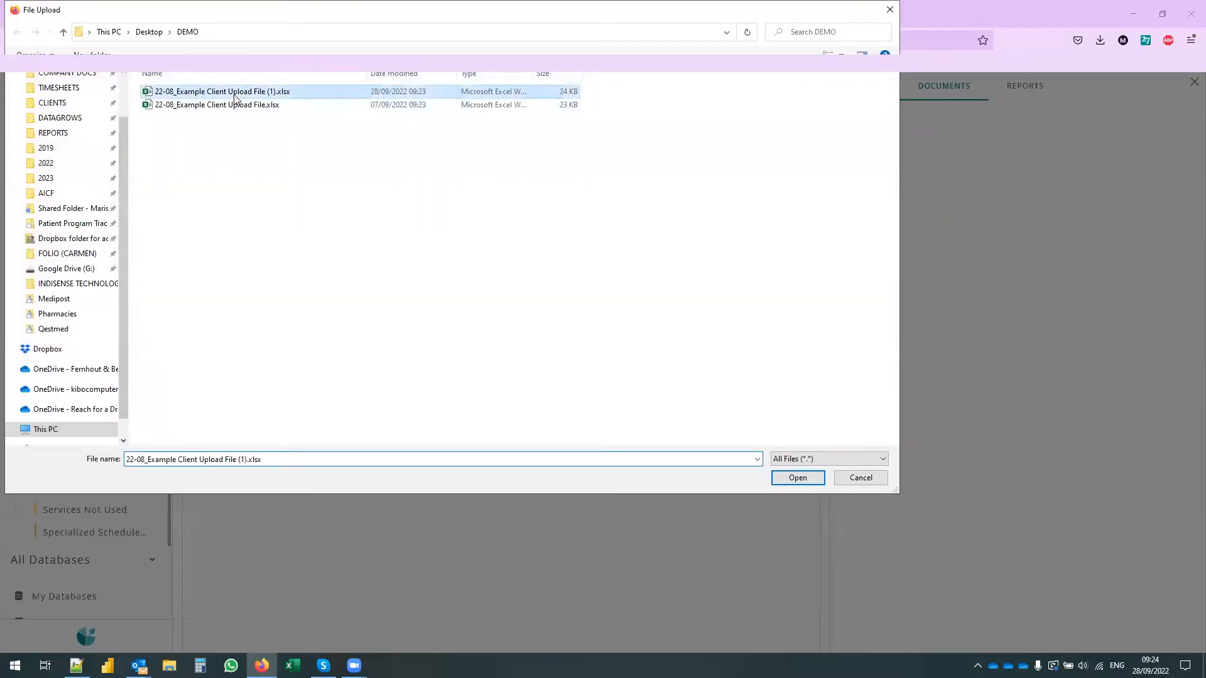
click(793, 483)
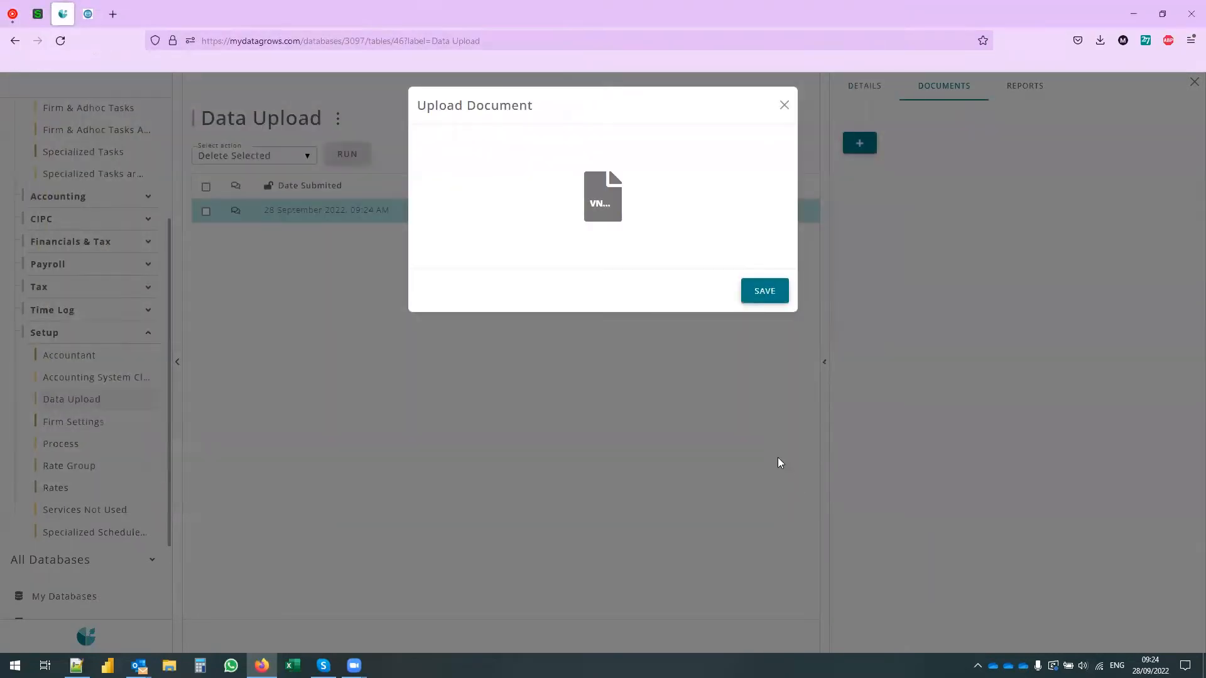
click(777, 294)
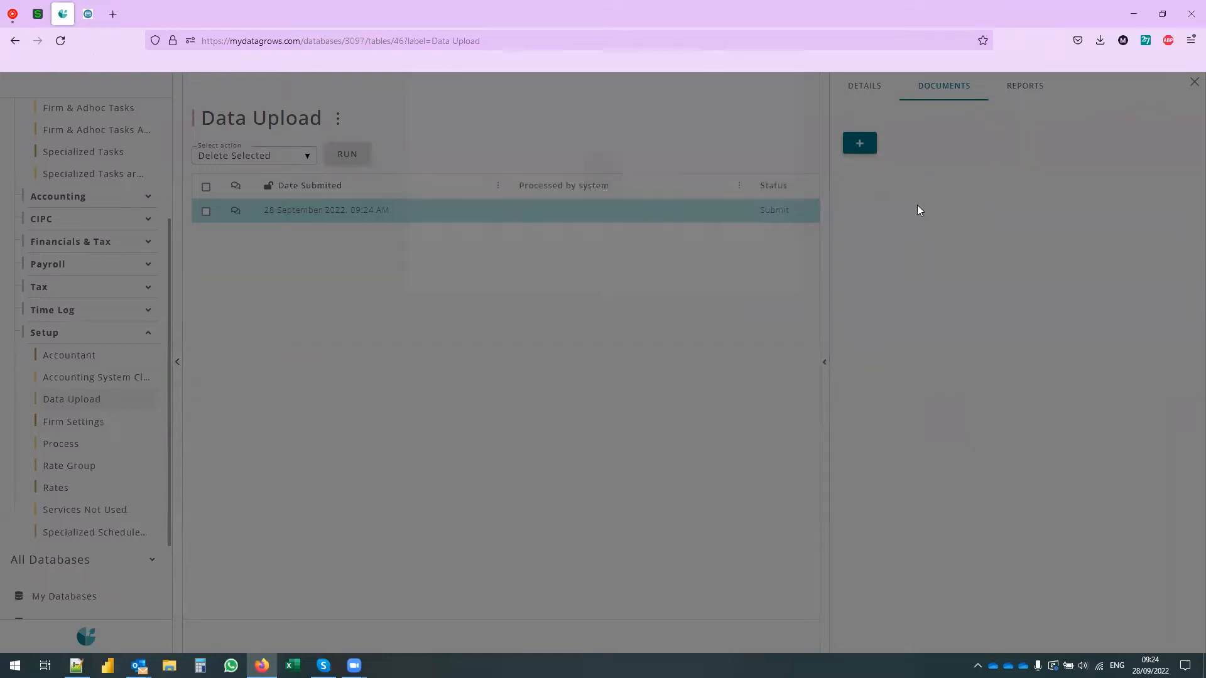
Save the upload record's details and reload the Data Upload list to check the import's processing status and note
click(855, 92)
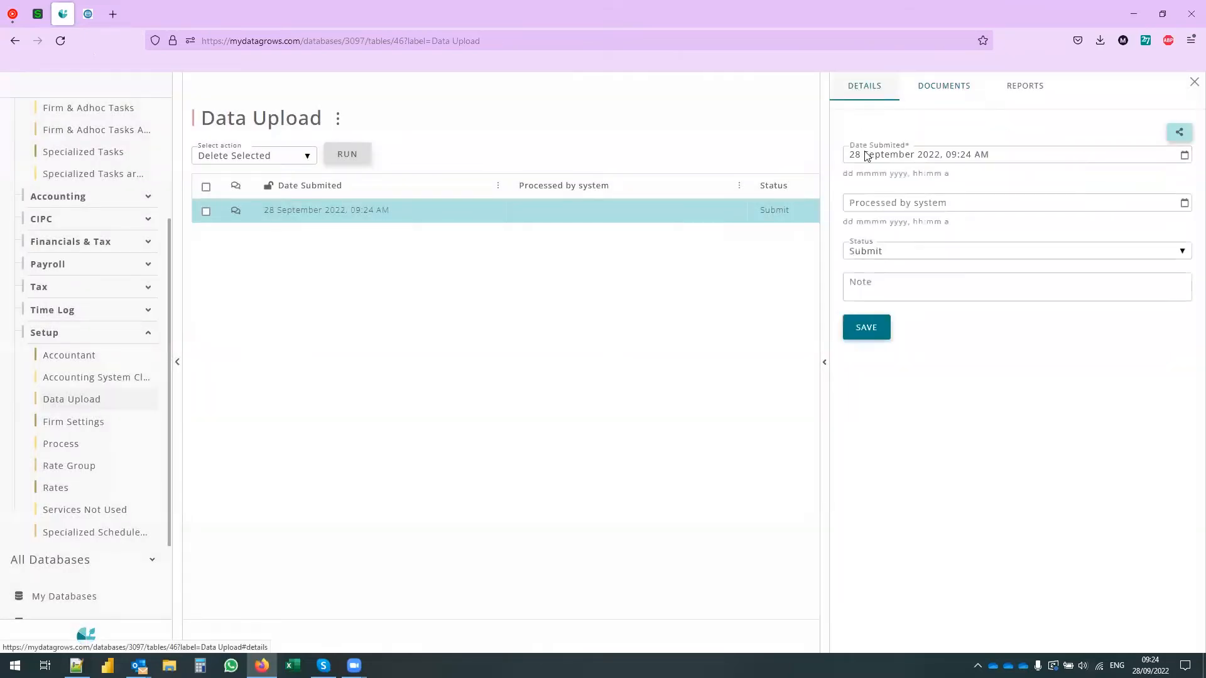
click(867, 329)
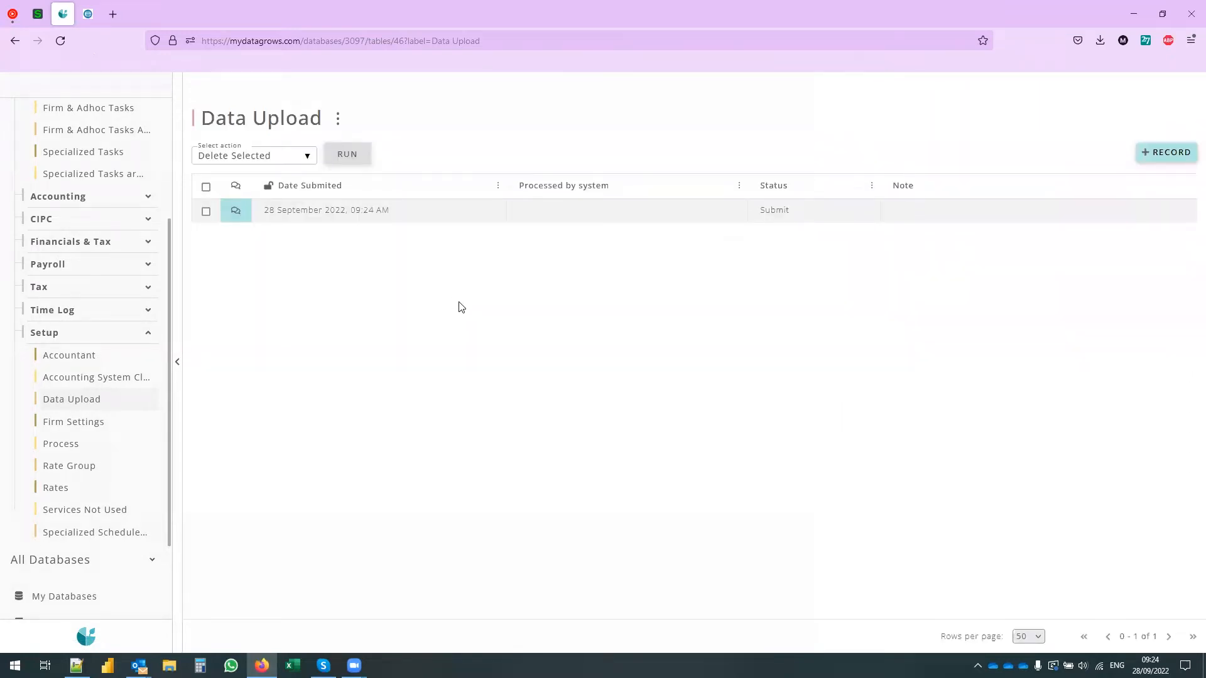
click(52, 402)
click(71, 402)
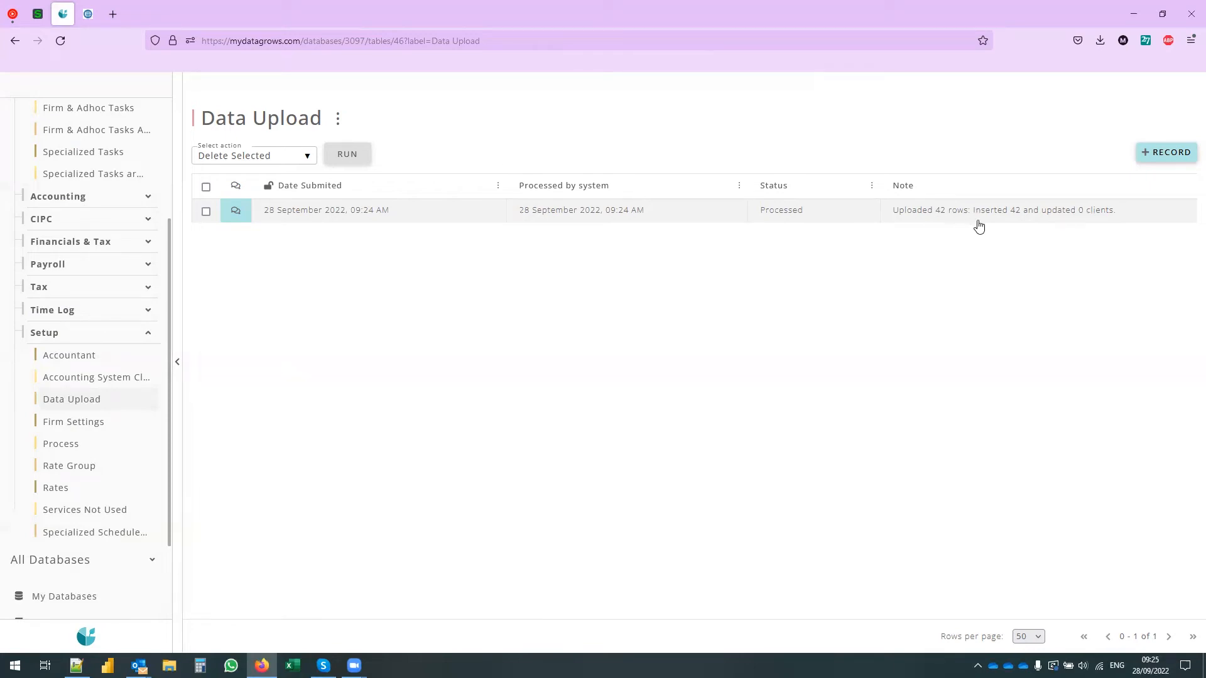
Open the Clients table and check the imported client total and the VAT, payroll, tax and financials columns
scroll(97, 315, up, 3)
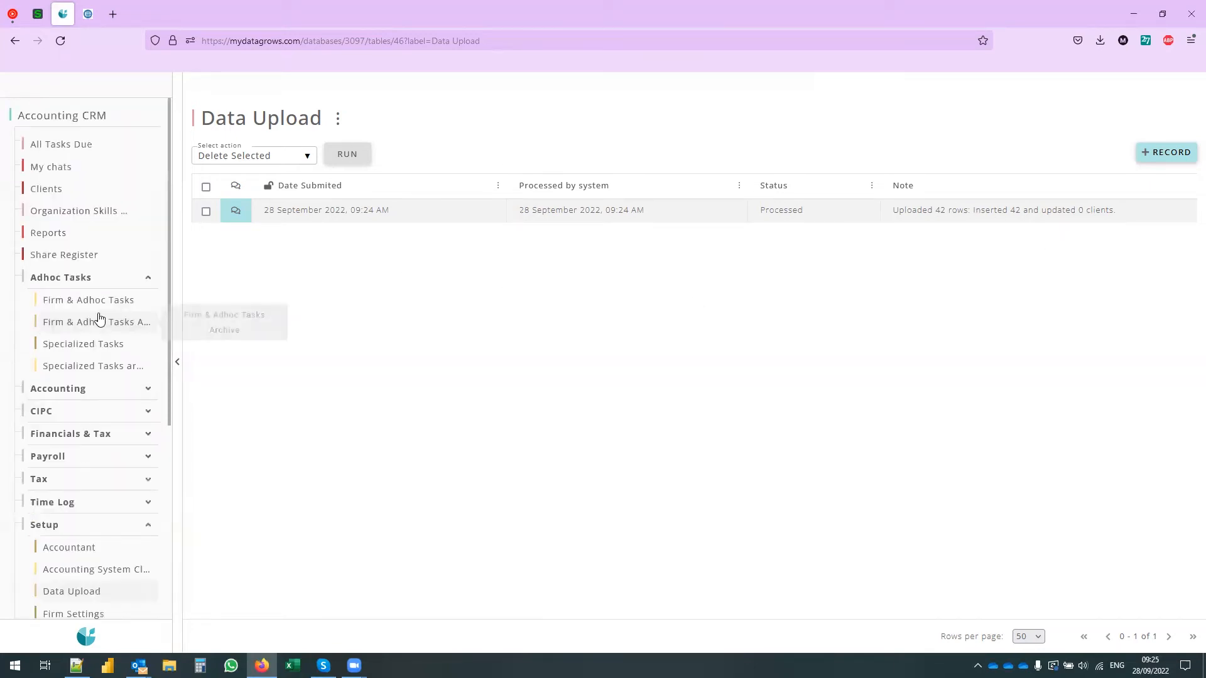
click(57, 195)
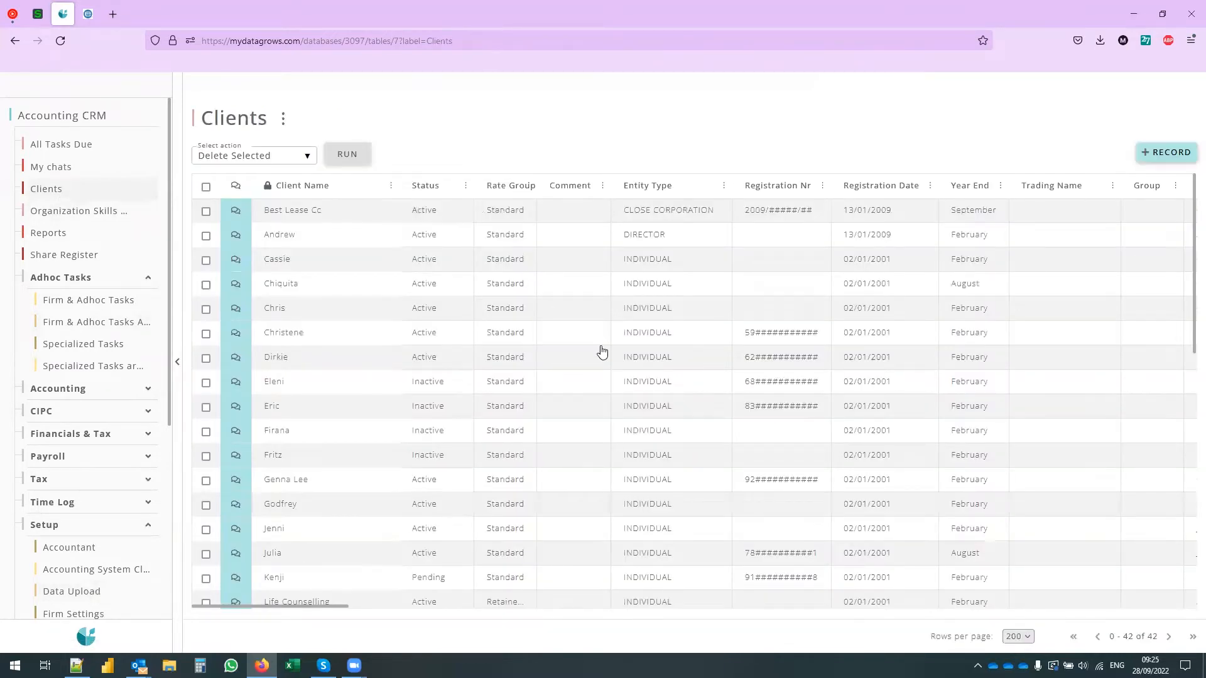
drag(1123, 637, 1134, 636)
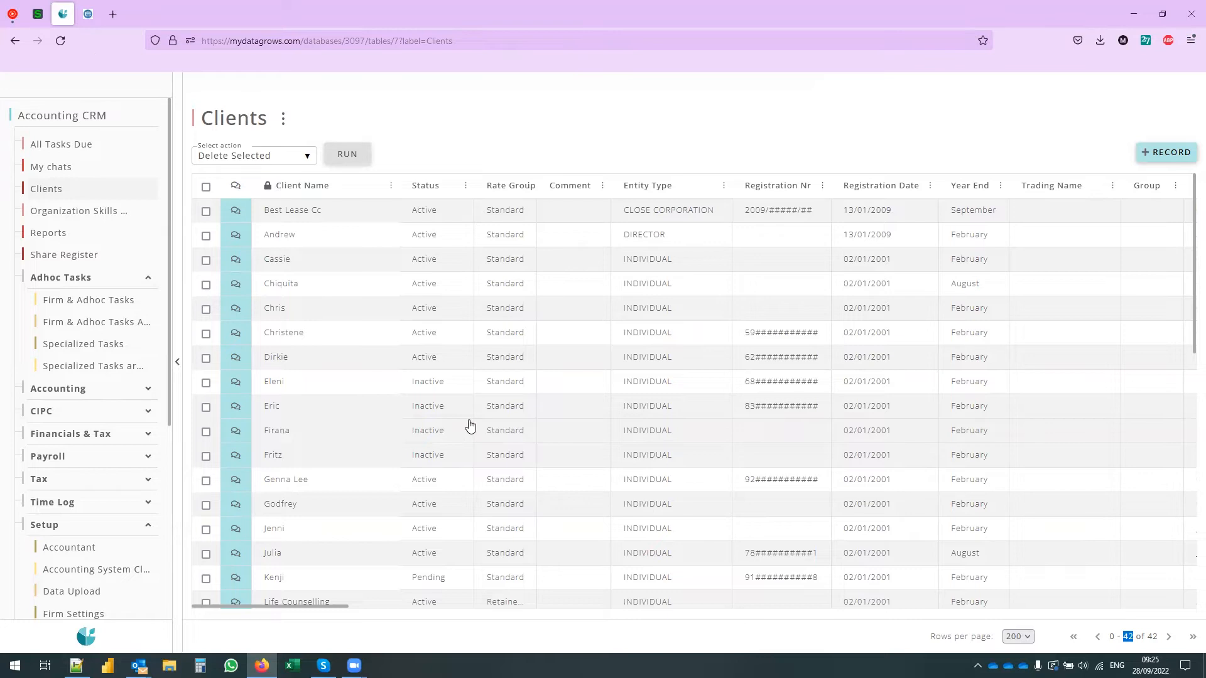
drag(247, 604, 651, 620)
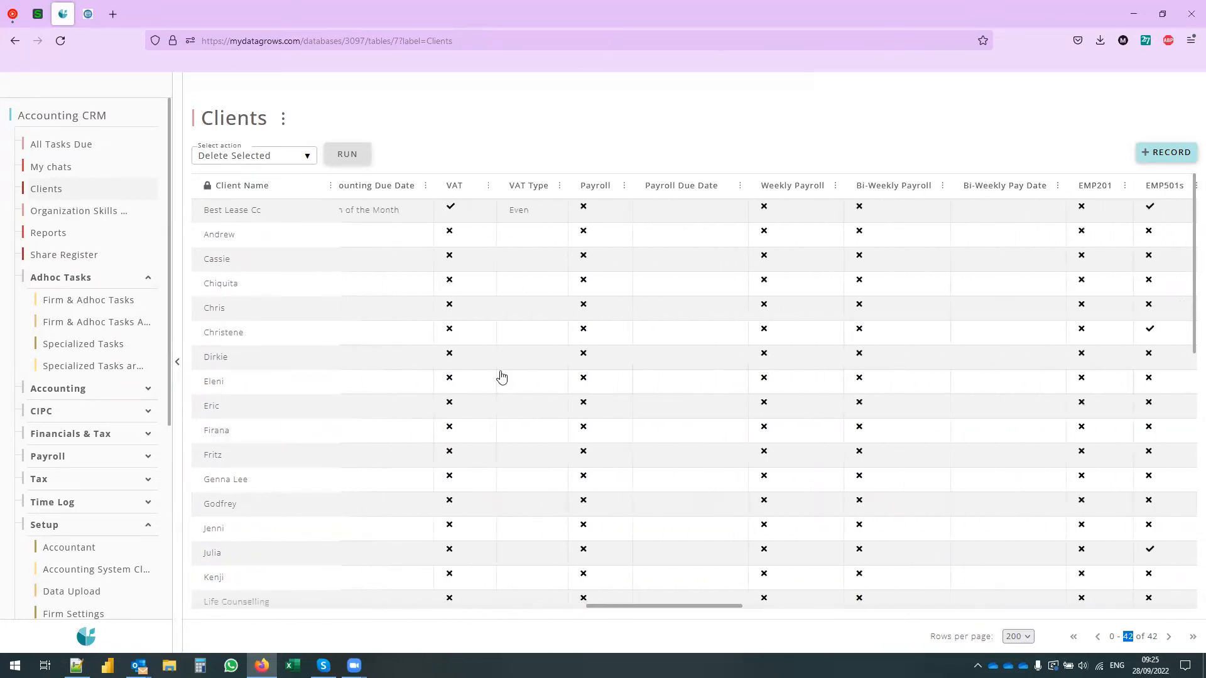
click(688, 611)
drag(680, 611, 774, 622)
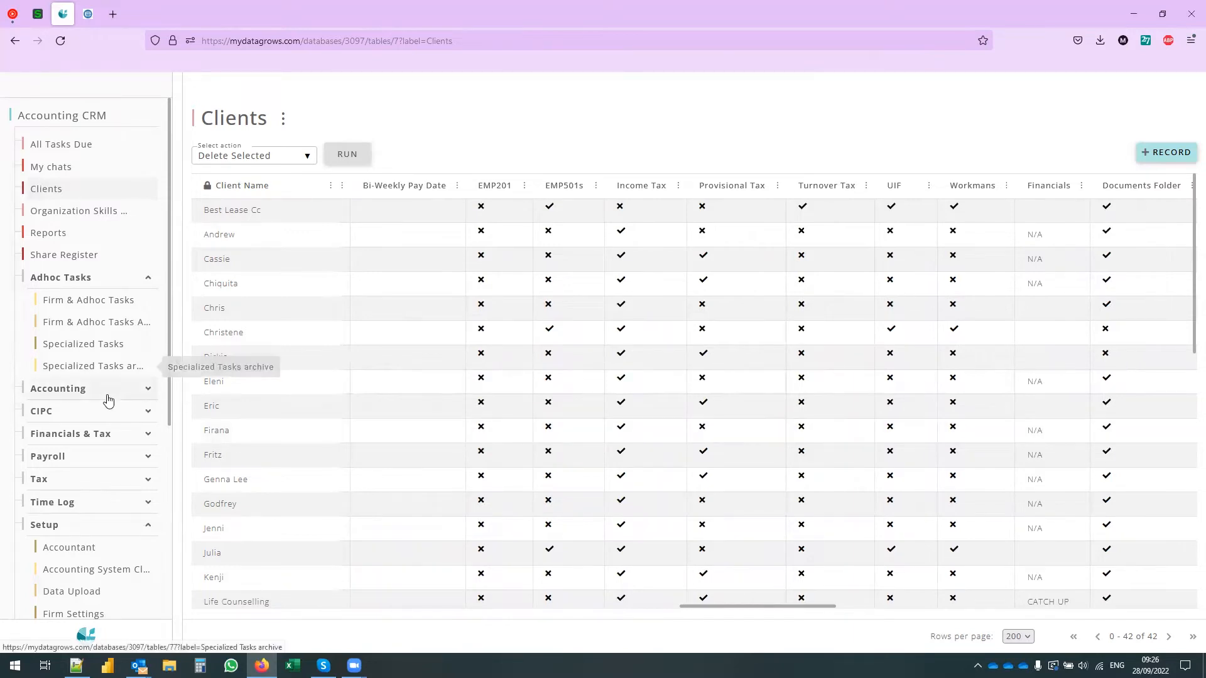
Look through the generated Accounting tasks with their due dates and accountants, and open the VAT Returns list
click(54, 527)
click(54, 389)
click(66, 412)
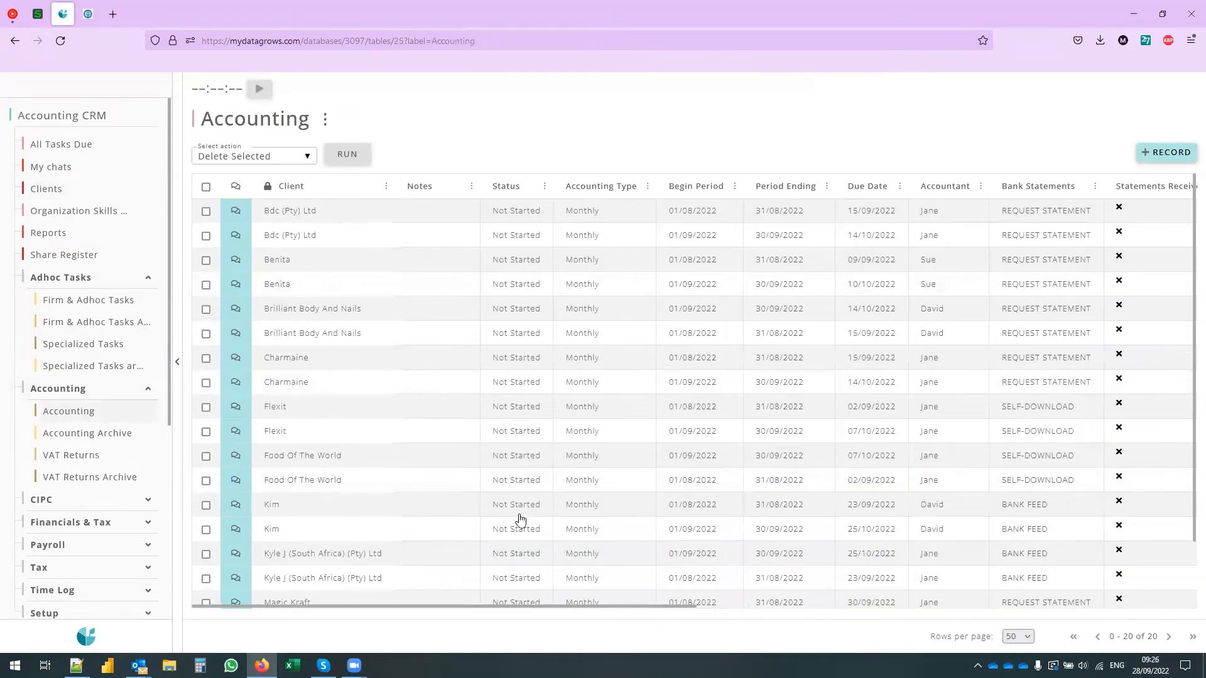
scroll(540, 525, down, 2)
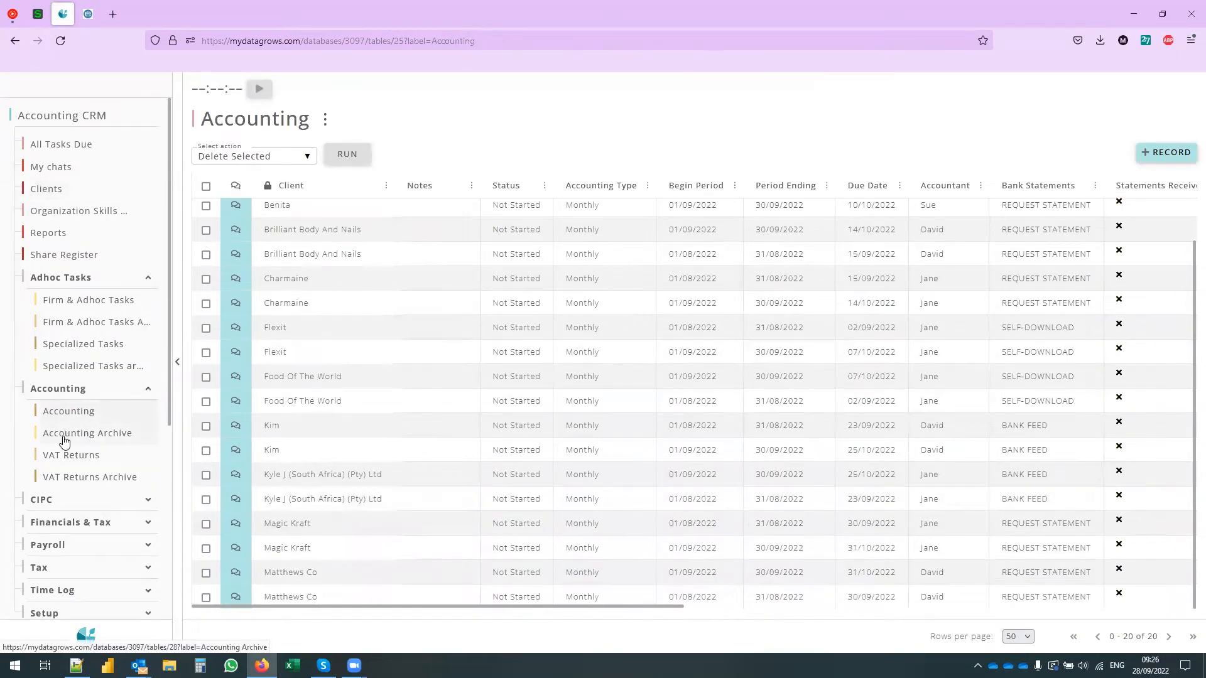
click(62, 461)
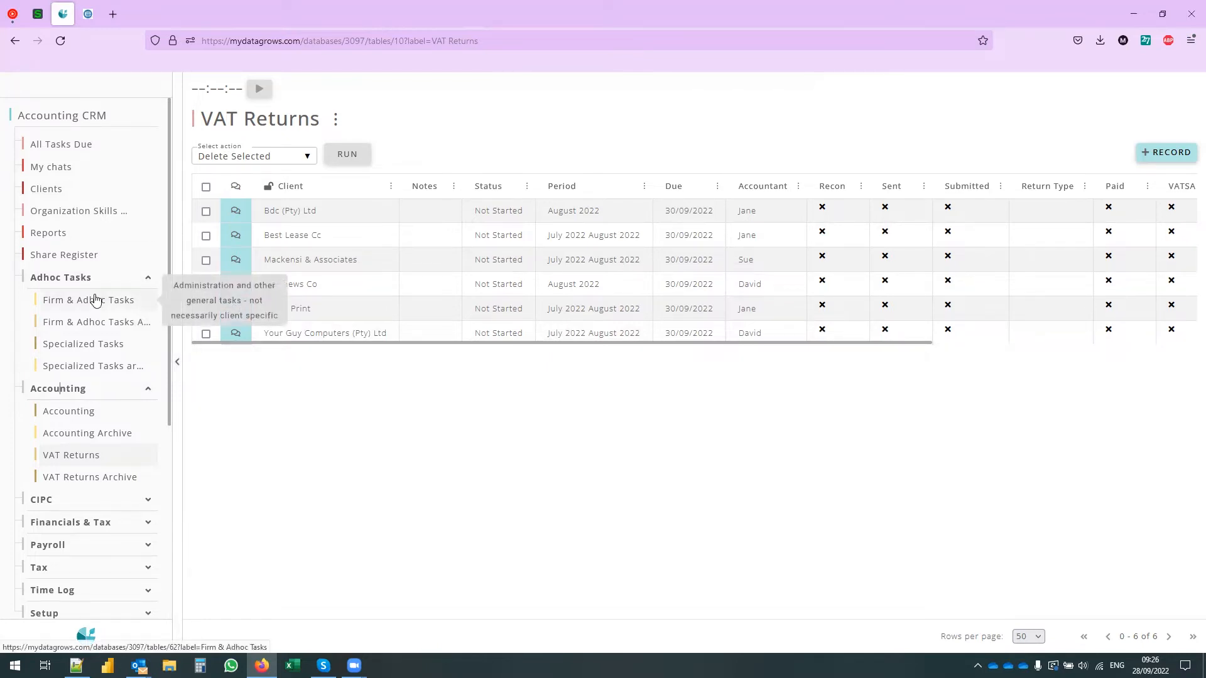
Return to Clients, view the Best Lease Cc record at full width, examine its details, roles, services and login sections, and close it
click(68, 188)
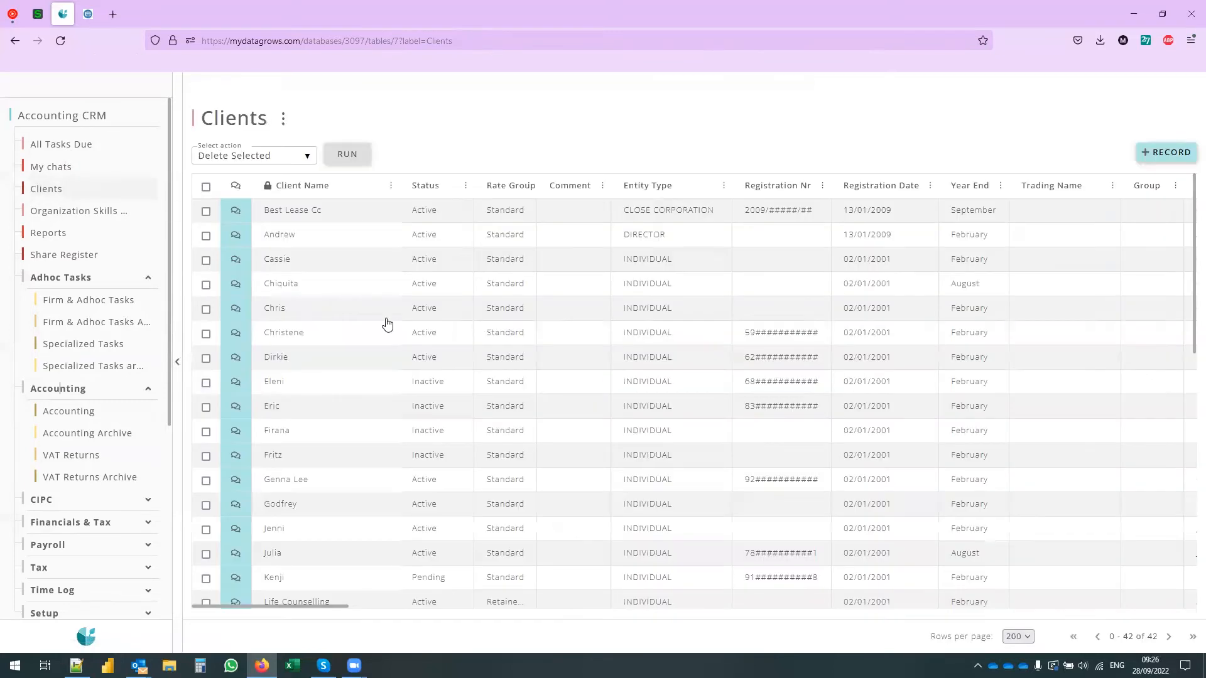
drag(248, 607, 360, 621)
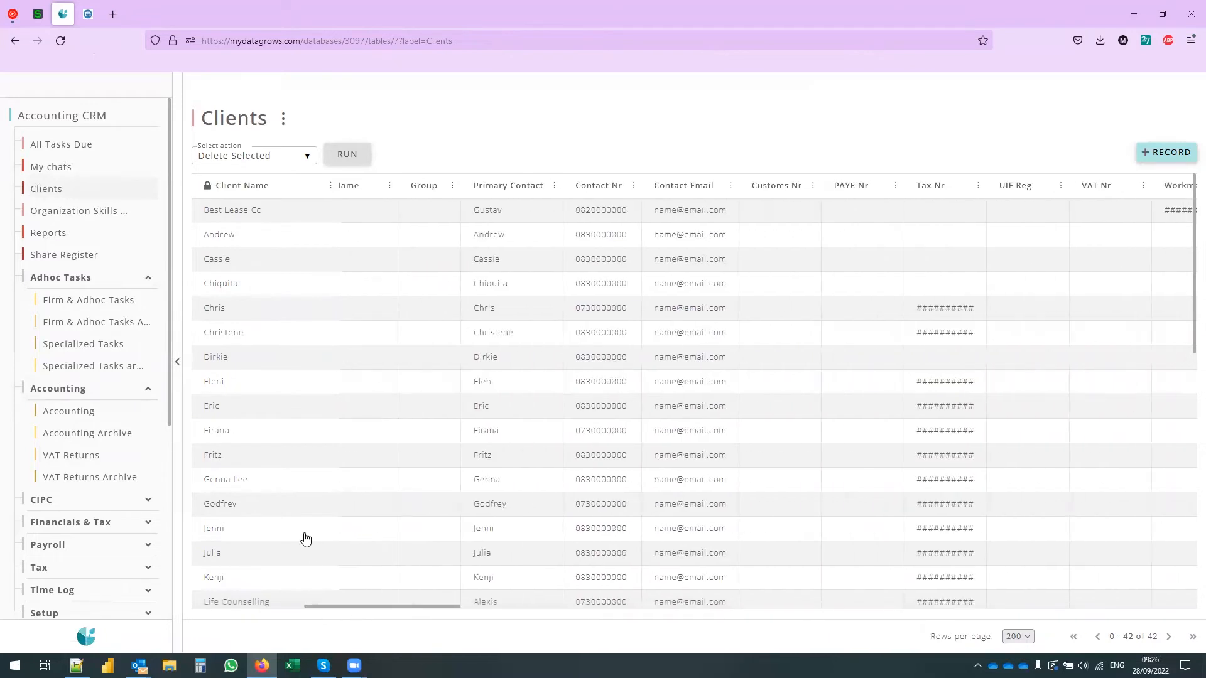
click(265, 216)
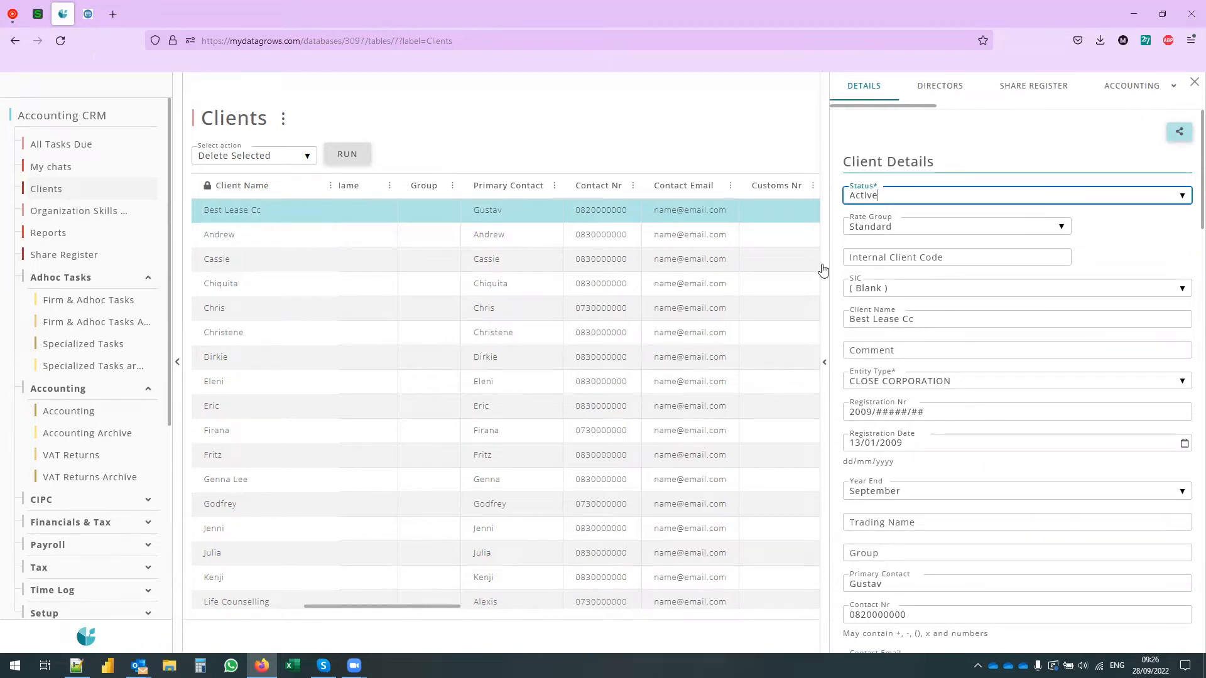
click(824, 362)
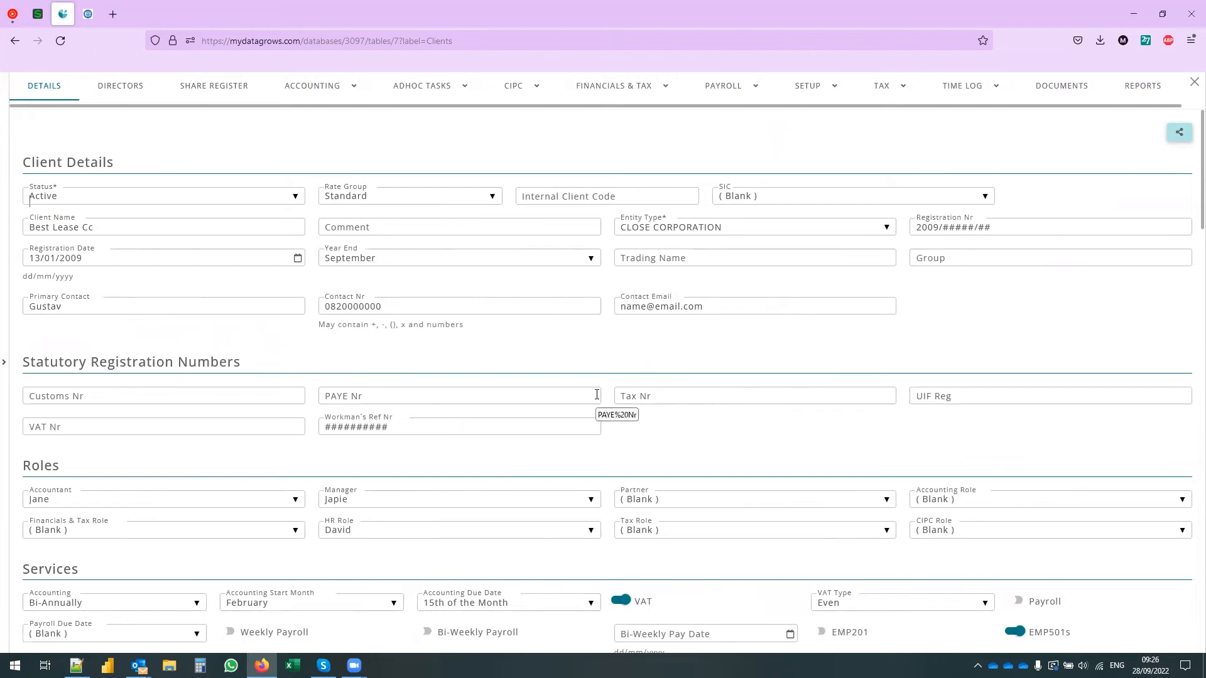
scroll(872, 489, down, 7)
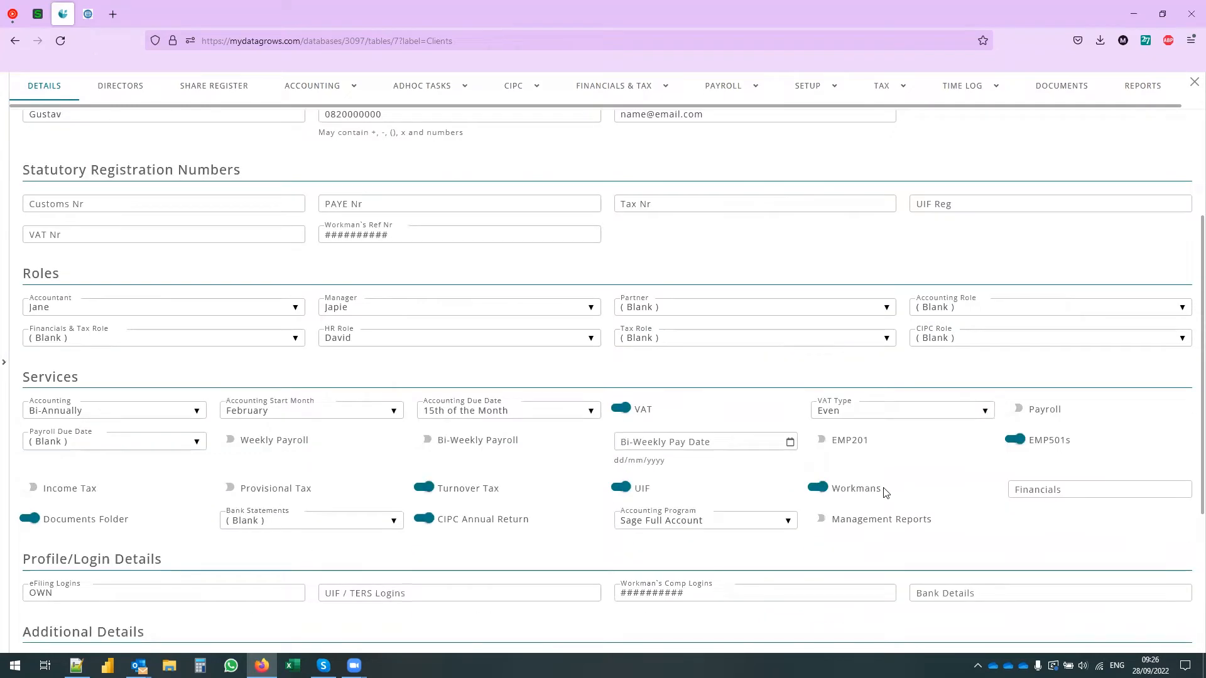
scroll(860, 502, up, 6)
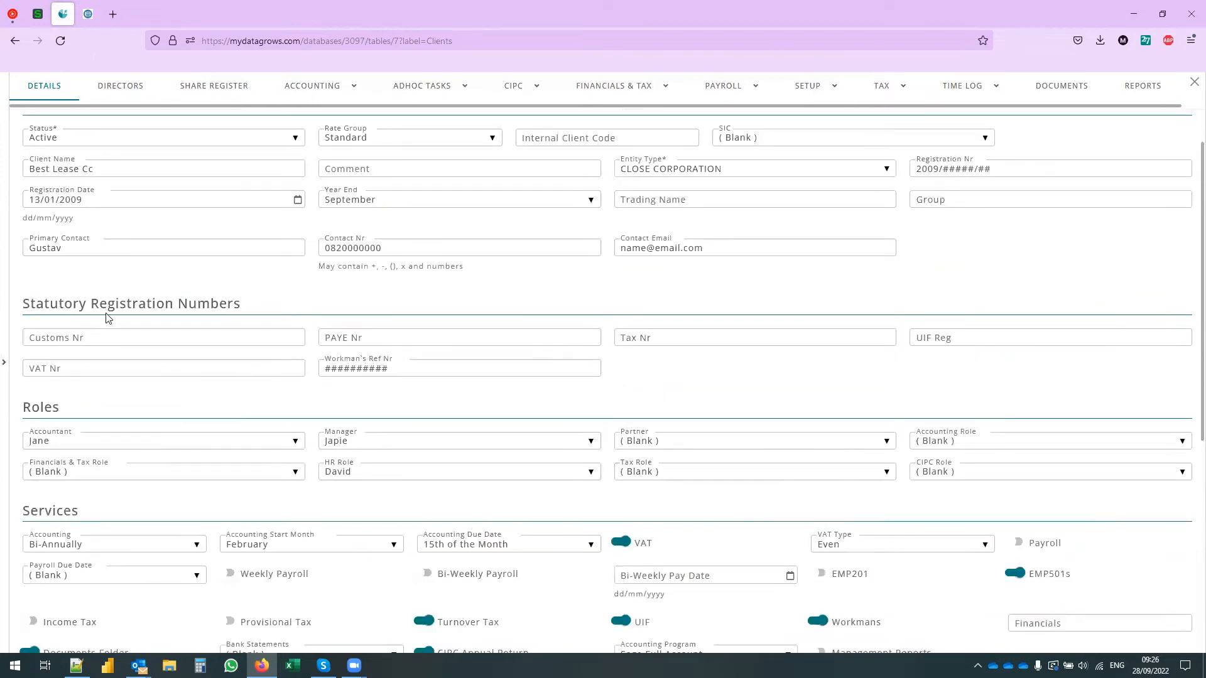
scroll(281, 509, down, 6)
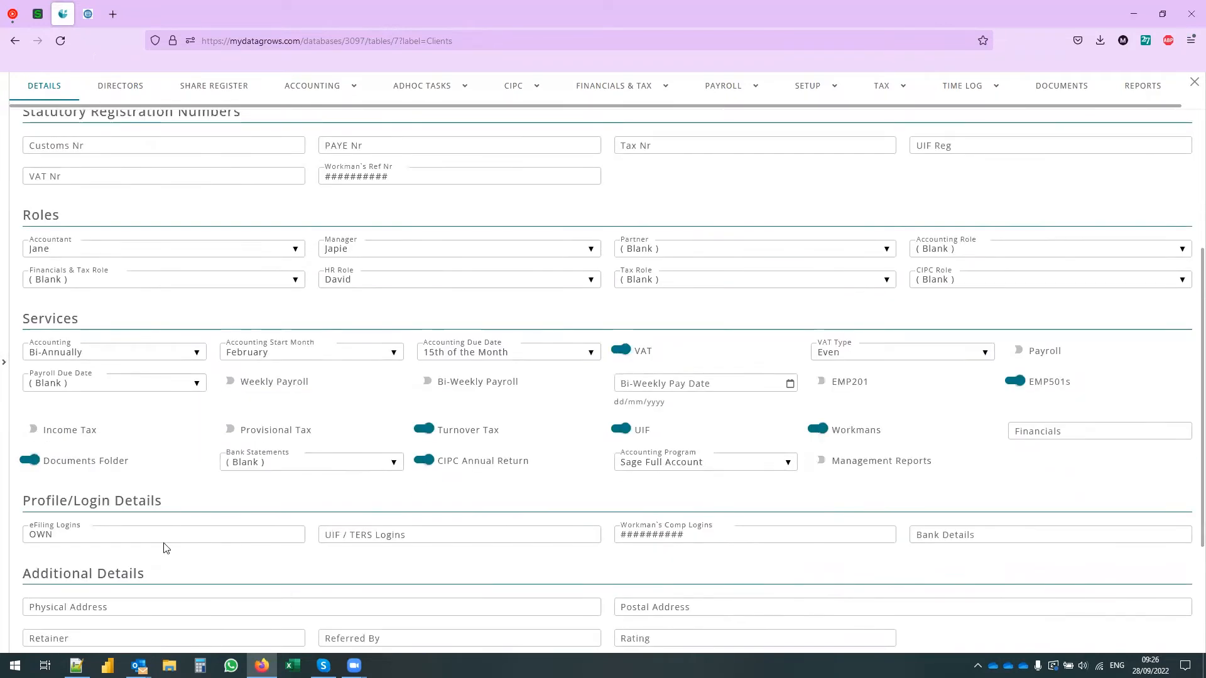
click(1192, 82)
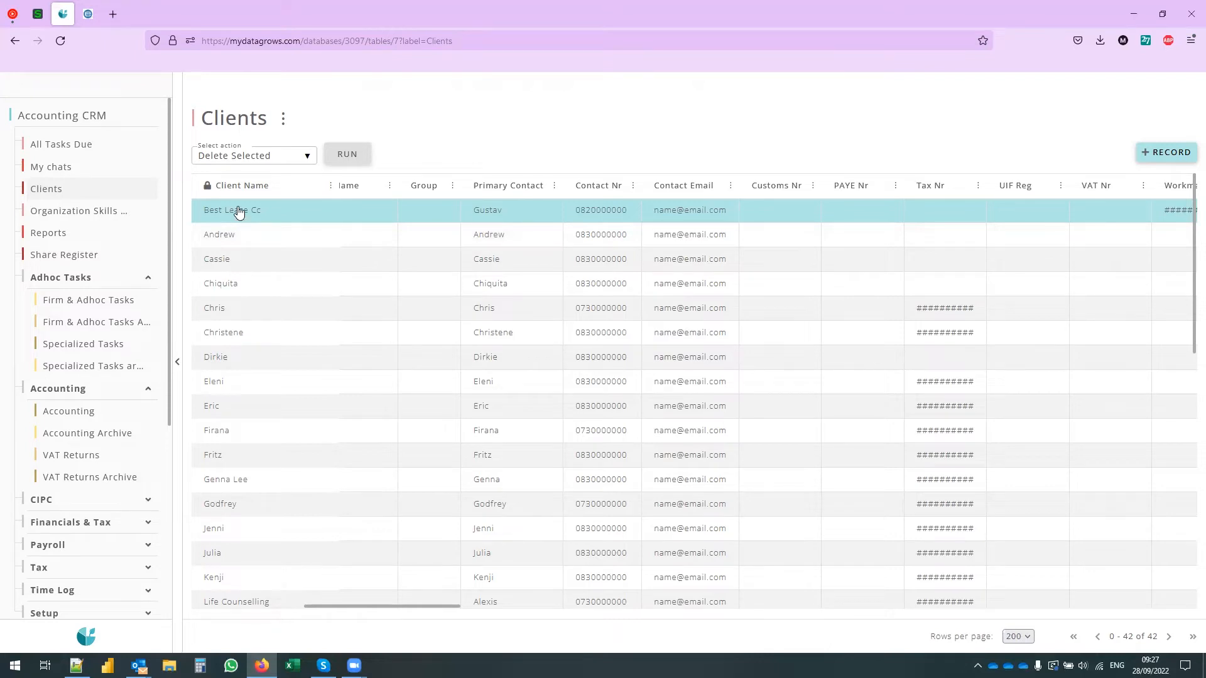
Open the Best Lease Cc client record, copy its share URL and load that link in a new browser tab
click(282, 217)
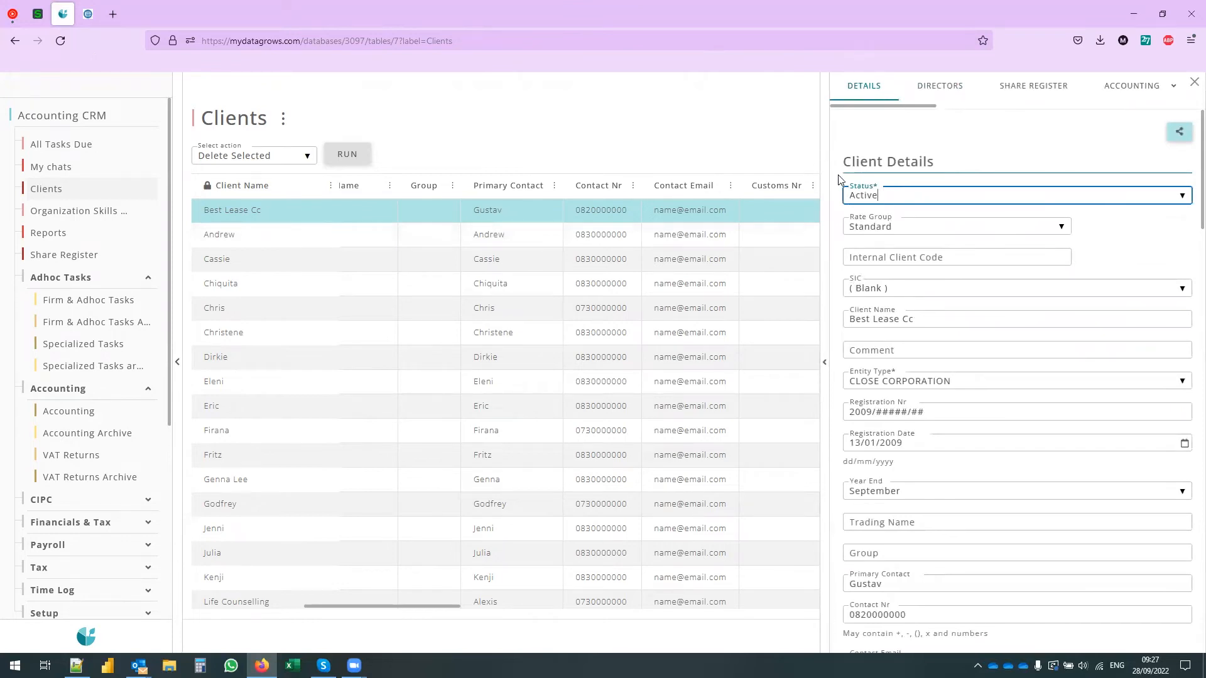
click(1178, 133)
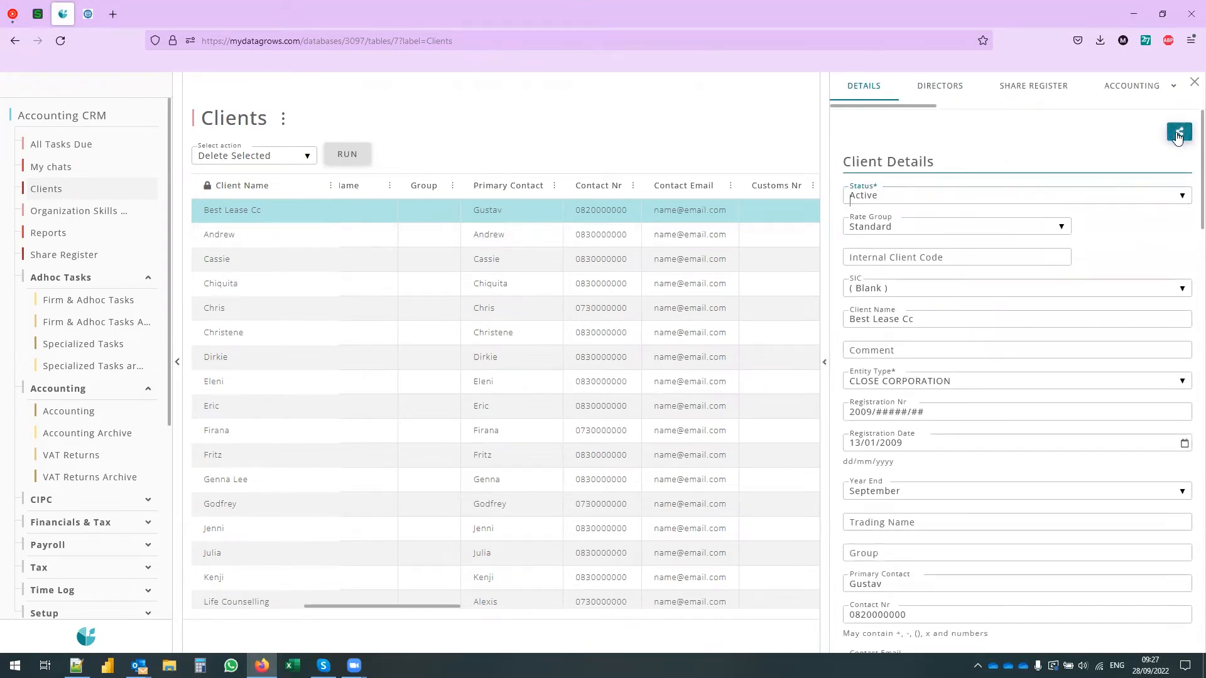
click(1141, 147)
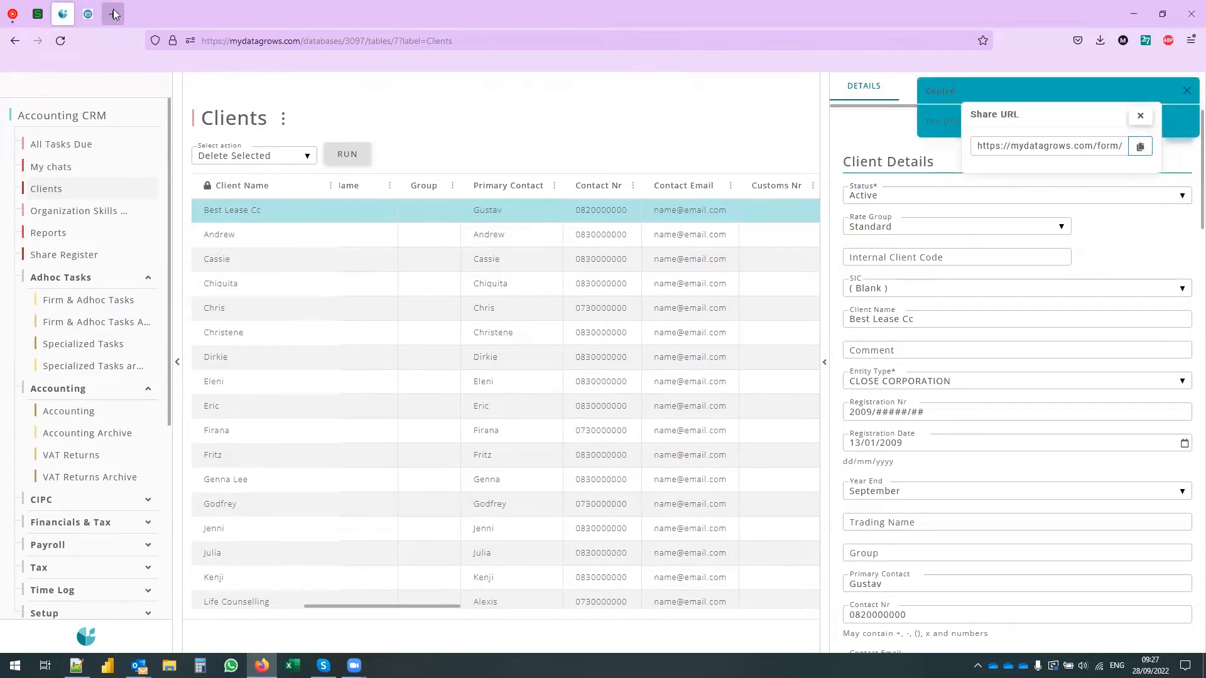
click(114, 14)
key(ctrl+v)
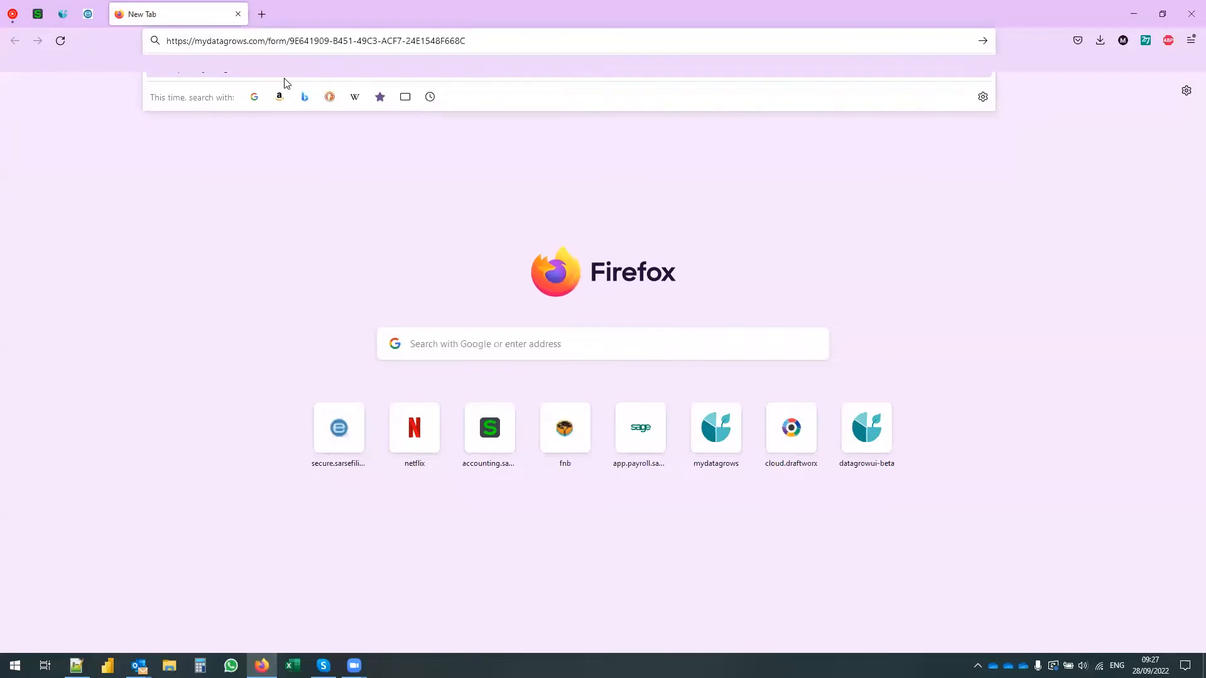
key(Return)
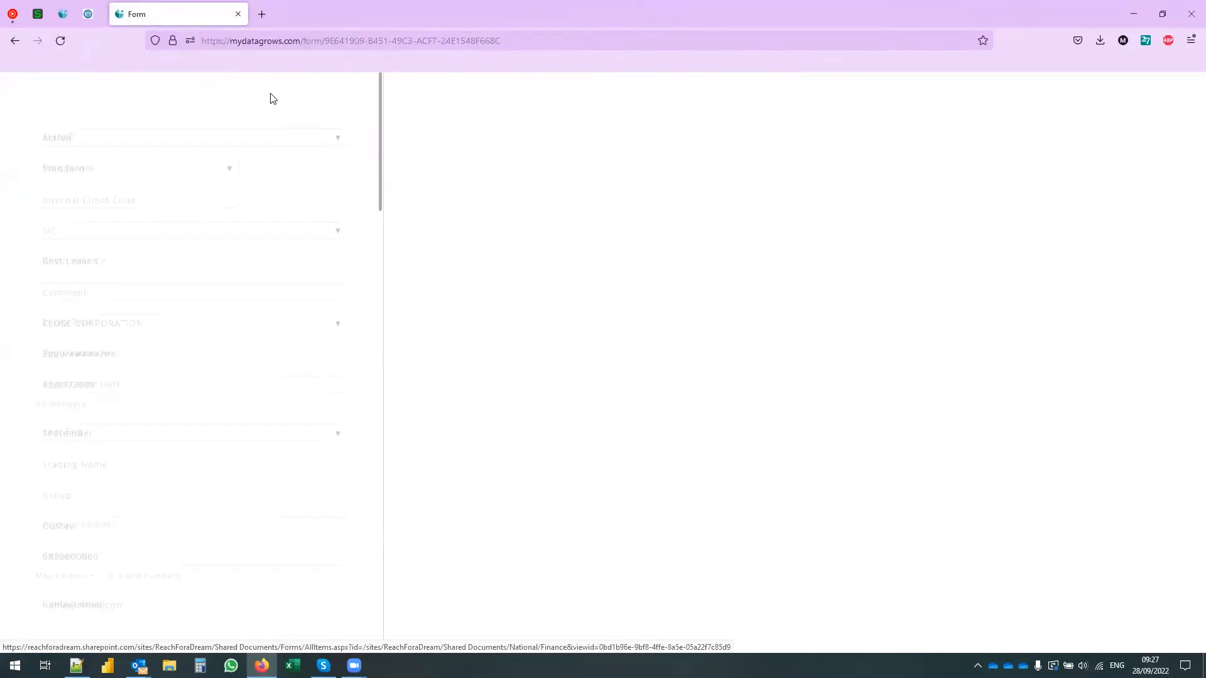
Review the shared Best Lease Cc form from client details to director details, save it and close its tab
click(20, 108)
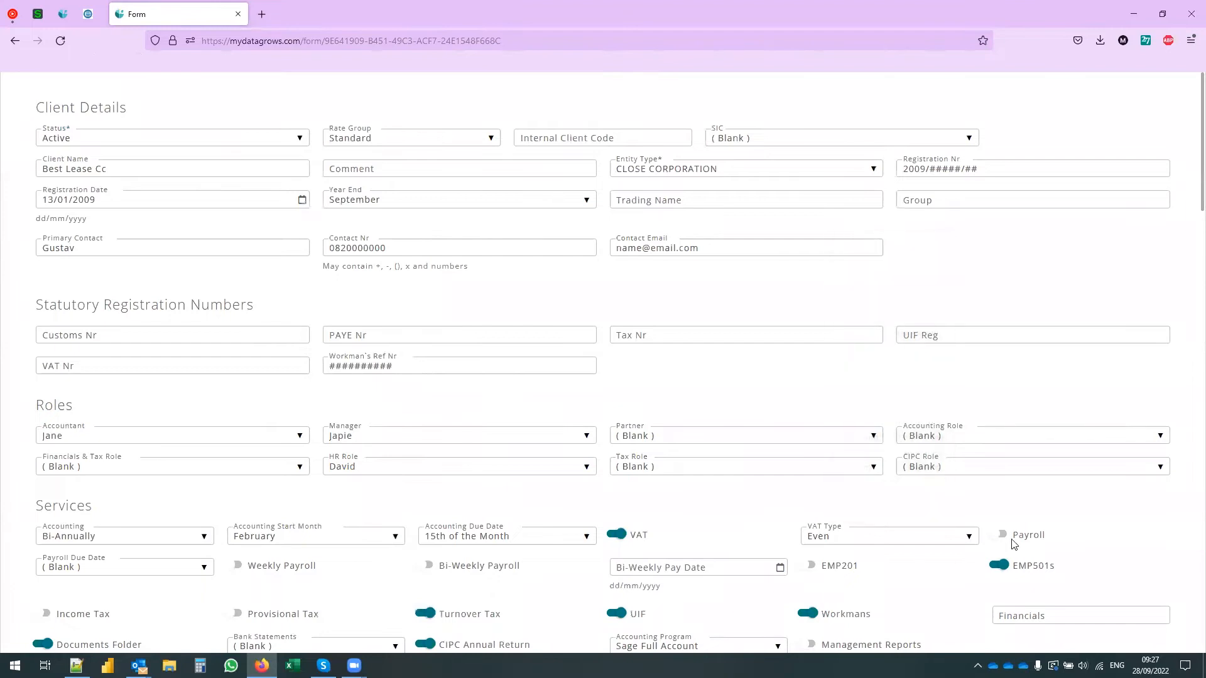
scroll(1009, 543, down, 6)
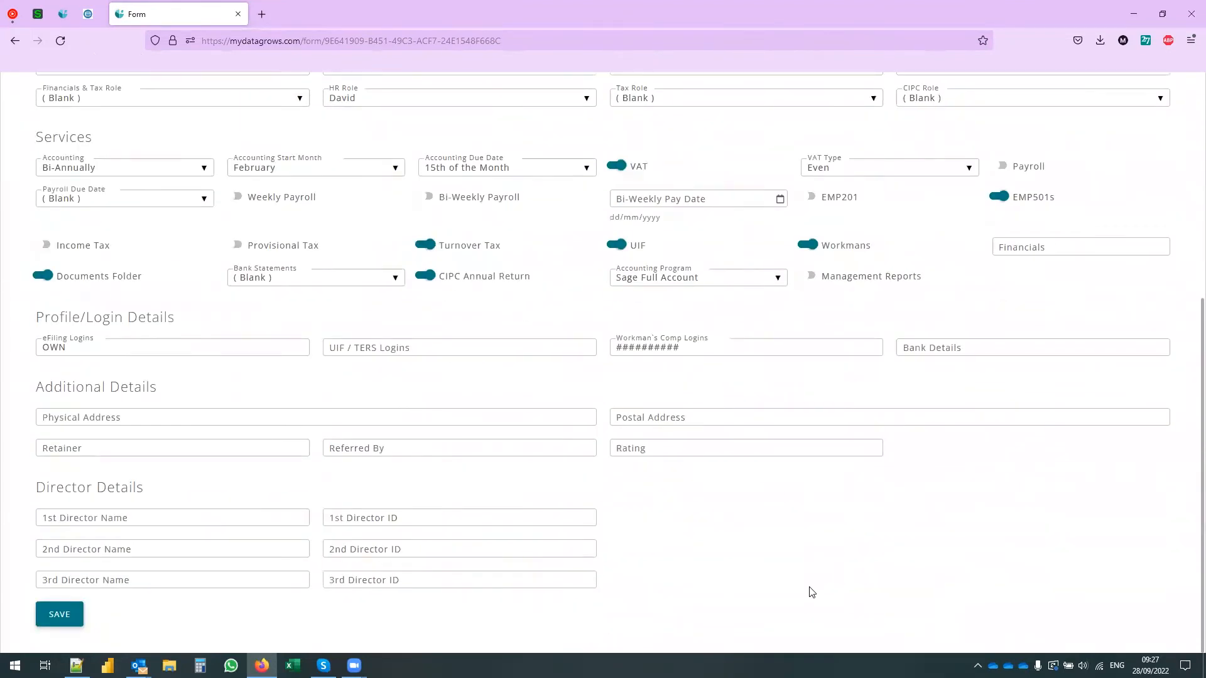
scroll(810, 592, up, 6)
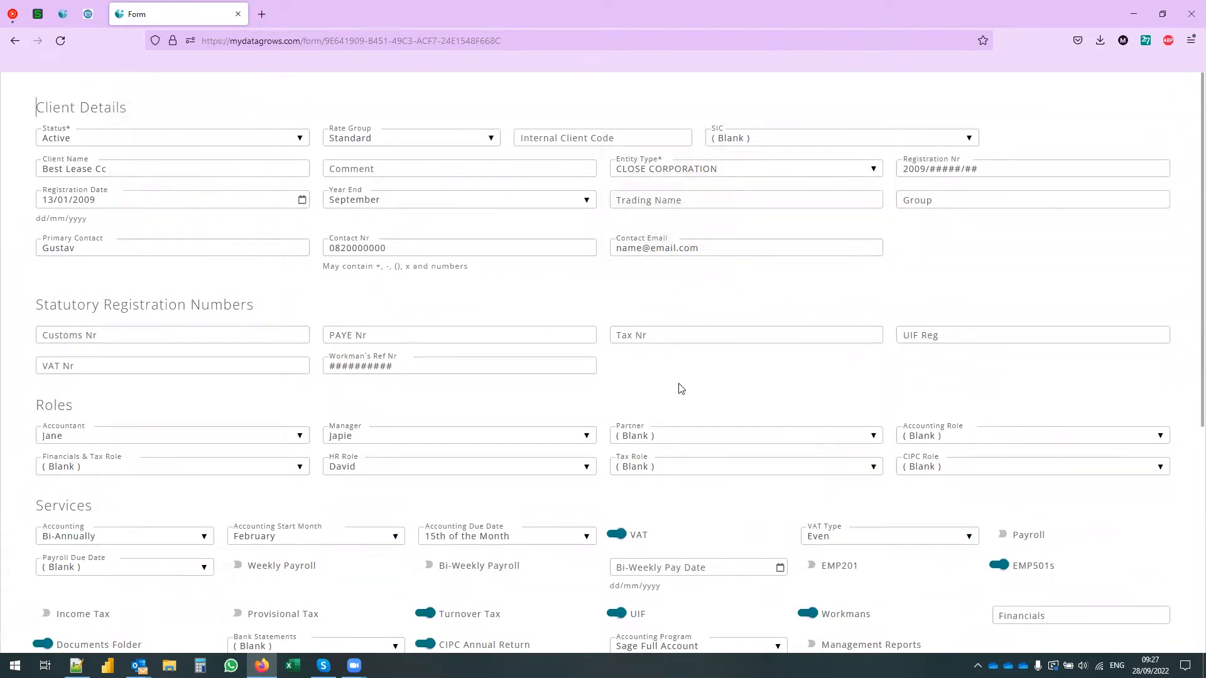
scroll(718, 422, down, 3)
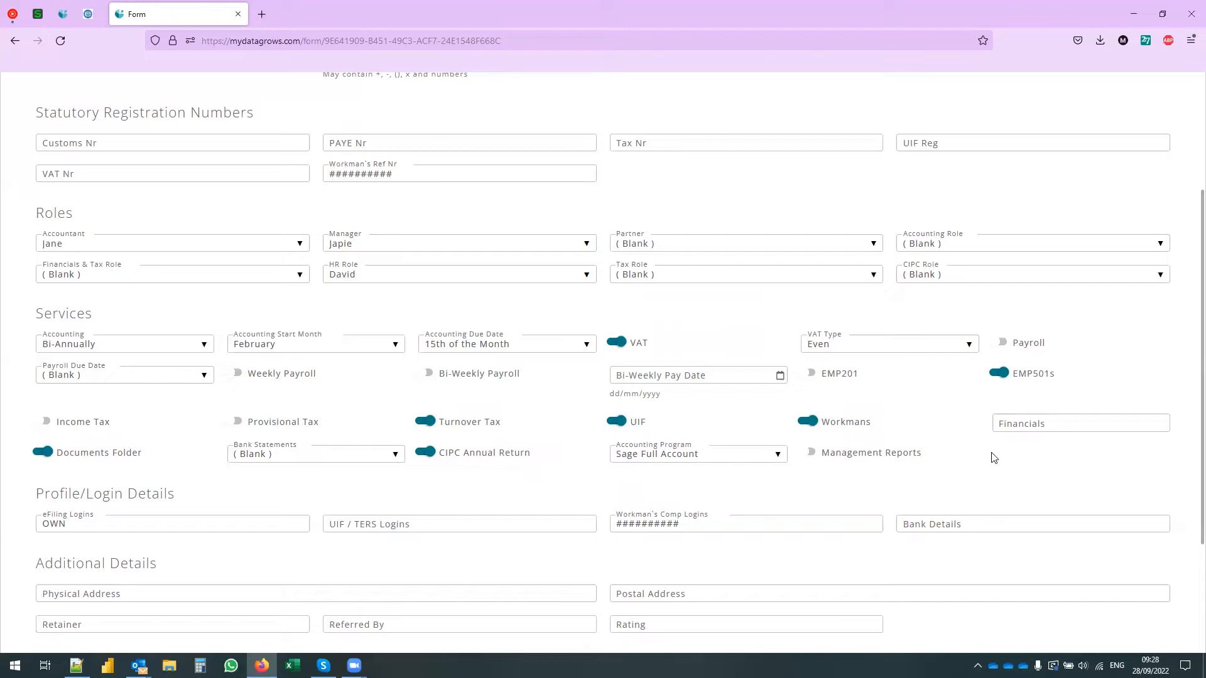
scroll(531, 396, down, 3)
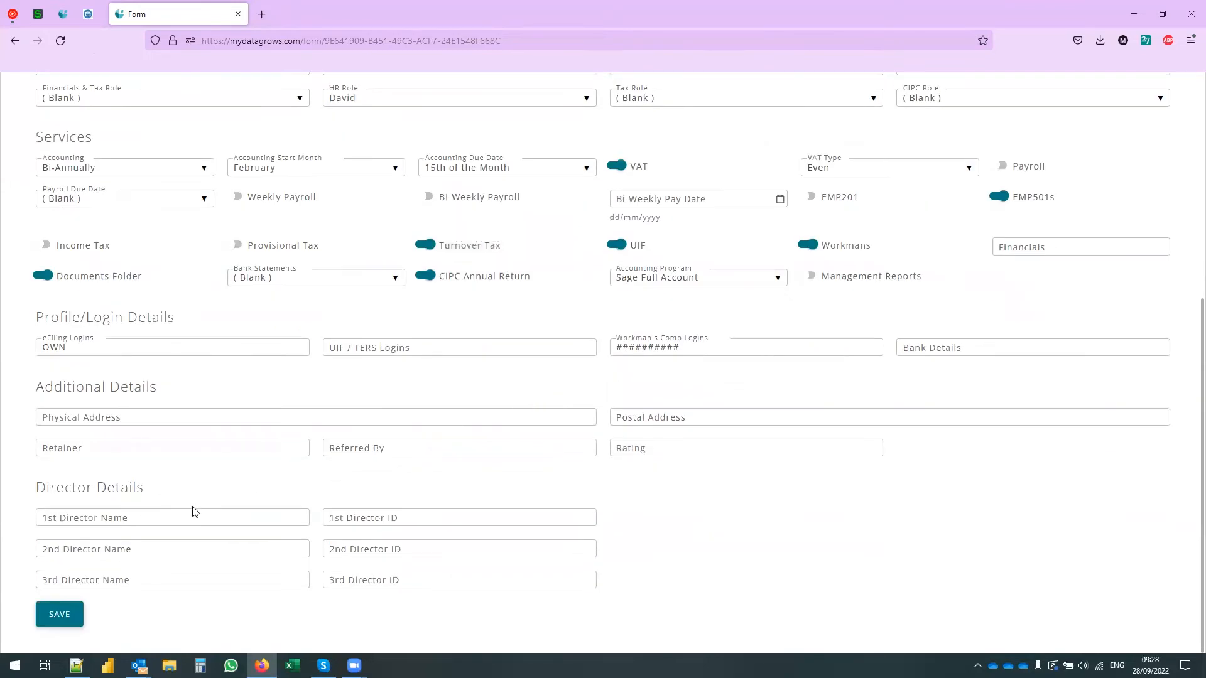
click(58, 619)
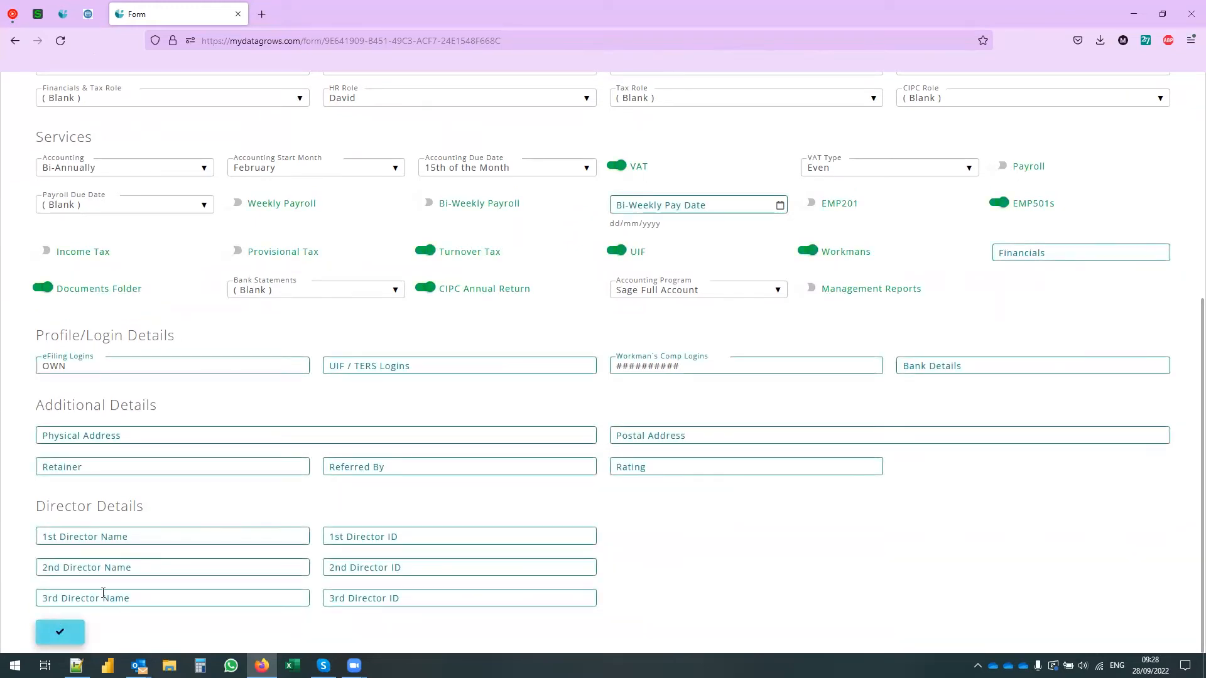
scroll(409, 537, up, 5)
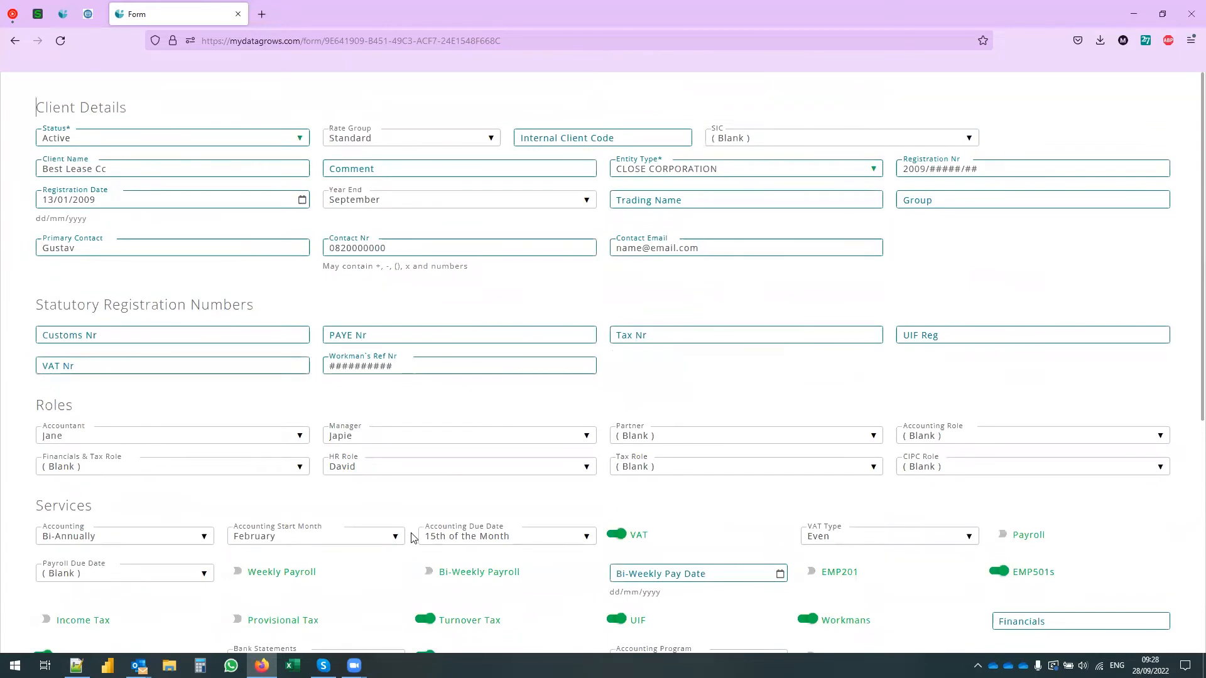
click(238, 14)
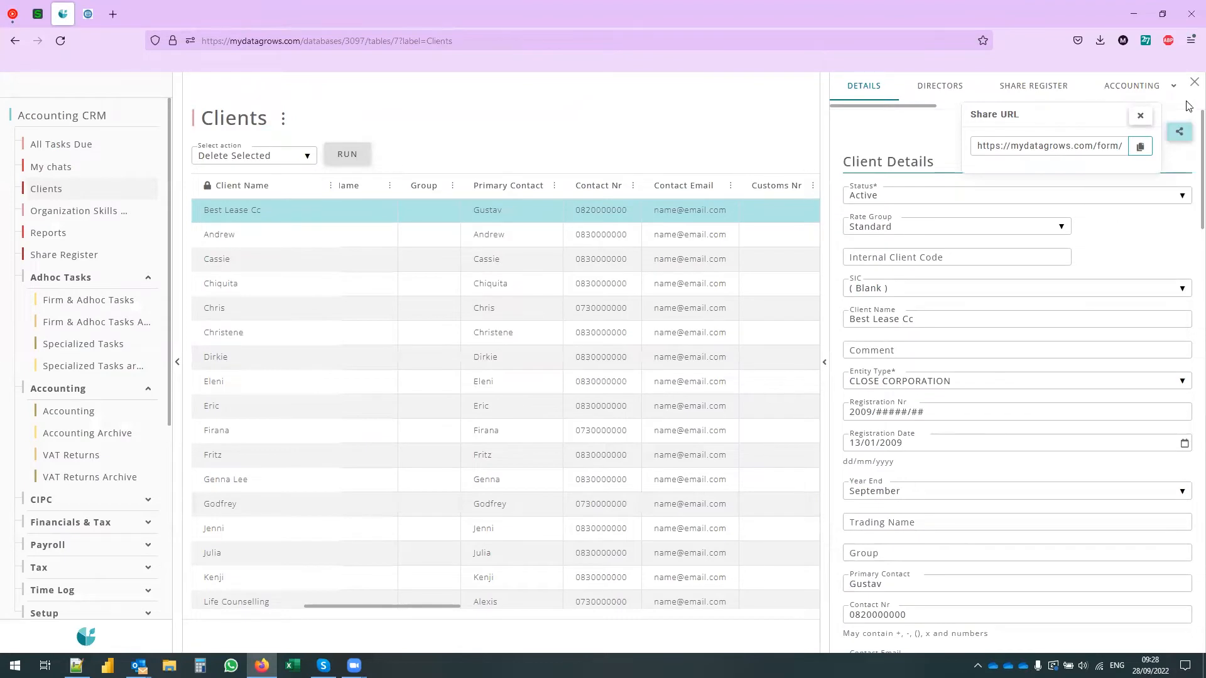
Close the Best Lease Cc record and reload the Clients table to clear the leftover Share URL pop-up
click(1193, 82)
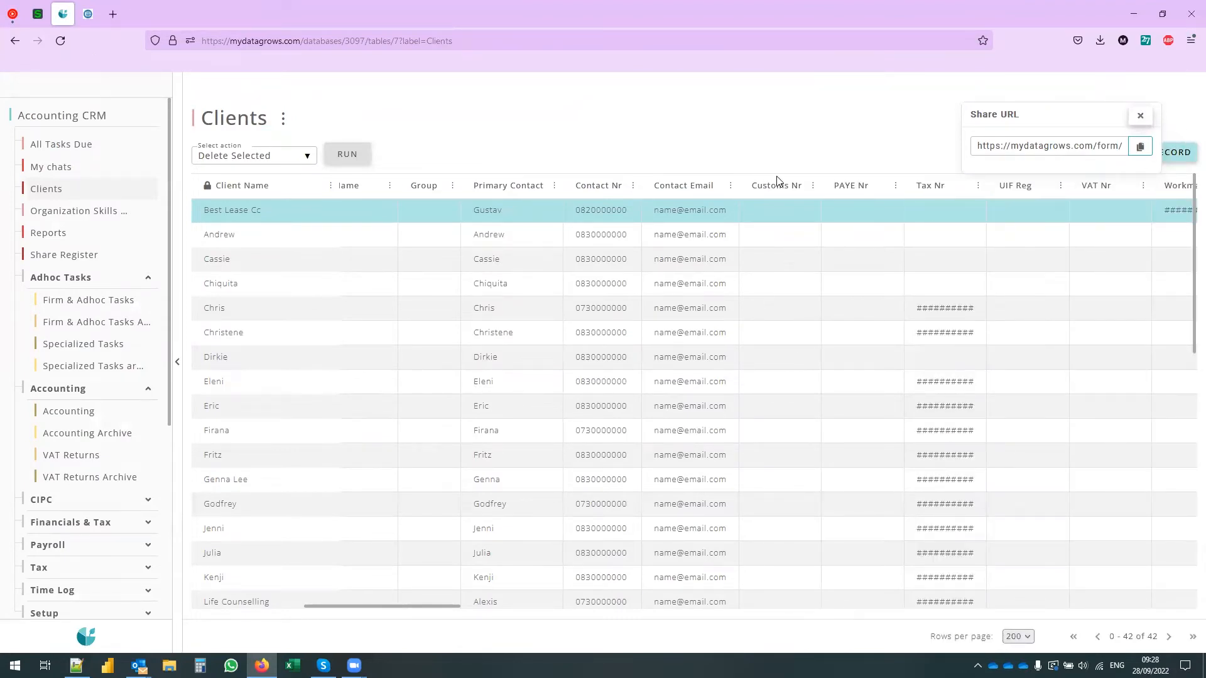
drag(1029, 124, 957, 122)
click(537, 130)
click(60, 41)
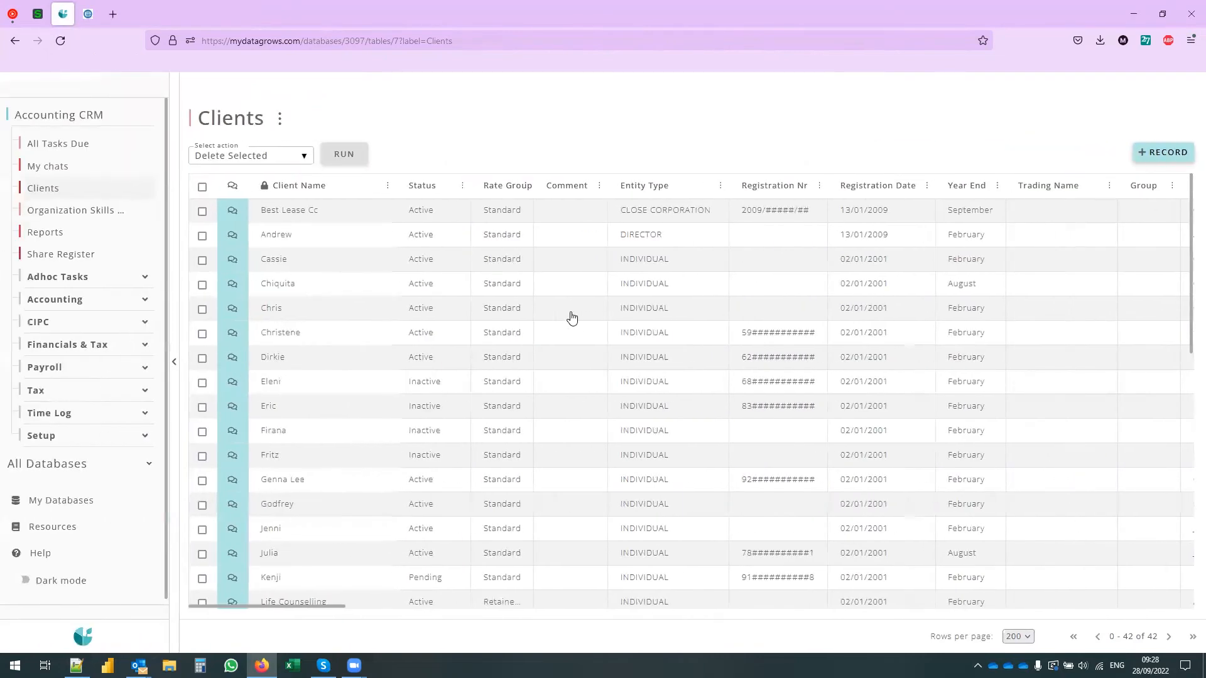
Open the Client Summary report for Best Lease Cc, look through its task sections and close the report
drag(251, 604, 1168, 617)
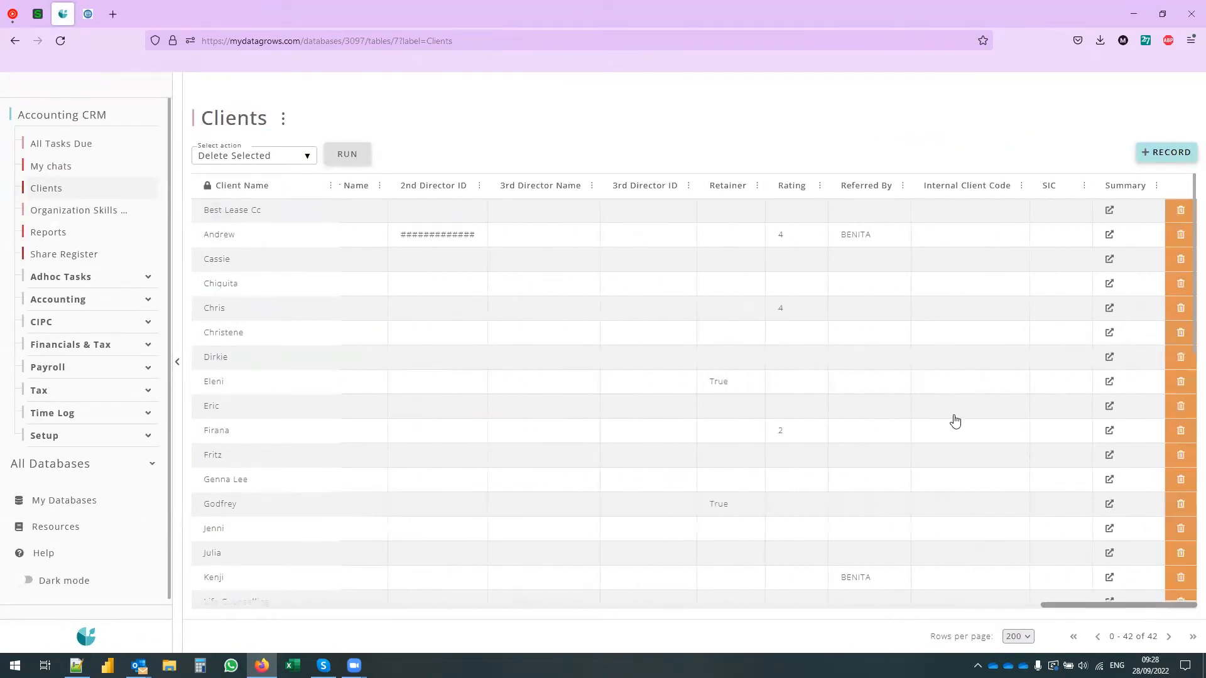
click(1110, 207)
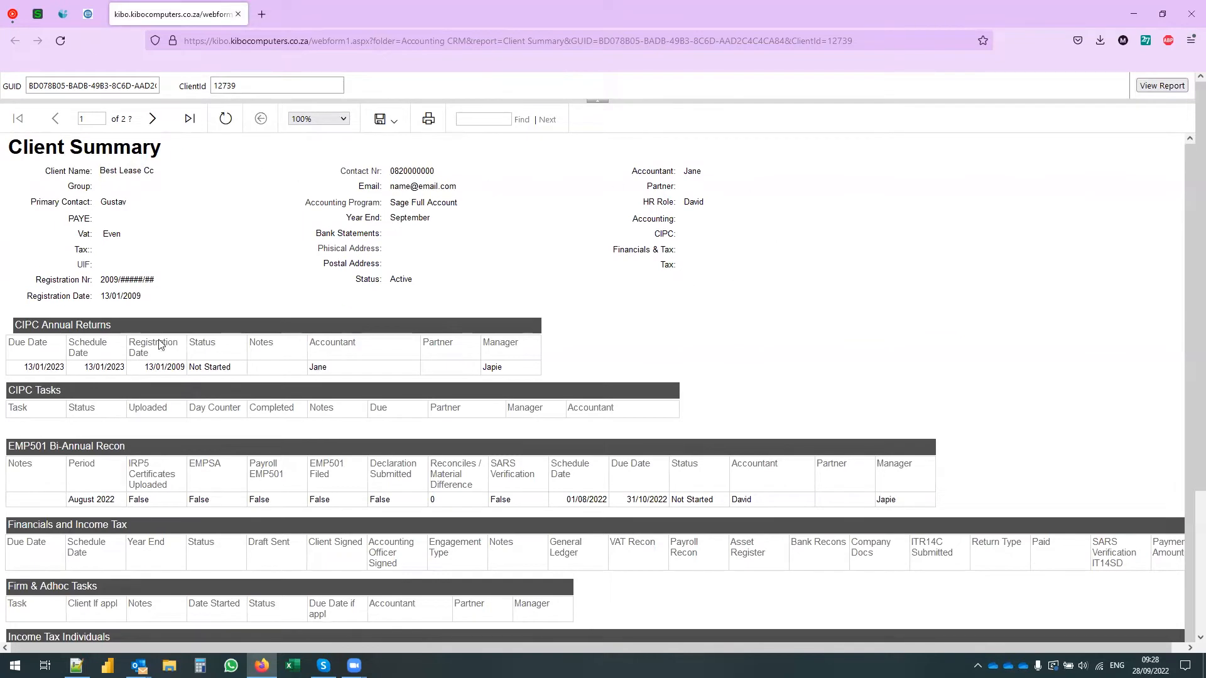
scroll(108, 516, down, 1)
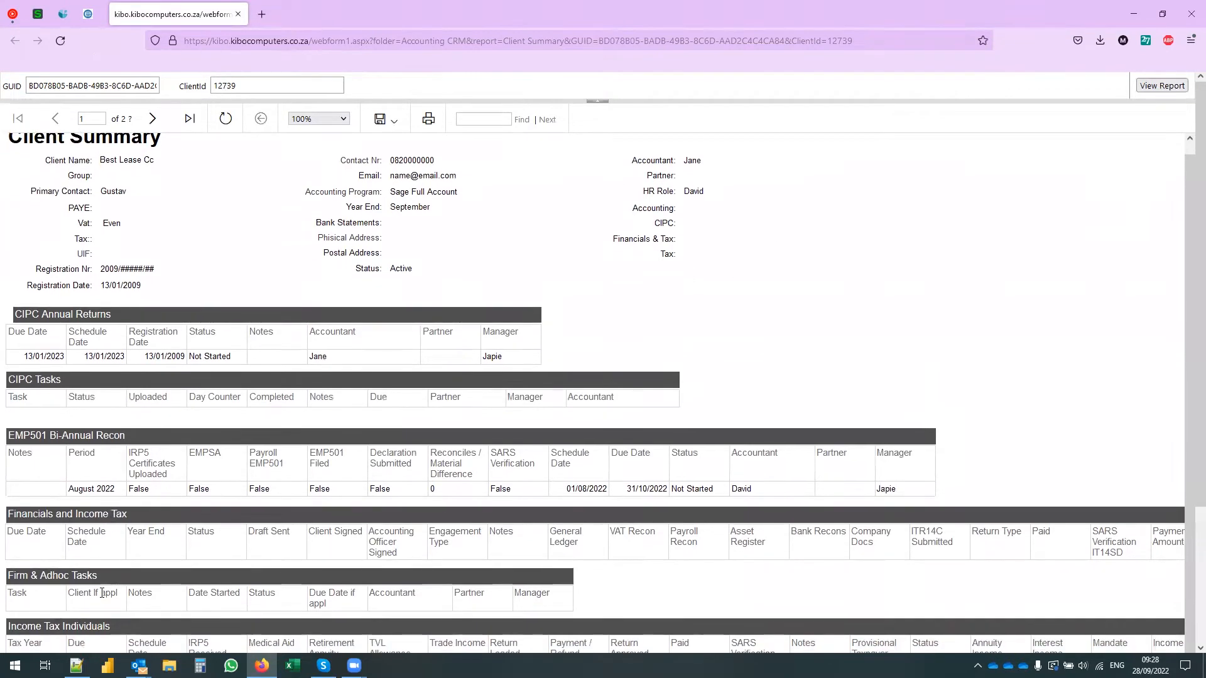
scroll(472, 567, down, 3)
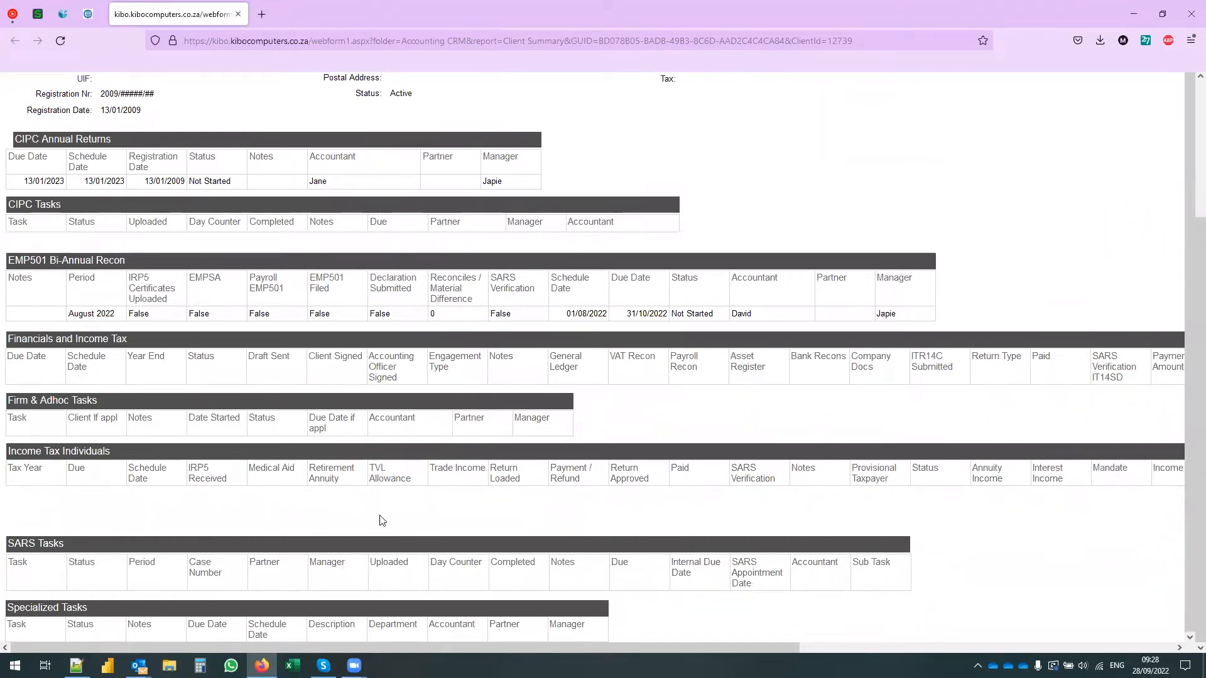
scroll(422, 527, up, 1)
scroll(292, 321, up, 3)
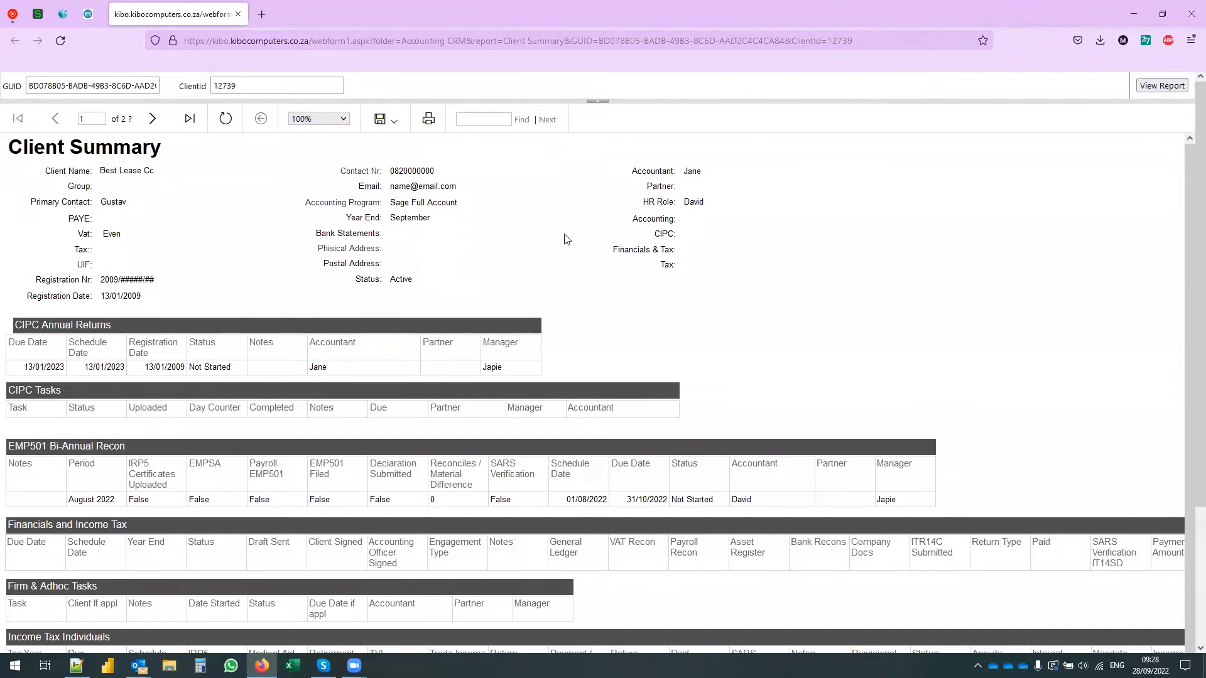
click(238, 14)
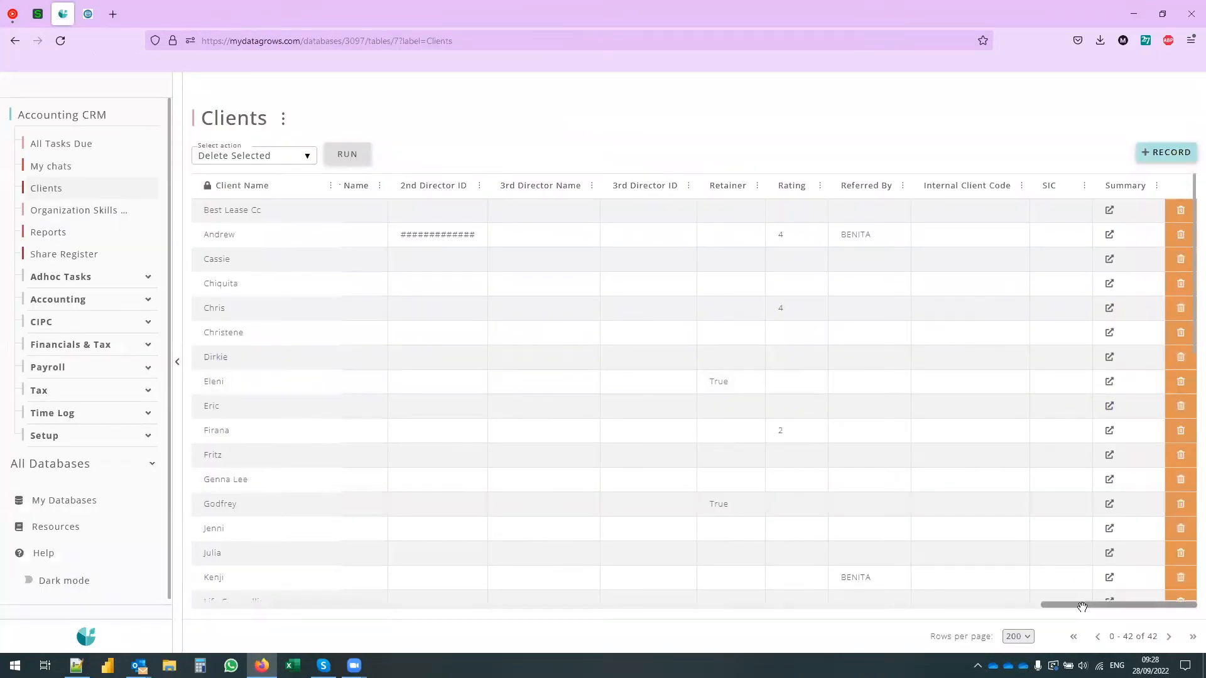
Open All Tasks Due and look through the due dates and task counts per accountant, partner and manager
drag(1129, 604, 239, 636)
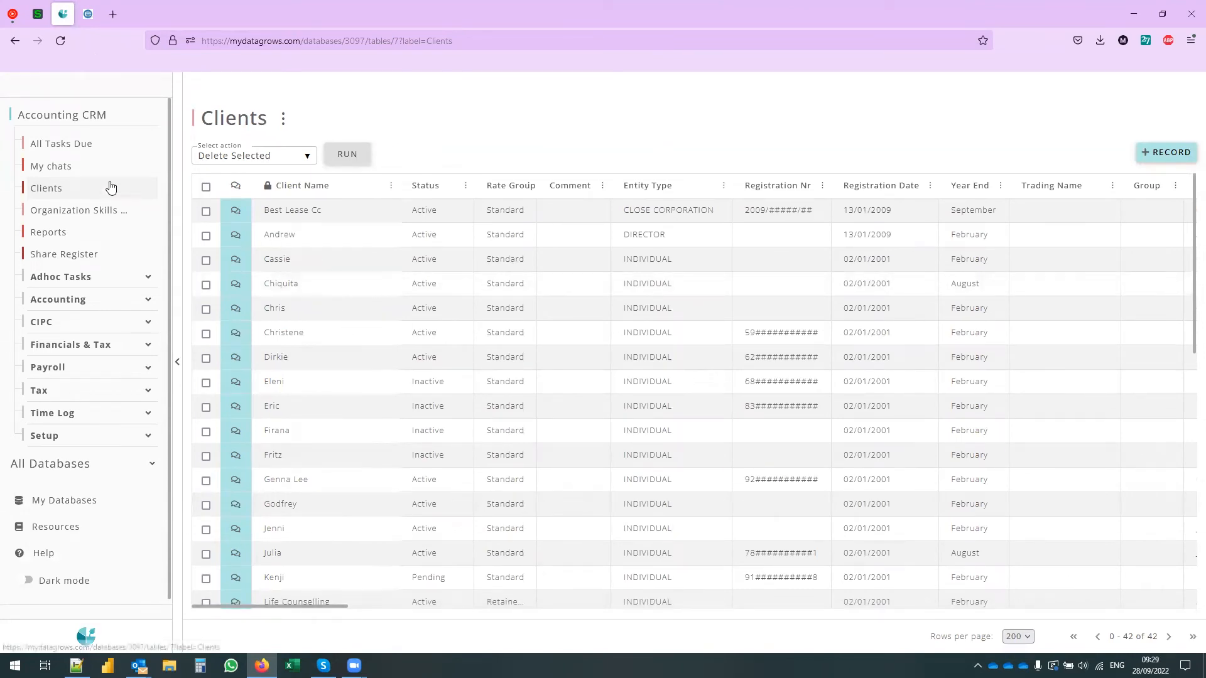
click(59, 152)
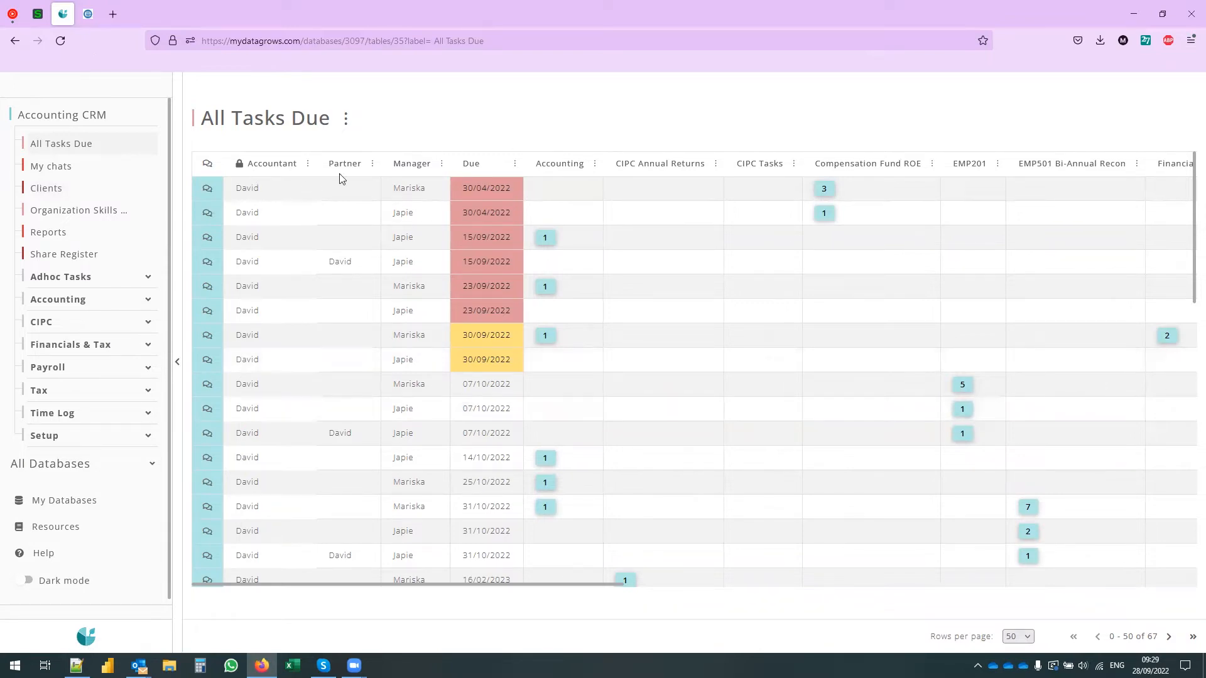
drag(463, 584, 420, 597)
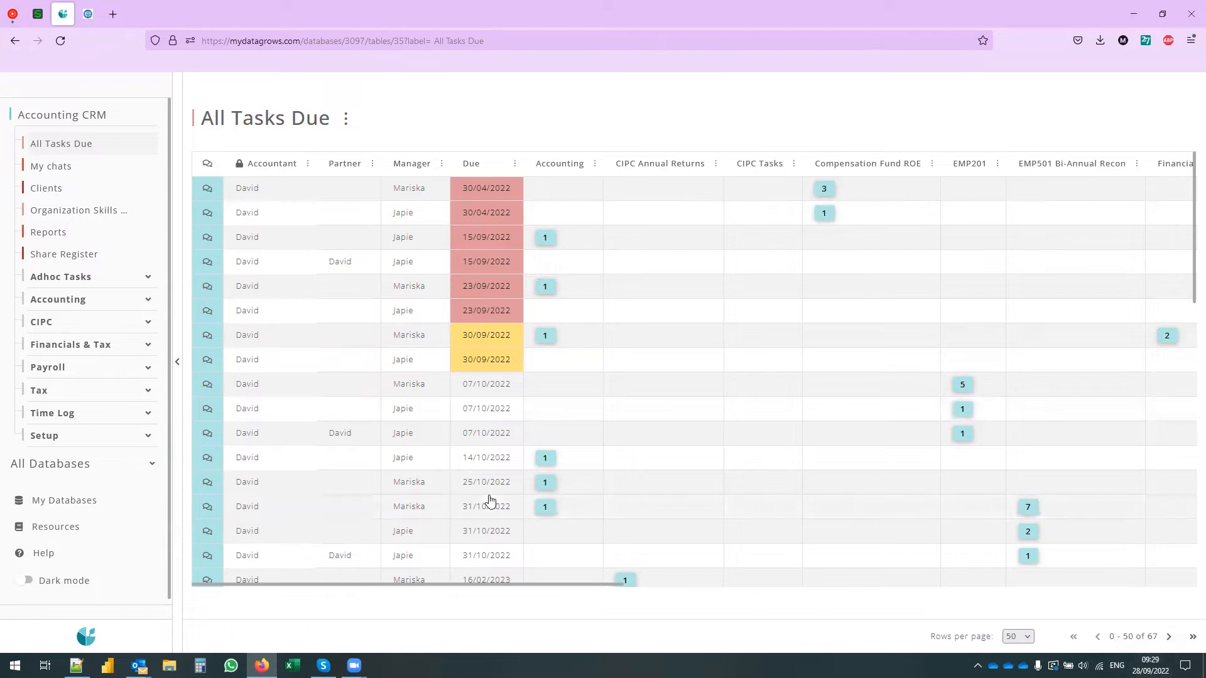
scroll(511, 492, down, 7)
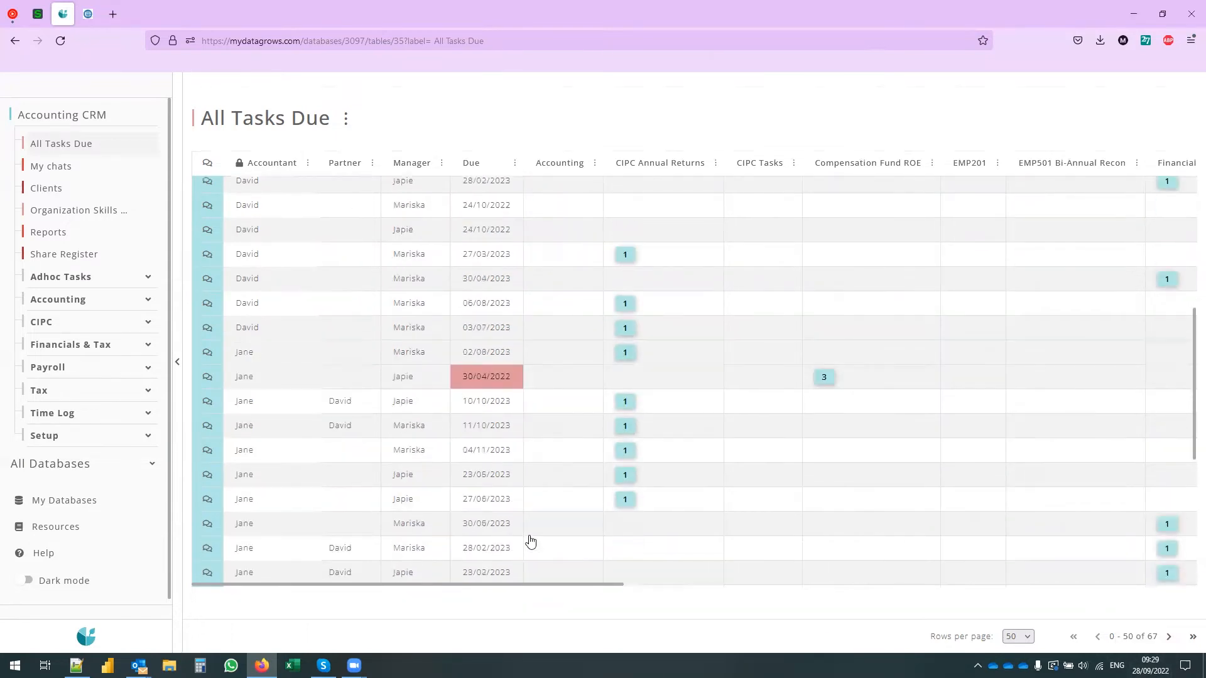
scroll(533, 479, down, 6)
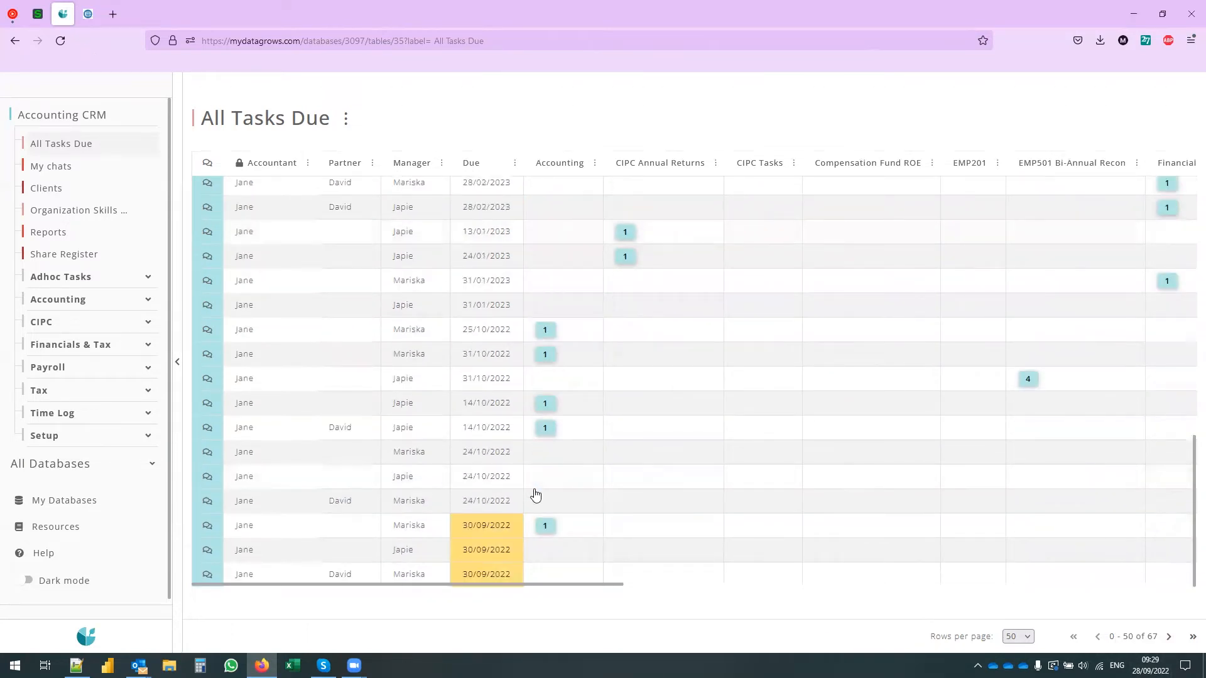
scroll(535, 495, up, 5)
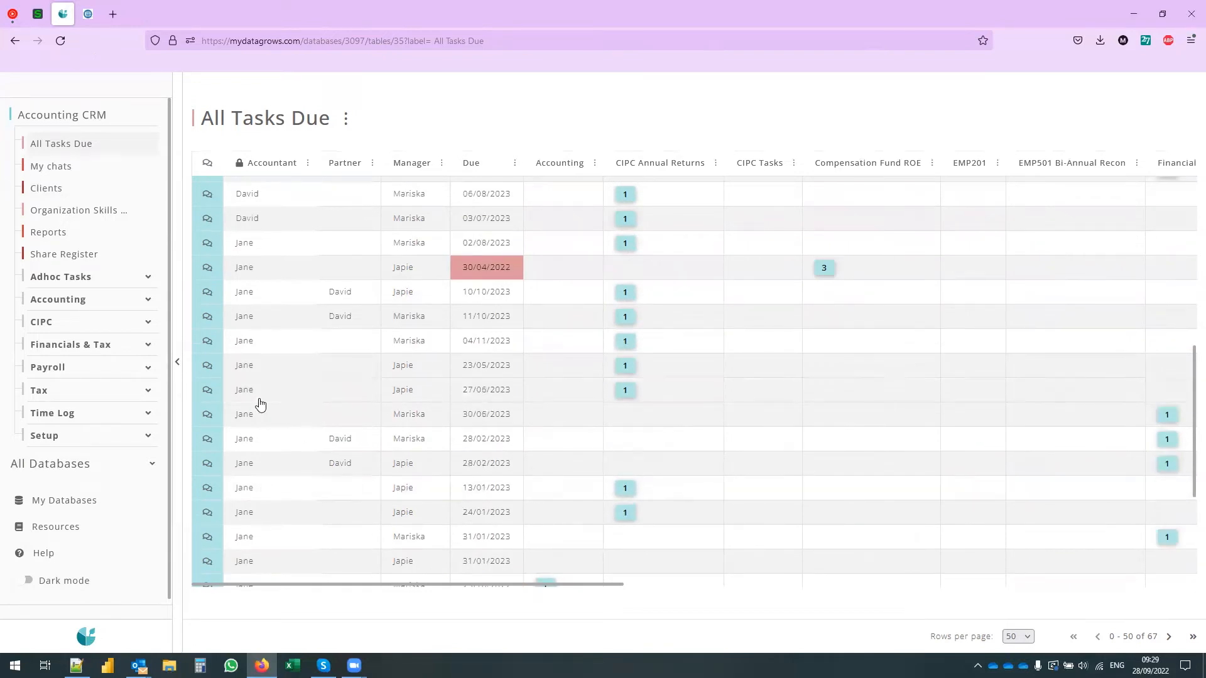
scroll(261, 403, up, 8)
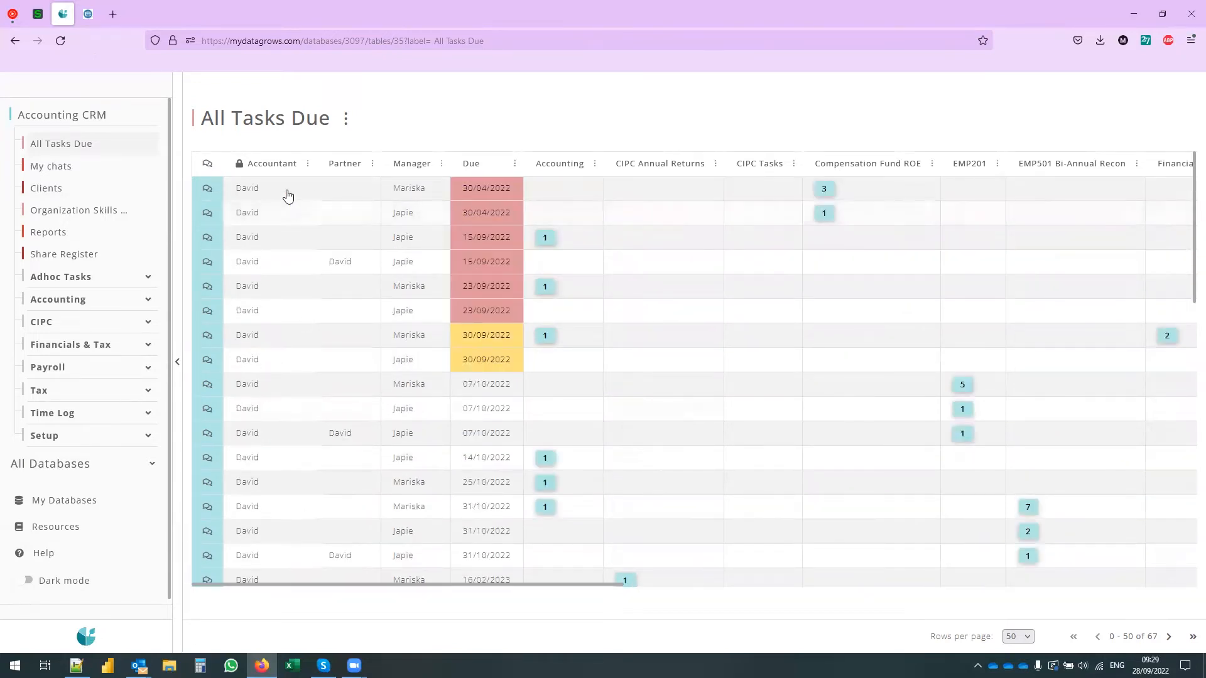
Open the Compensation Fund ROE tasks from the first row due 30/04/2022, examine their columns and return to All Tasks Due
click(822, 191)
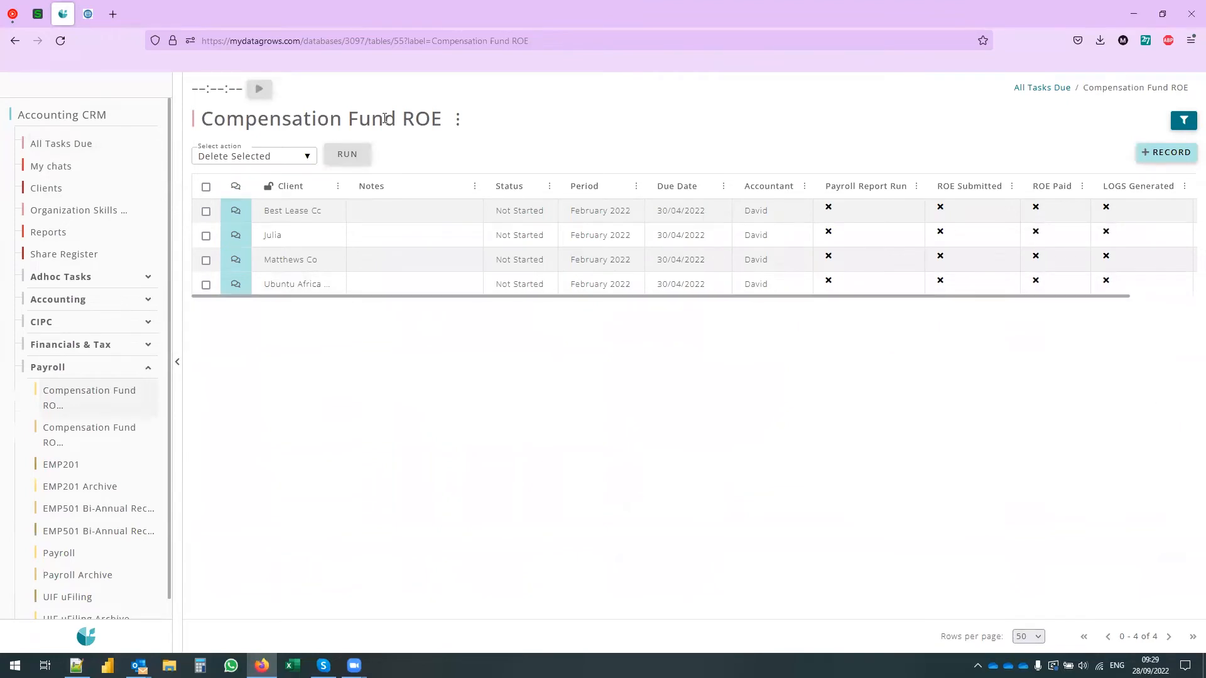
drag(785, 295, 825, 300)
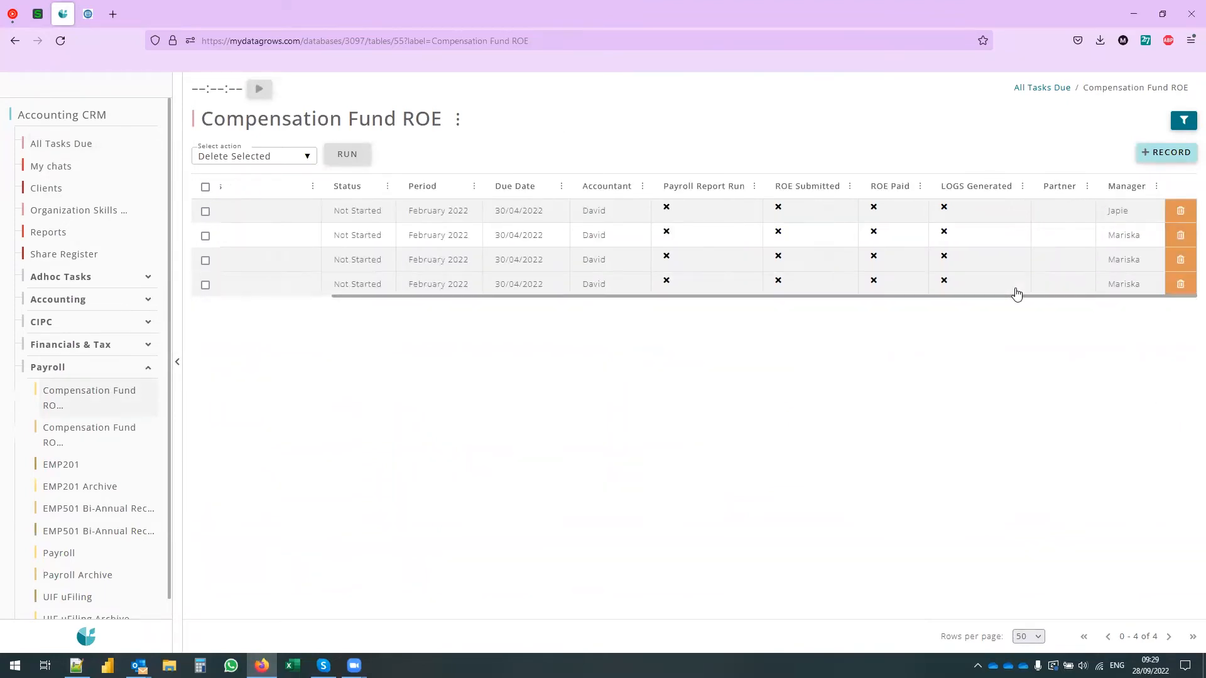
drag(461, 302, 275, 302)
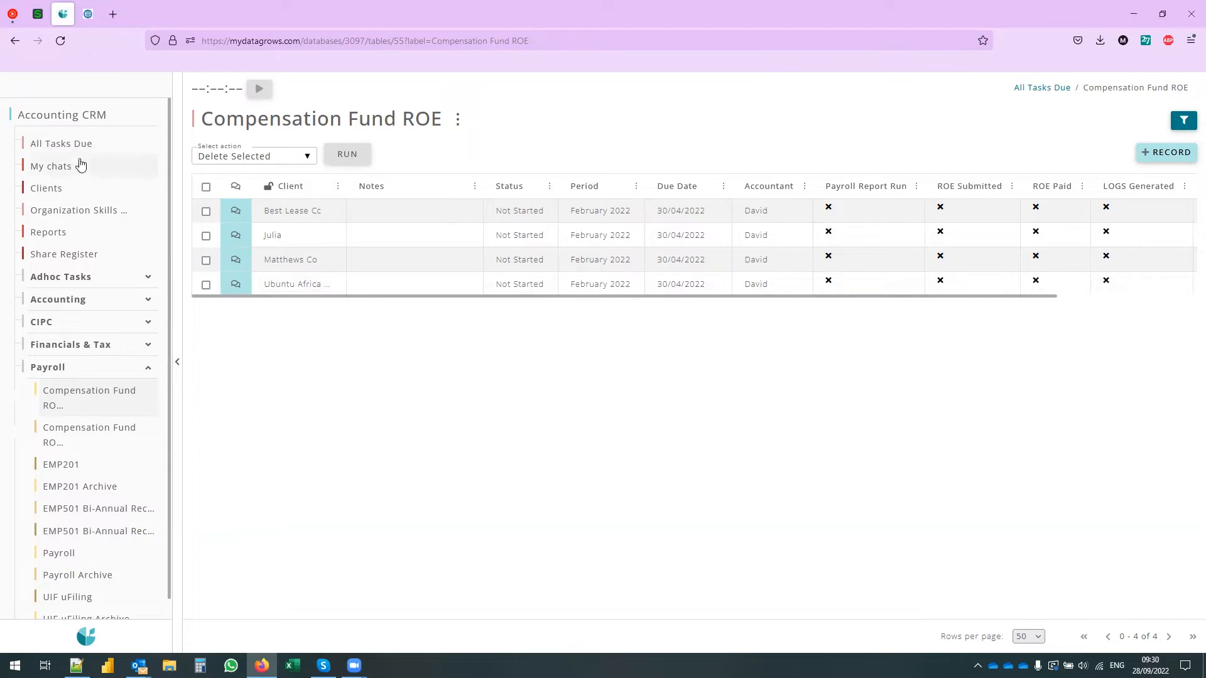
click(54, 145)
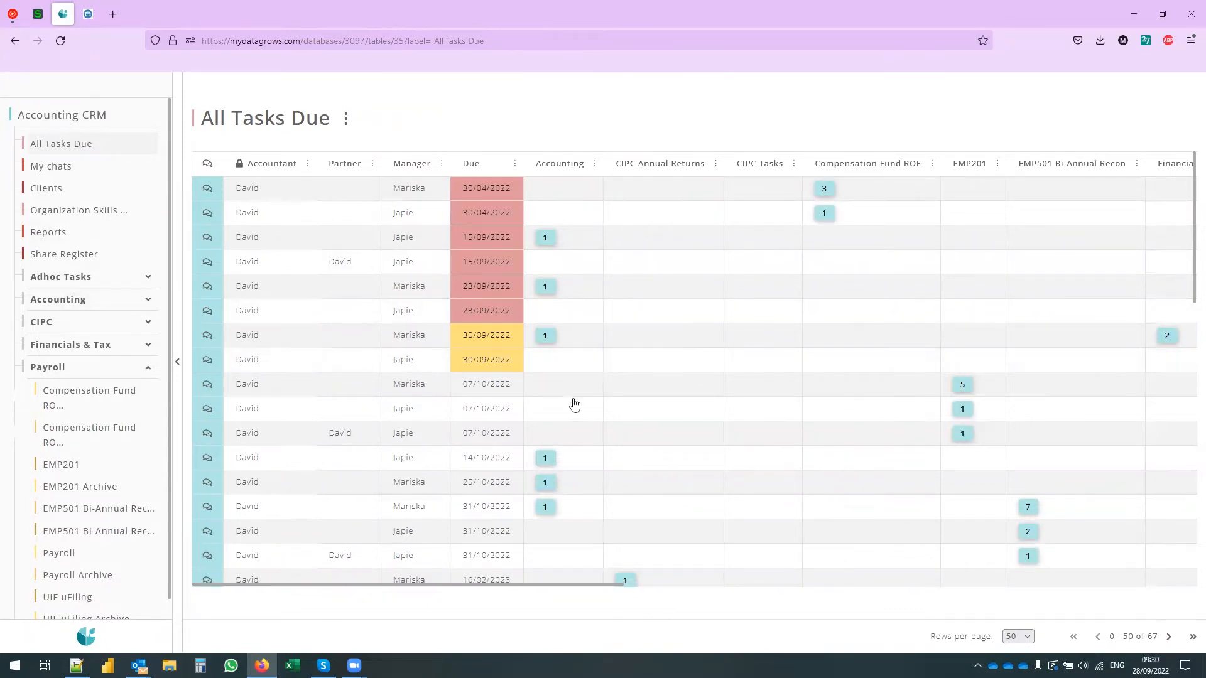
Filter All Tasks Due to rows whose Accountant contains one staff member's first name and look through that accountant's tasks
click(306, 165)
mouse_move(302, 182)
click(307, 165)
click(268, 199)
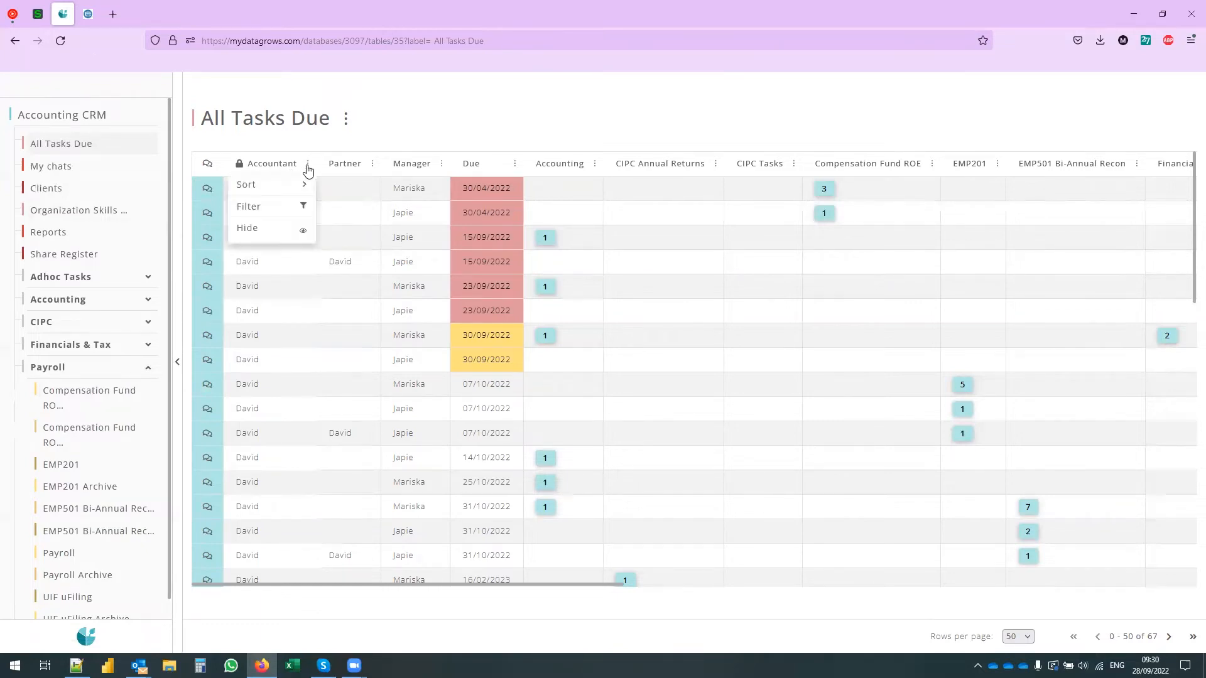
mouse_move(305, 168)
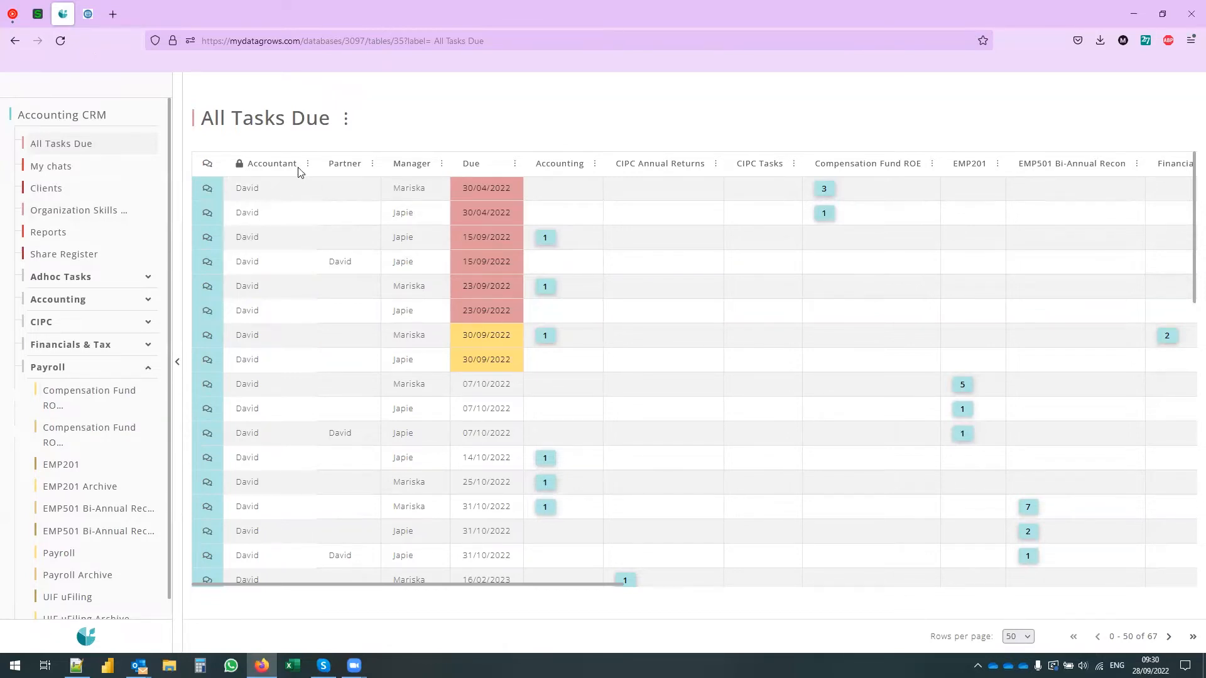
click(303, 205)
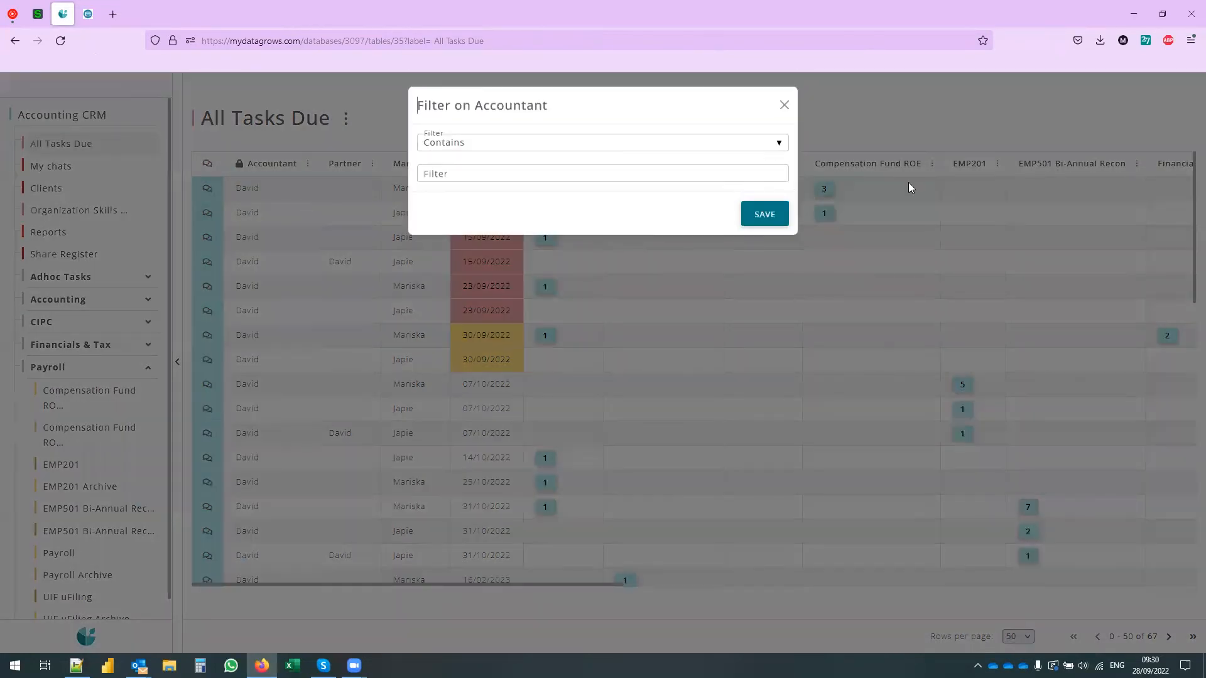
click(552, 175)
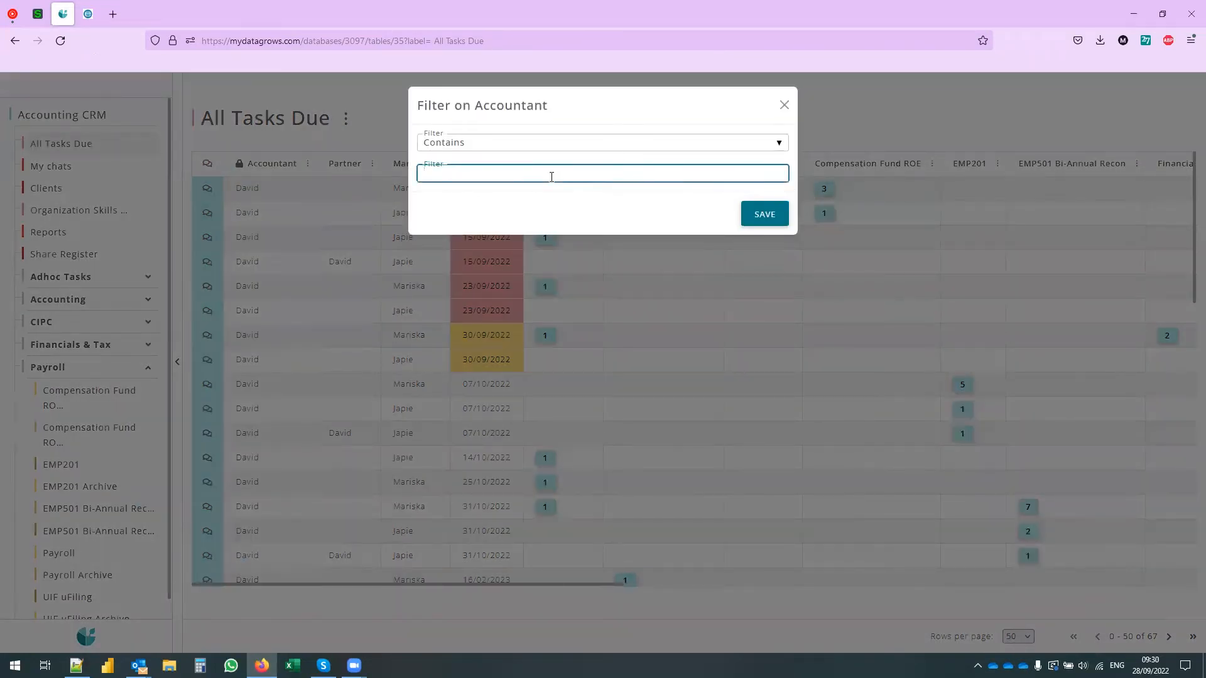
click(766, 215)
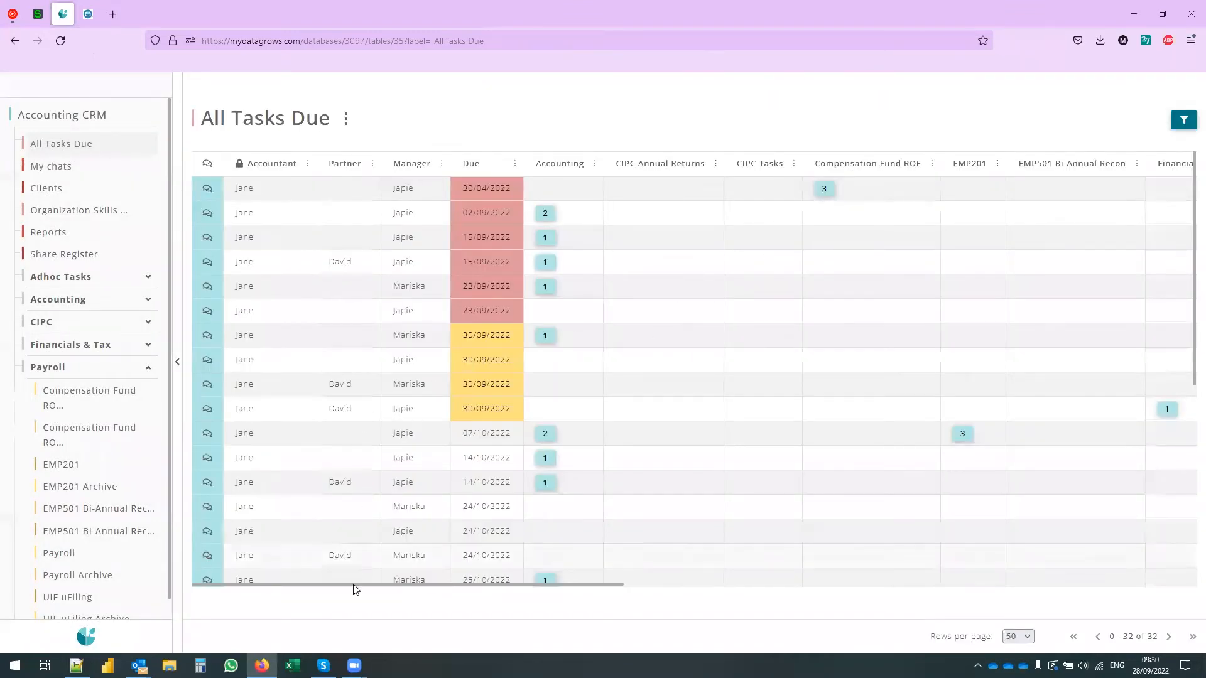
drag(353, 589, 289, 641)
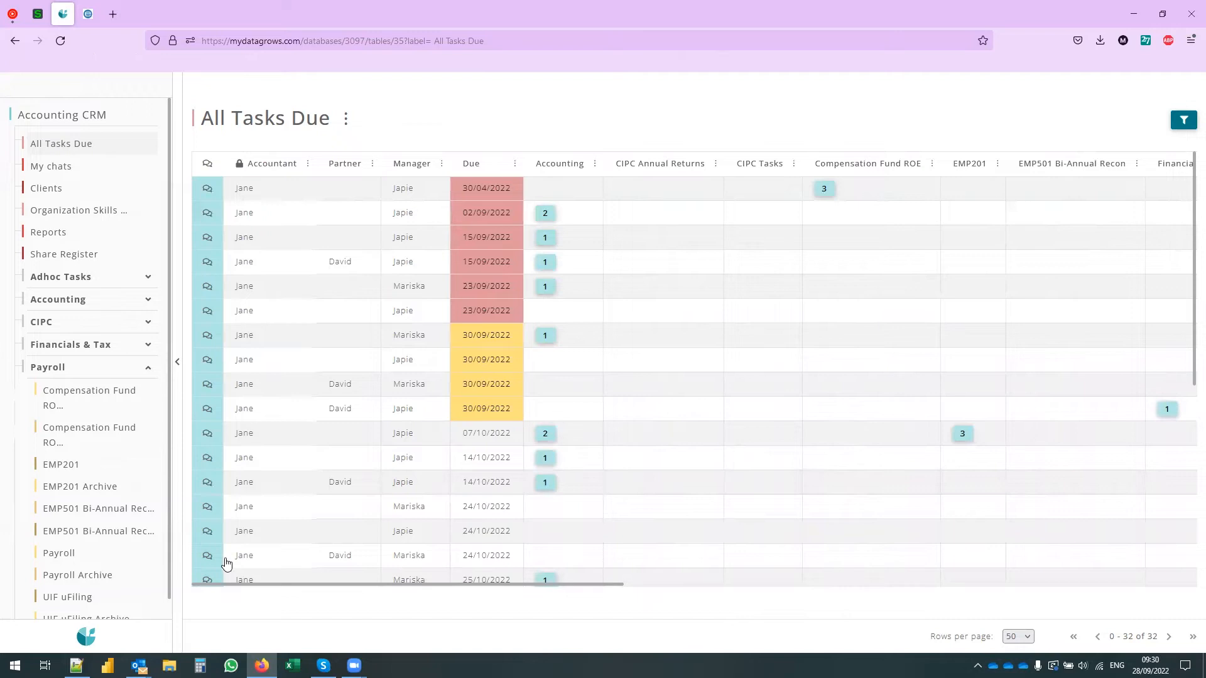
scroll(587, 452, down, 3)
scroll(587, 452, down, 3)
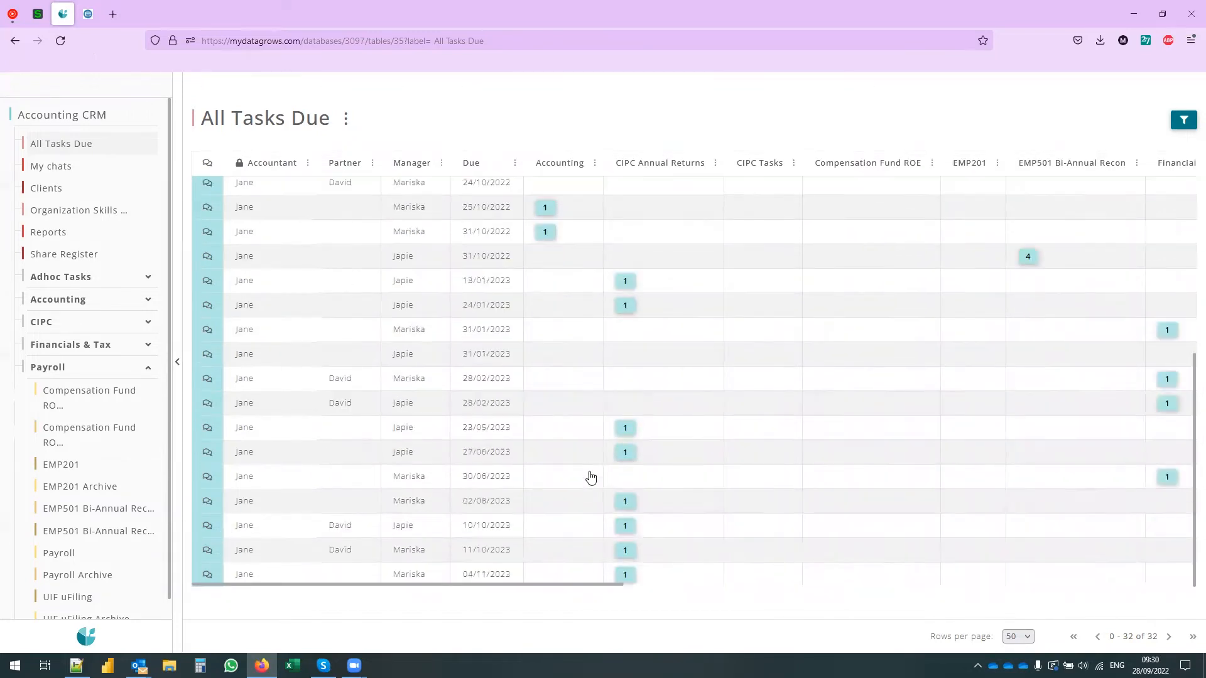
scroll(565, 393, up, 6)
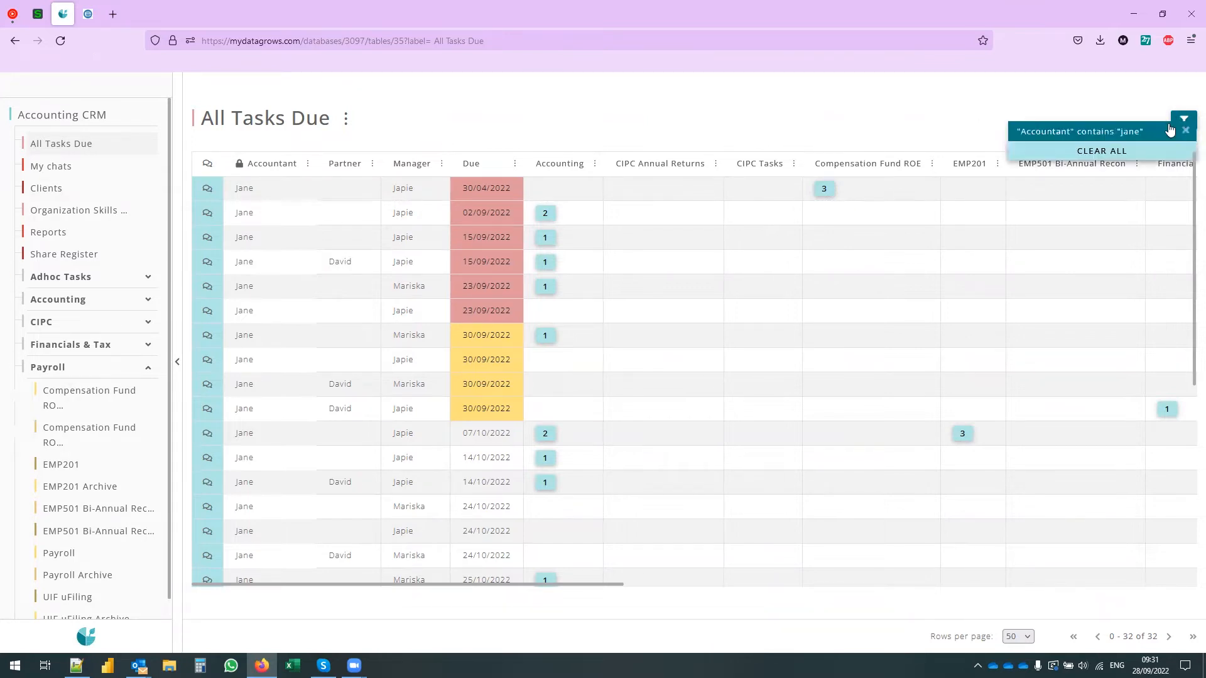
Switch to Clients and back to All Tasks Due to check that the Accountant filter persists, and clear all filters
mouse_move(1183, 123)
click(50, 189)
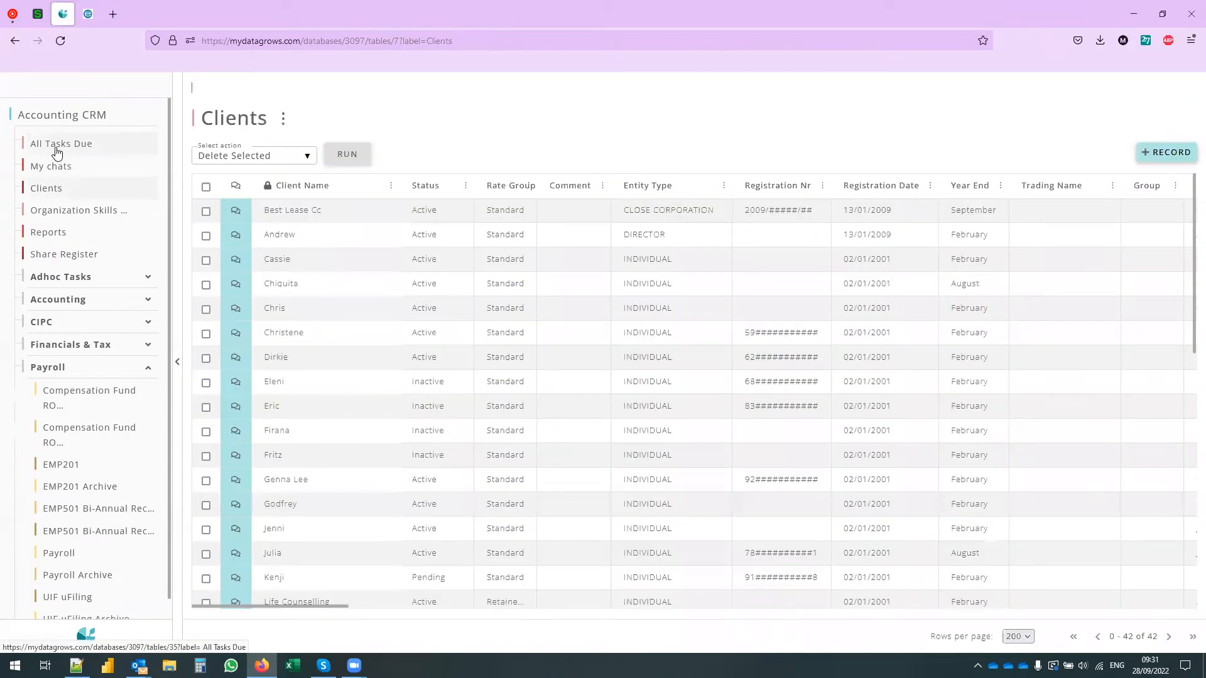
click(57, 146)
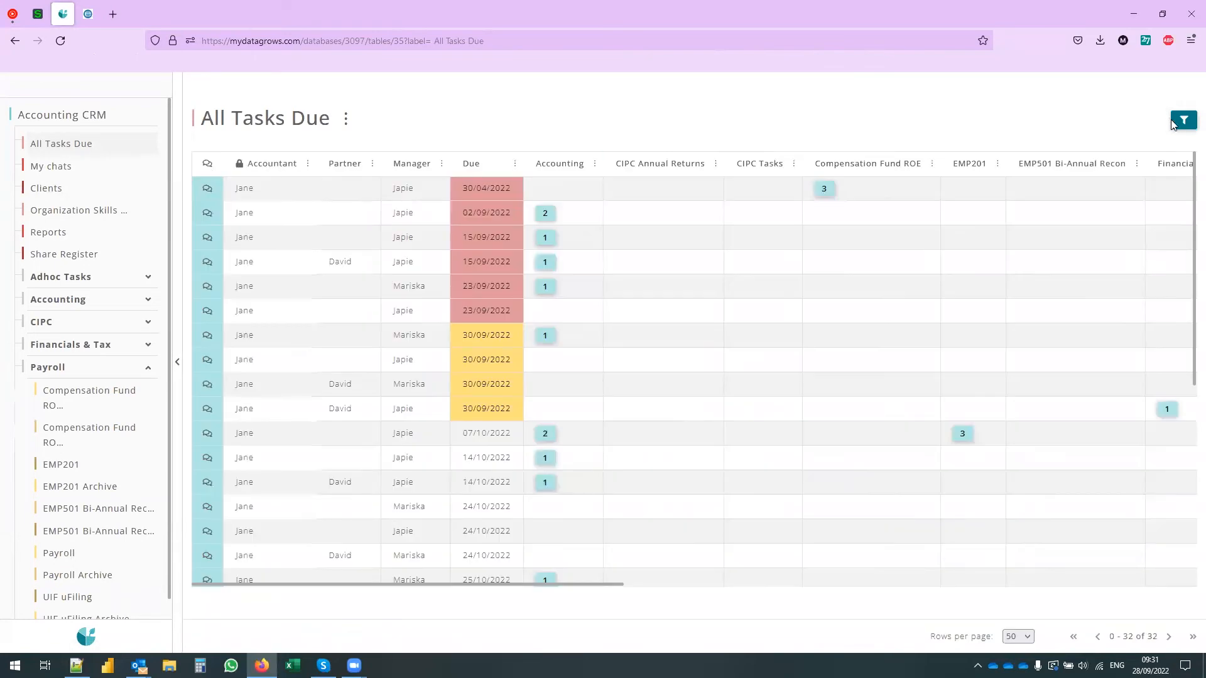
mouse_move(1183, 123)
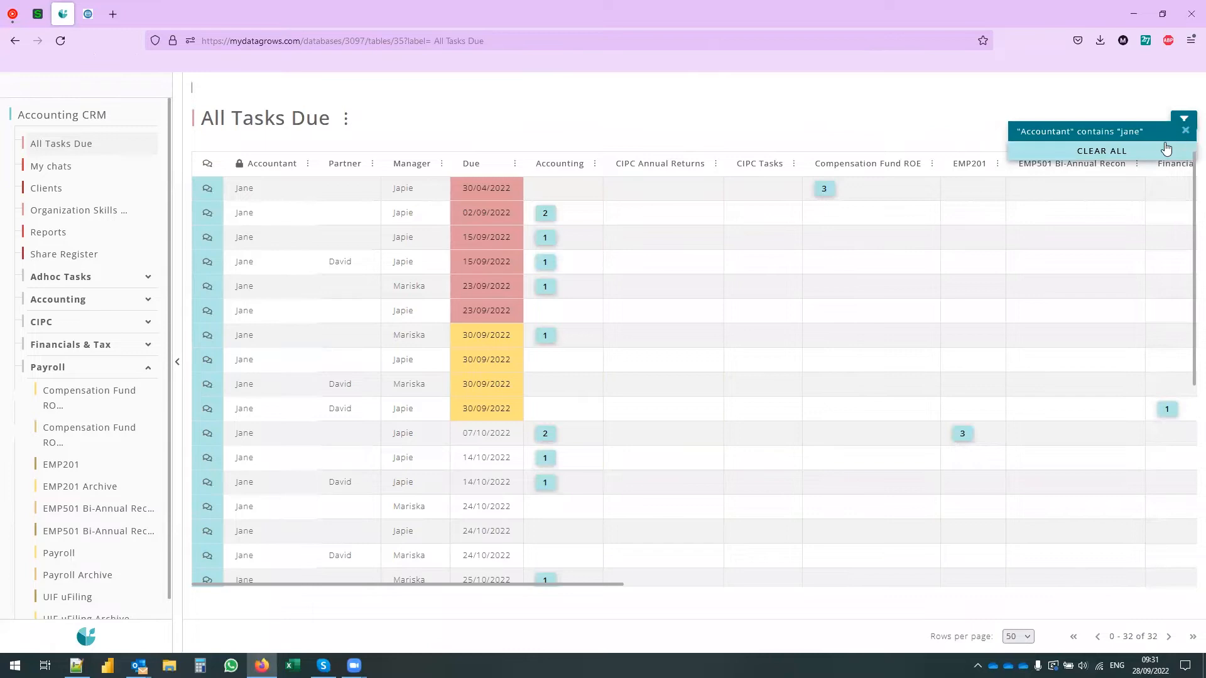
click(1131, 151)
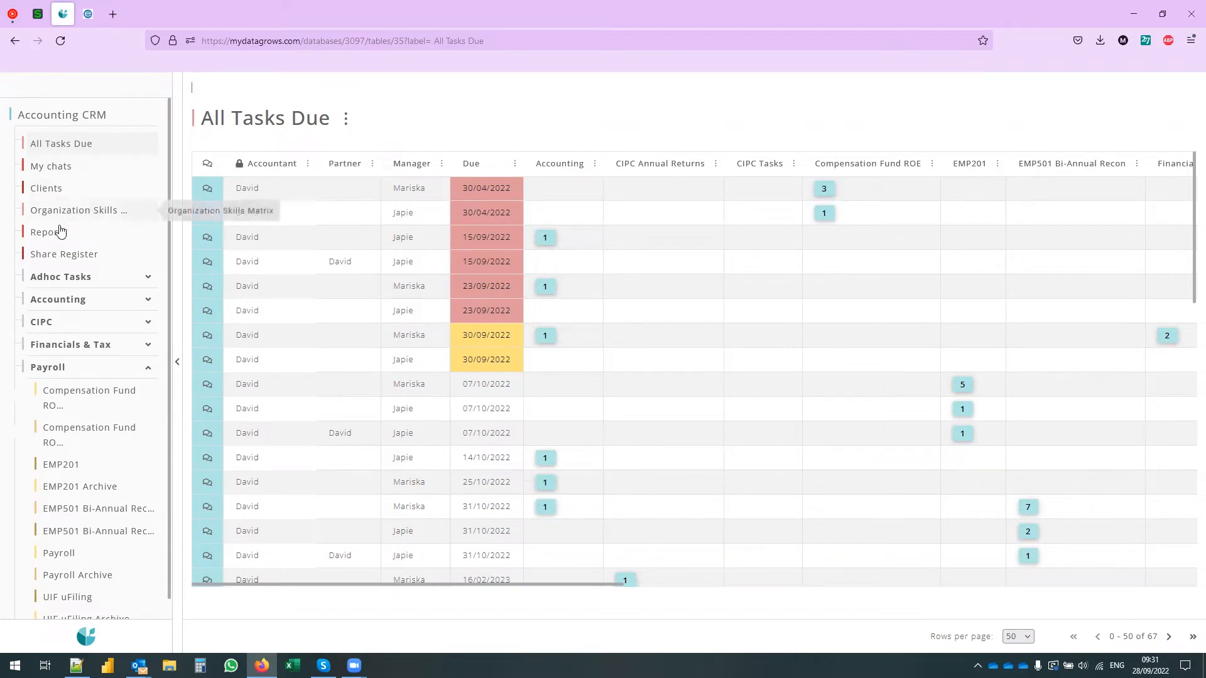
Open the report "Your to-do list for the next 30 days" and look through its task summary per accountant
click(40, 235)
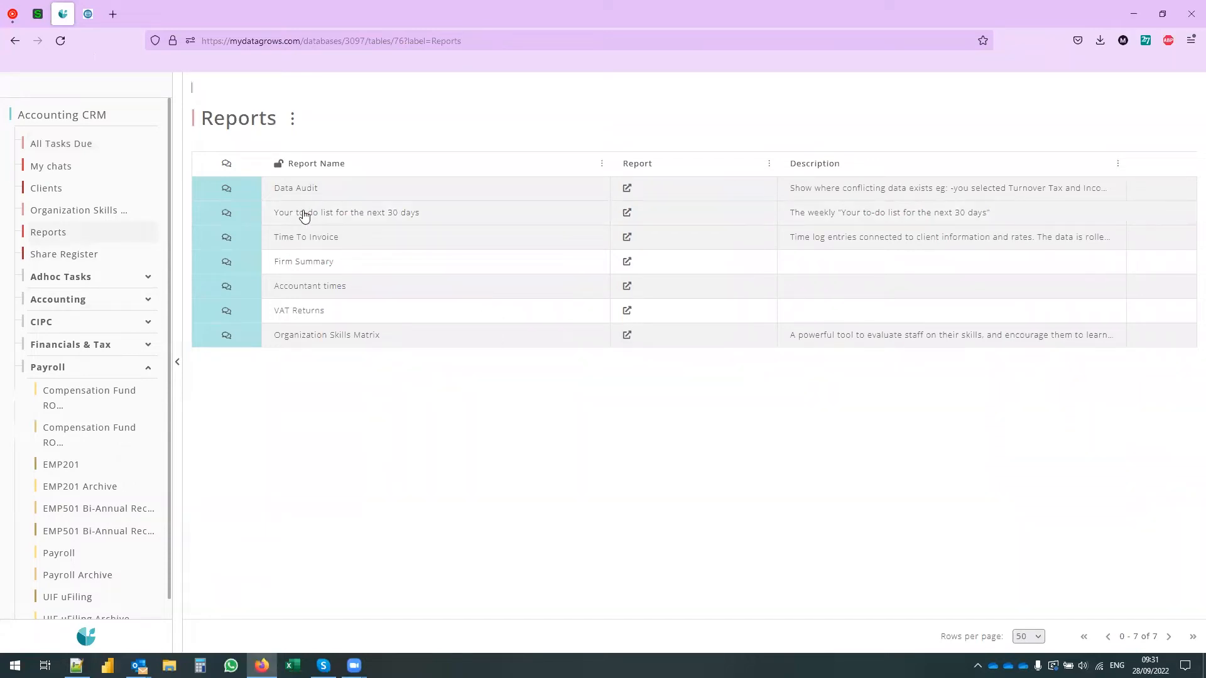
click(625, 216)
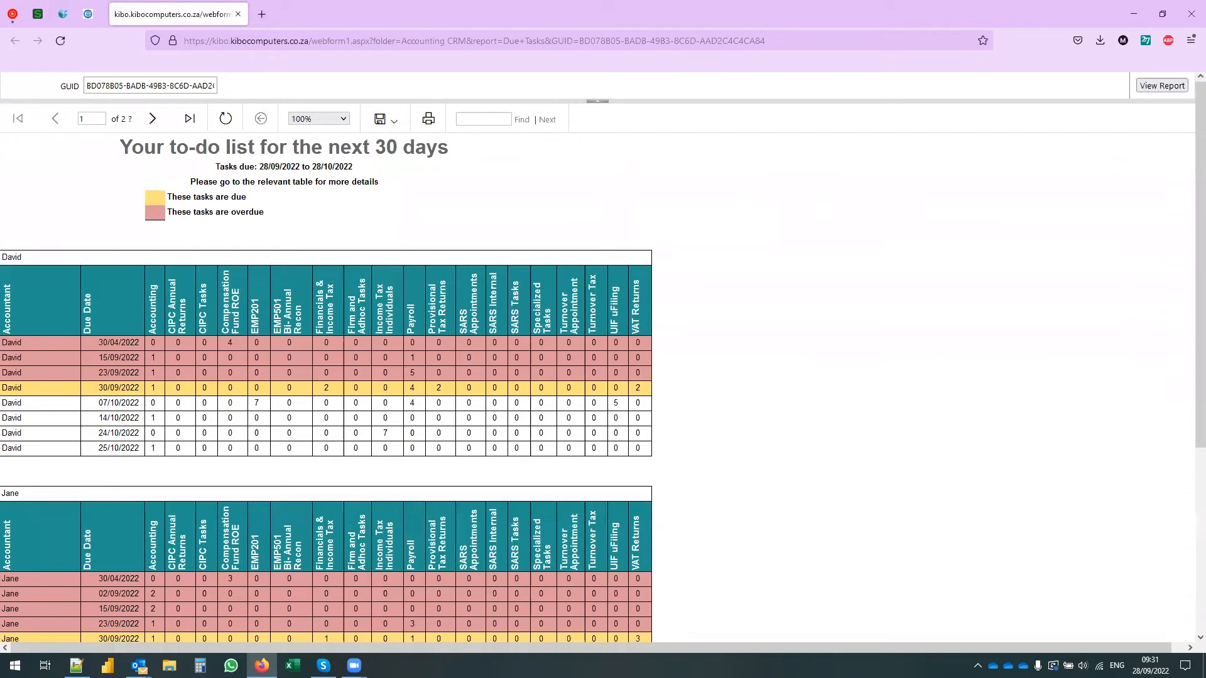
scroll(375, 467, down, 1)
scroll(375, 468, down, 5)
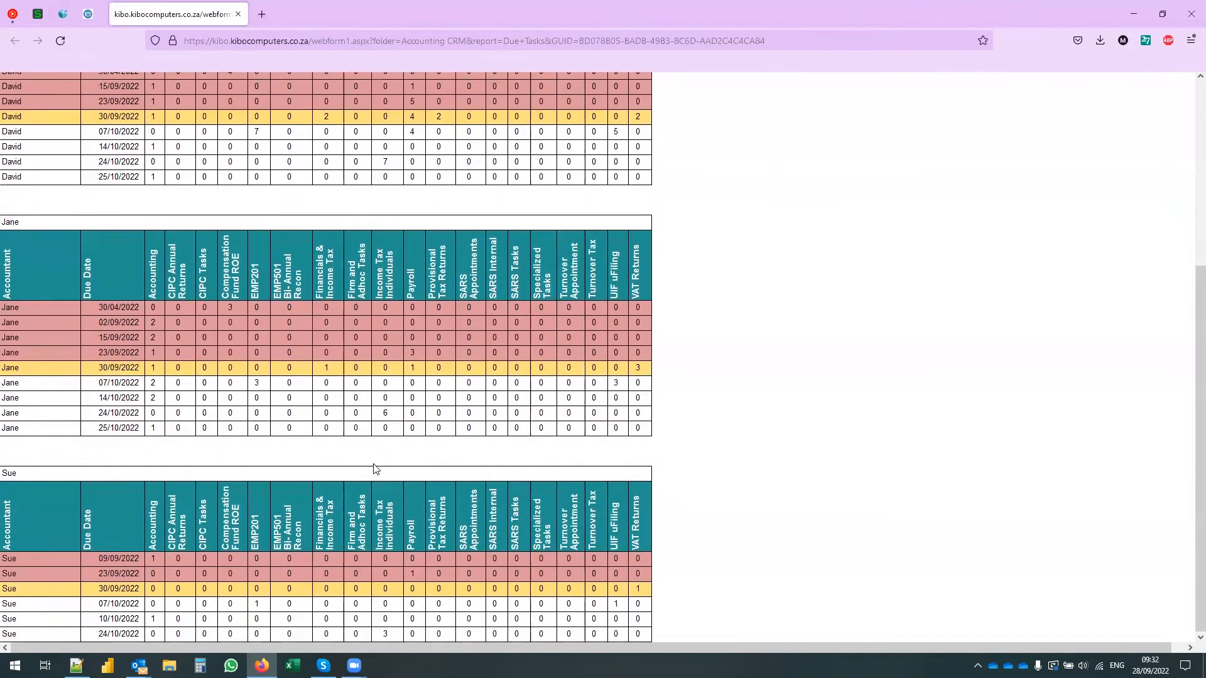
scroll(375, 438, up, 5)
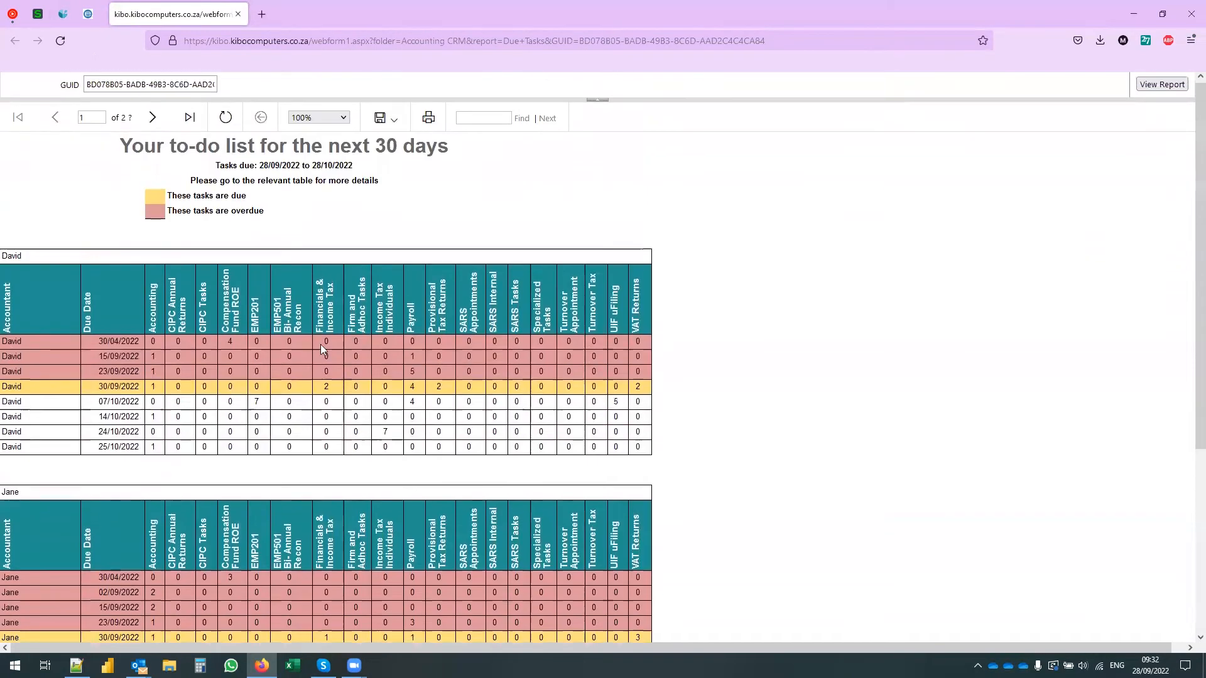
Read the report's Tasks due detail pages through to the last page and return to My chats in the Accounting CRM
click(153, 117)
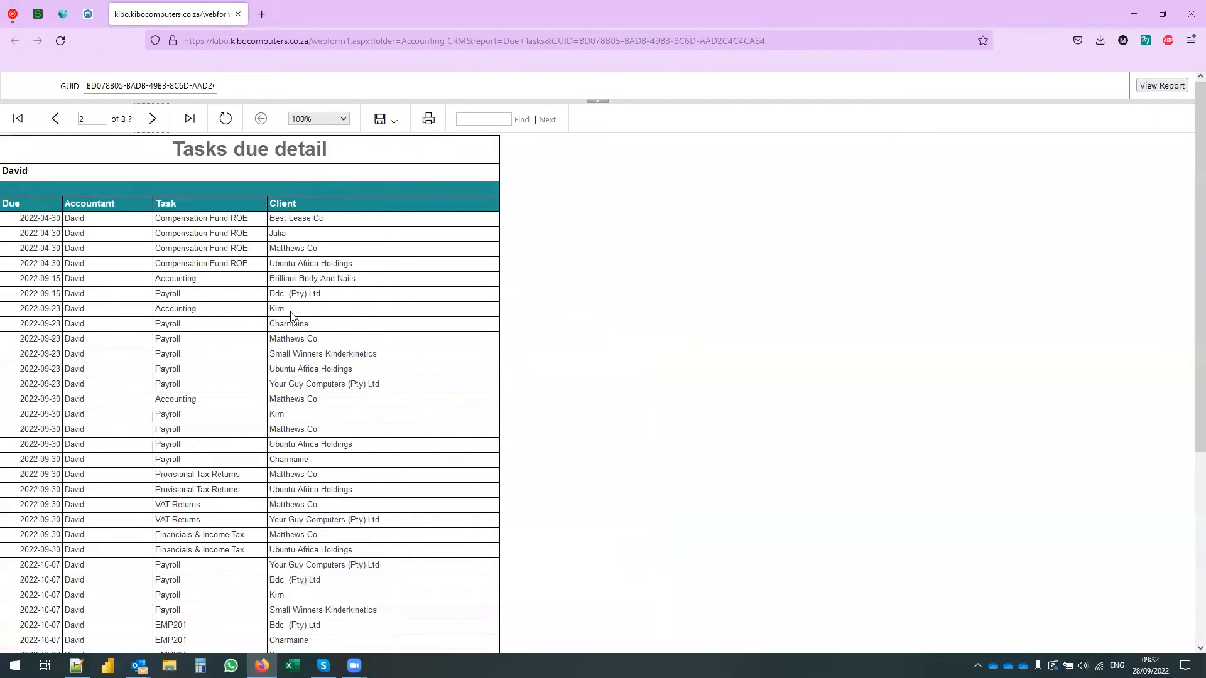
scroll(218, 303, down, 5)
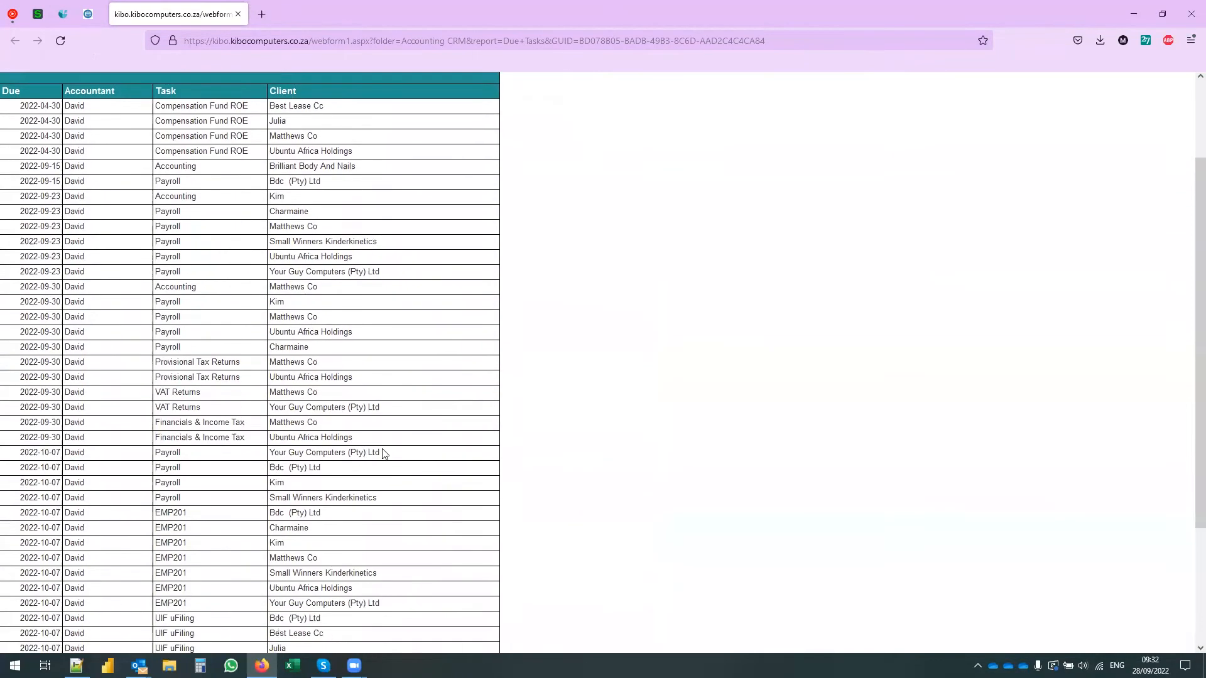
scroll(199, 426, up, 6)
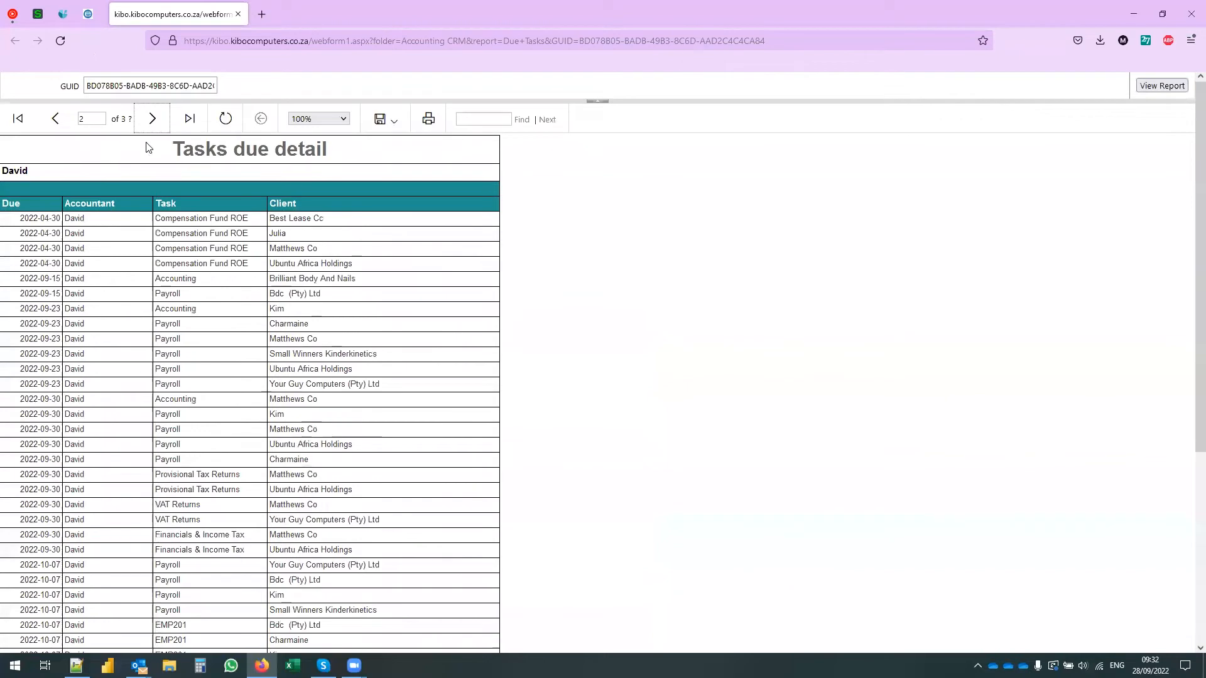
click(189, 118)
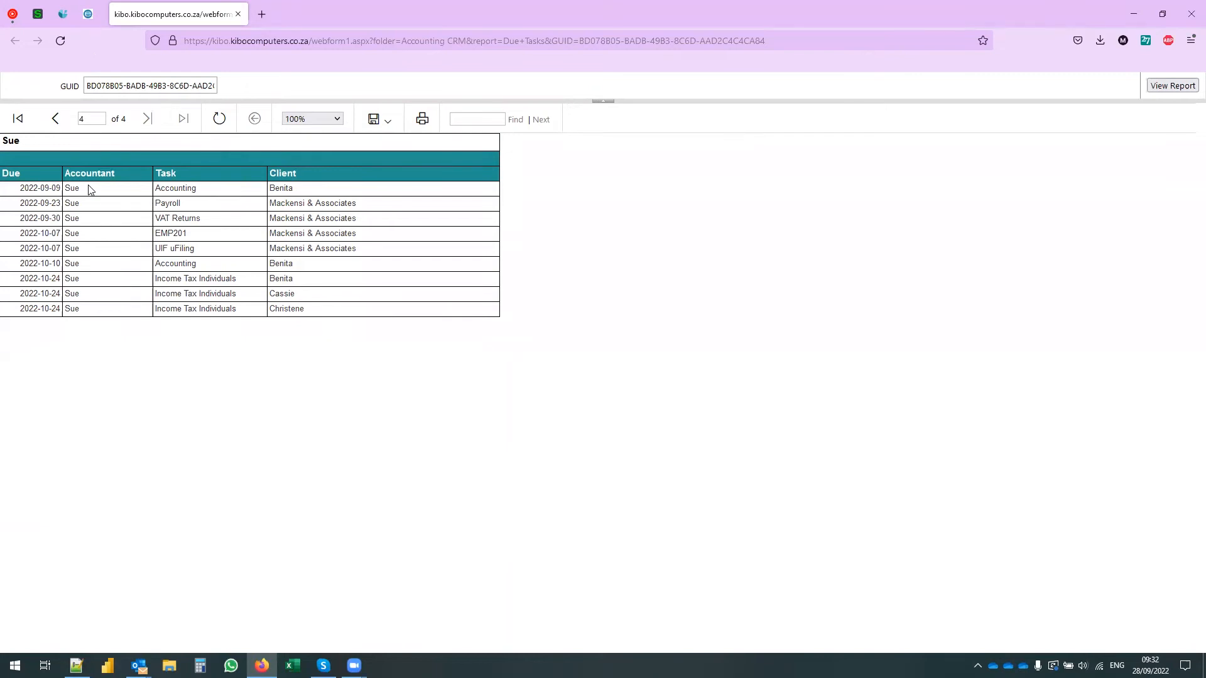
click(62, 14)
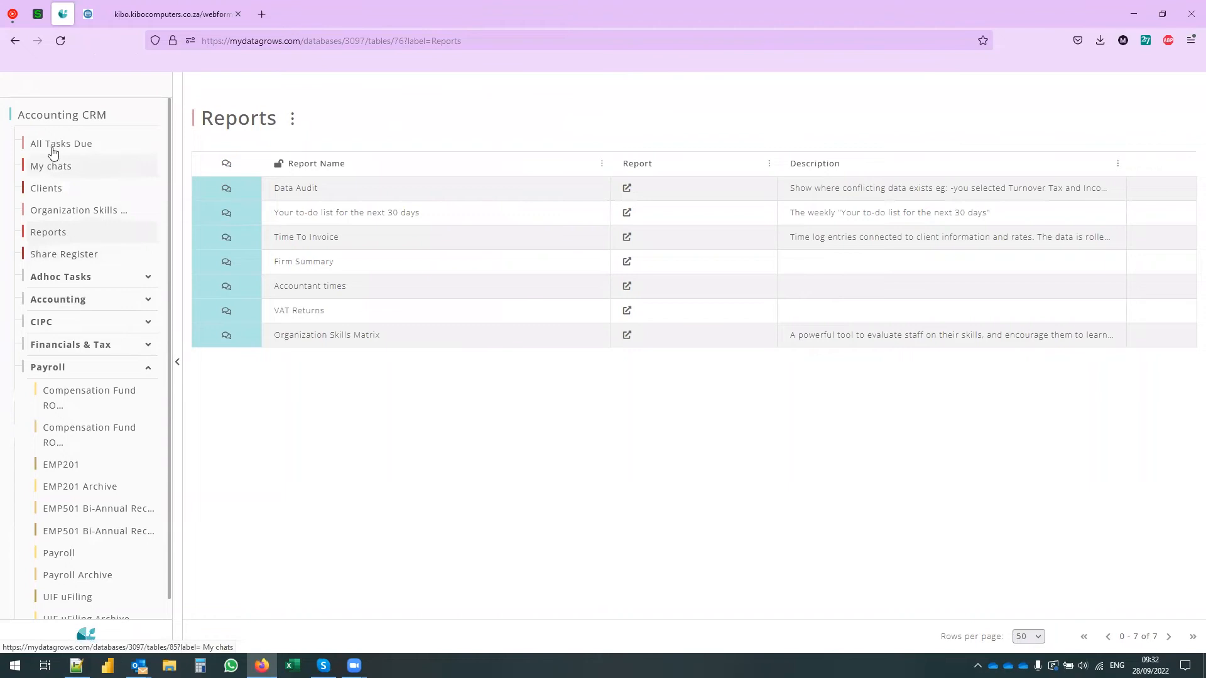
click(39, 169)
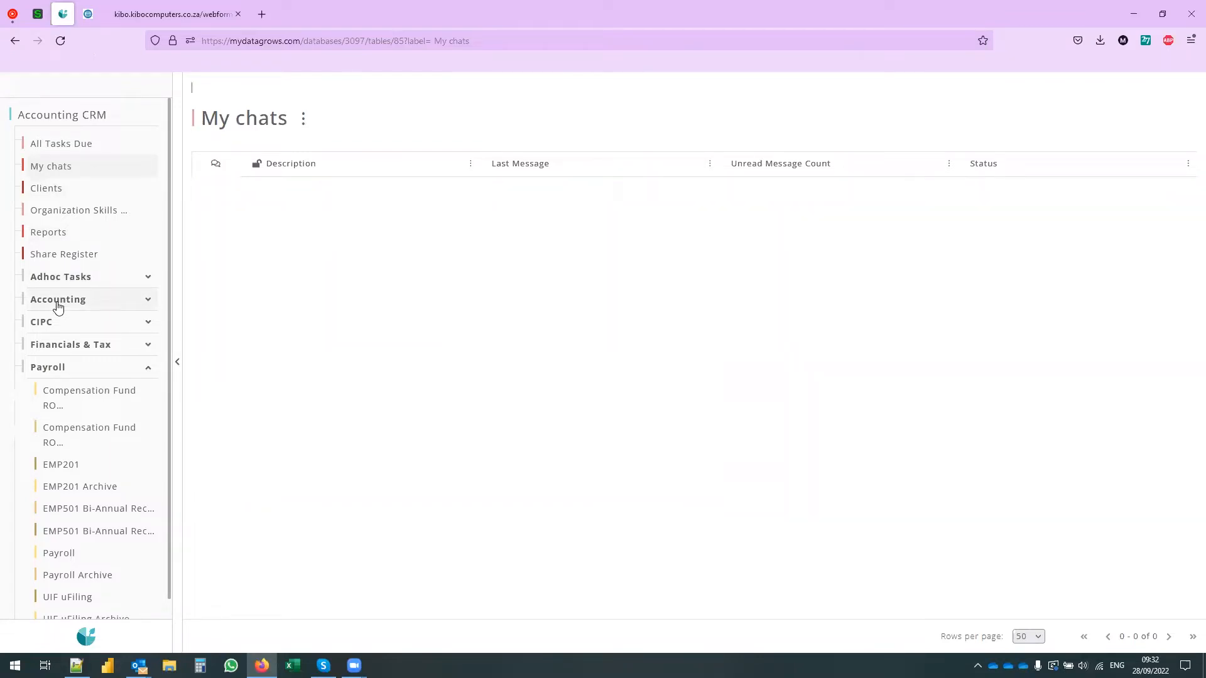
Open the chat of the first Bdc (Pty) Ltd record in the Accounting table, ready for a message
click(58, 300)
click(98, 327)
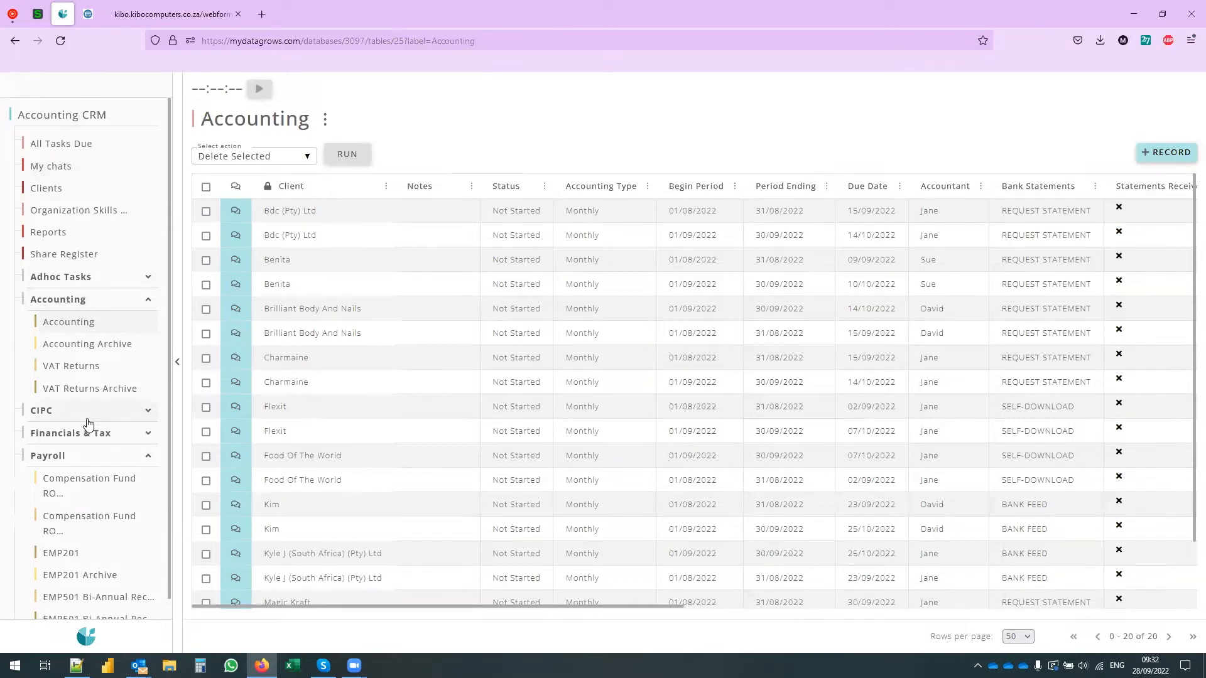
click(236, 213)
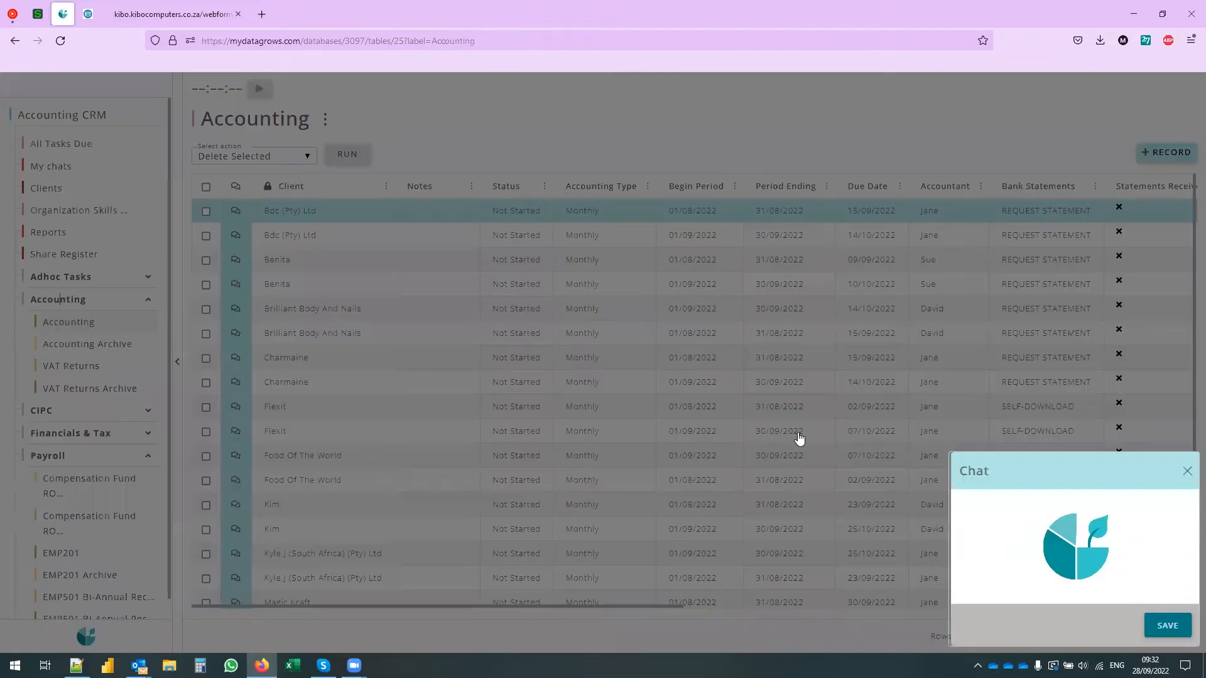
click(1043, 621)
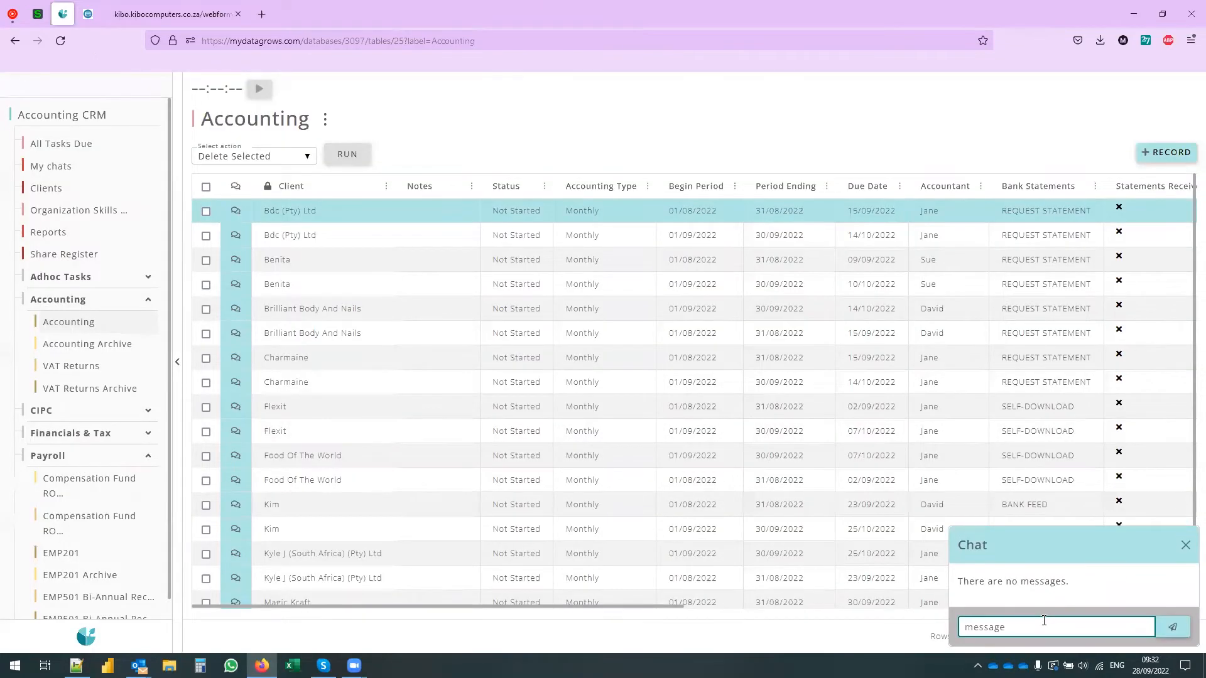
Send a chat message that greets and @-mentions a colleague with the text "please process these bank statements"
text(Hi @)
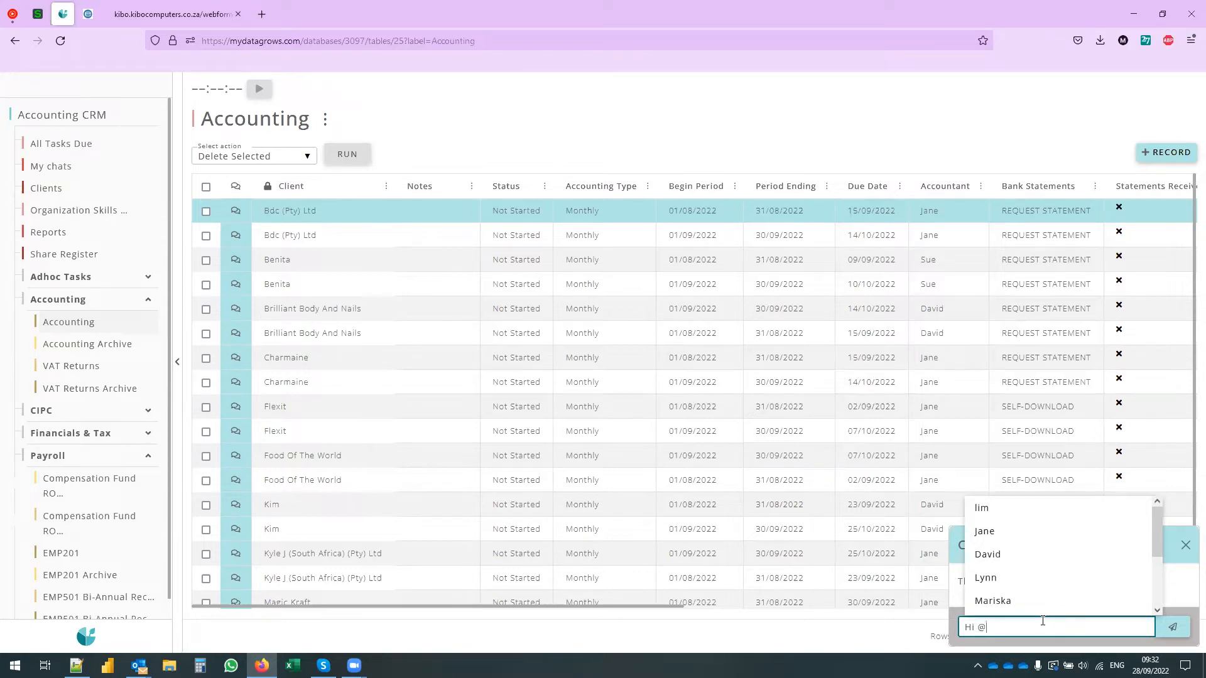
click(1036, 578)
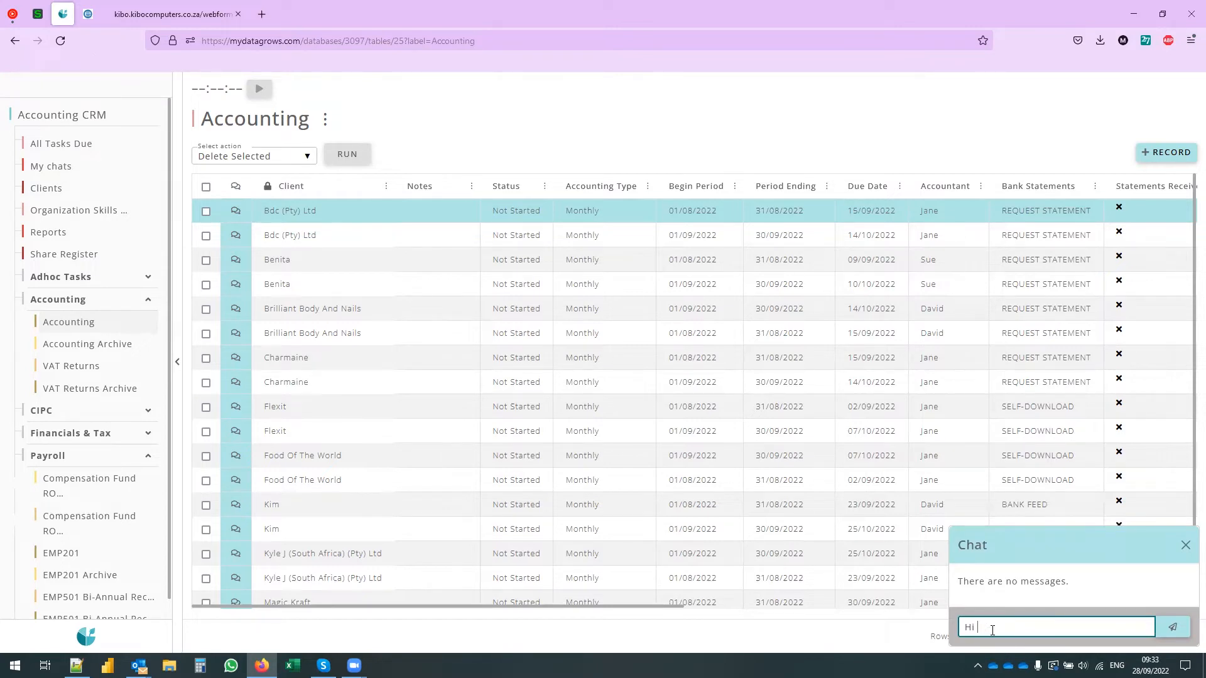
text(@)
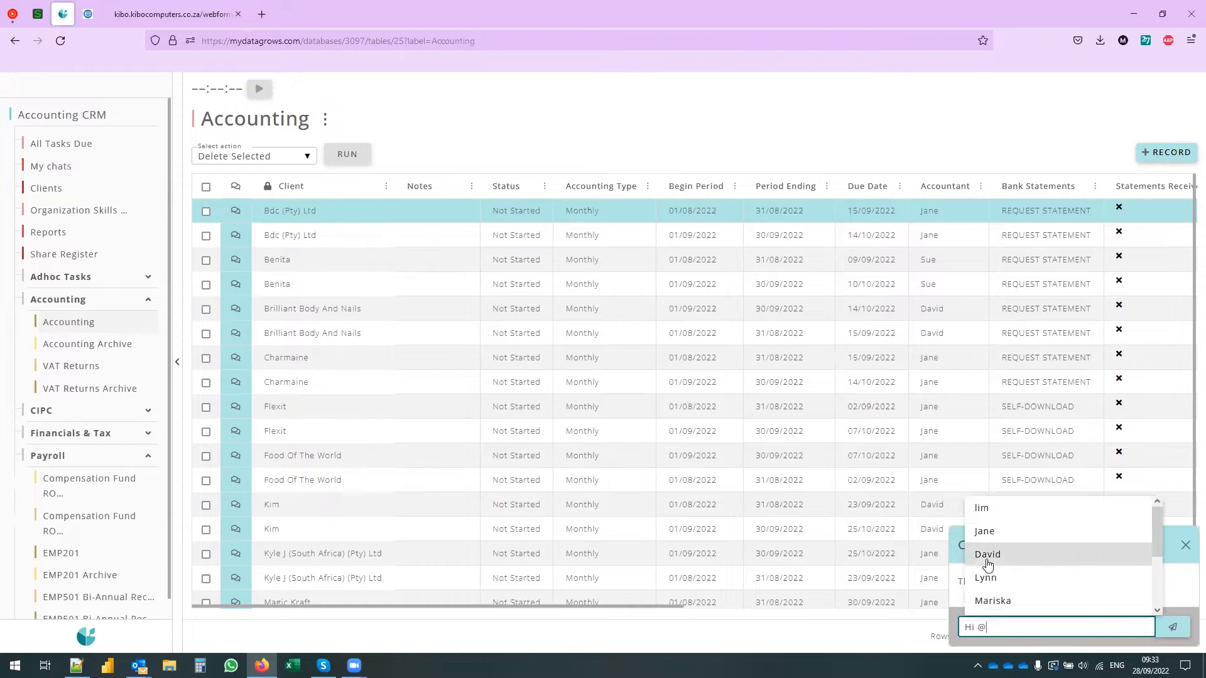
scroll(1062, 565, down, 1)
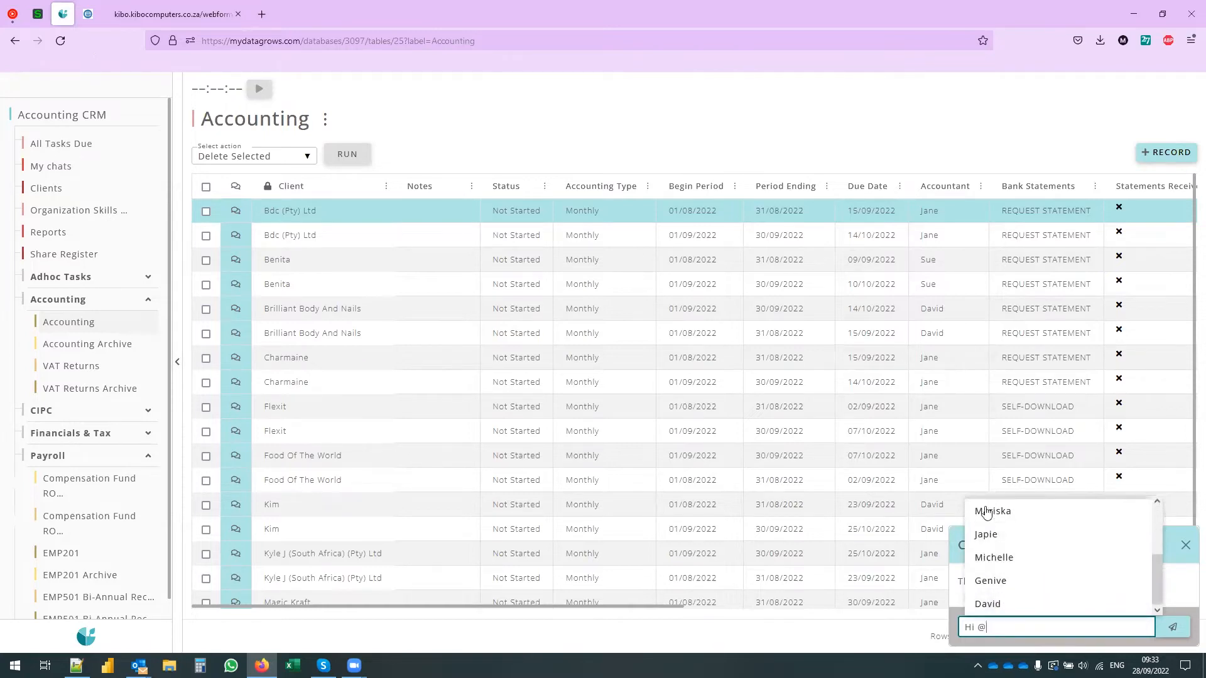
click(1023, 558)
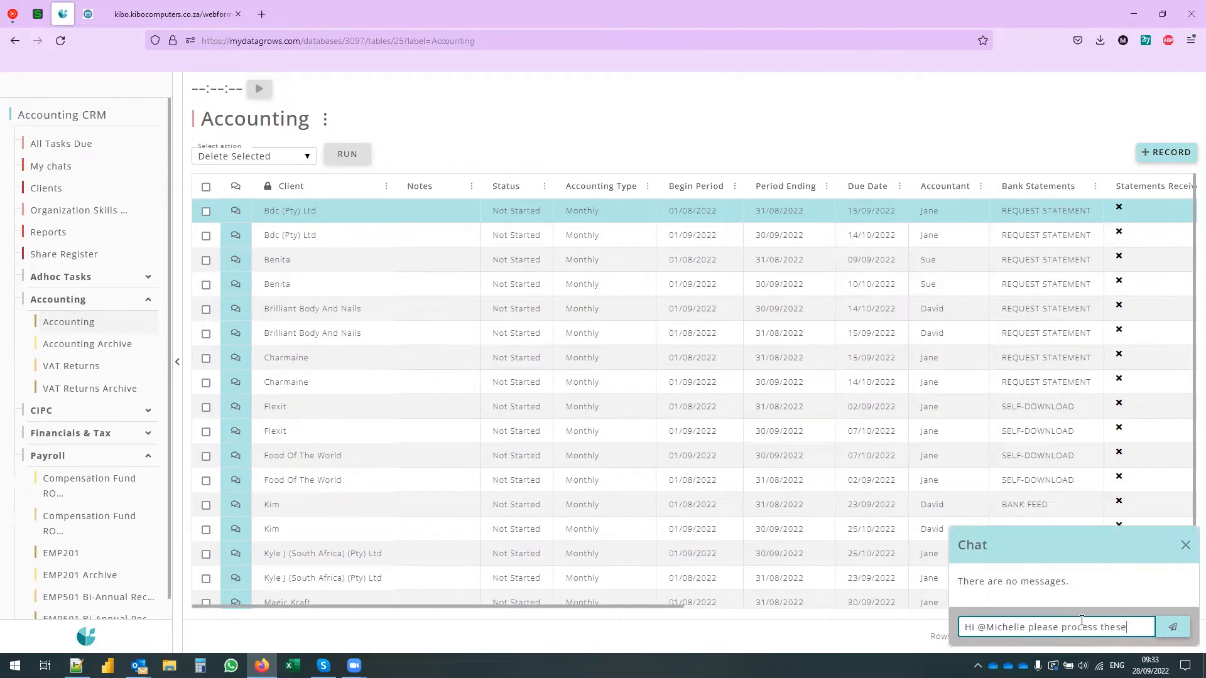
text(nk statements)
click(1172, 627)
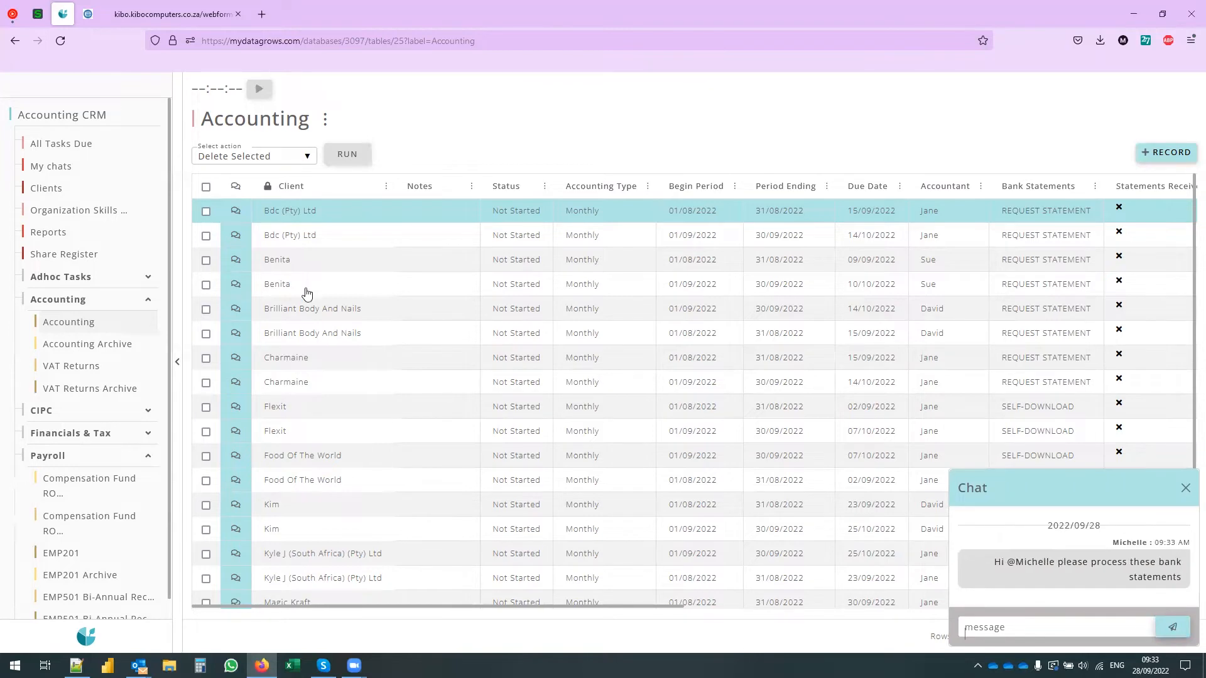
Open My chats, close the chat pop-up and save the Accounting : Bdc (Pty) Ltd chat with its status marked as completed
click(43, 172)
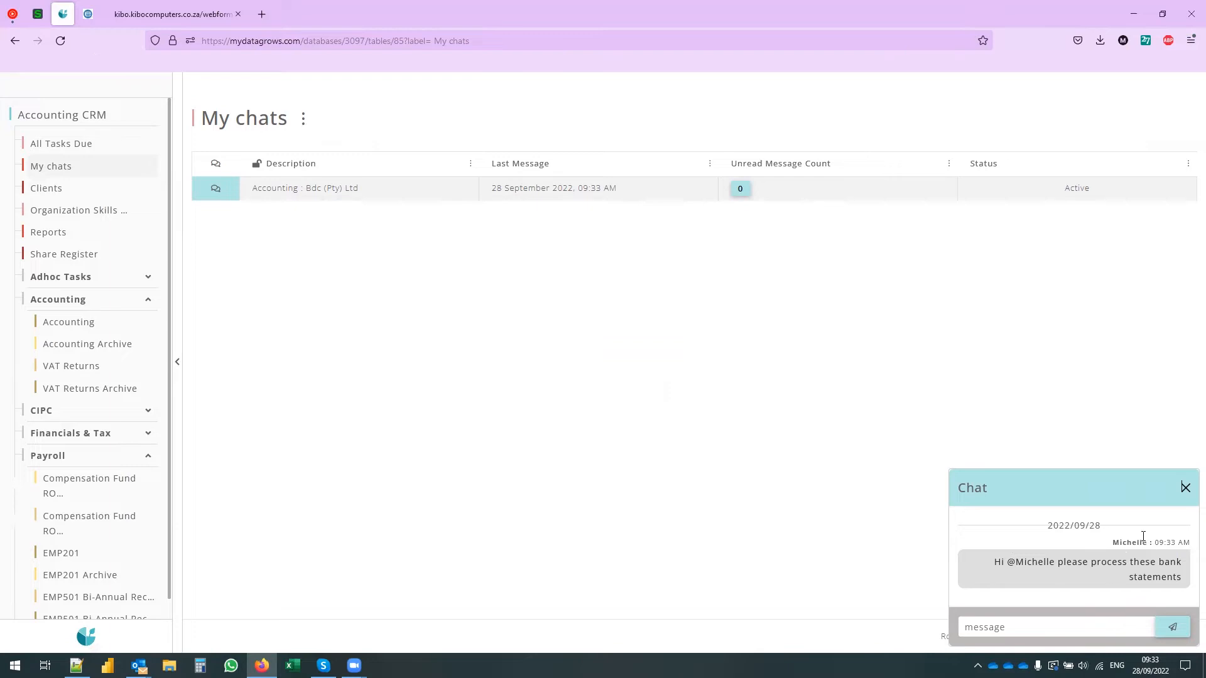
click(1185, 488)
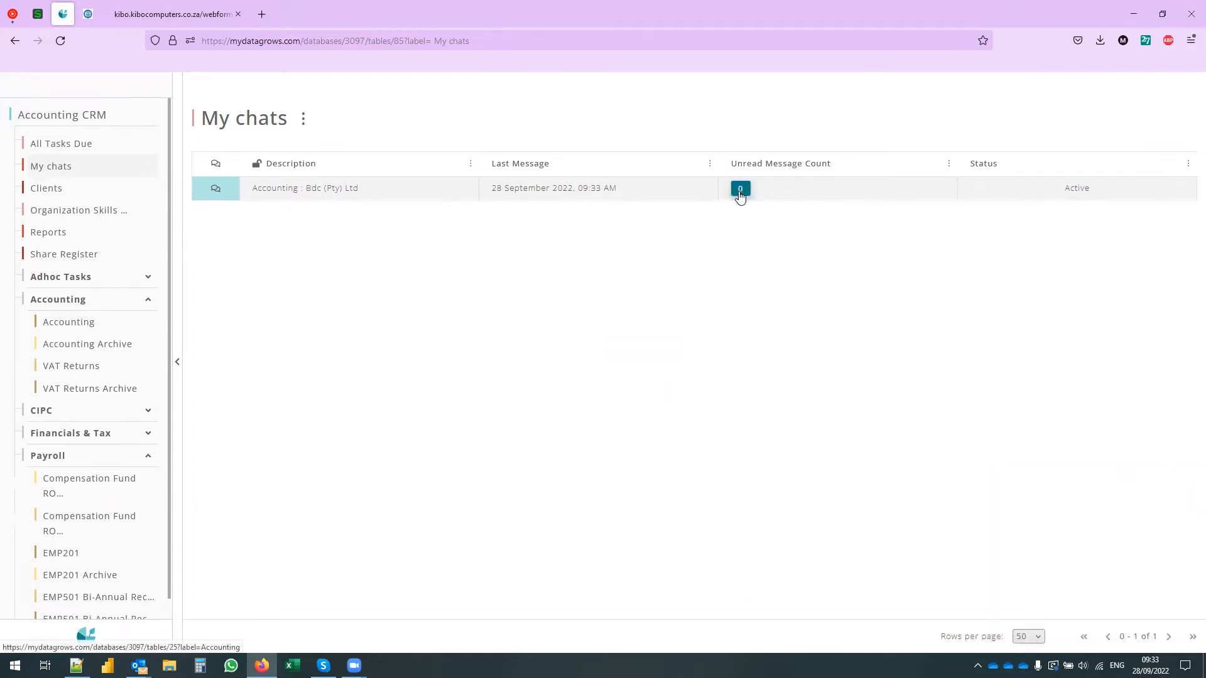
click(1034, 191)
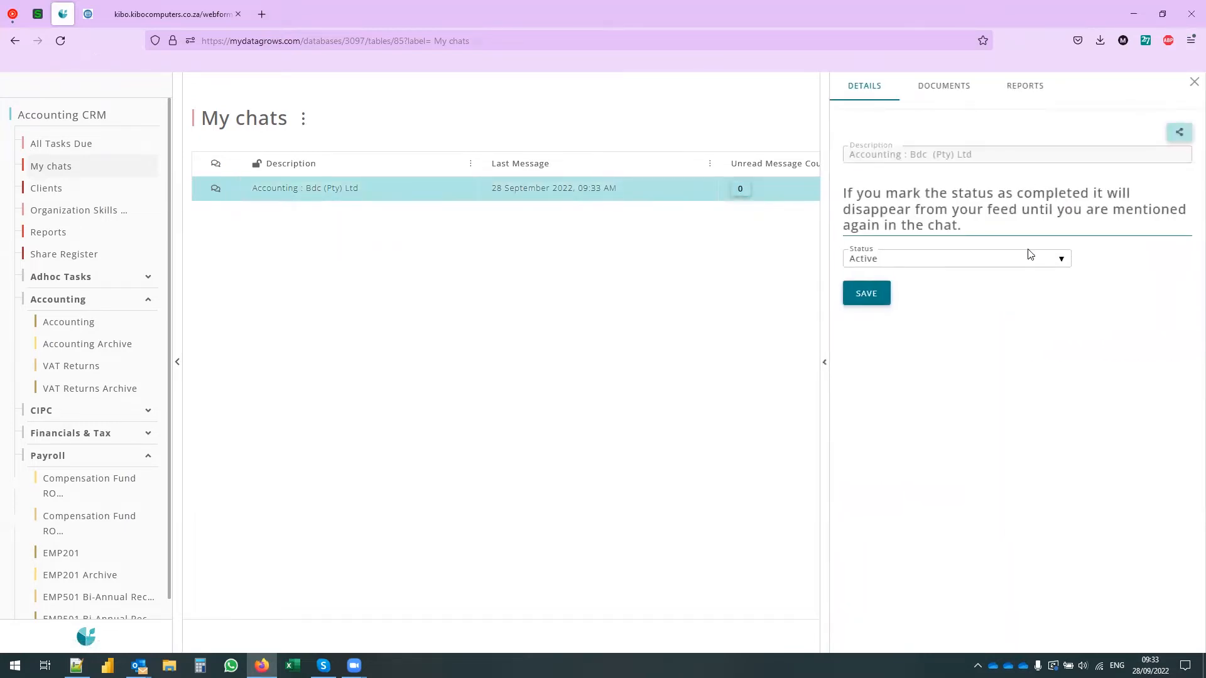
click(1030, 254)
click(886, 352)
click(884, 296)
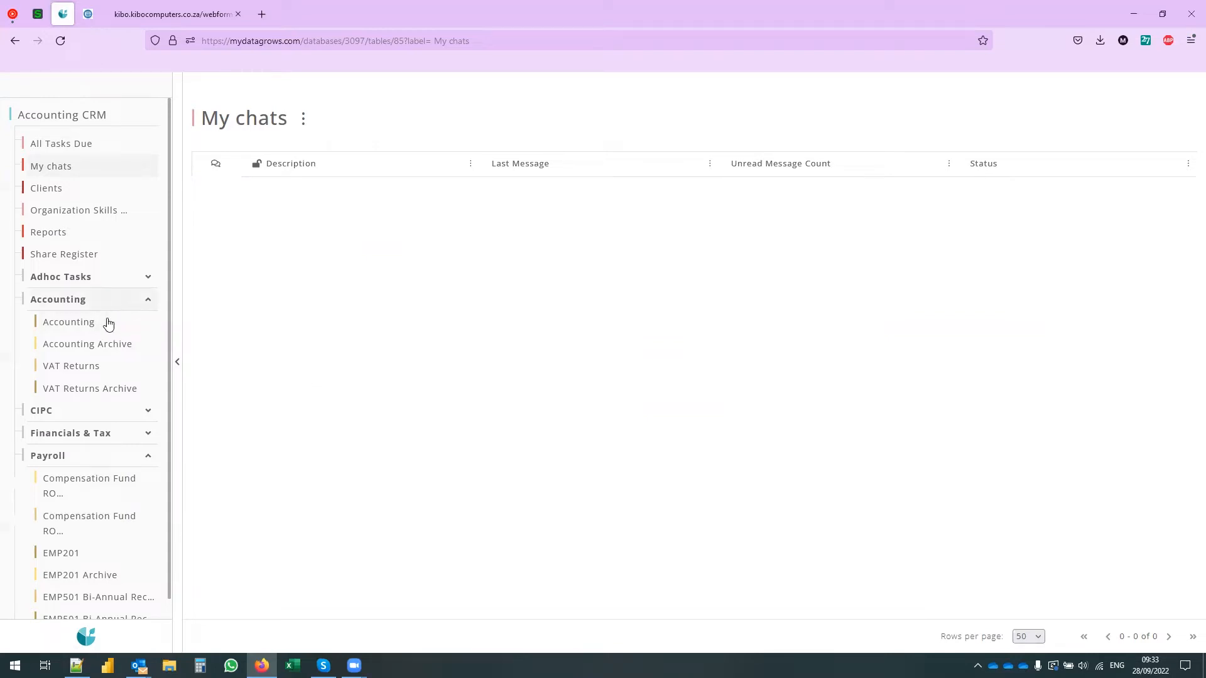
Review the chat message on the first Bdc (Pty) Ltd record in the Accounting table and close the chat
click(68, 324)
click(233, 213)
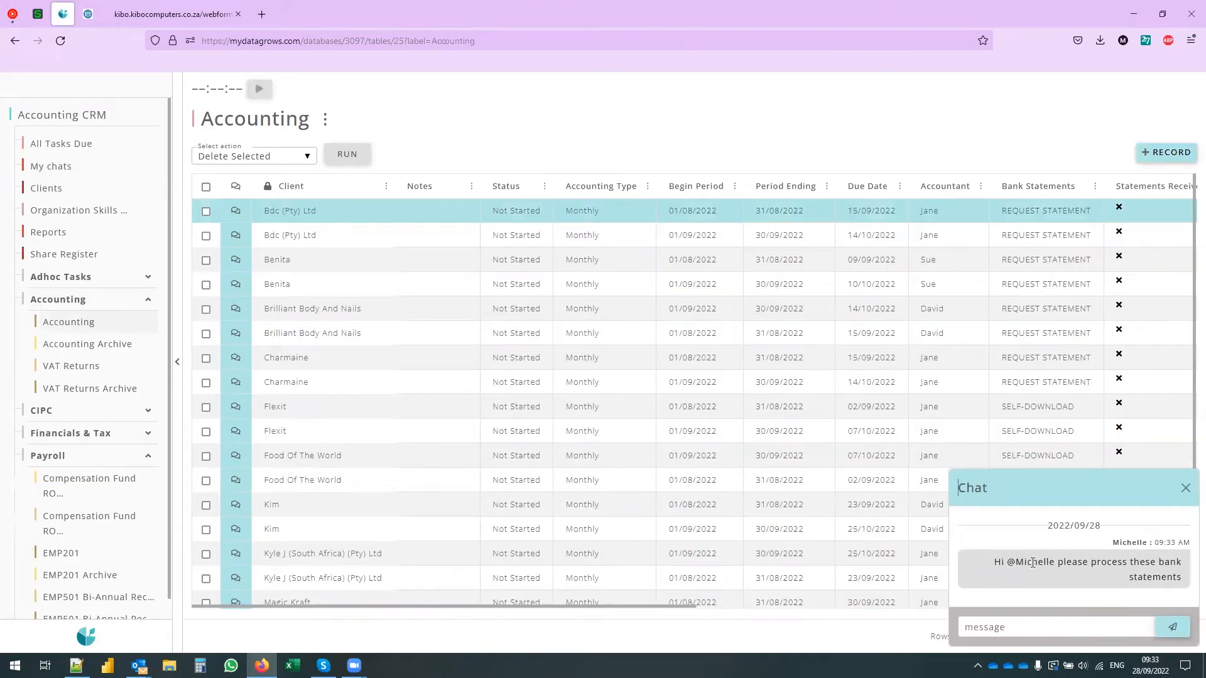
click(1185, 488)
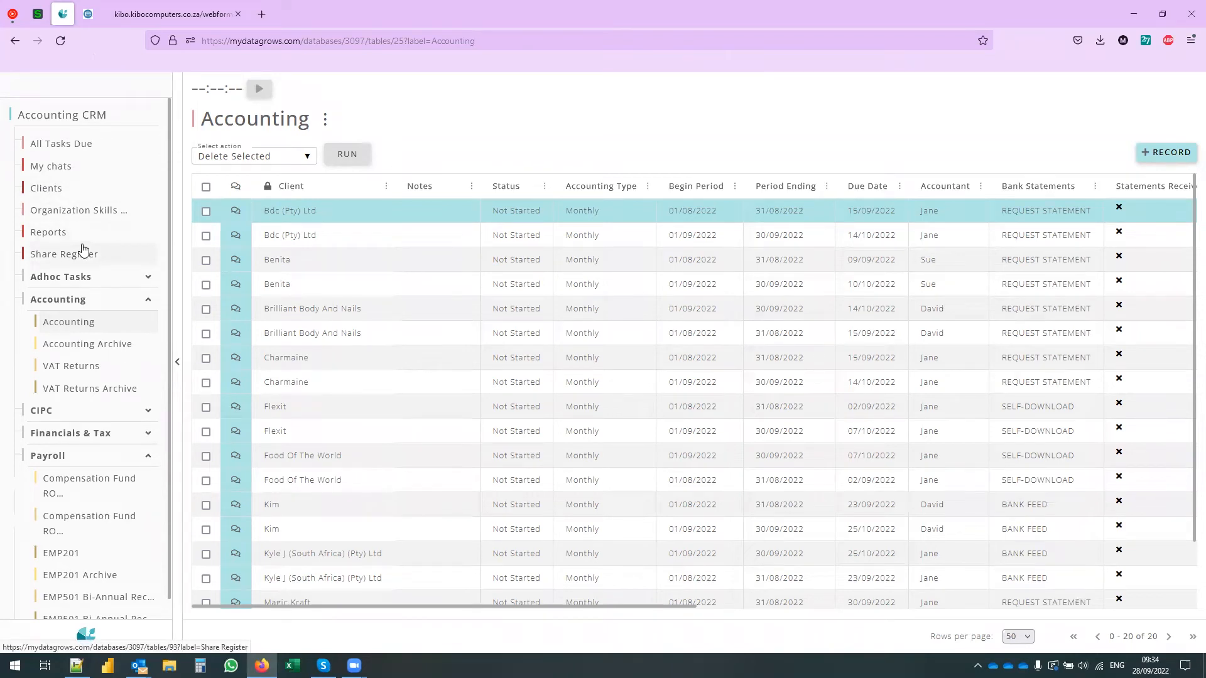
Open the Bdc (Pty) Ltd client record from Clients and start a new record in its Directors list
click(44, 189)
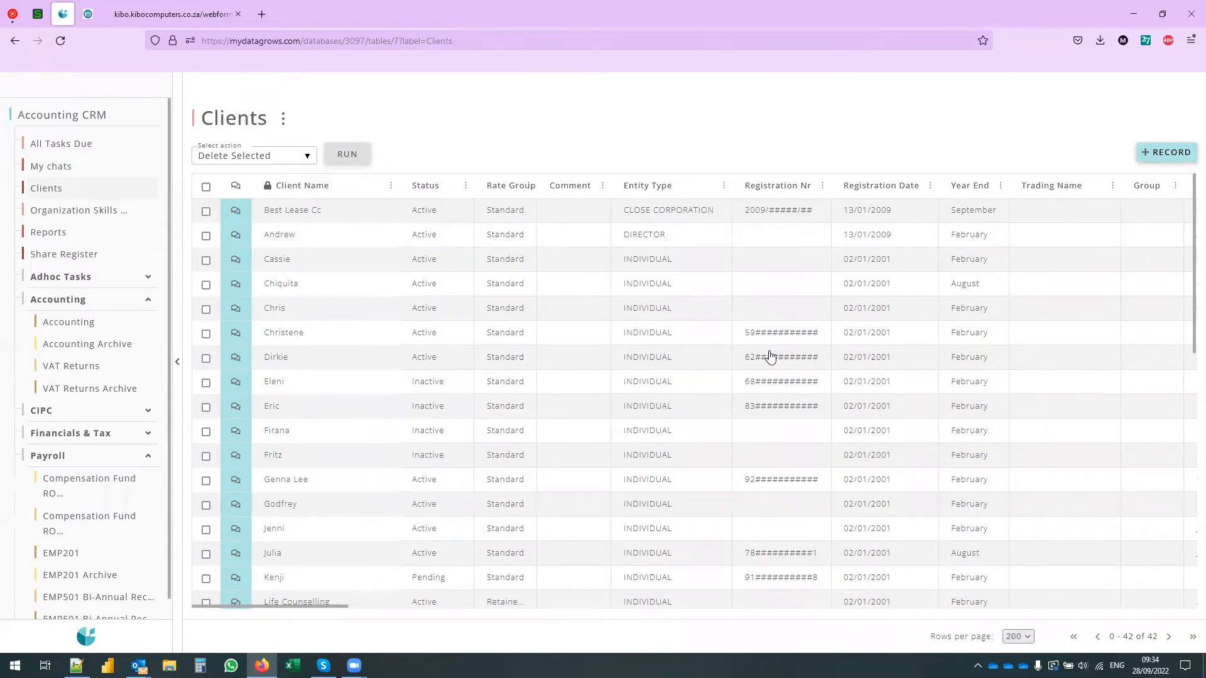
scroll(729, 433, down, 4)
scroll(729, 433, down, 1)
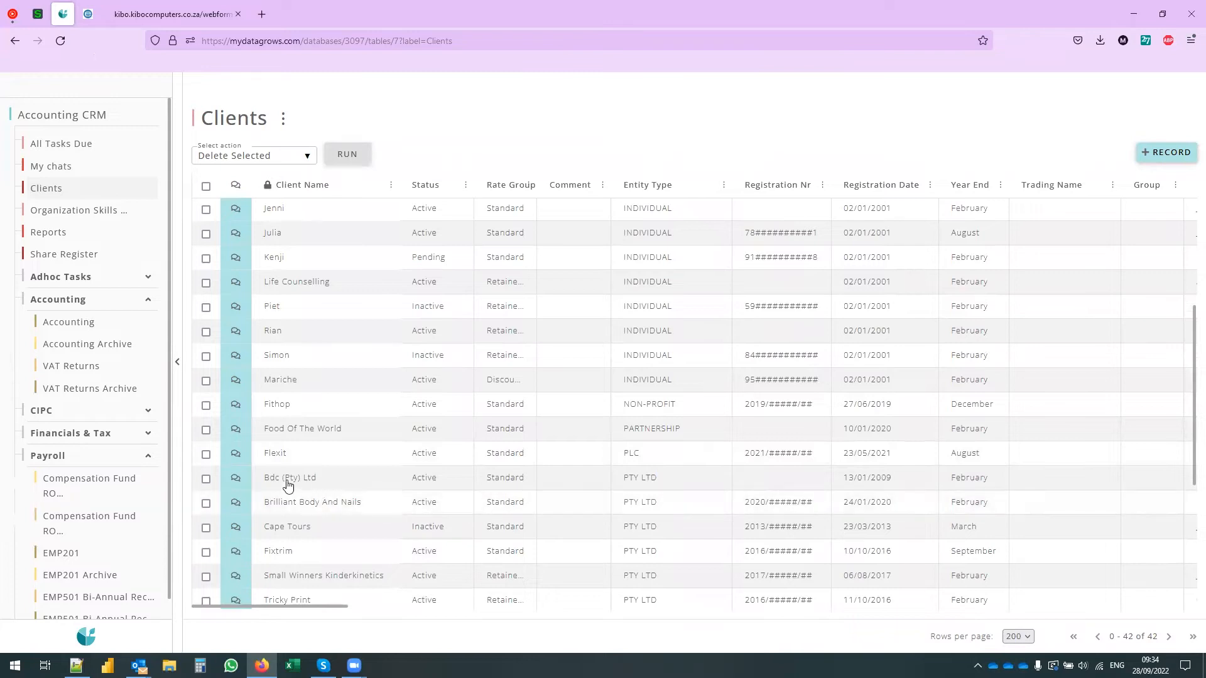
click(288, 484)
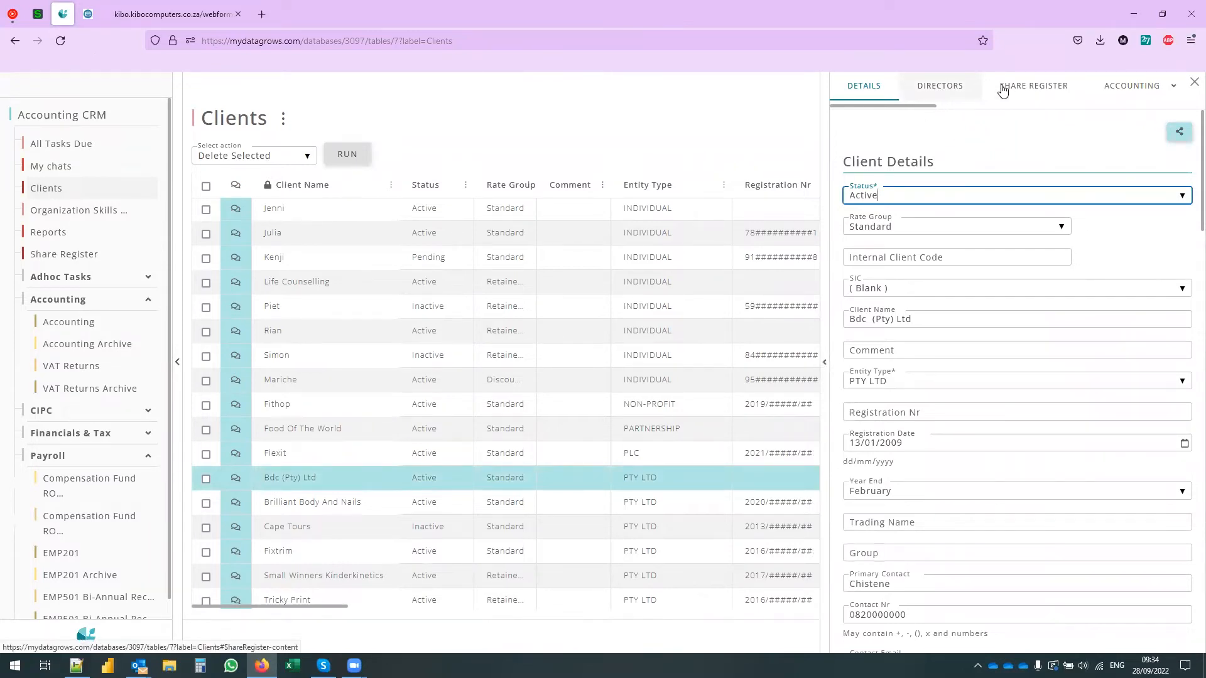
click(949, 91)
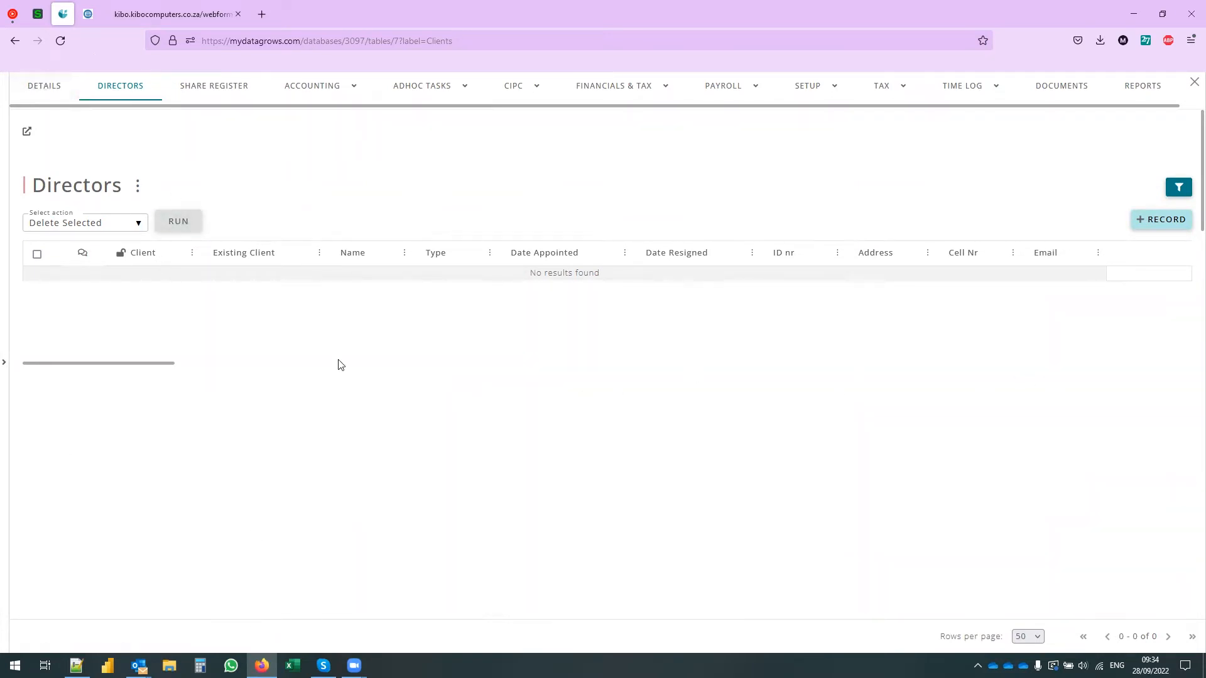
click(1151, 226)
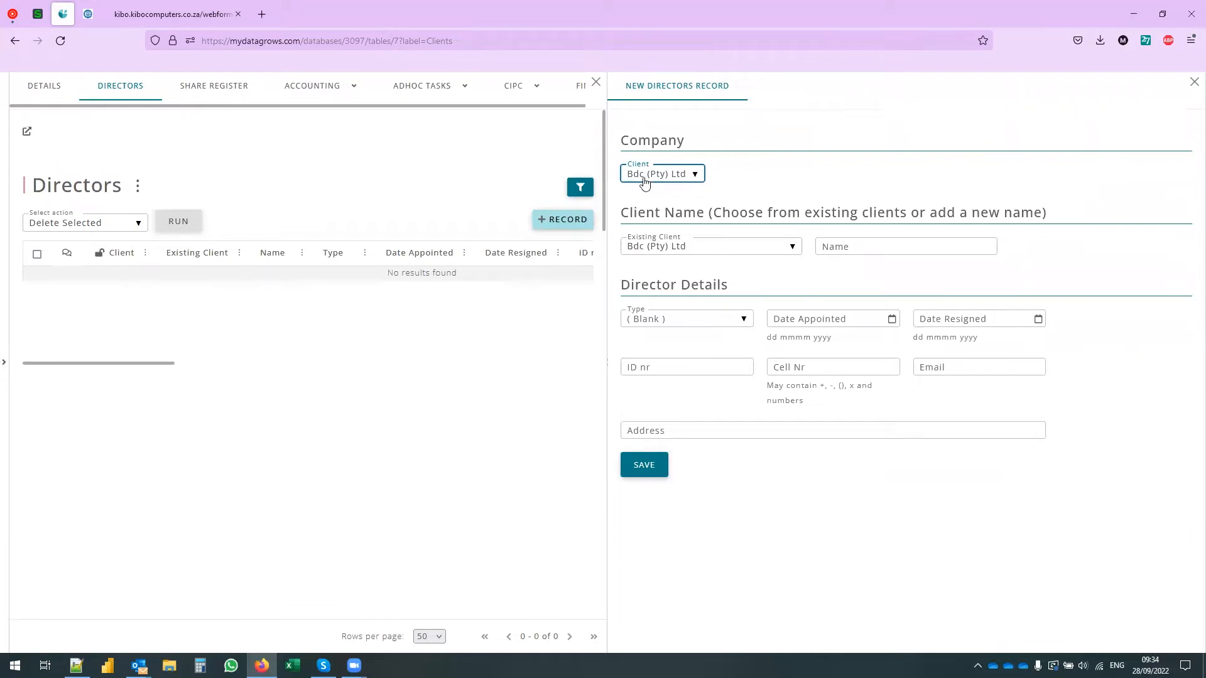
click(684, 251)
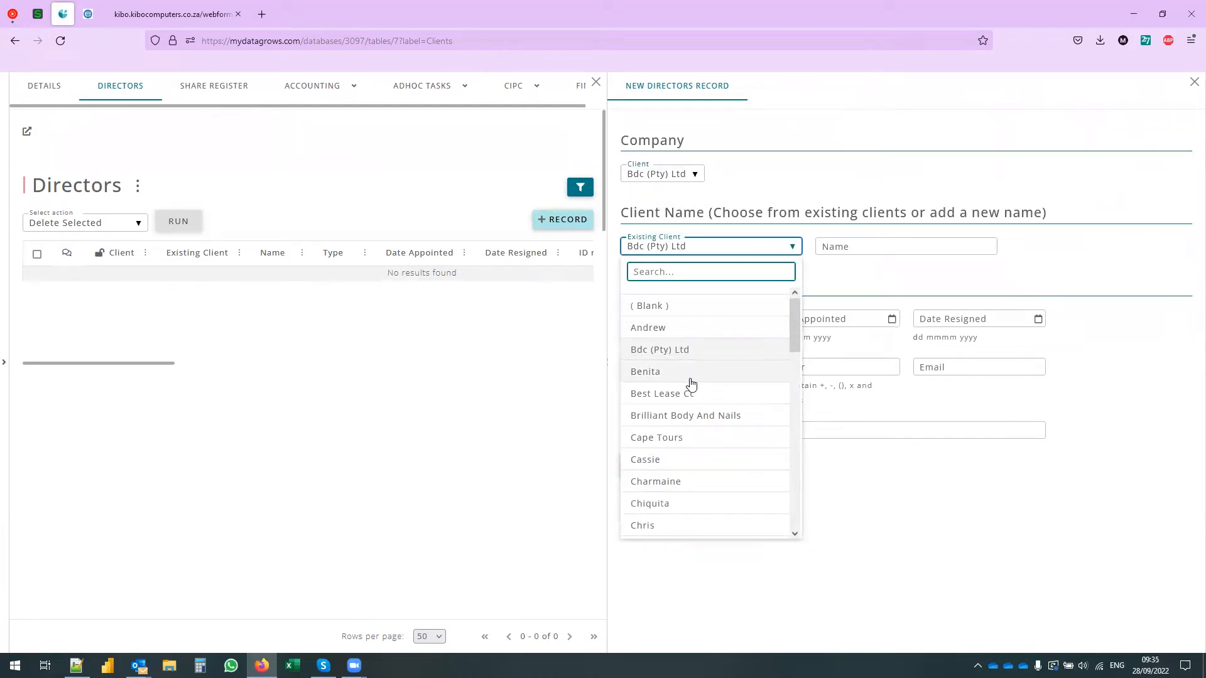
click(653, 373)
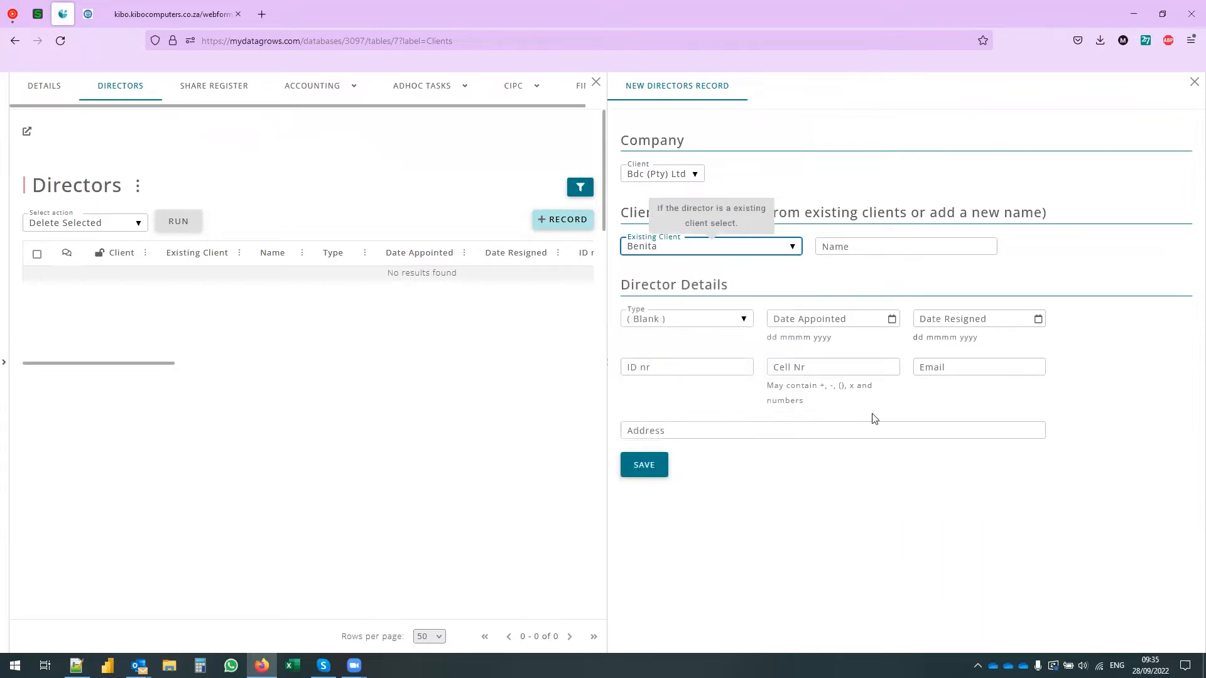
click(941, 365)
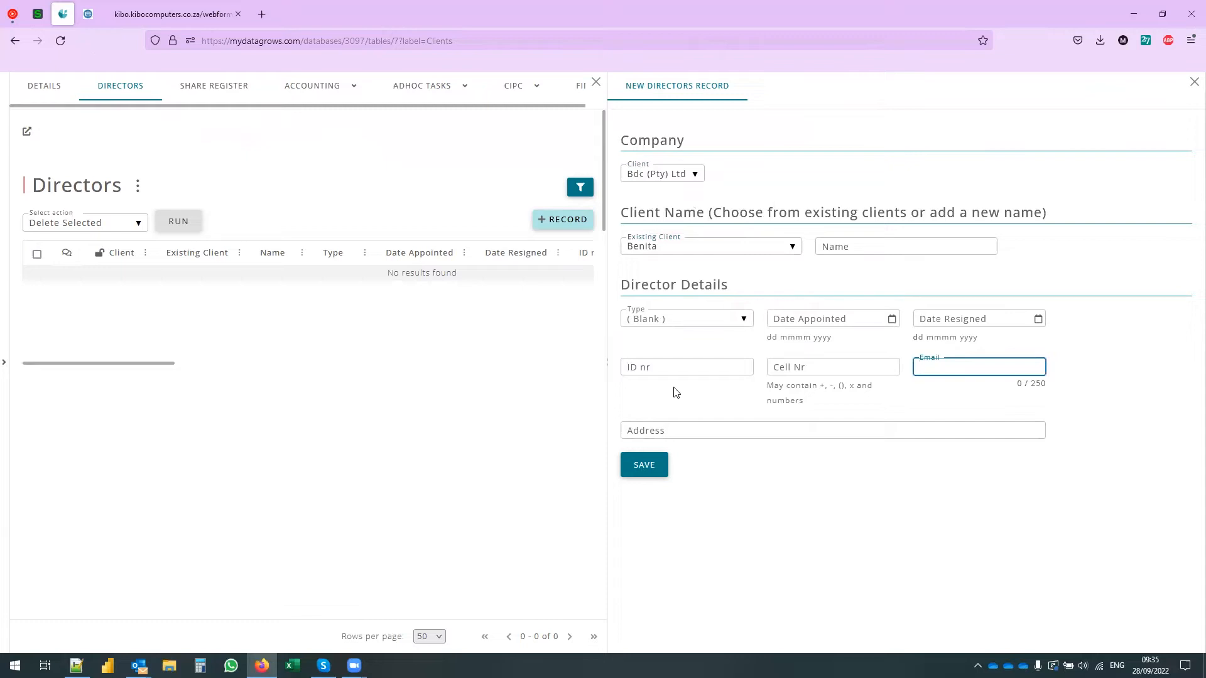
click(834, 247)
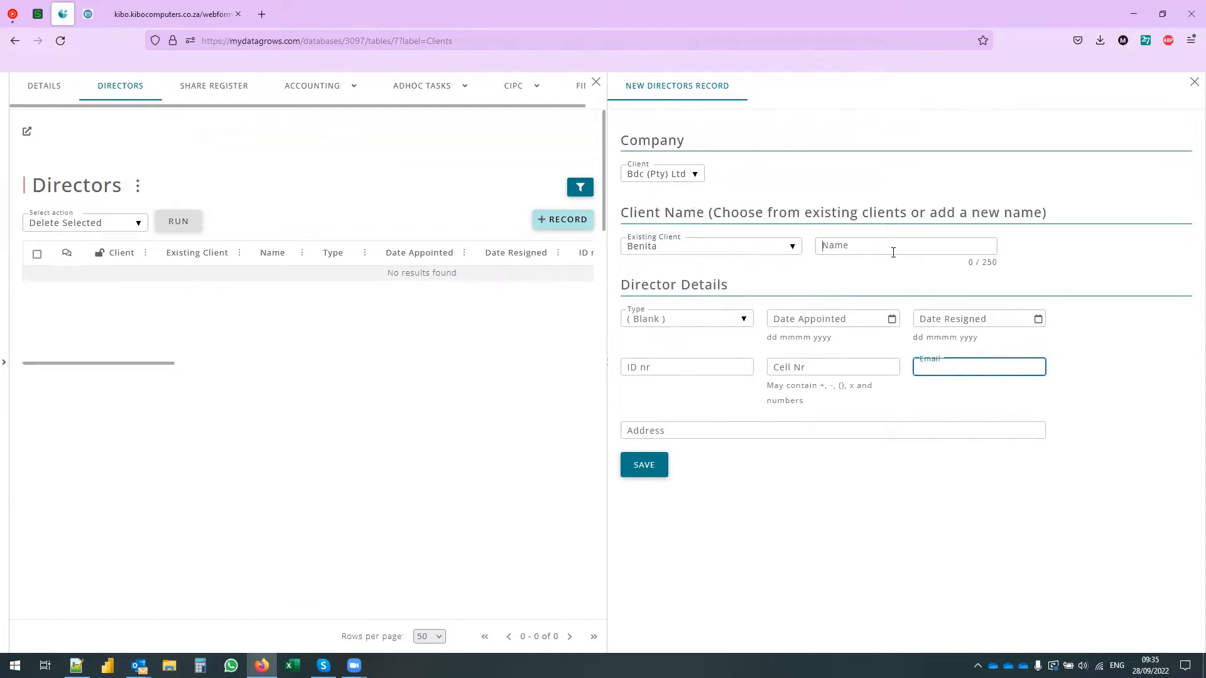
click(665, 253)
click(713, 304)
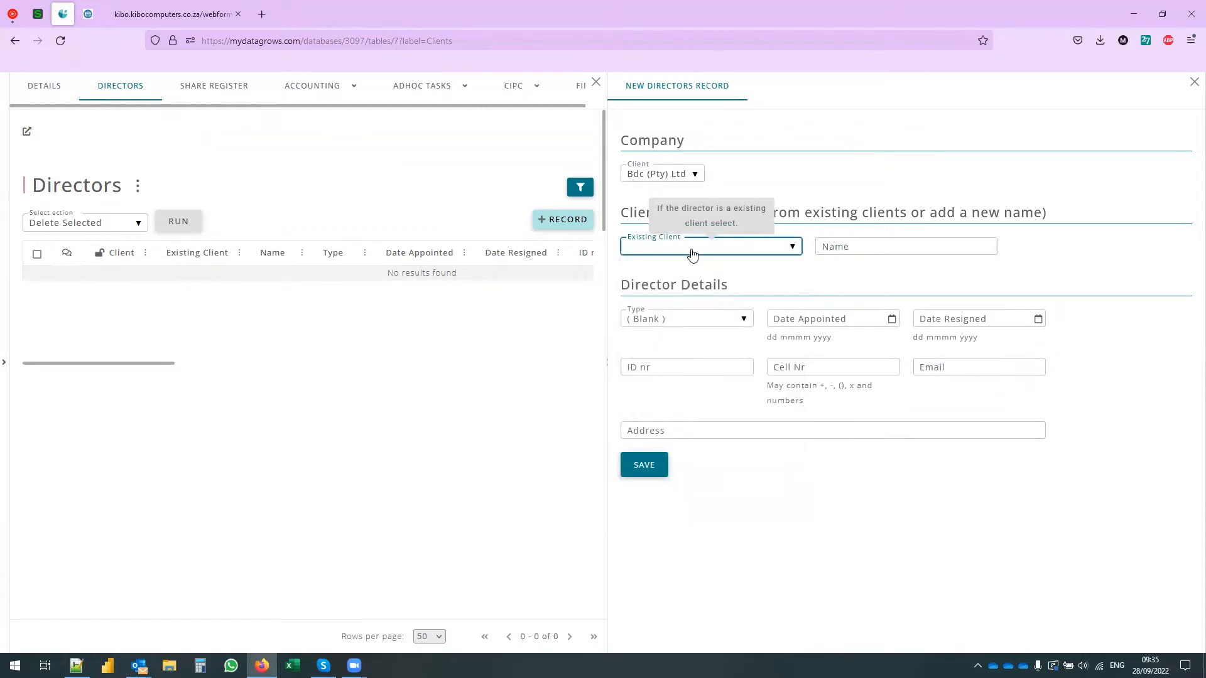
click(923, 246)
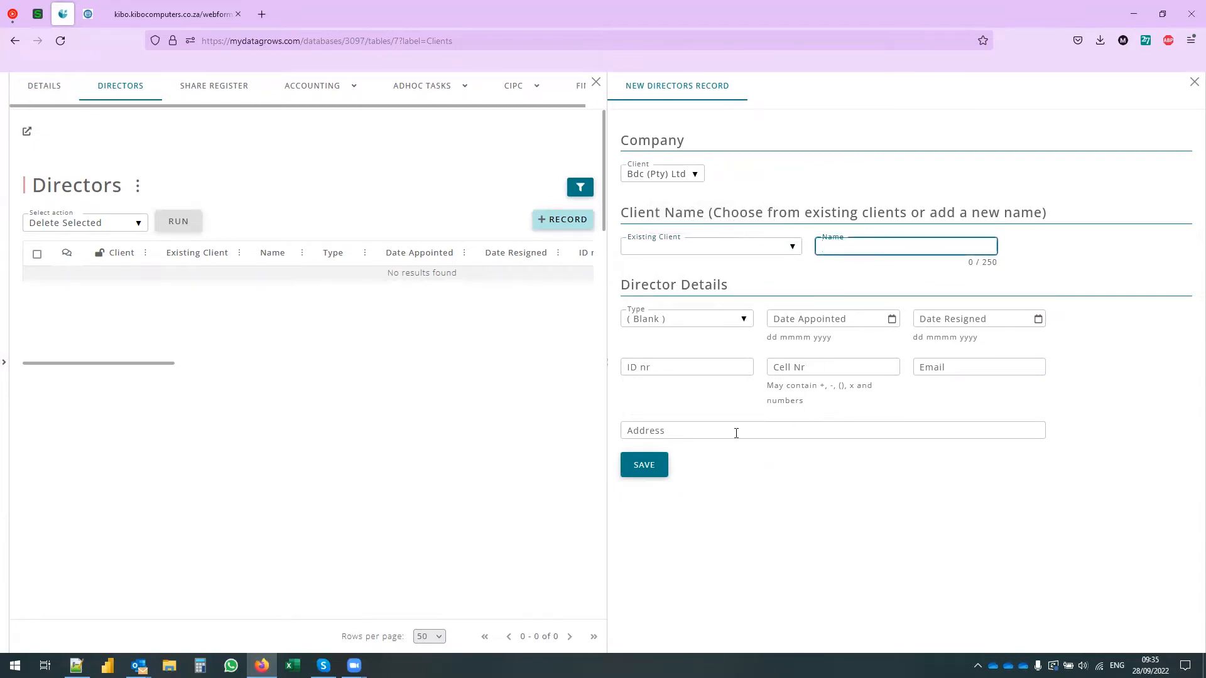
Set the director's existing client to the one listed directly after Bdc (Pty) Ltd, save the director record and close its form
click(723, 249)
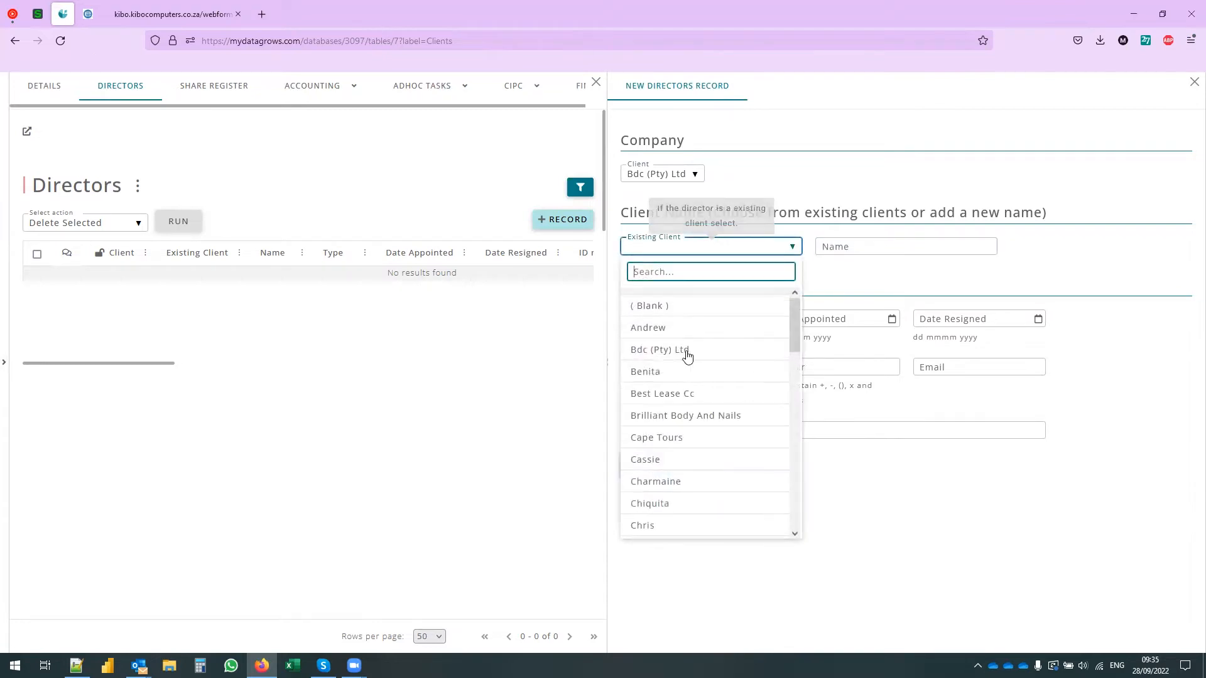
click(672, 375)
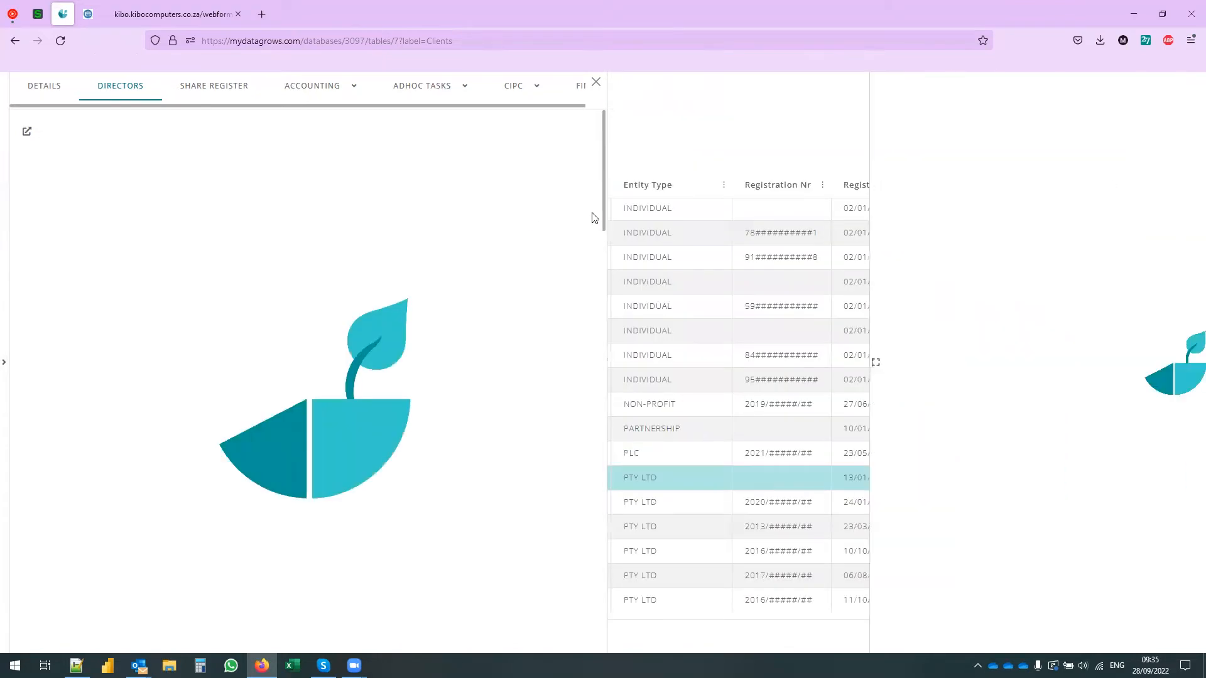
click(1192, 82)
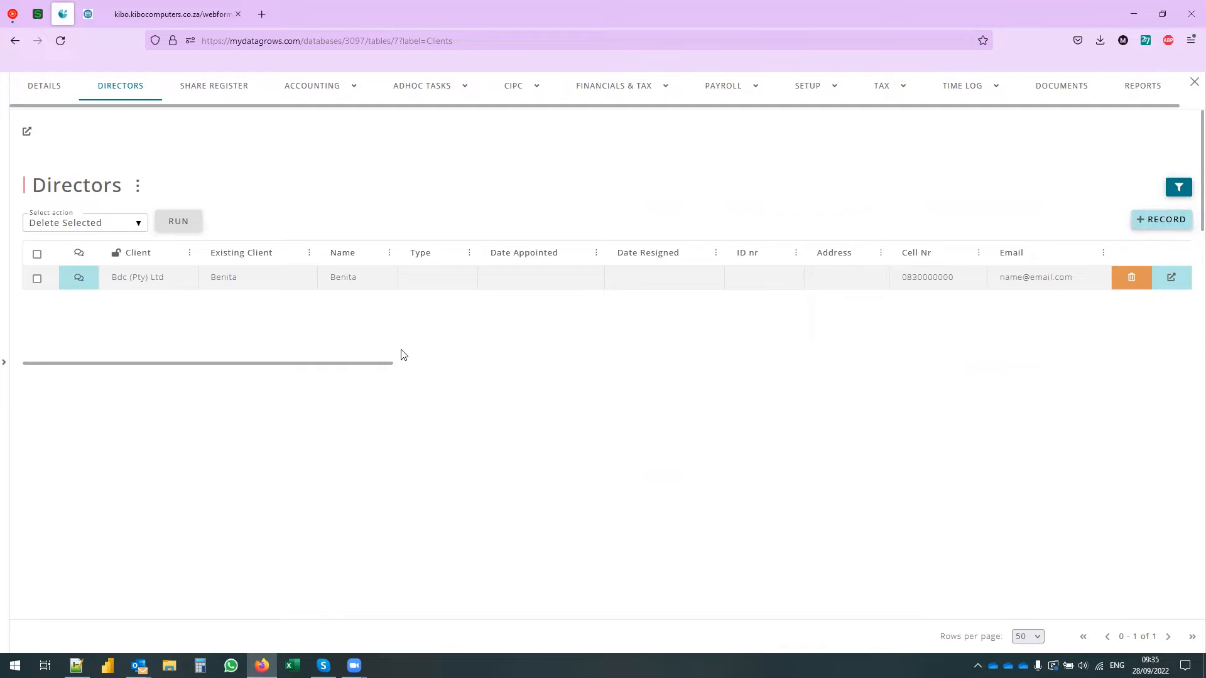
Start a new record in the client's Share Register and enter the first shareholder's name and address
click(214, 89)
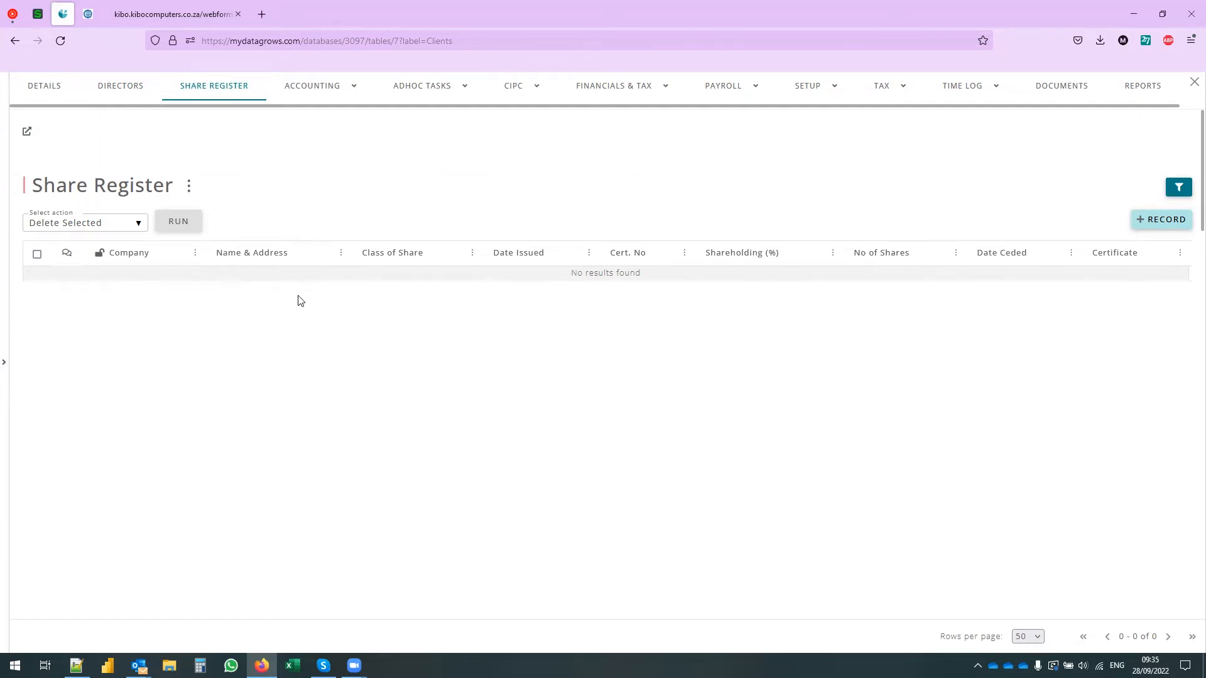
click(1152, 222)
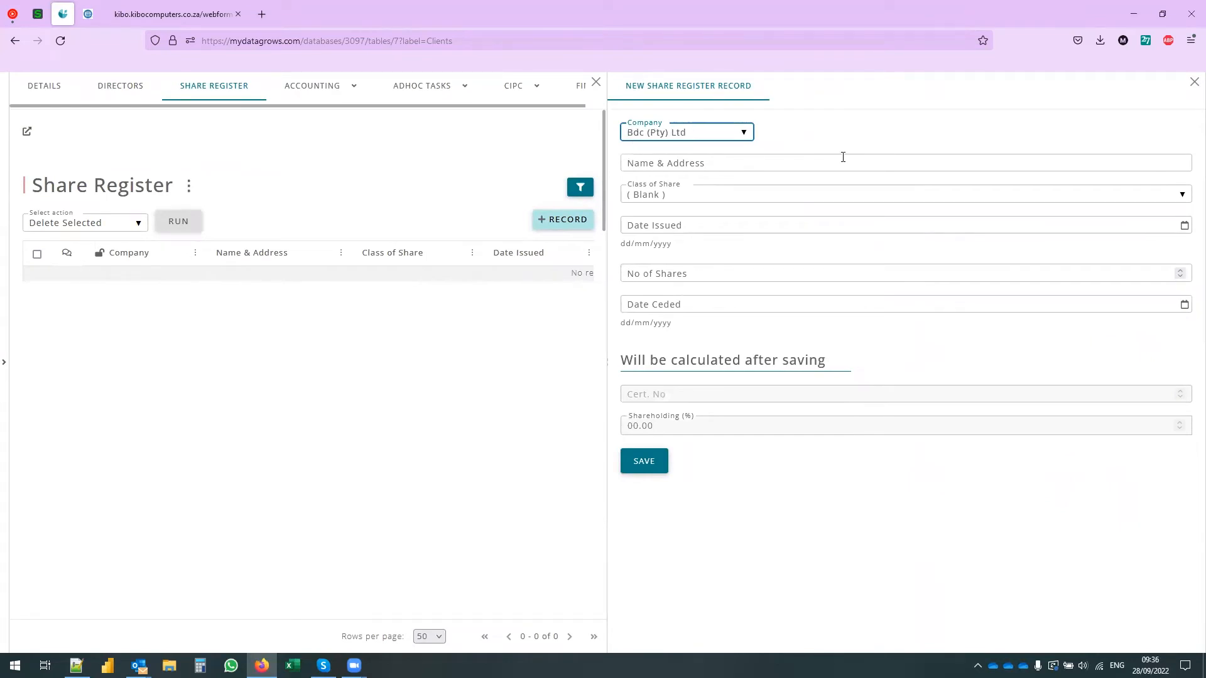
click(772, 162)
click(700, 184)
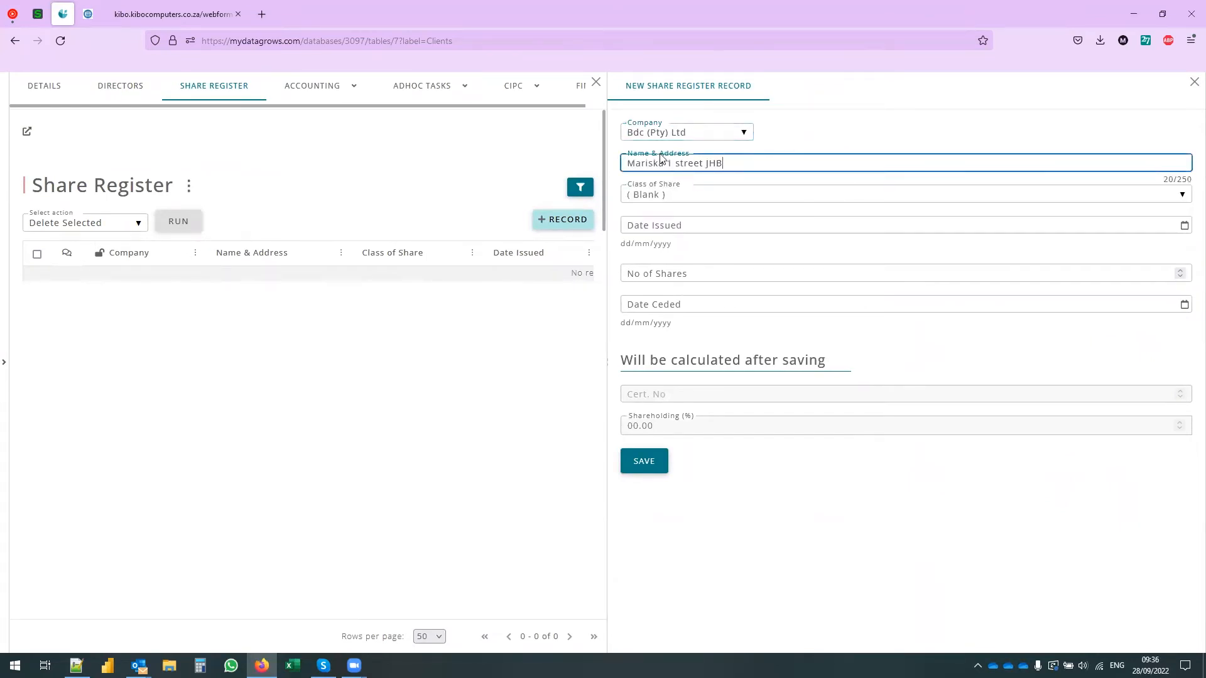
Set the share class to Ordinary, the issue date to 28/09/2022 and the number of shares to 100, then save and close the record
click(675, 198)
click(687, 272)
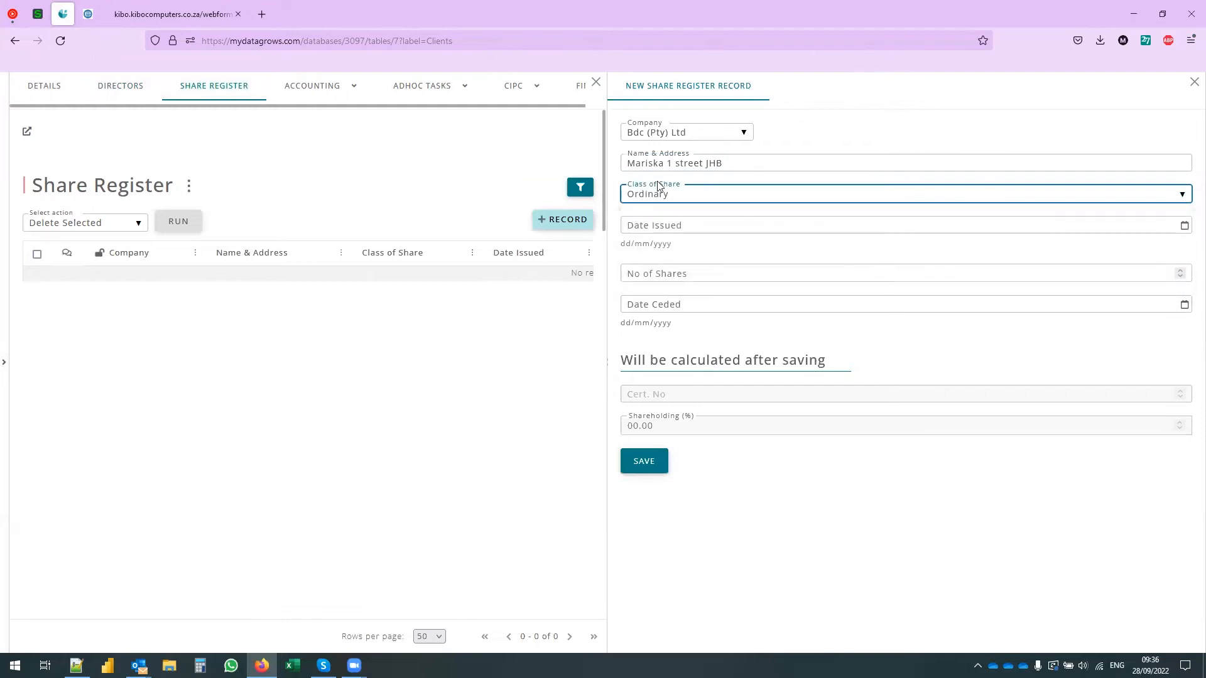
click(1185, 226)
click(784, 446)
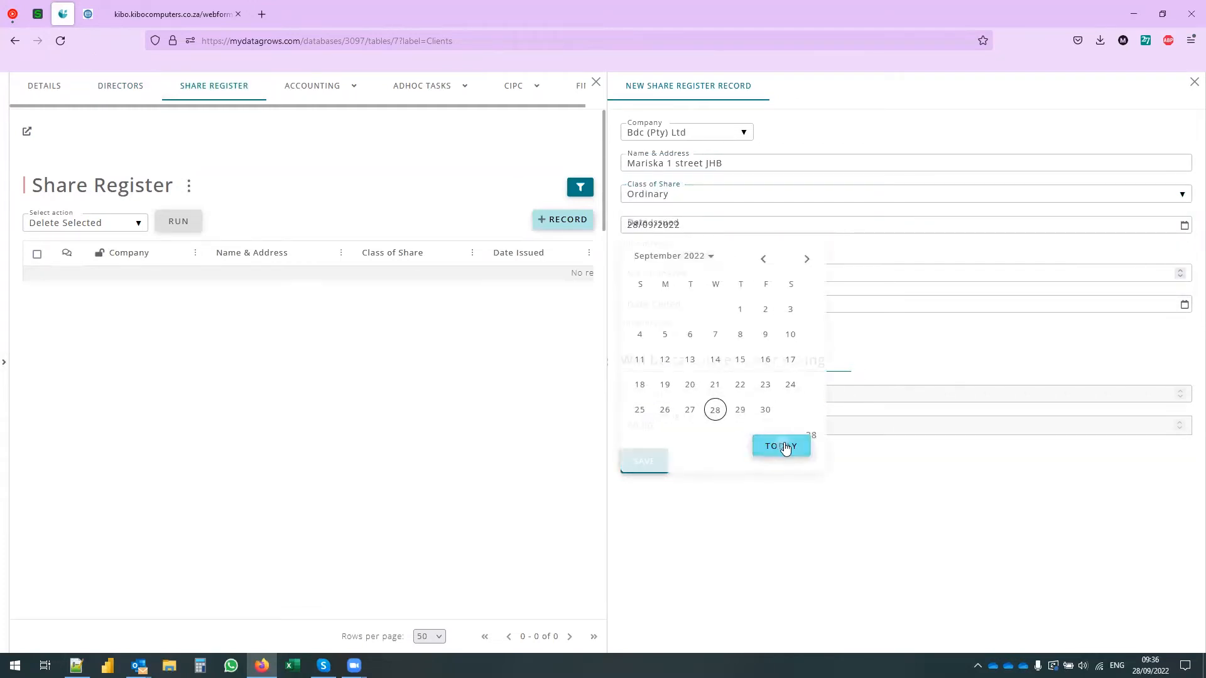
click(710, 274)
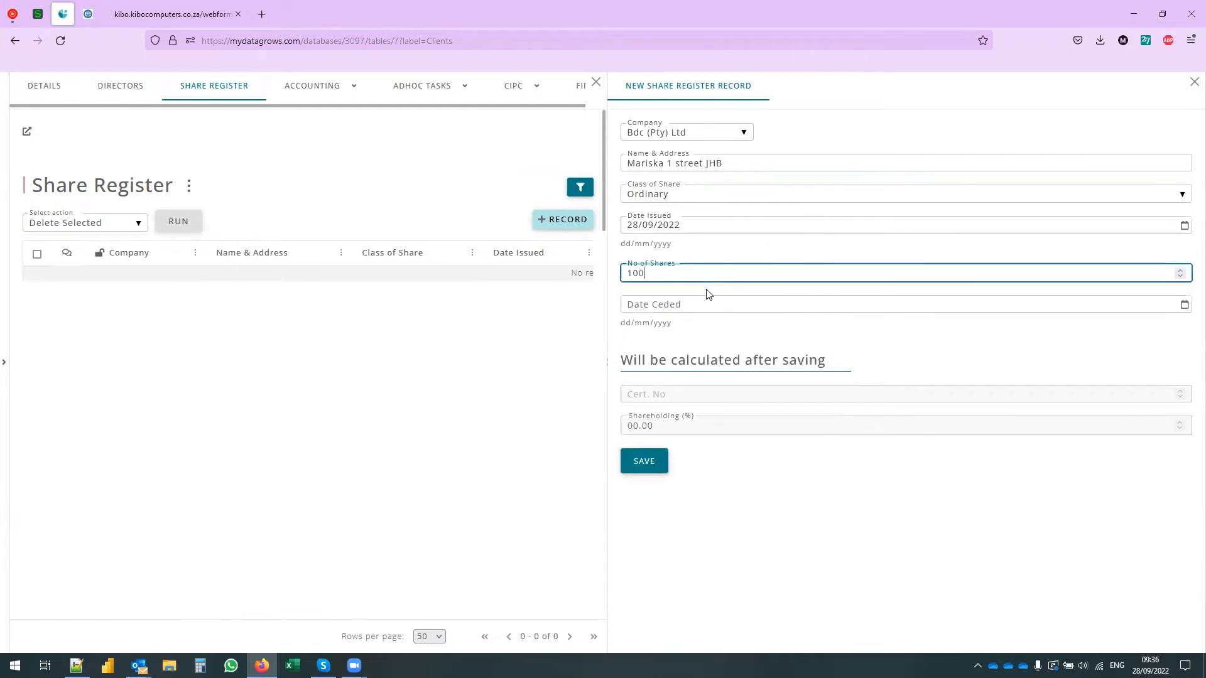
click(645, 463)
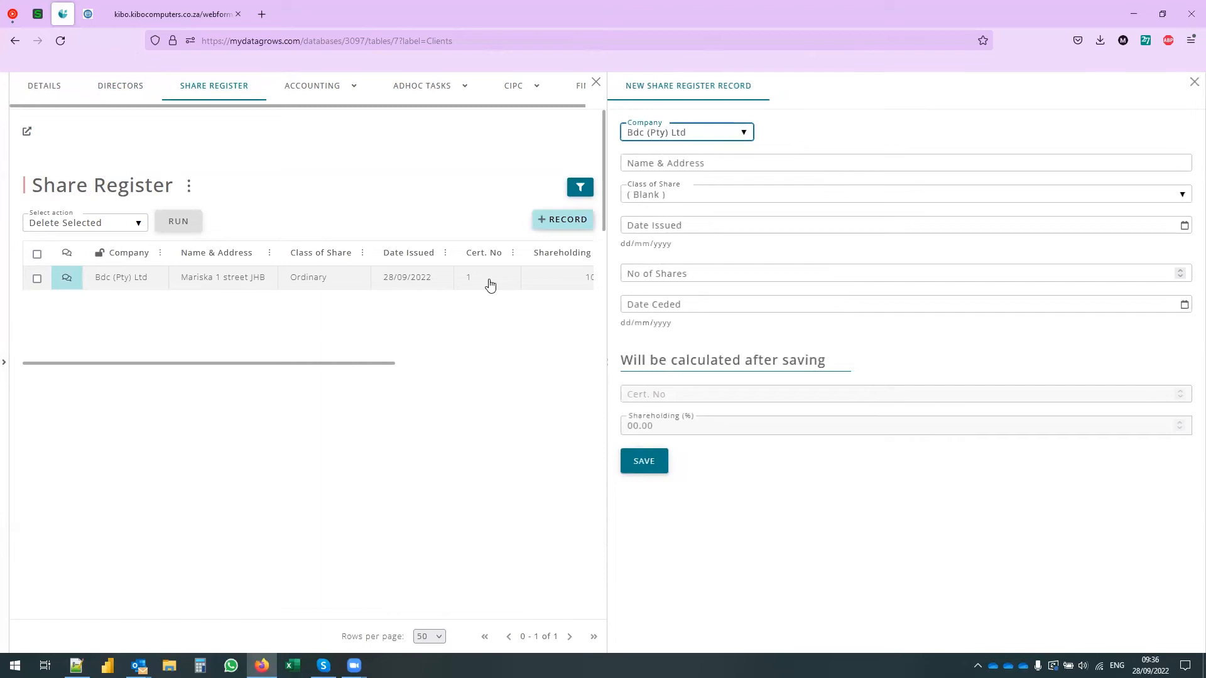
click(1194, 82)
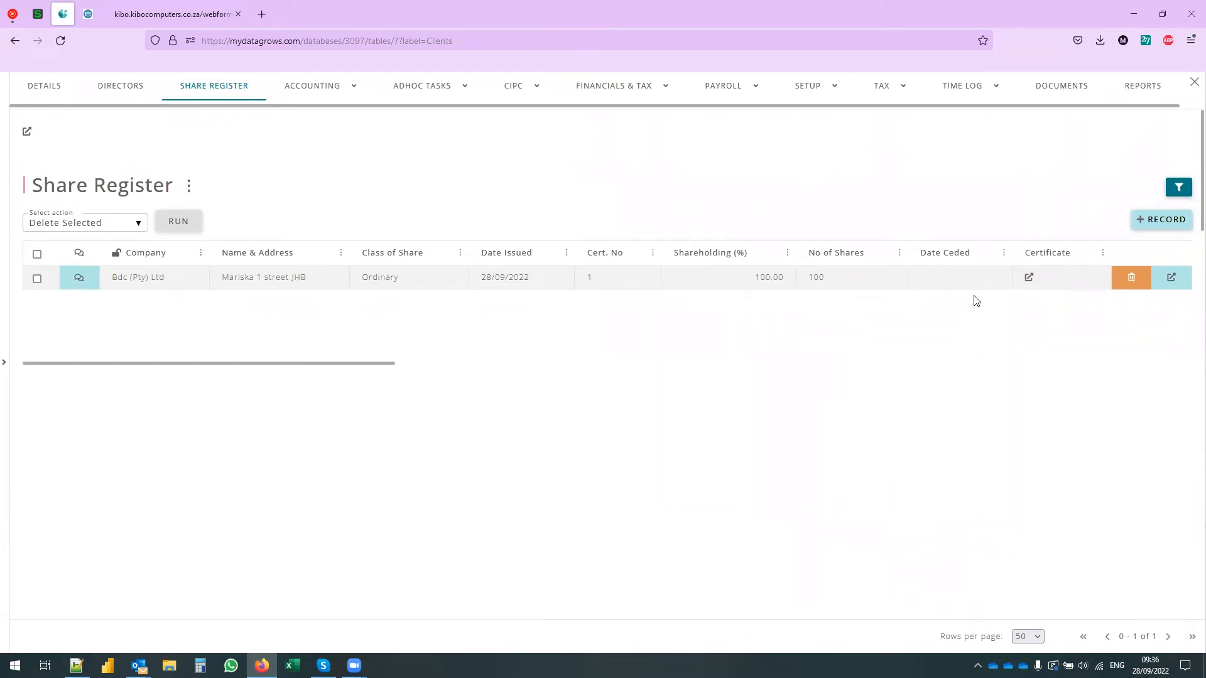
Start a second Share Register record for Bdc (Pty) Ltd and enter the second shareholder's name
click(1161, 221)
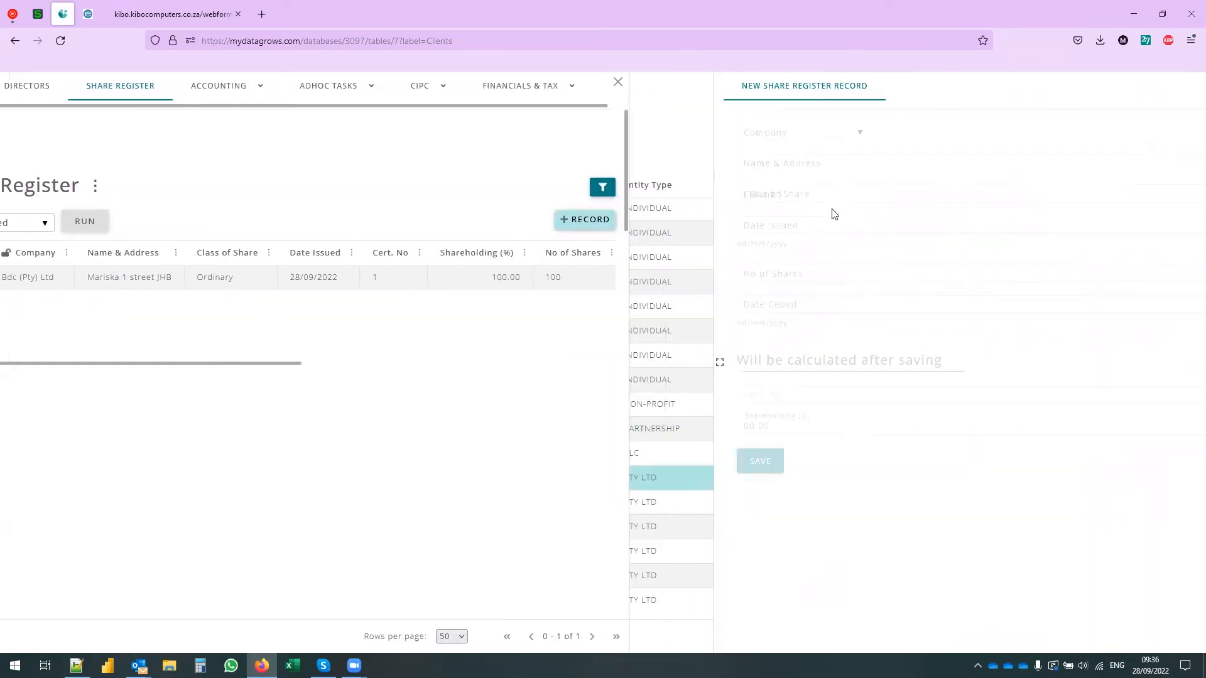
click(683, 161)
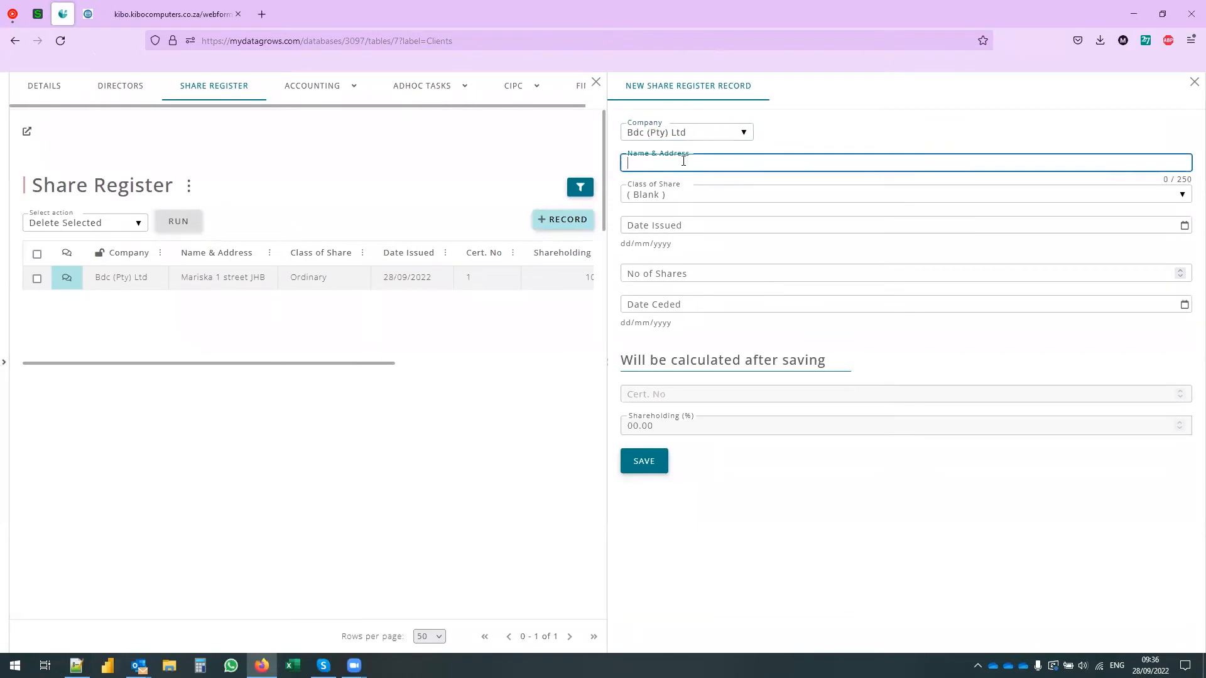
click(685, 202)
Save the second shareholder's record with class Ordinary, issue date 28/09/2022 and 250 shares, and close the form
click(665, 194)
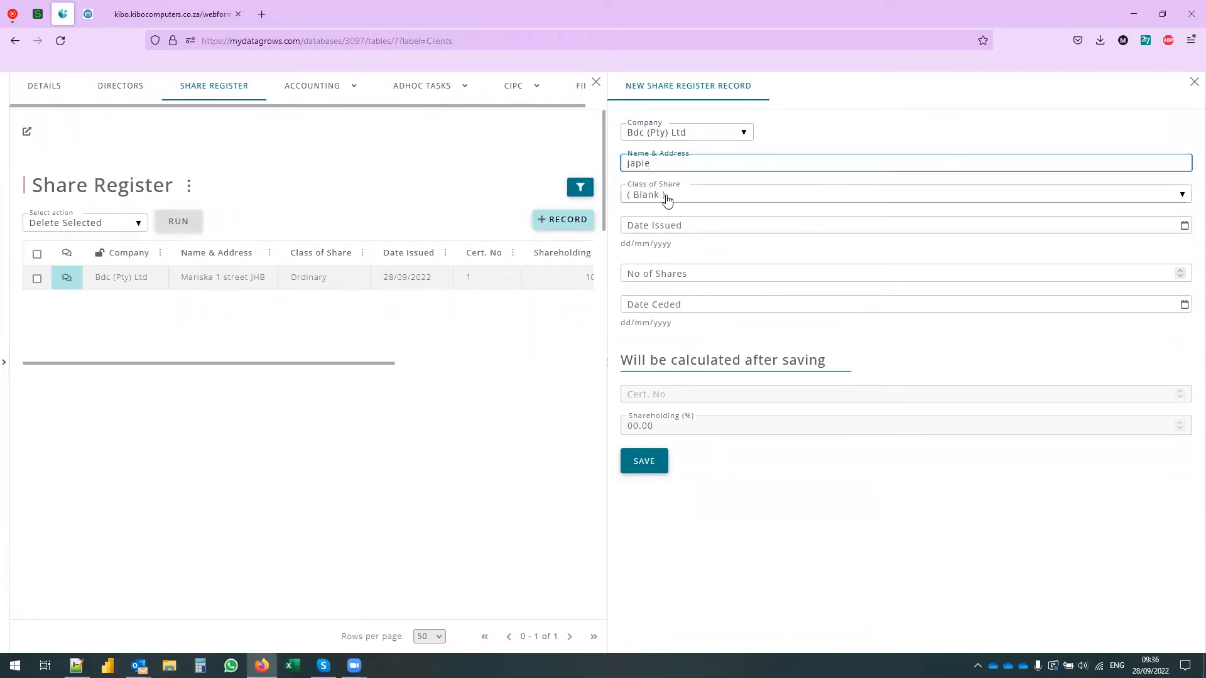
click(683, 266)
click(854, 228)
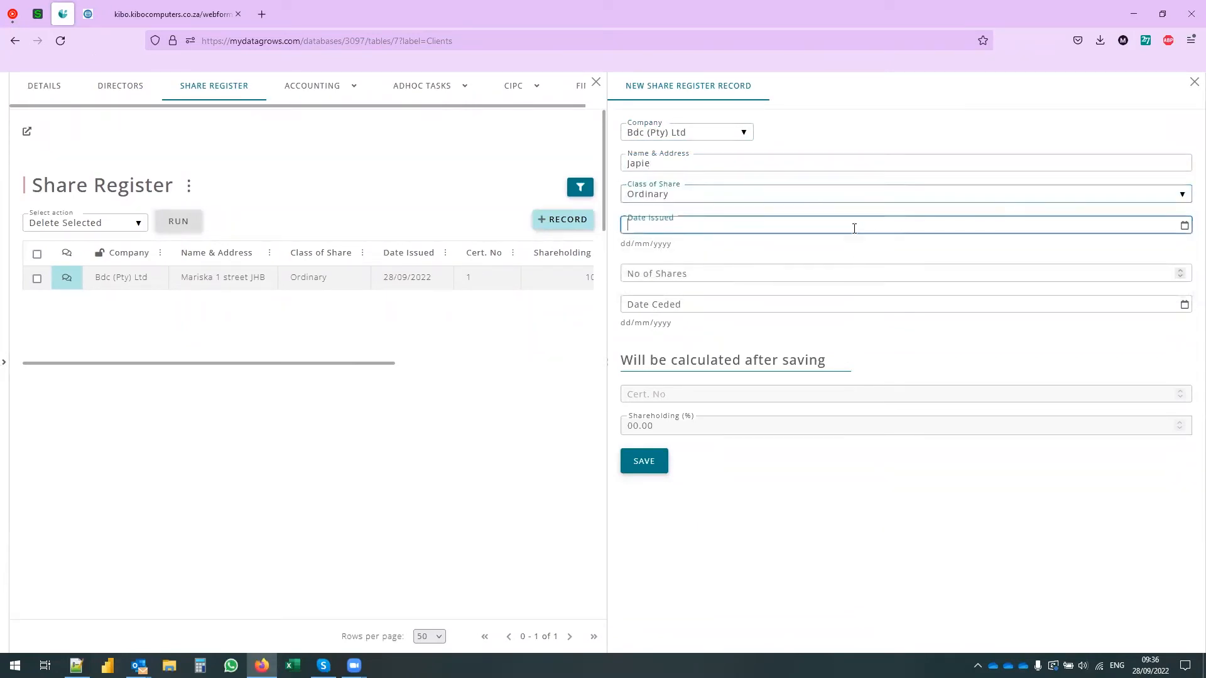
click(1183, 225)
click(780, 445)
click(683, 271)
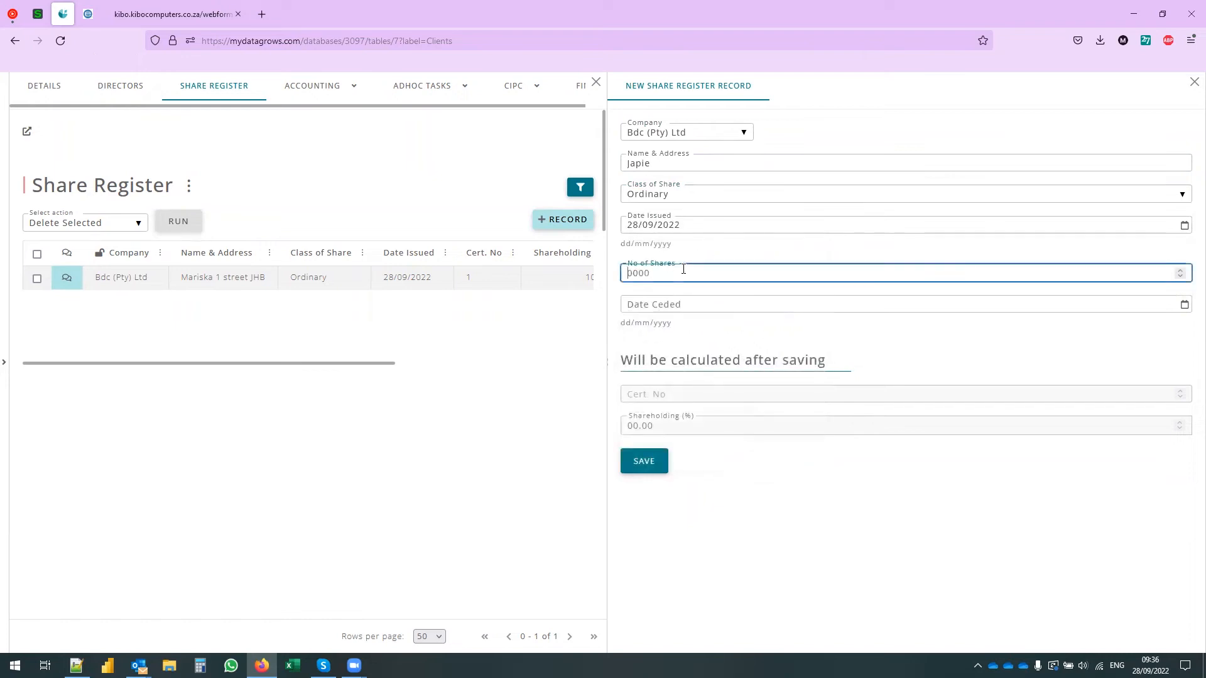
click(631, 460)
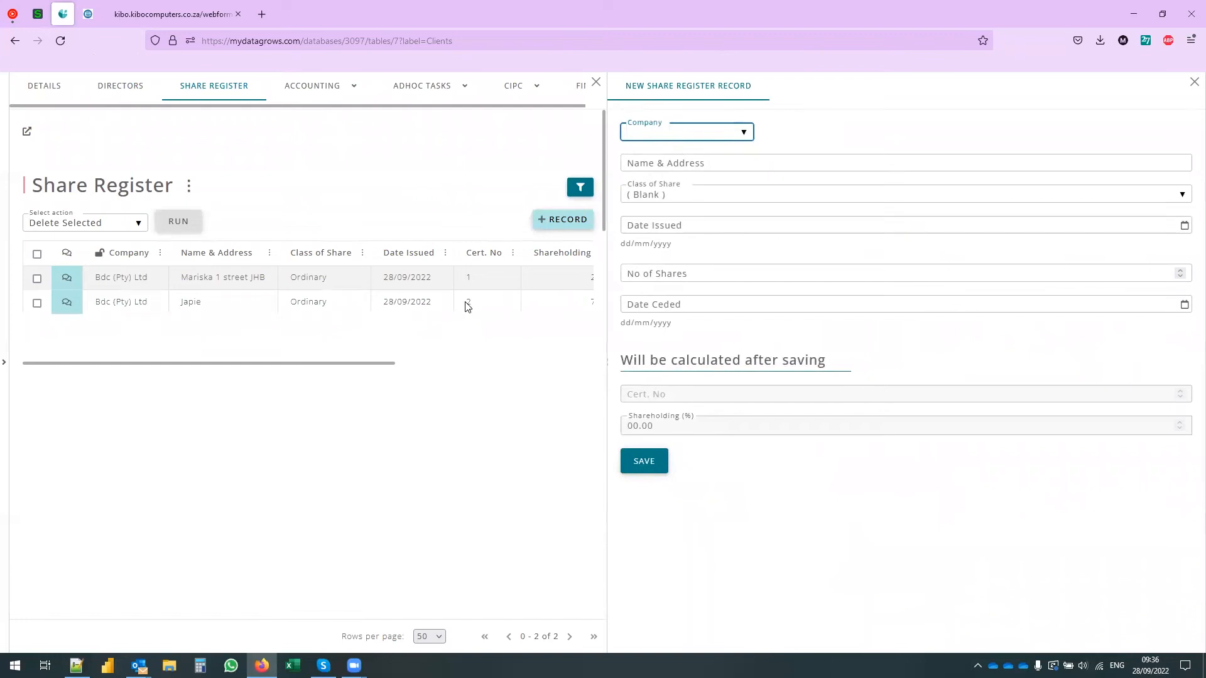
click(1193, 83)
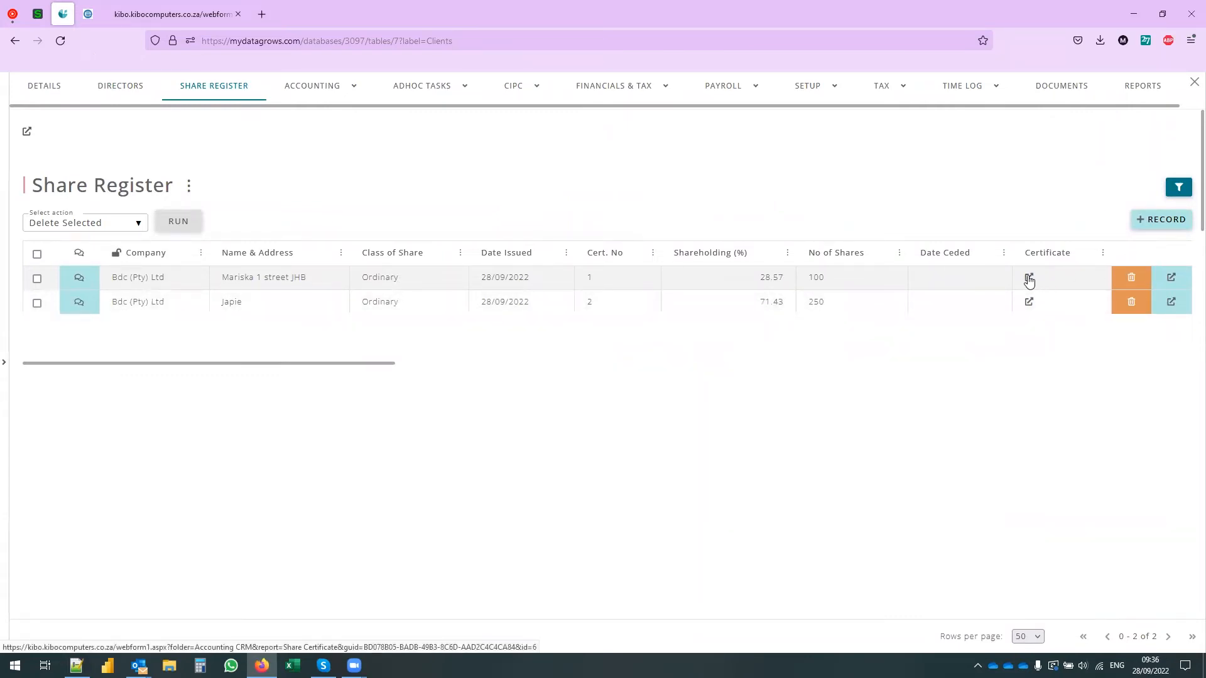
Open the share certificate of the 100-share entry, export it as a PDF and switch back to Firefox
click(1029, 277)
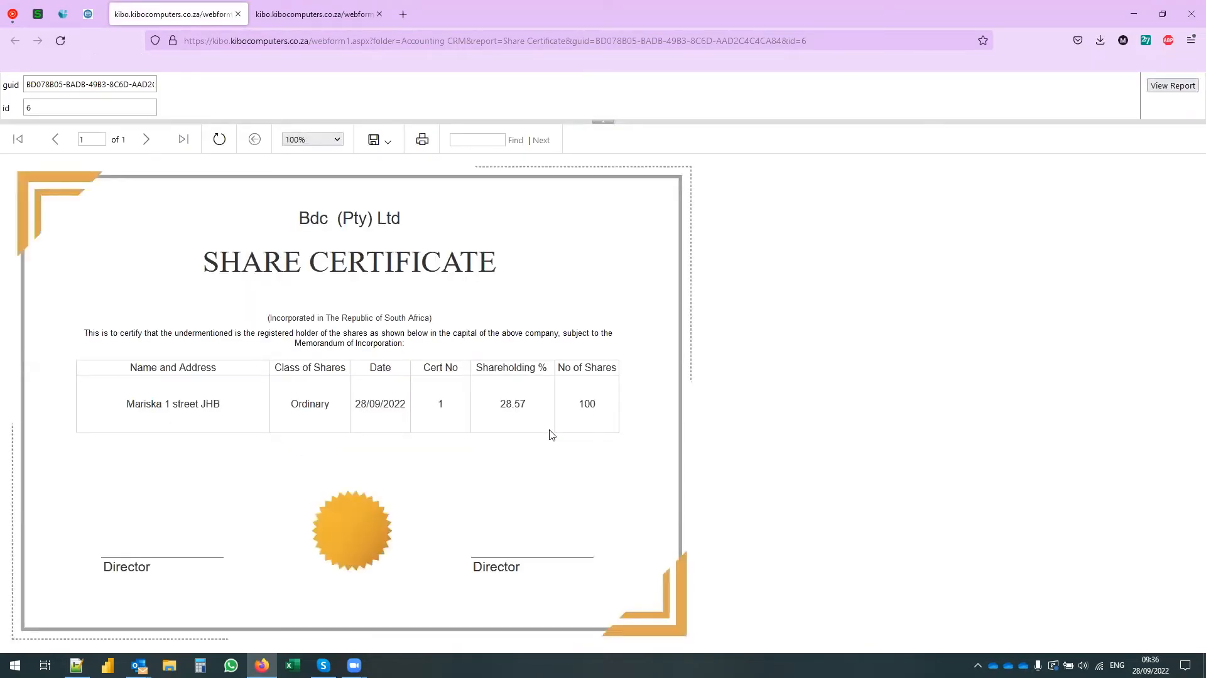
click(388, 140)
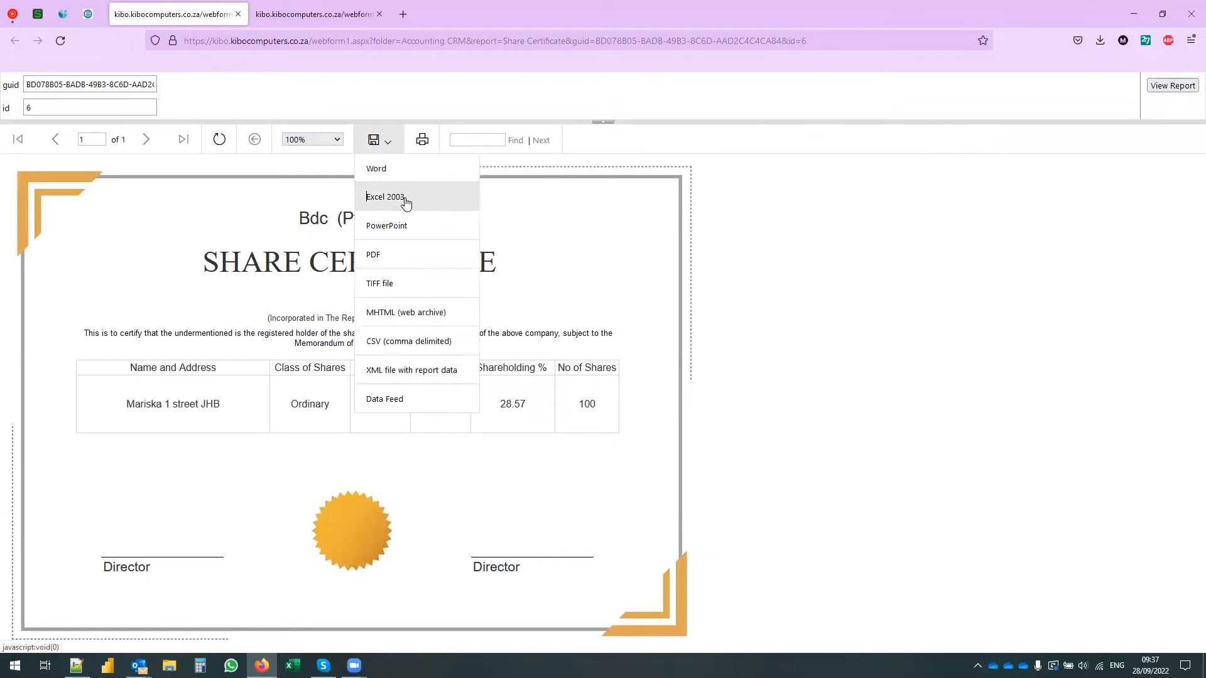
click(403, 259)
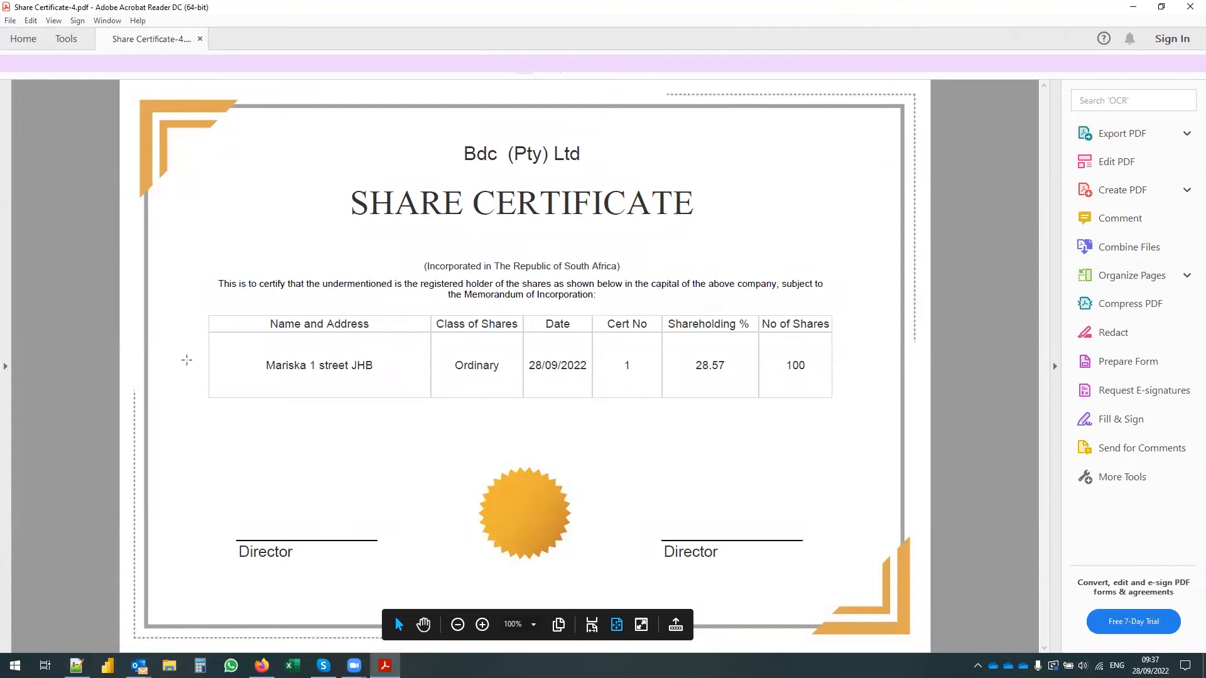
click(261, 665)
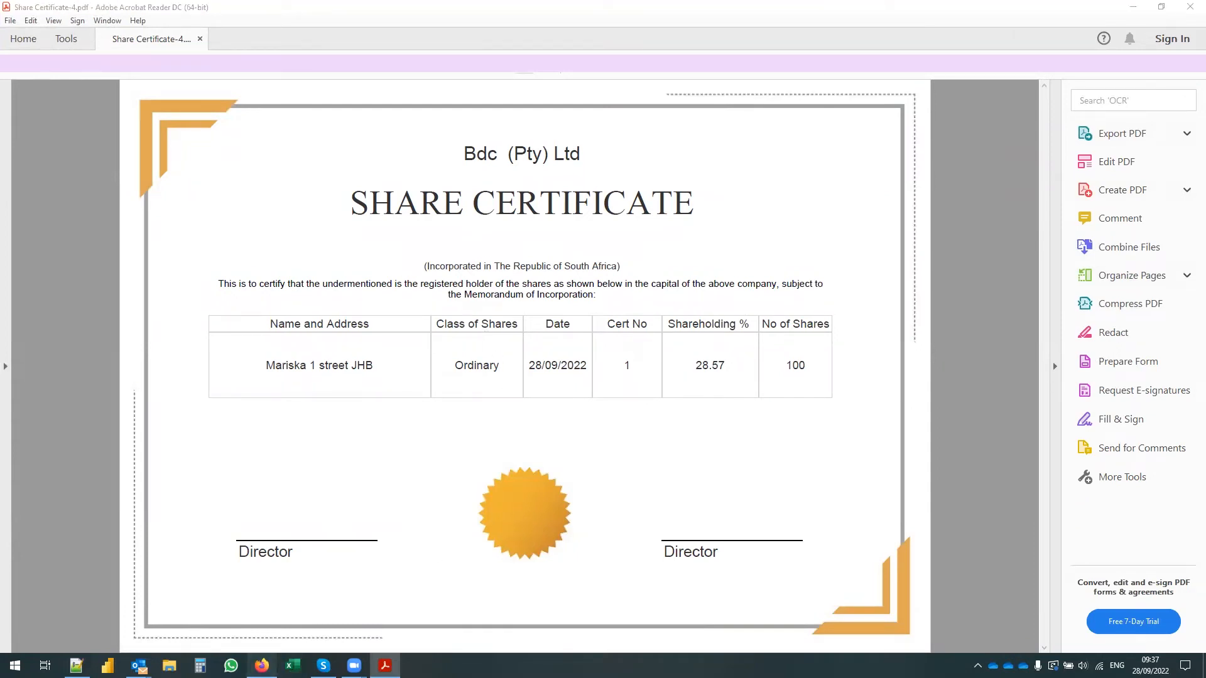
Return to the CRM, set the 100-share record's Date Ceded to 28/09/2022 and save it
click(62, 14)
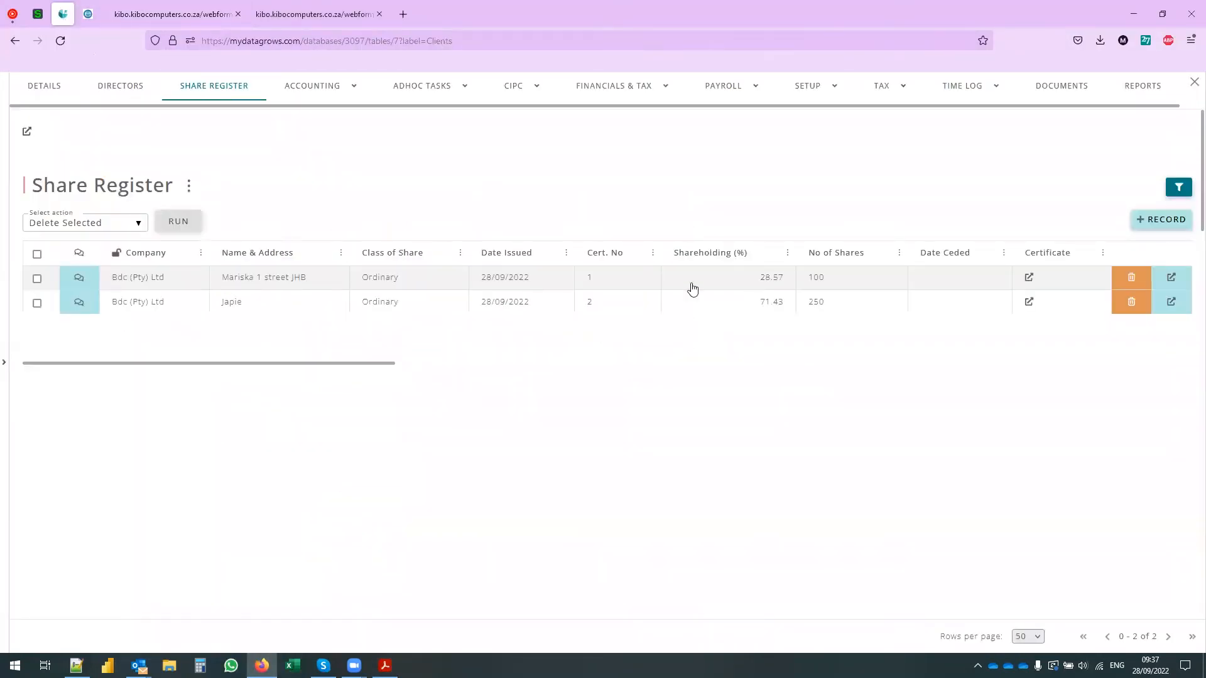
click(875, 276)
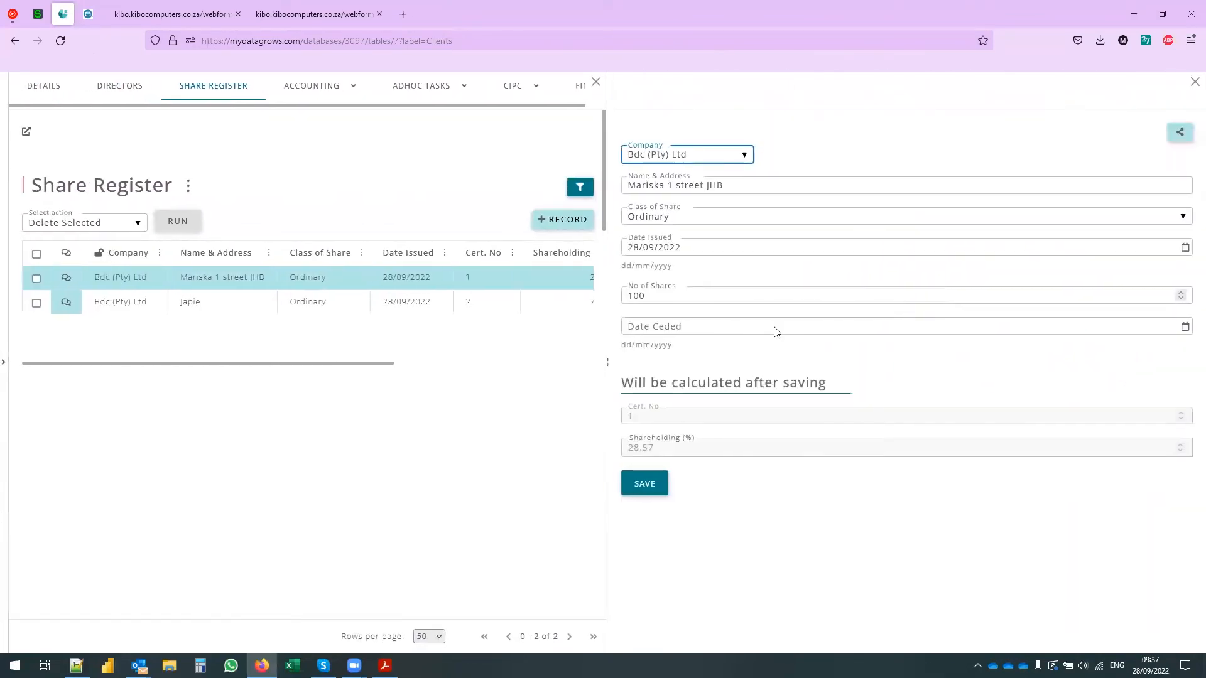
click(1184, 327)
click(722, 512)
click(646, 484)
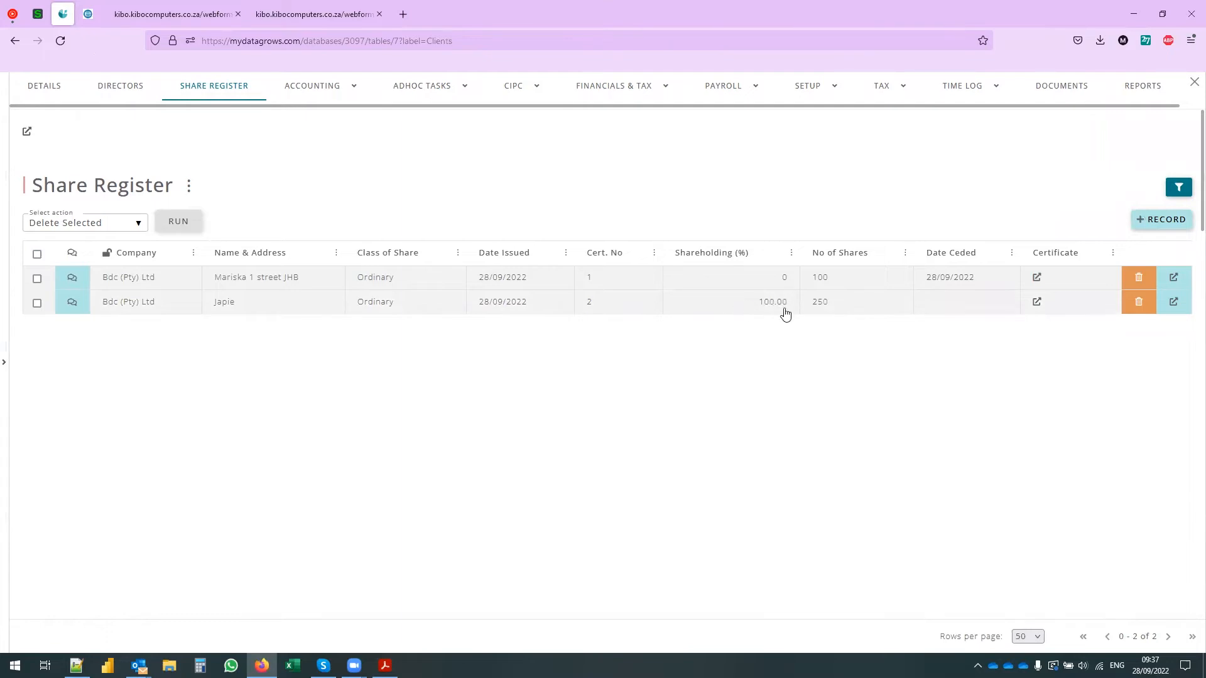
Open the share certificate of the ceded 100-share entry, check its cancellation marking and return to the CRM
click(1036, 278)
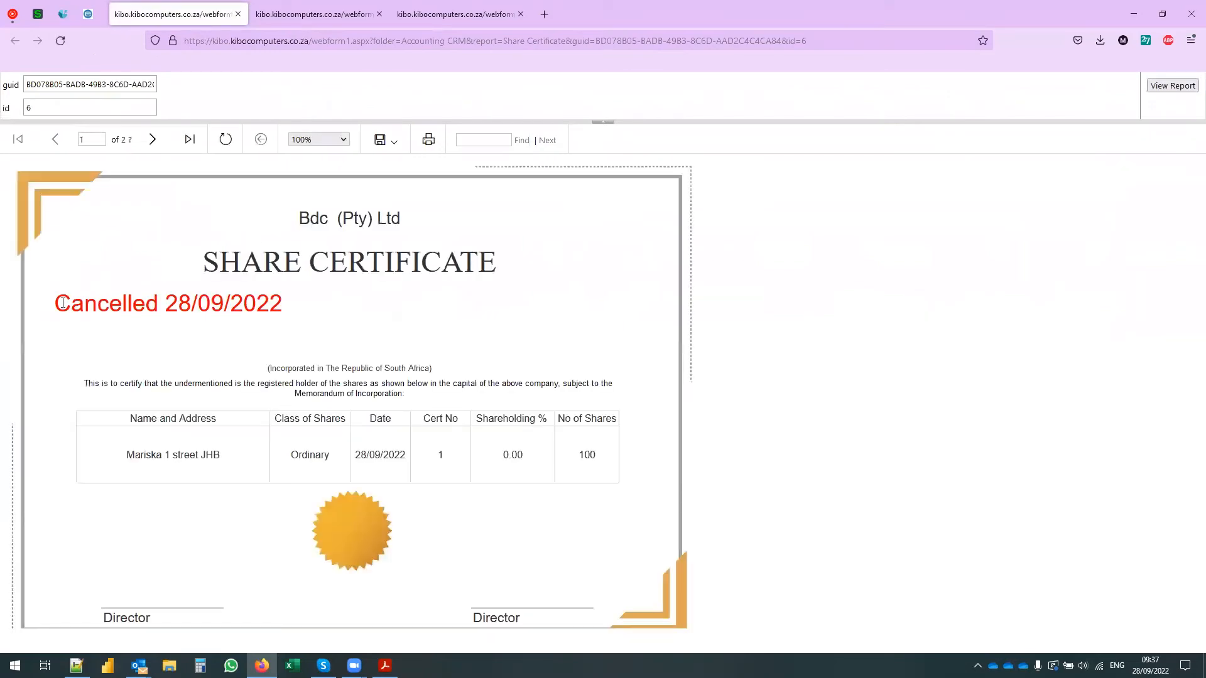
drag(56, 303, 313, 306)
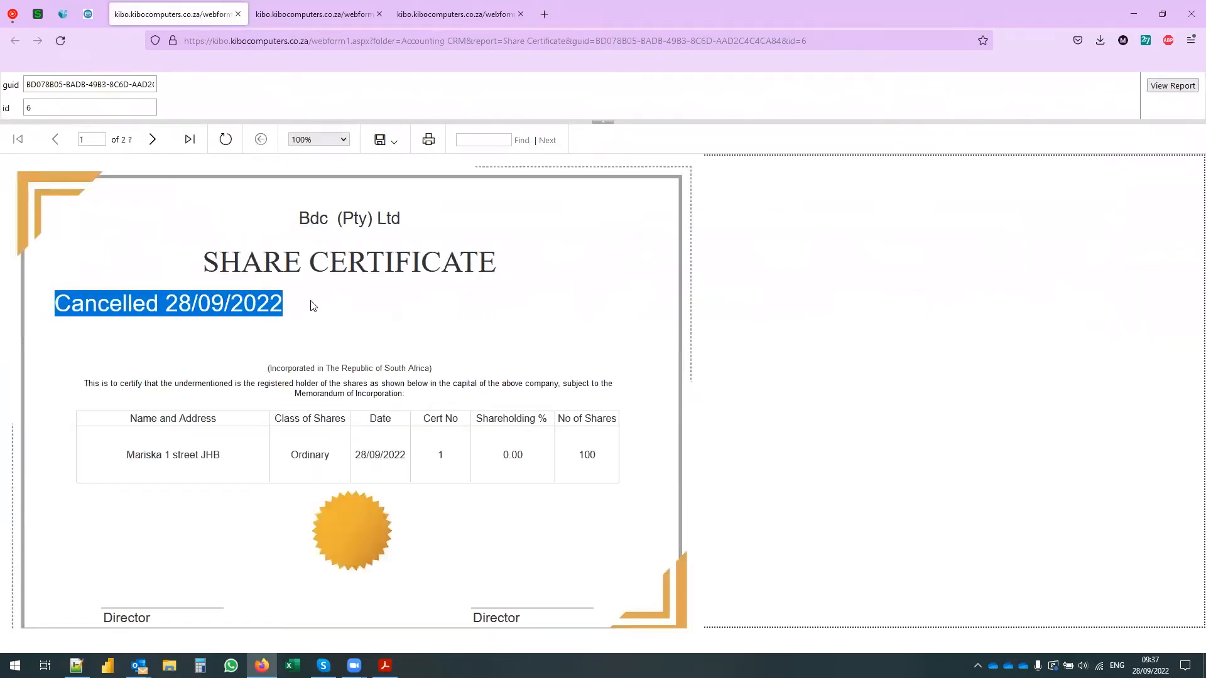
click(339, 353)
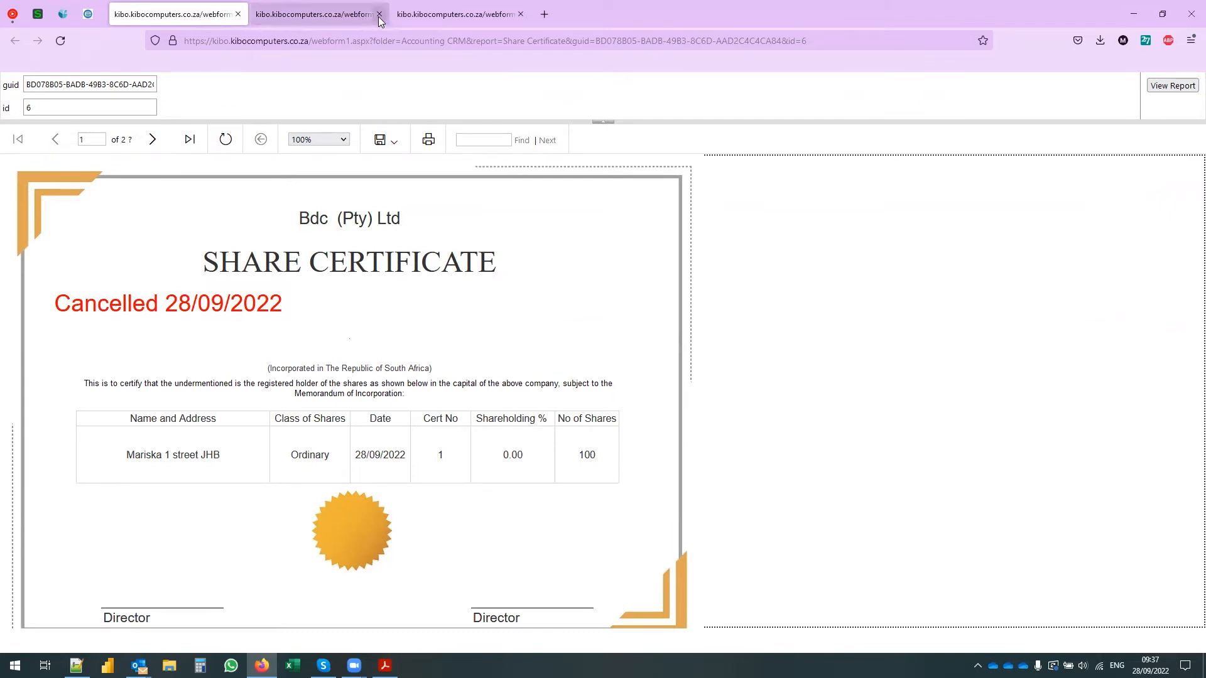
click(62, 14)
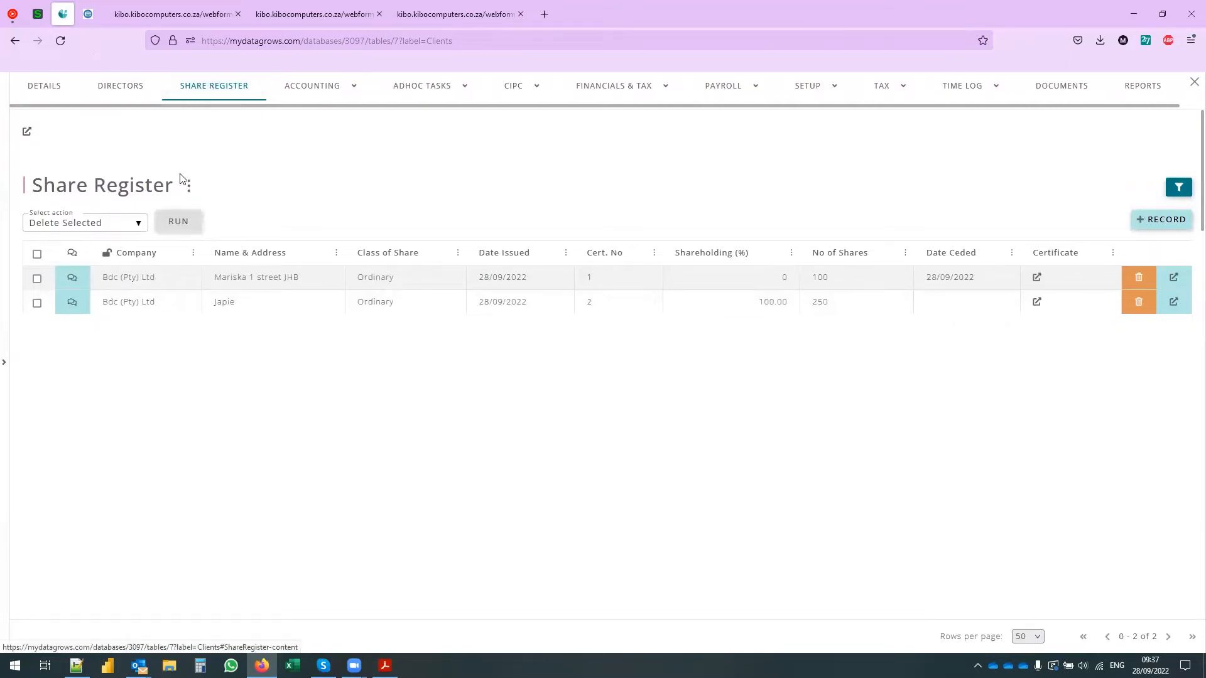
Close the client record, open the overall Share Register table and view the Company column's sort and filter options
click(1188, 87)
click(621, 381)
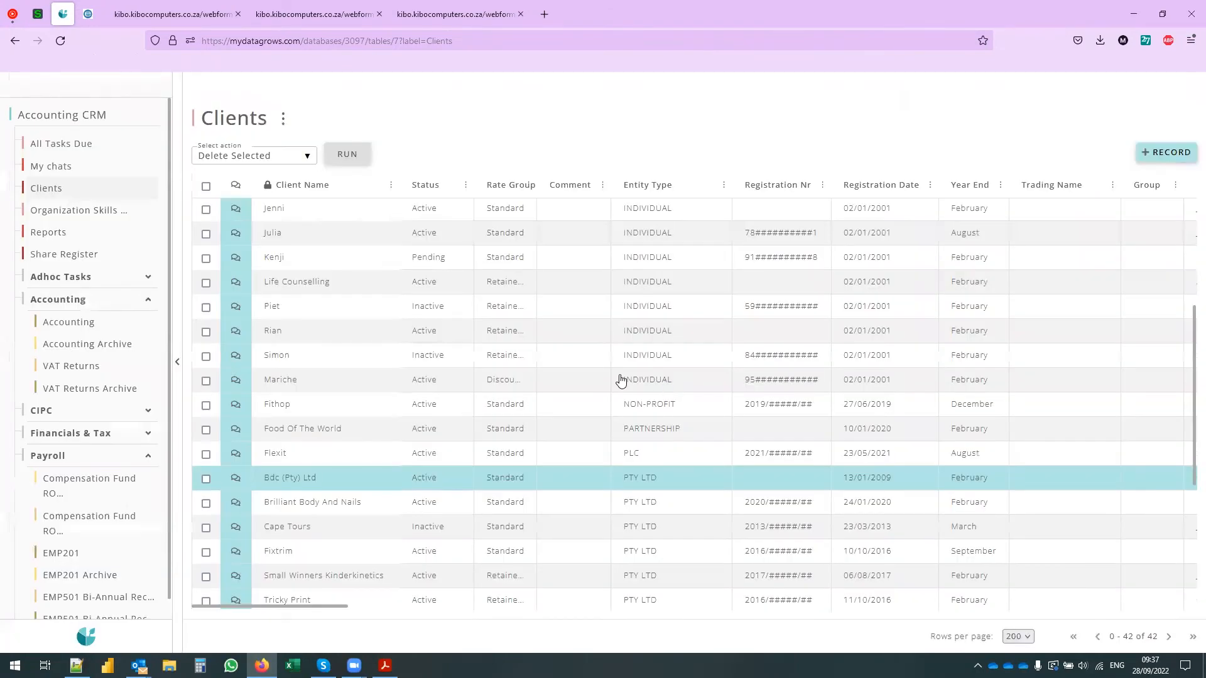
click(39, 257)
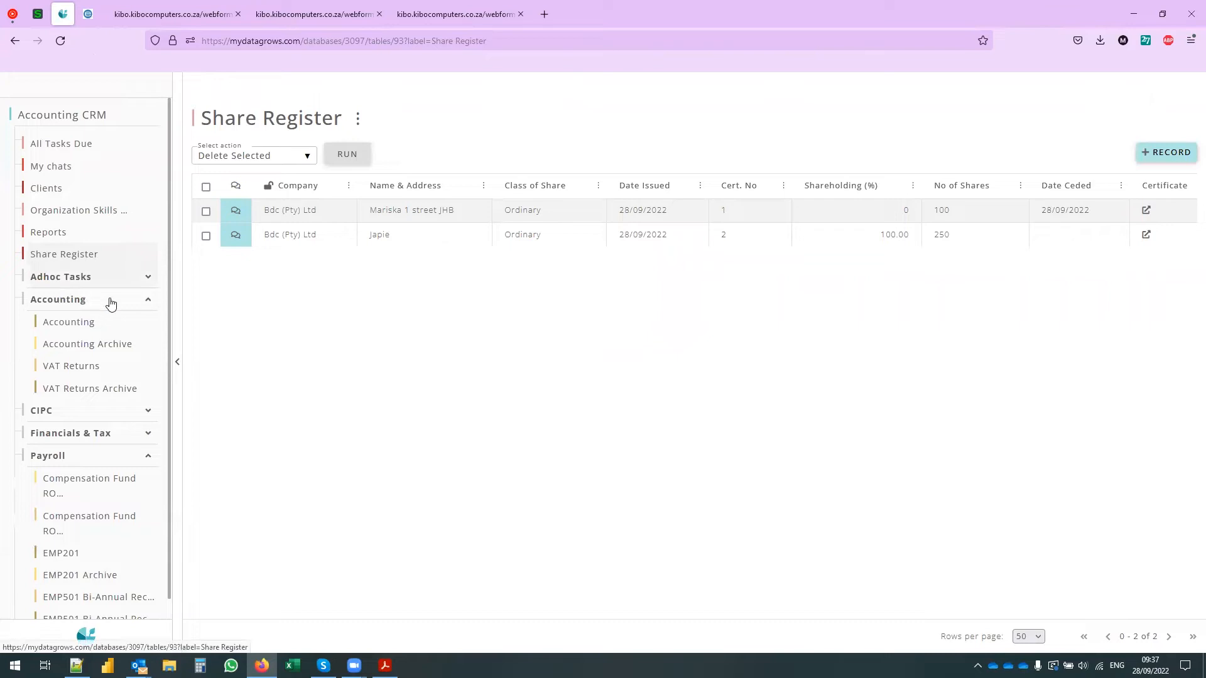
click(348, 187)
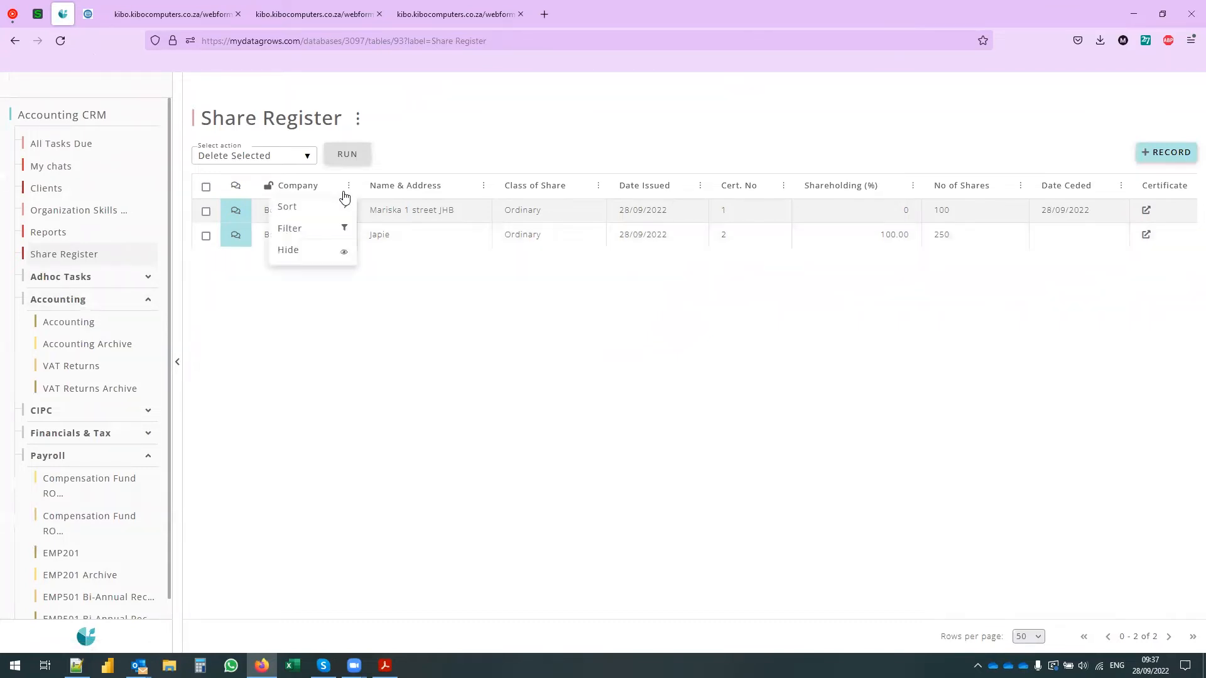
click(349, 187)
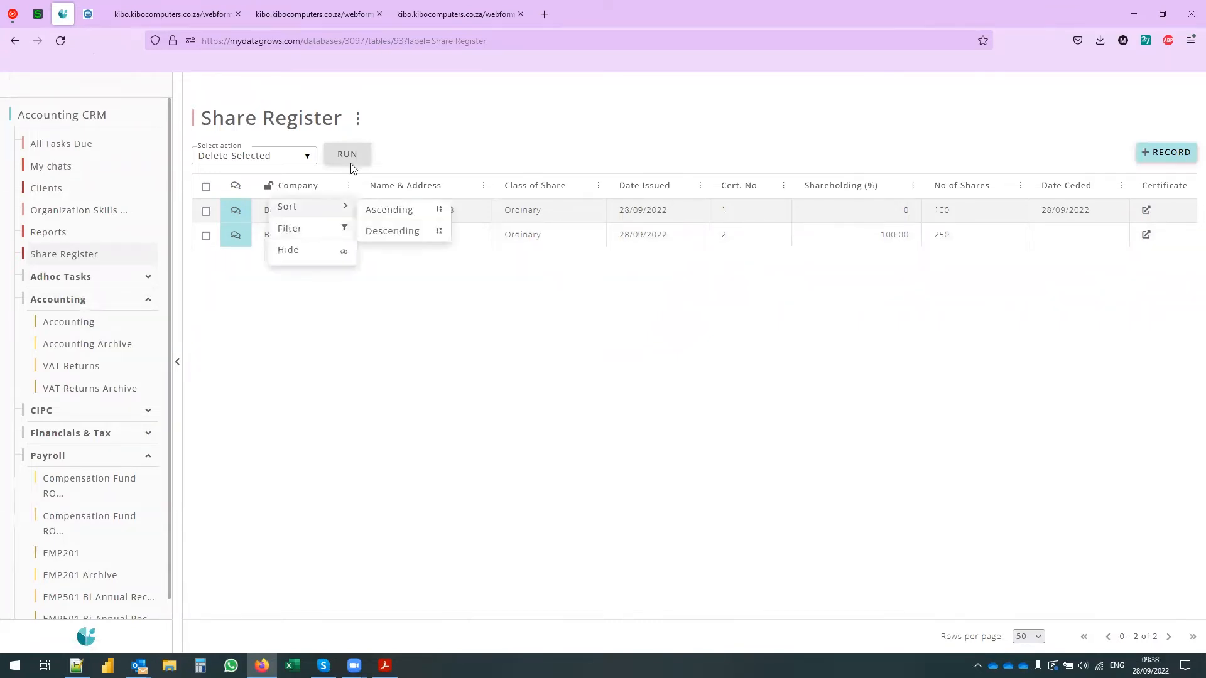
click(358, 118)
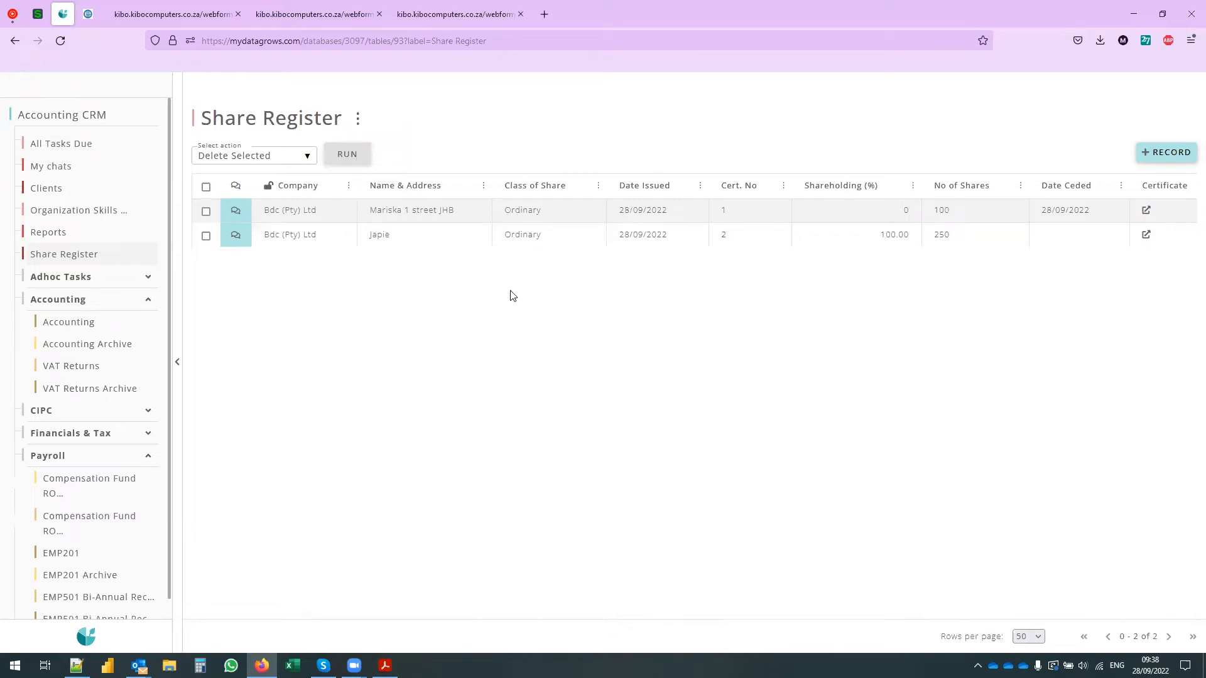
Open the Data Audit report from the Reports list and examine the audit items for the accountant and clients
click(79, 192)
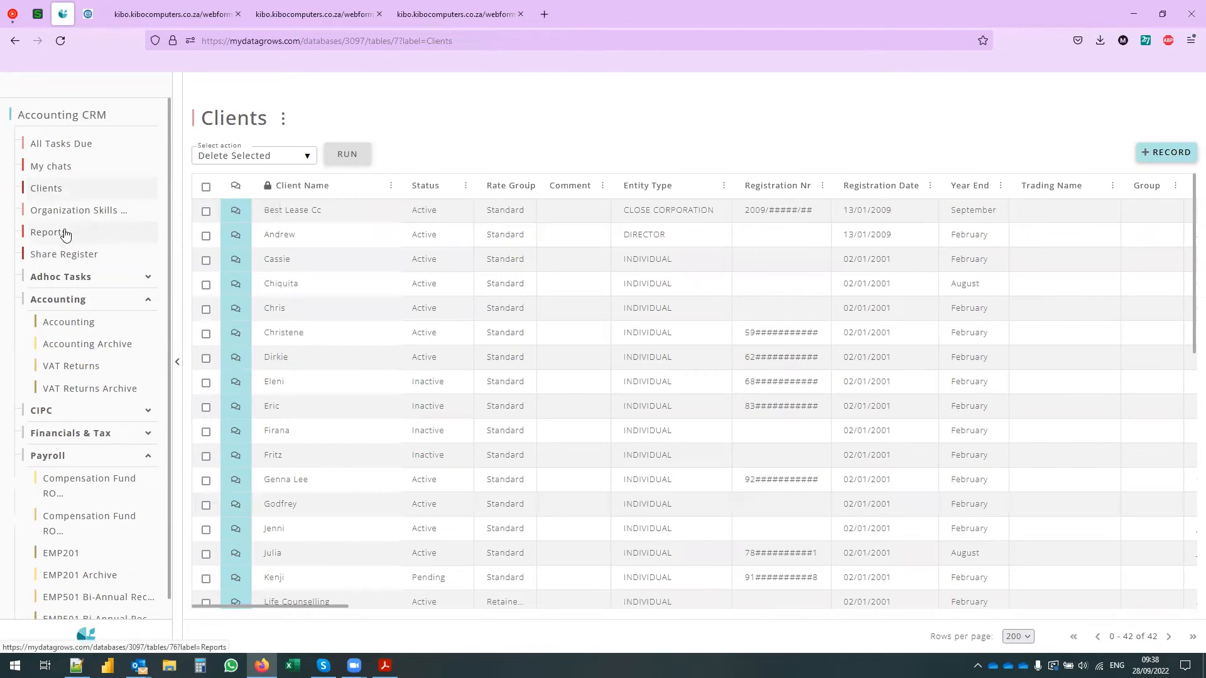
click(64, 233)
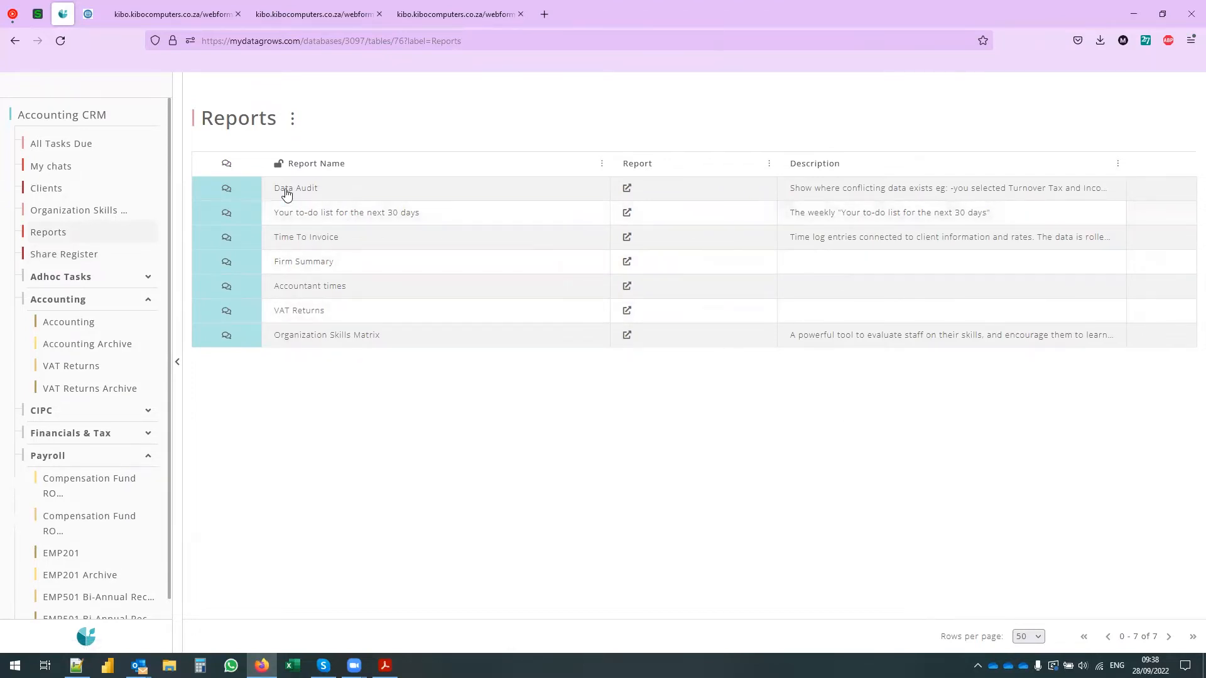
click(627, 192)
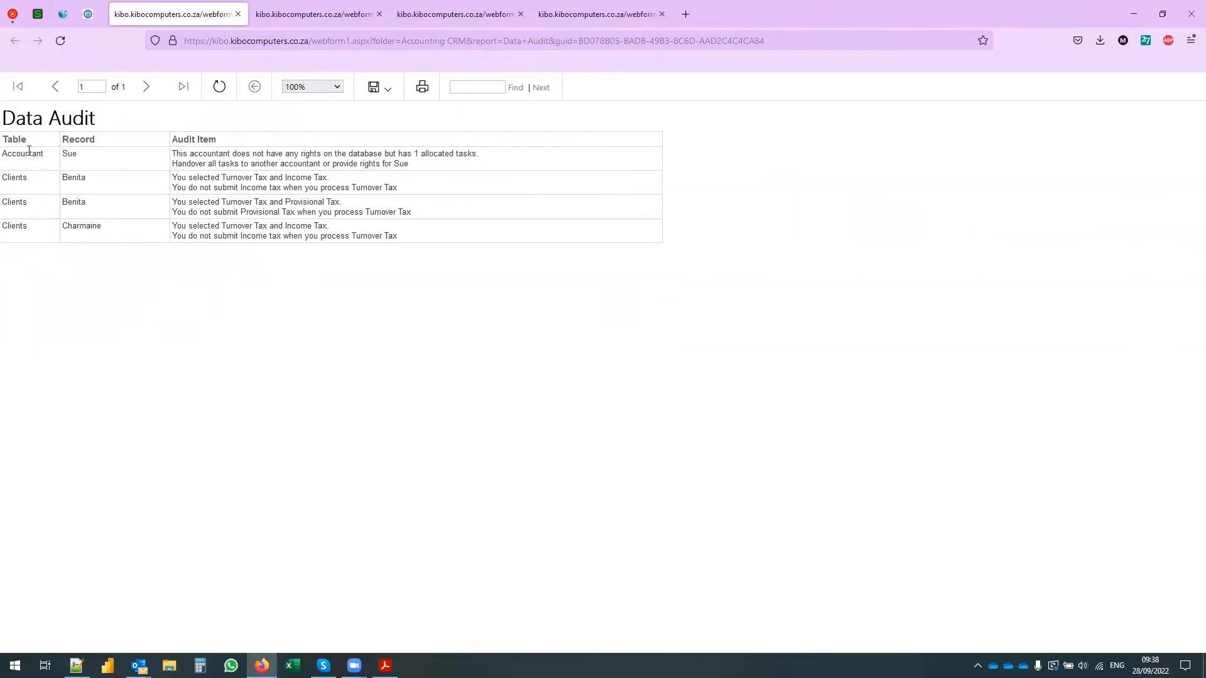
drag(77, 155, 2, 153)
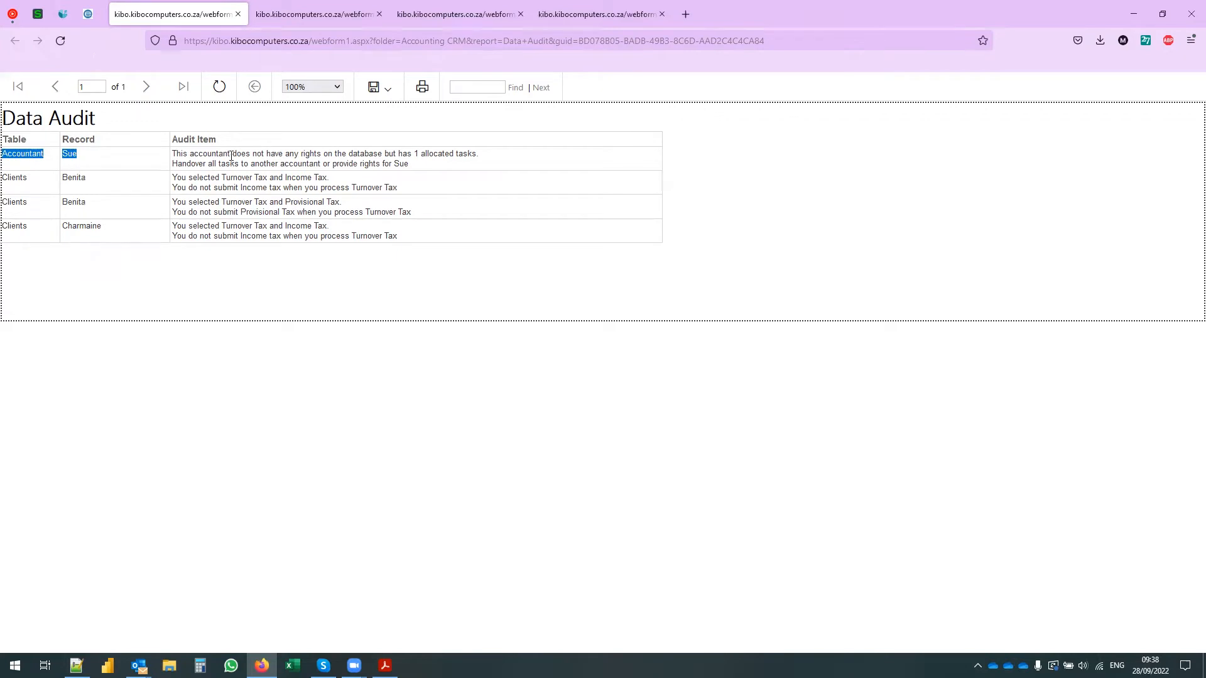
drag(415, 153, 477, 153)
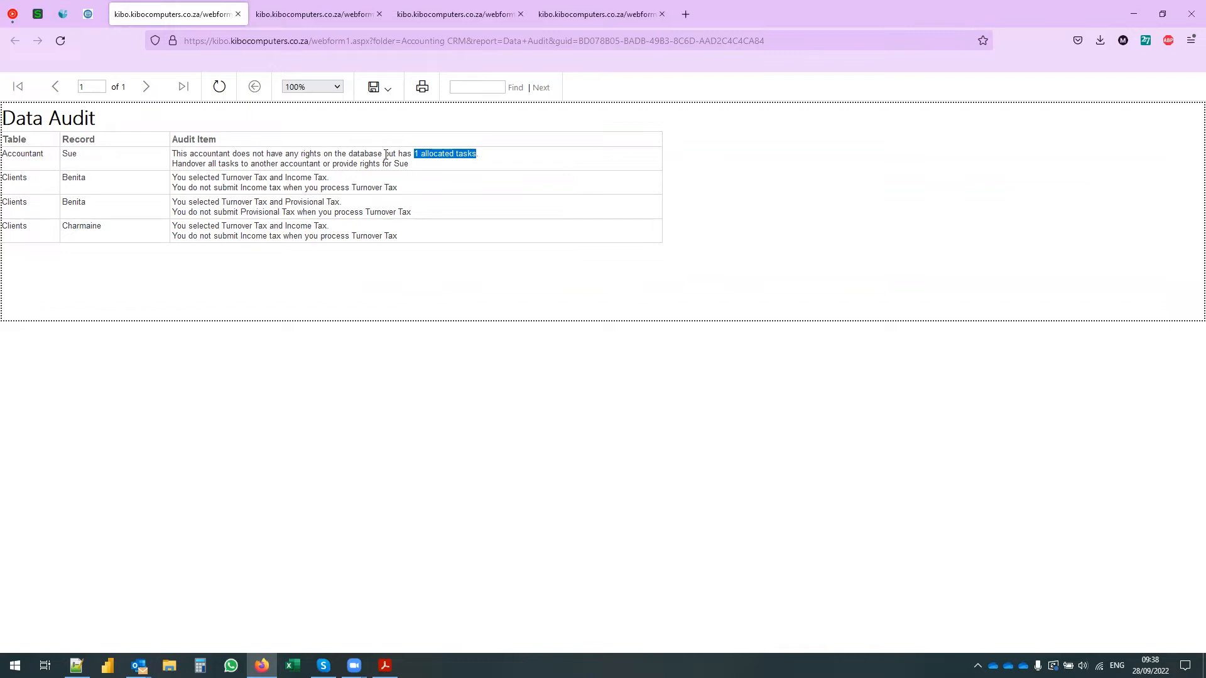
click(445, 189)
drag(219, 178, 336, 202)
click(92, 204)
Close the three older browser pages, keeping the Data Audit report, and return to the CRM's Reports list
click(379, 14)
click(379, 13)
click(379, 14)
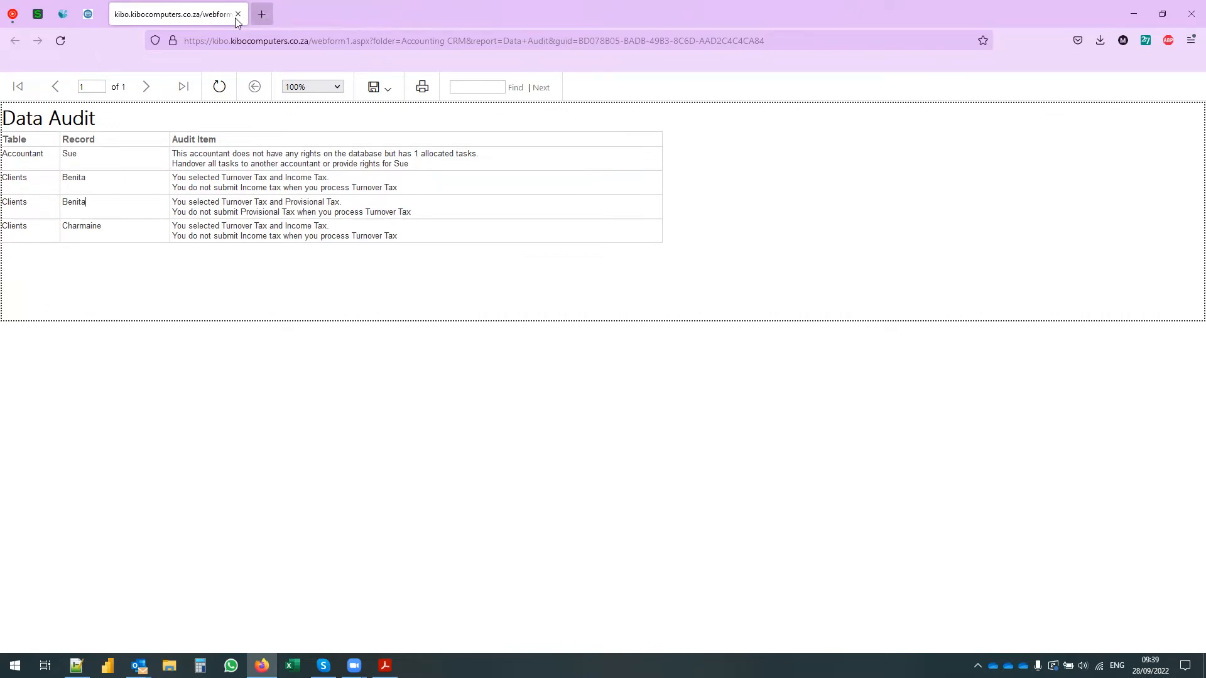
click(62, 14)
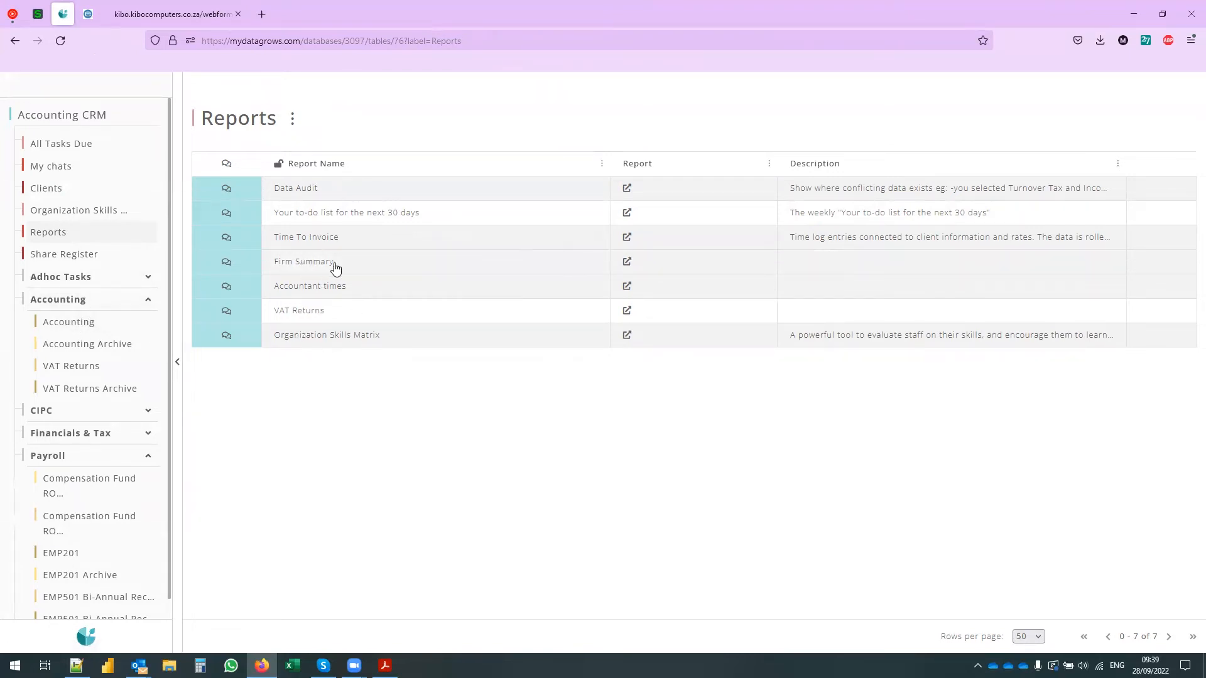
Open the Firm Summary report and examine the entity type table, the bar chart and the rate group pie chart
click(626, 263)
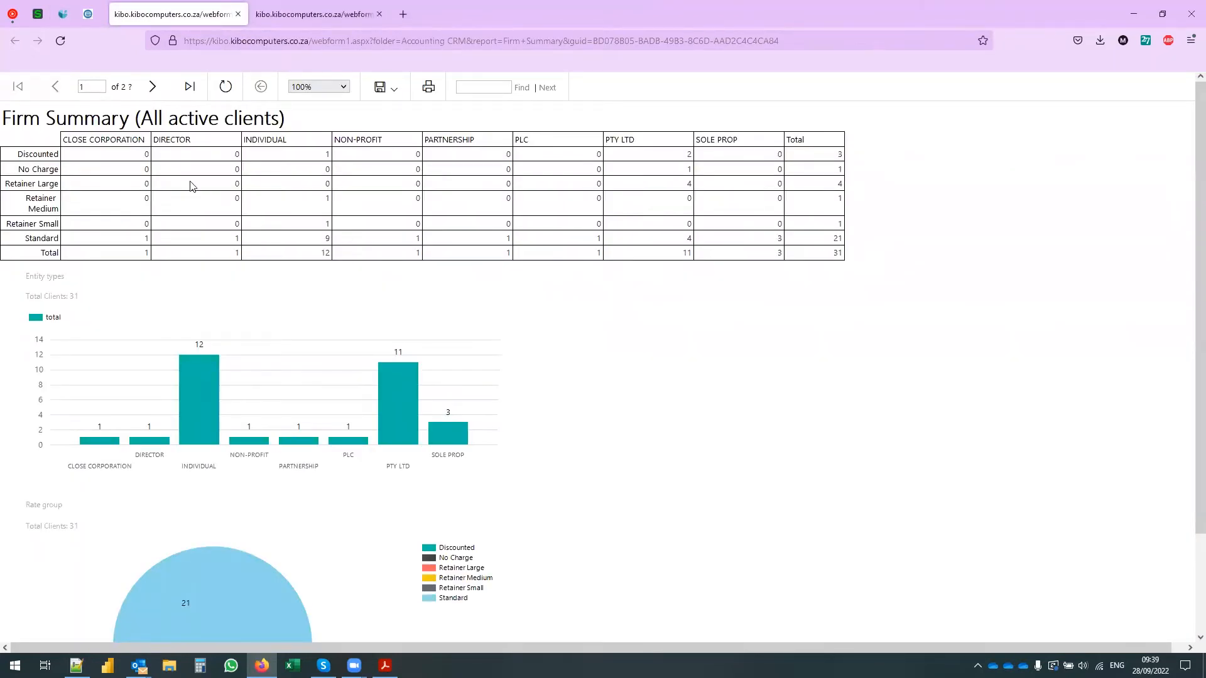
drag(139, 118, 290, 123)
drag(72, 138, 793, 140)
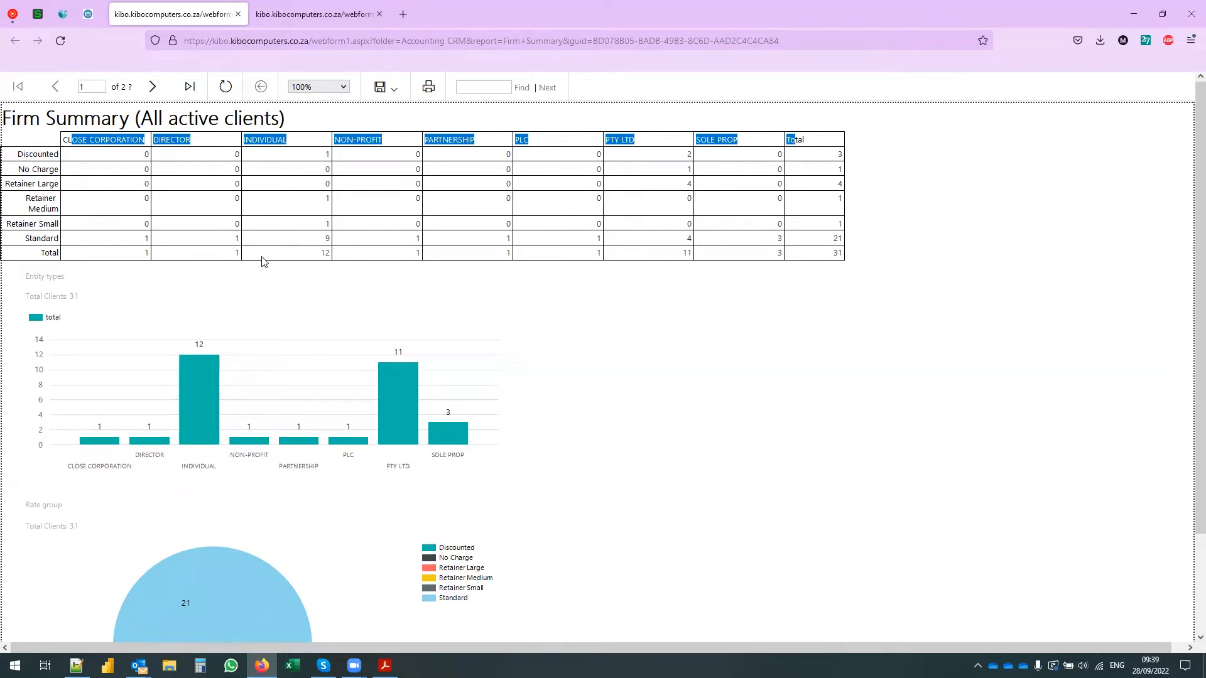
click(318, 259)
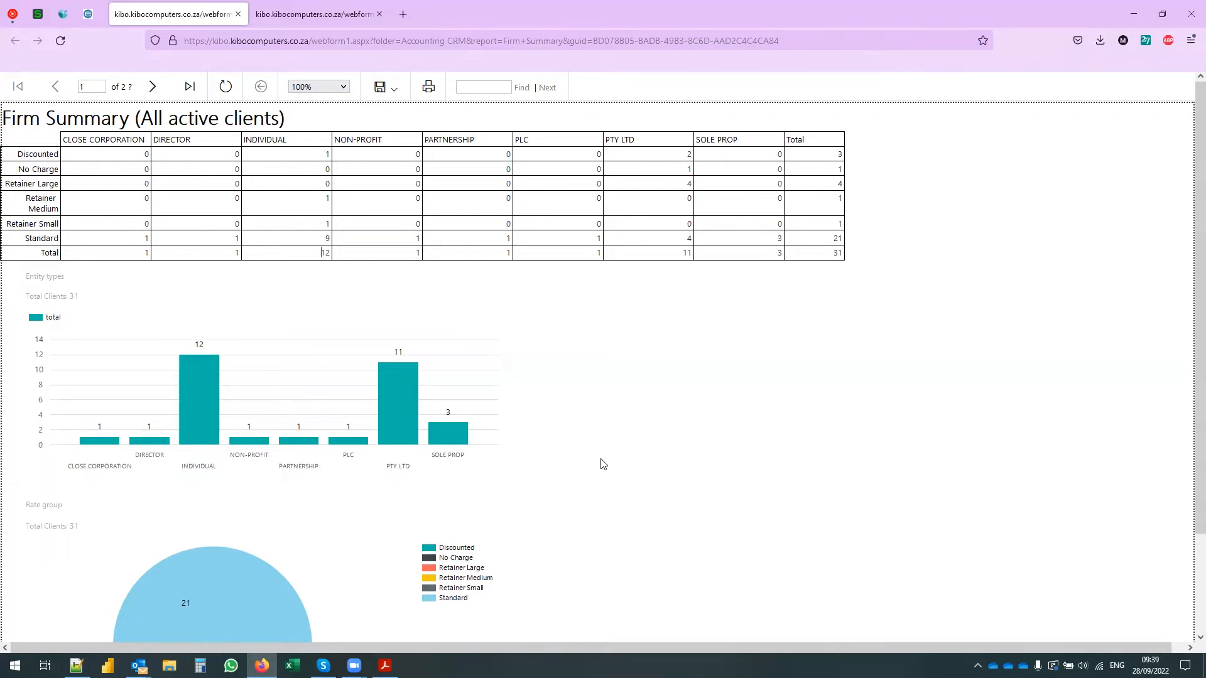
scroll(599, 460, down, 2)
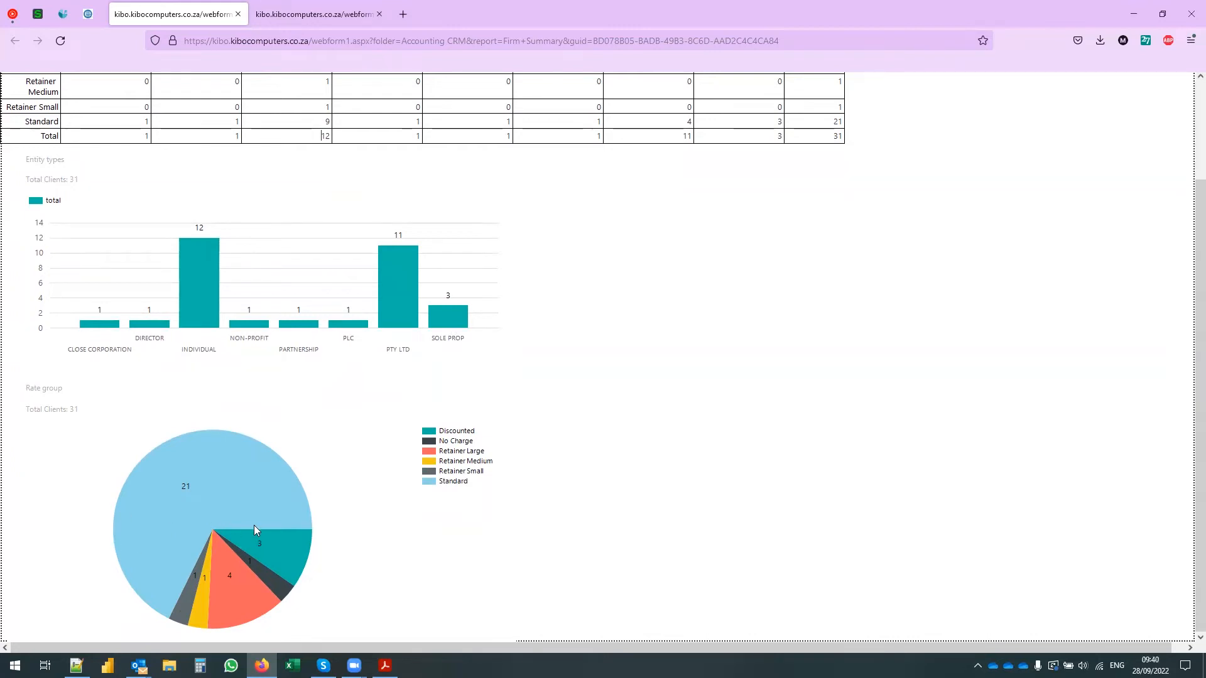
scroll(118, 511, up, 2)
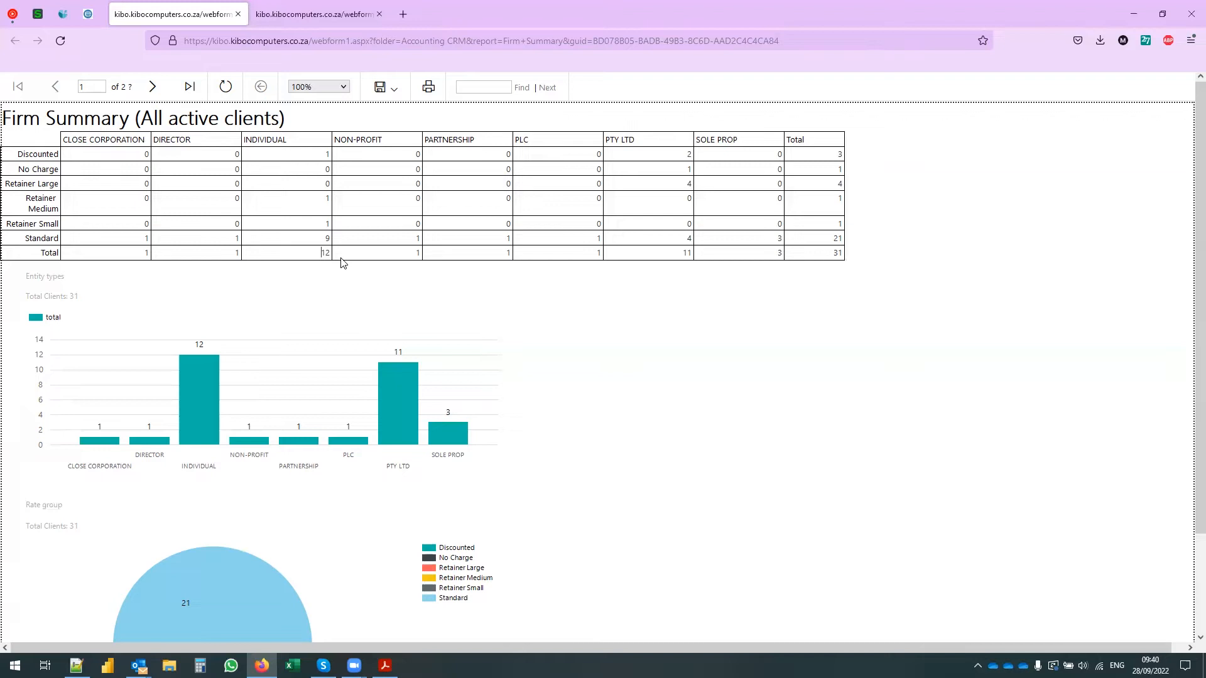
Return to the Reports list and open the VAT Returns report
click(63, 13)
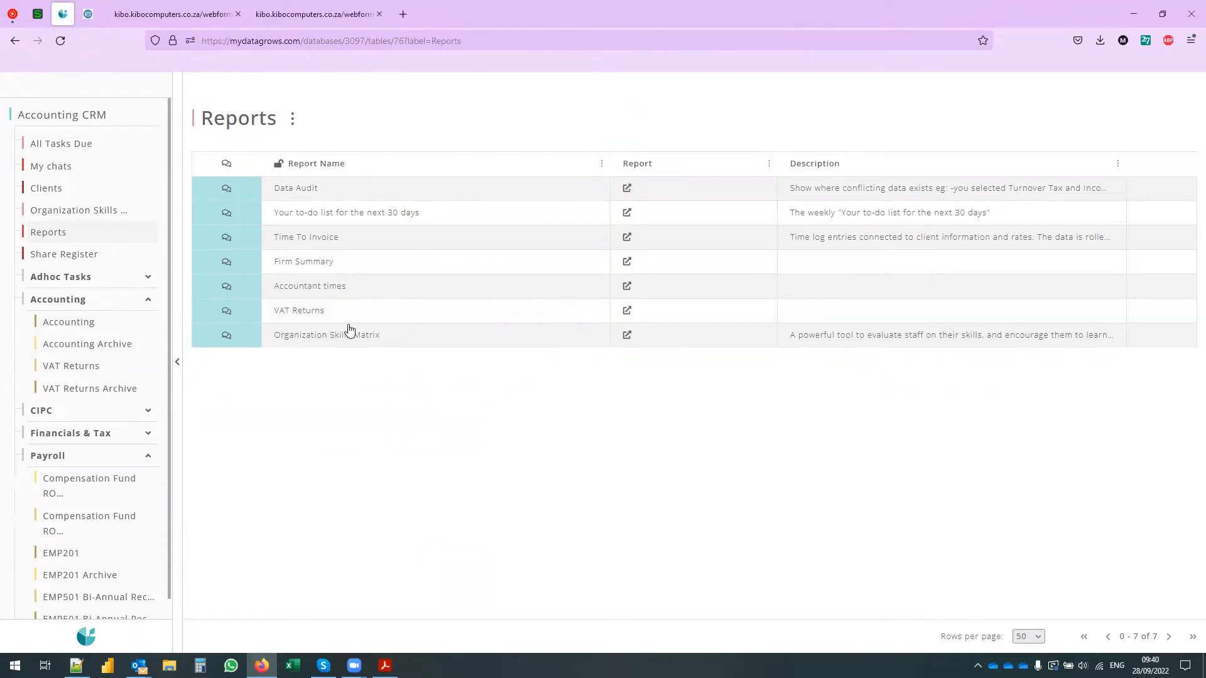
click(628, 311)
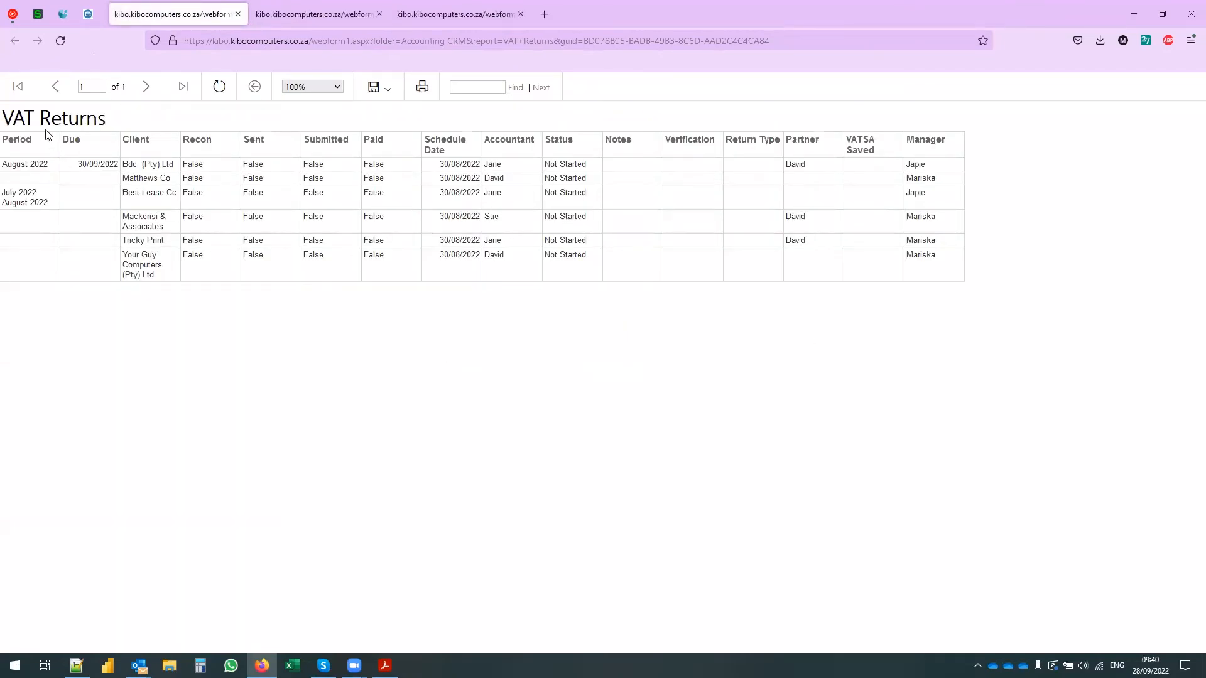
Examine the periods, due dates, assigned accountants and statuses in the VAT Returns report
drag(9, 121, 112, 124)
click(435, 302)
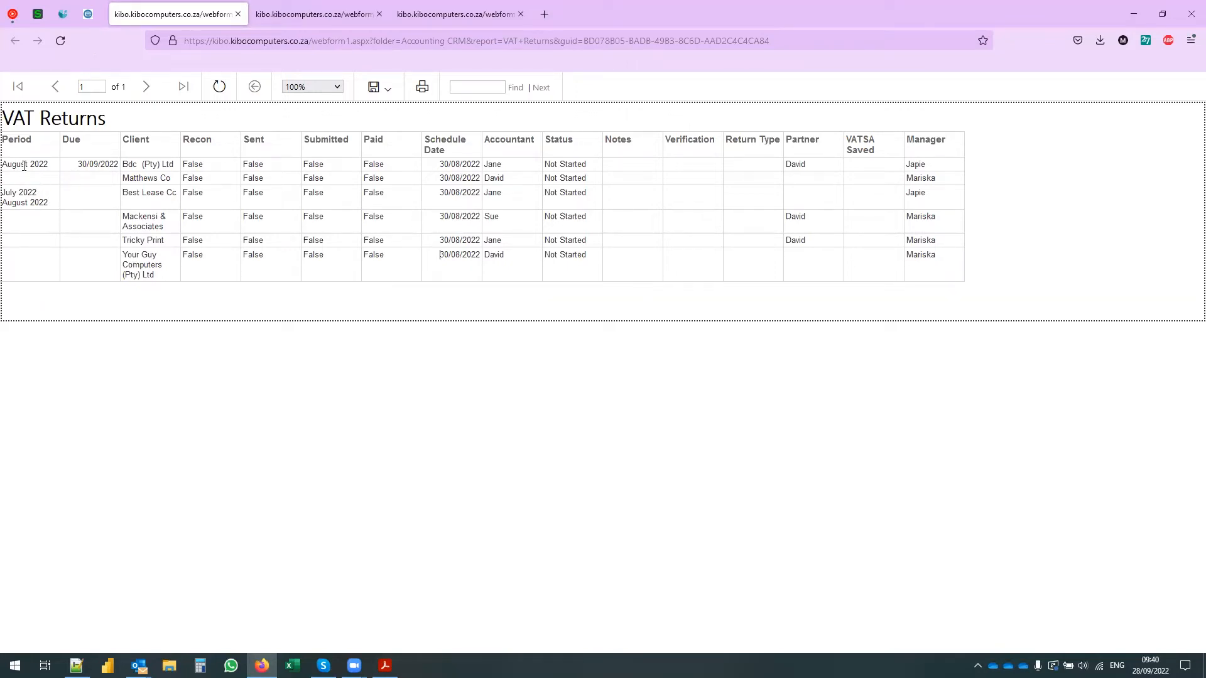
drag(81, 166, 121, 168)
drag(5, 192, 54, 205)
drag(514, 264, 490, 178)
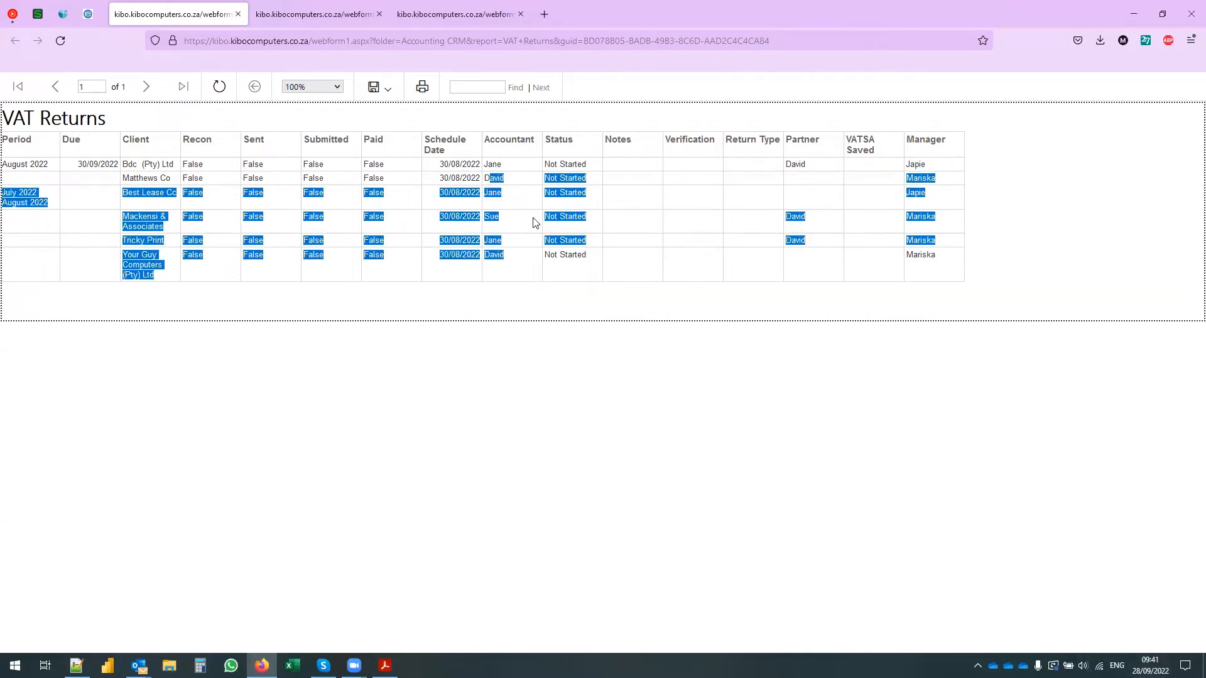
click(533, 219)
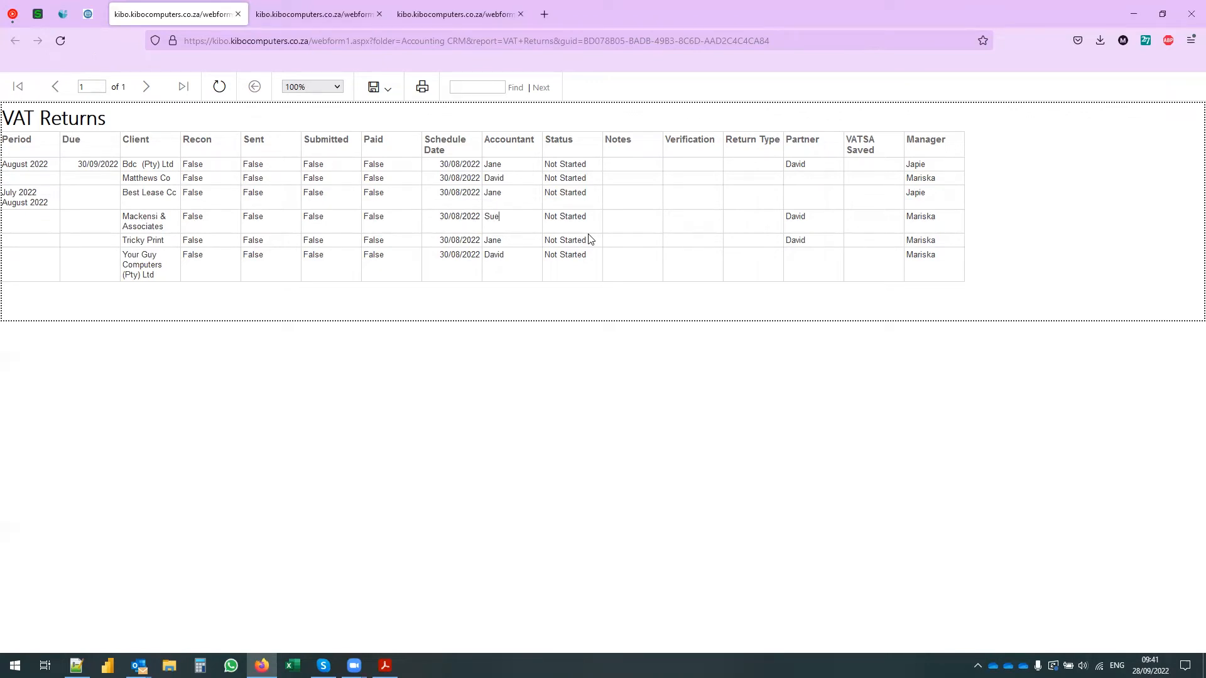
key(Up)
Open the Organization Skills Matrix report from the Reports list and close the other open reports
click(66, 14)
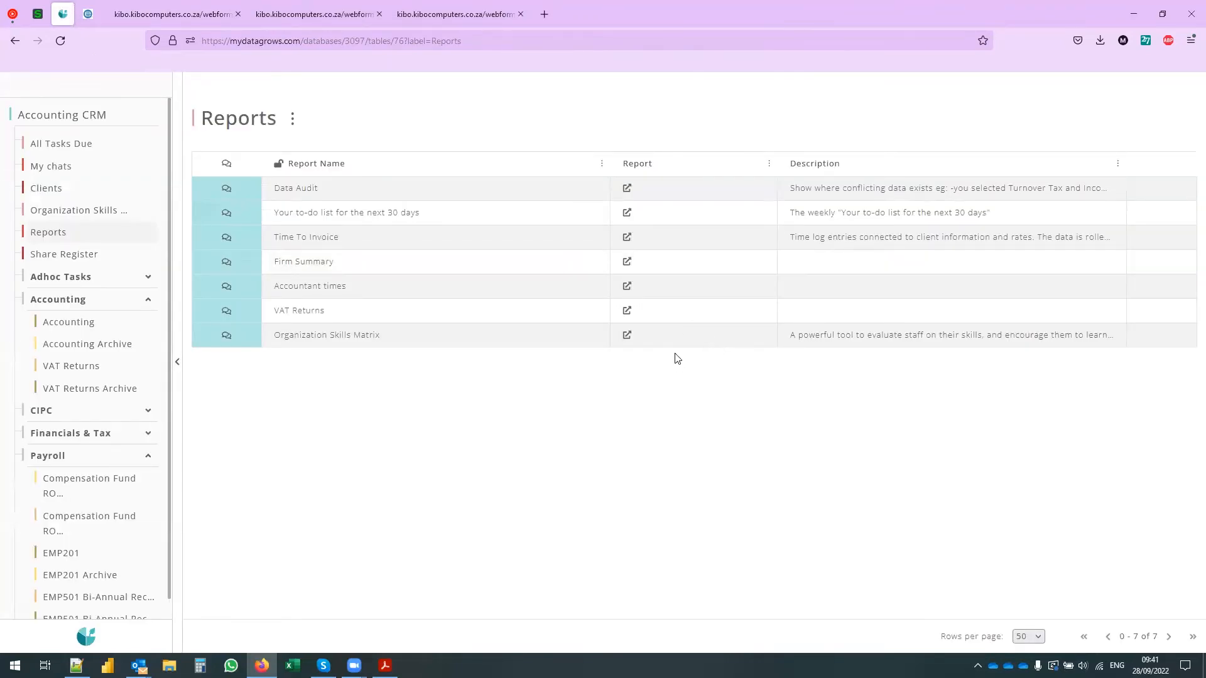
click(626, 339)
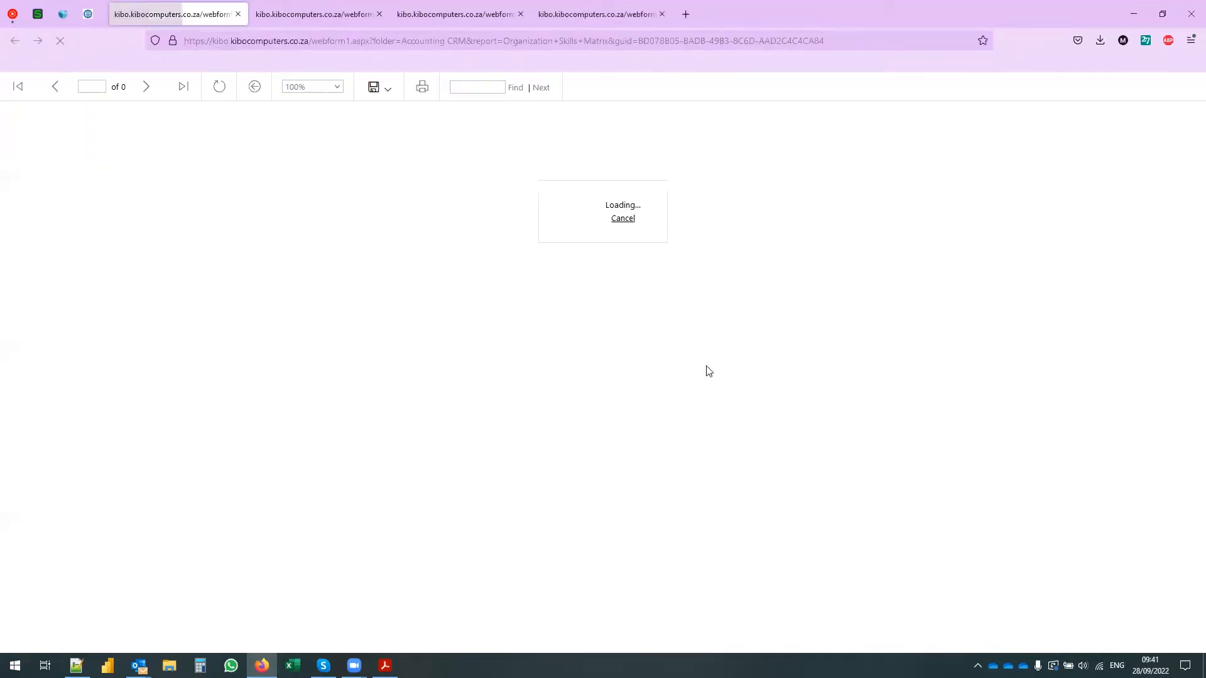
click(379, 15)
click(379, 14)
click(380, 15)
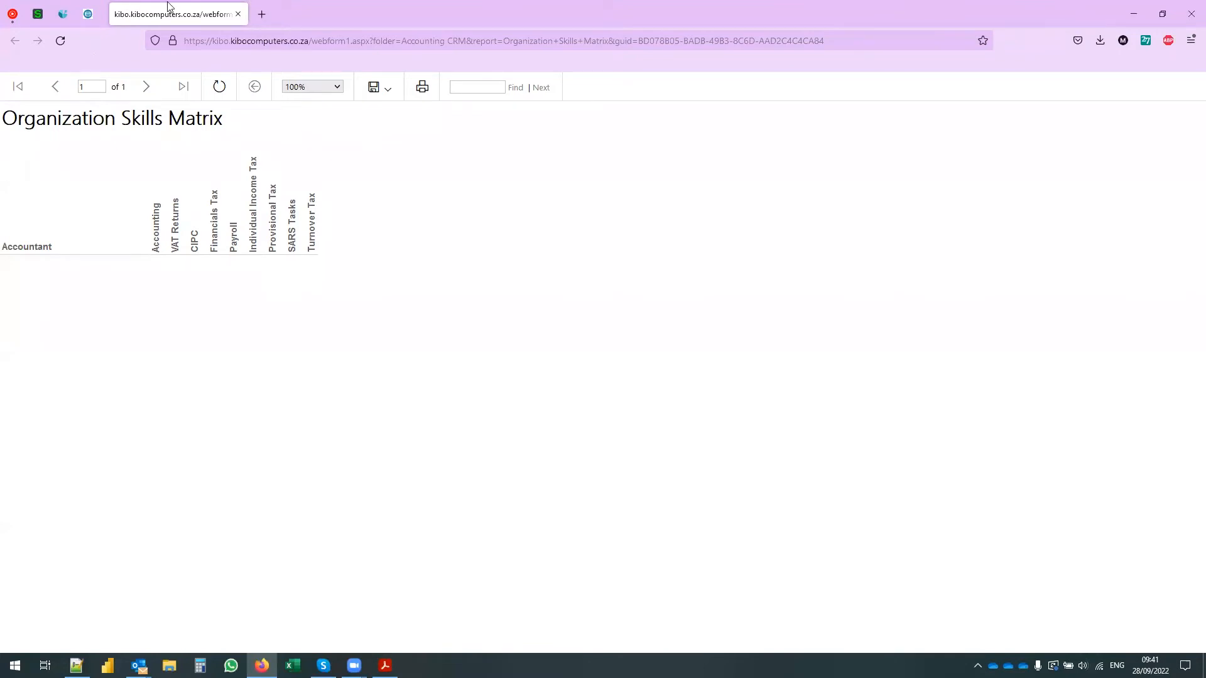
Start a new record in the Organization Skills Matrix table and choose a staff member as the accountant
click(63, 13)
scroll(74, 482, down, 3)
scroll(74, 481, up, 3)
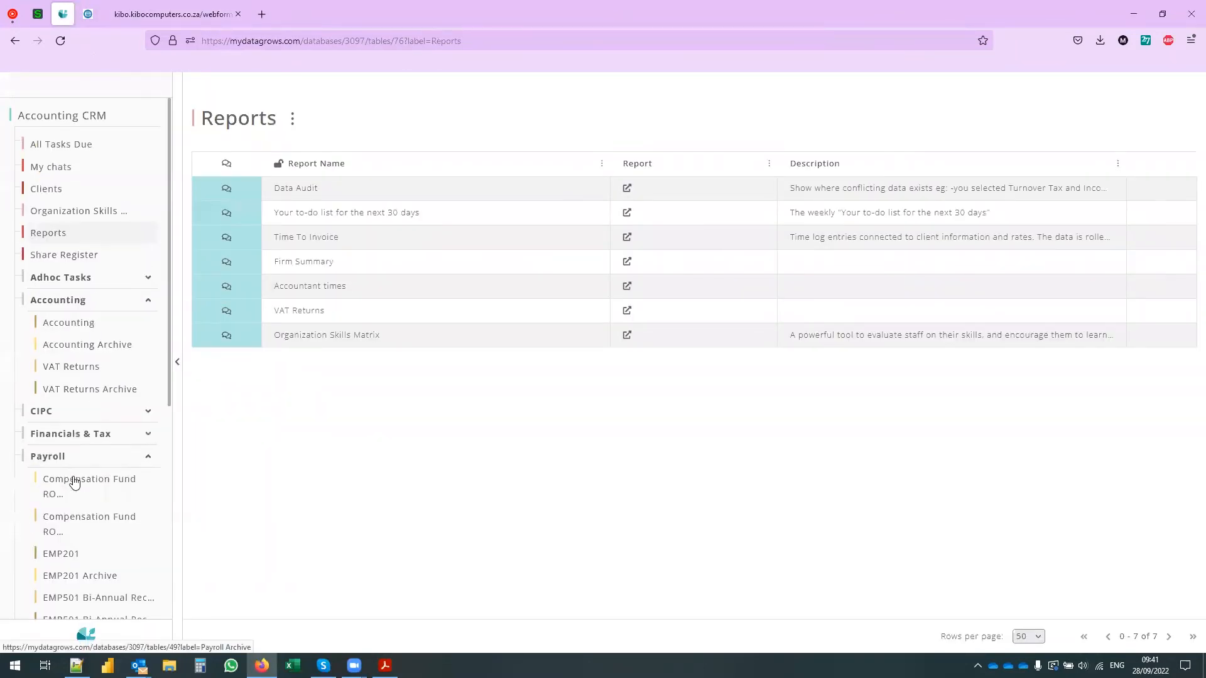
click(61, 221)
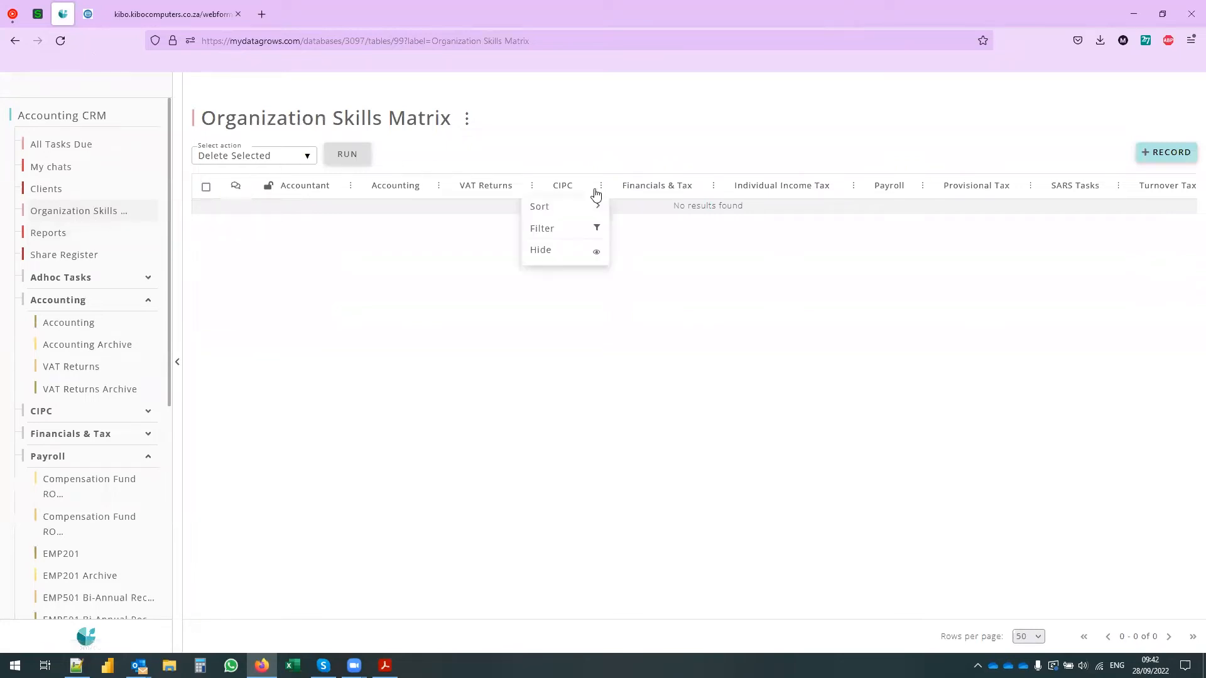
click(1158, 153)
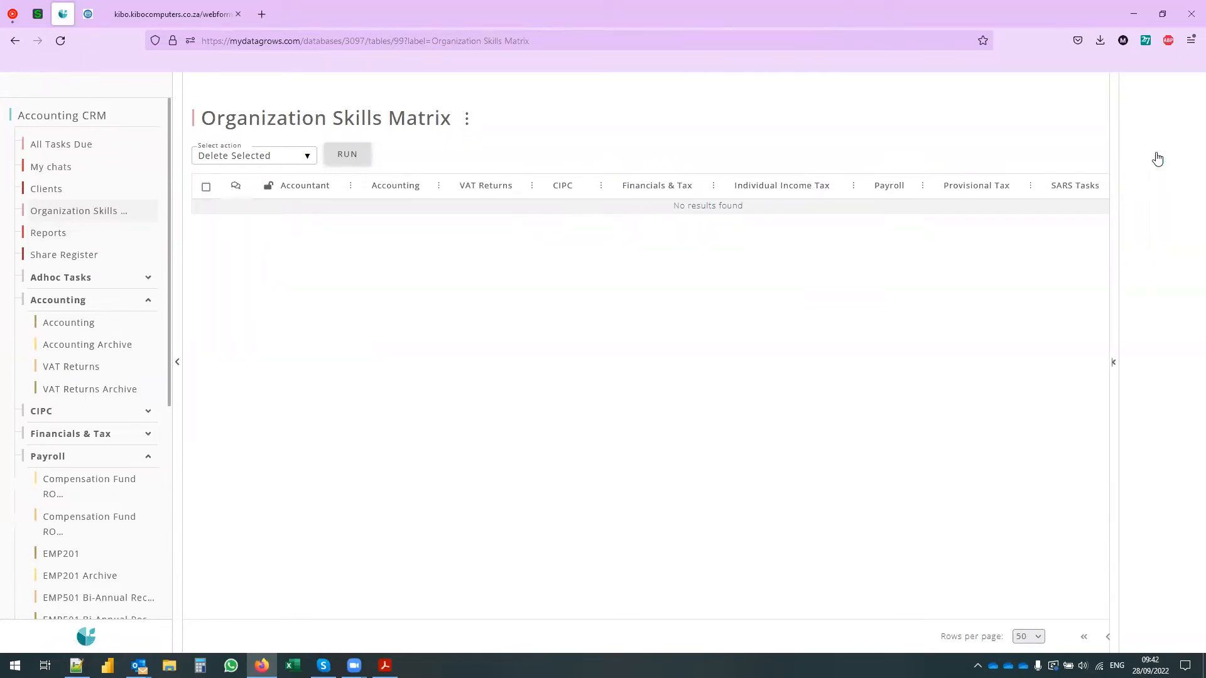
click(961, 133)
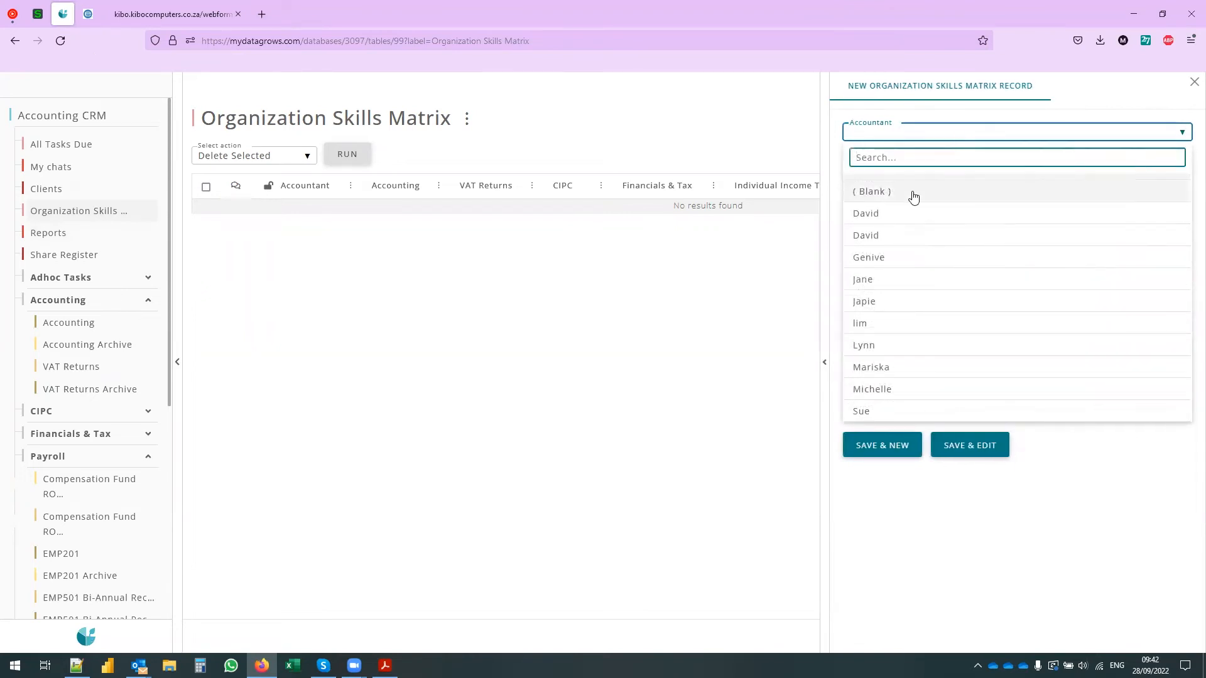
click(885, 370)
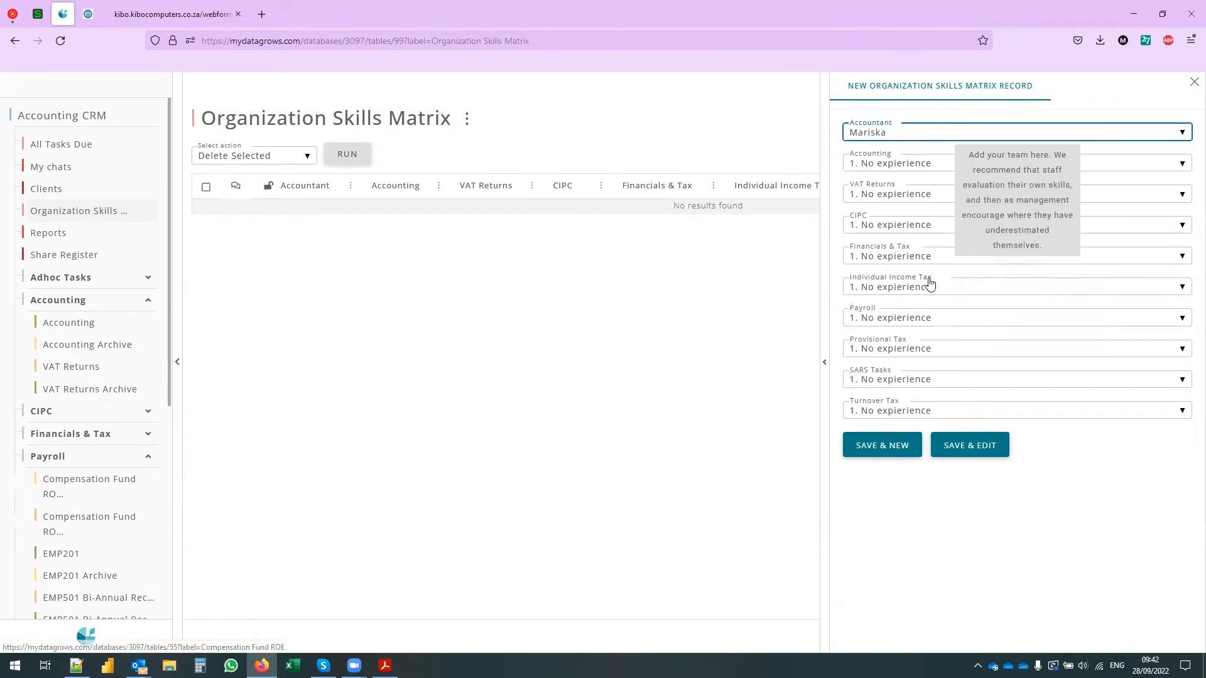
Rate the accountant's Accounting skill as "3. I can do 50 %"
click(915, 162)
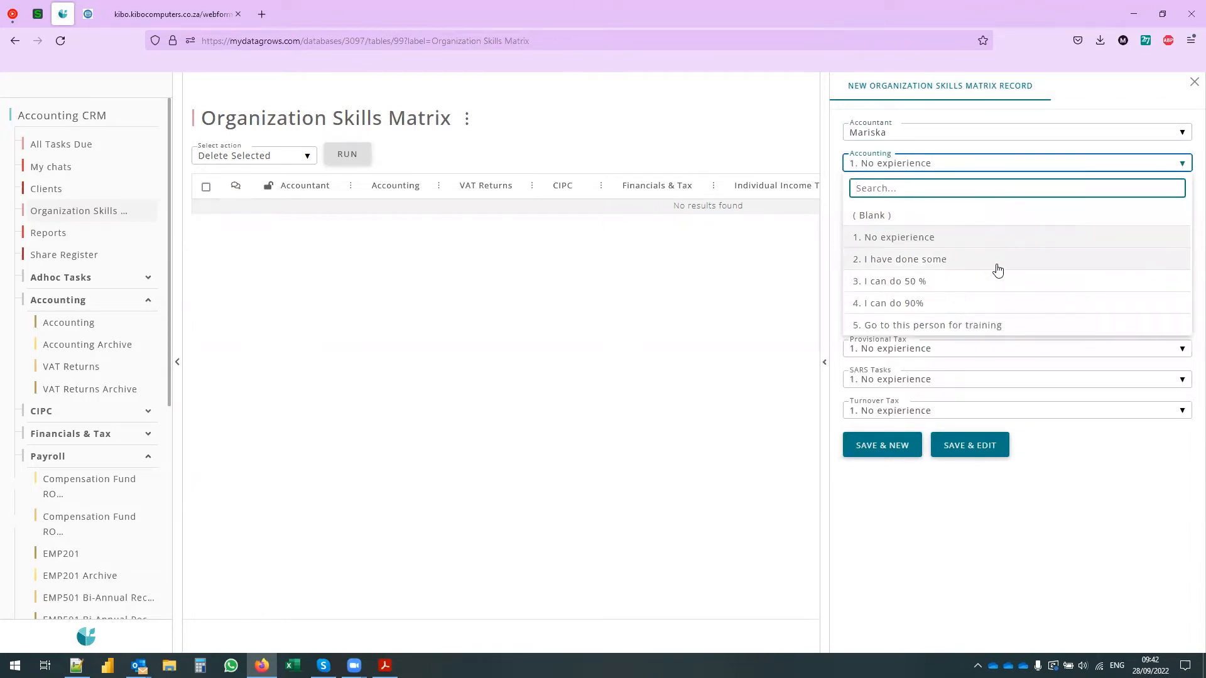
click(995, 263)
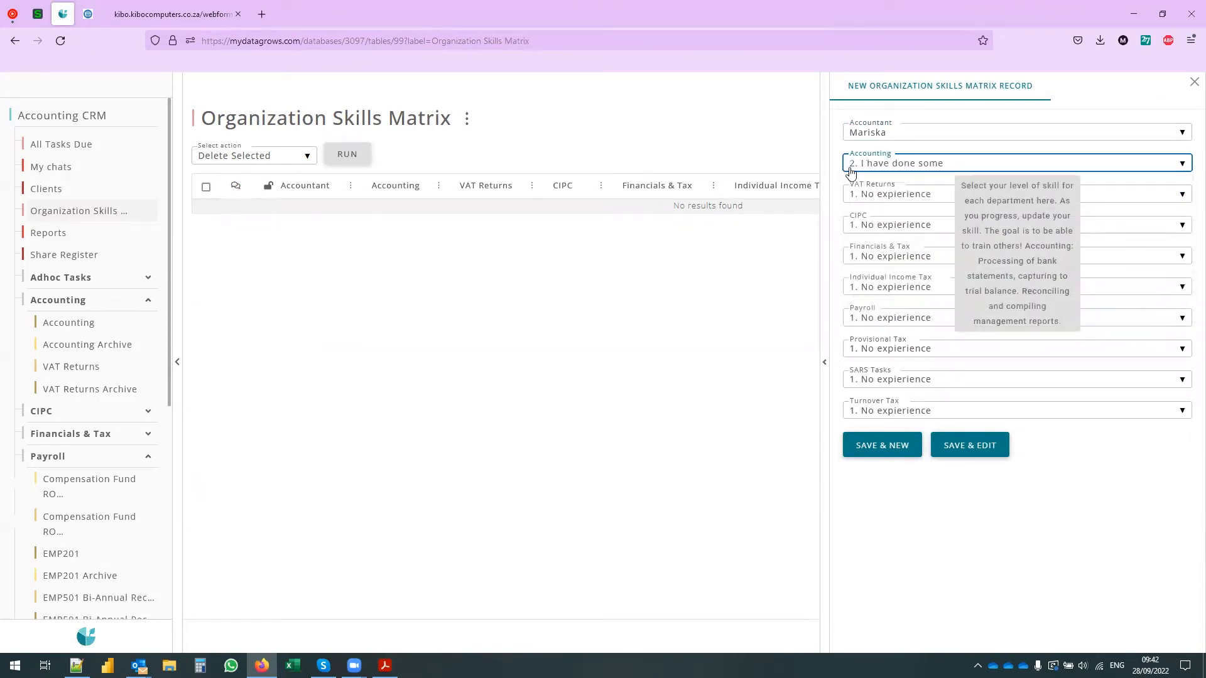
click(928, 162)
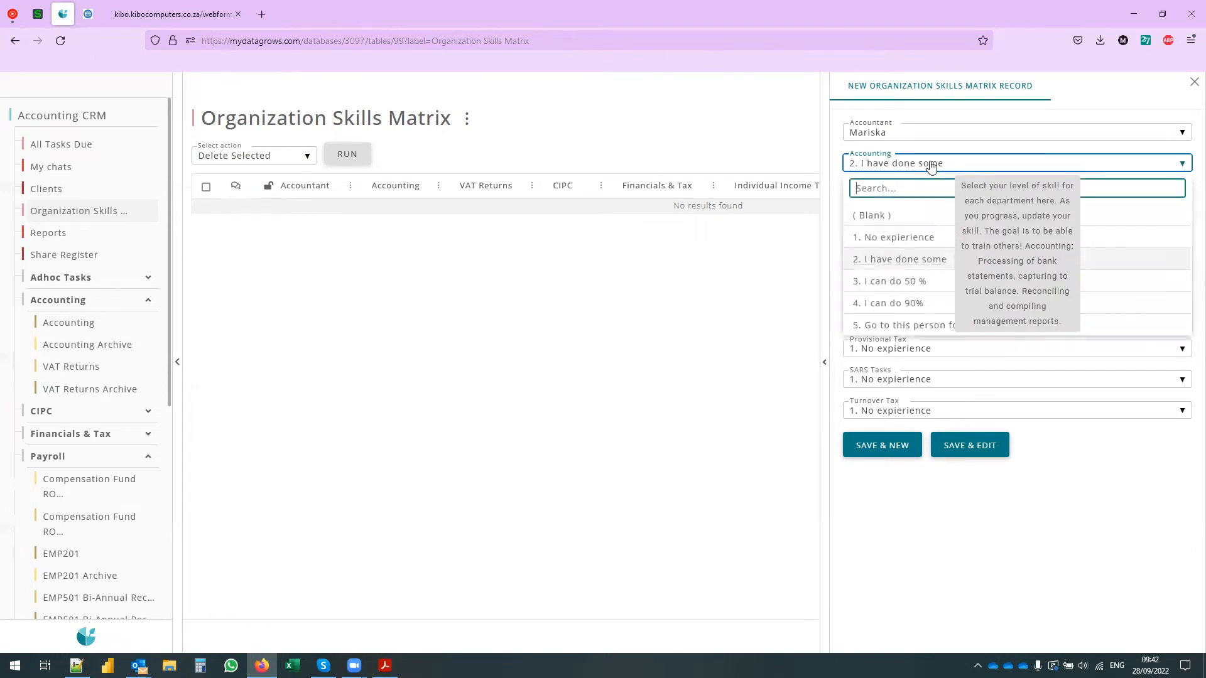
click(923, 280)
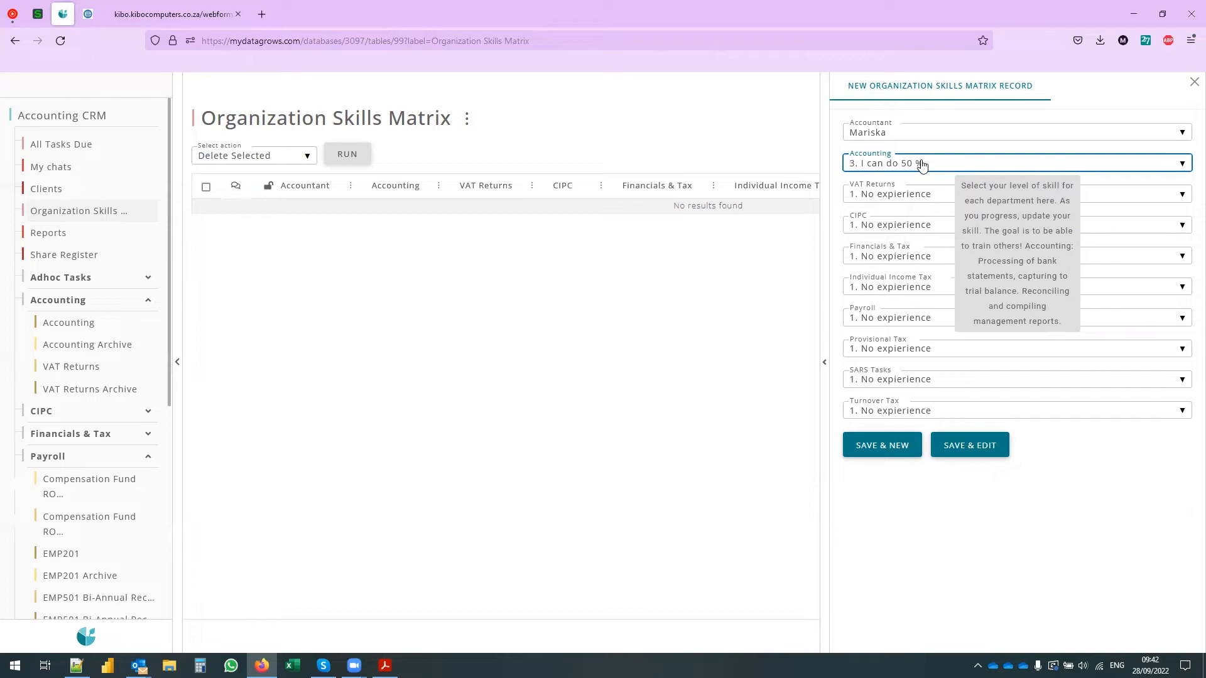
click(1147, 457)
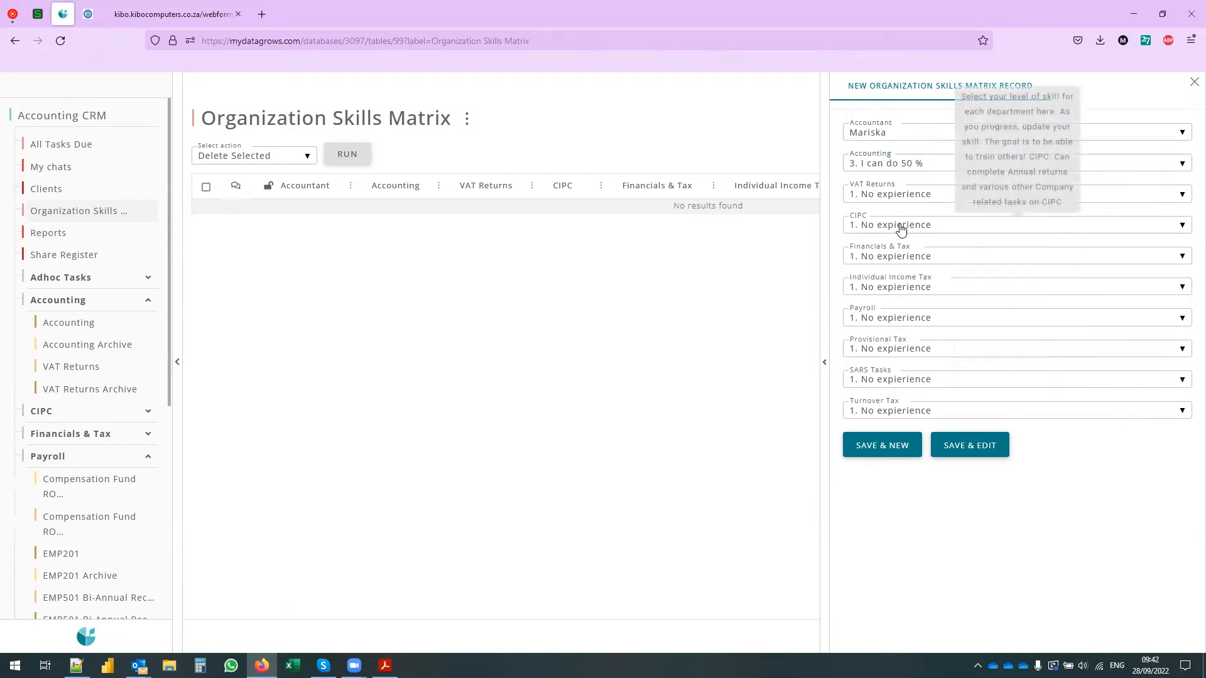
Rate the VAT Returns skill as "2. I have done some" and save the skills record
click(918, 194)
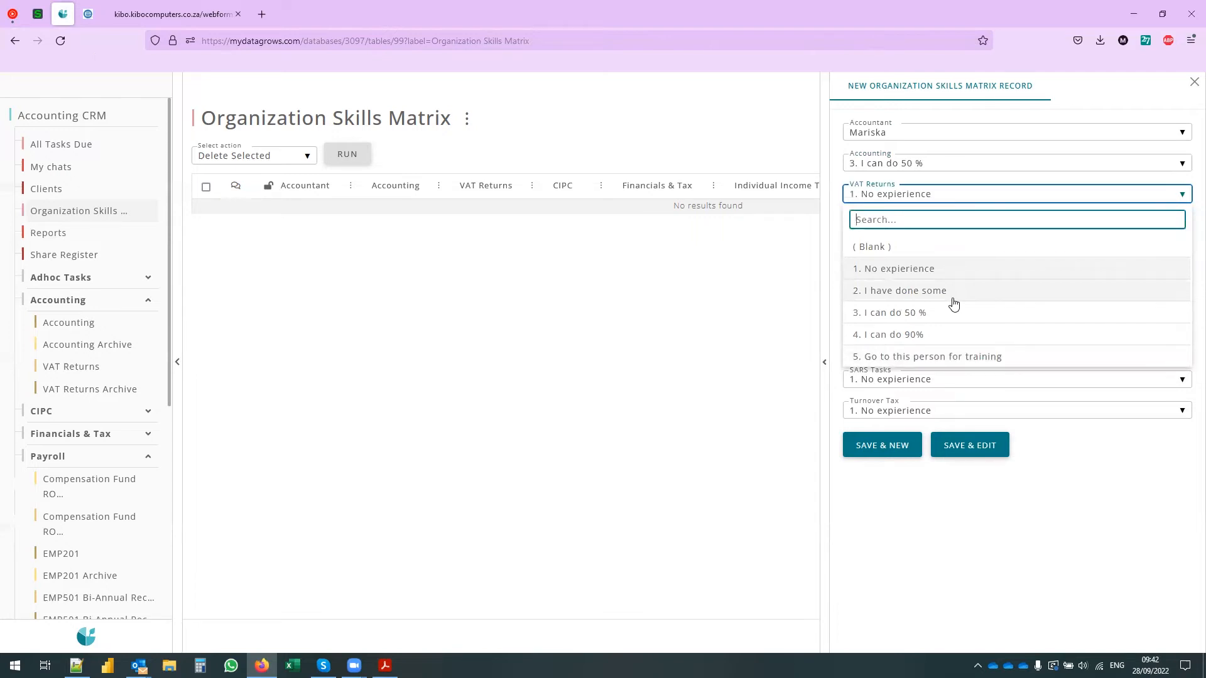
click(953, 297)
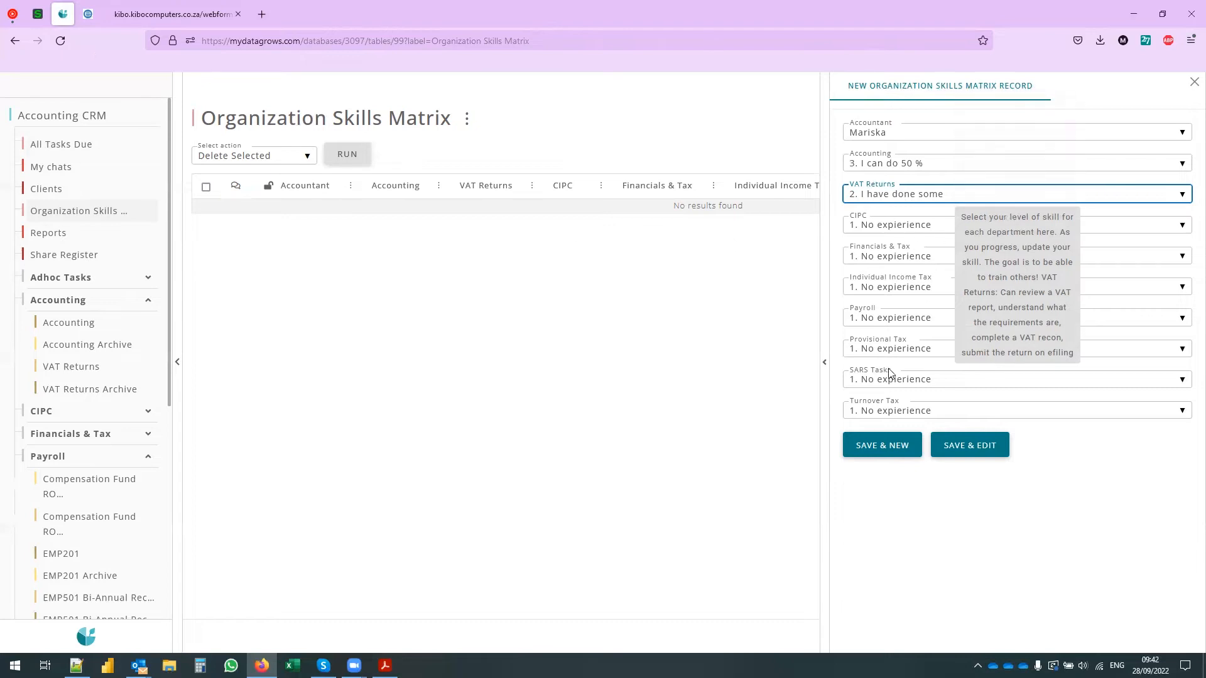
click(886, 451)
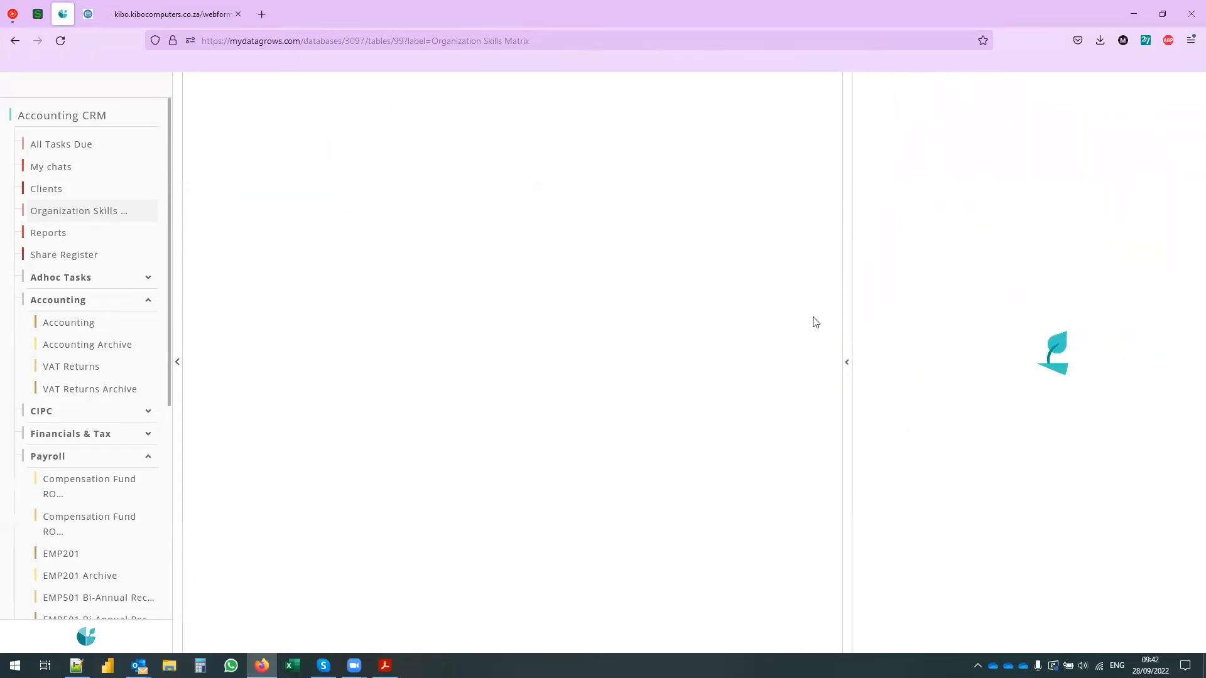
Refresh the Organization Skills Matrix report, and close the blank new record form in the skills table
click(145, 17)
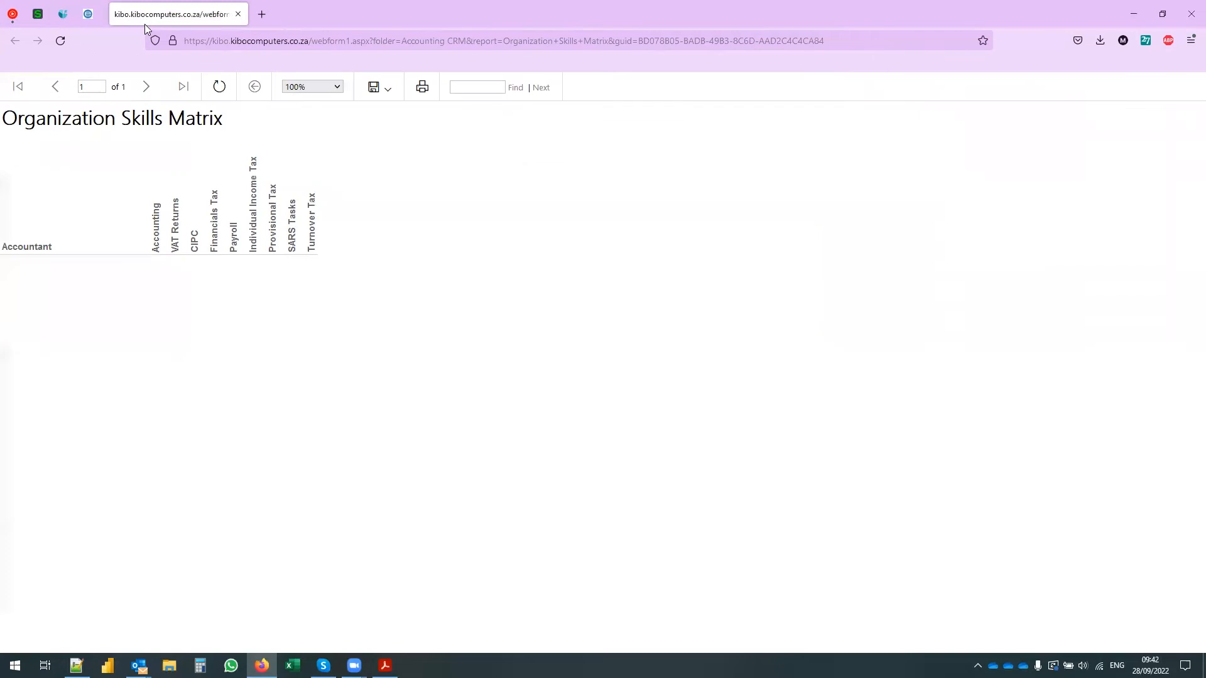
click(218, 86)
click(62, 13)
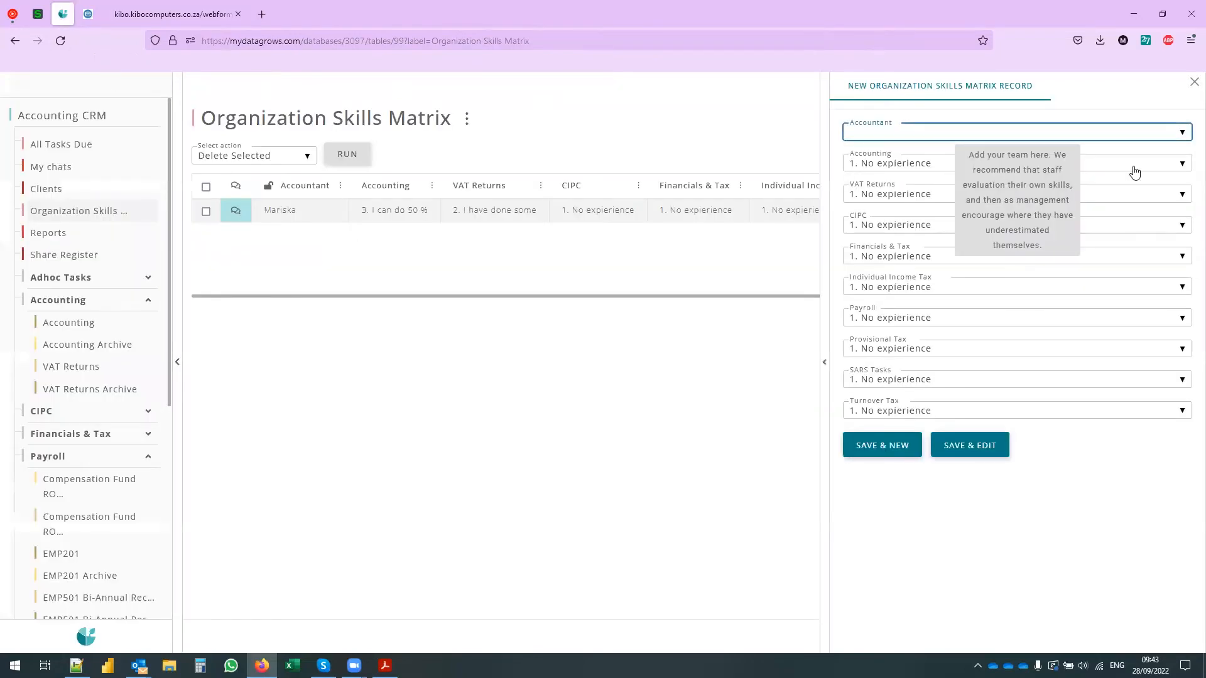
click(1192, 83)
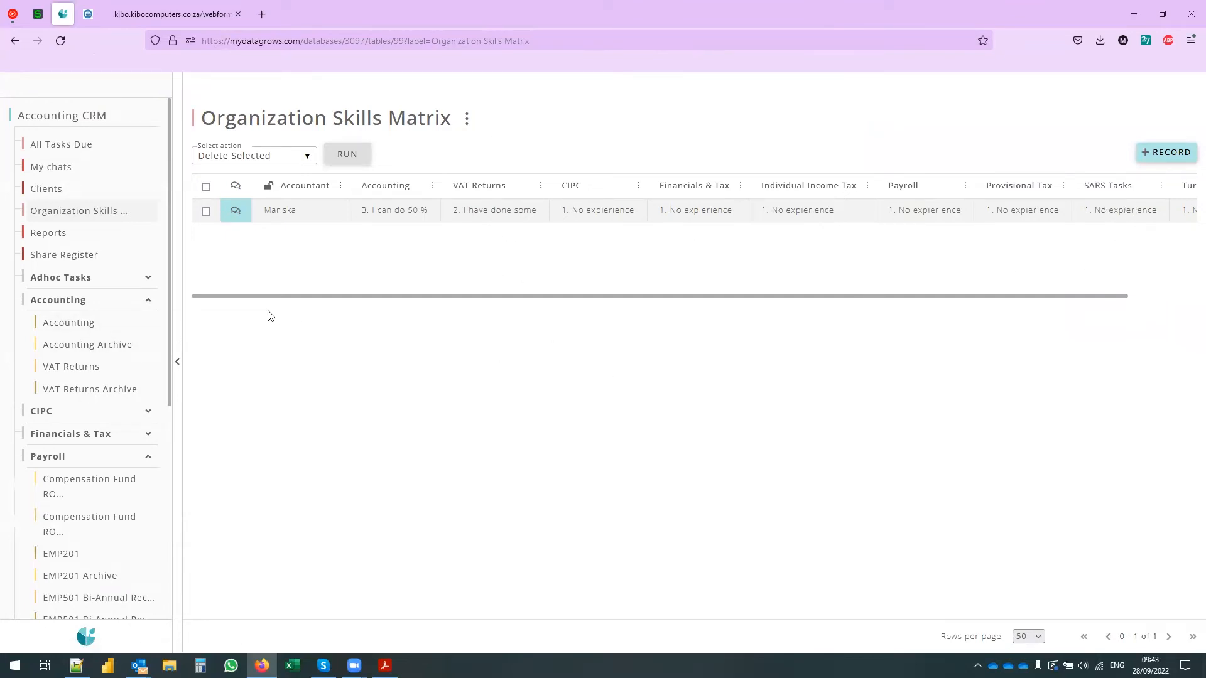
Open the Firm & Adhoc Tasks table and start a new record
click(65, 277)
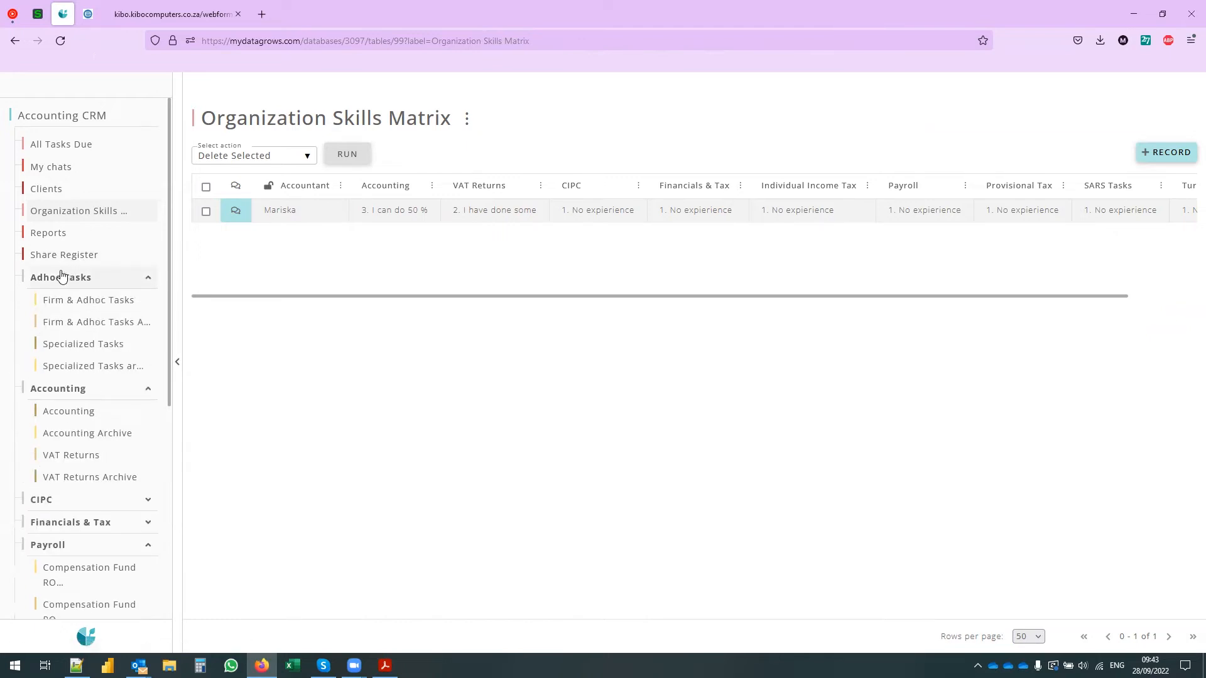
click(119, 305)
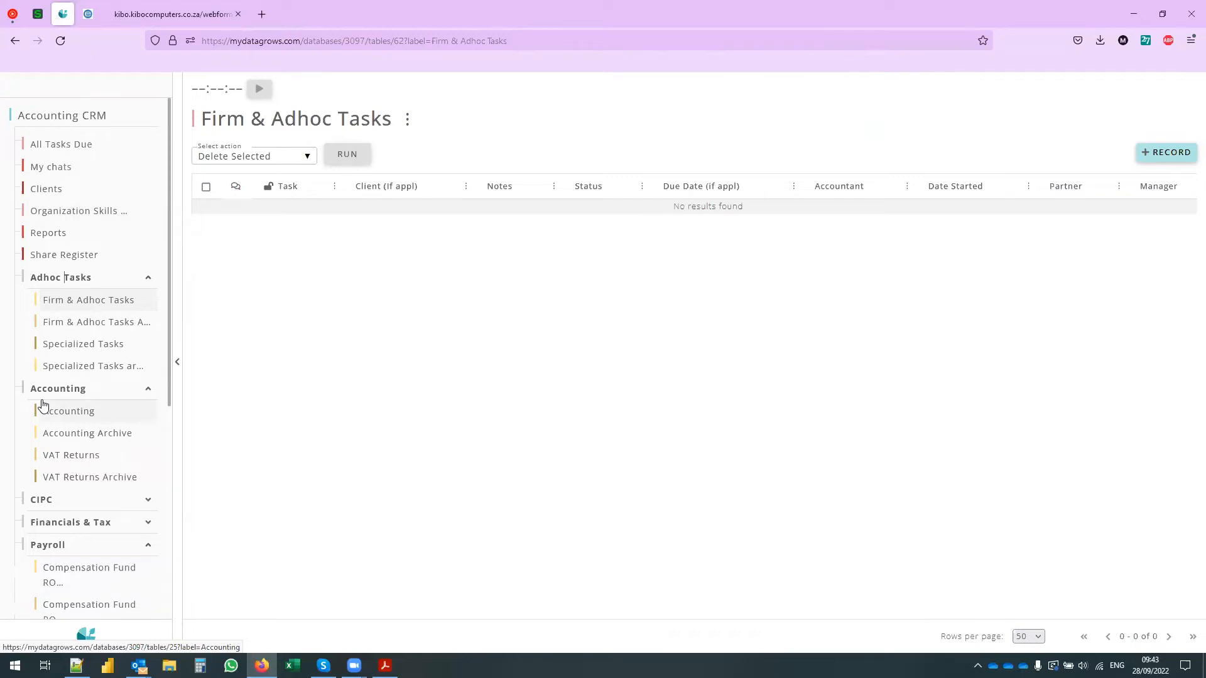
click(1170, 164)
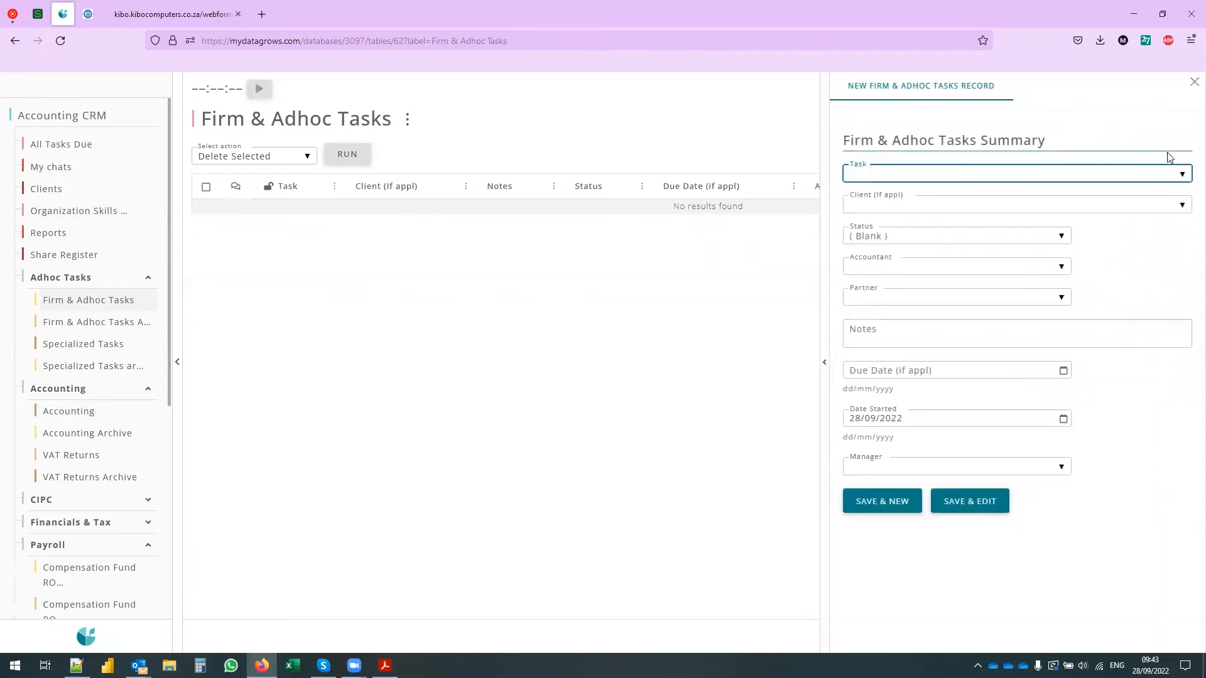
Review the available task types for the new Firm & Adhoc Tasks record
click(1032, 178)
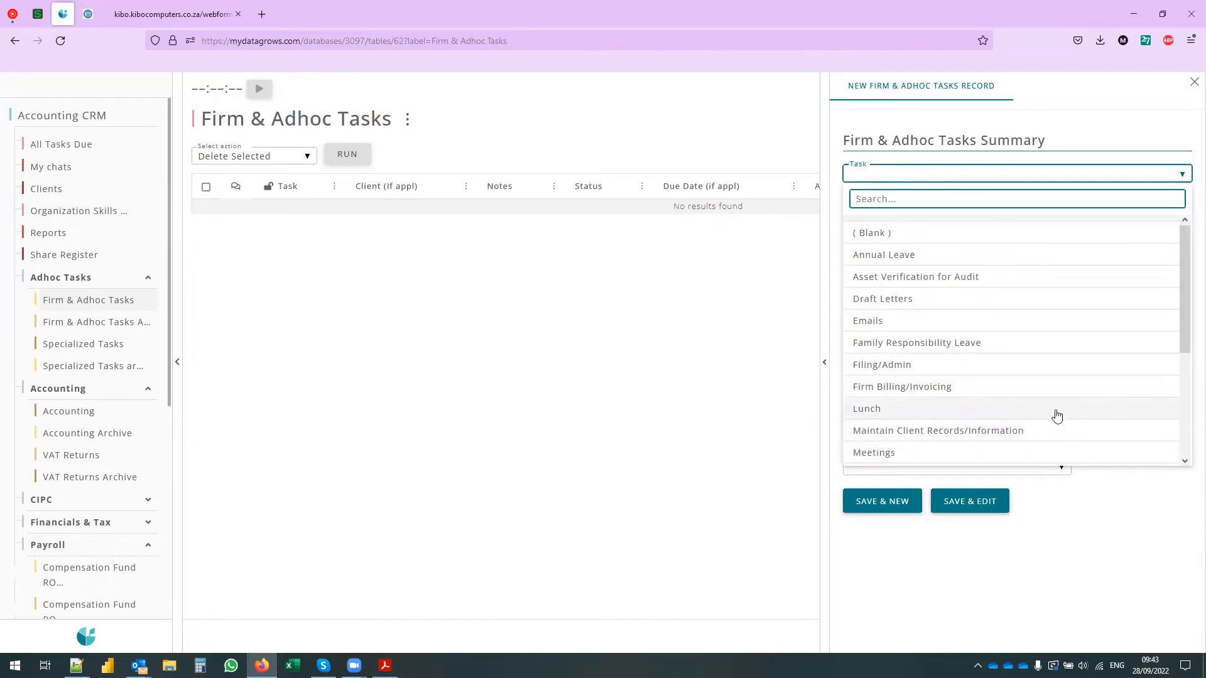
scroll(1055, 416, down, 2)
scroll(1059, 415, down, 1)
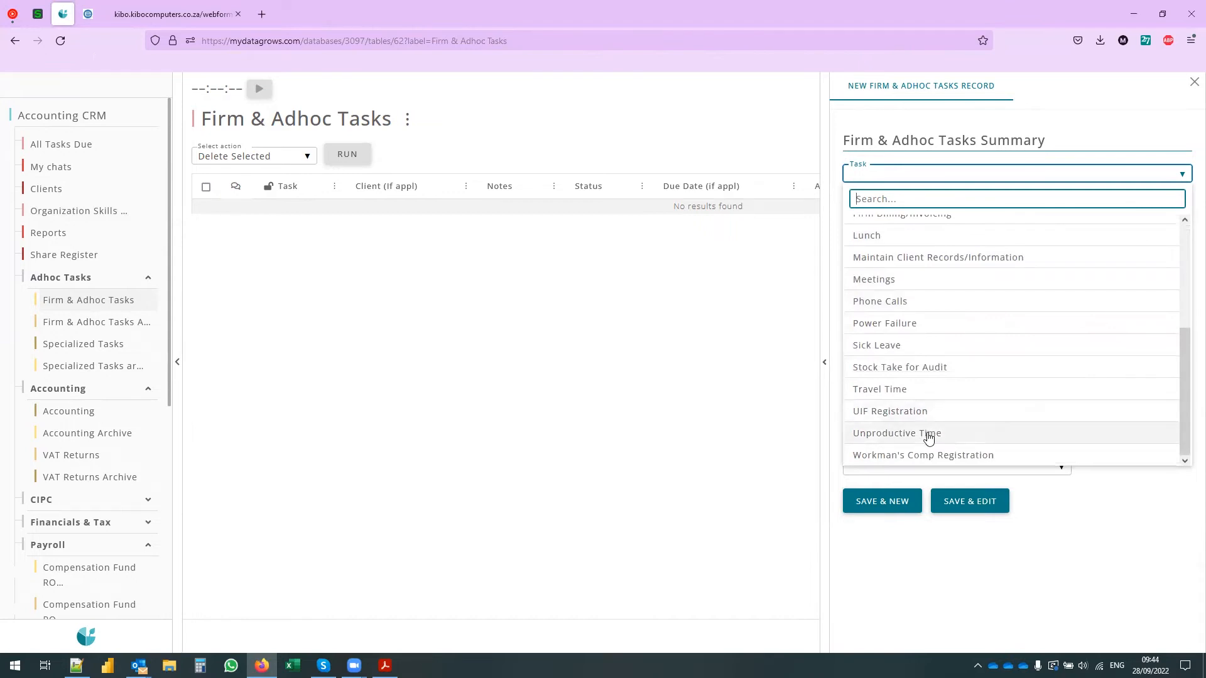
scroll(957, 451, up, 3)
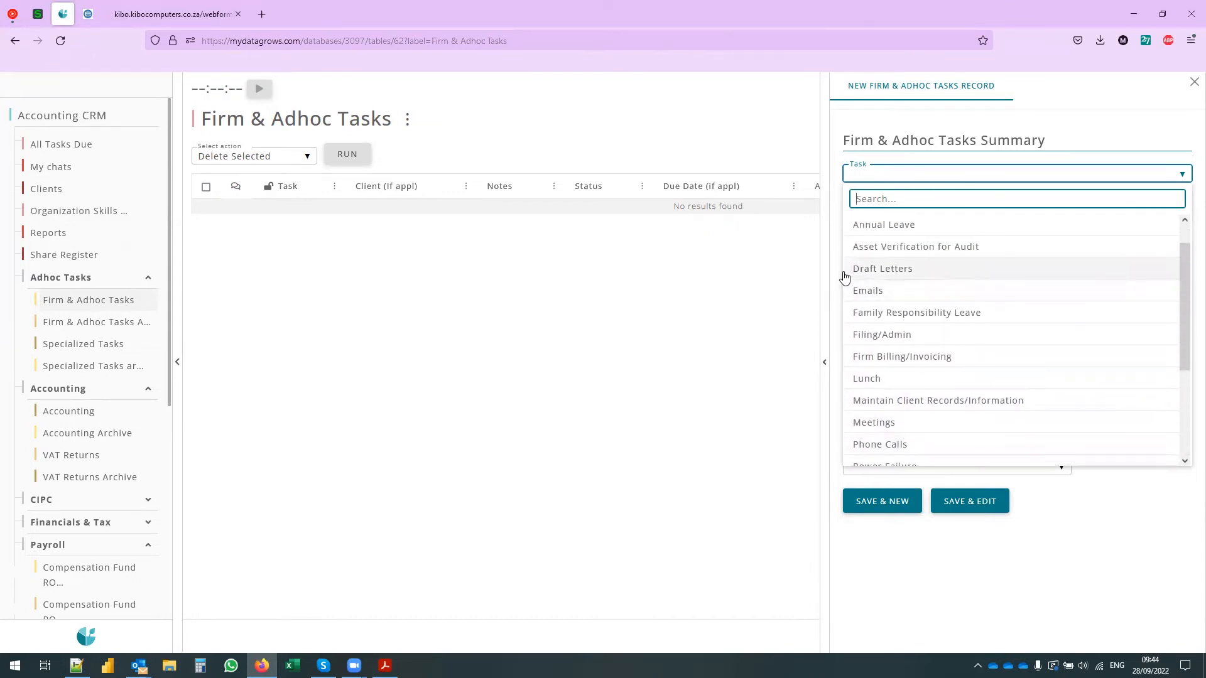
scroll(960, 343, down, 1)
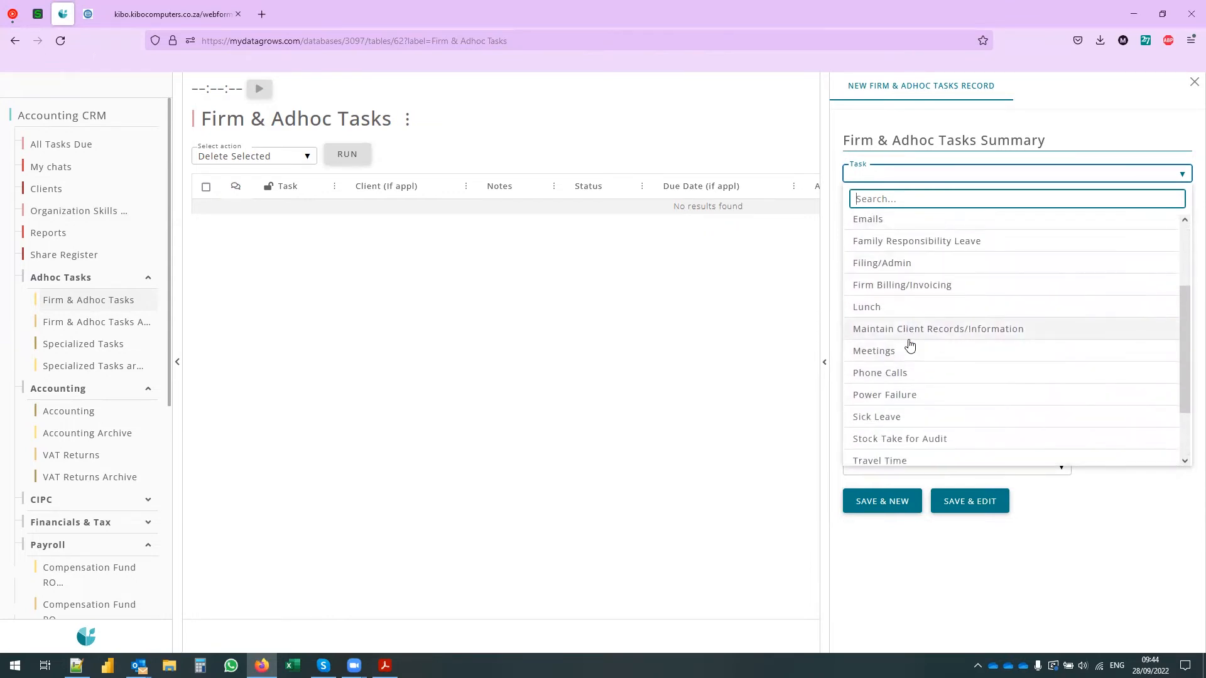
scroll(979, 434, down, 1)
click(1091, 538)
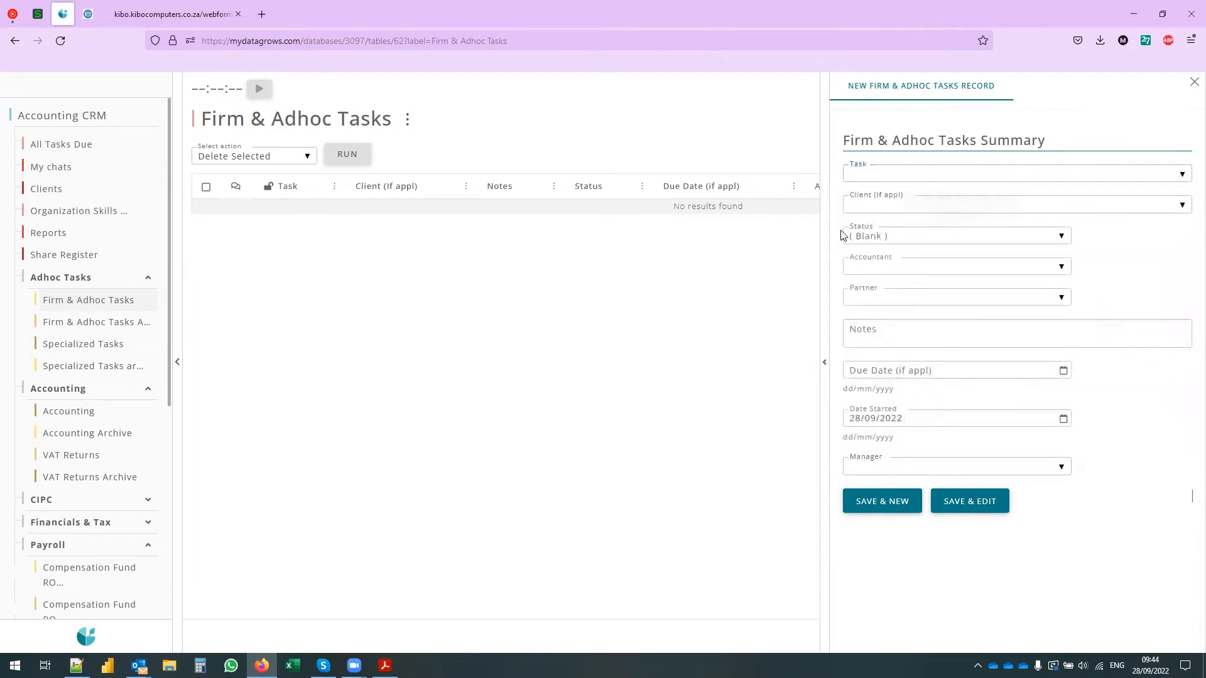
Set the task to Asset Verification for Audit and the client to Bdc (Pty) Ltd
click(870, 175)
click(928, 275)
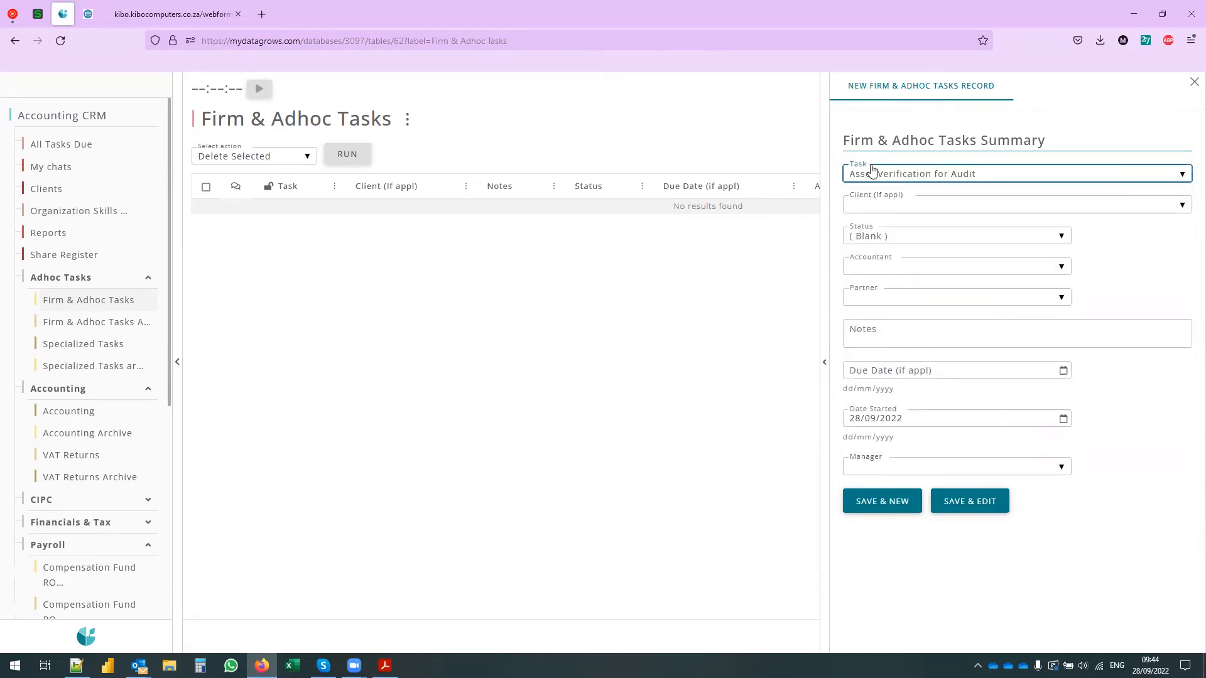
click(878, 204)
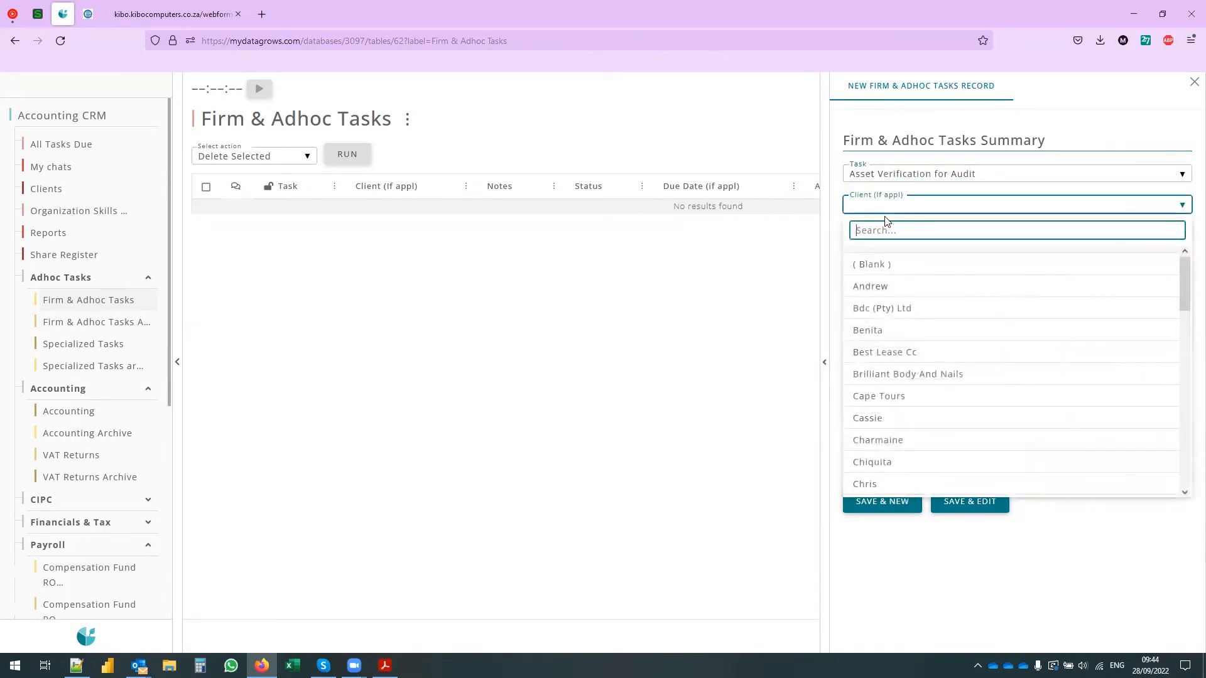
click(897, 308)
Set the new task's status to In Progress and assign its accountant and partner
click(949, 236)
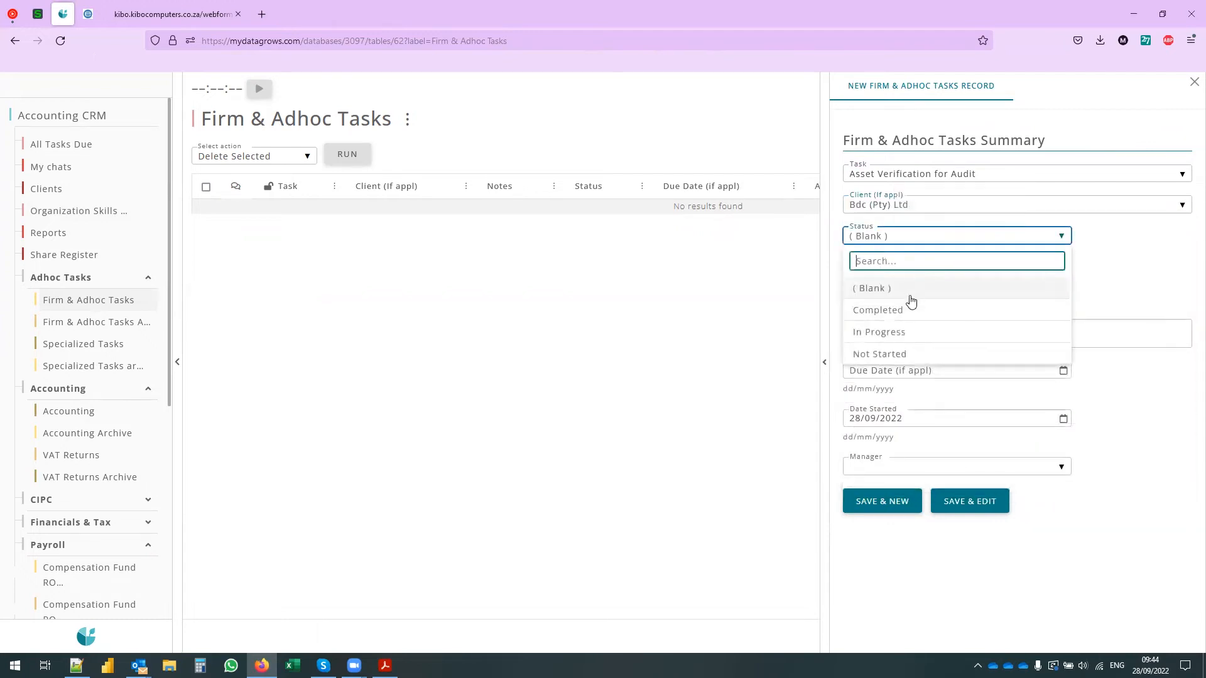
click(907, 331)
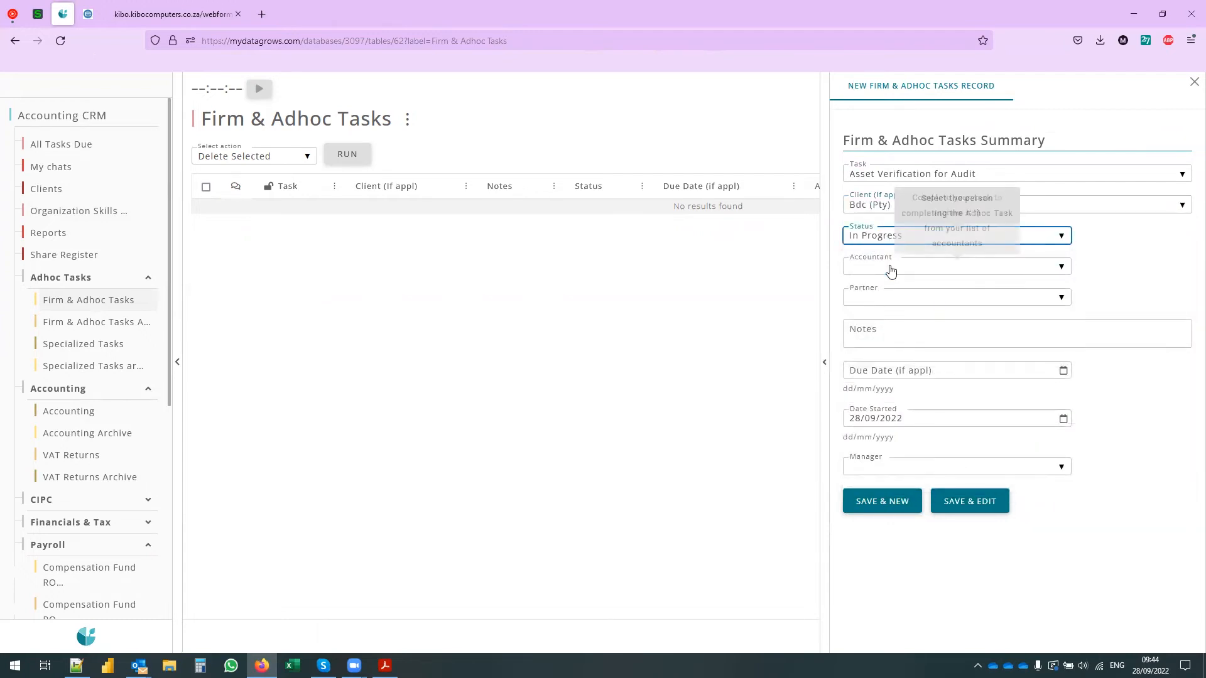
click(887, 267)
click(914, 391)
click(877, 303)
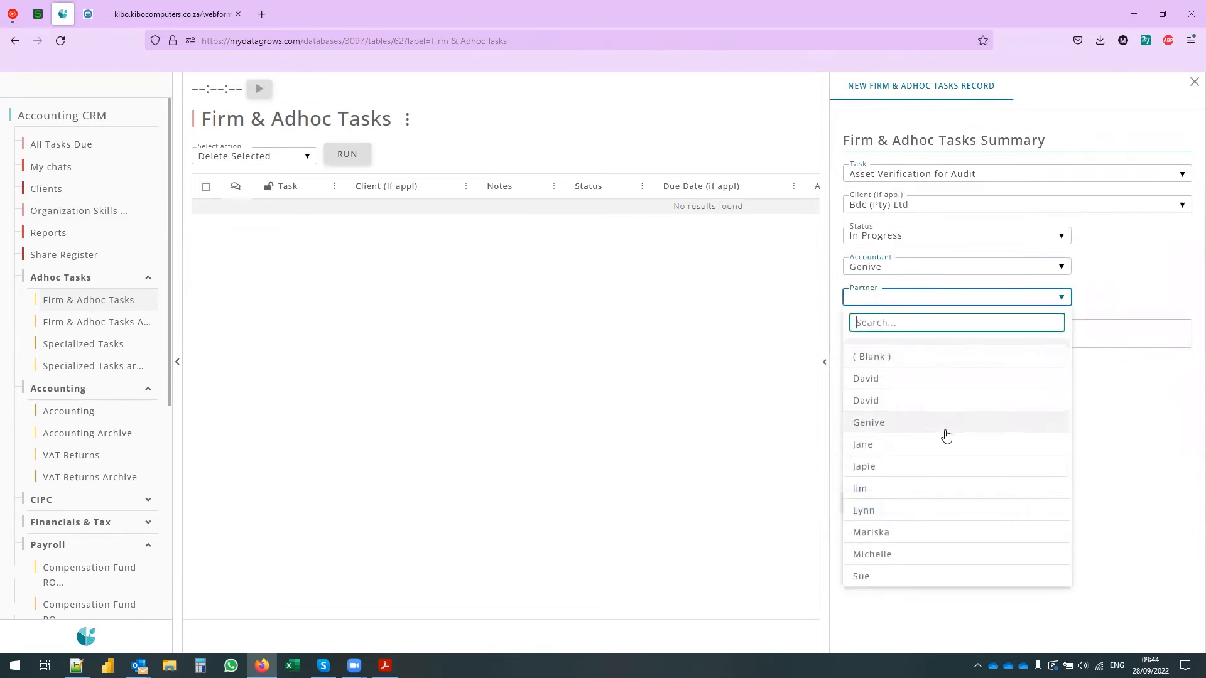
click(944, 447)
Leave the notes blank, save the new Firm & Adhoc Tasks record, and close the blank form
click(874, 334)
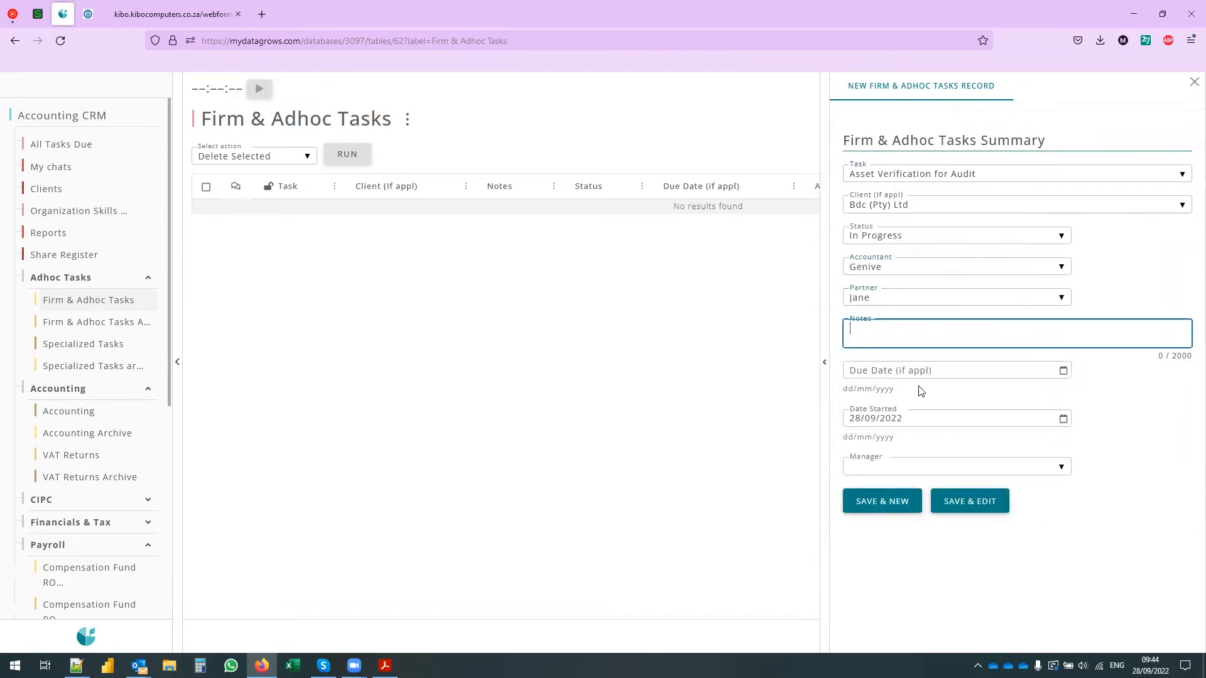
click(882, 507)
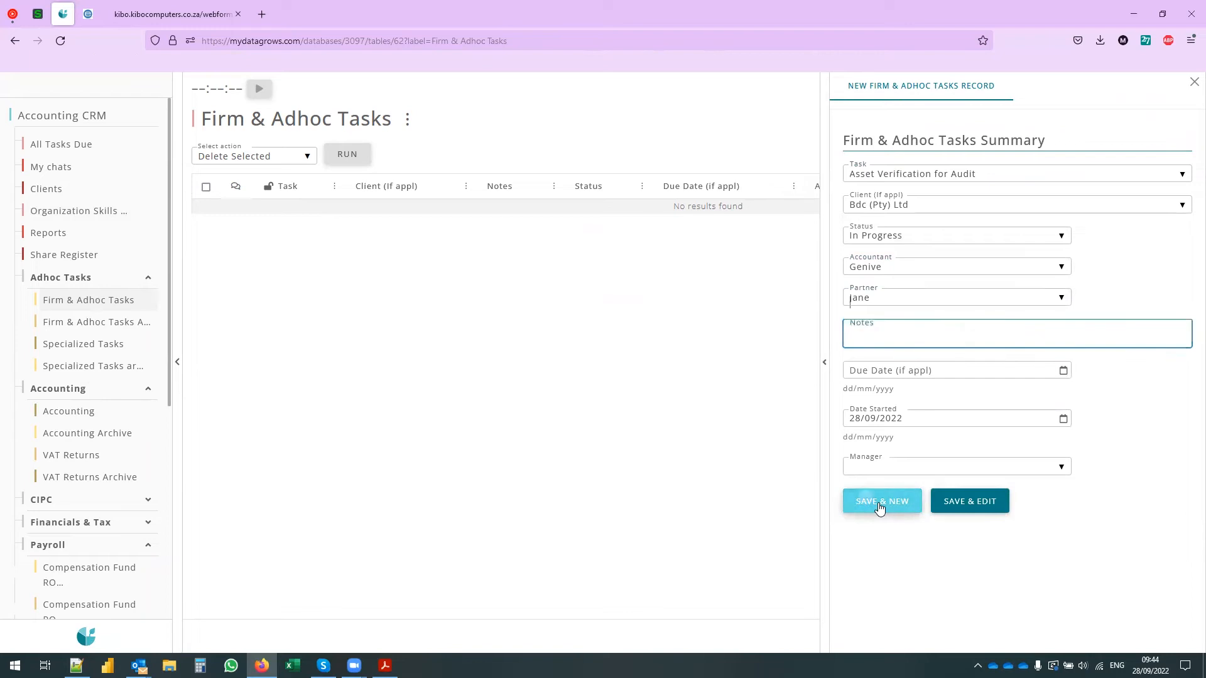
click(1195, 82)
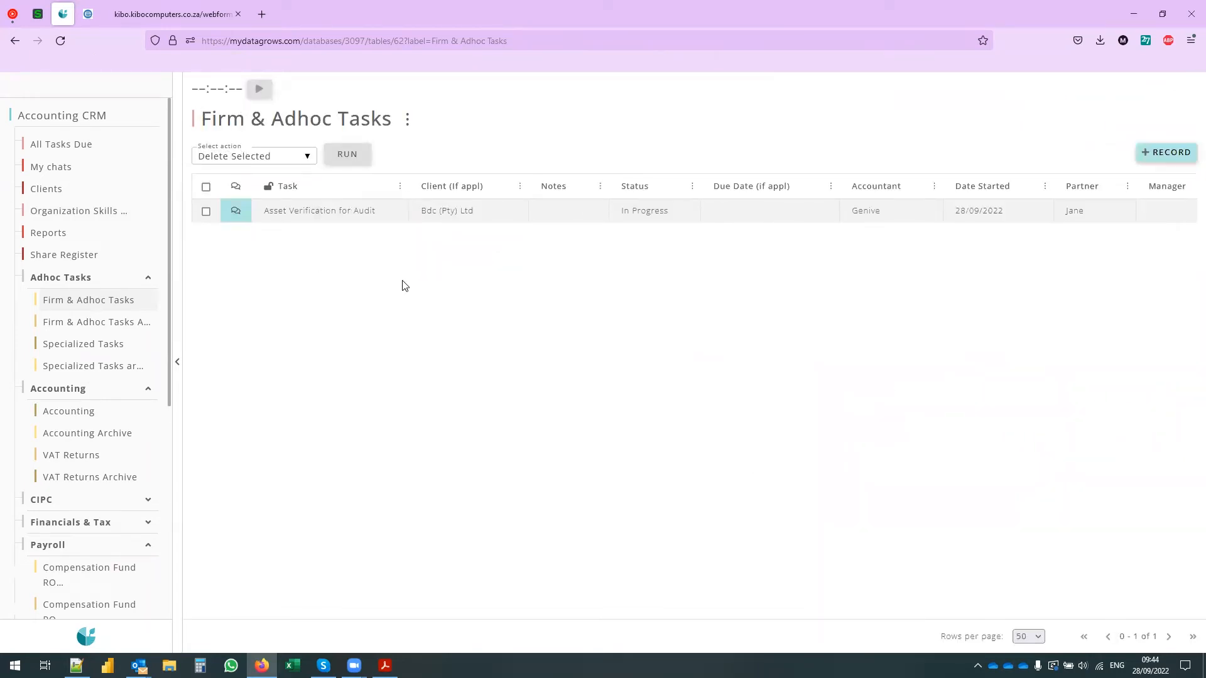
Open the Asset Verification for Audit task and log a few seconds of work with its timer
click(274, 213)
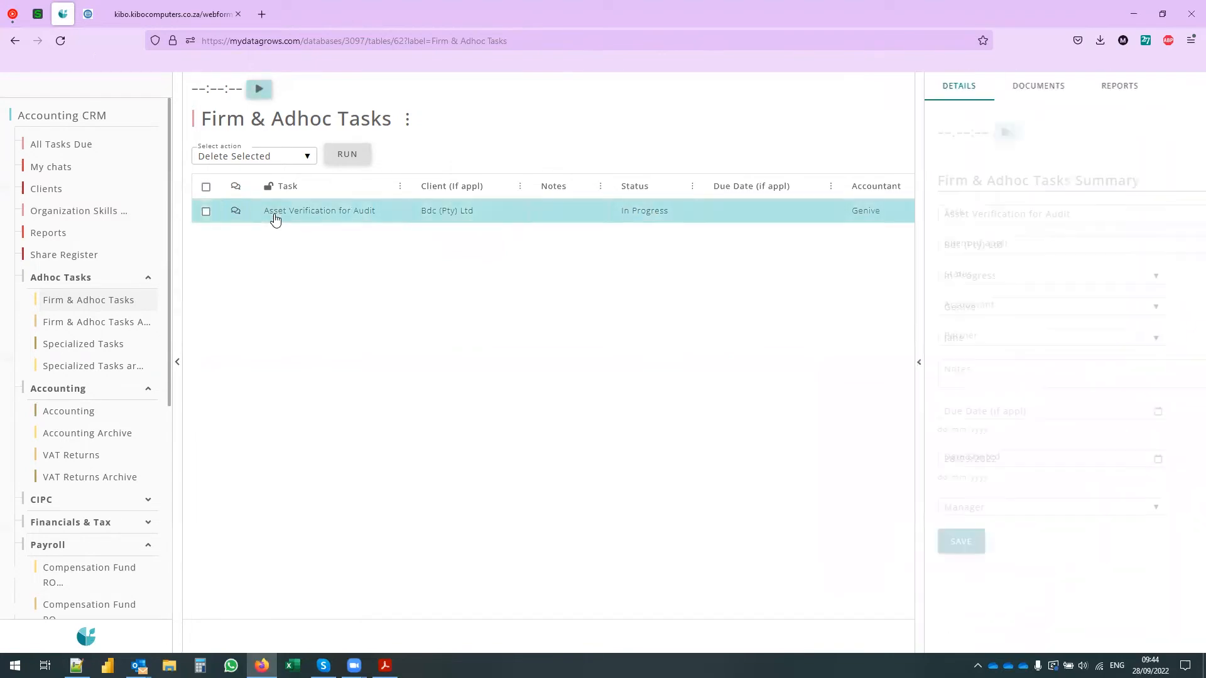
click(257, 93)
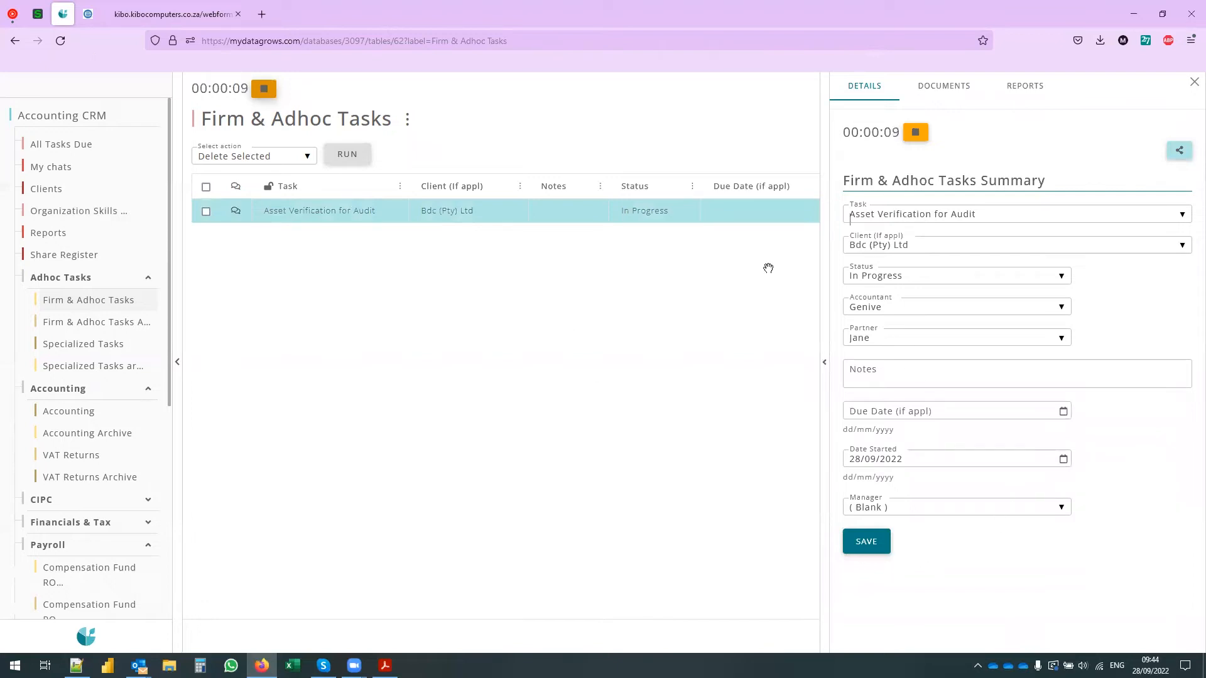
click(263, 90)
Set the Asset Verification for Audit task's status to Completed and save it
click(876, 280)
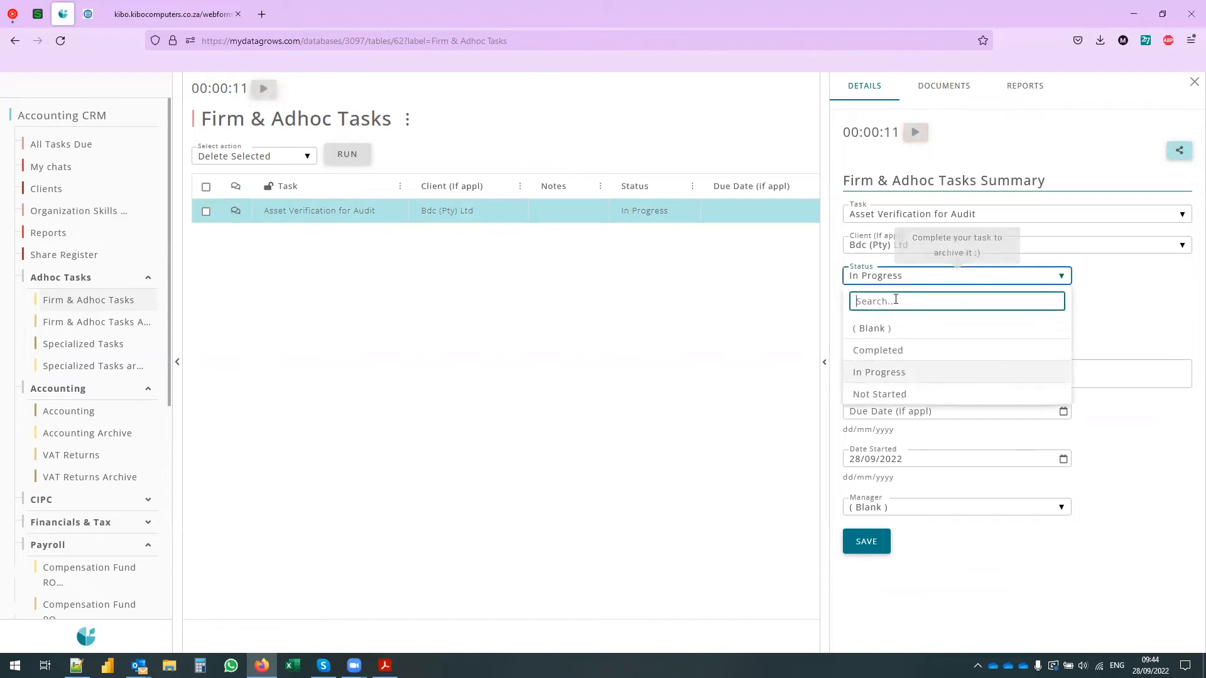
click(875, 347)
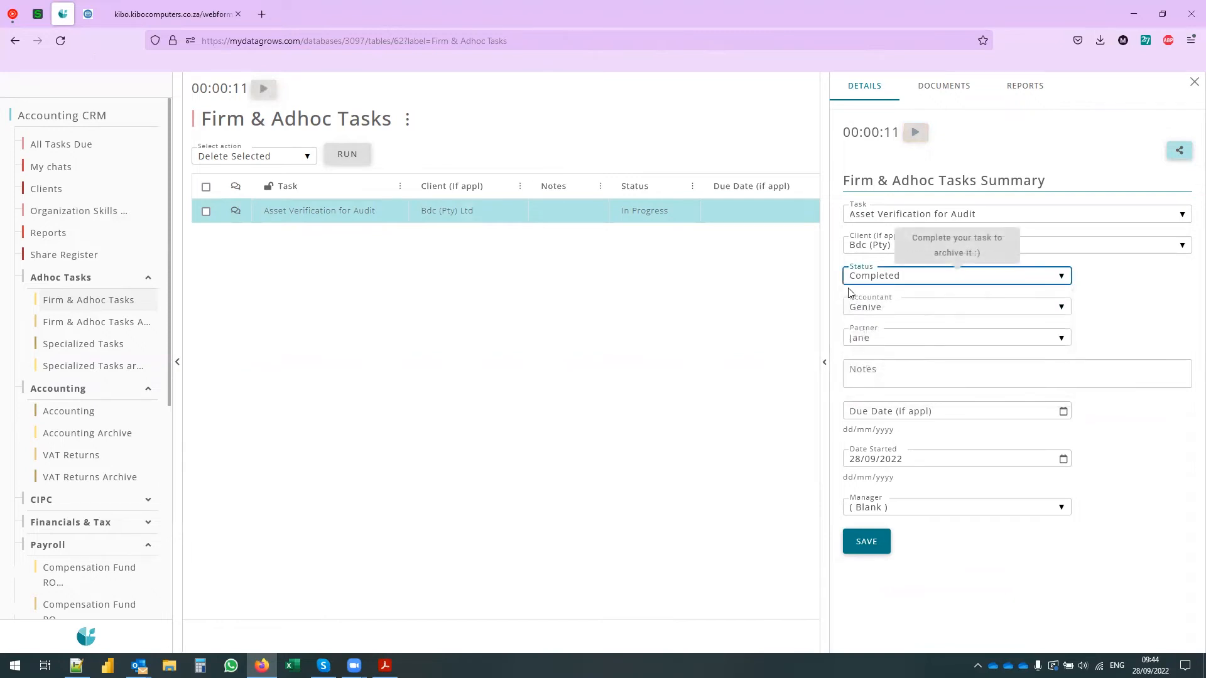
click(896, 279)
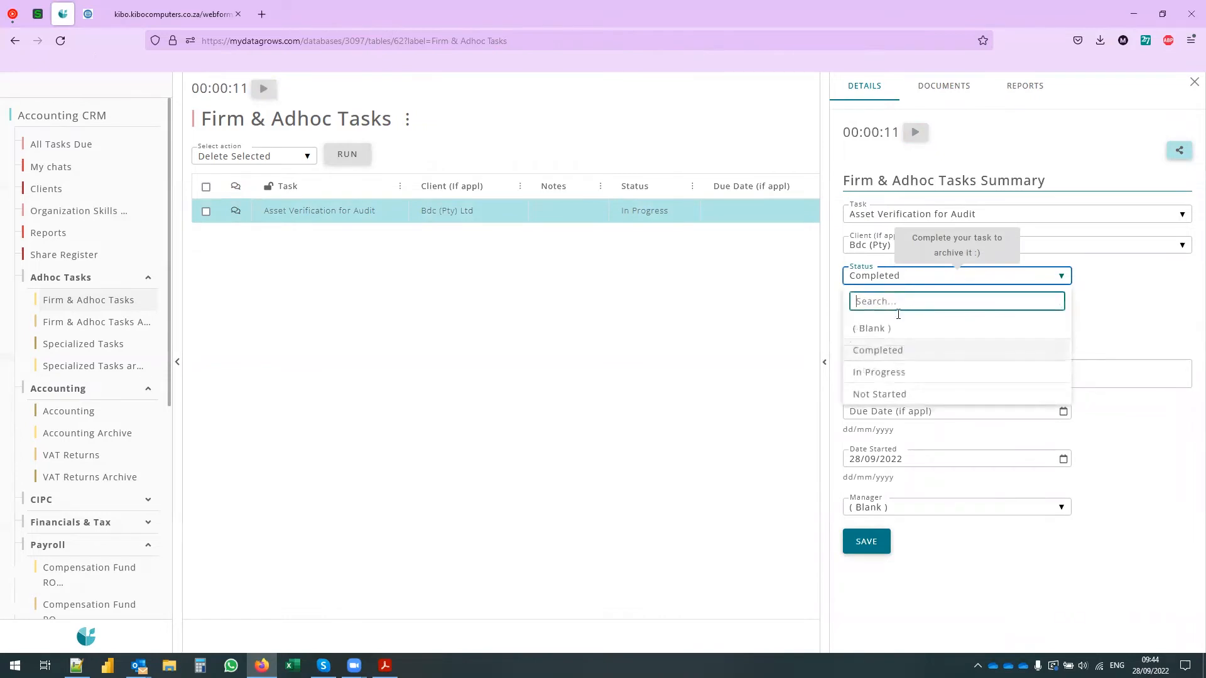
click(883, 347)
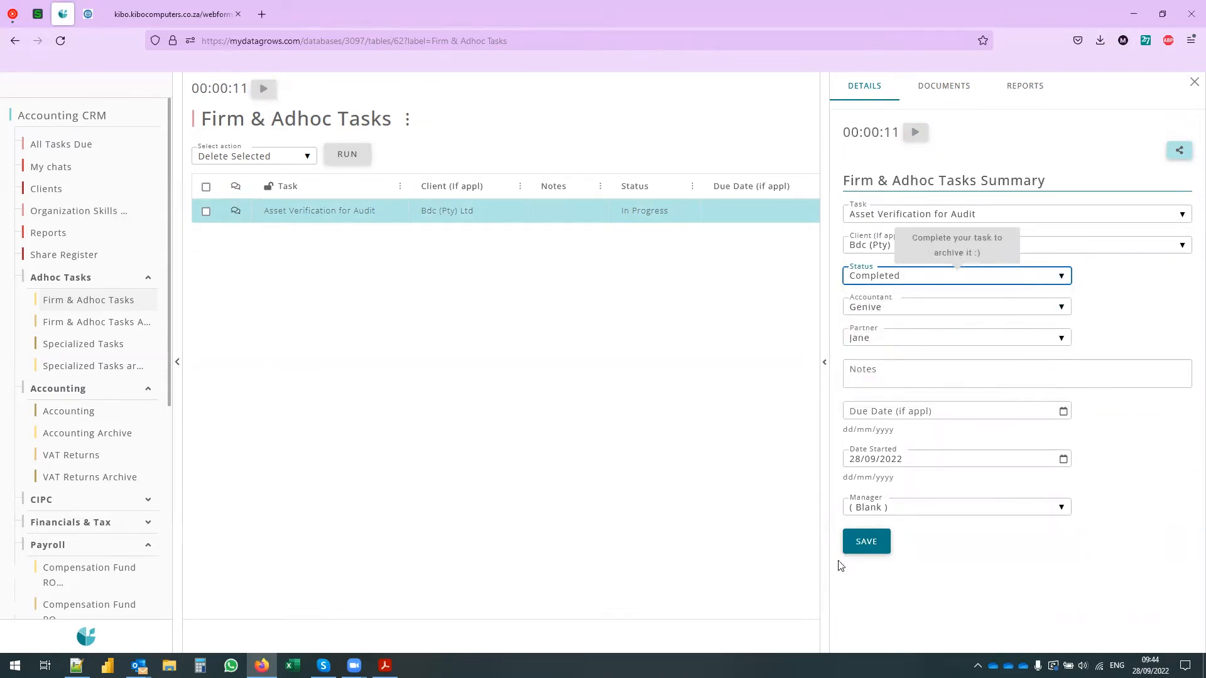
click(867, 541)
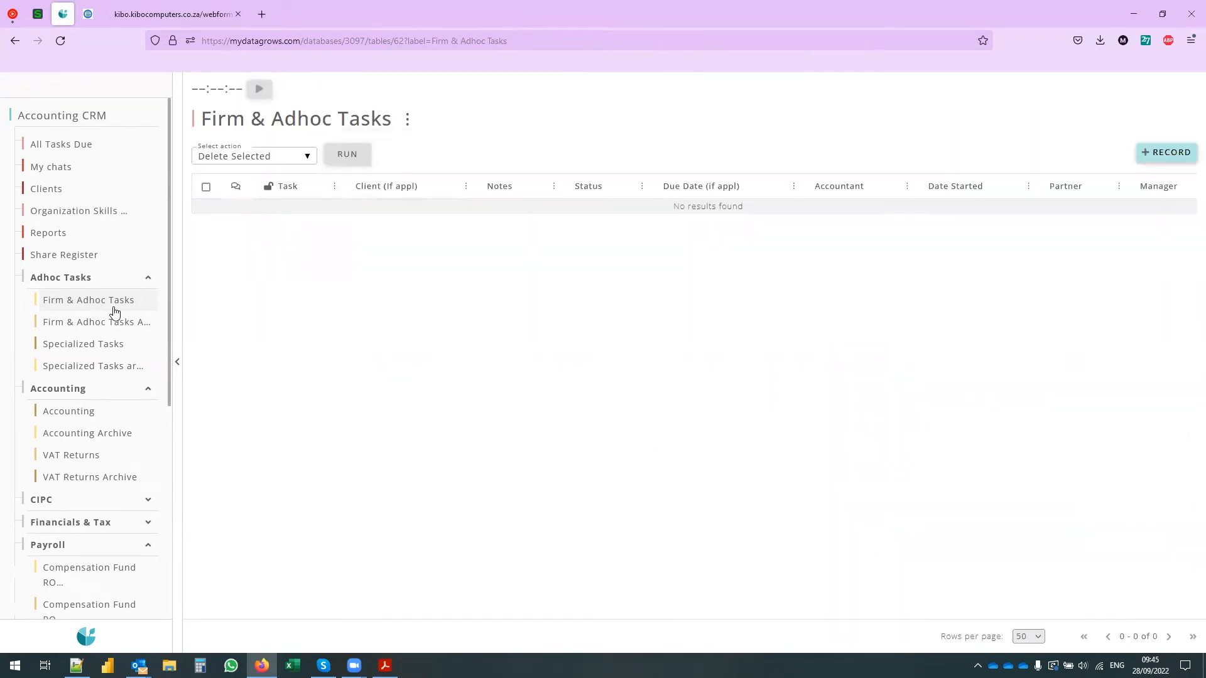
Compare the Firm & Adhoc Tasks Archive with the active Firm & Adhoc Tasks table, ending in the archive
click(92, 322)
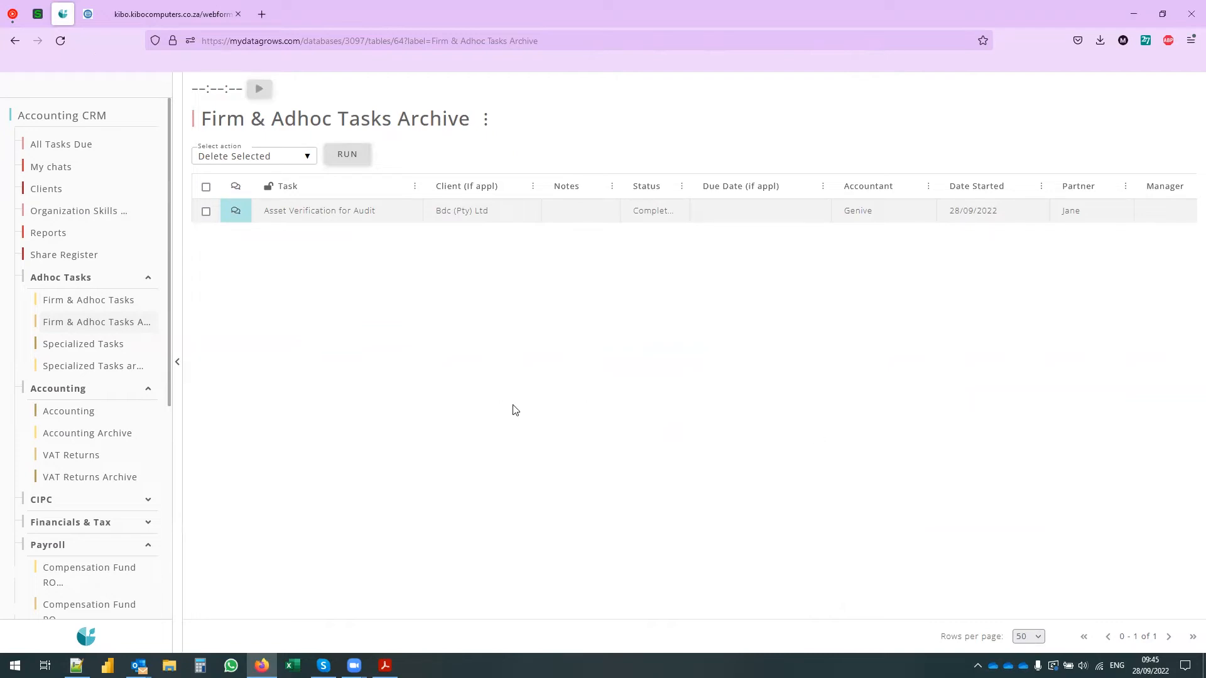
click(66, 303)
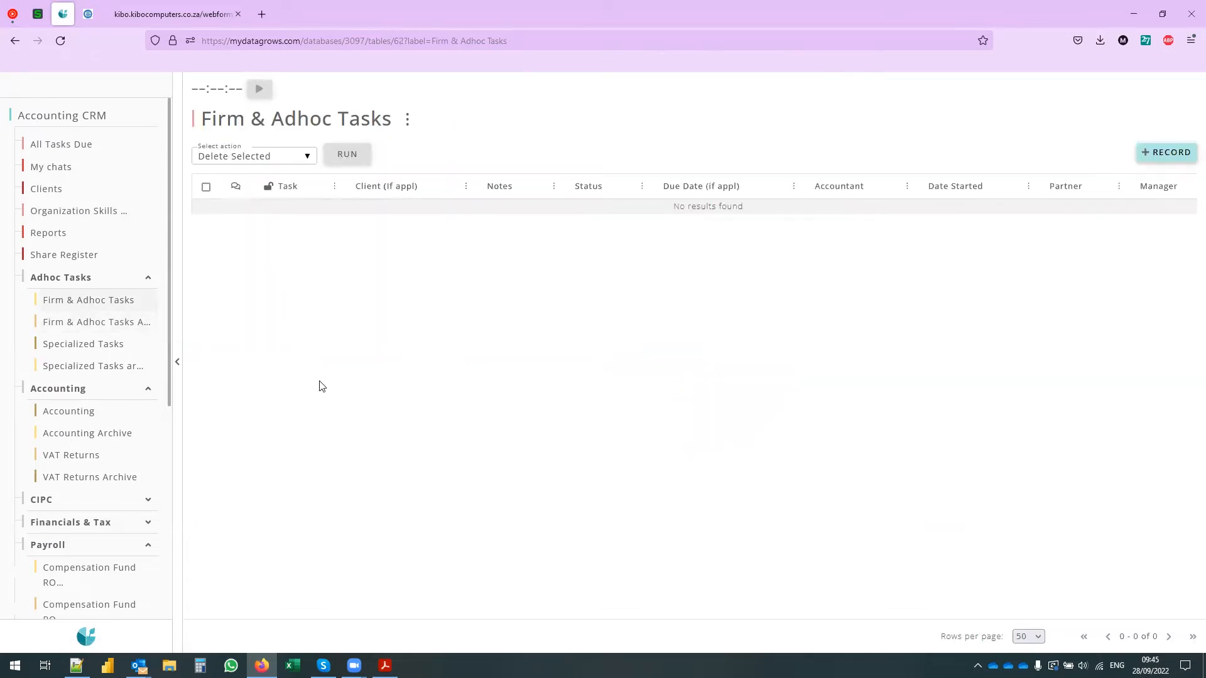
click(60, 324)
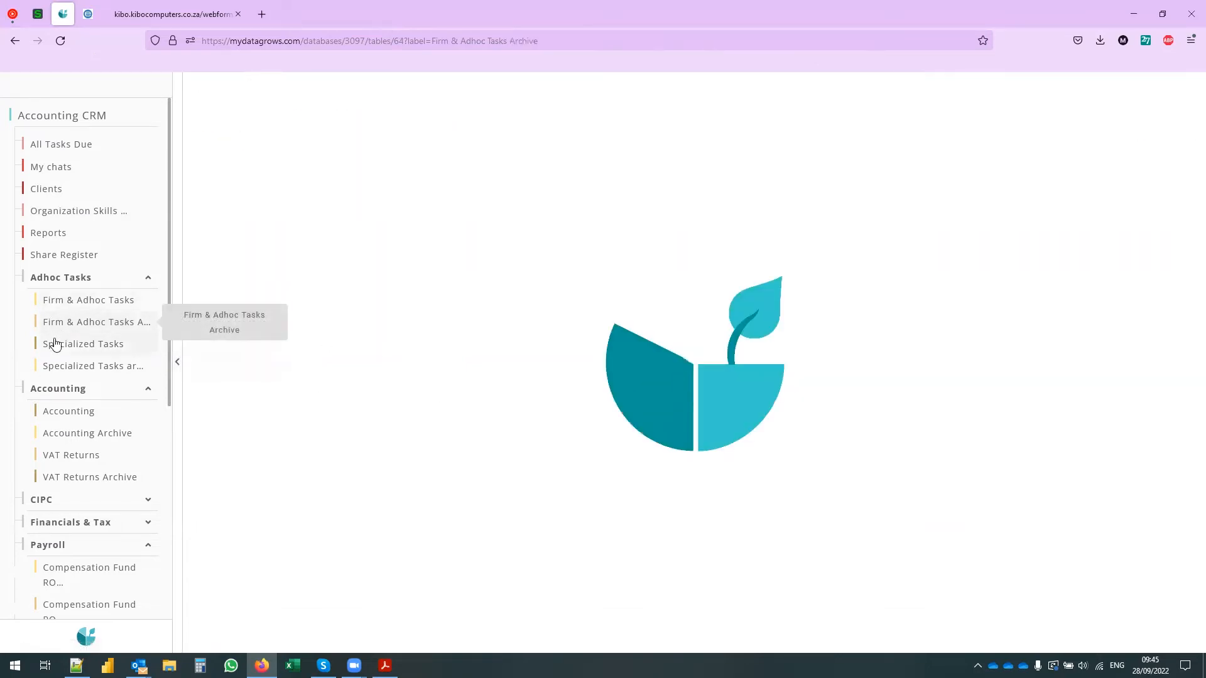
Set the archived Asset Verification for Audit task's status to In Progress, save it, and reopen the Firm & Adhoc Tasks table
click(659, 217)
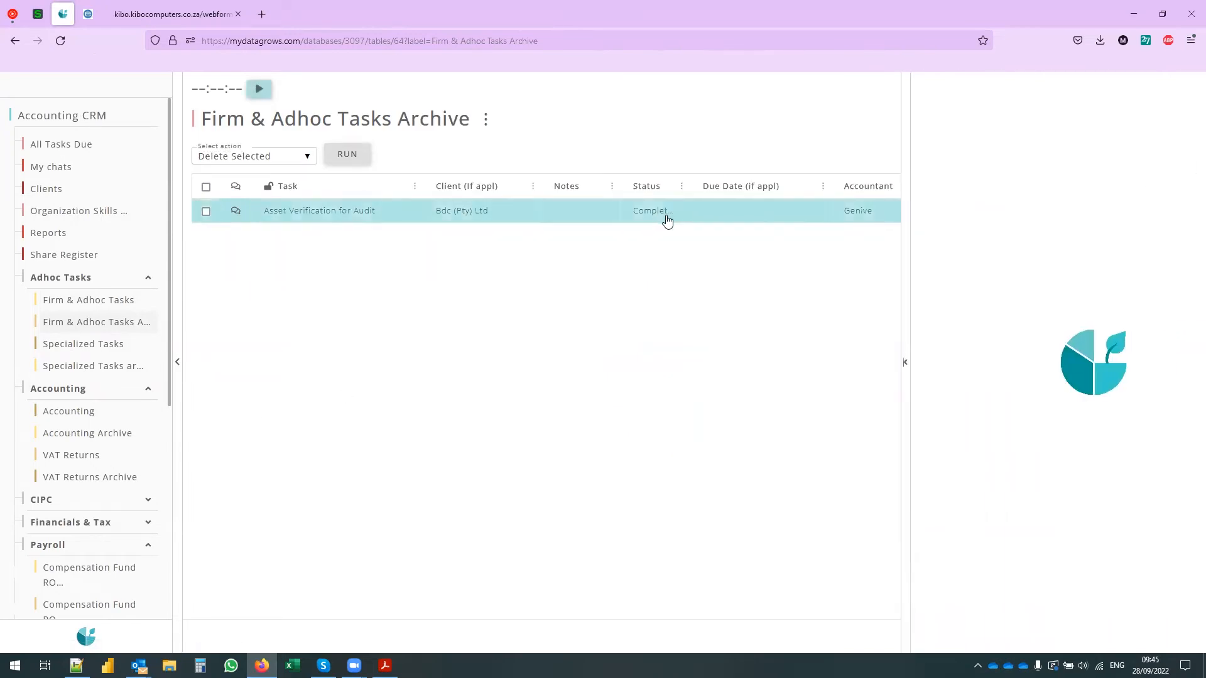
click(950, 281)
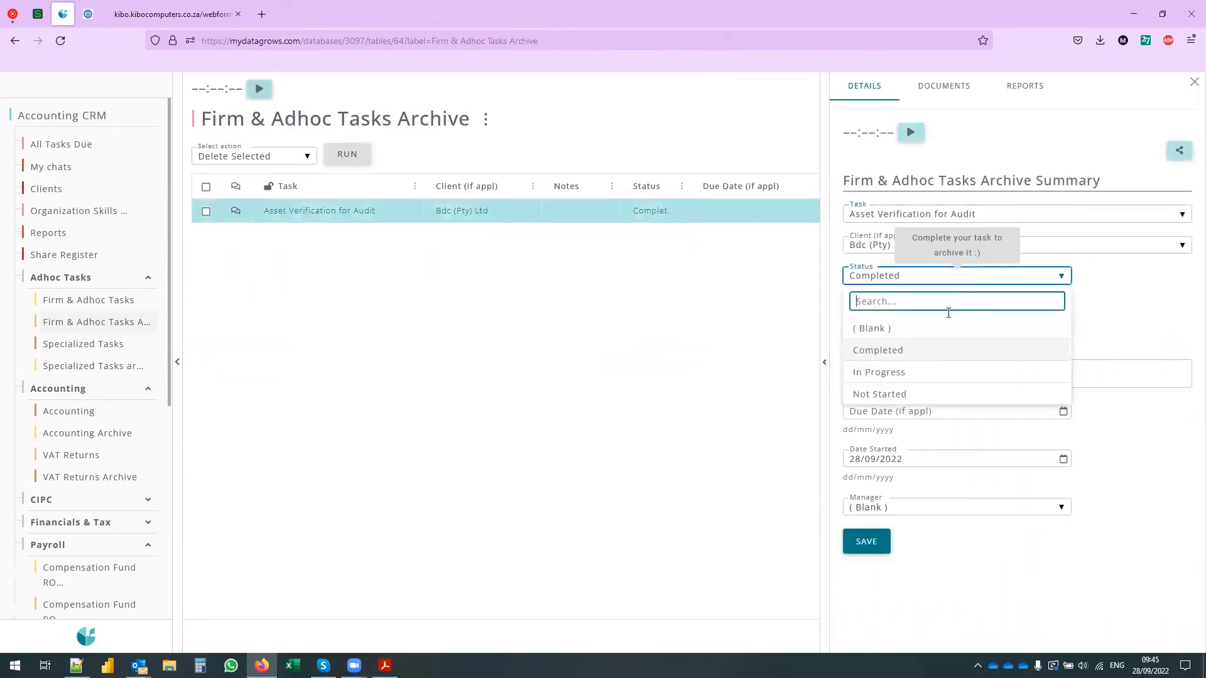
click(918, 371)
click(863, 550)
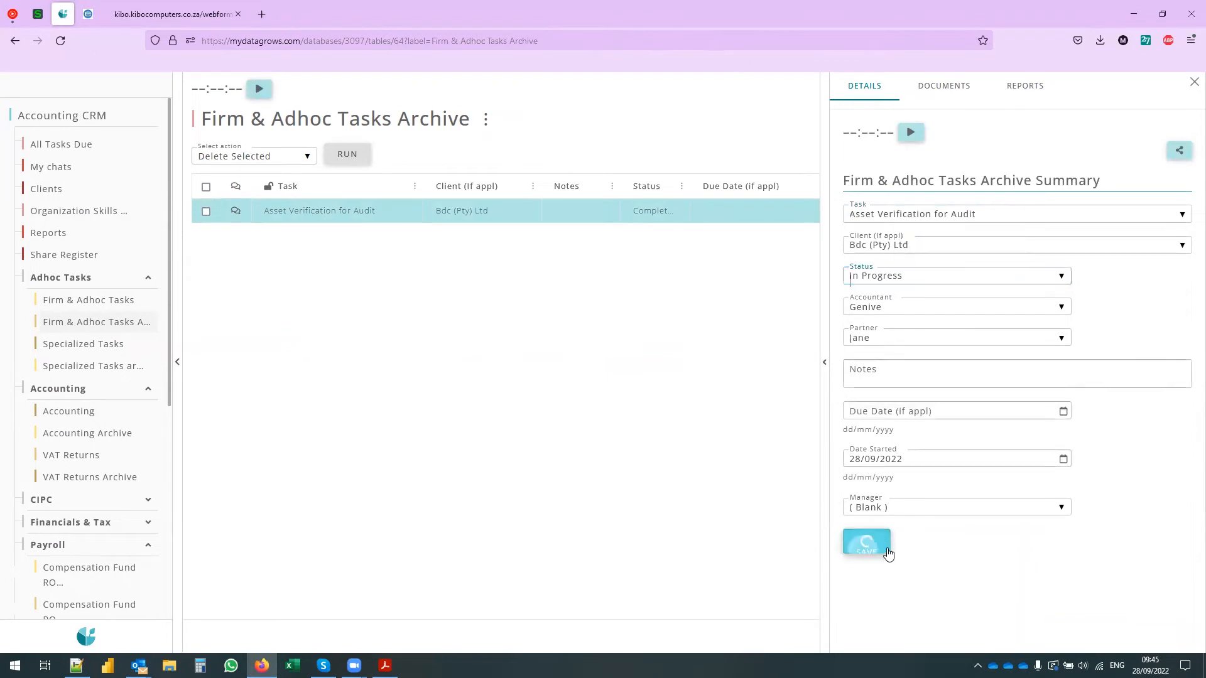
click(71, 301)
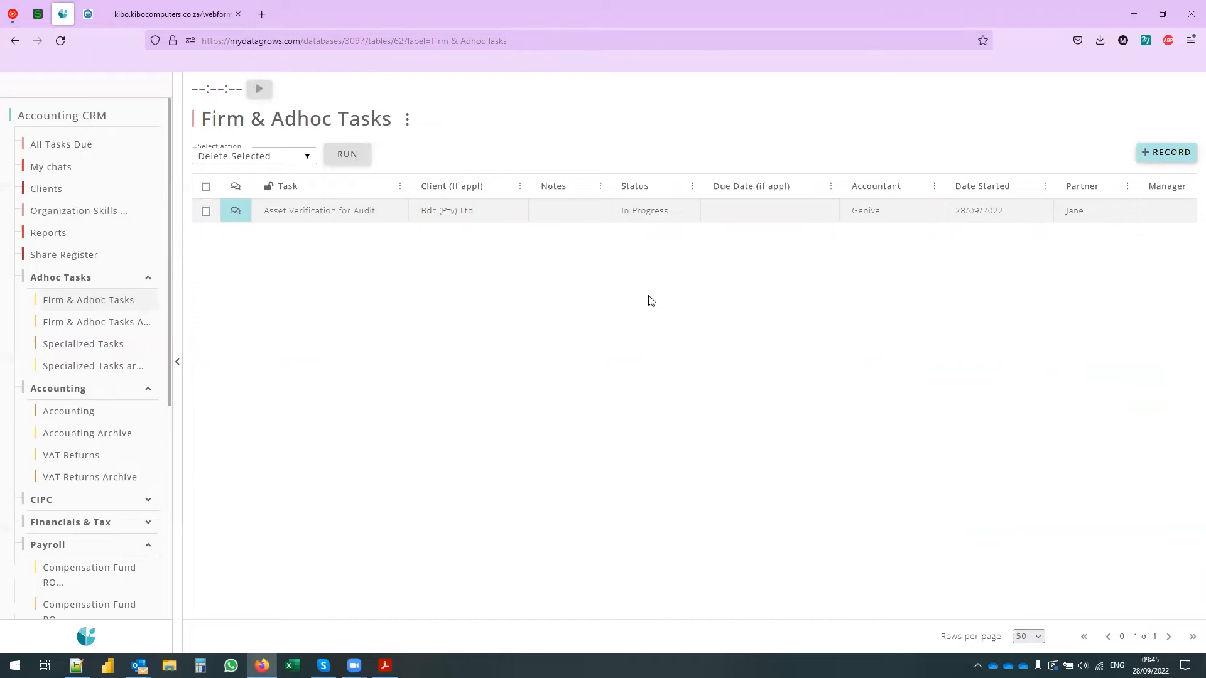
View the Specialized Tasks table and open the Specialized Scheduler from the Setup section
click(108, 342)
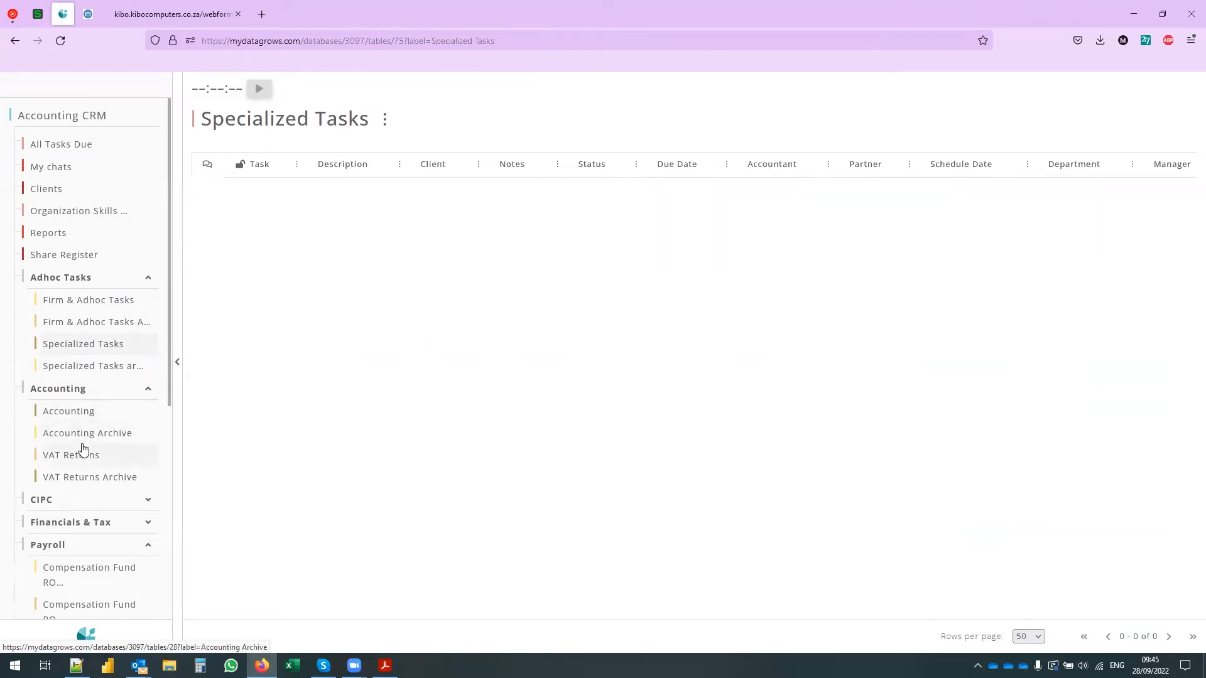
scroll(83, 448, down, 3)
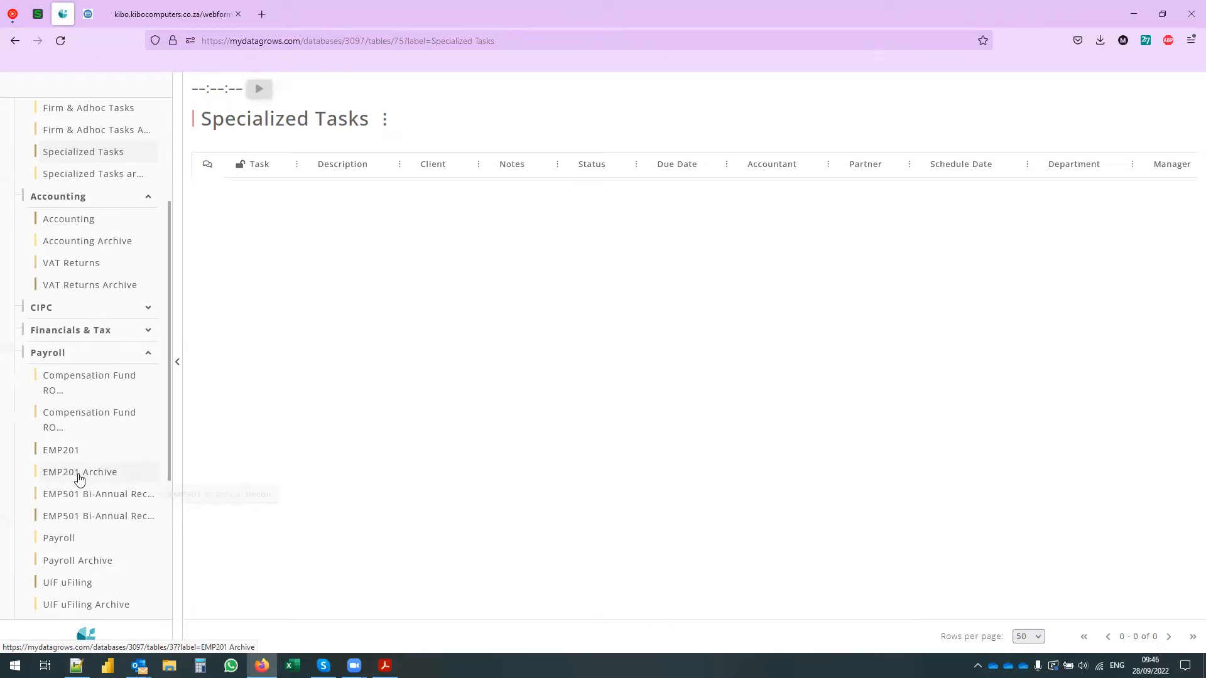
click(48, 360)
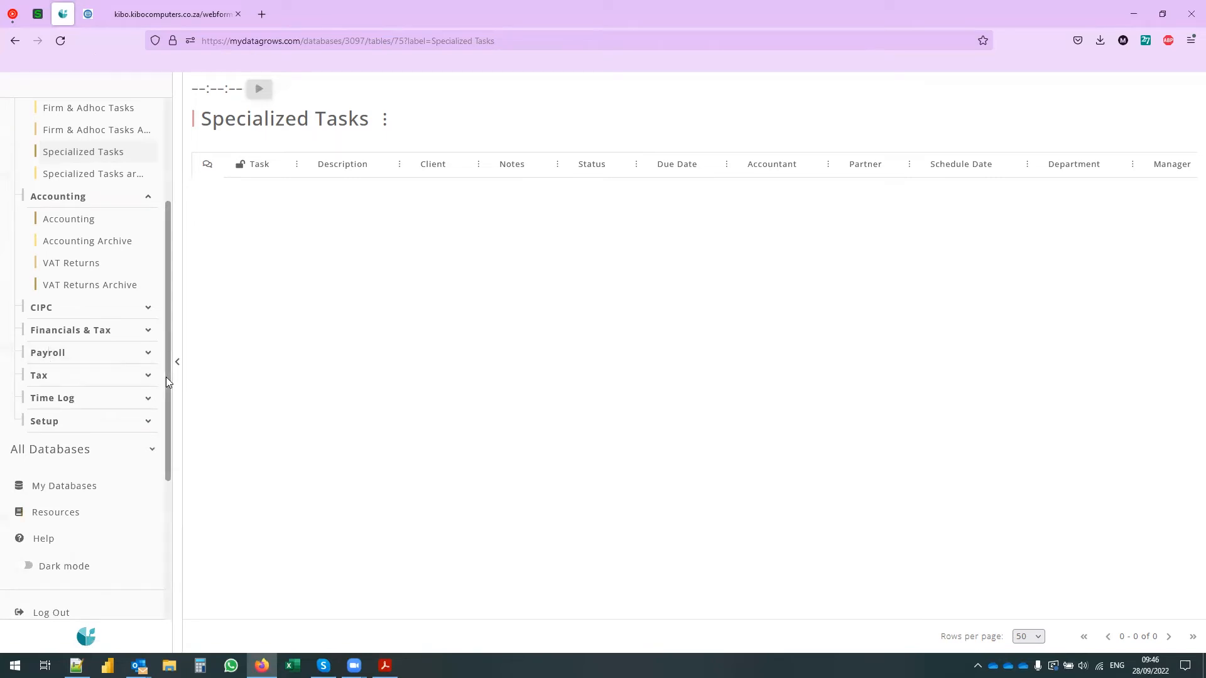
click(78, 422)
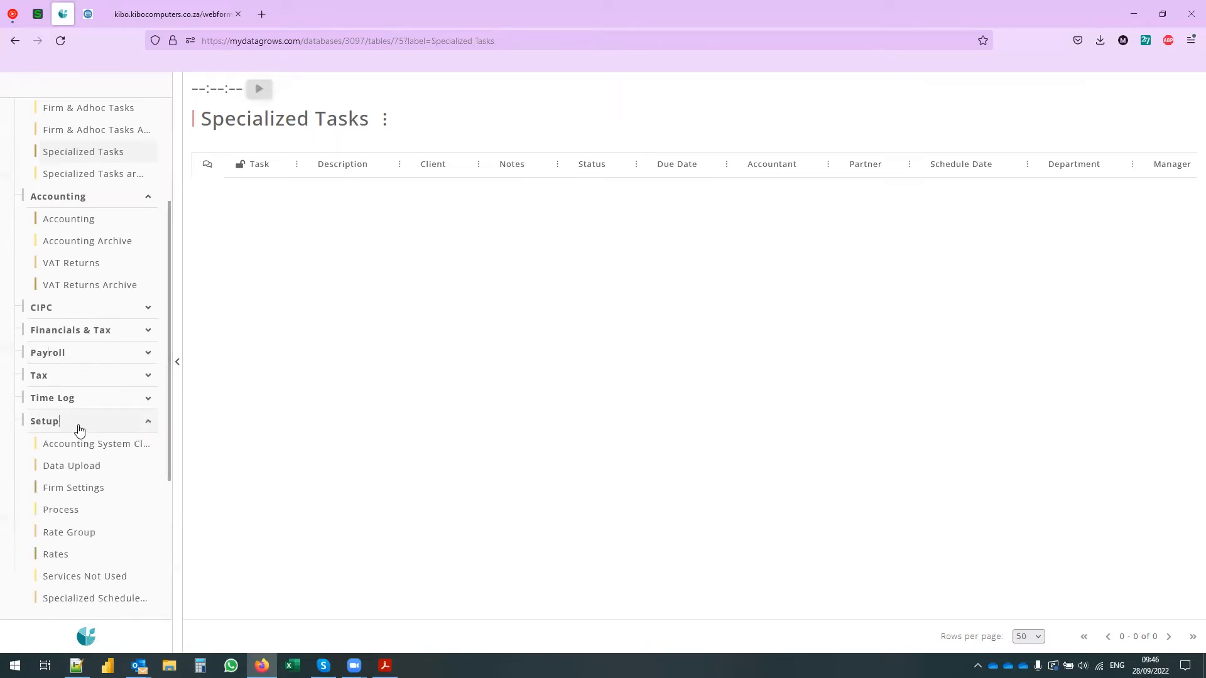
scroll(91, 477, down, 3)
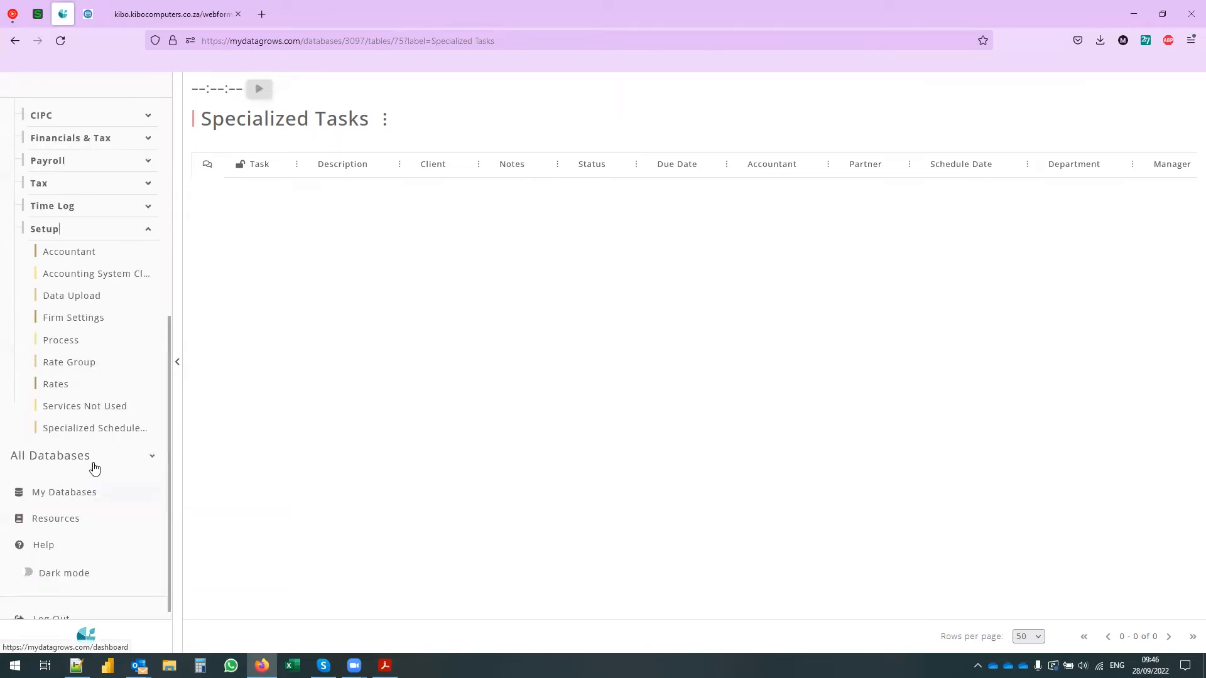
click(78, 432)
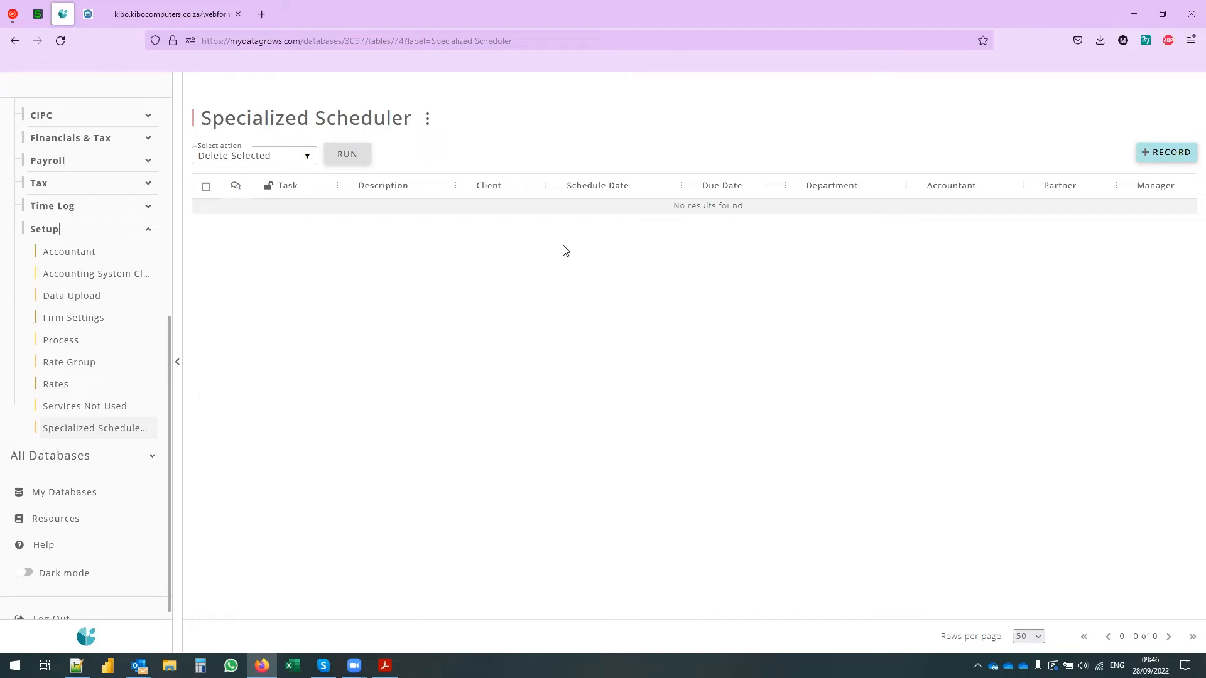
Start a new Specialized Scheduler record and set its task to the suggested entry Billing for monthly clients
click(1184, 152)
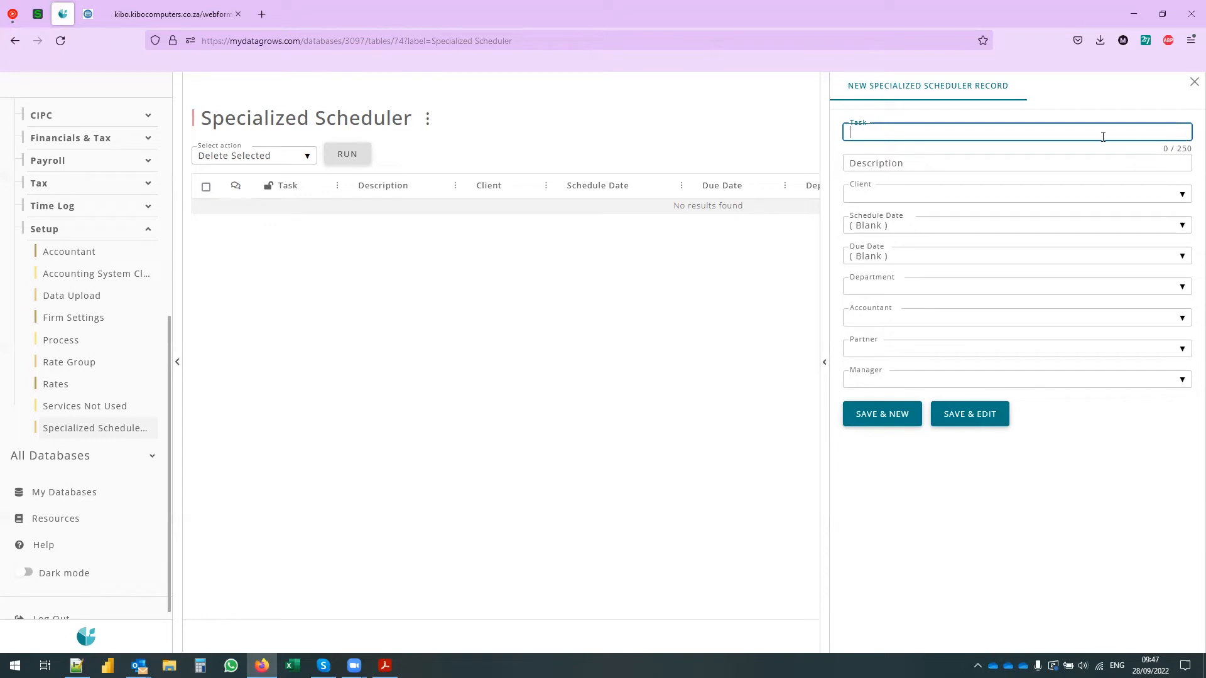
click(1011, 138)
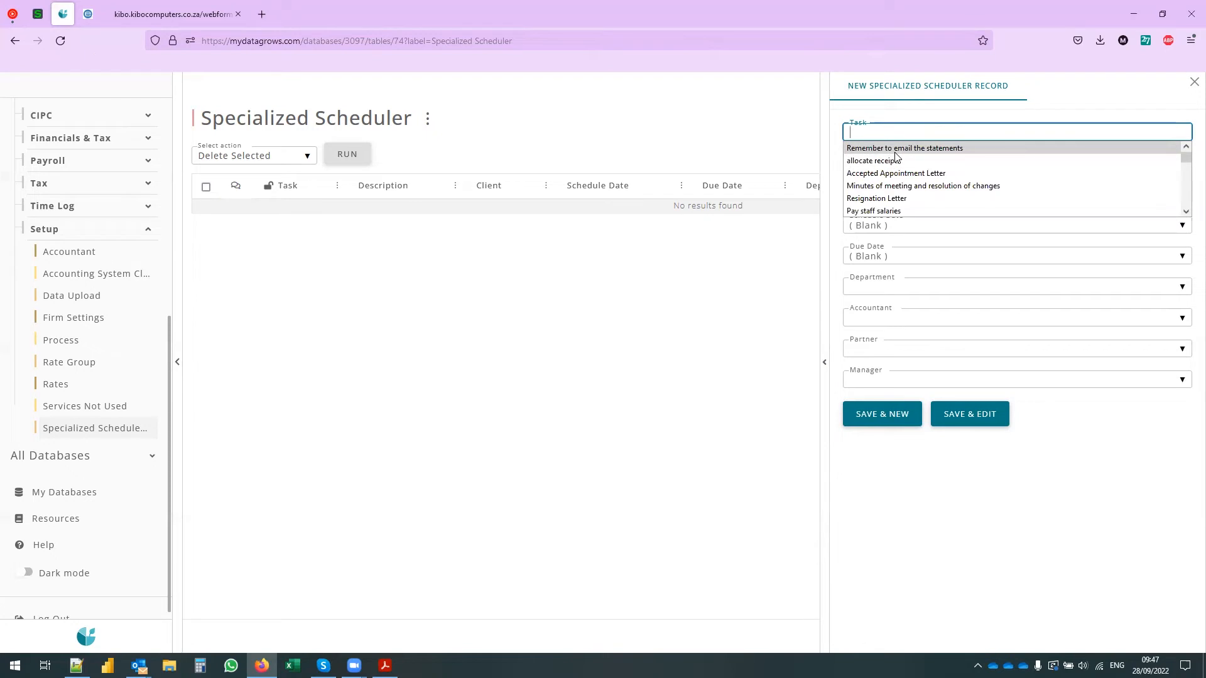
scroll(956, 201, down, 3)
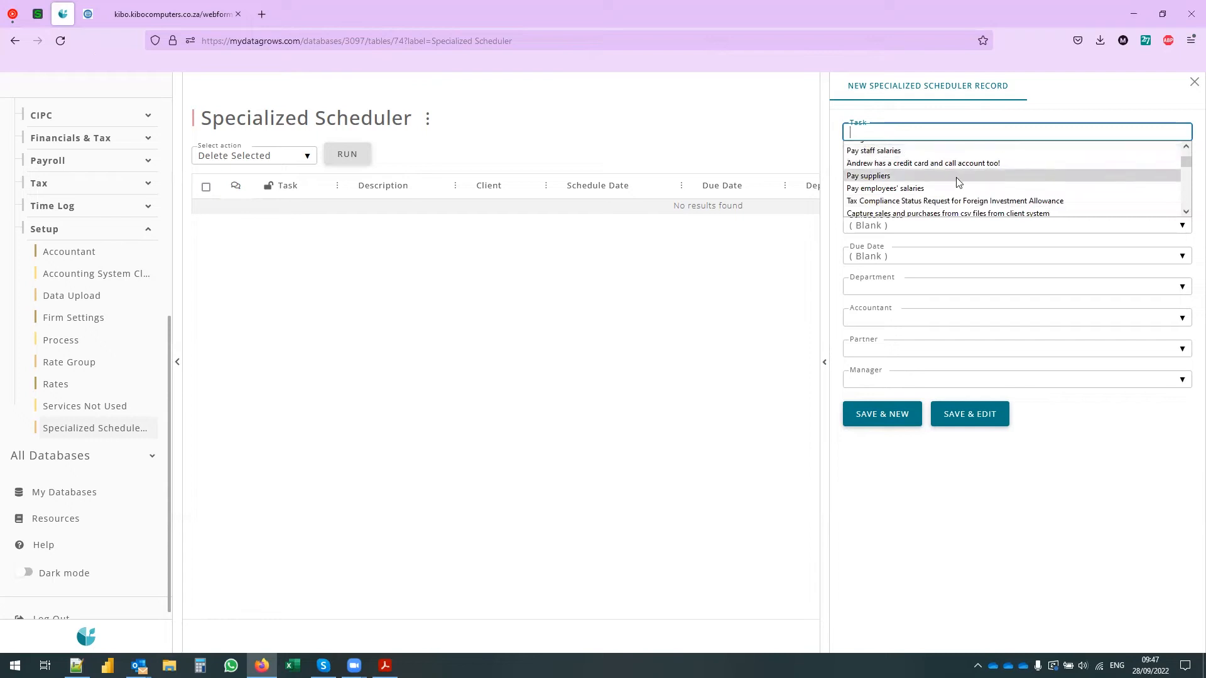
scroll(998, 197, down, 2)
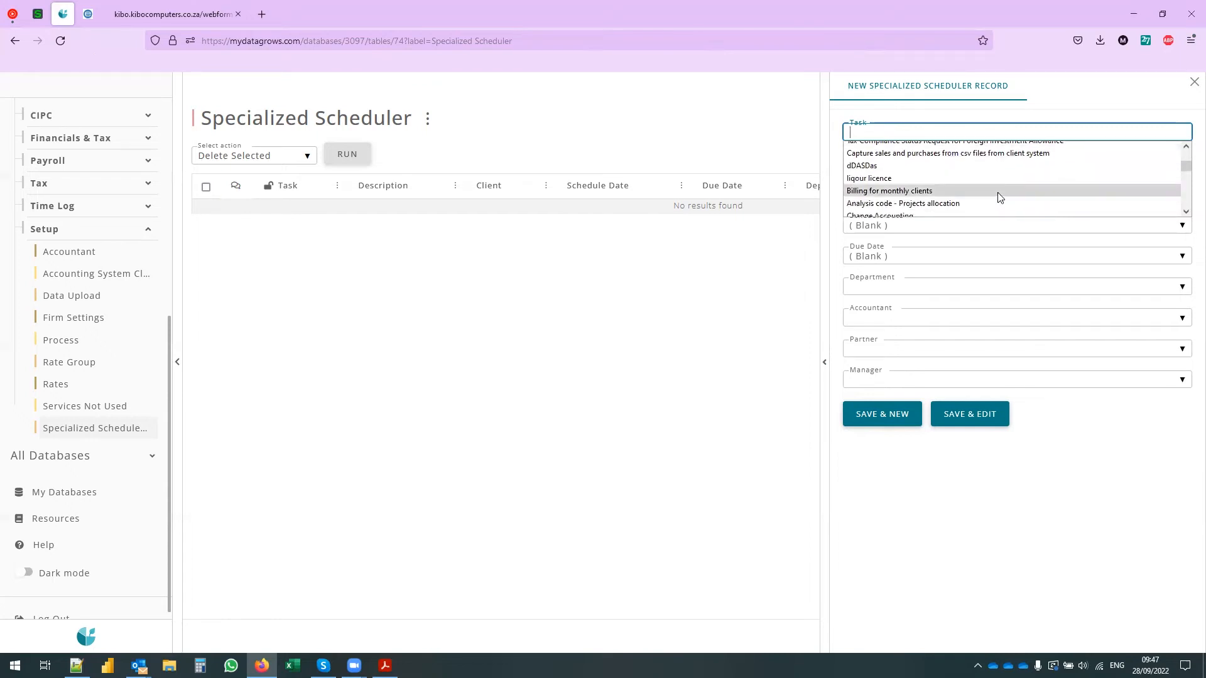
click(1000, 191)
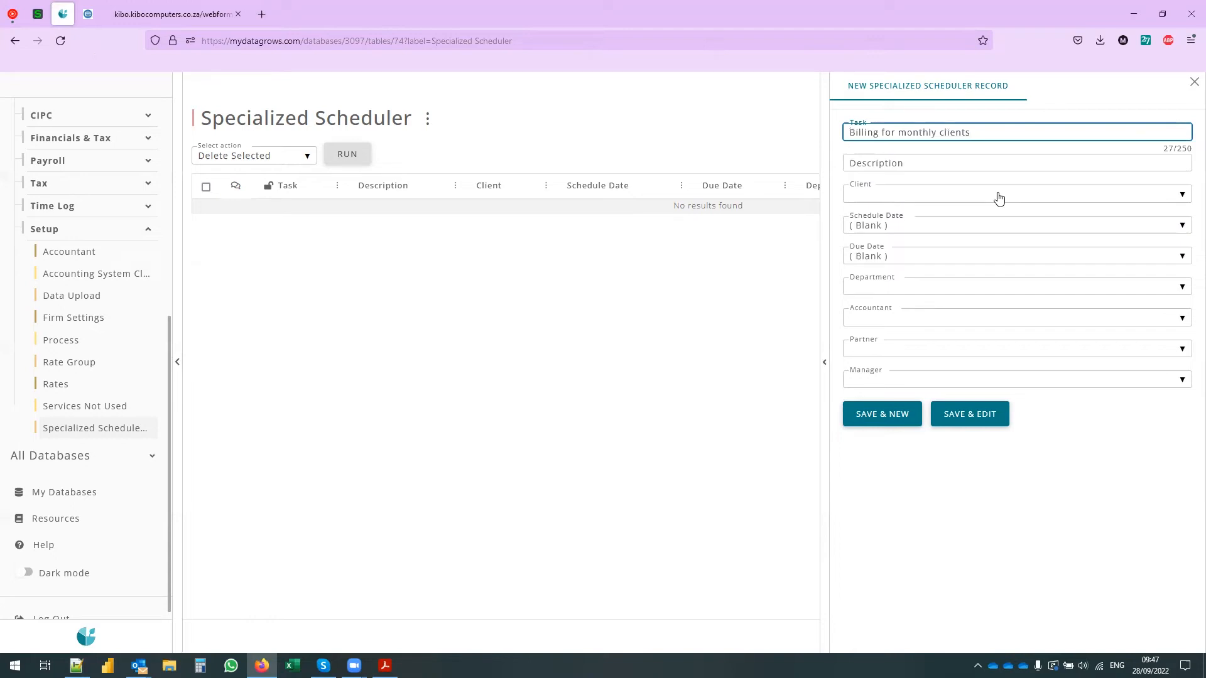
drag(970, 132, 862, 133)
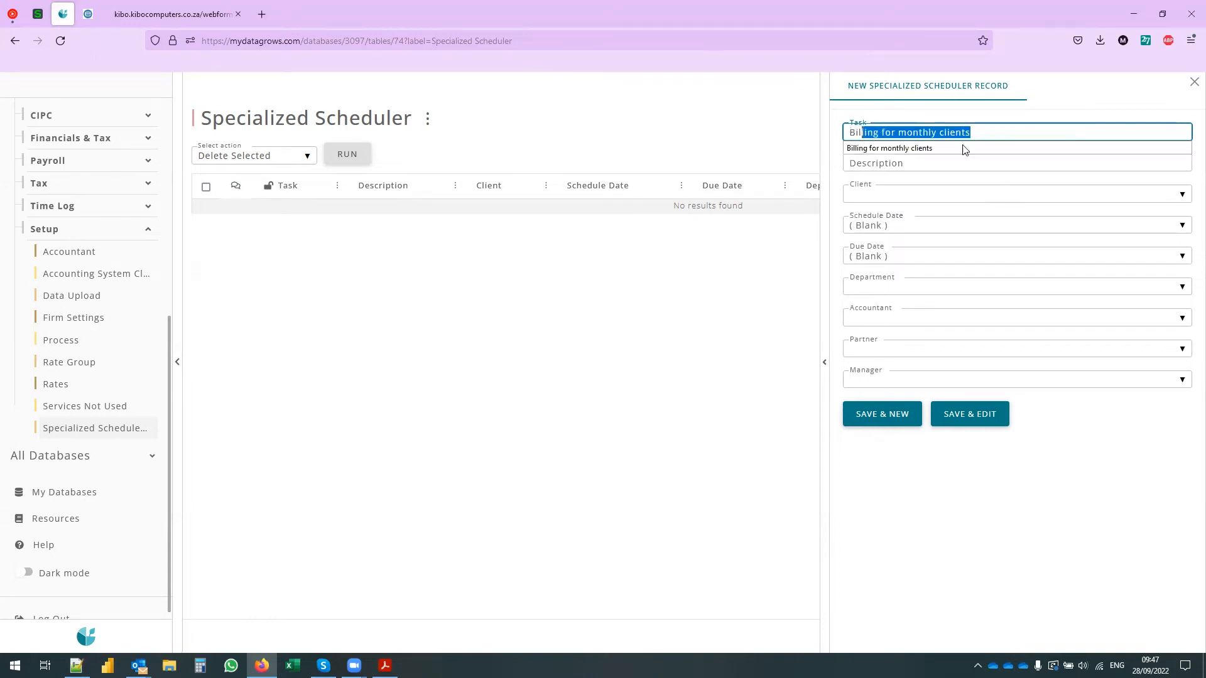
Fill the scheduler record's description with the suggested "1. capture bank receipts, 2. run statements, check queries"
click(990, 163)
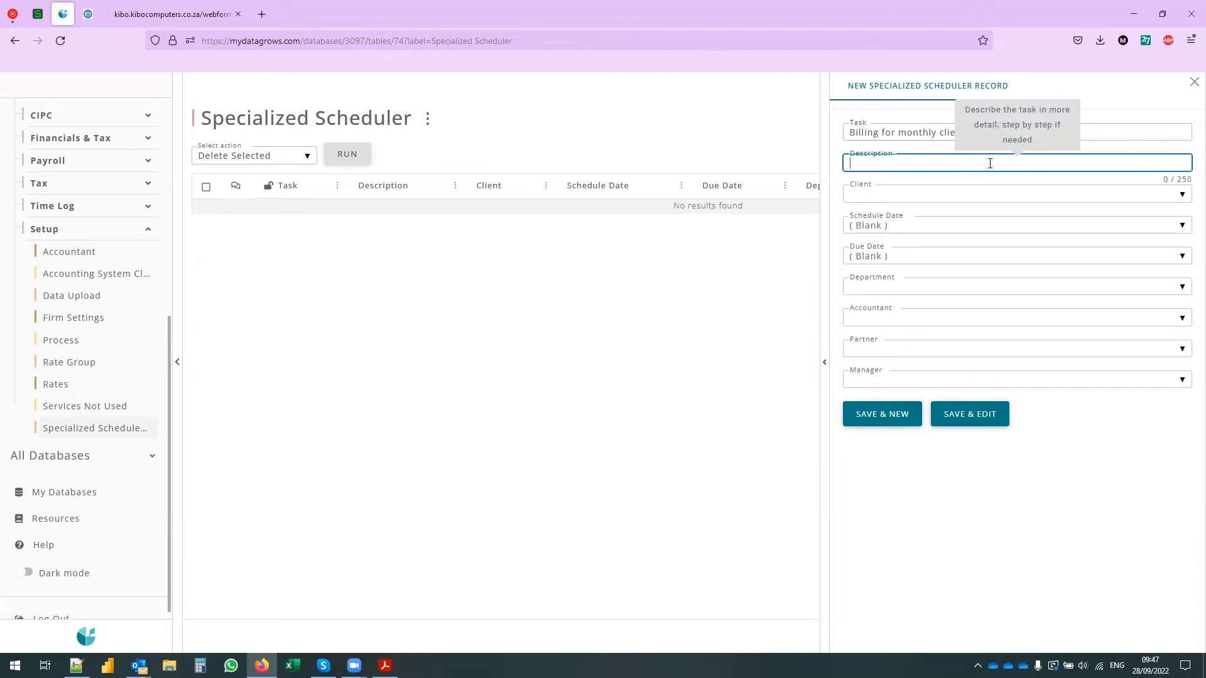
click(899, 165)
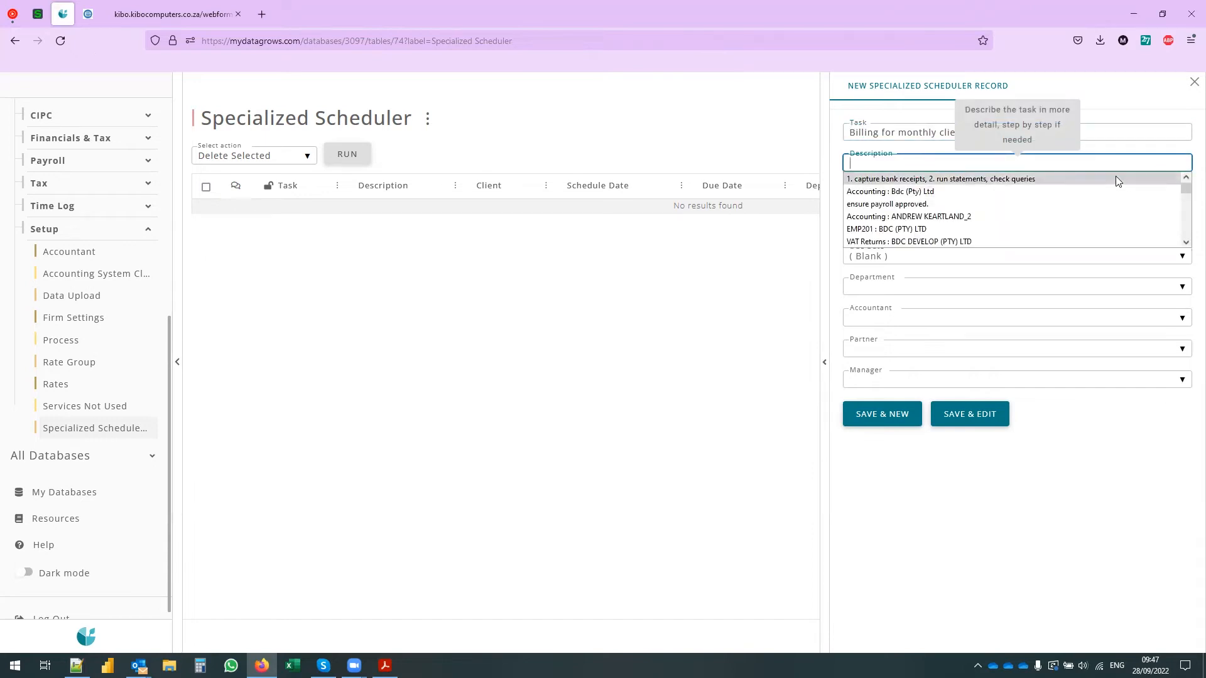
click(1117, 179)
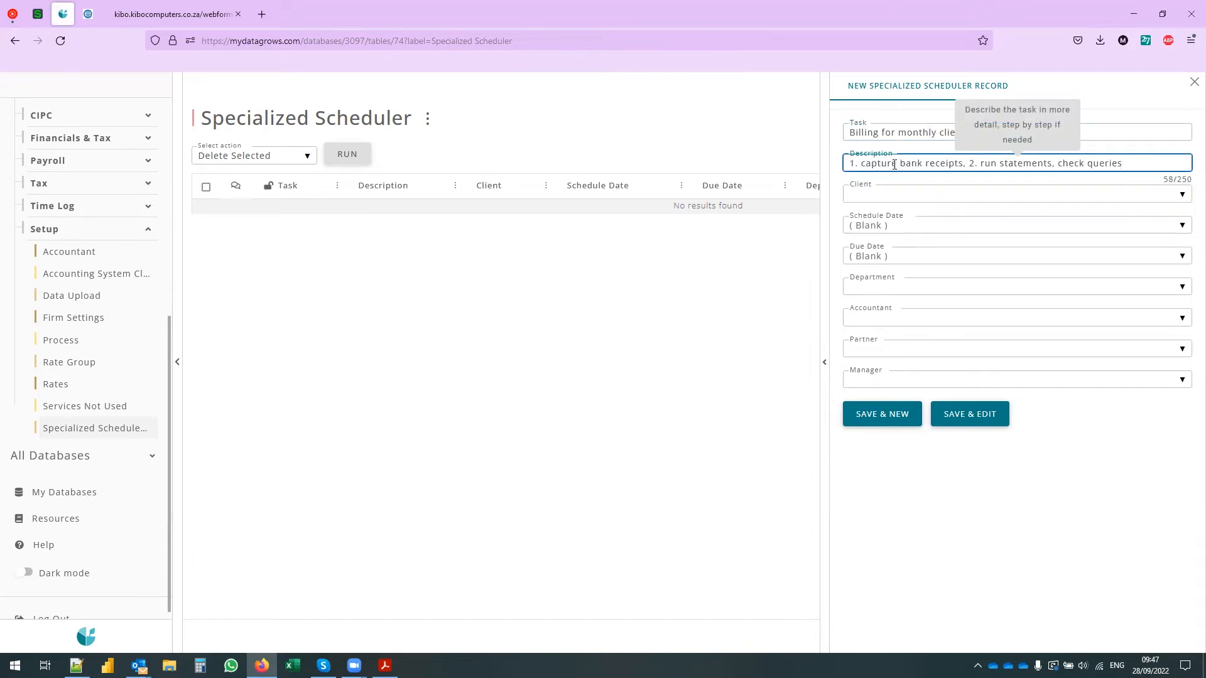
Set the scheduler record's client to Bdc (Pty) Ltd, its schedule date to Every Thursday and its due date to Every Friday
click(895, 198)
click(933, 294)
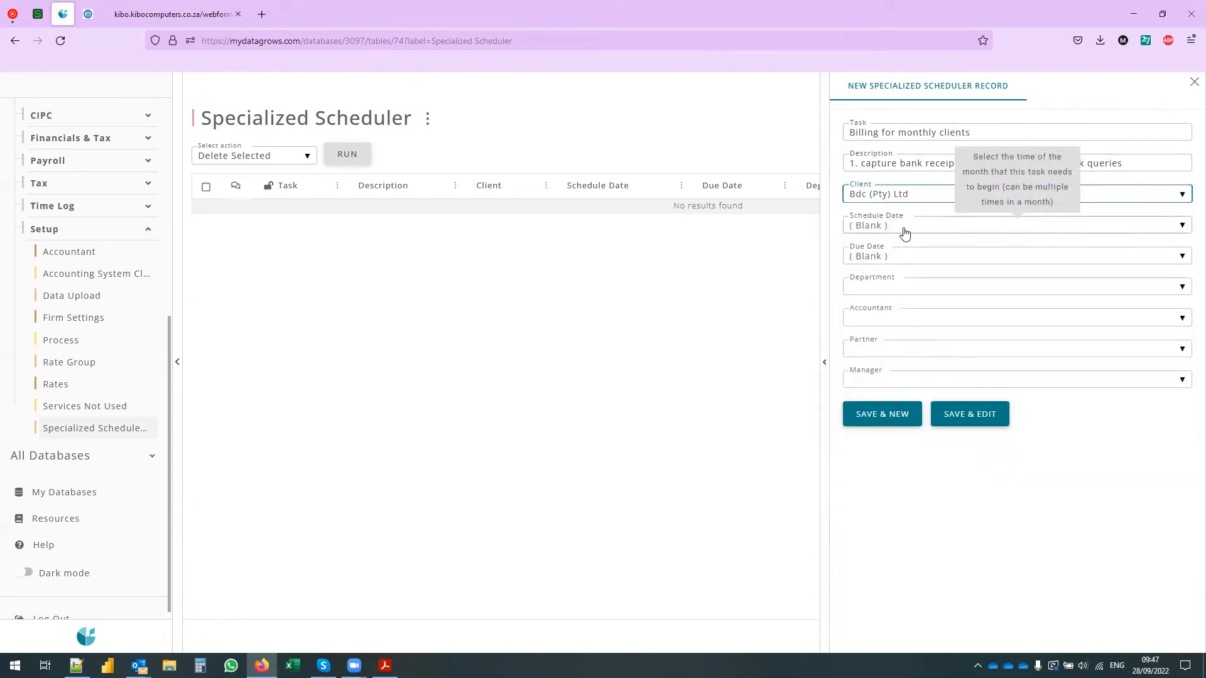
click(904, 230)
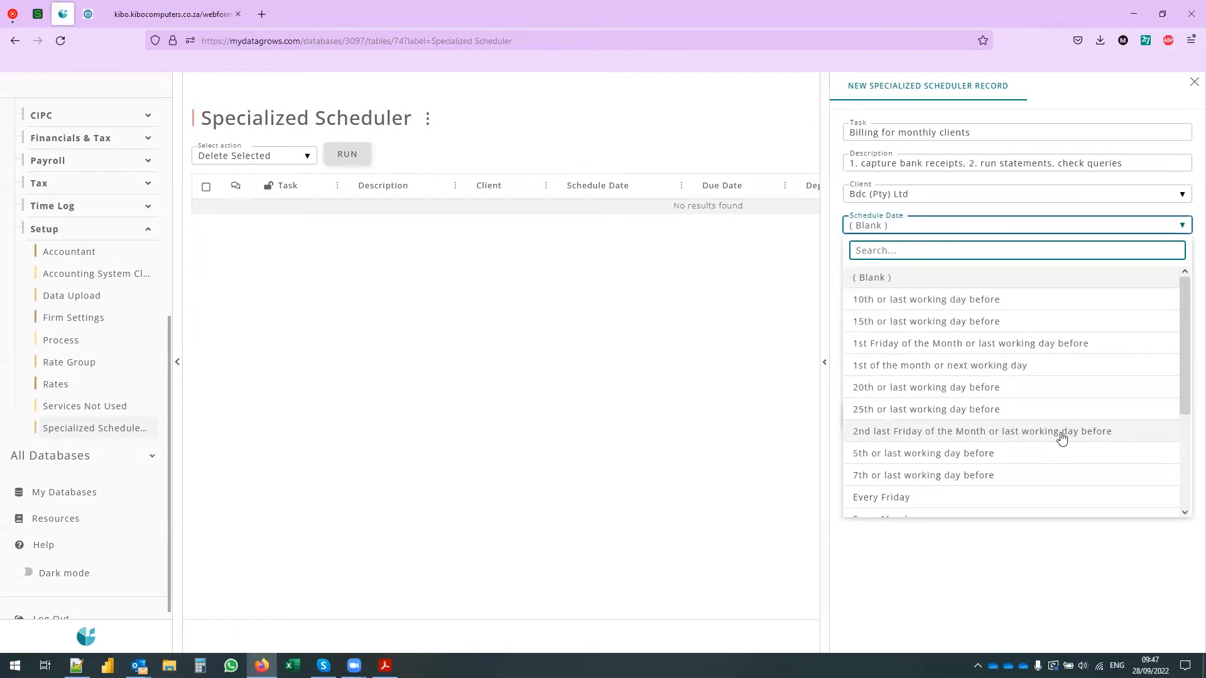
click(881, 497)
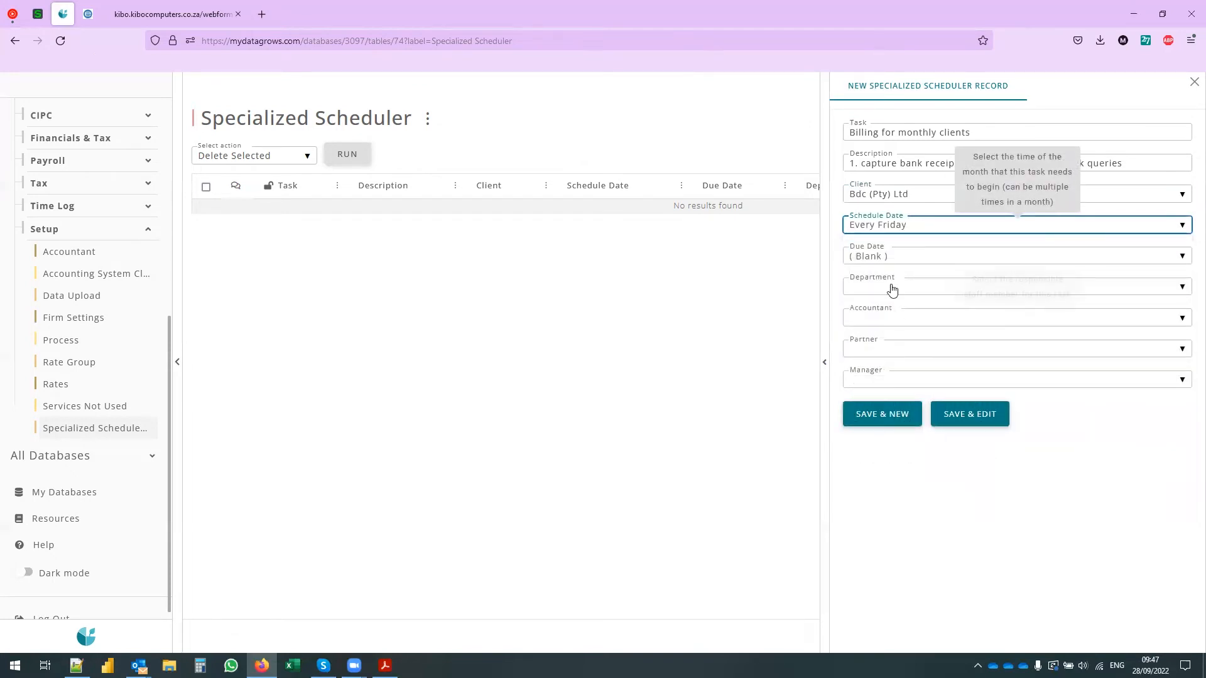
click(914, 227)
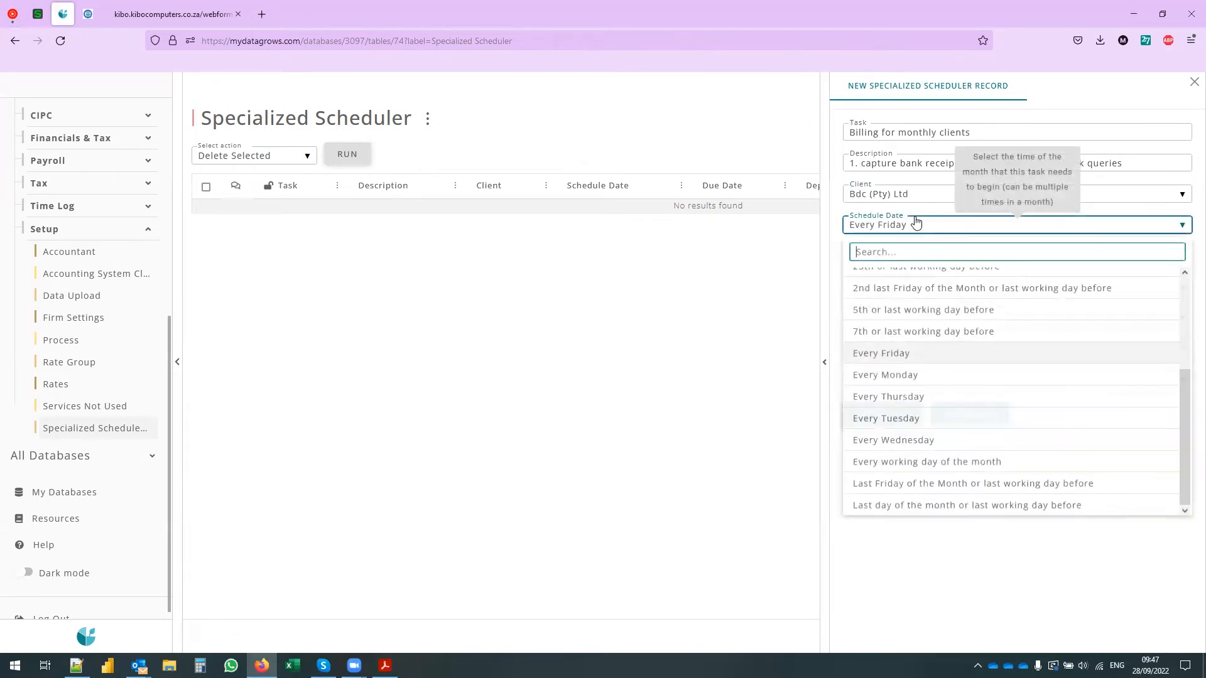
click(941, 403)
click(895, 267)
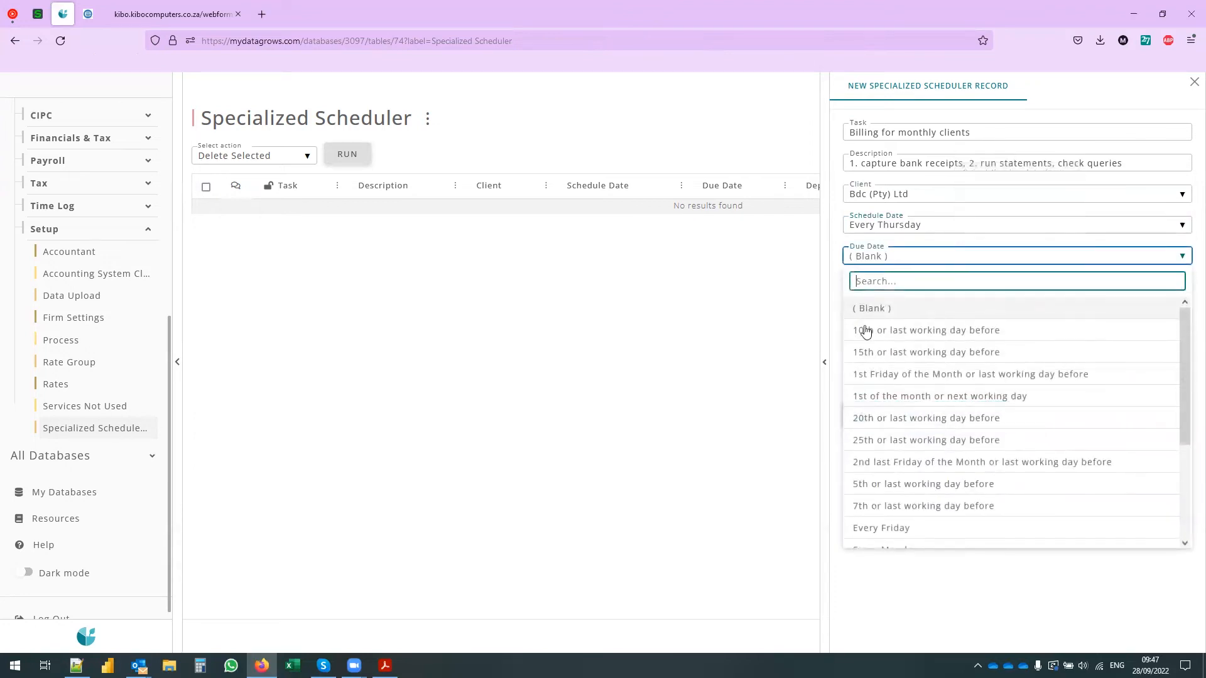
click(936, 534)
Choose Accounting as the scheduler record's department and assign its accountant, partner and manager
click(883, 290)
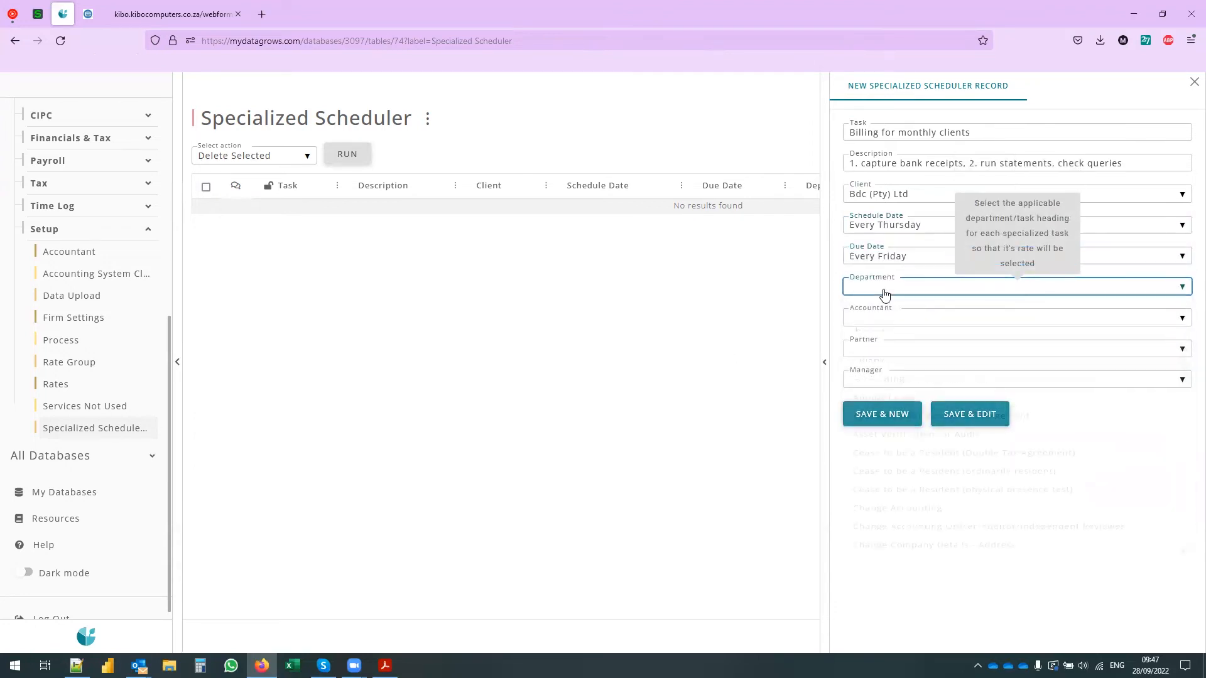
click(899, 367)
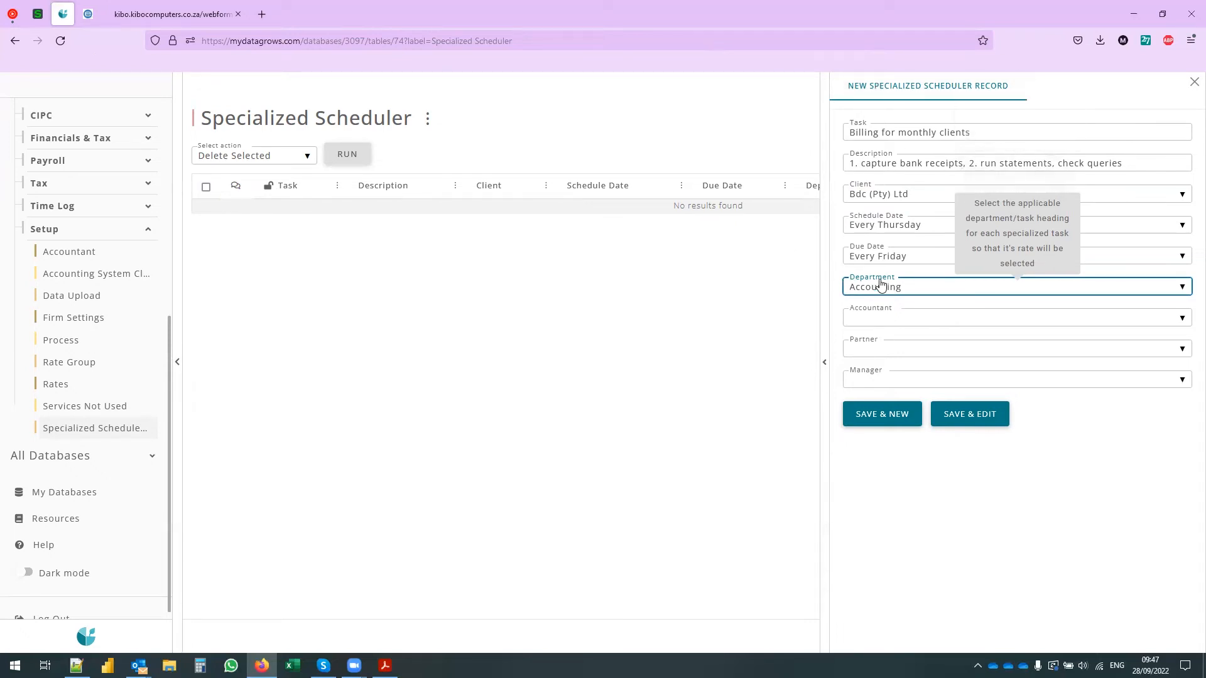
click(922, 318)
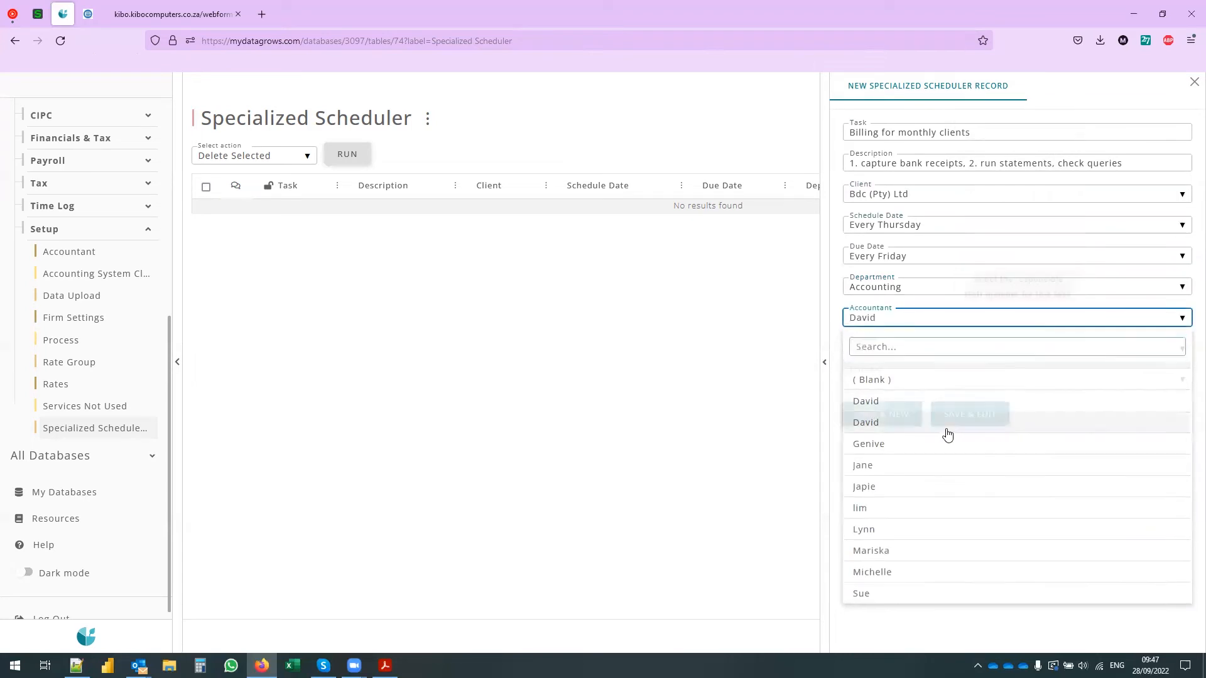
click(946, 422)
click(892, 352)
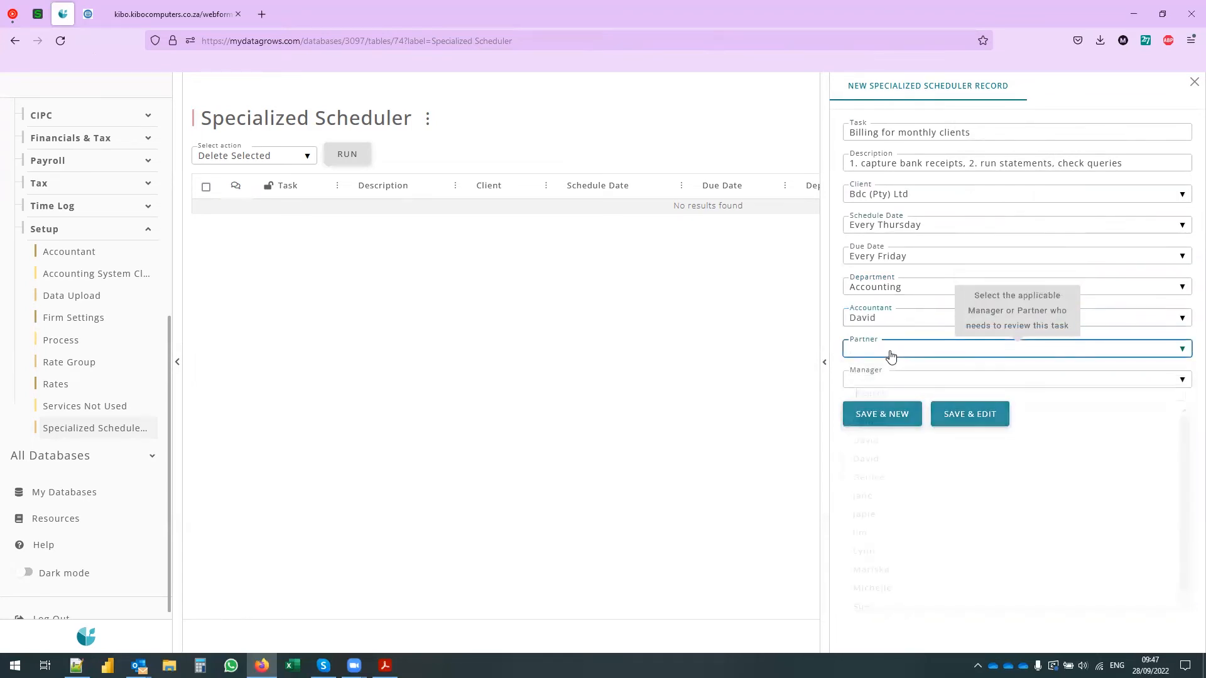
click(909, 474)
click(877, 379)
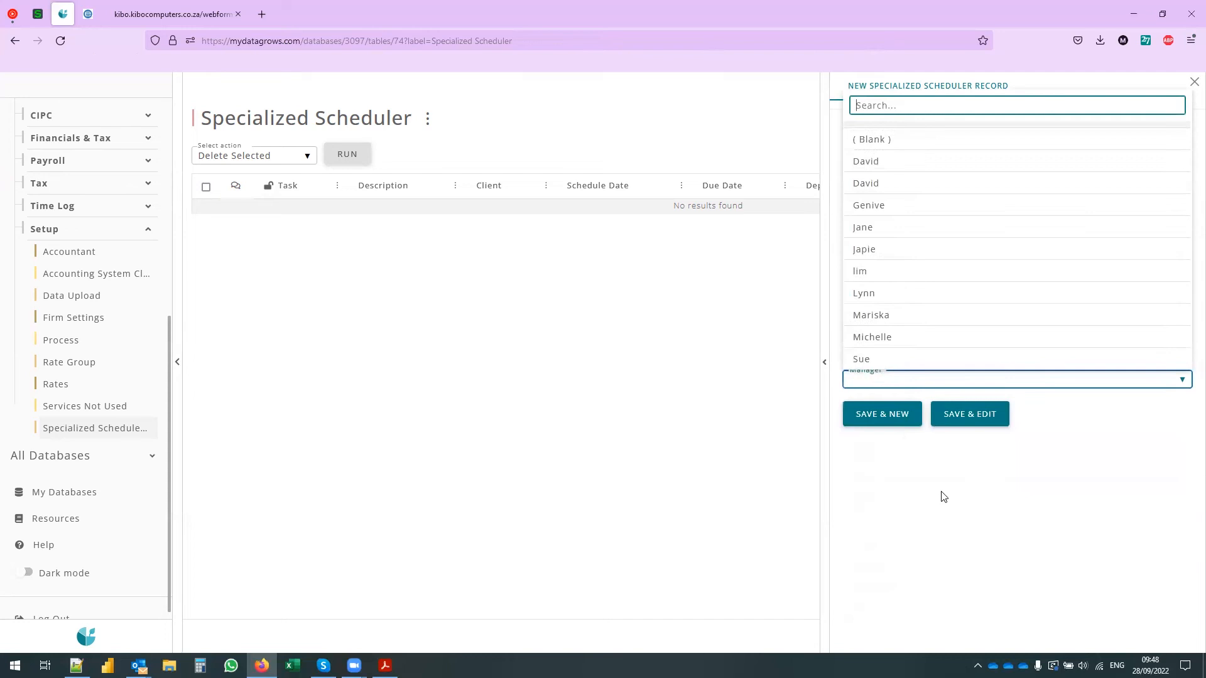
click(877, 357)
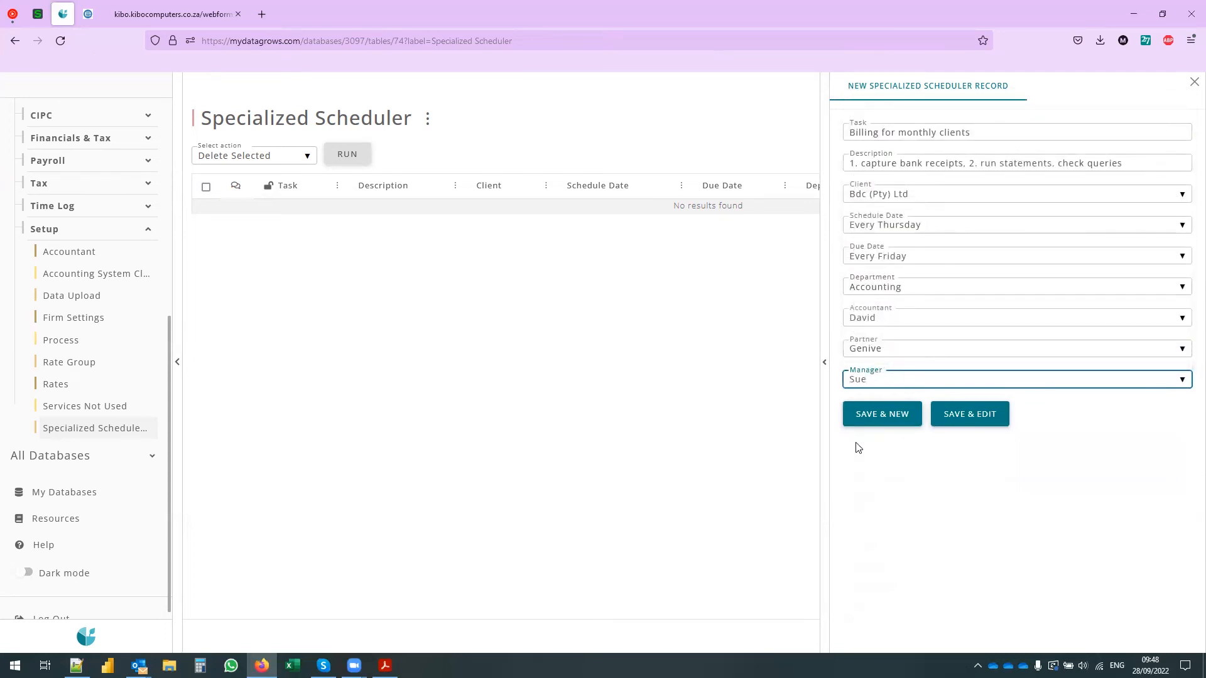
Save the scheduler record, close the blank new-record form, and open the Specialized Tasks table
click(880, 419)
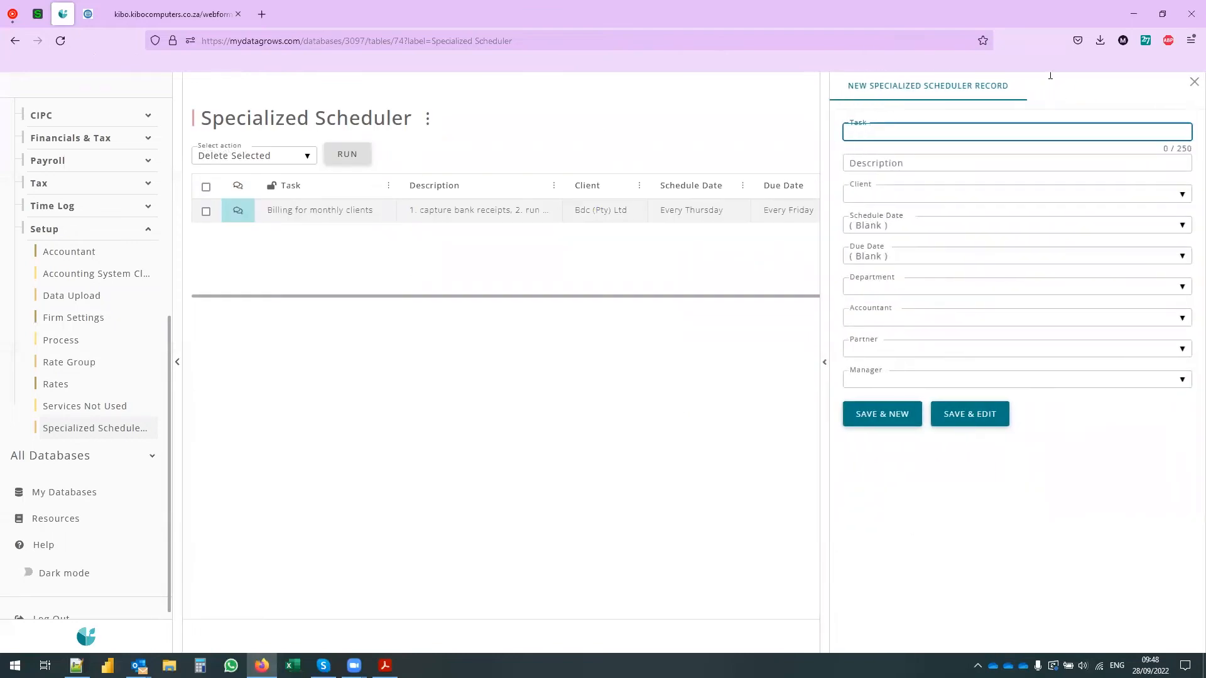
click(1189, 80)
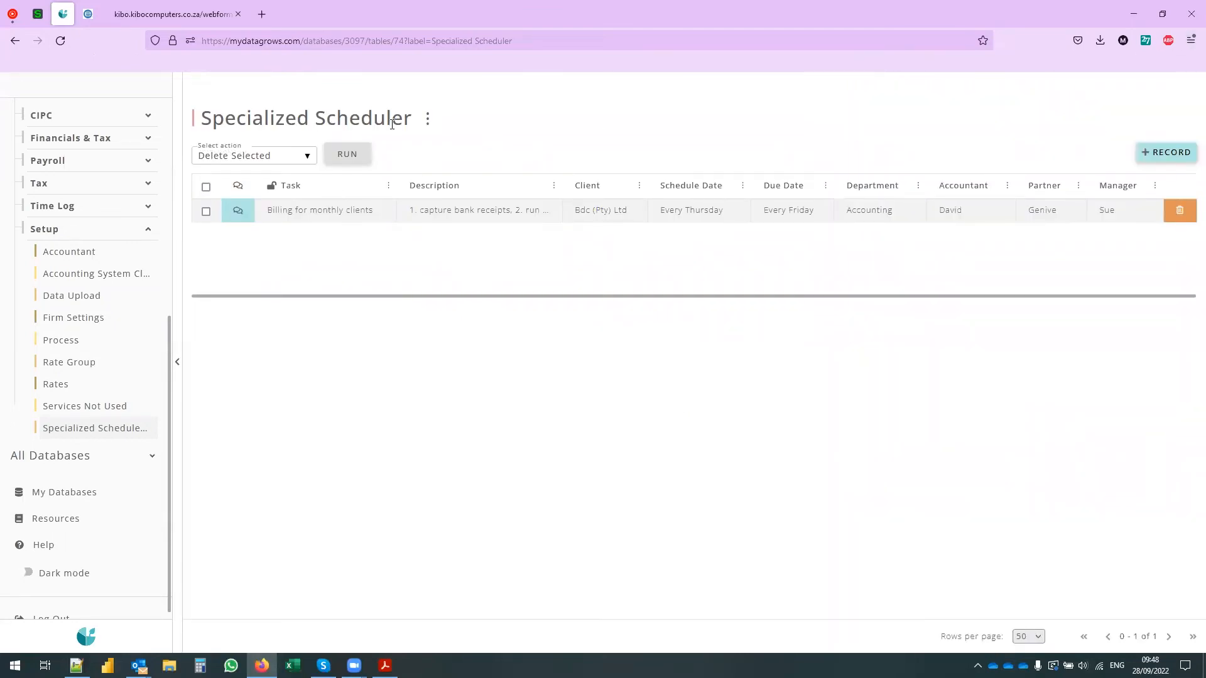
scroll(69, 327, up, 6)
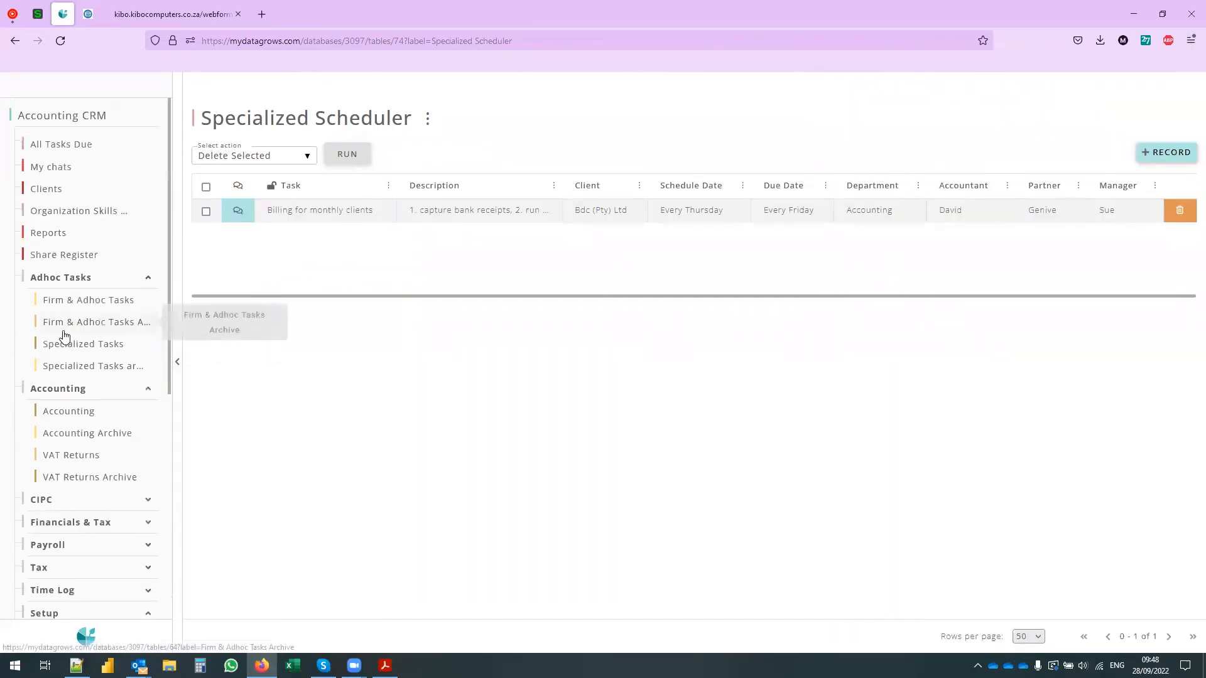
click(101, 344)
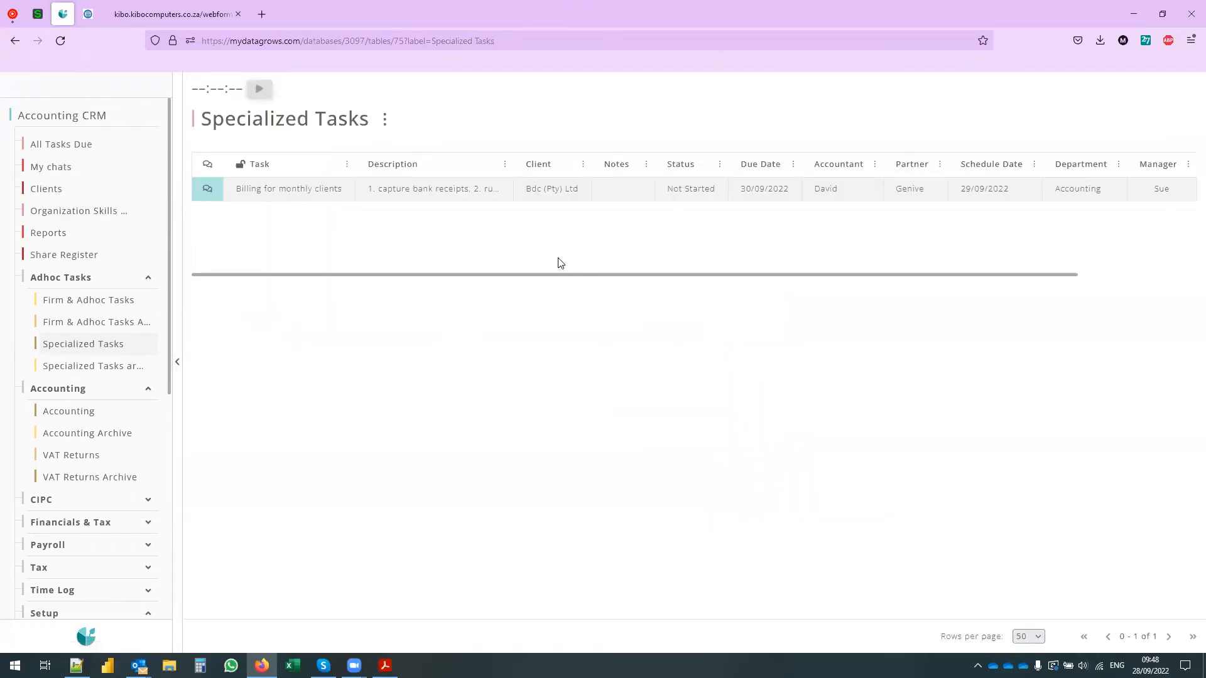
Time the Billing for monthly clients task, set its status to Completed, and save it
click(612, 195)
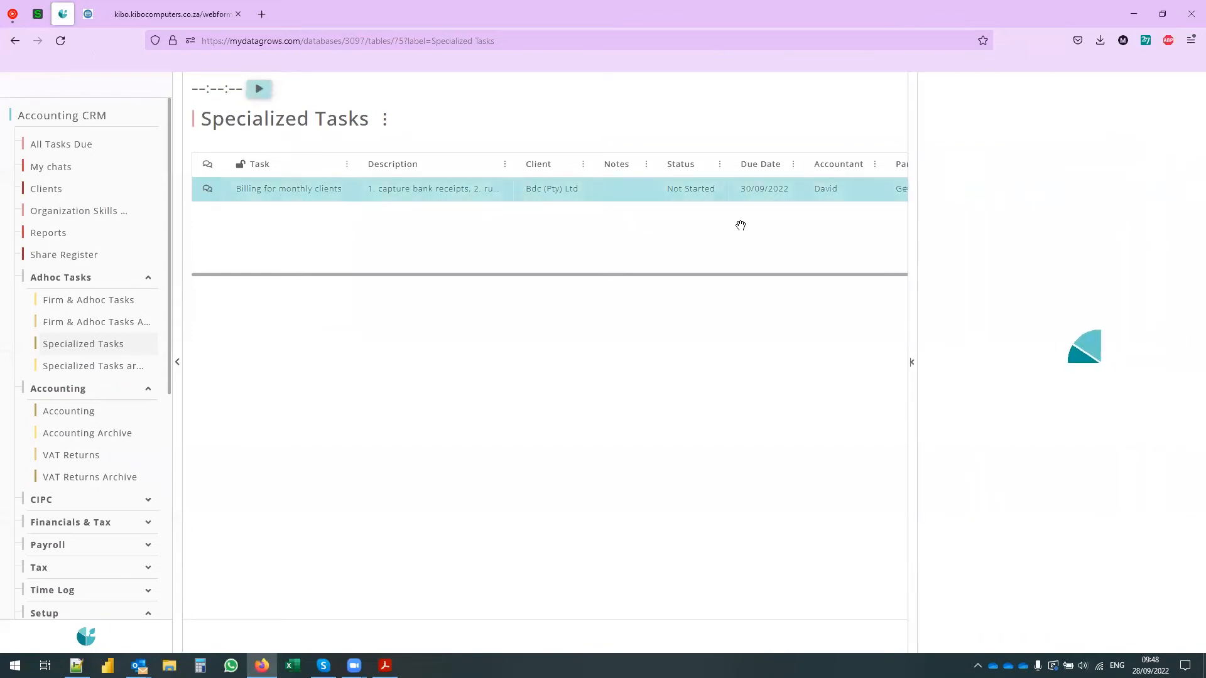
click(955, 337)
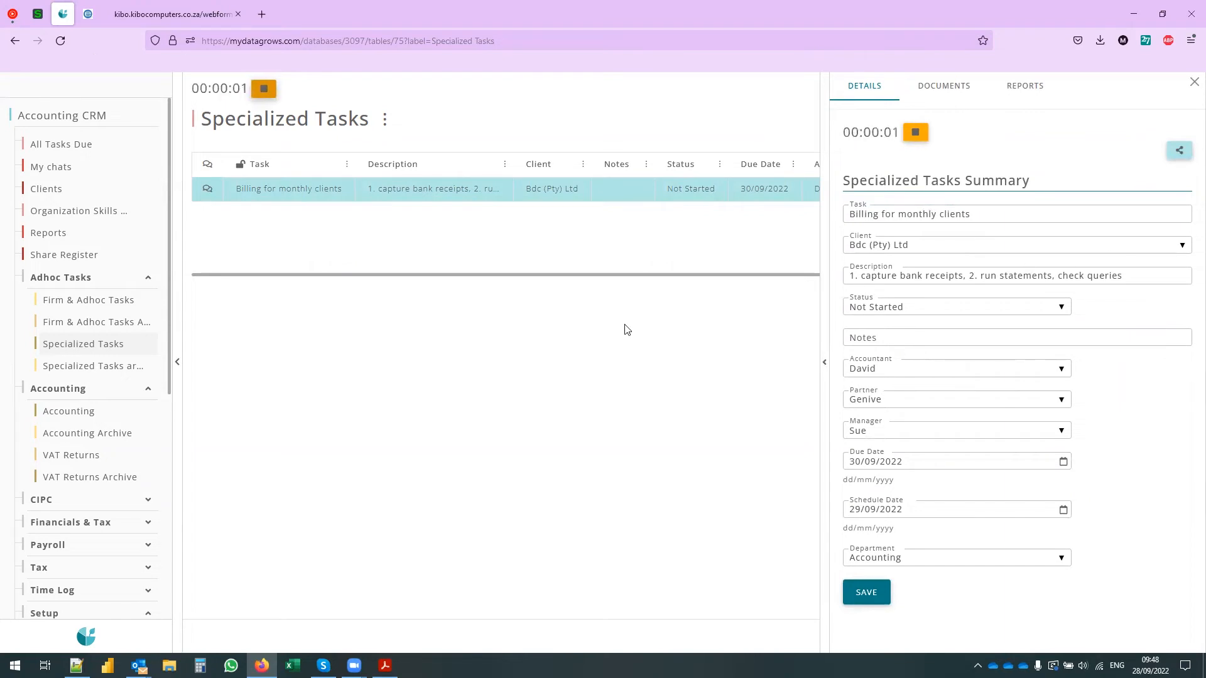
click(916, 314)
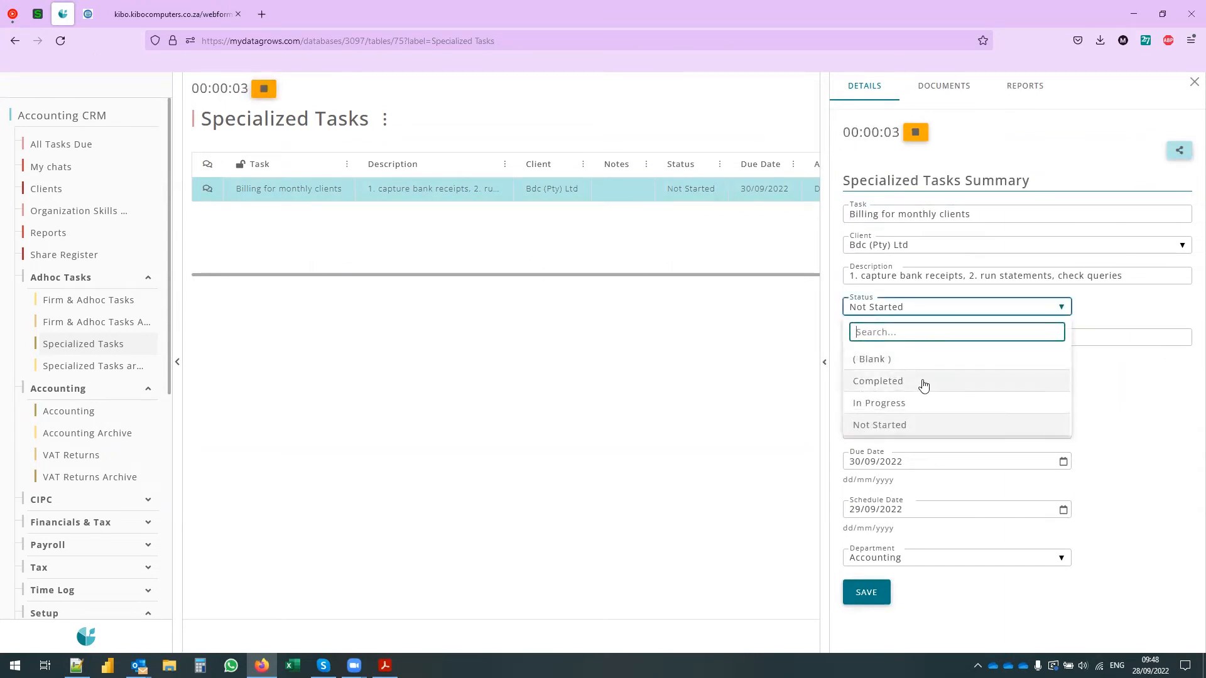
click(911, 380)
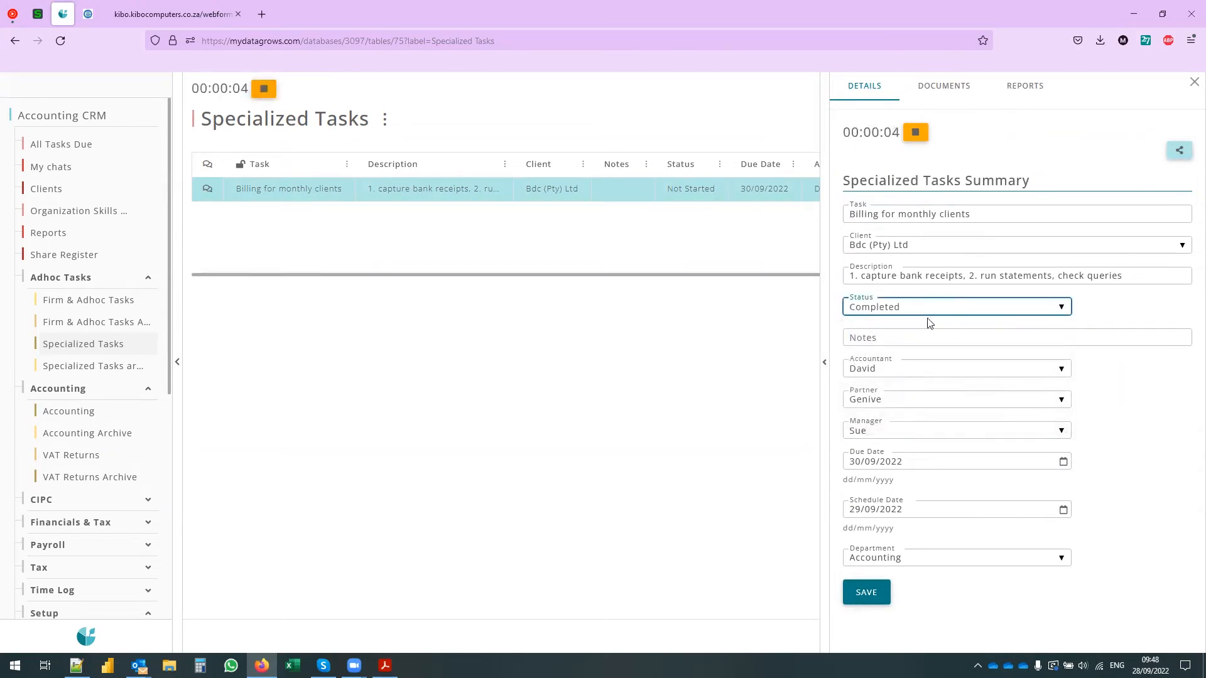
click(264, 88)
click(861, 601)
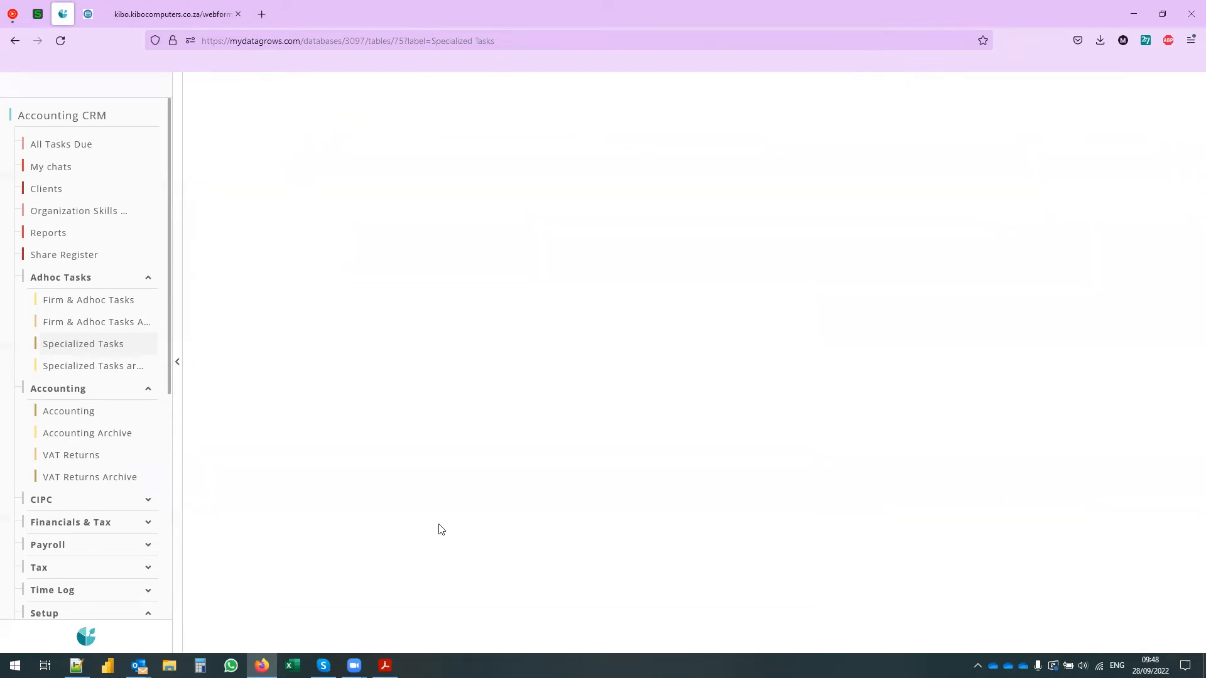
View the Specialized Tasks archive and active list, and examine the Accounting table's columns across to Journals
click(70, 365)
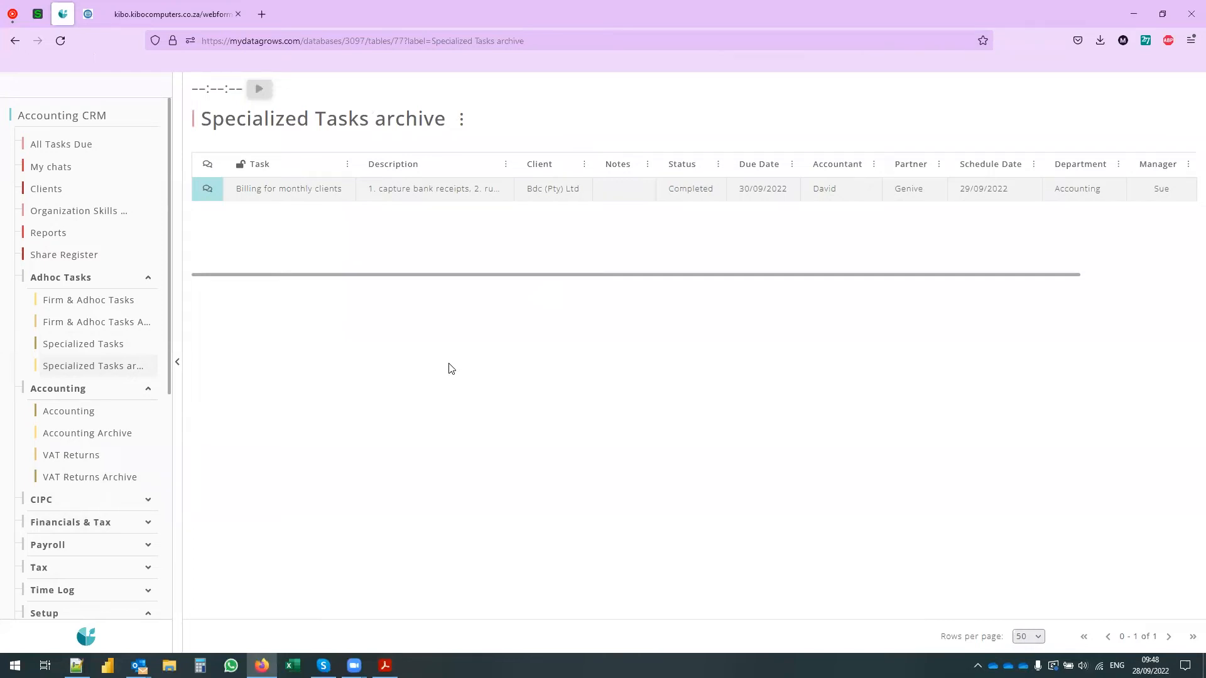
click(86, 343)
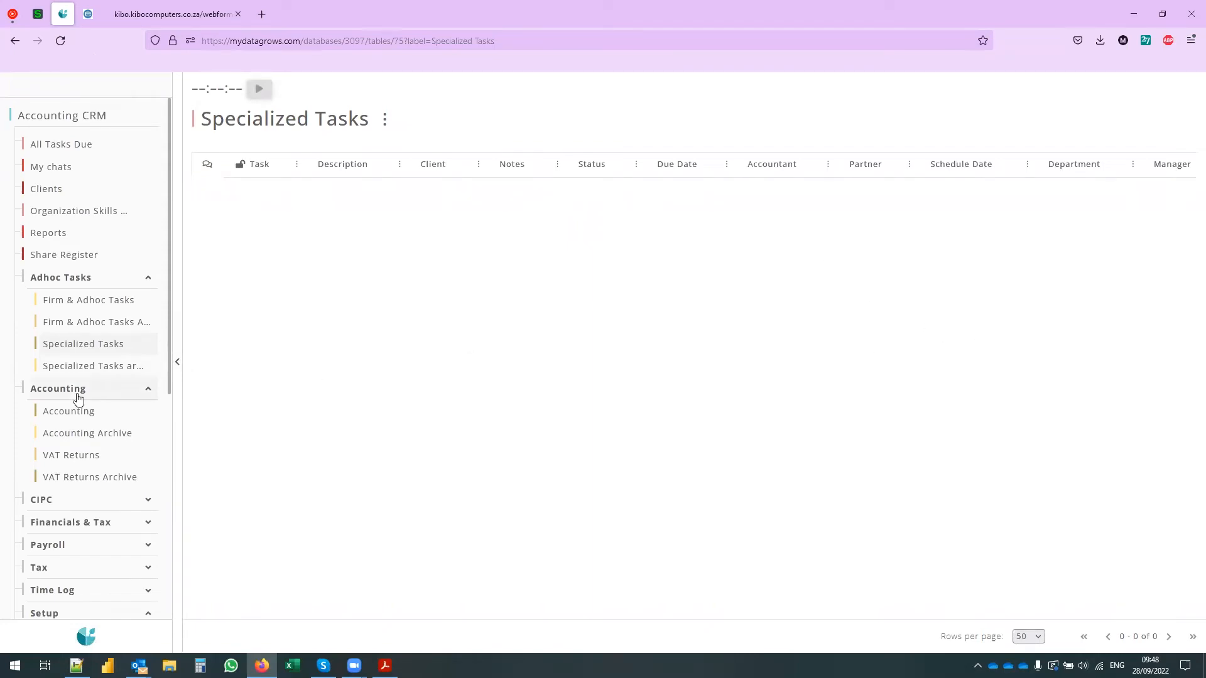
click(73, 419)
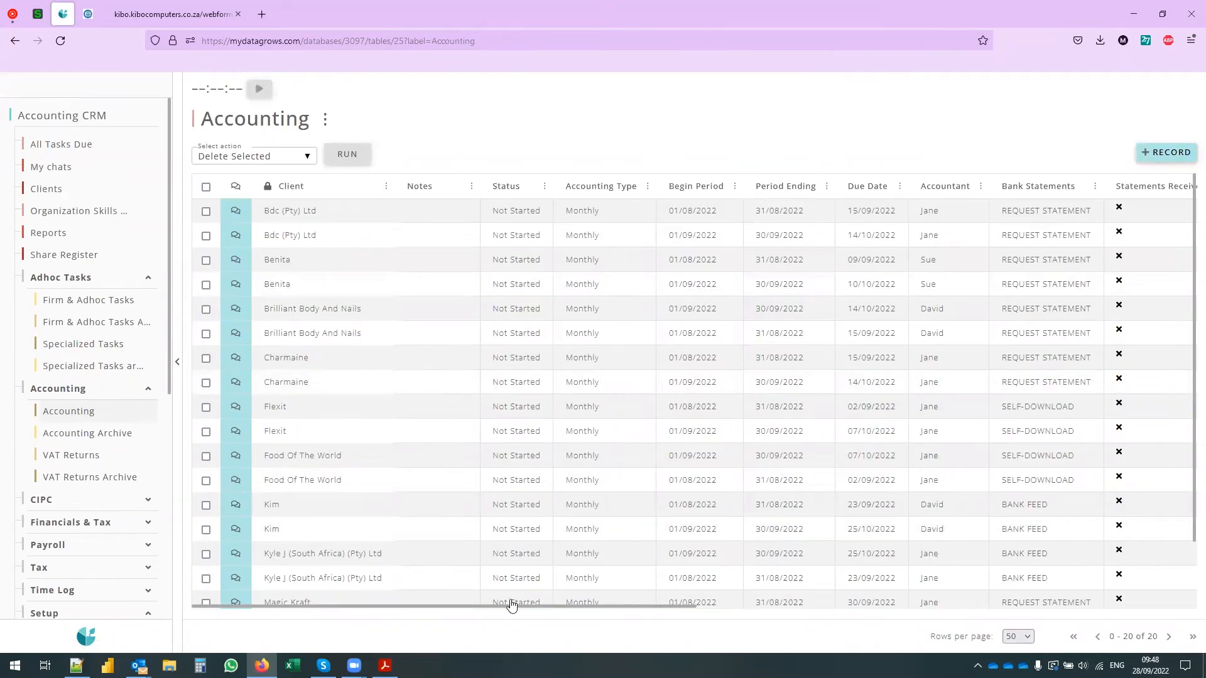
drag(404, 604, 468, 624)
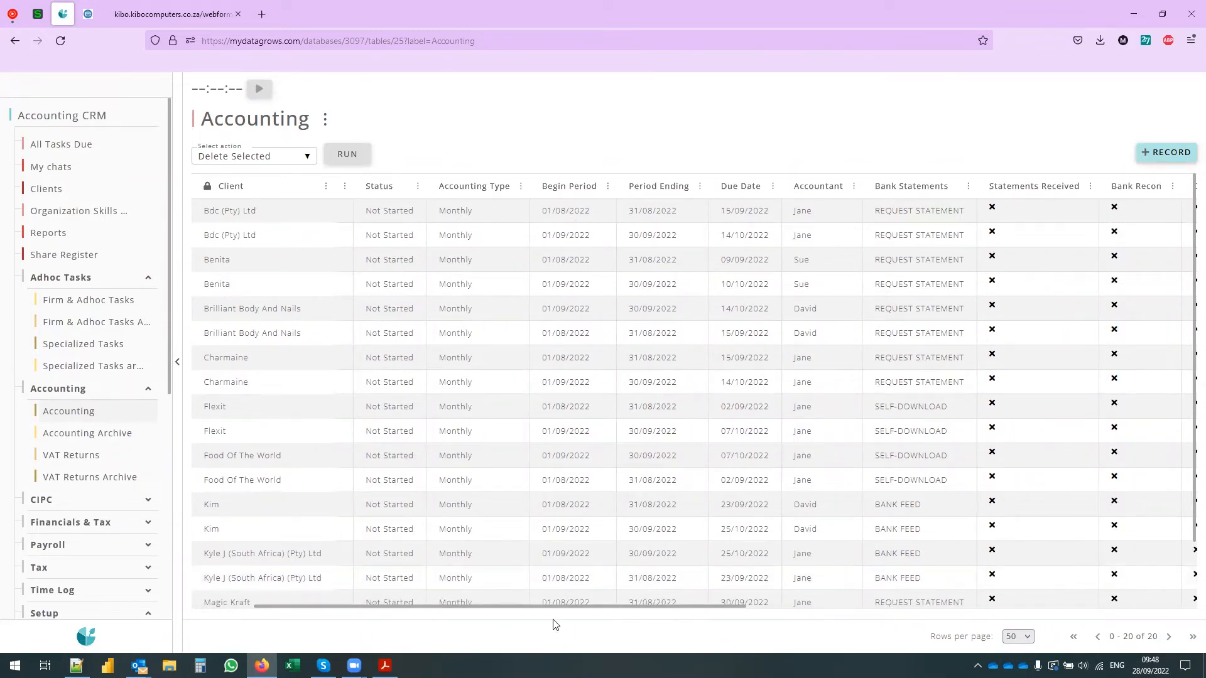
drag(552, 610, 646, 612)
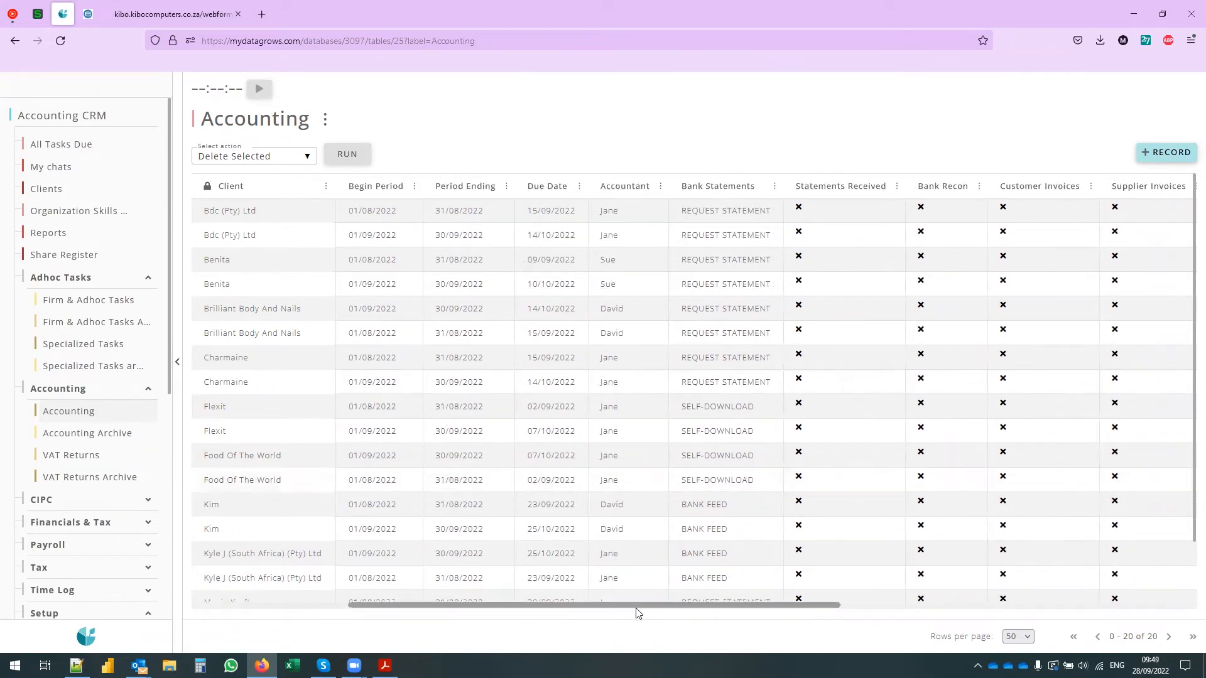
drag(624, 610, 664, 610)
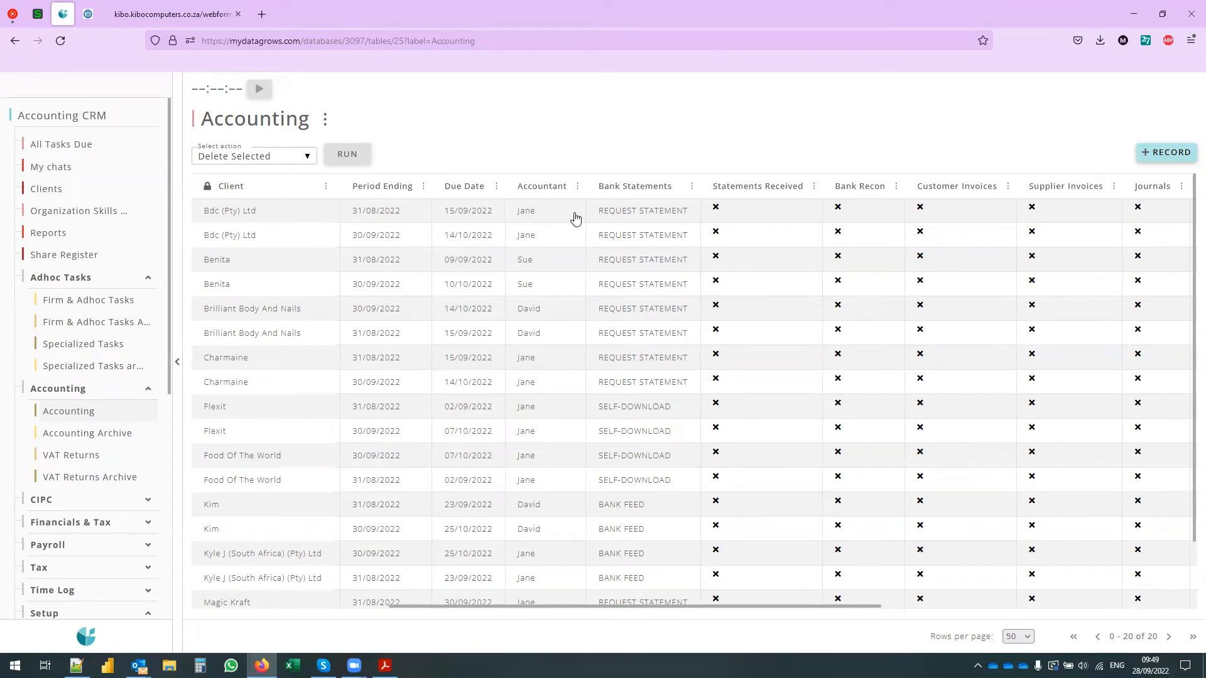
Open the "Please send bank statements" record in Setup's Process table and set its action to Process
scroll(113, 480, down, 3)
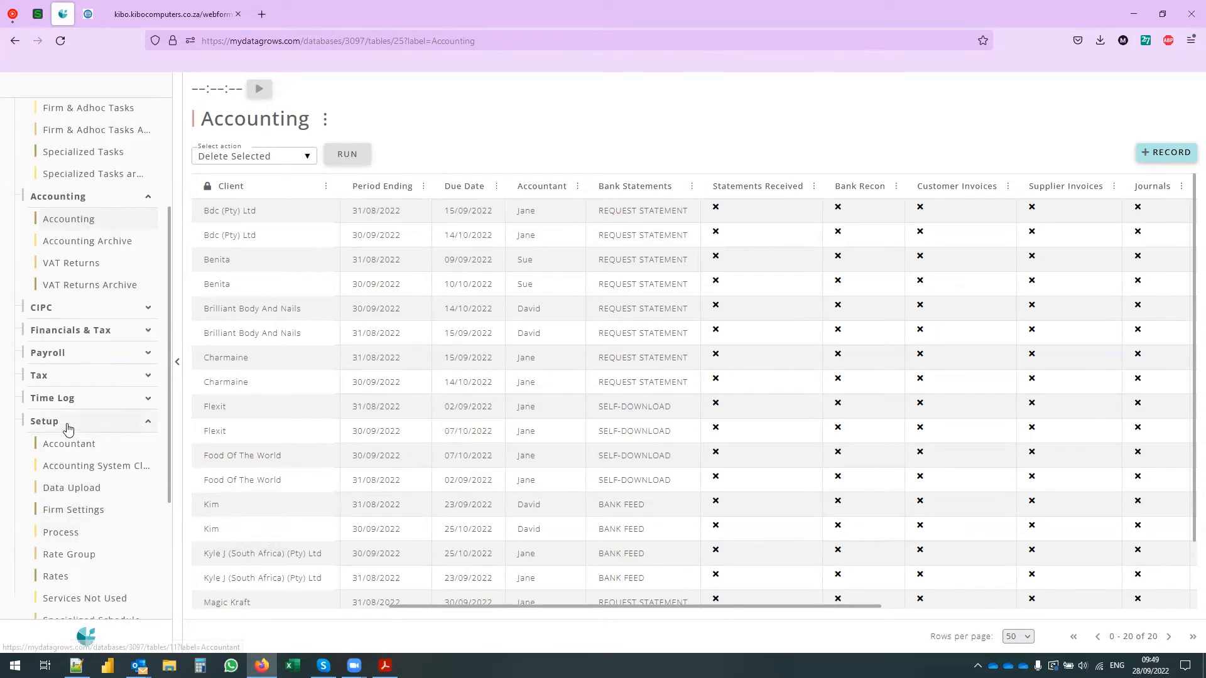
click(70, 532)
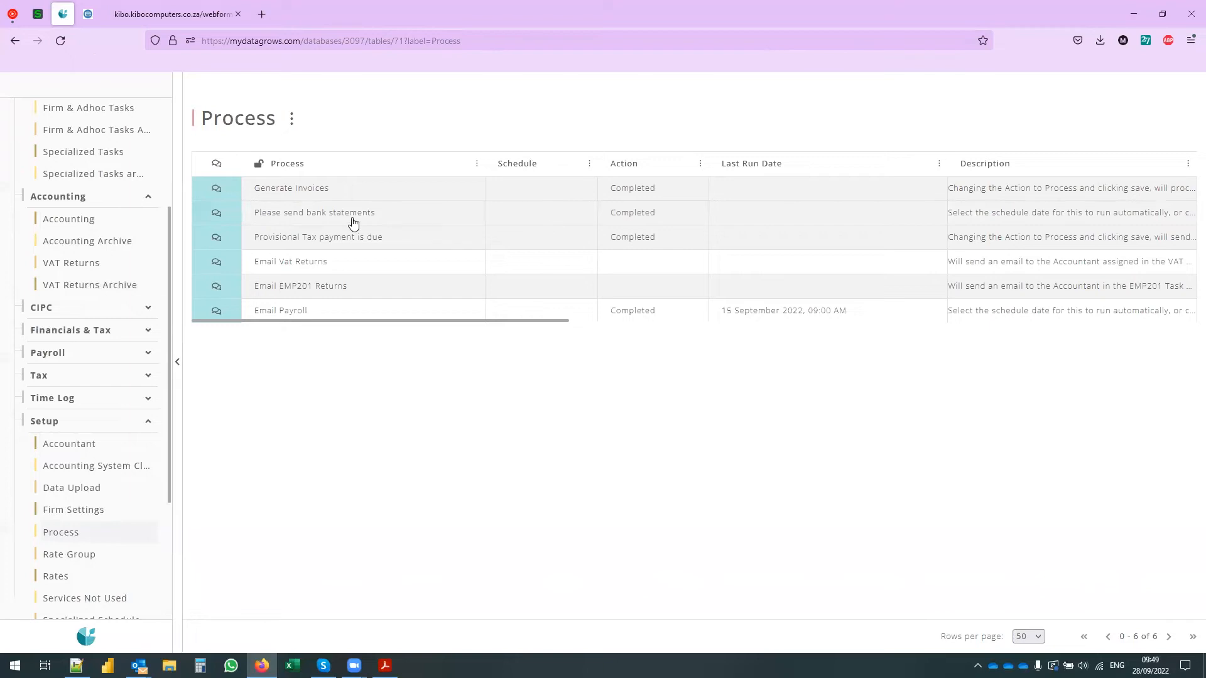
click(352, 216)
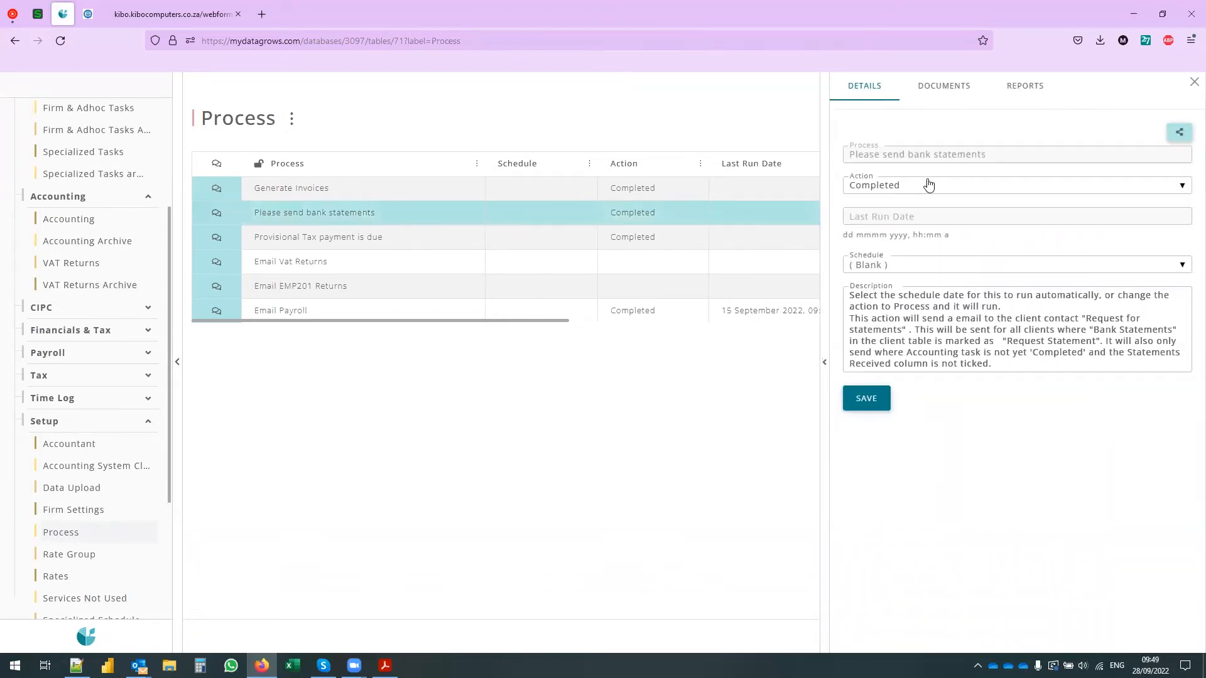
click(929, 184)
click(892, 286)
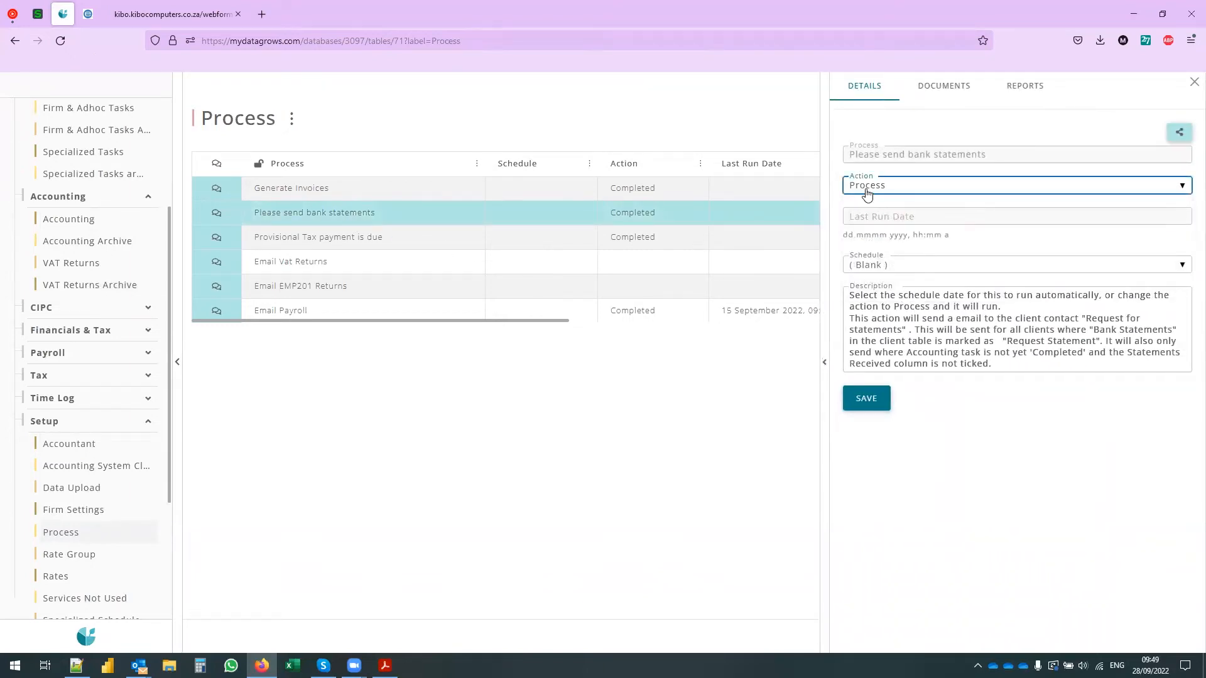
click(864, 188)
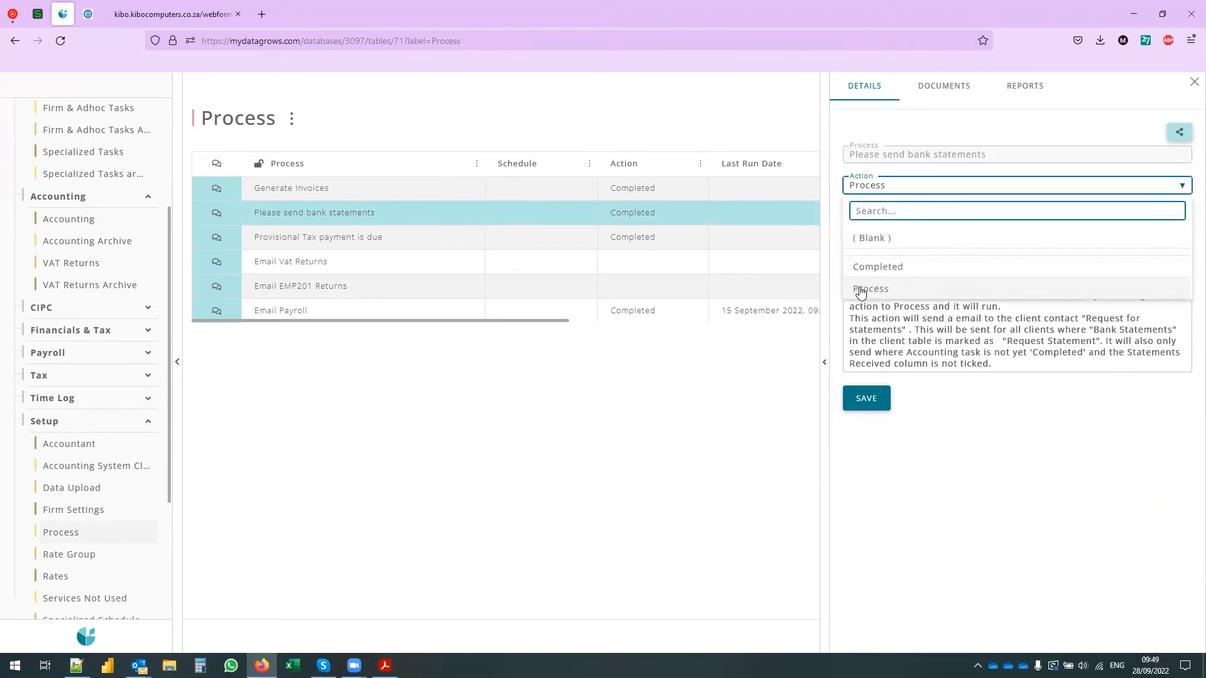
click(860, 289)
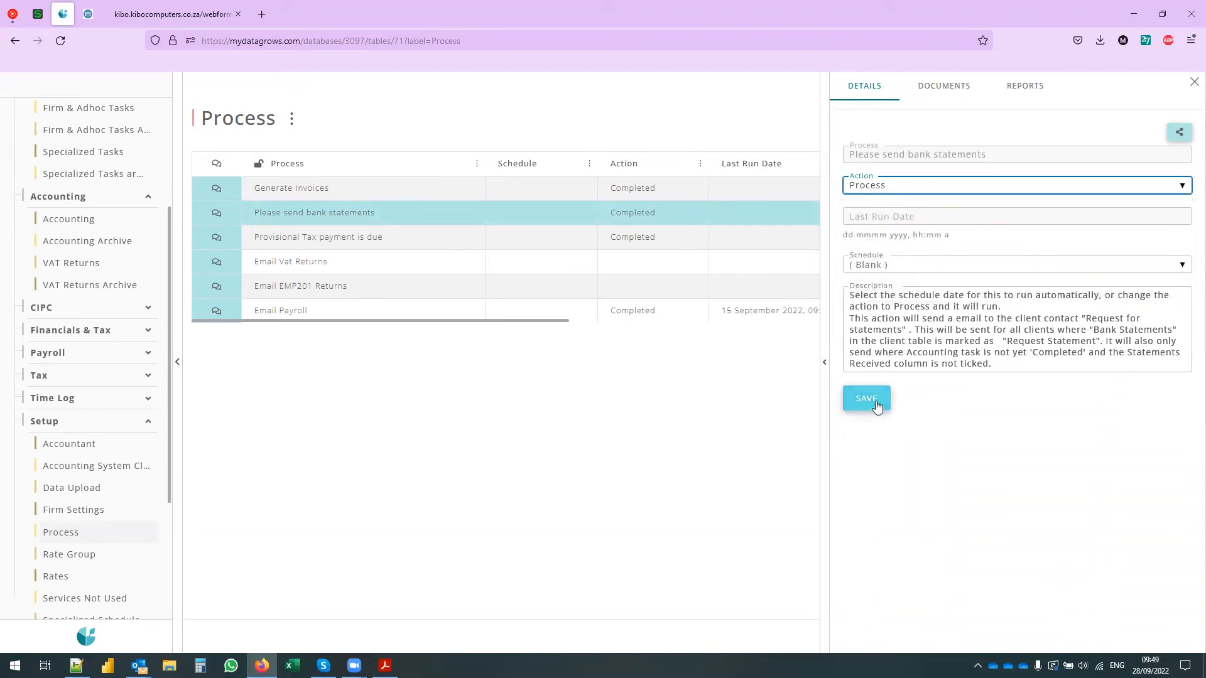
Set the bank statements process's schedule to "1st of the month or next working day" and save the record
click(861, 266)
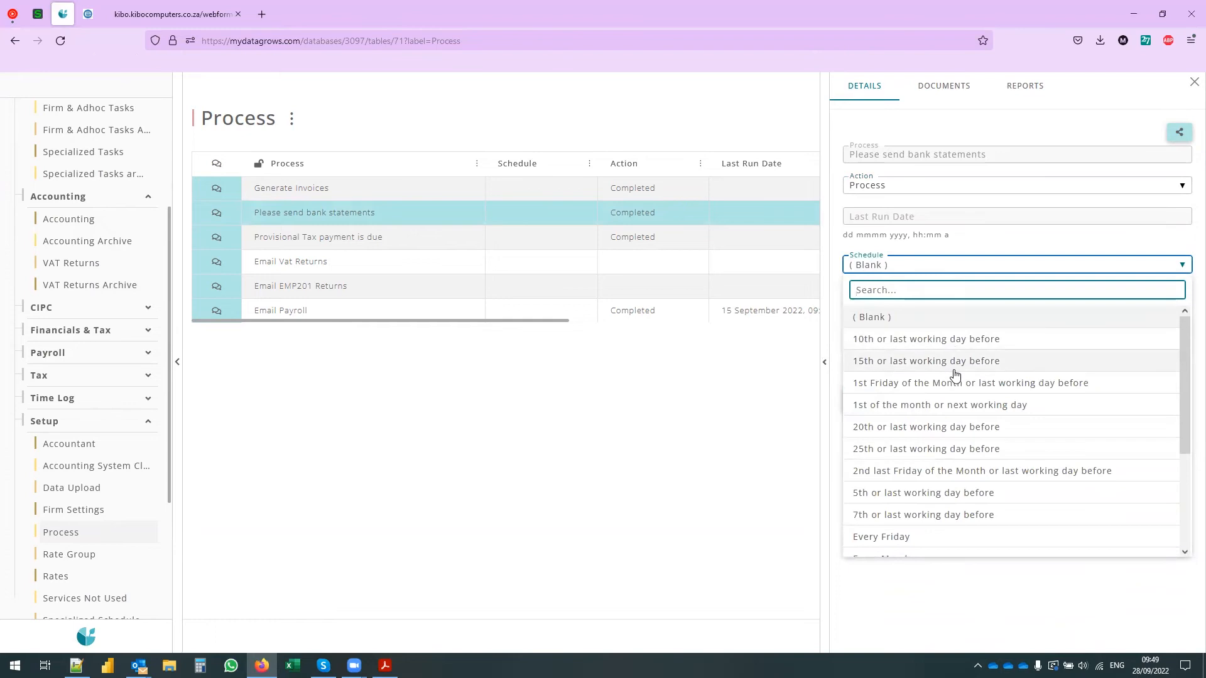
click(992, 407)
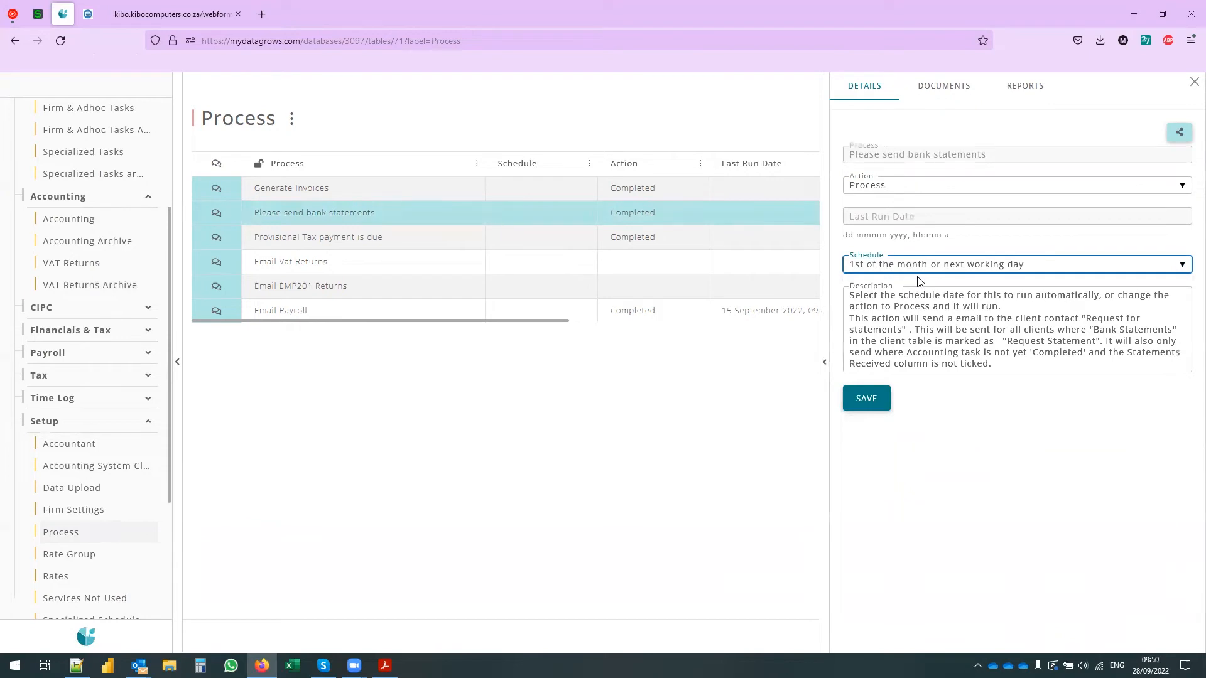
click(867, 405)
click(959, 187)
click(931, 269)
click(859, 402)
scroll(104, 350, up, 3)
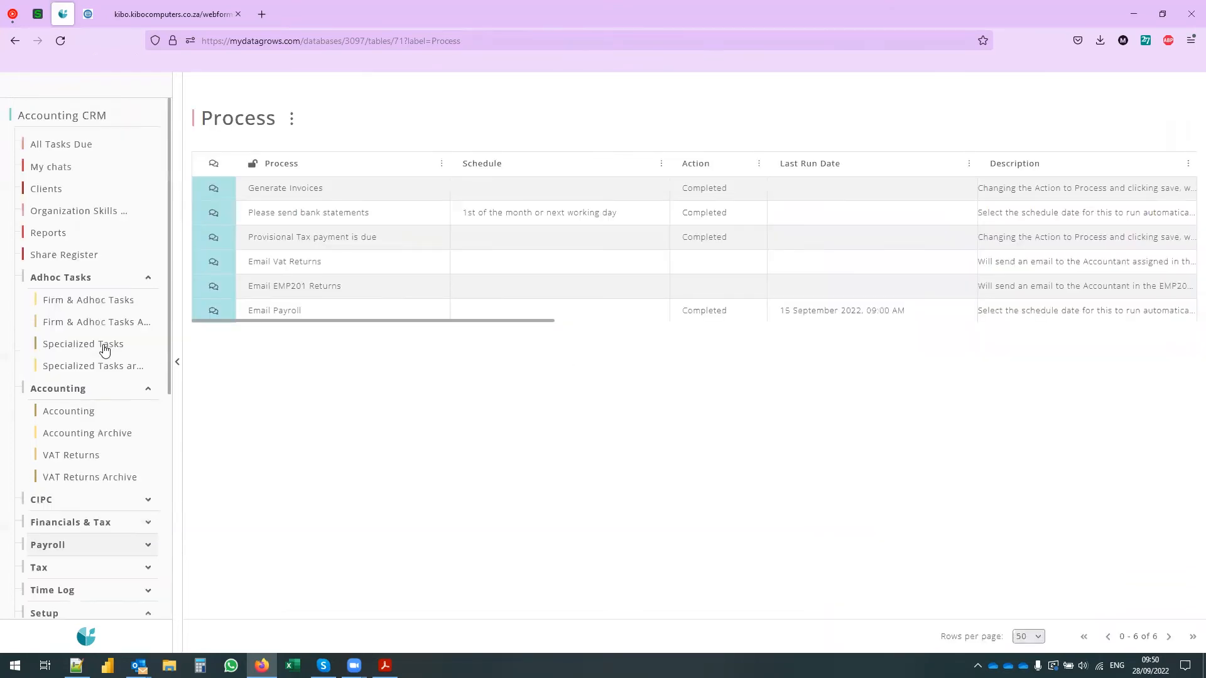
In the Accounting table, mark Statements Received on Bdc (Pty) Ltd's task for the period ending 31/08/2022 and save the record
click(58, 413)
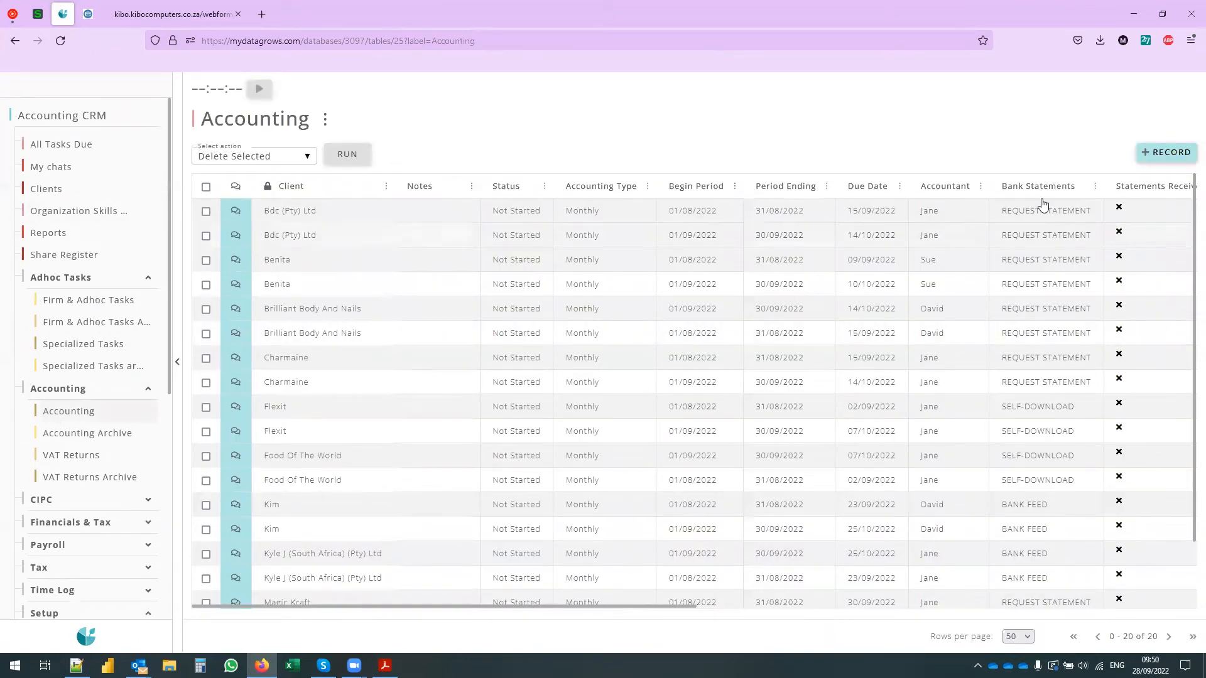
mouse_move(1029, 184)
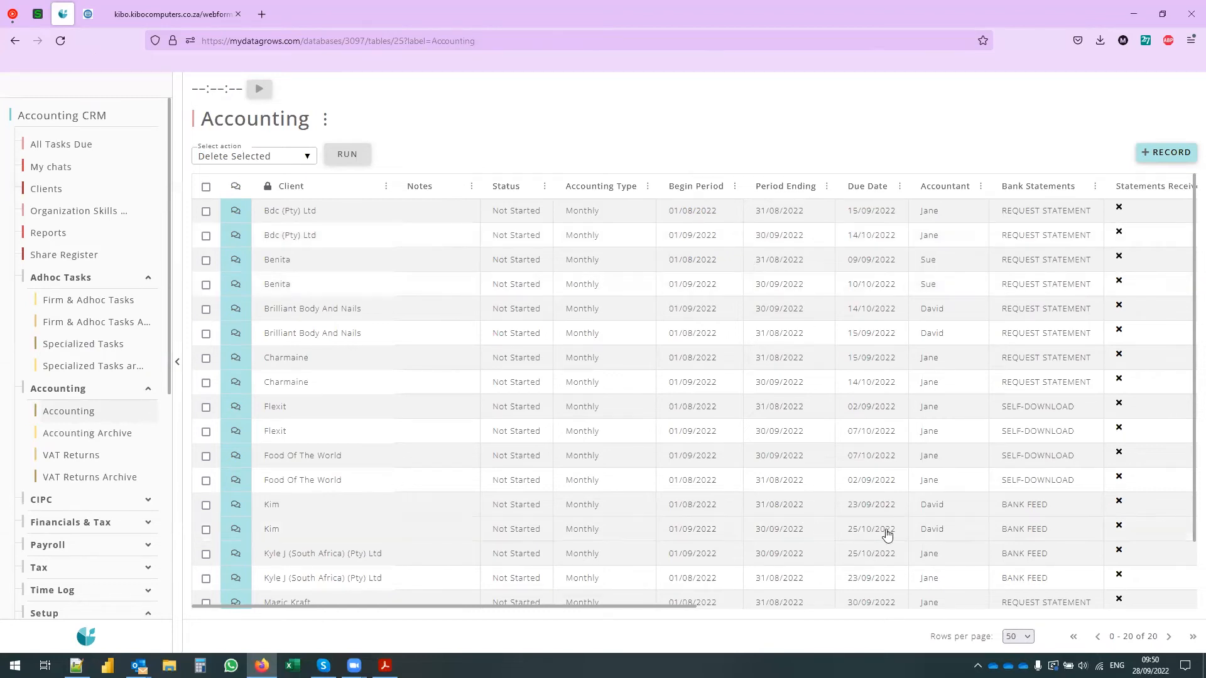
scroll(844, 528, down, 2)
drag(419, 606, 658, 605)
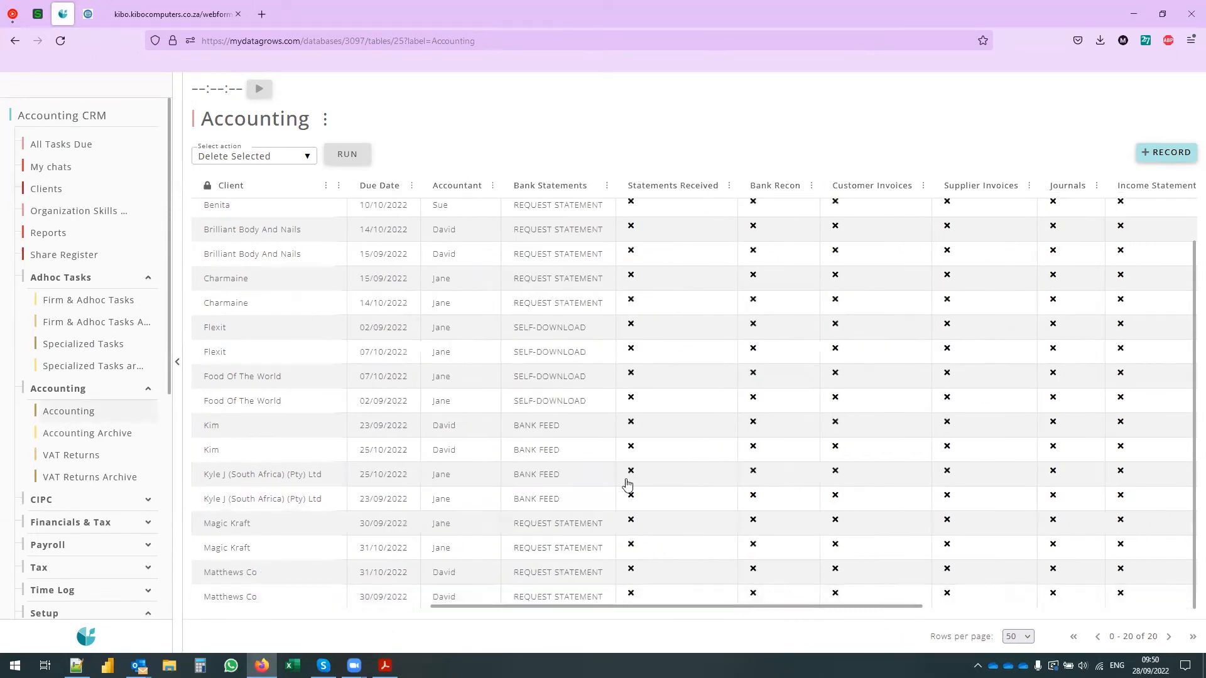
scroll(628, 483, up, 2)
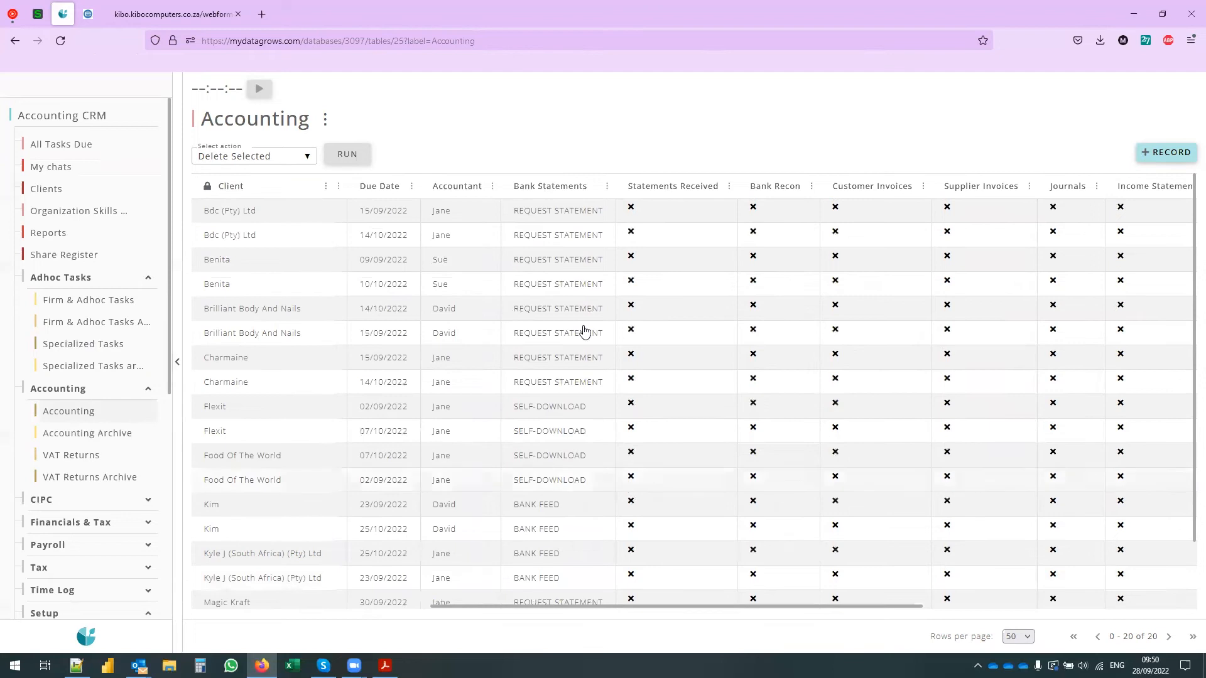
click(630, 211)
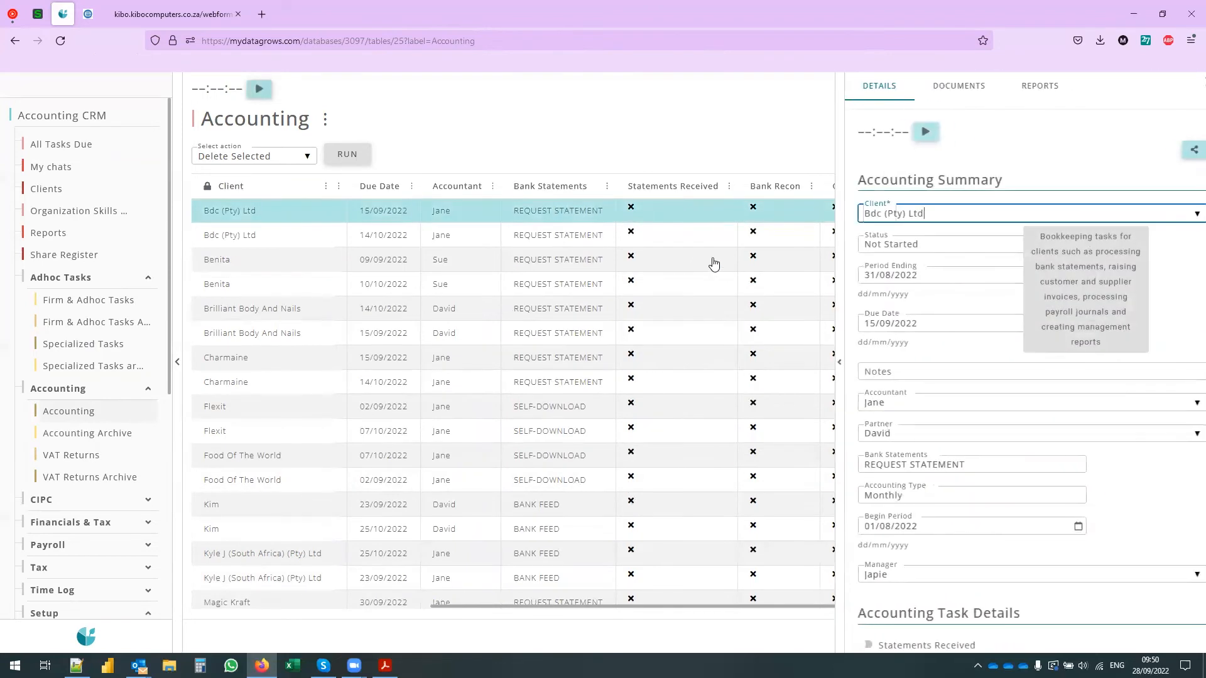
scroll(946, 576, down, 2)
click(853, 519)
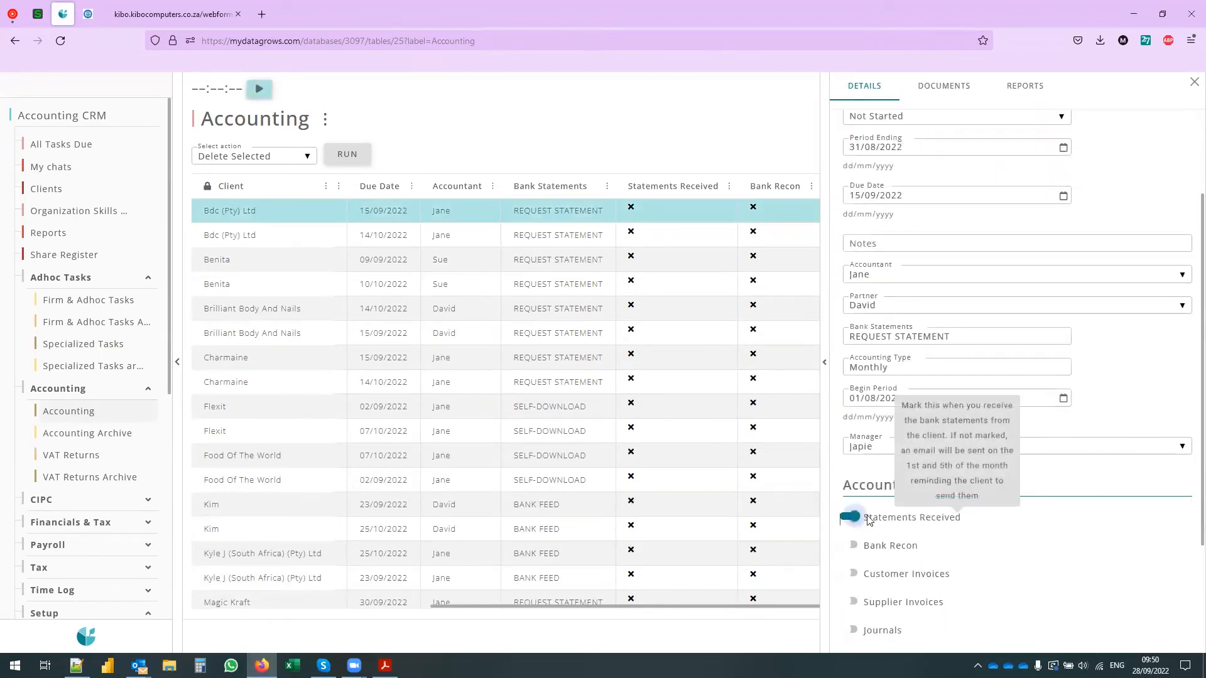
scroll(985, 535, down, 3)
click(854, 616)
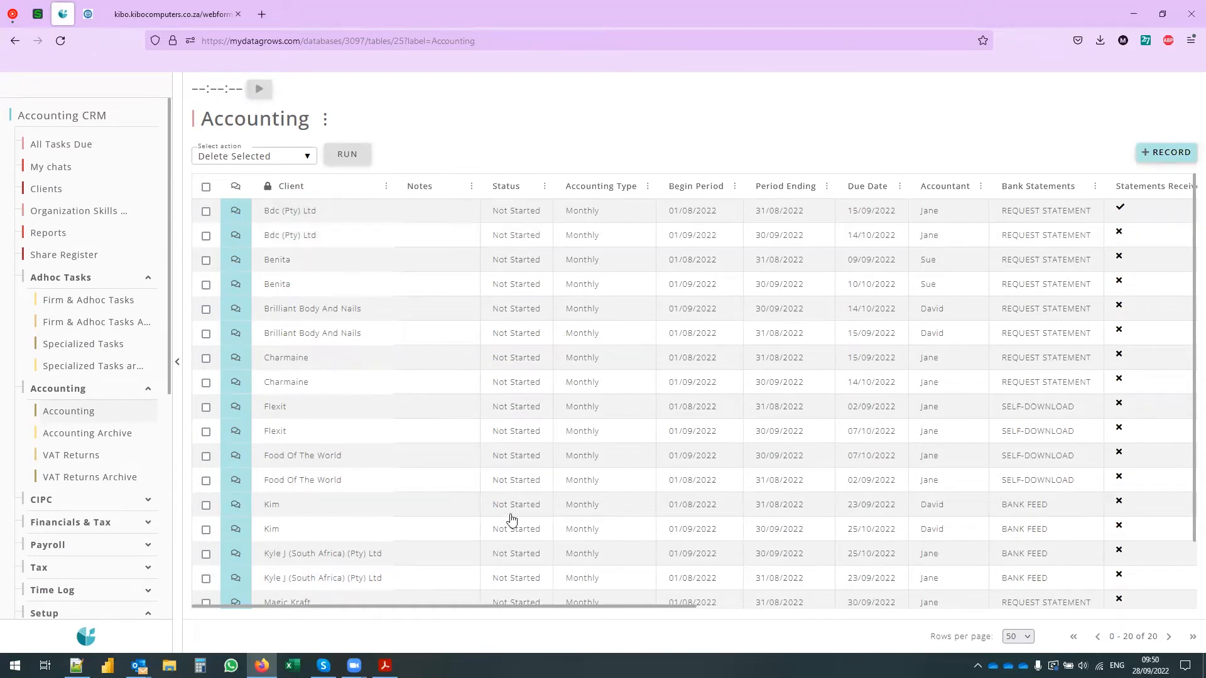
Examine the Accounting table's progress columns from Statements Received across to Management Reports, Partner and Manager
drag(488, 604, 876, 604)
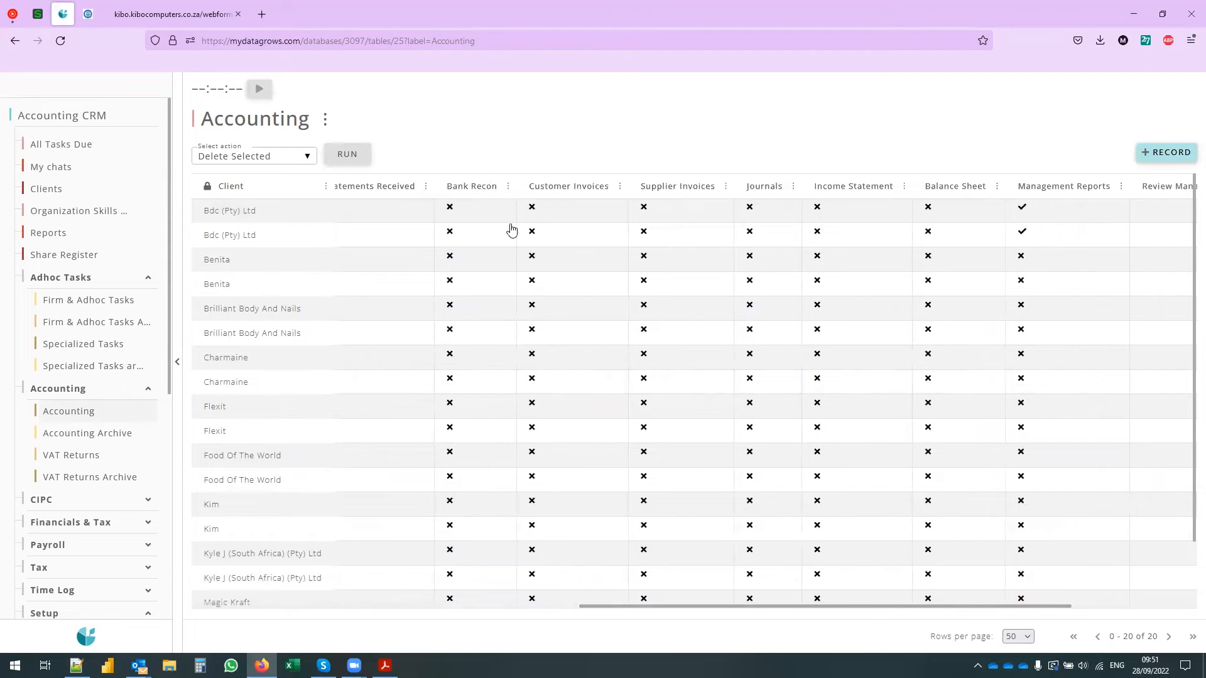
scroll(512, 229, left, 2)
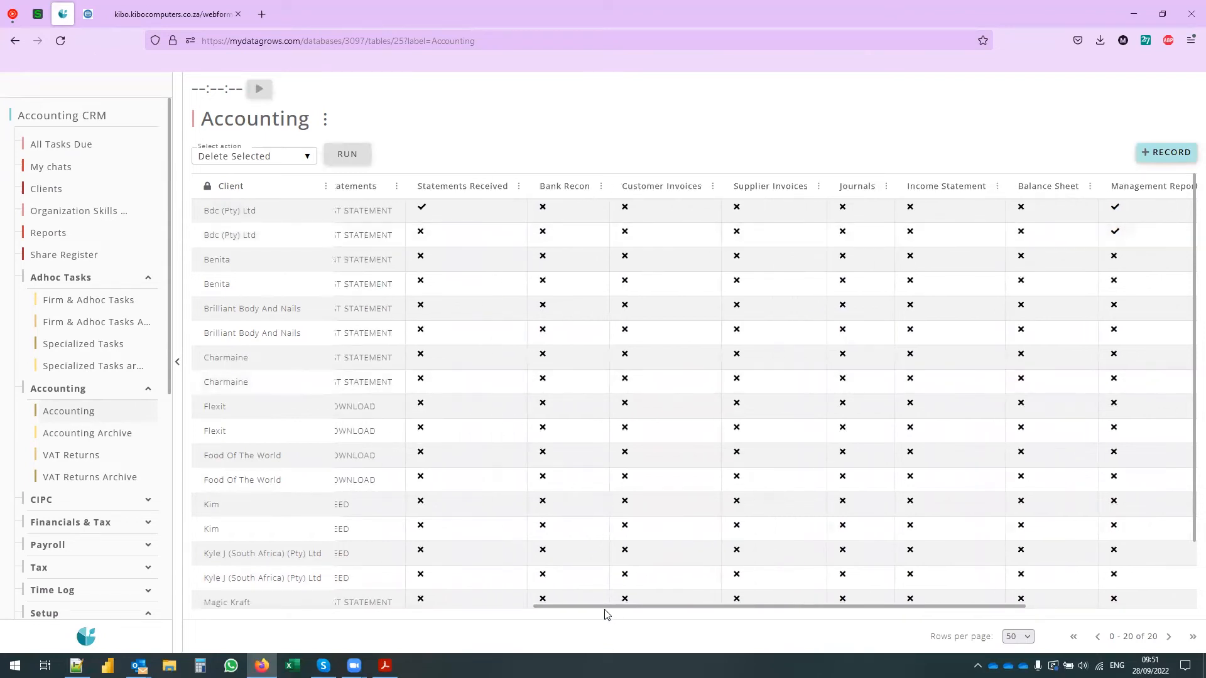
drag(597, 605, 768, 622)
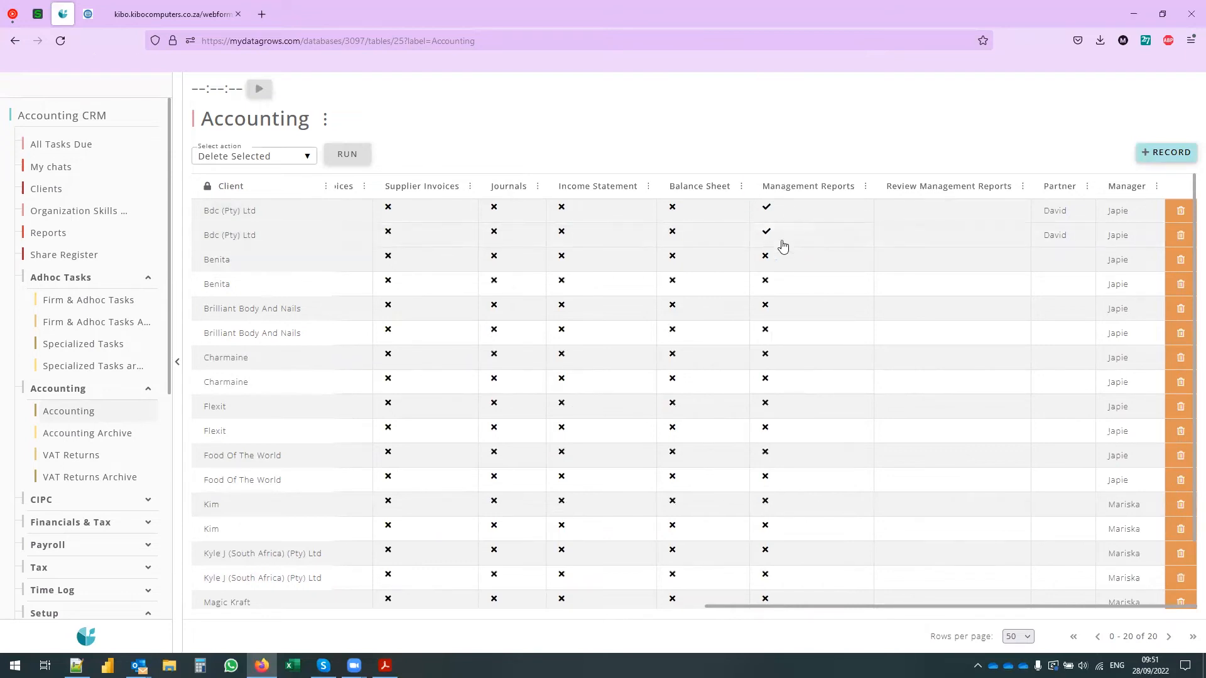
drag(999, 604, 500, 600)
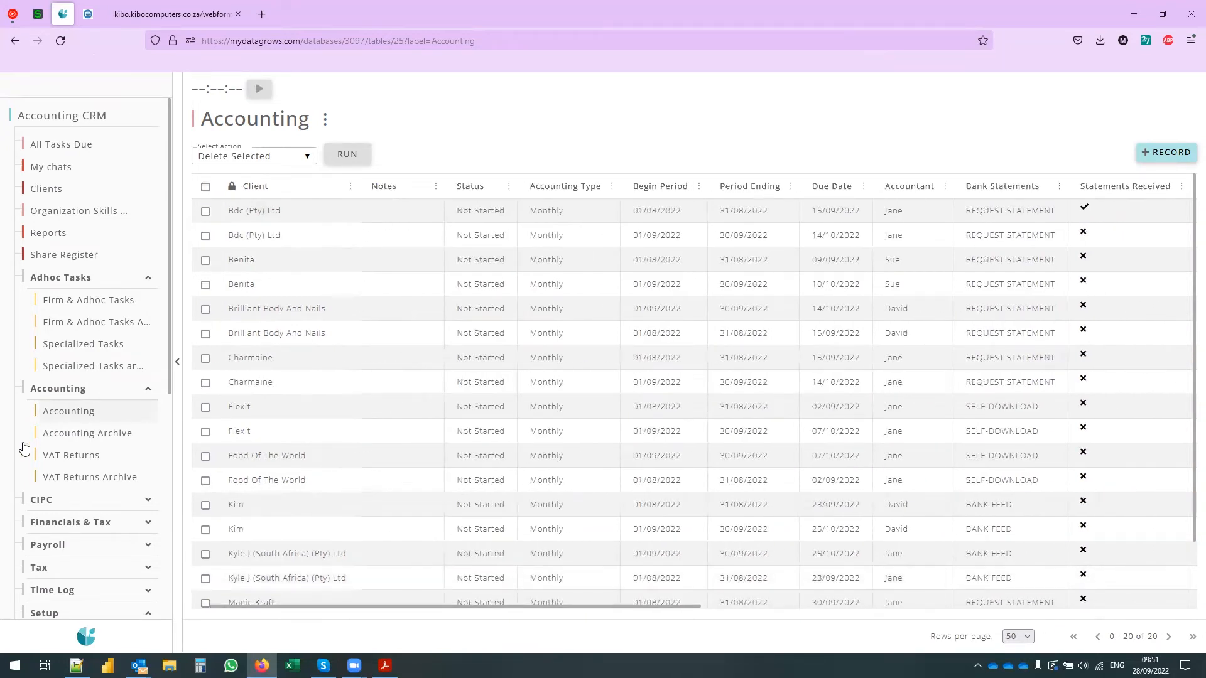
Open the VAT Returns table, close the kibocomputers webform page, and examine the columns of the VAT returns list
click(95, 456)
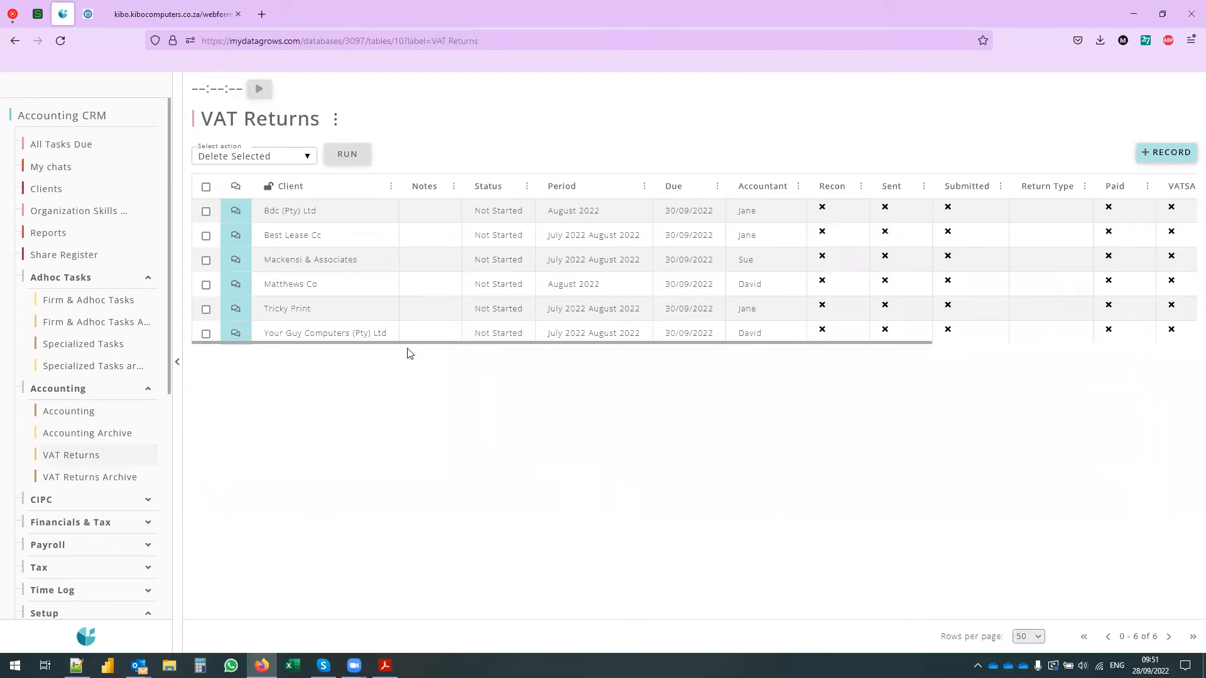
click(159, 17)
click(238, 14)
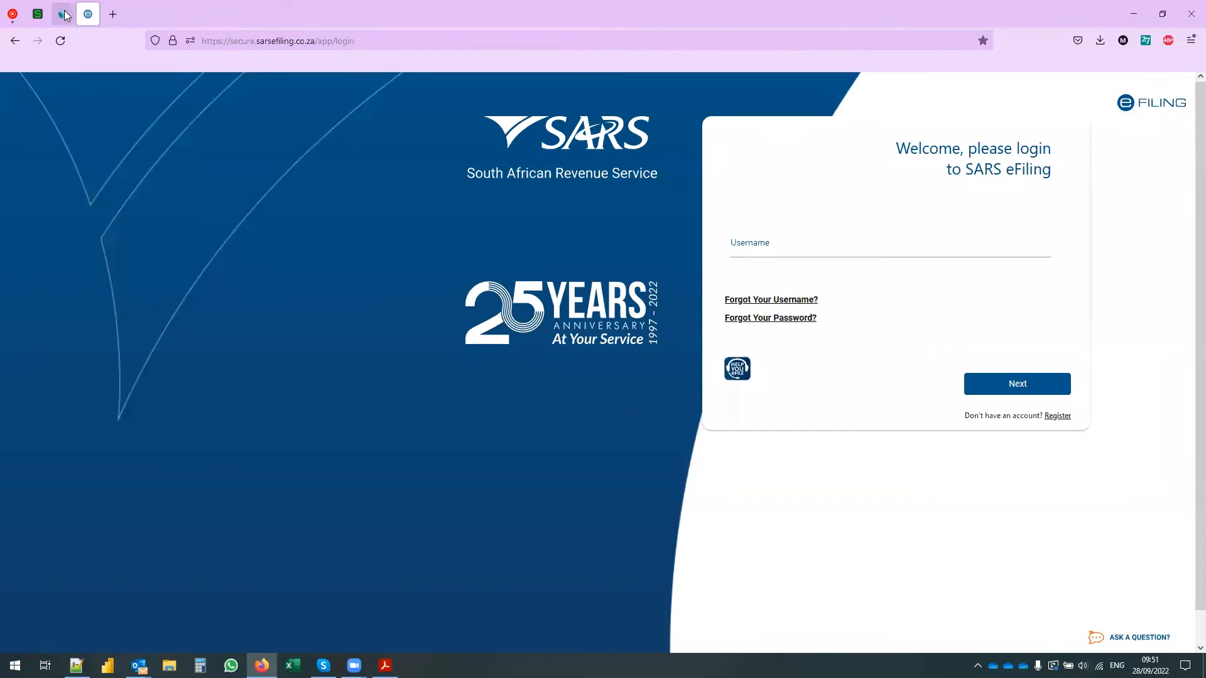
click(62, 13)
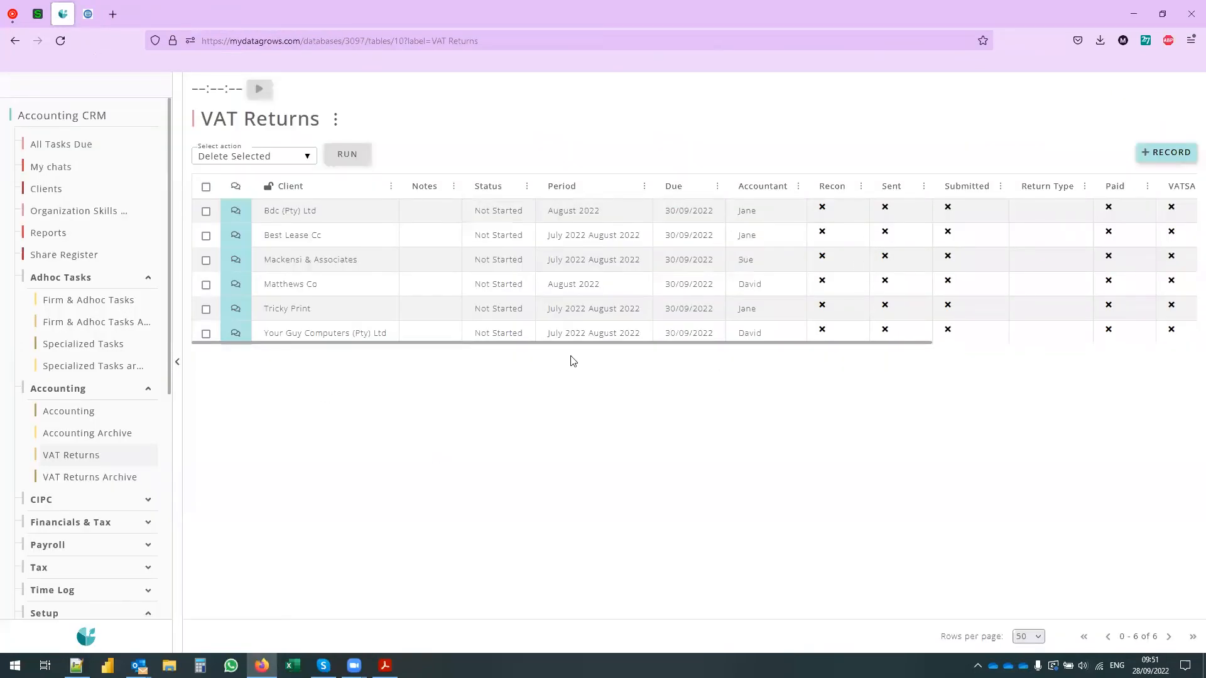
drag(786, 339, 765, 368)
drag(643, 346, 437, 403)
In Setup's Process table, set the Email Vat Returns schedule to "Every working day of the month" and save the record
scroll(91, 471, down, 3)
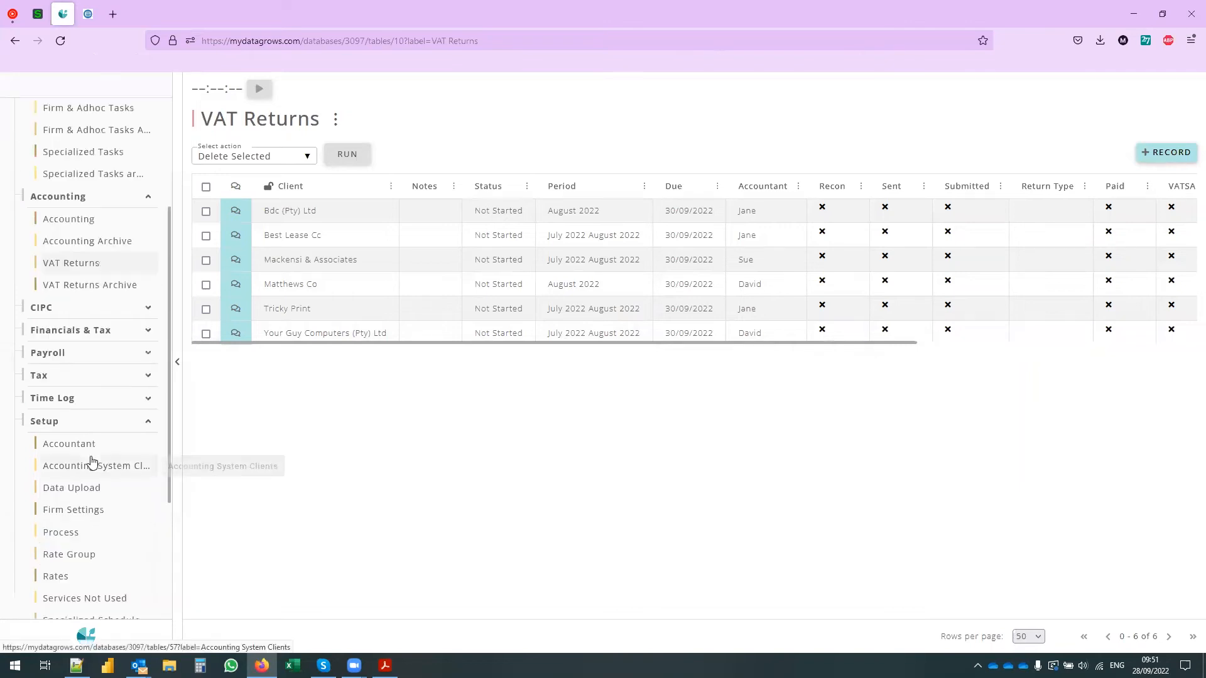
click(55, 531)
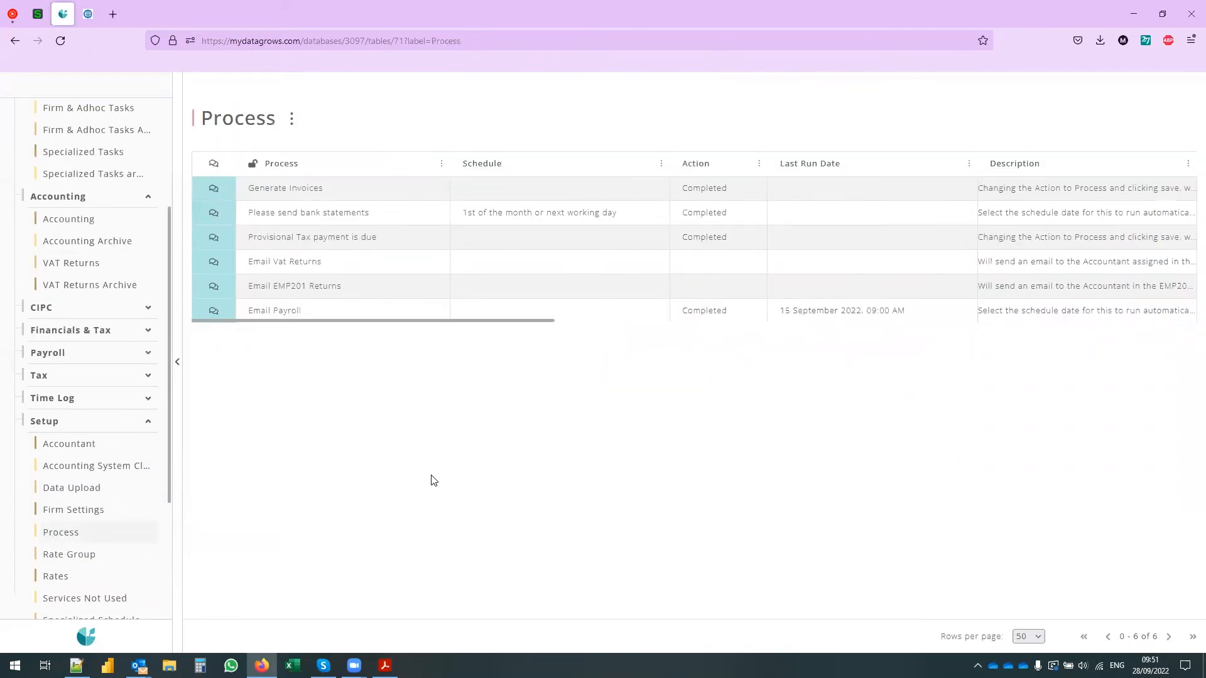
click(264, 269)
click(972, 264)
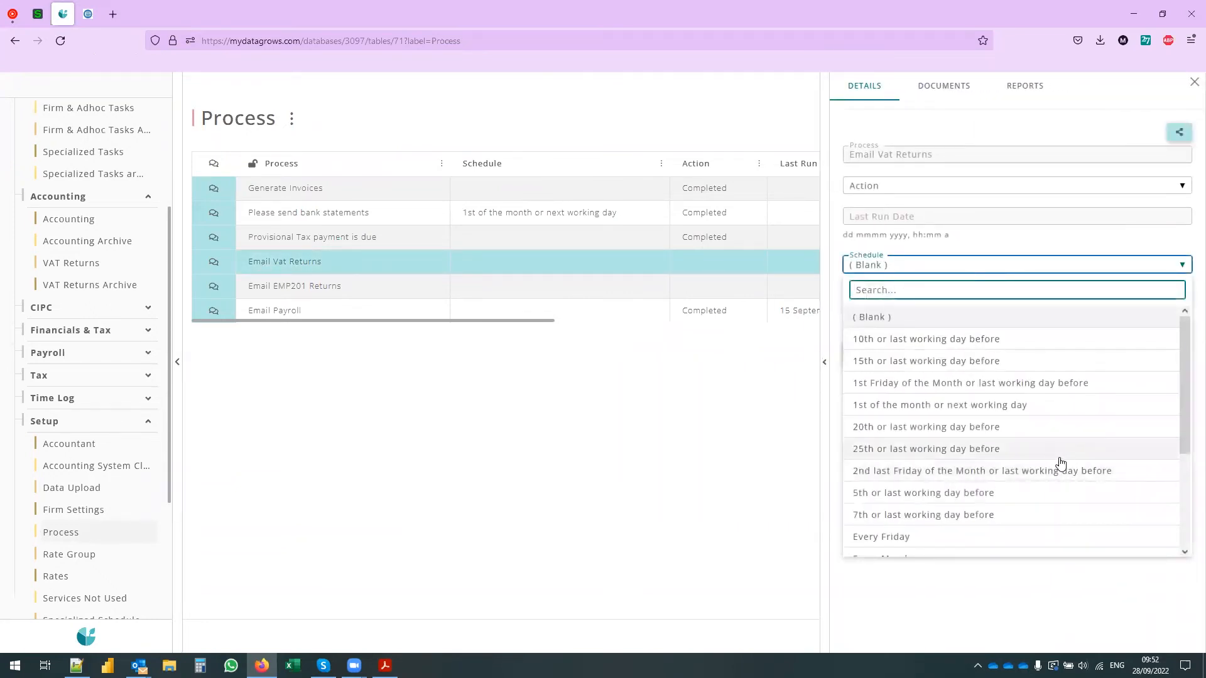
scroll(1063, 465, down, 5)
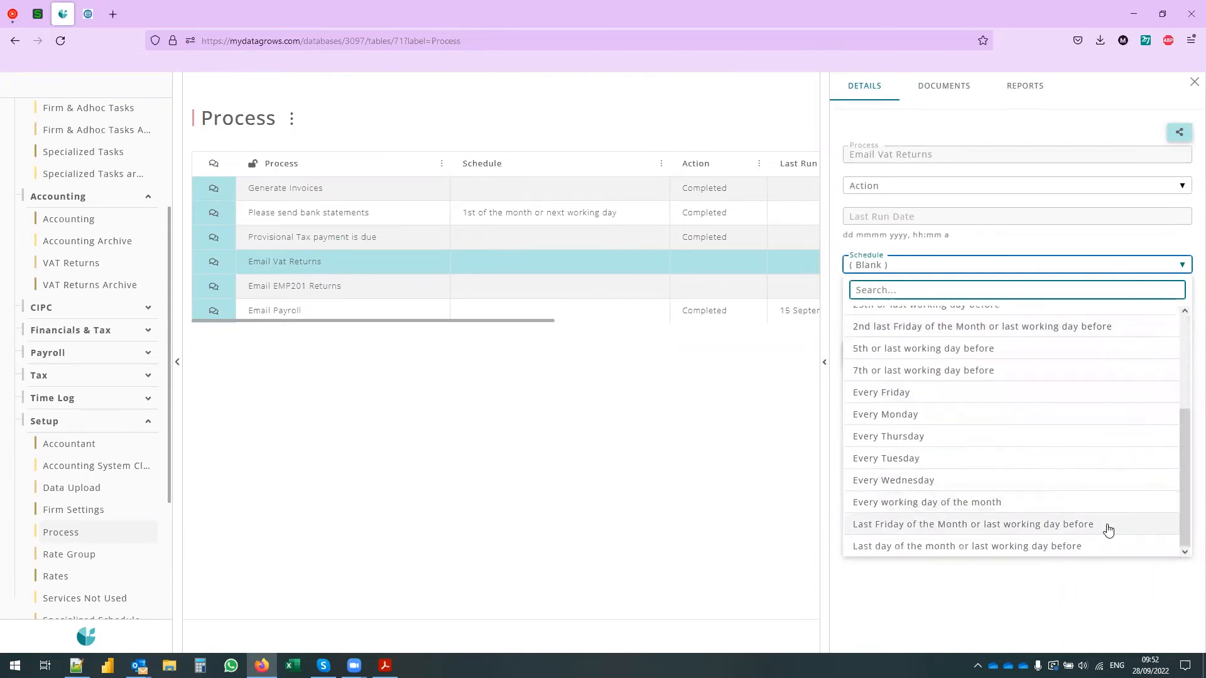
click(996, 503)
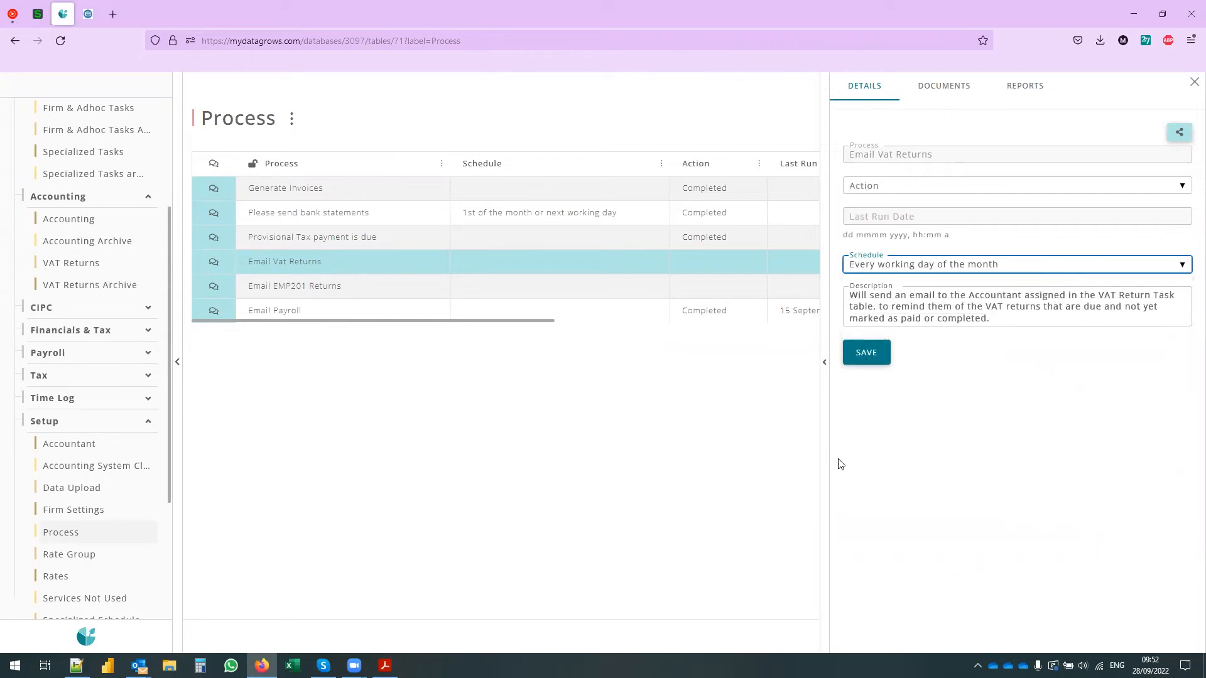
click(867, 355)
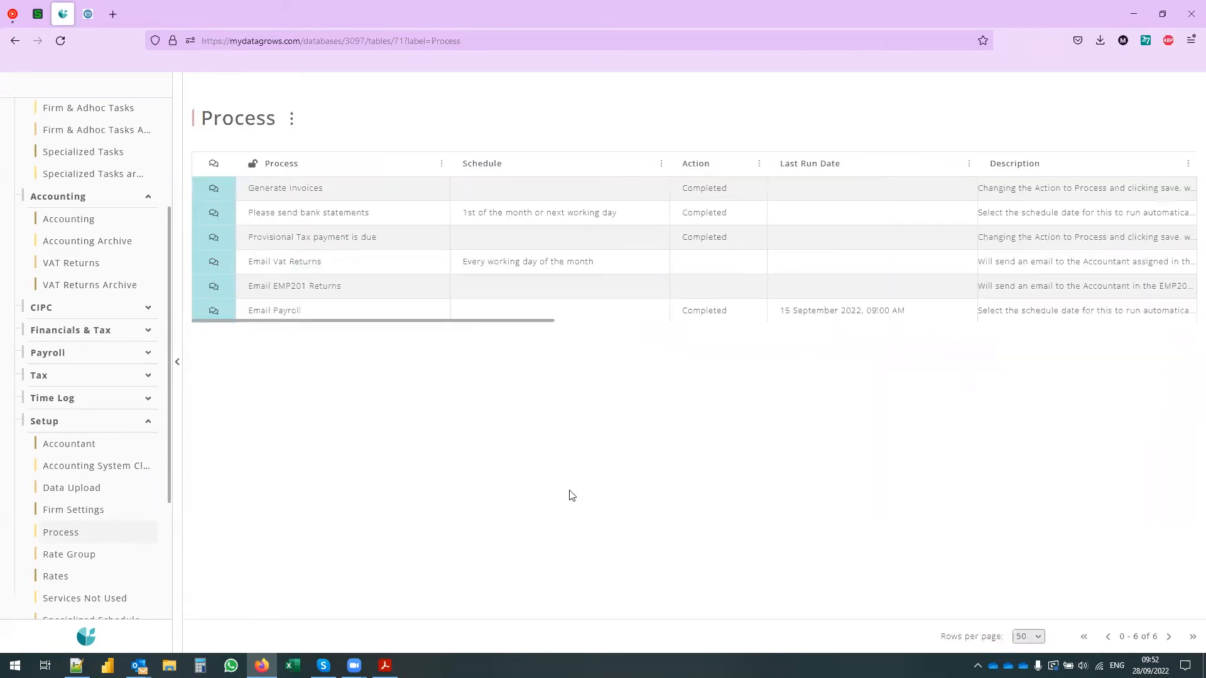
View the VAT Returns table again, and examine the CIPC Annual Returns columns across to Manager and Partner
click(74, 263)
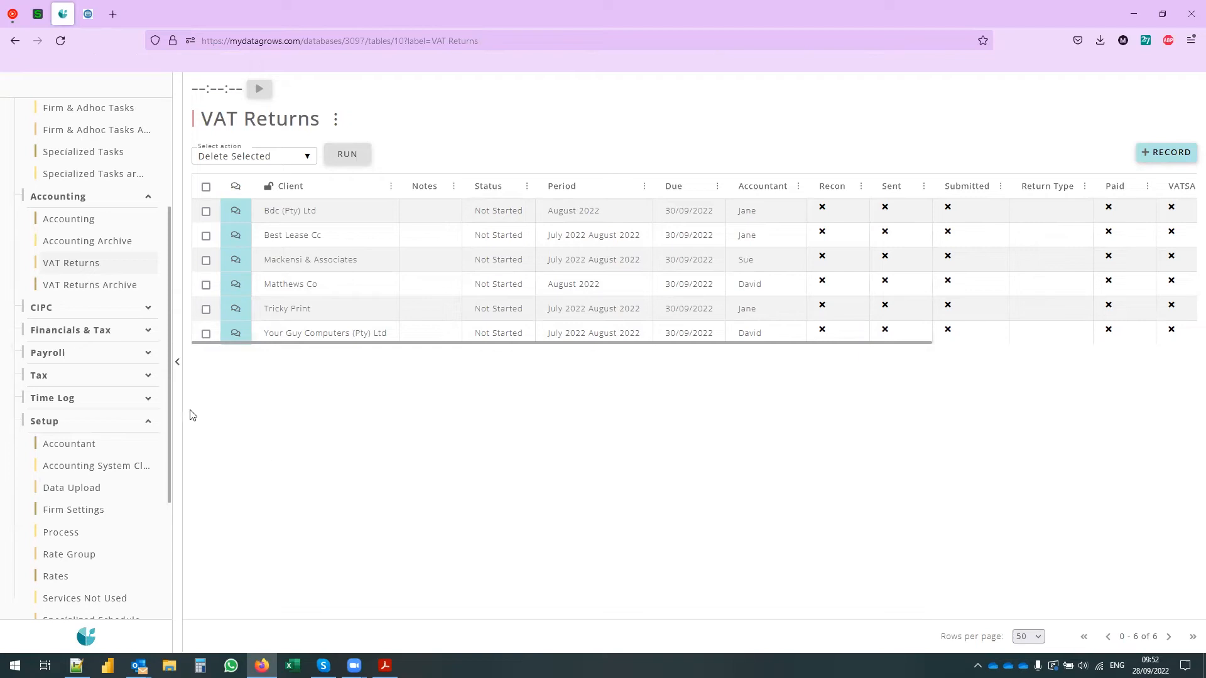
click(94, 309)
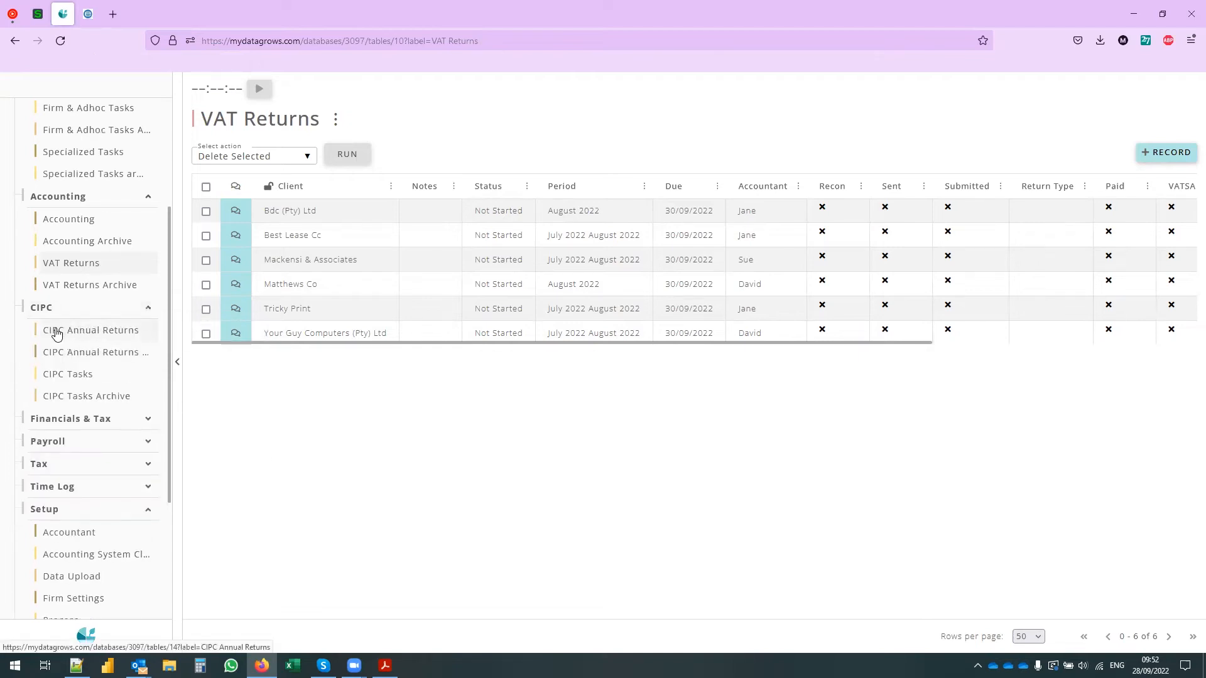
click(63, 331)
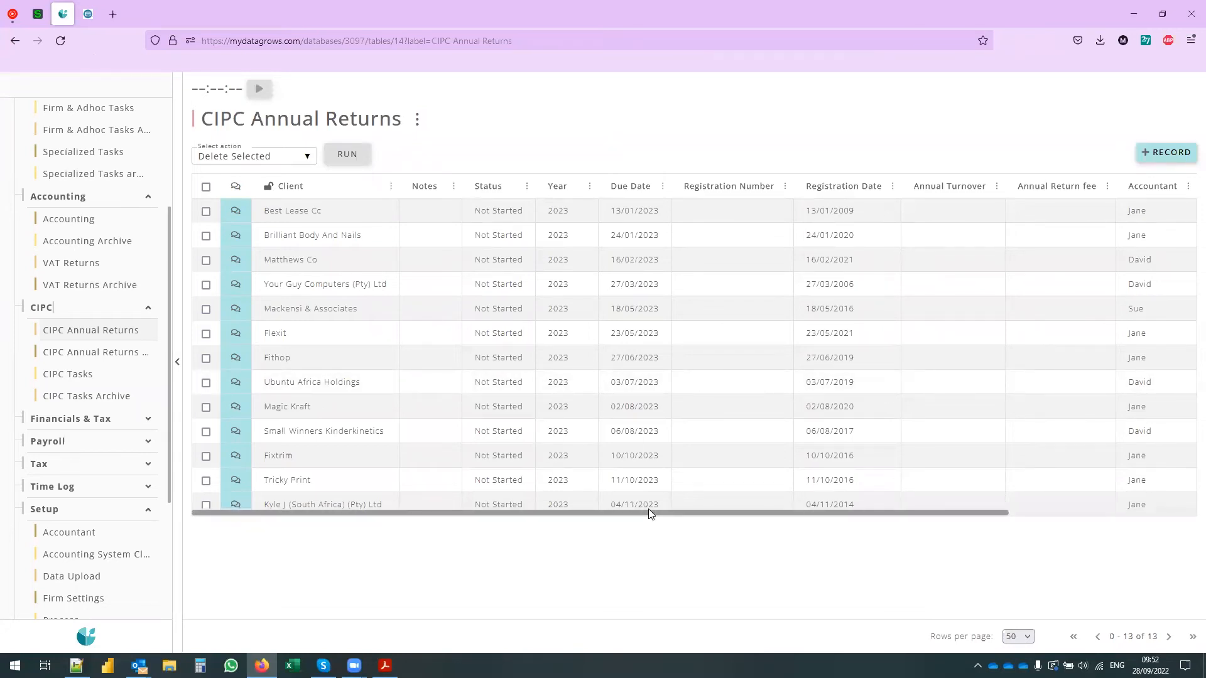
drag(656, 512, 866, 527)
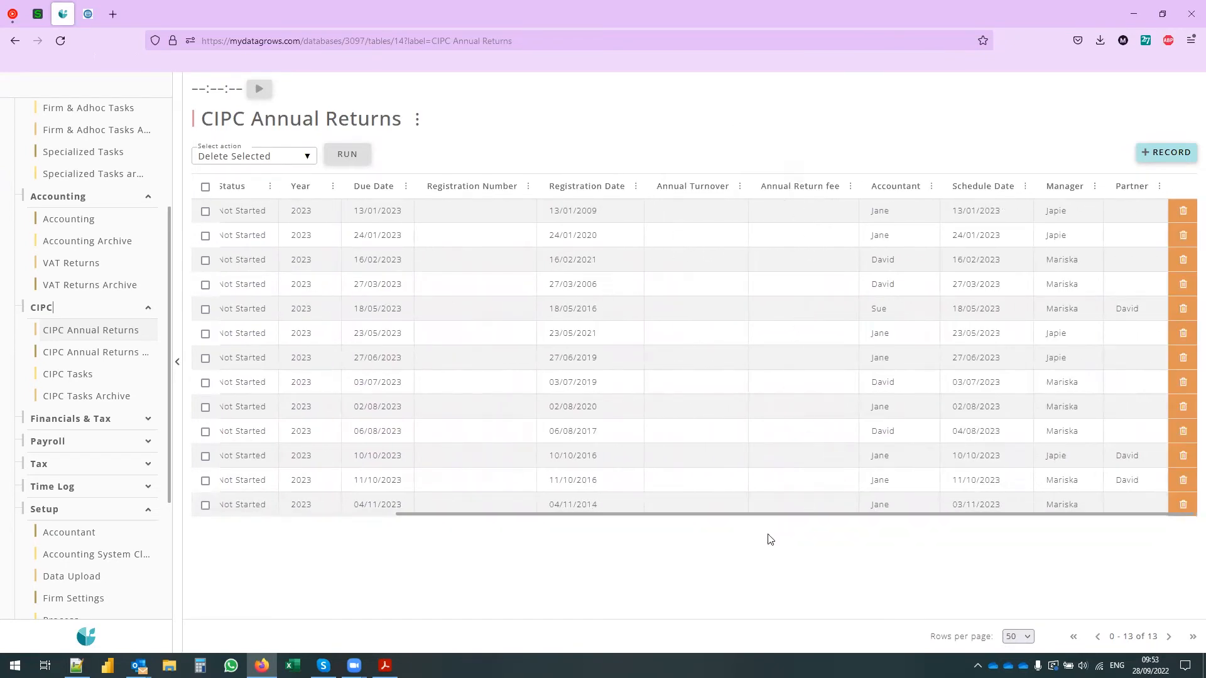
drag(743, 517, 450, 503)
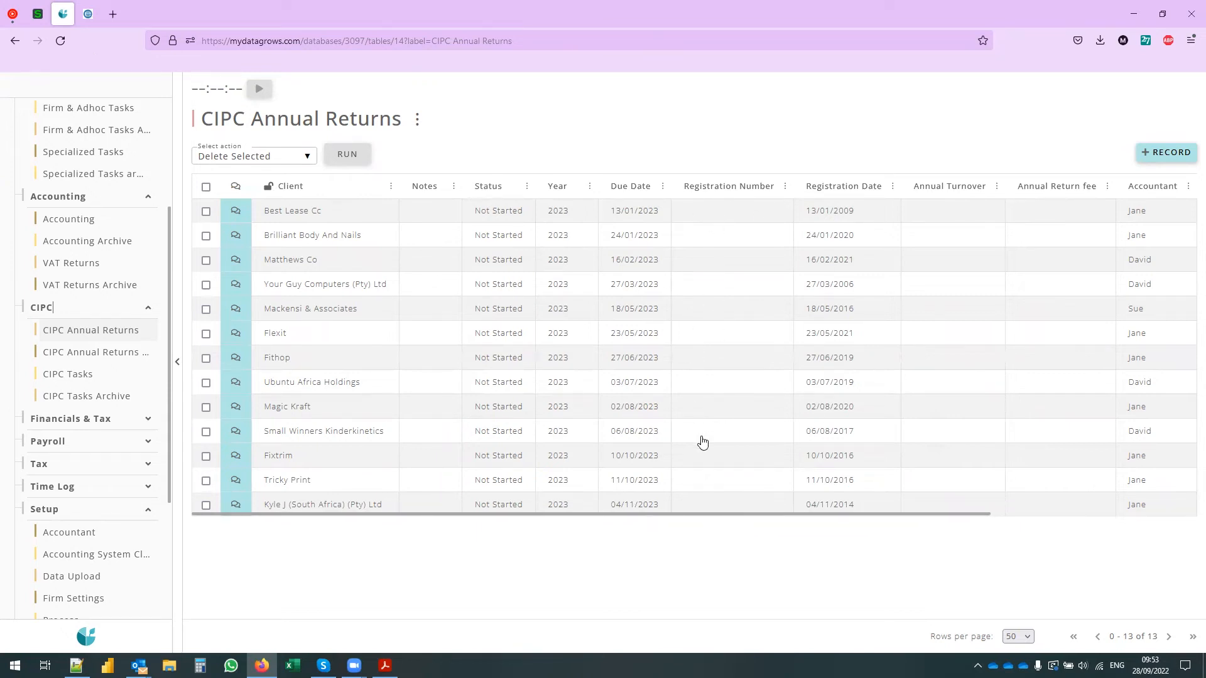
Start a CIPC Tasks record for "Director Detail Change/Resign/Appoint" with client Bdc (Pty) Ltd and status In Progress
click(64, 376)
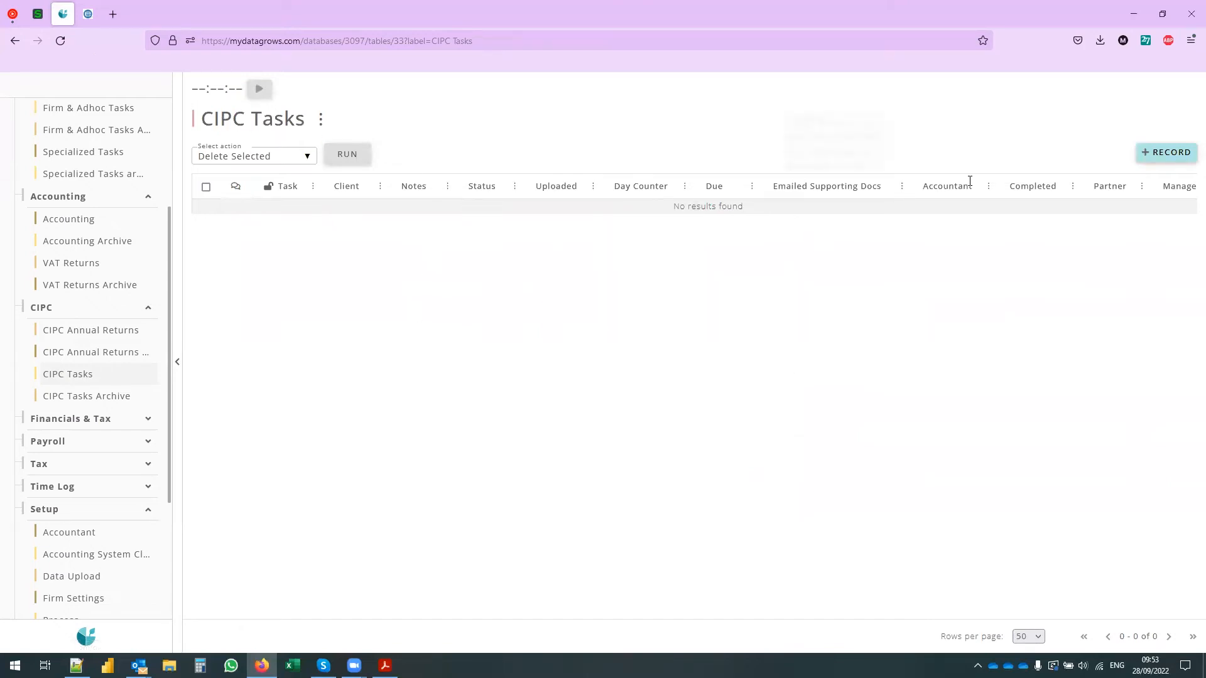
click(1163, 153)
click(874, 175)
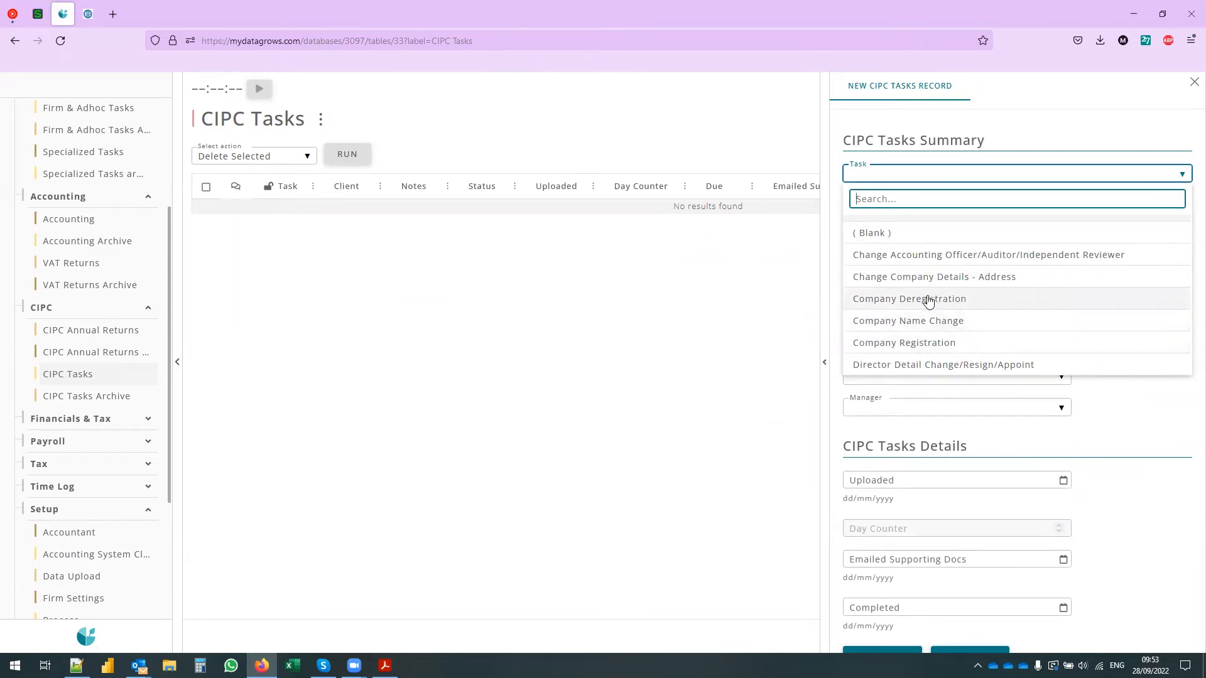
click(914, 364)
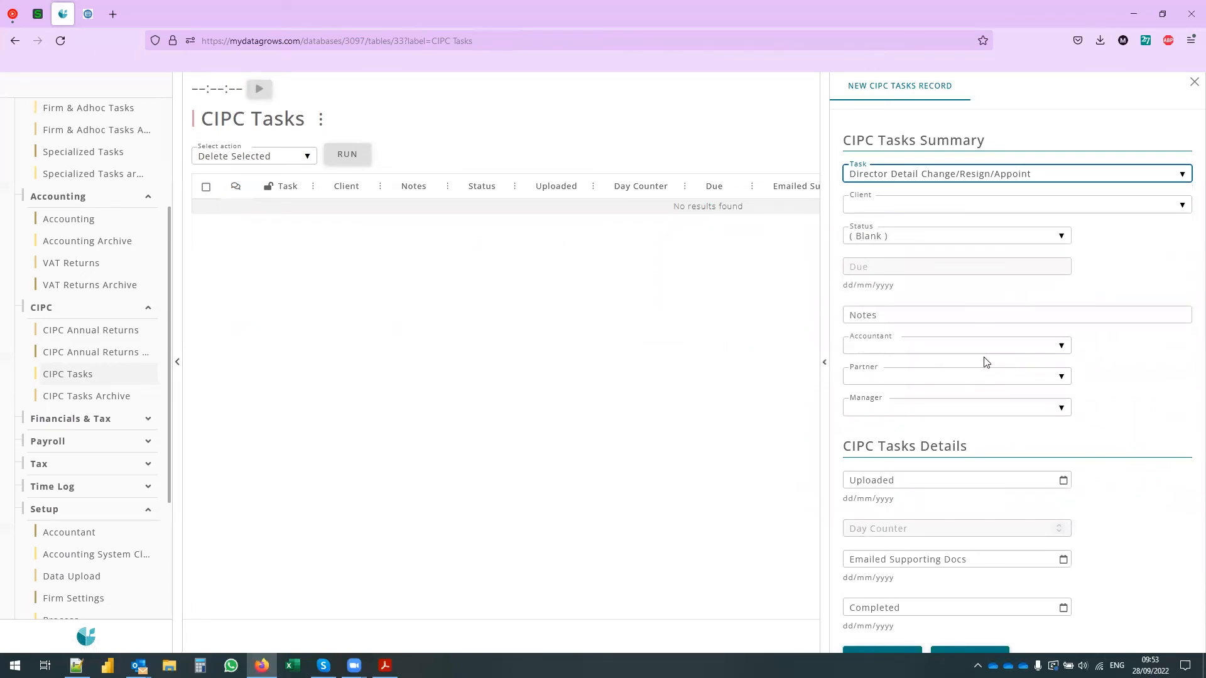
click(1138, 211)
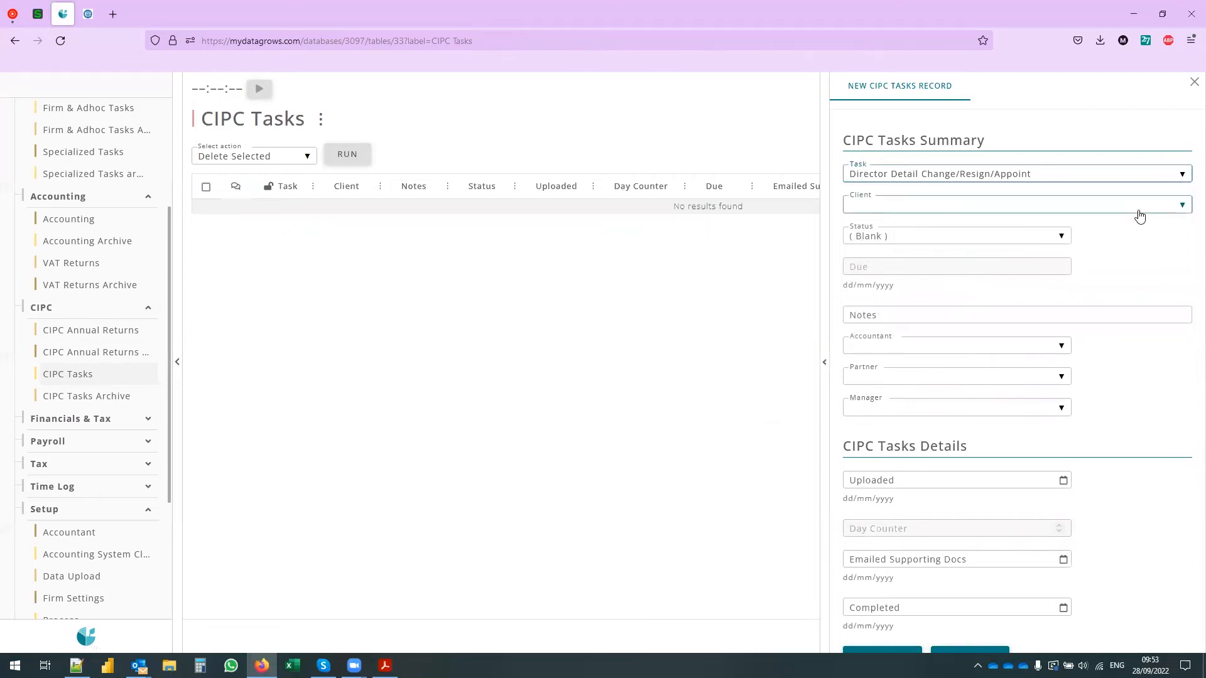
click(913, 308)
click(908, 243)
click(966, 335)
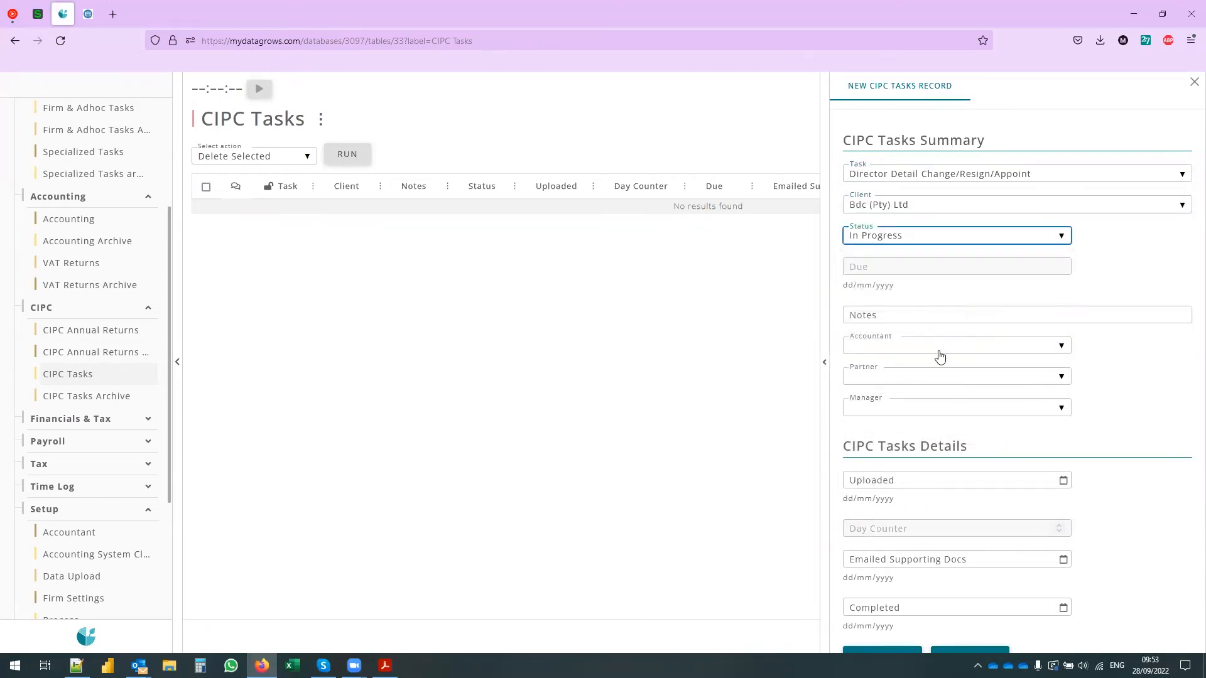
Assign an accountant, a partner and a manager to the new CIPC task and save it, keeping the record open for editing
click(931, 352)
click(920, 498)
click(931, 380)
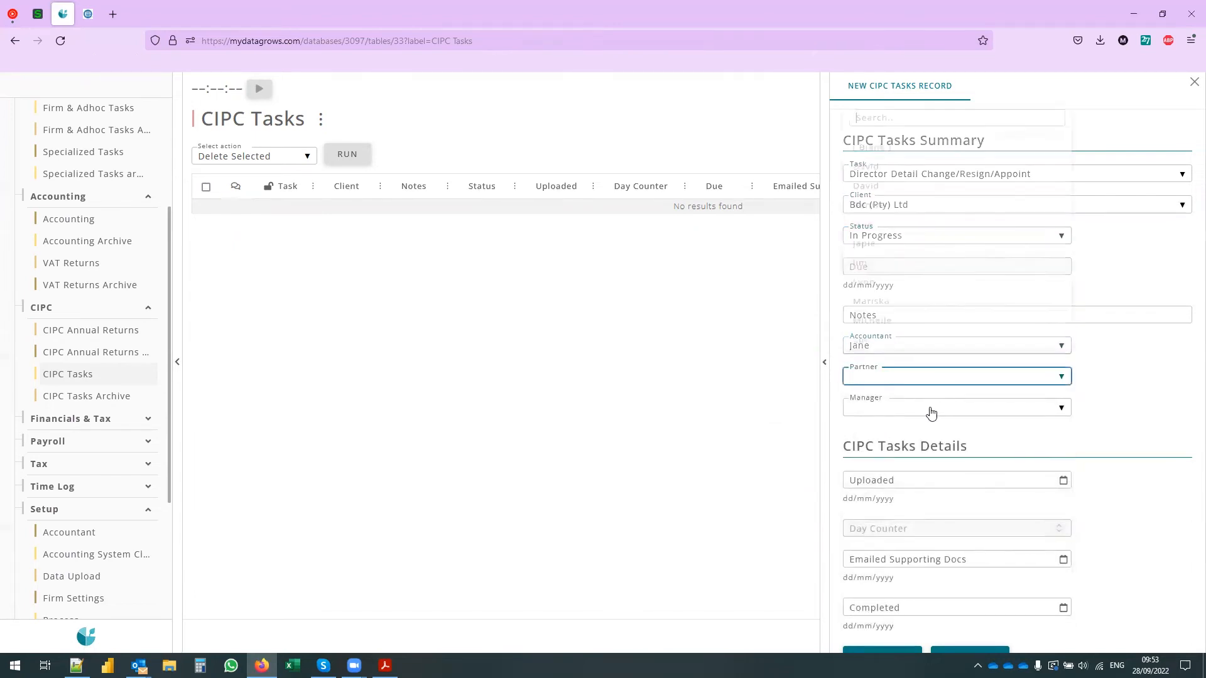
click(877, 334)
click(902, 409)
click(905, 389)
scroll(1134, 427, down, 1)
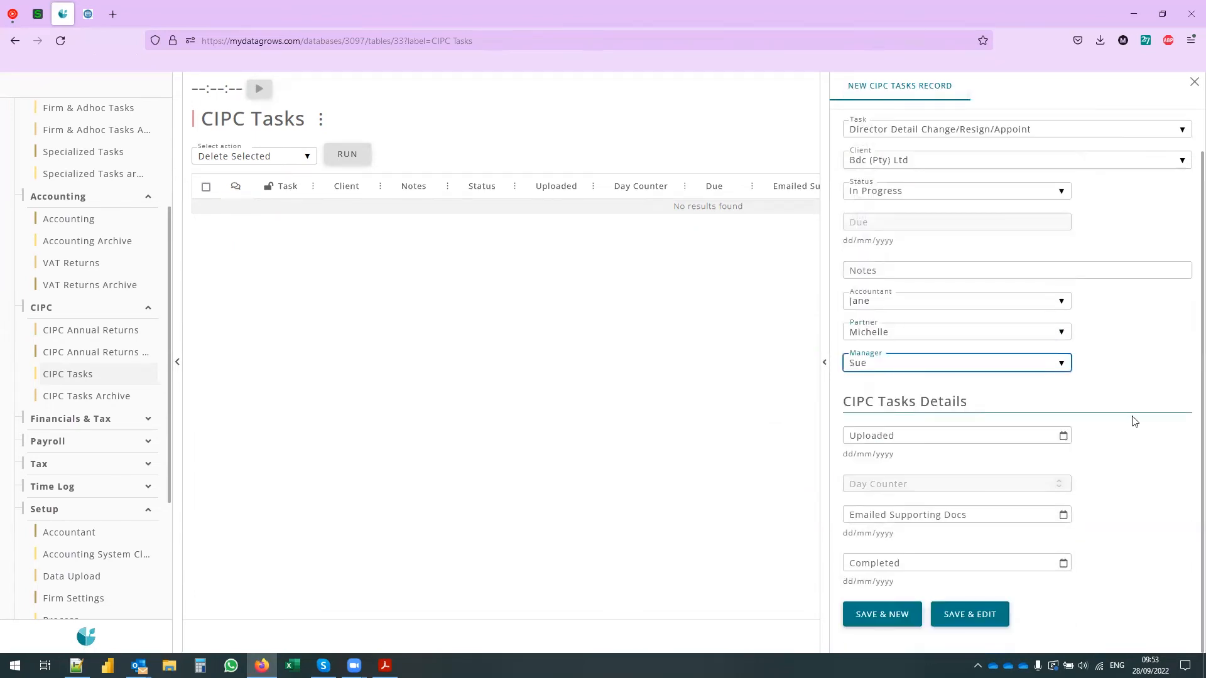
click(978, 622)
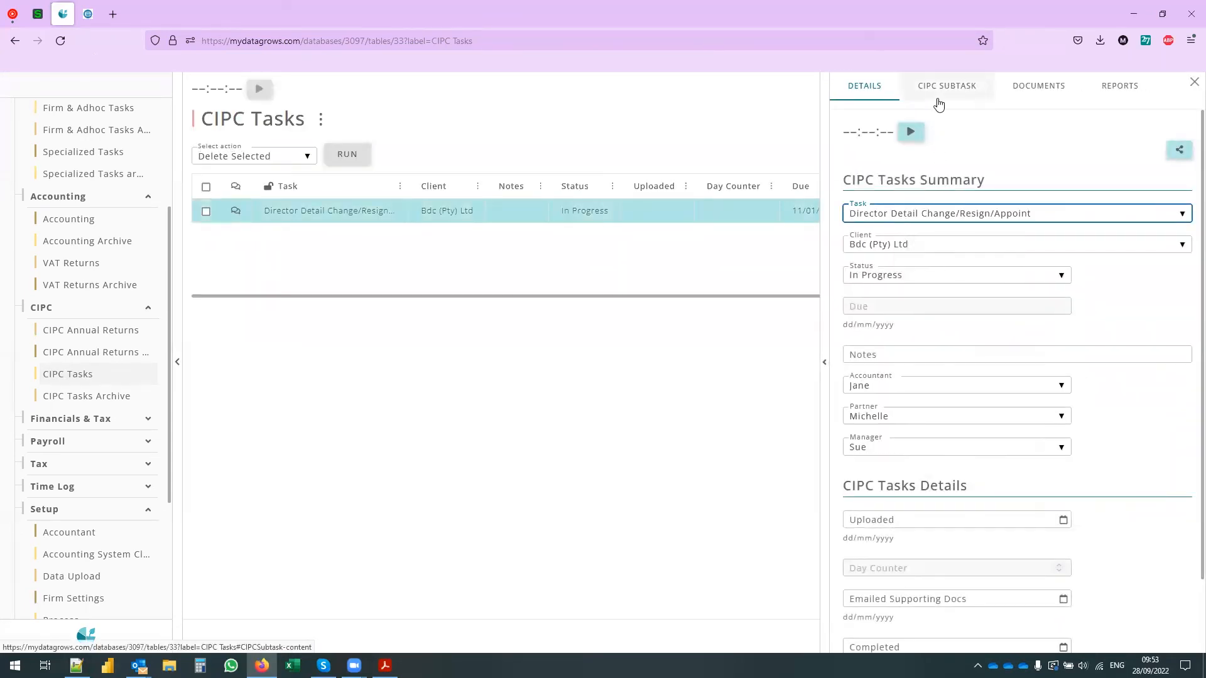
Display the director change task's CIPC subtasks and expand the record pane to show all their columns
click(943, 88)
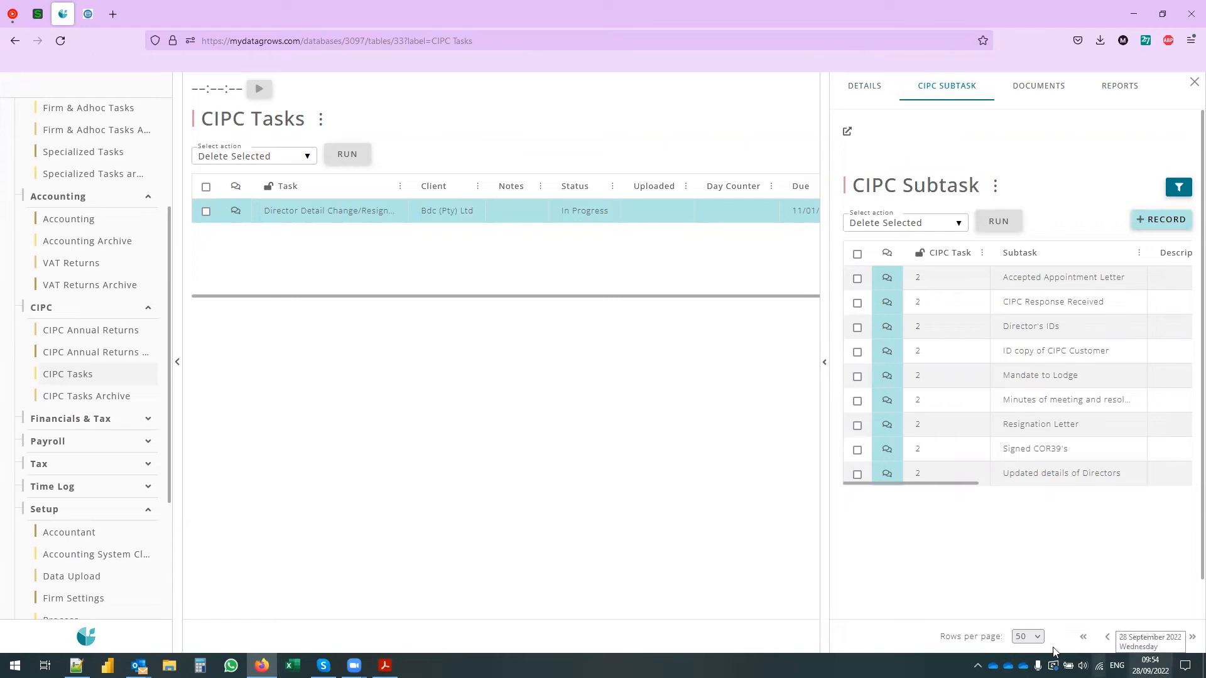
click(826, 221)
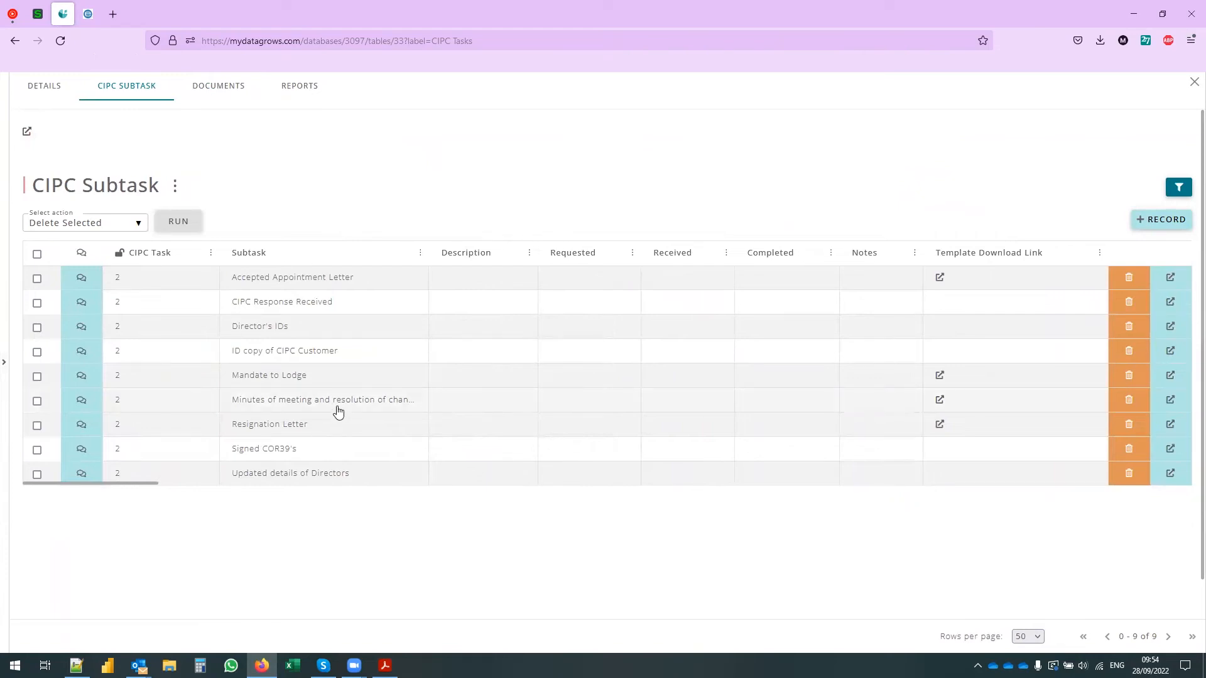
click(211, 253)
click(151, 228)
click(62, 95)
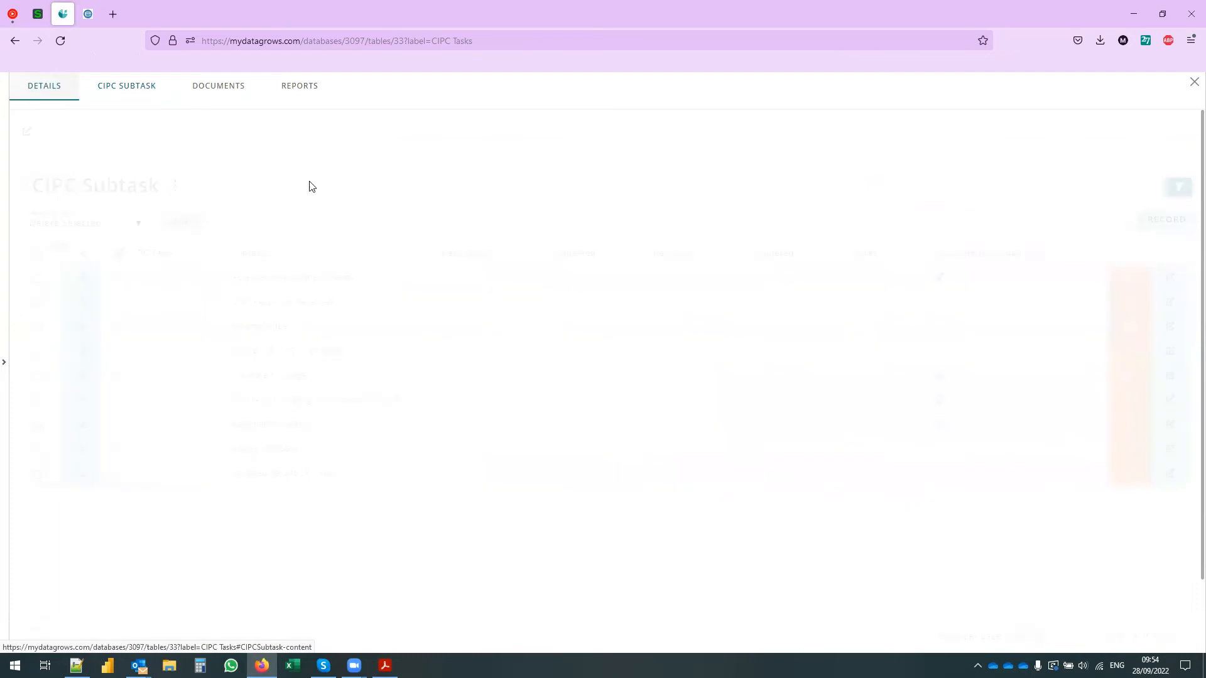
click(113, 99)
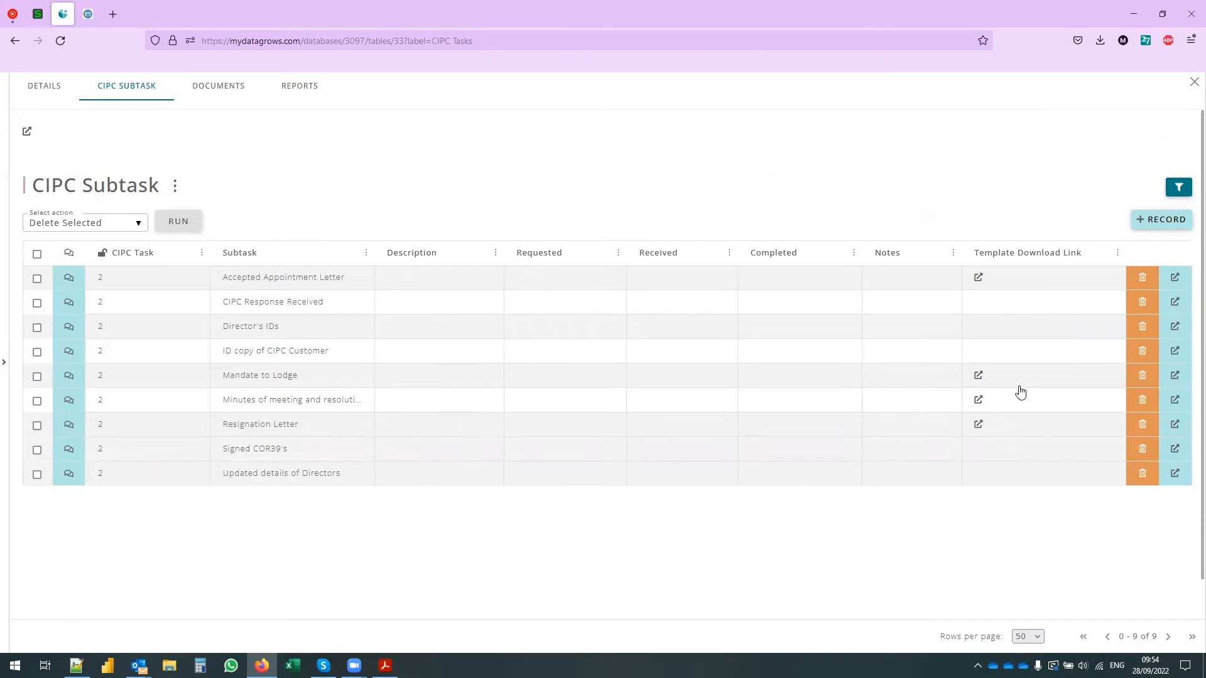
Download and view the template documents for the Accepted Appointment Letter and Mandate to Lodge subtasks, returning to the CIPC subtask list
click(978, 279)
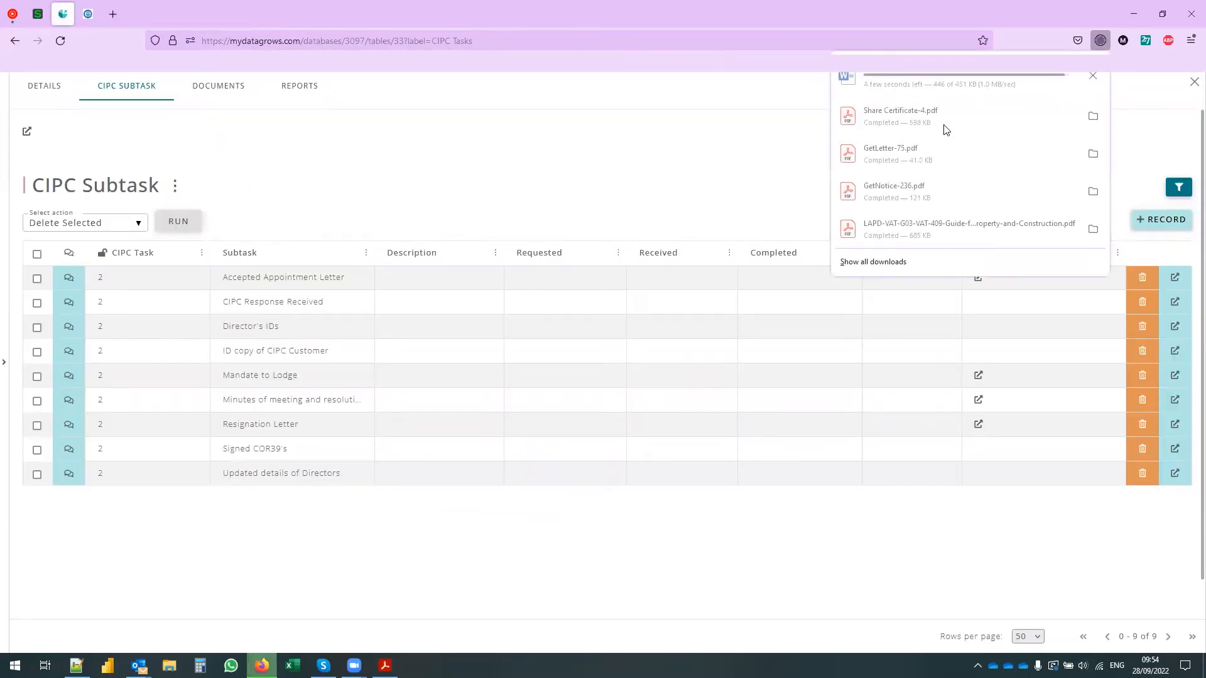
click(978, 77)
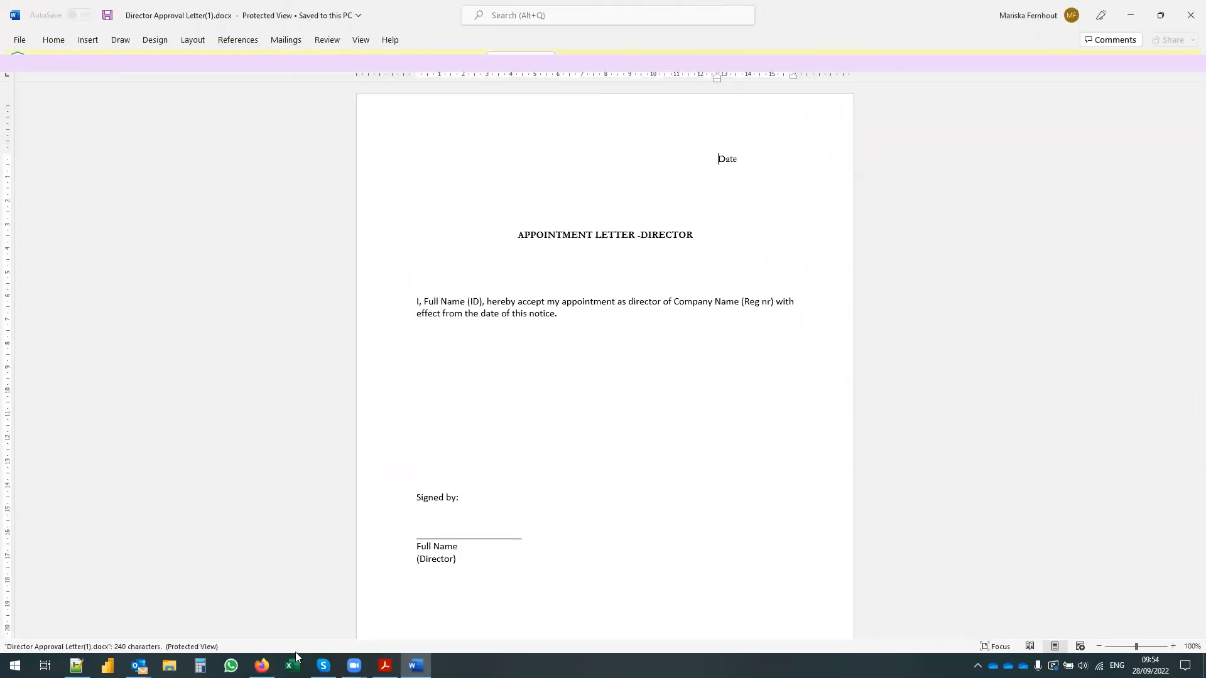
click(262, 666)
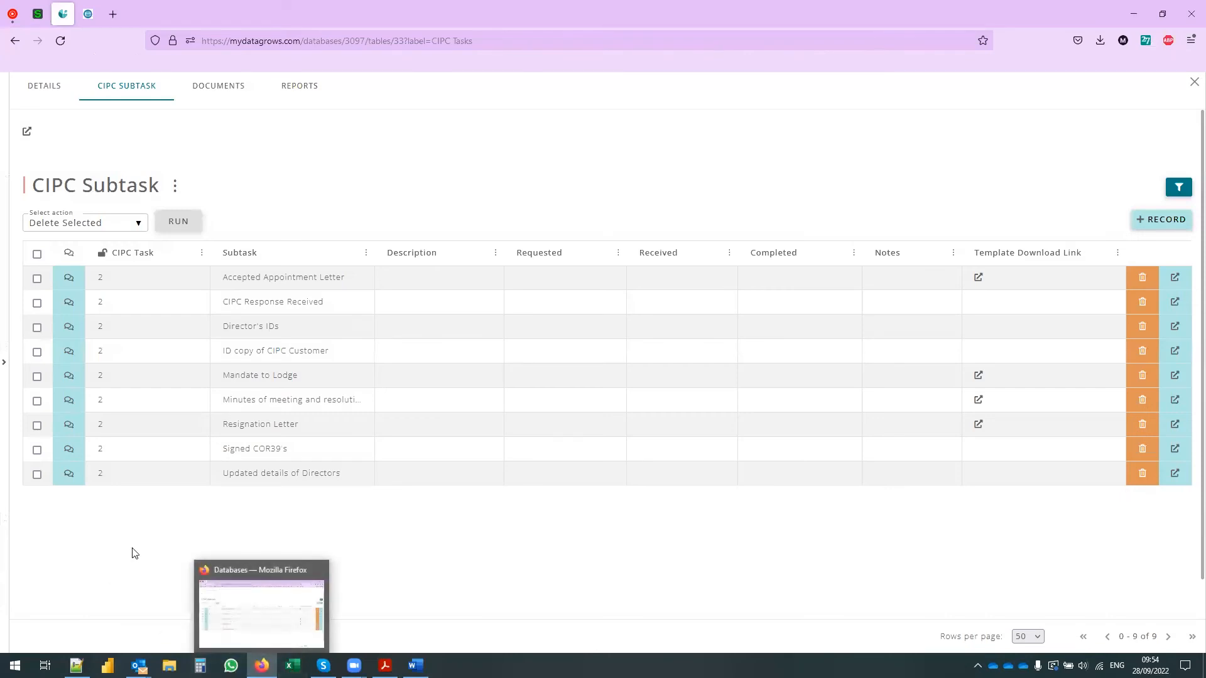
click(978, 377)
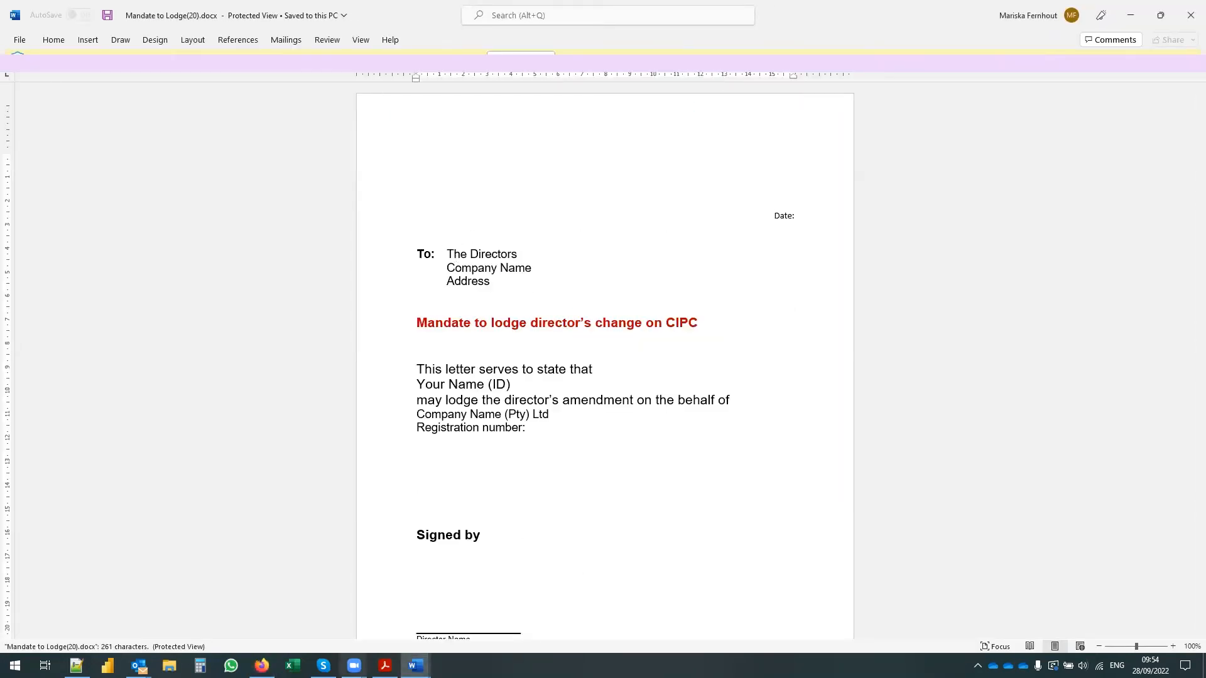
click(261, 665)
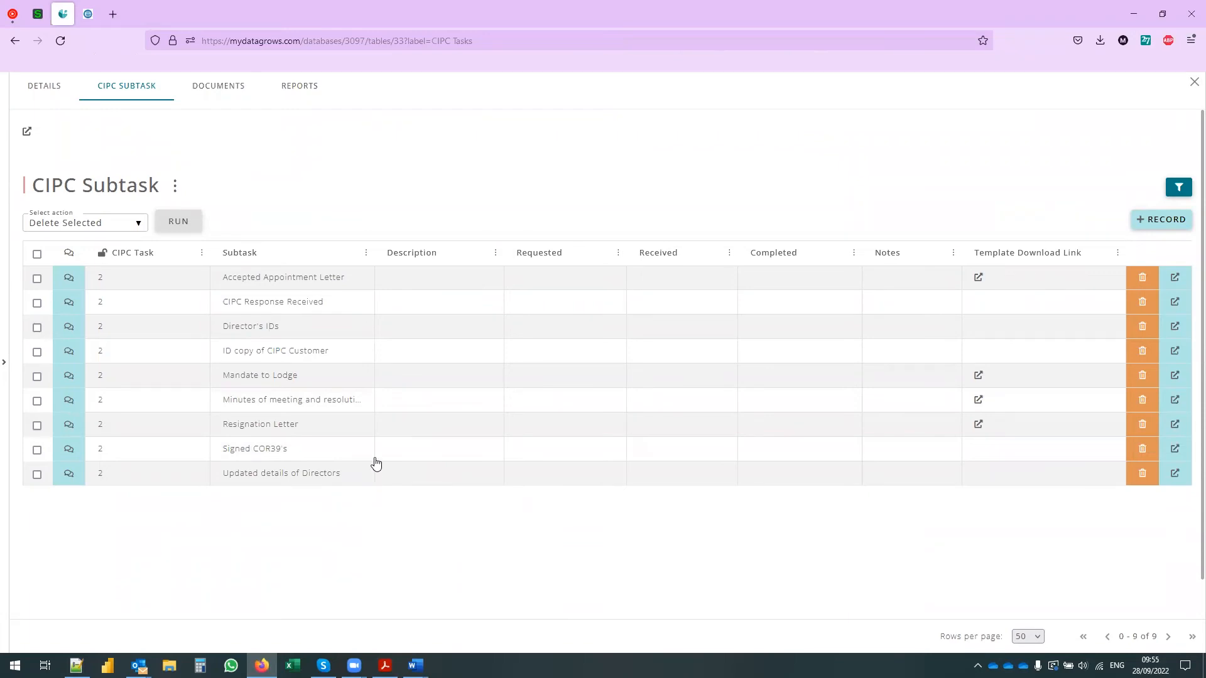
Set the director change task's Uploaded date to 28/09/2022 in its details, and save and close the record
click(56, 80)
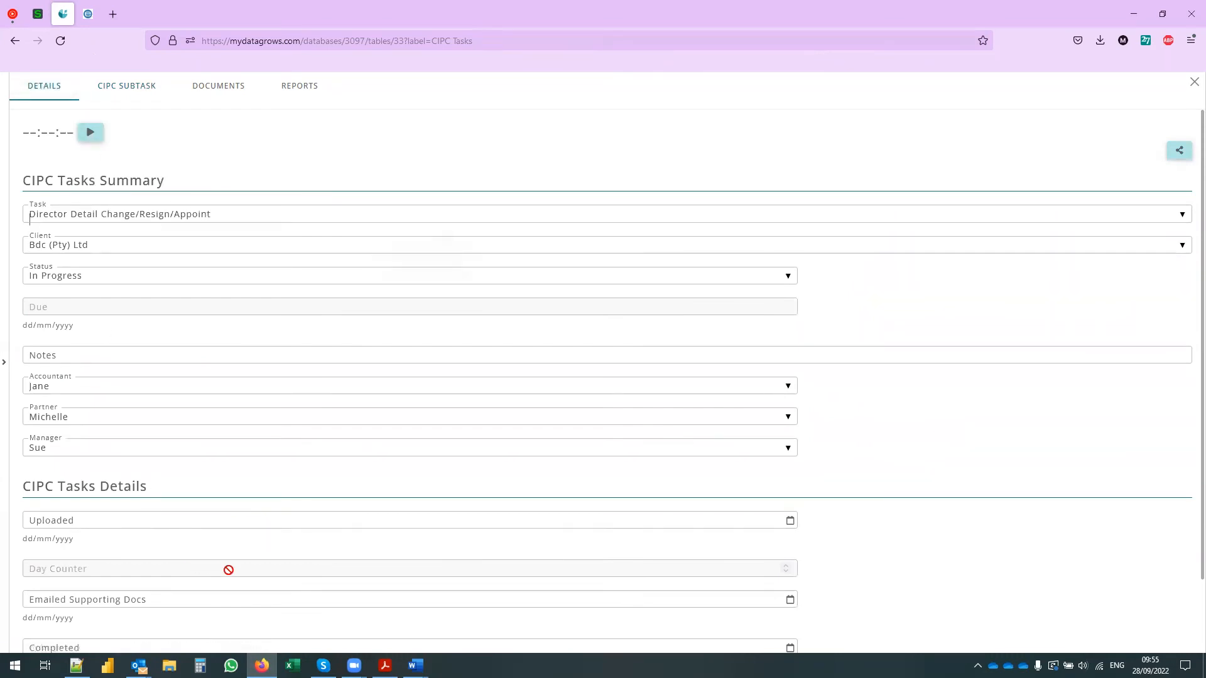
mouse_move(119, 533)
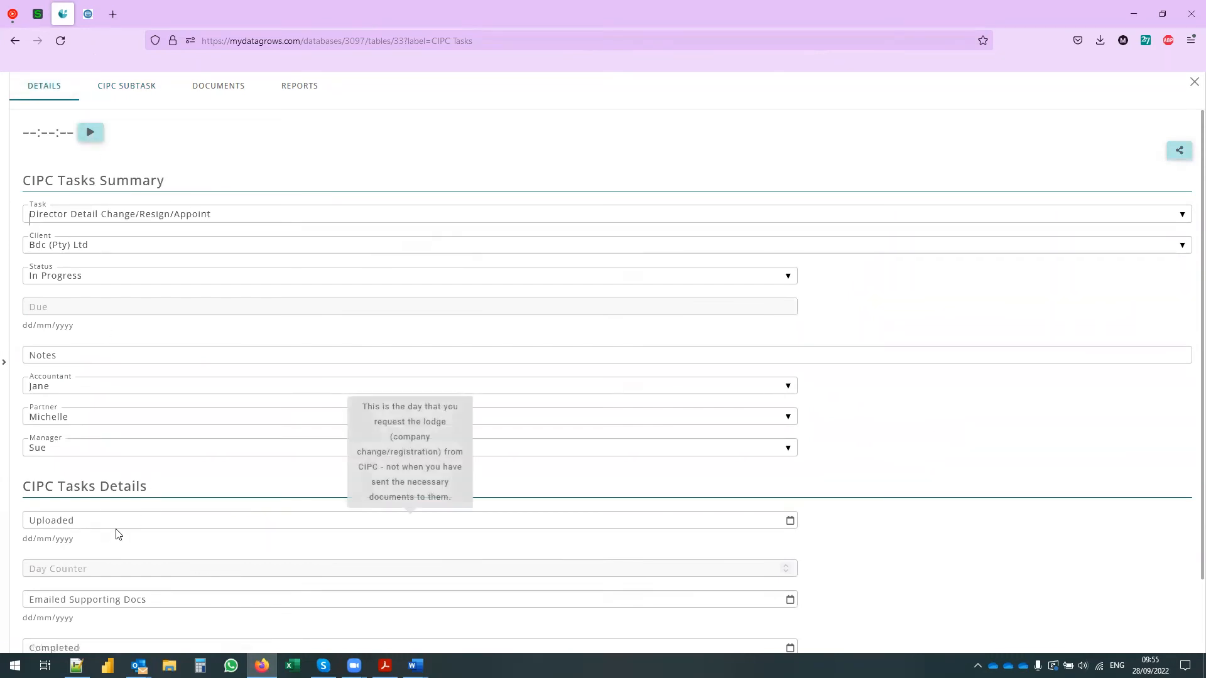
click(159, 525)
click(791, 521)
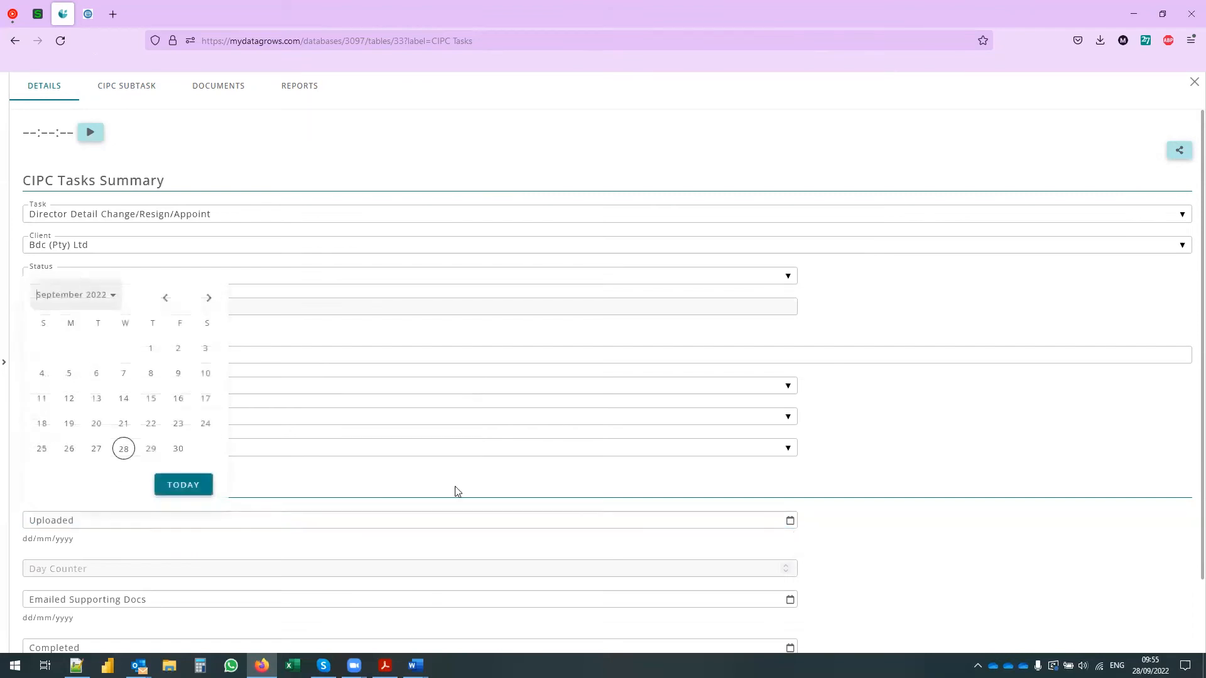
click(175, 480)
scroll(88, 503, down, 2)
click(52, 617)
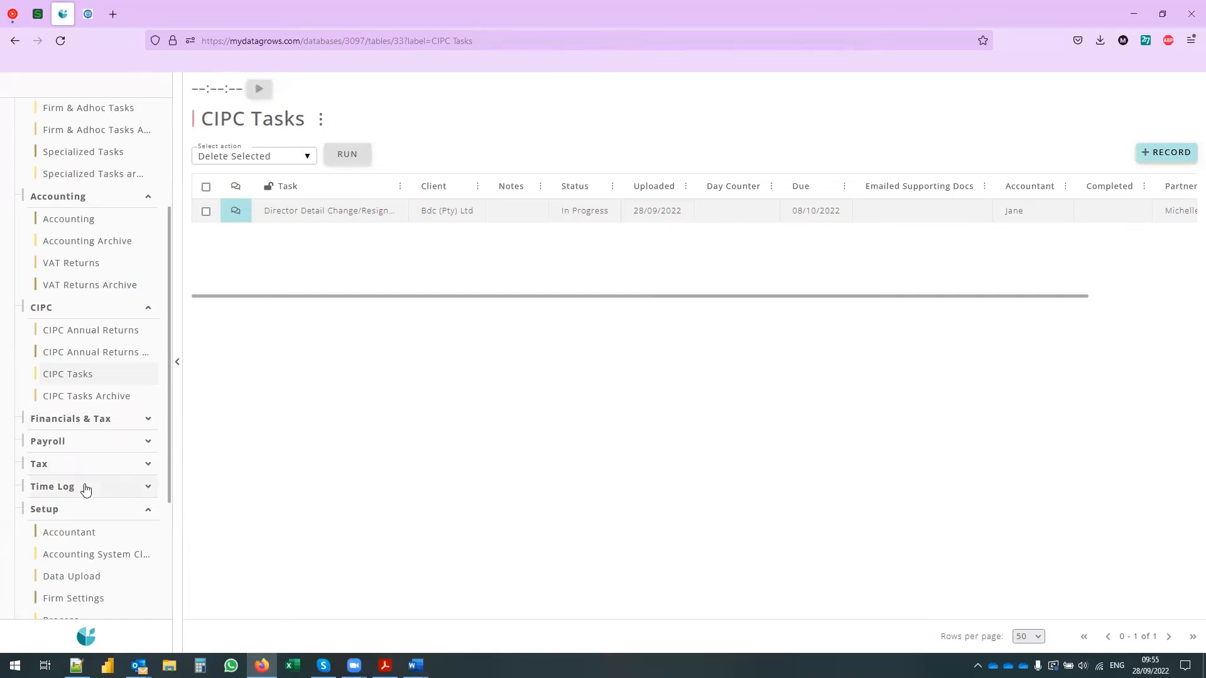
Show the SARS Tasks table from the Tax group
scroll(83, 490, down, 3)
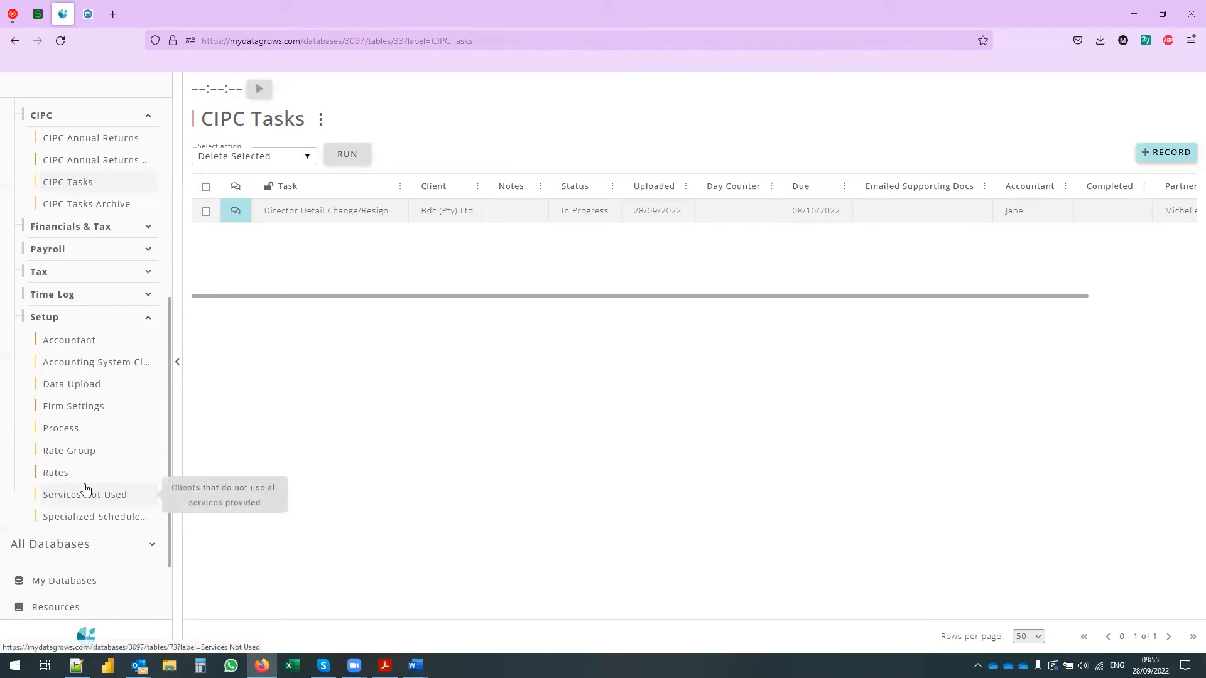
click(49, 274)
click(70, 384)
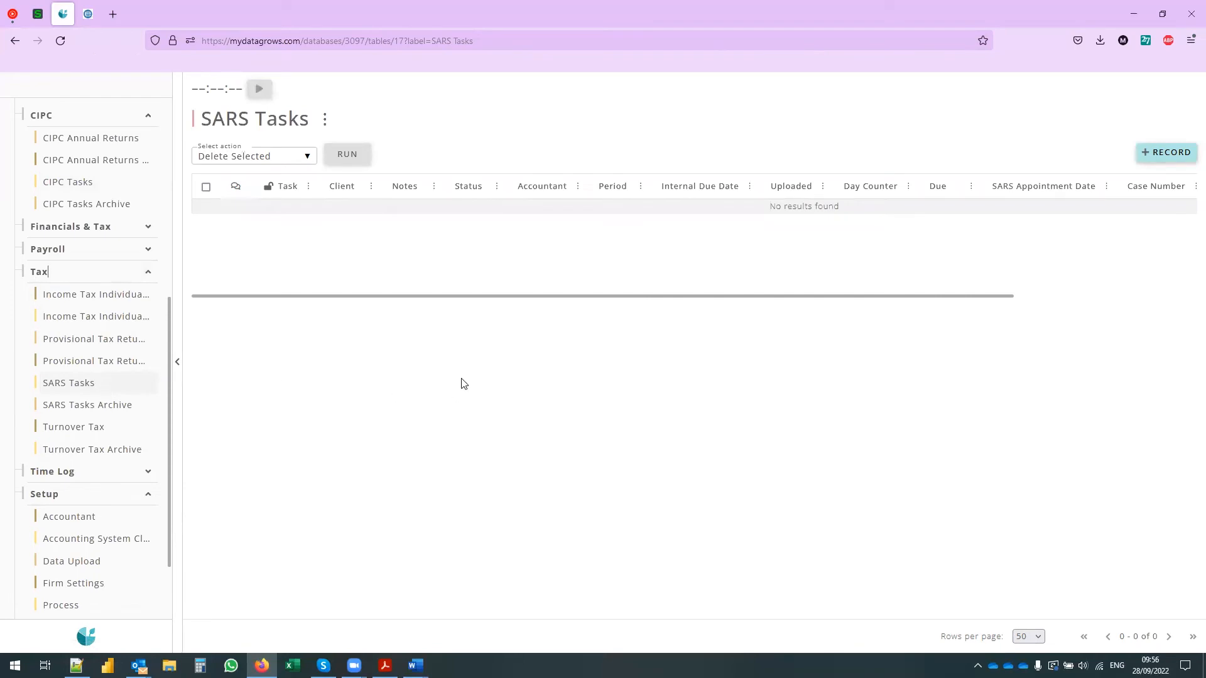
Create a SARS Tasks record for "Update Public Officer" with client Best Lease Cc and save it, keeping the record open for editing
click(1161, 153)
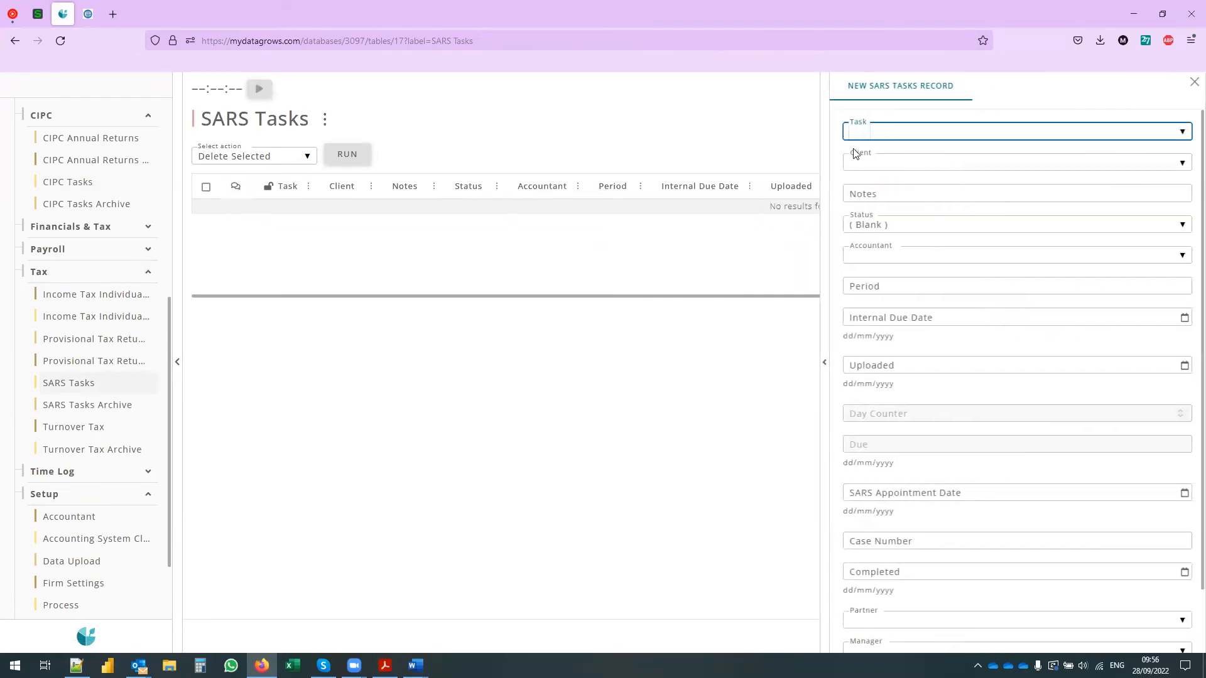
click(867, 135)
scroll(1096, 349, down, 2)
scroll(1096, 349, down, 10)
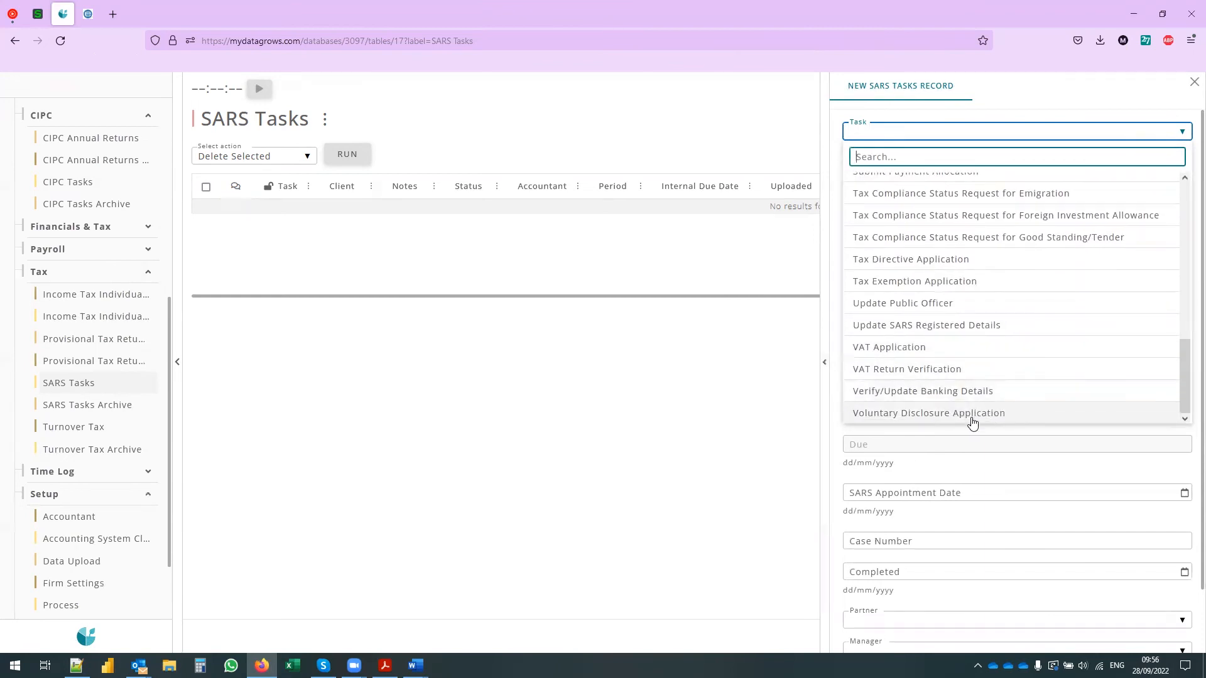
click(998, 298)
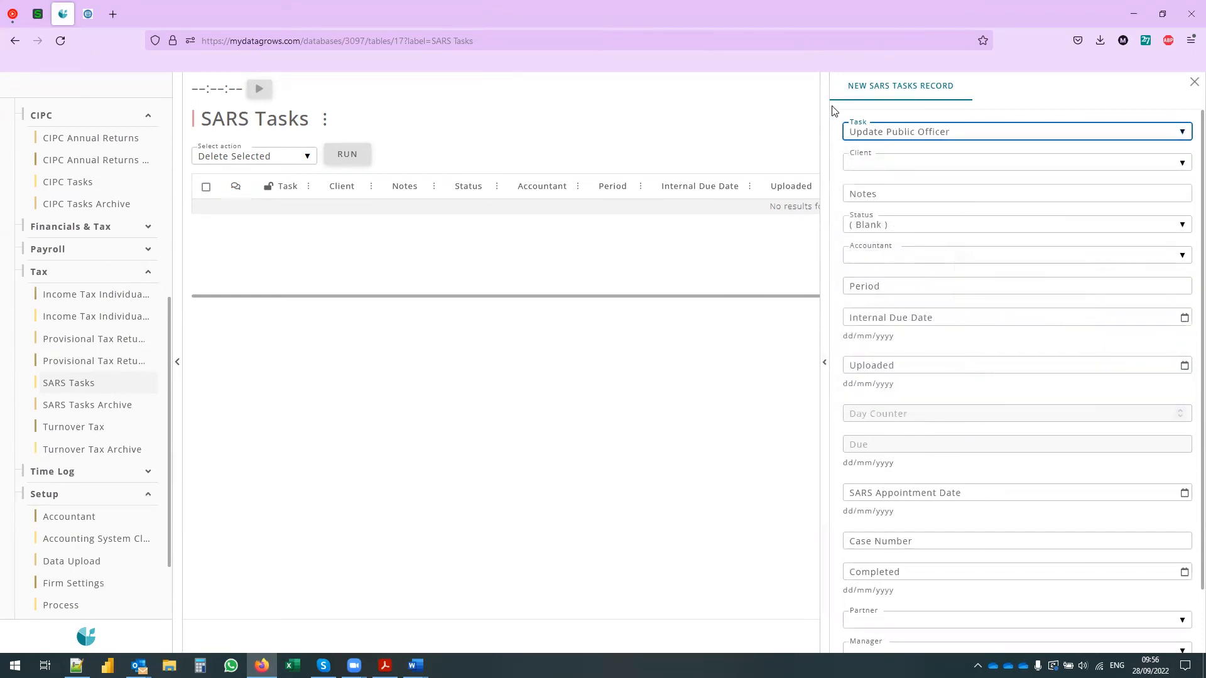
click(926, 162)
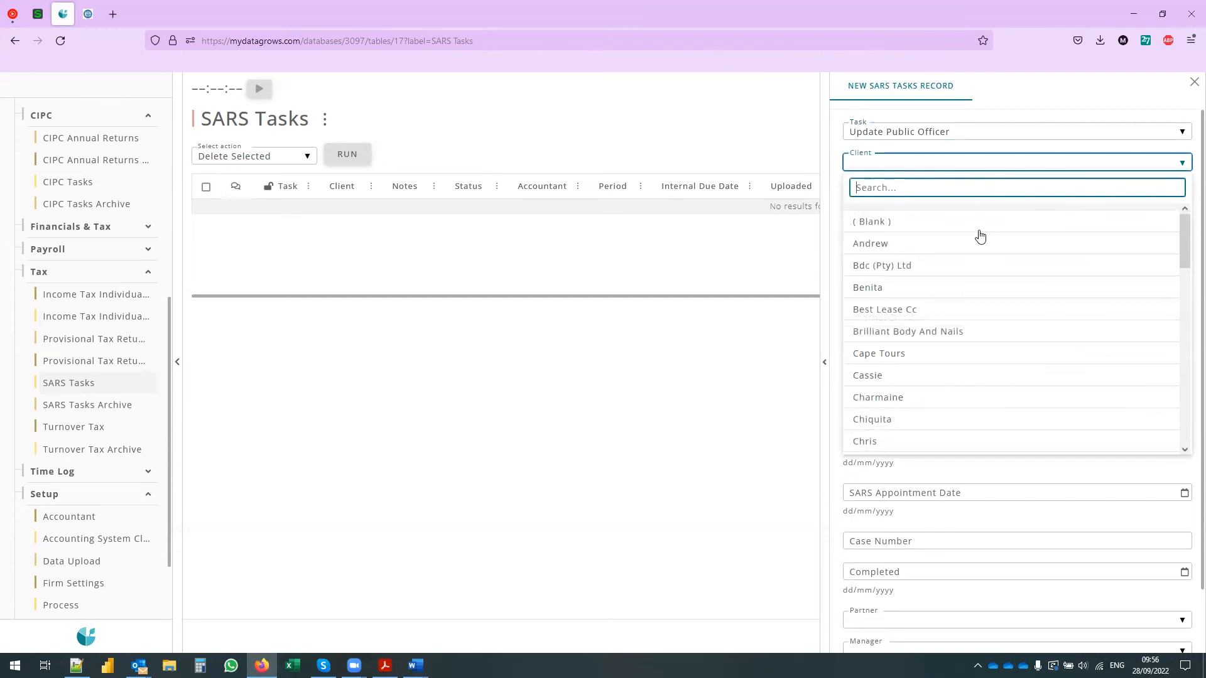
click(988, 310)
scroll(876, 462, down, 1)
scroll(979, 440, down, 1)
click(960, 611)
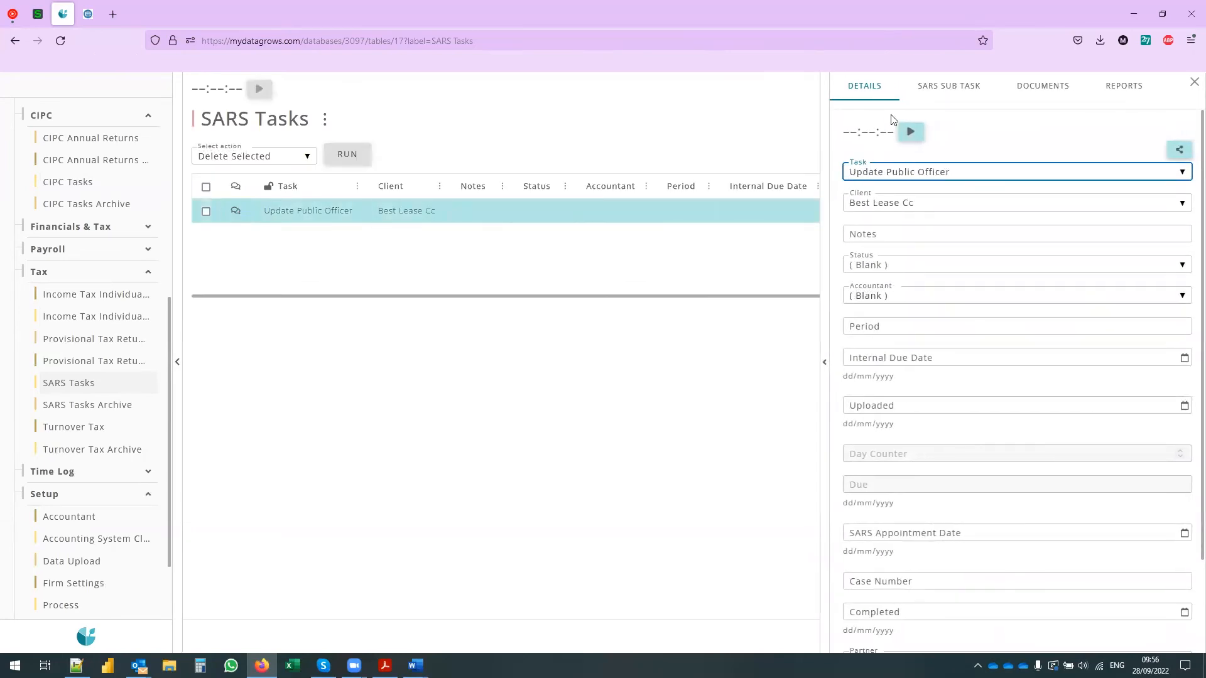
Display the new task's SARS subtasks in the expanded record pane, and view the template form for Signed Cra01 If Applicable
click(955, 90)
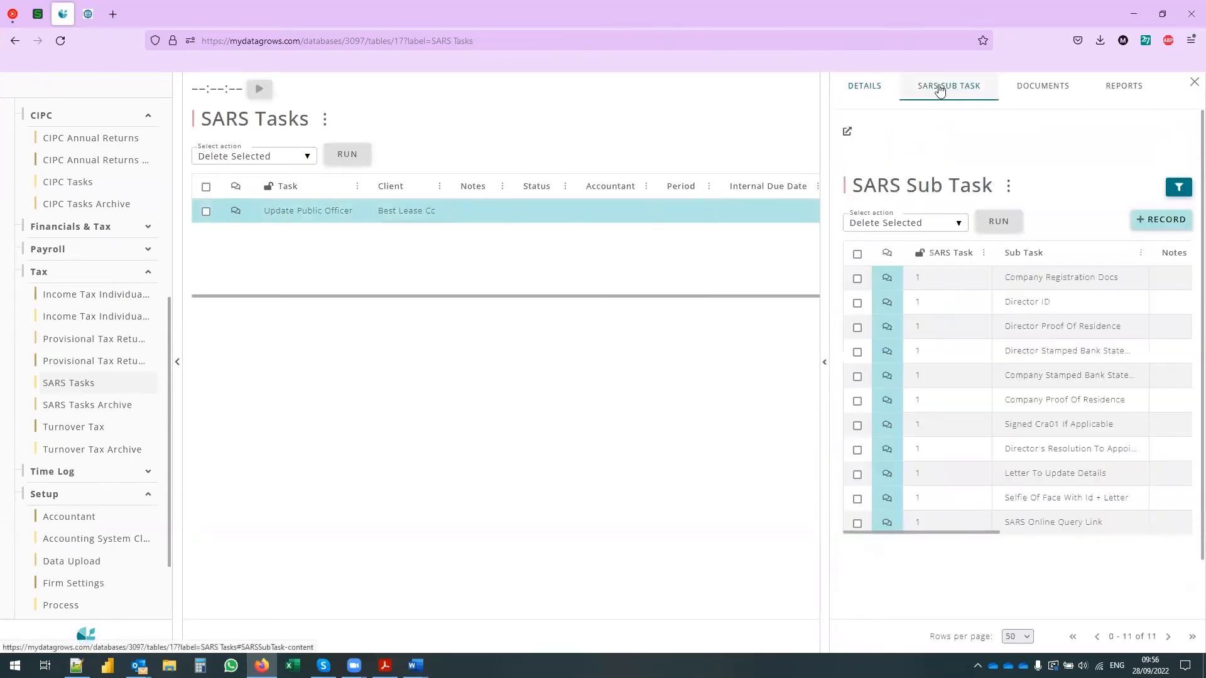
click(845, 129)
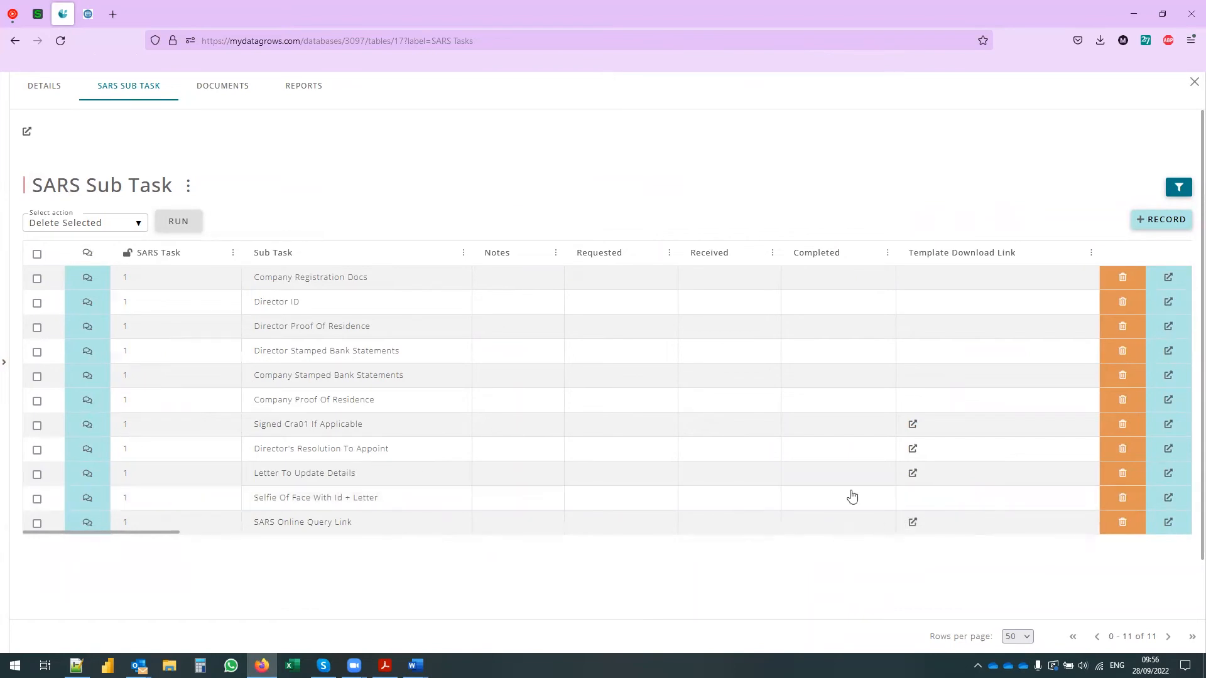
click(912, 424)
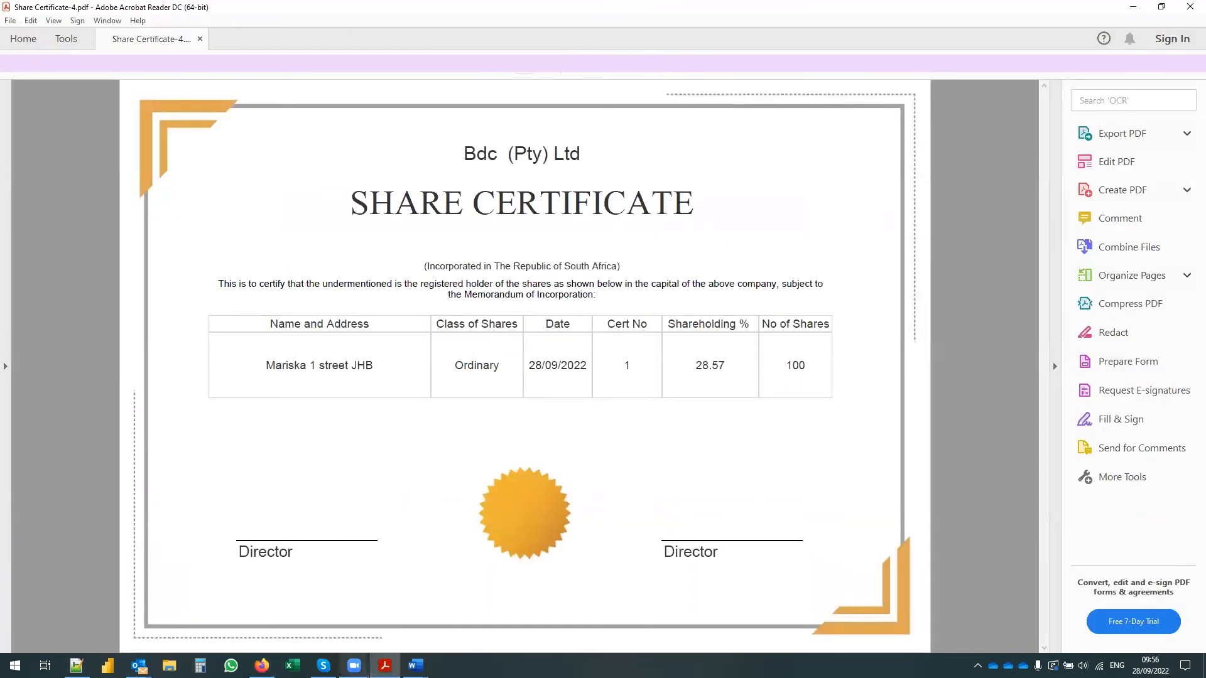
click(262, 665)
click(1100, 40)
click(953, 77)
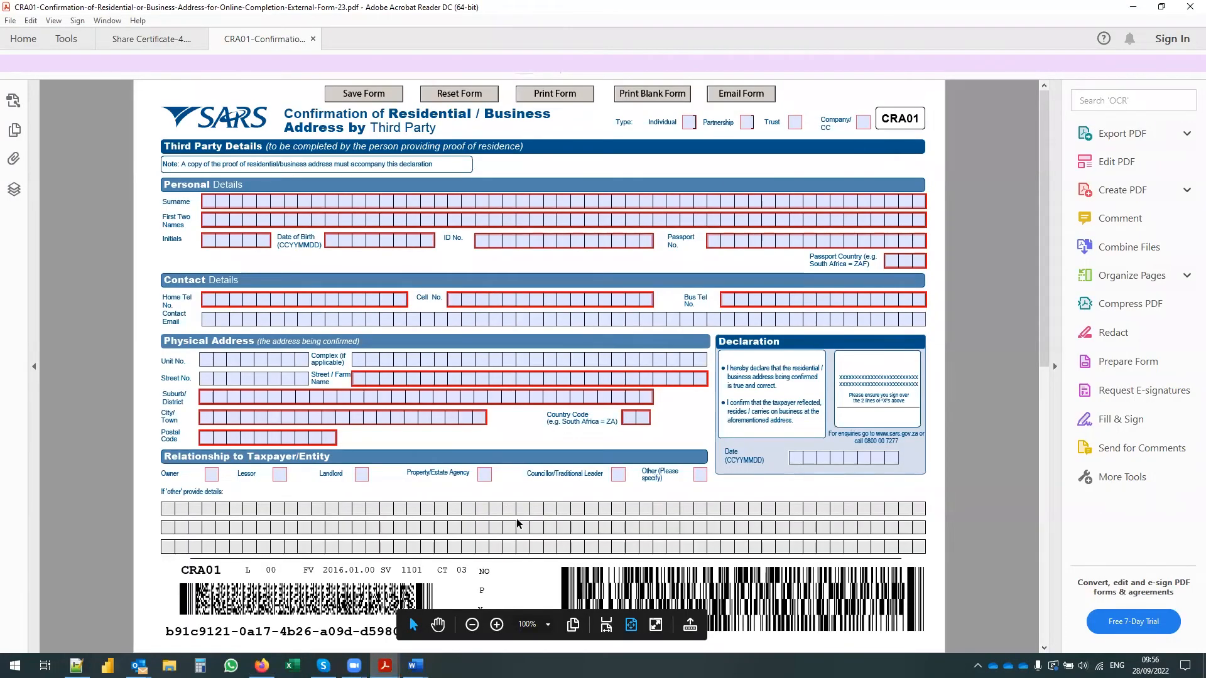
click(261, 665)
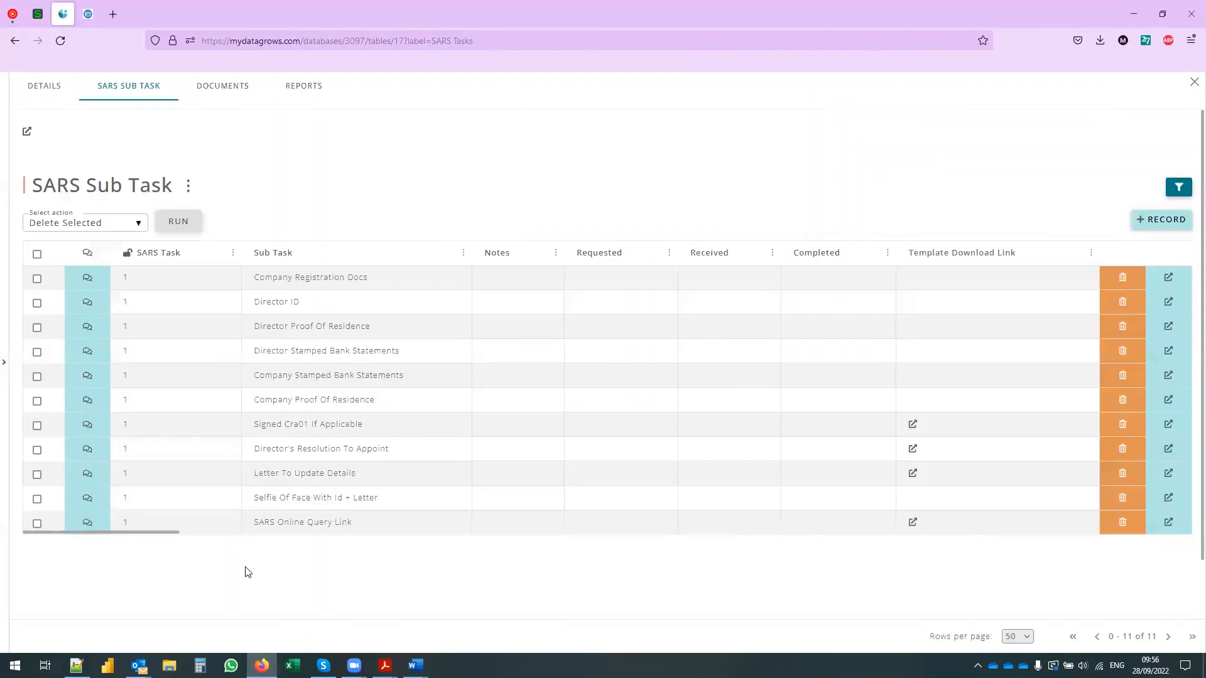
Download and view the Letter To Update Details template in Word, and return to the SARS subtask list
click(914, 474)
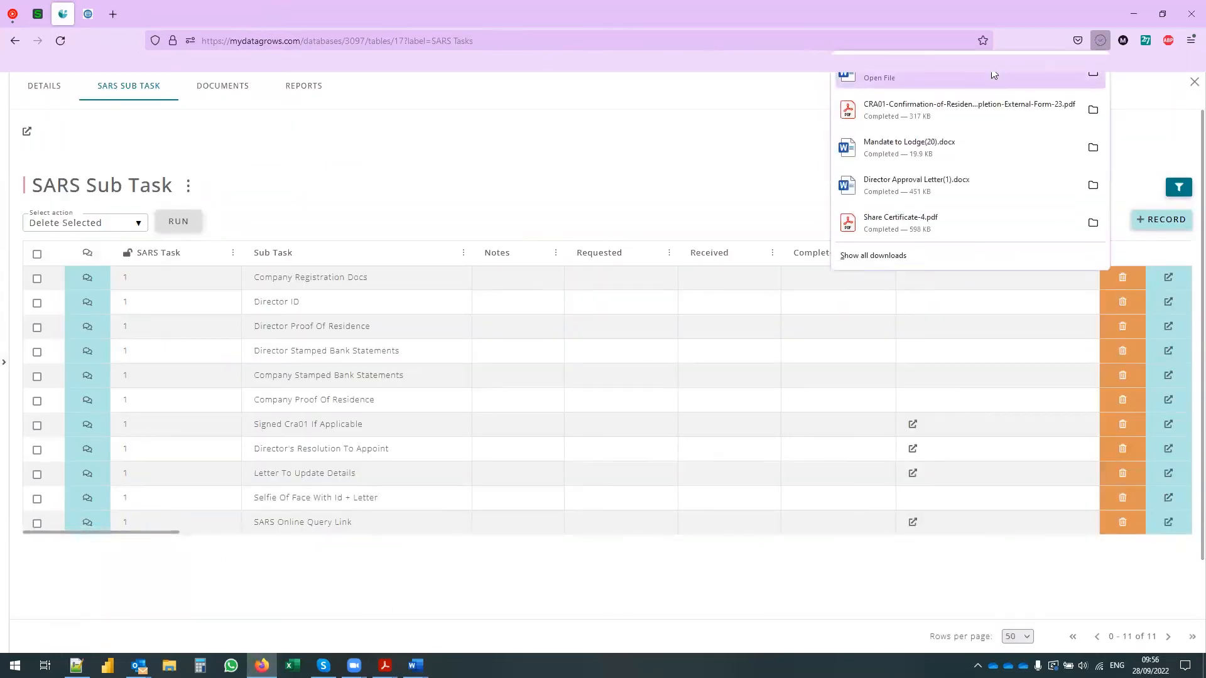
click(909, 147)
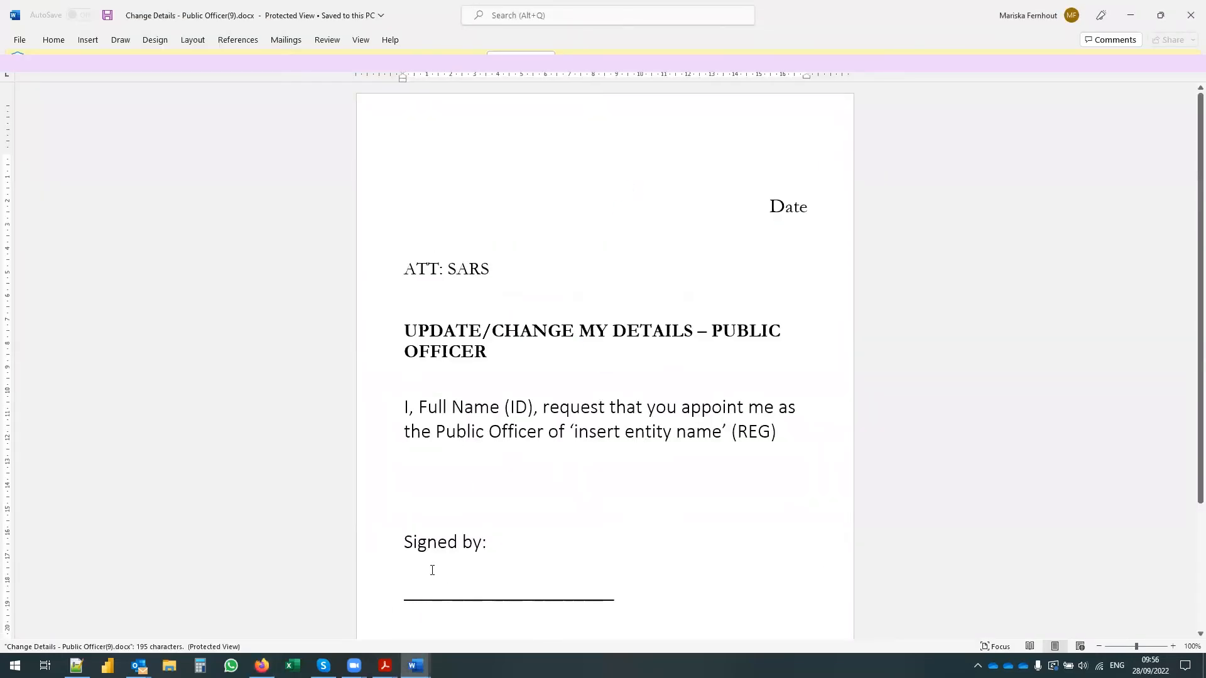
click(261, 666)
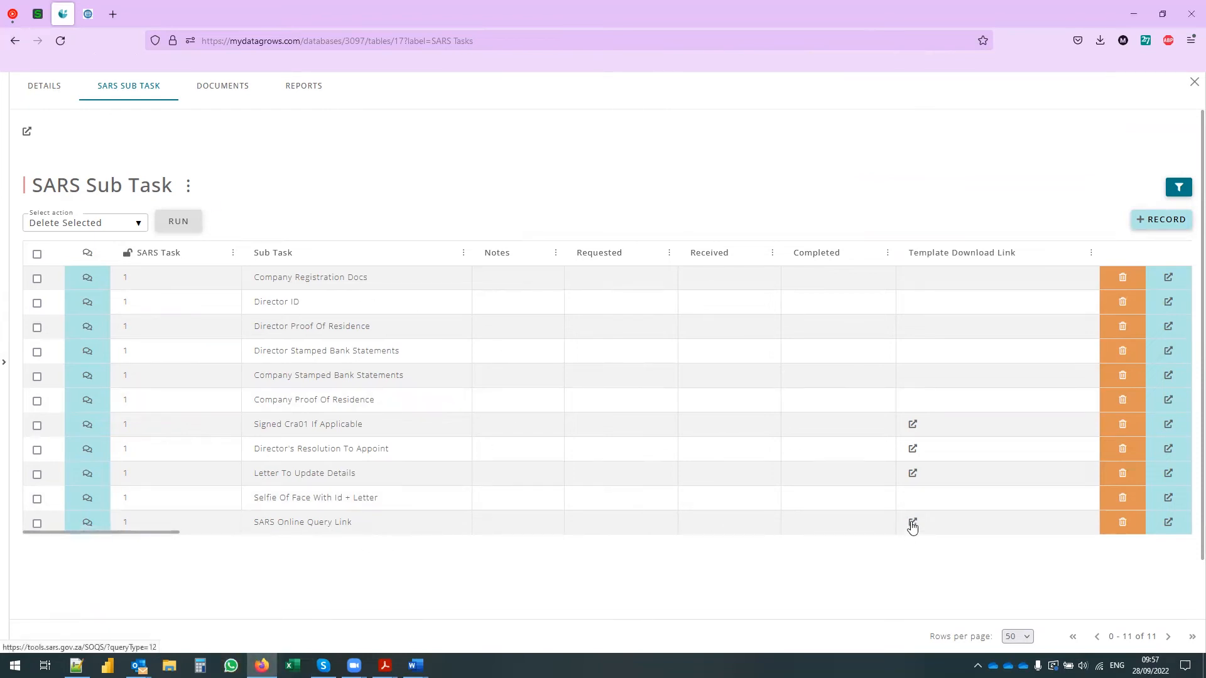
Follow the SARS Online Query Link subtask's link, choose Public Officer as the capacity, and return to the SARS subtasks
click(912, 523)
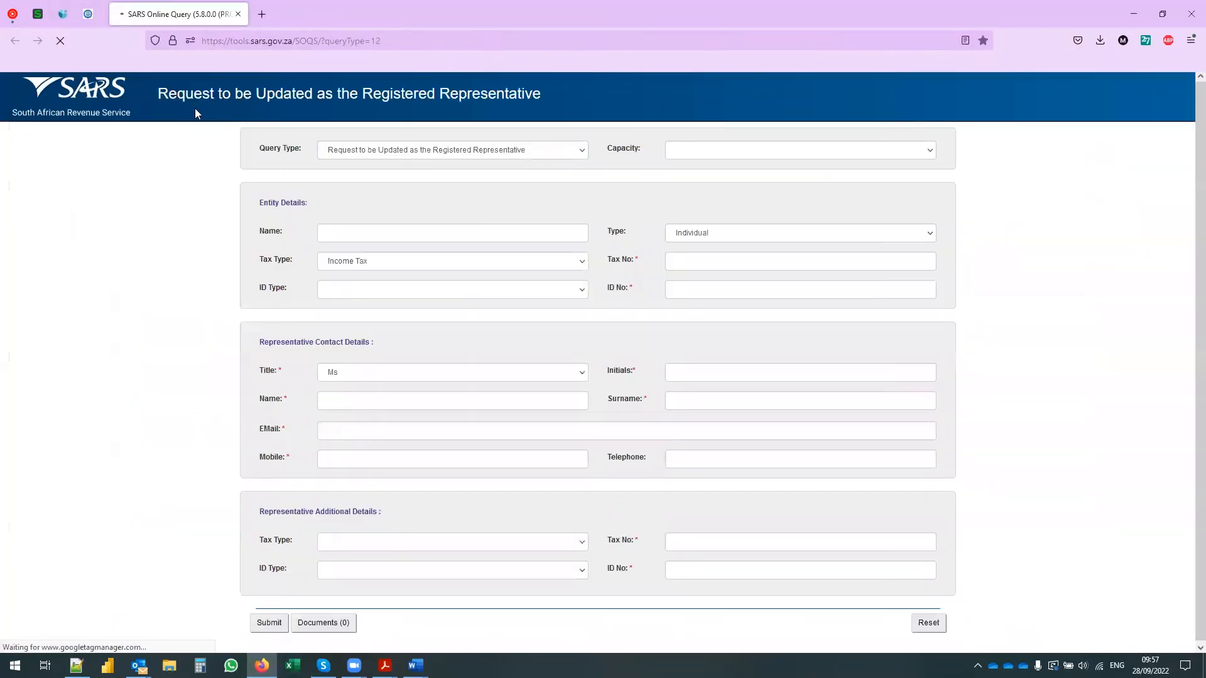
click(757, 152)
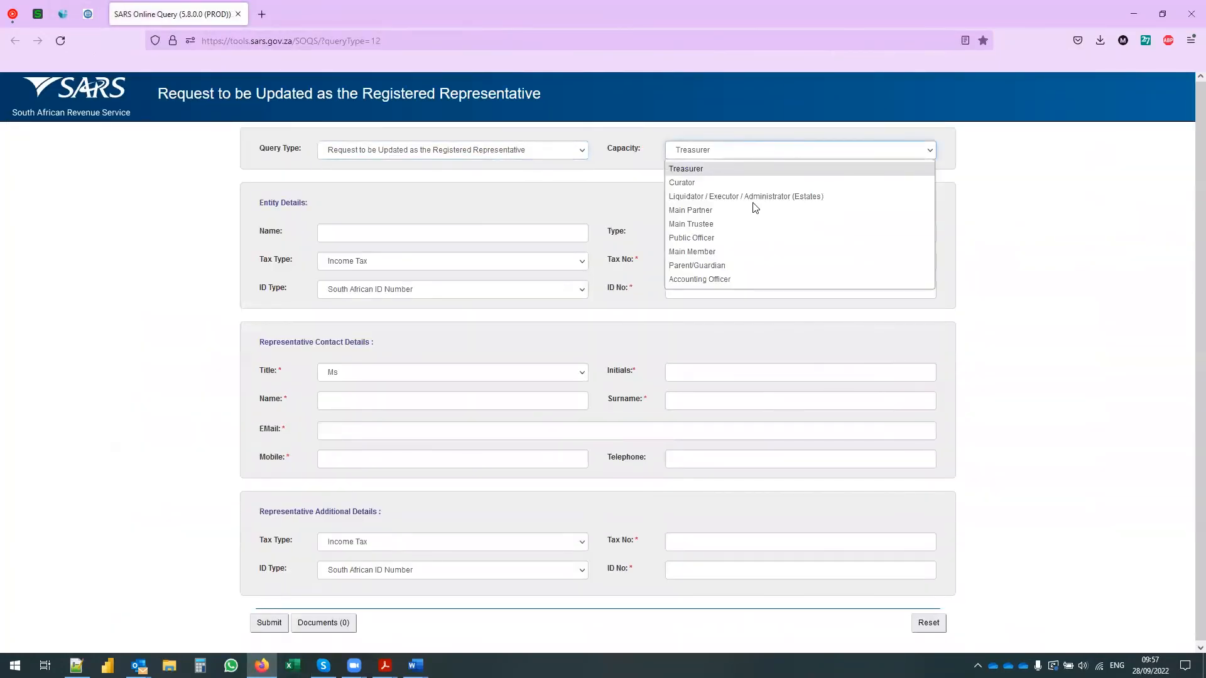
click(738, 245)
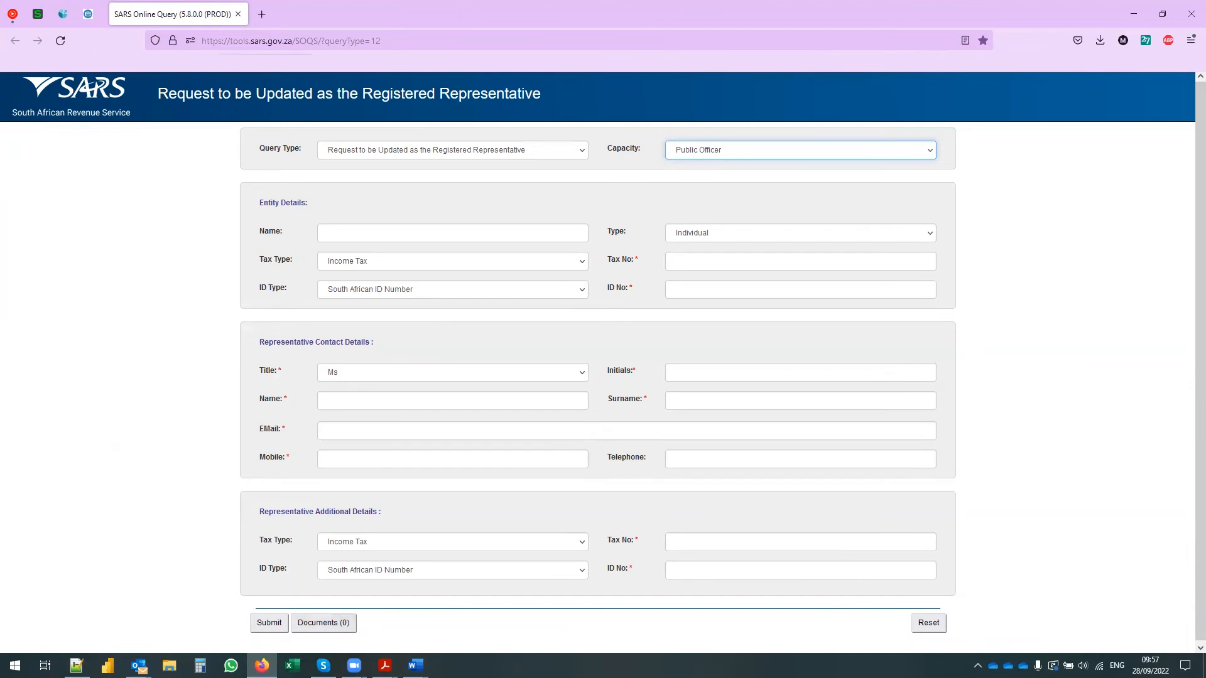
click(63, 14)
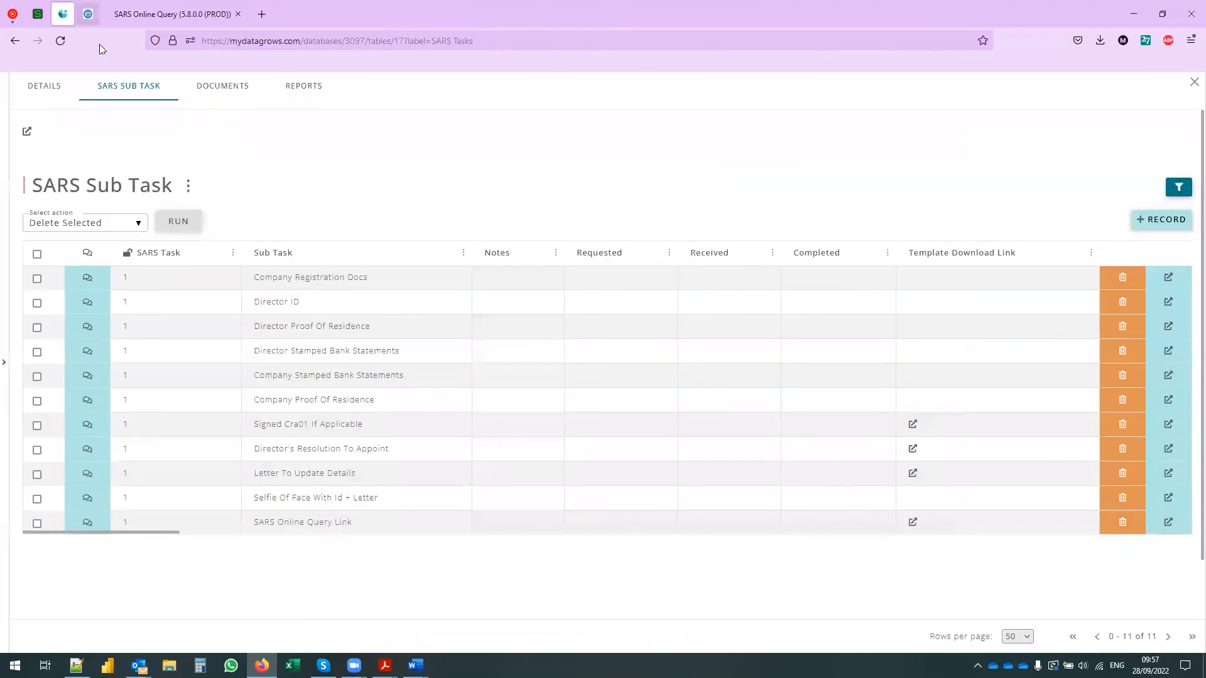
Set the Update Public Officer task's Uploaded date to 28/09/2022, and save and close the record
click(60, 93)
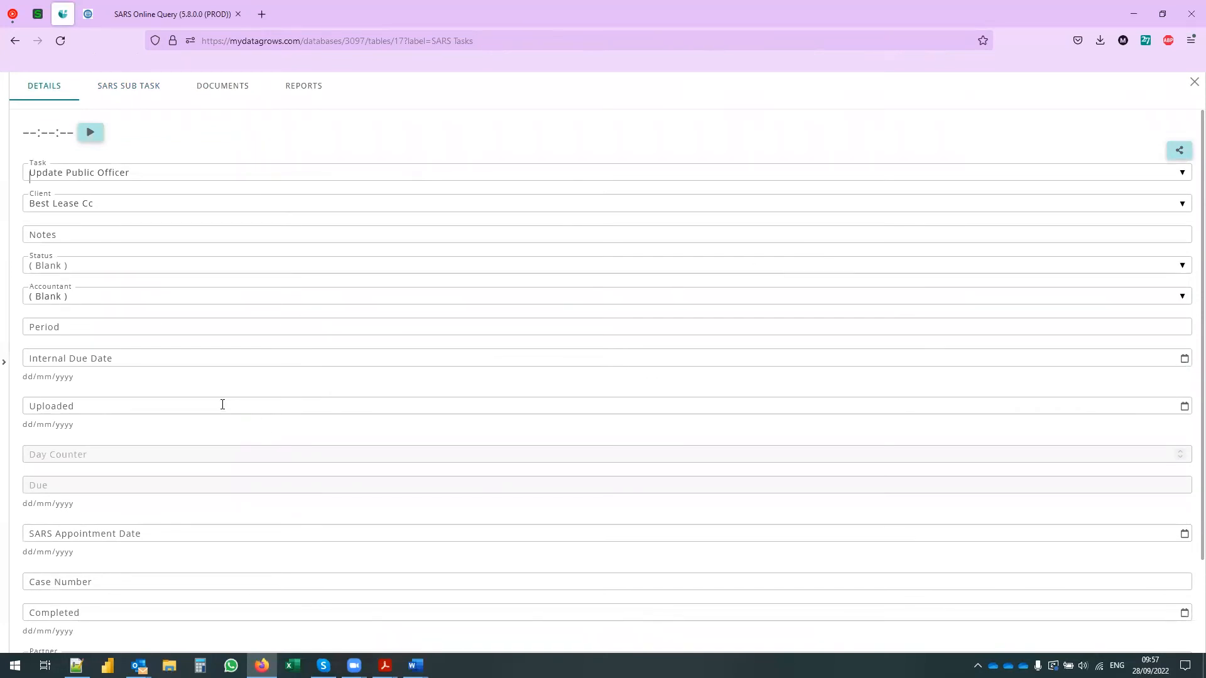
click(1003, 414)
click(1184, 407)
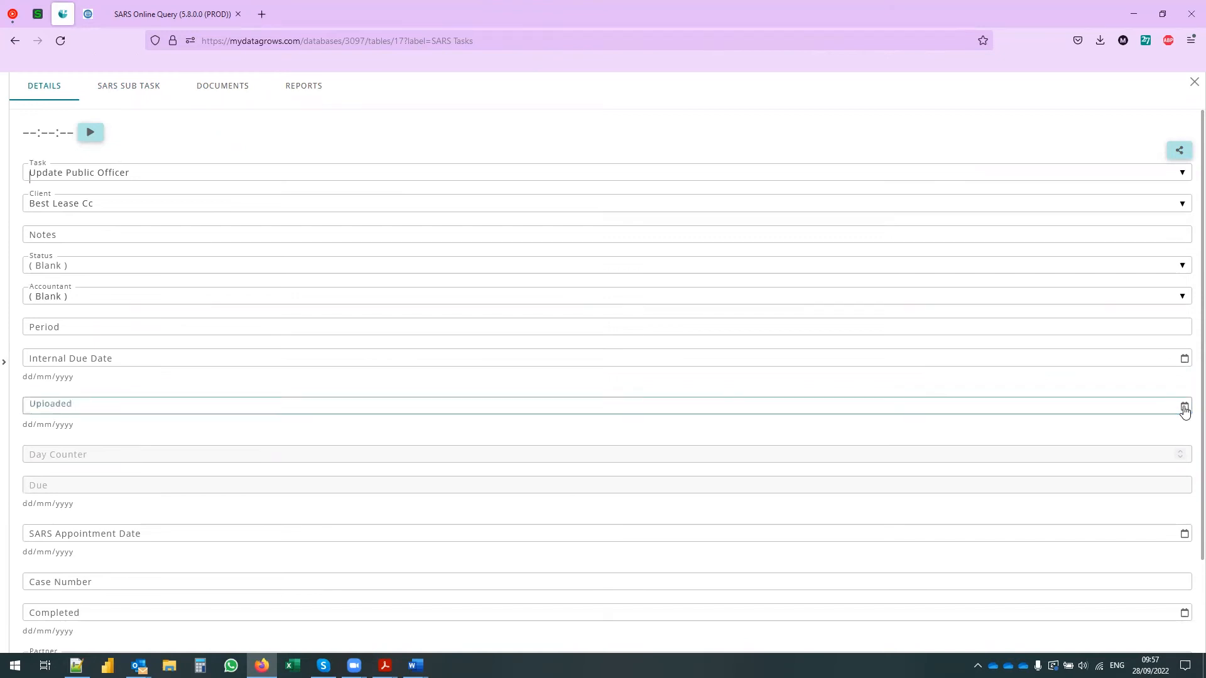
click(178, 368)
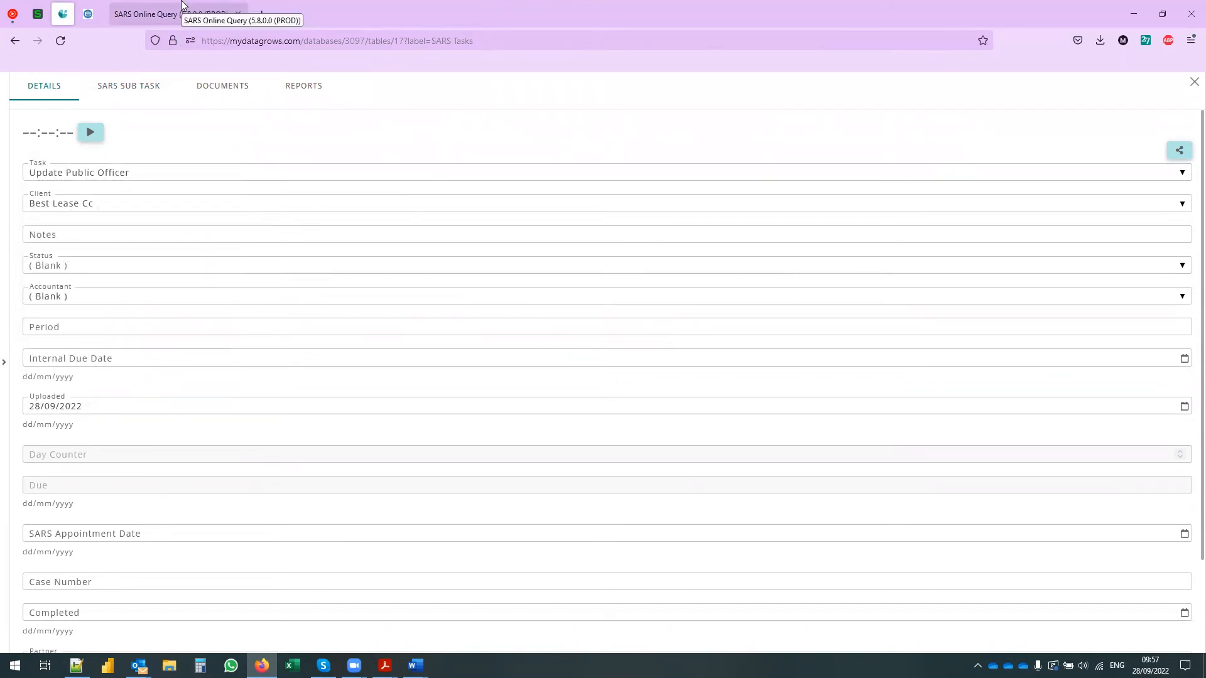
scroll(108, 517, down, 3)
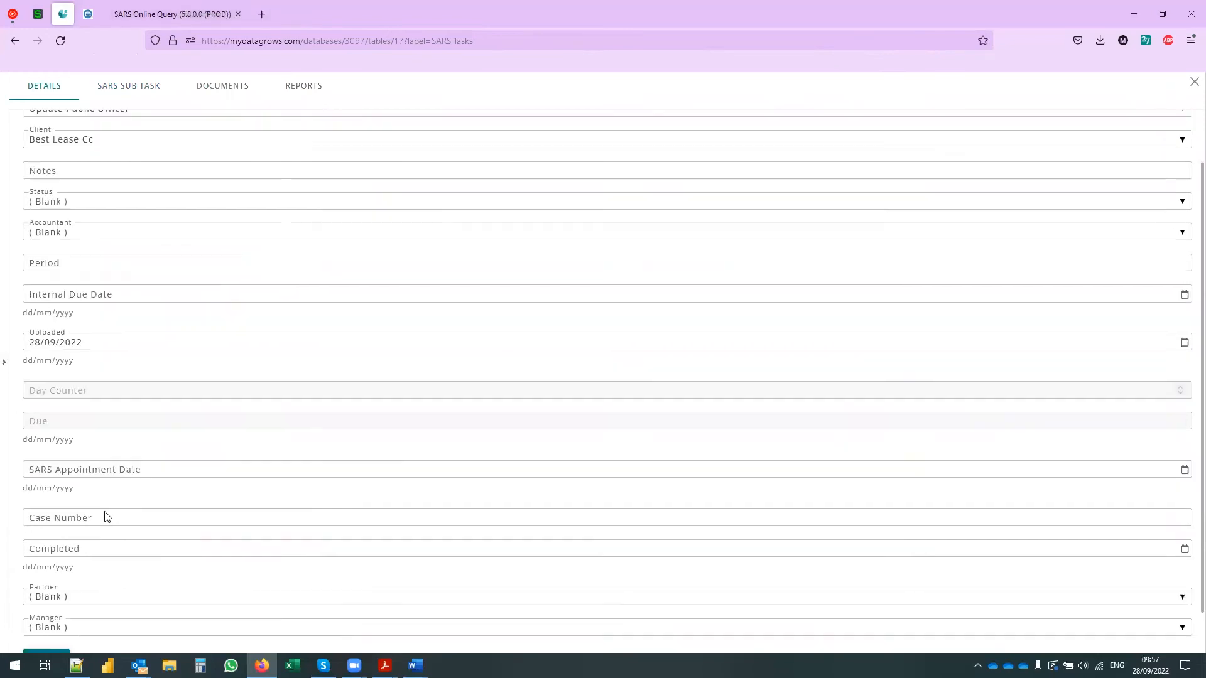
click(43, 619)
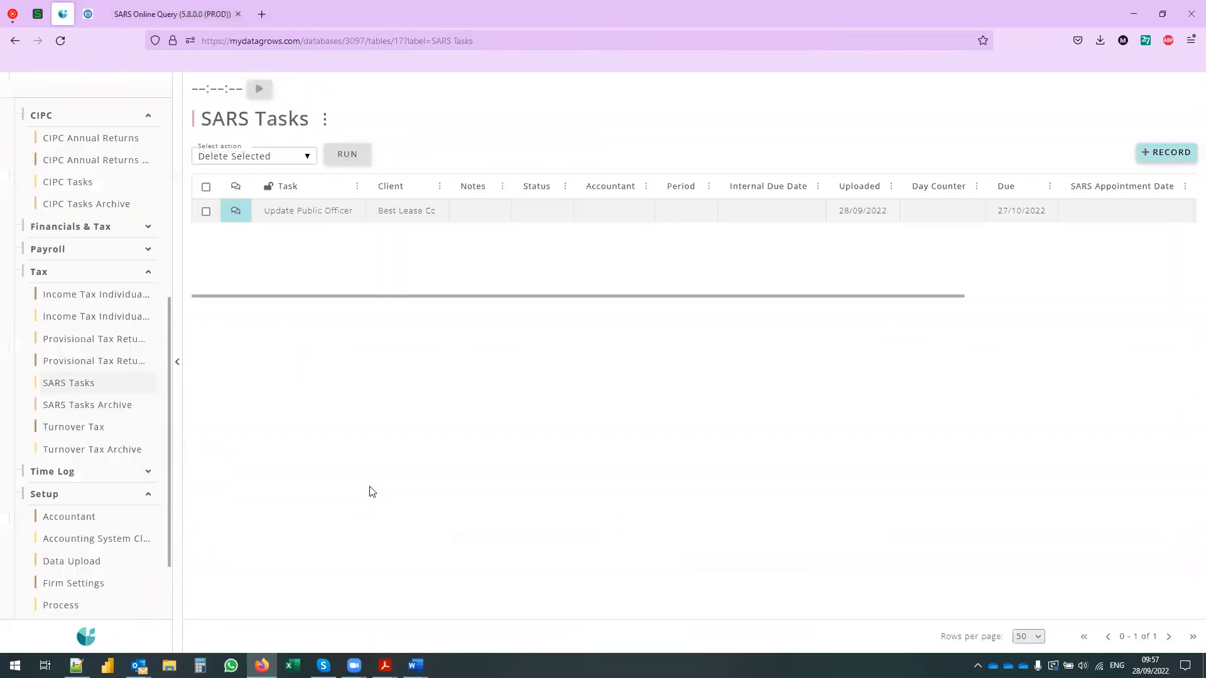
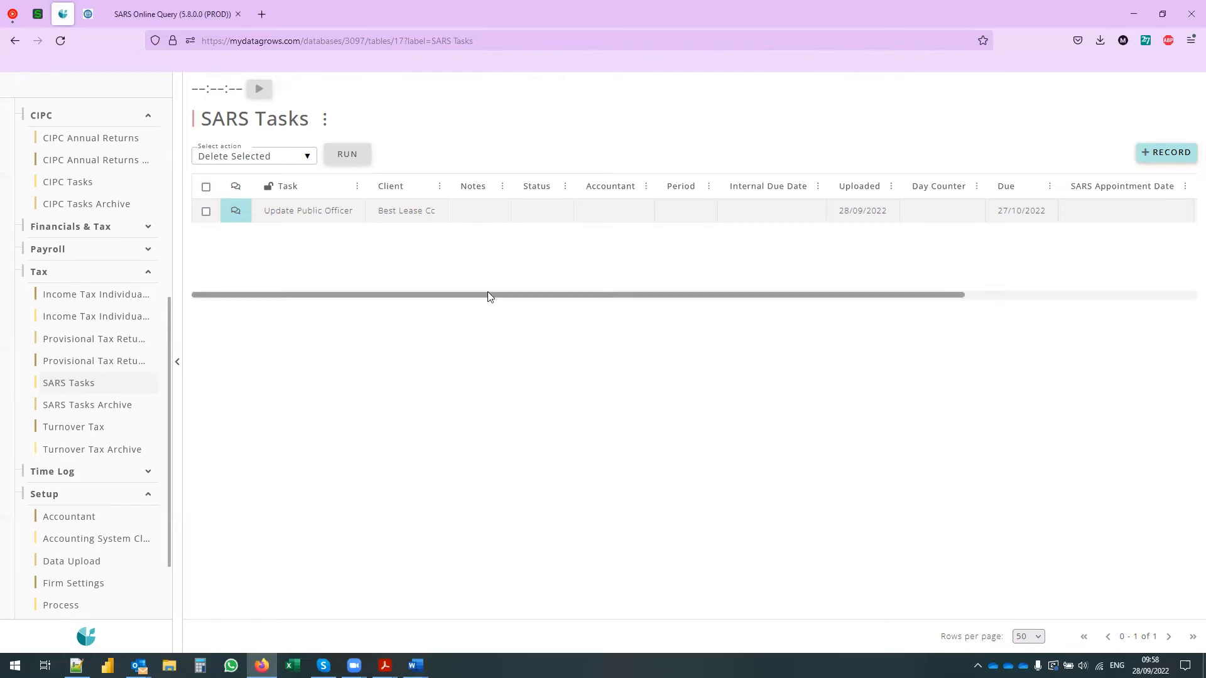
Examine the SARS Tasks table's columns from Task through SARS Appointment Date and Case Number to Manager
drag(486, 295, 814, 301)
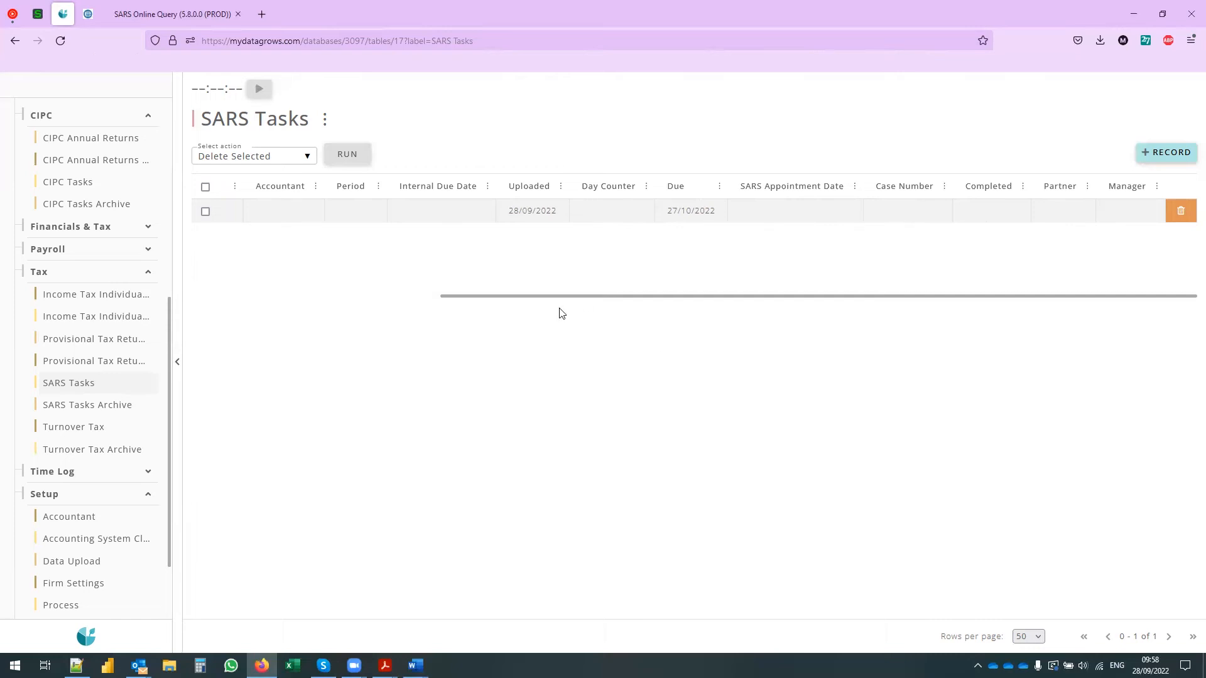
mouse_move(741, 191)
drag(842, 300, 499, 312)
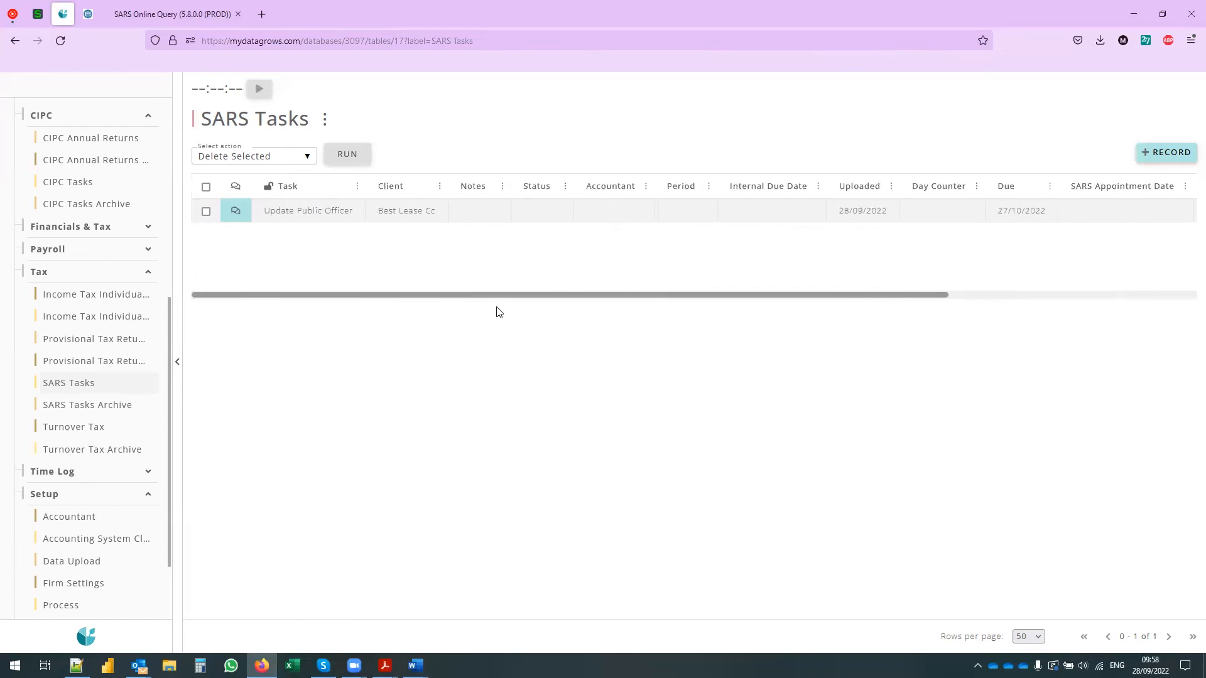
Start a new SARS Tasks record to examine the available Task options, and close it without saving
click(1171, 153)
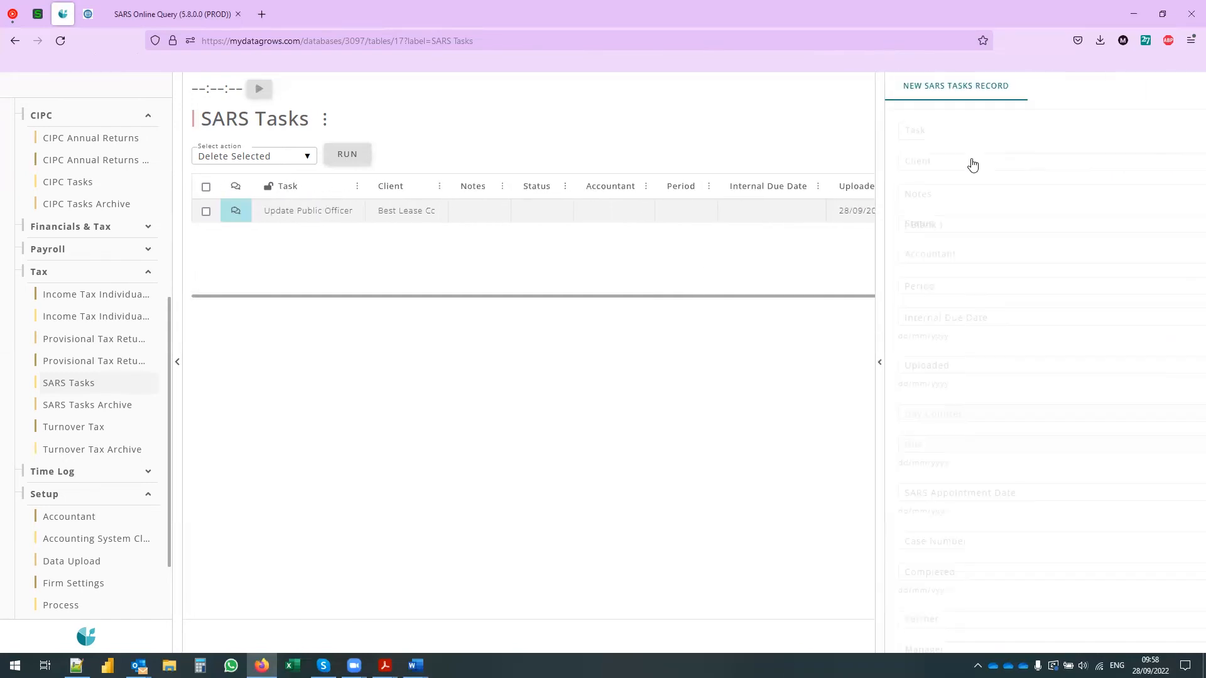
click(938, 133)
scroll(1033, 347, down, 8)
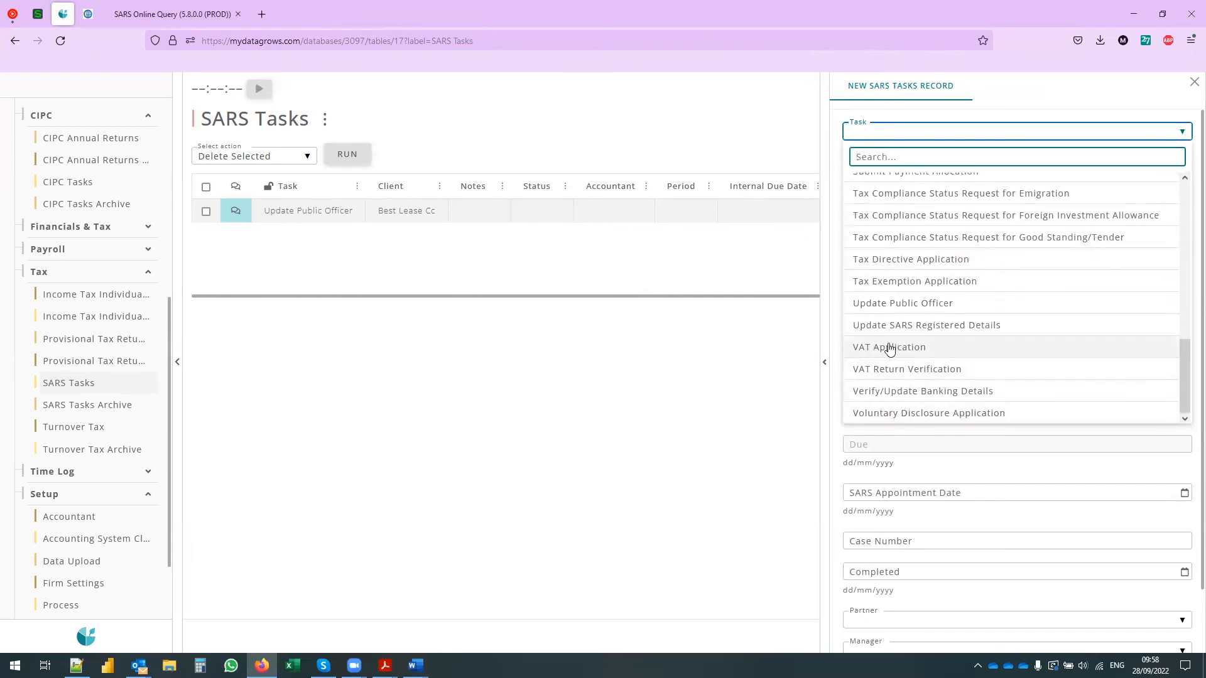
scroll(873, 329, up, 10)
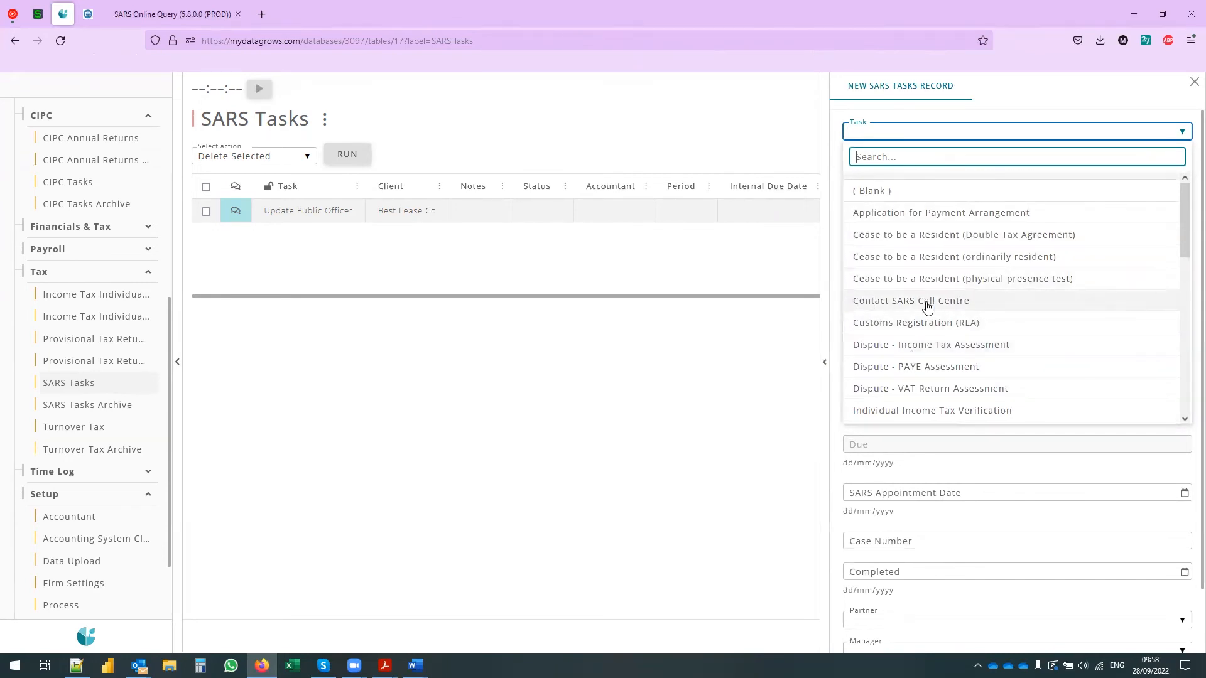
click(658, 287)
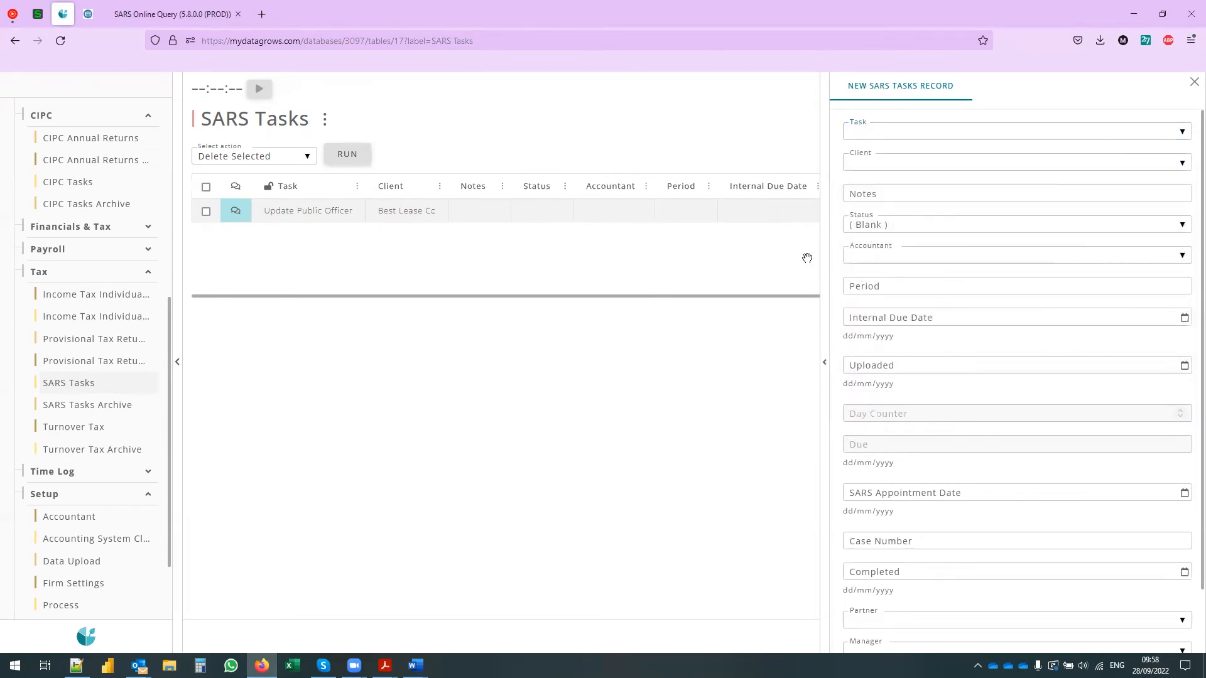
click(1194, 82)
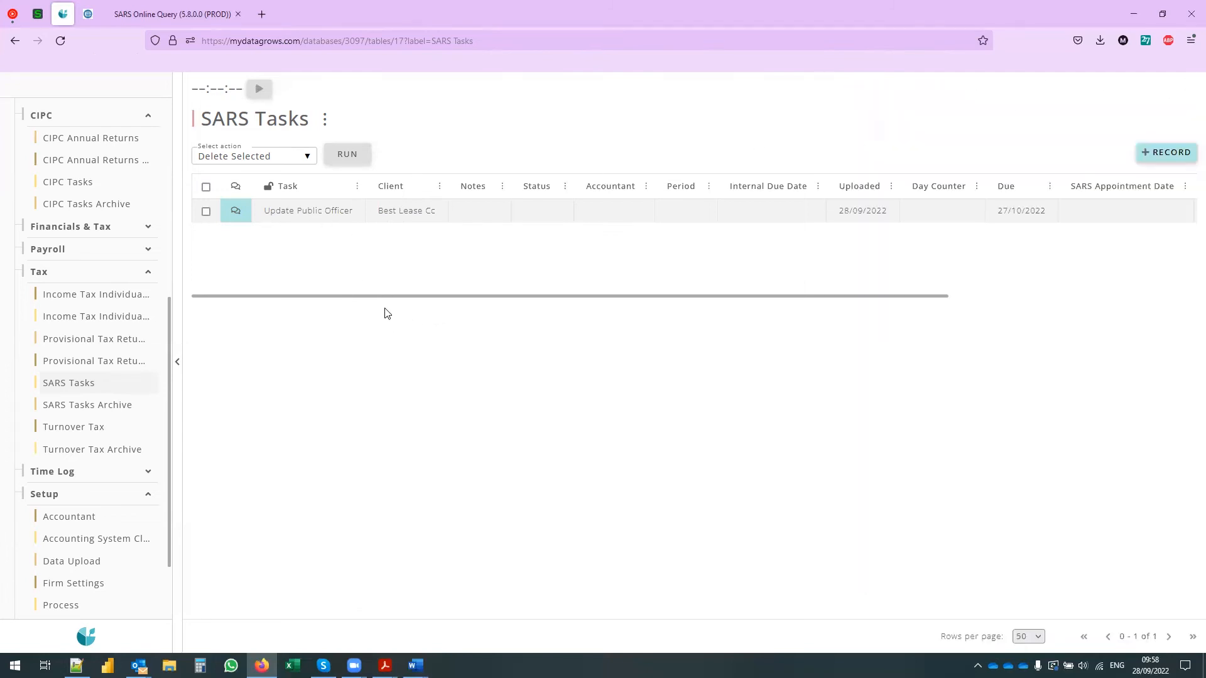
Display the Financials & Income Tax list from the Financials & Tax group and view its columns up to Client Signed
scroll(94, 457, up, 6)
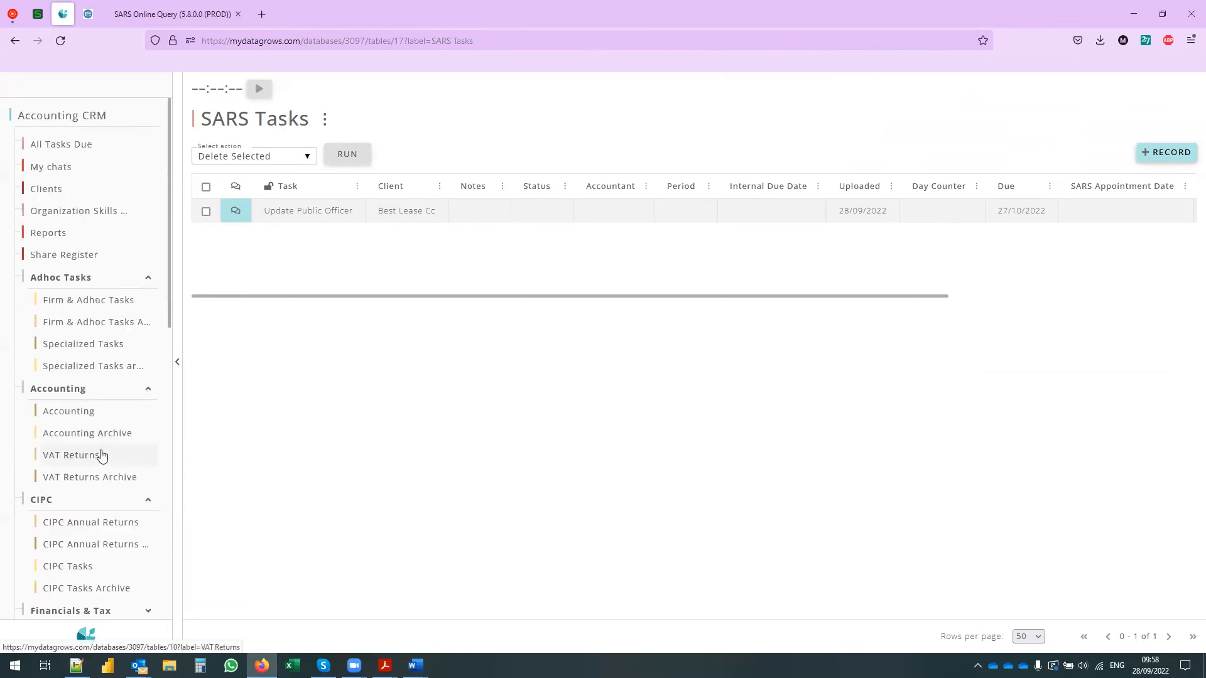
scroll(118, 452, down, 3)
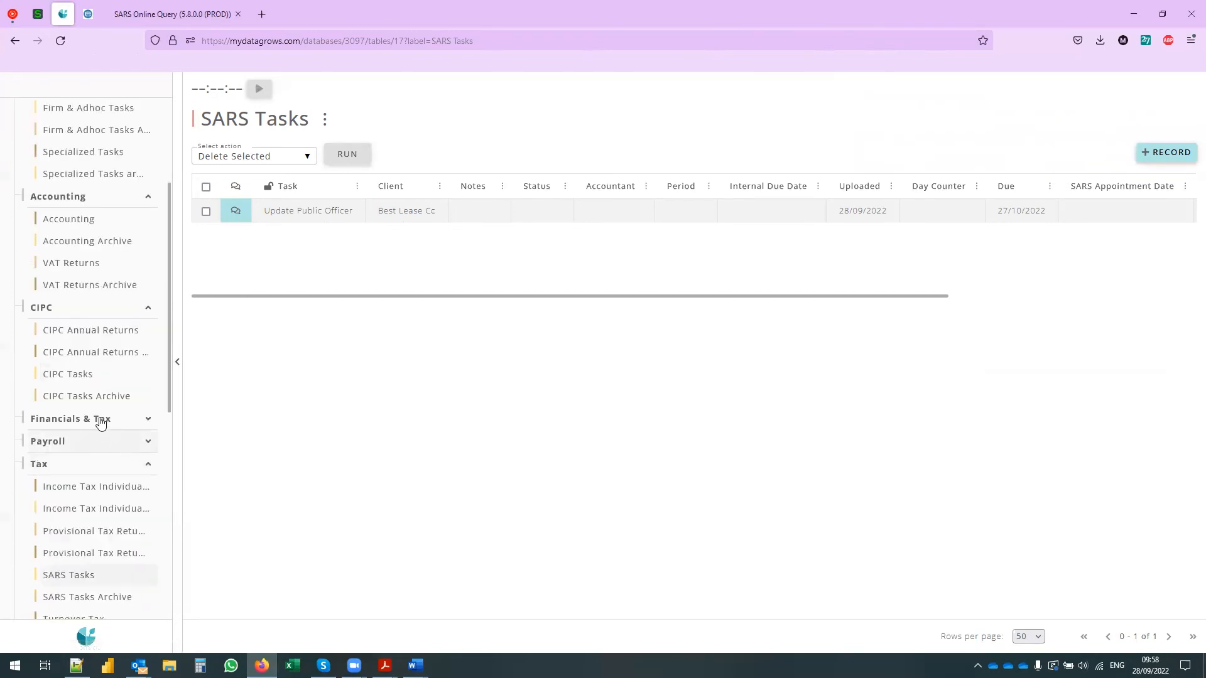
click(66, 419)
click(96, 448)
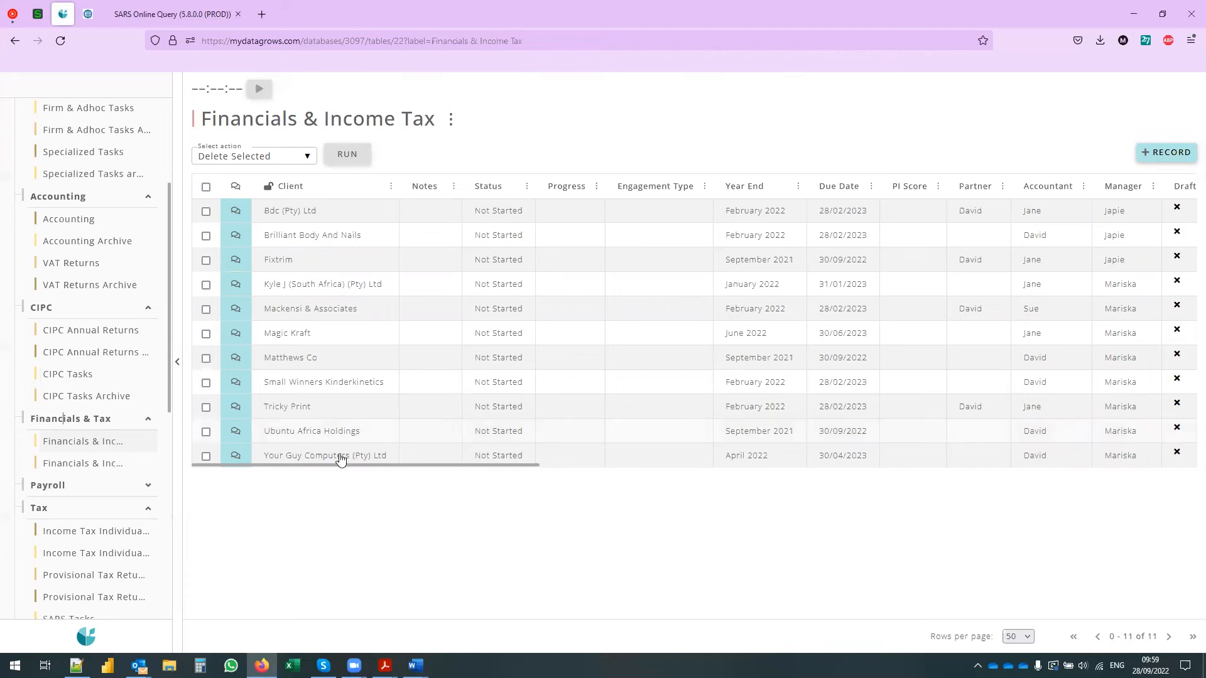
drag(330, 466, 383, 462)
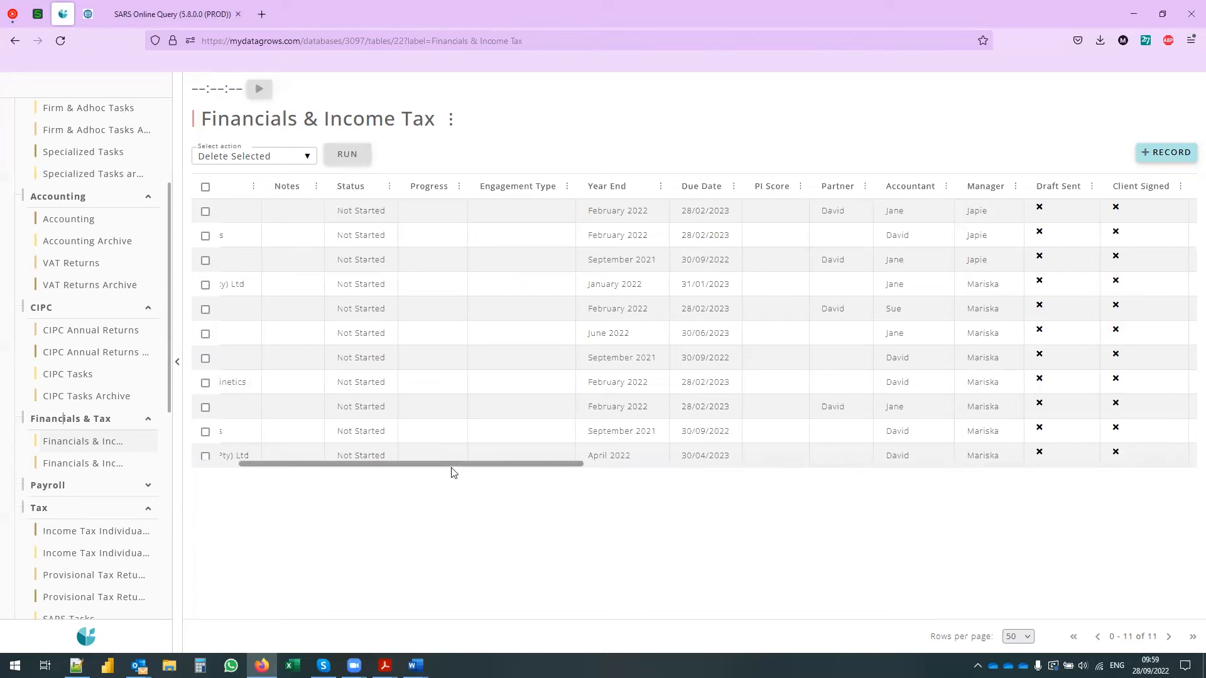
View the blank new Financials & Income Tax record form, close it, and examine the table's columns through Schedule Date
click(1161, 153)
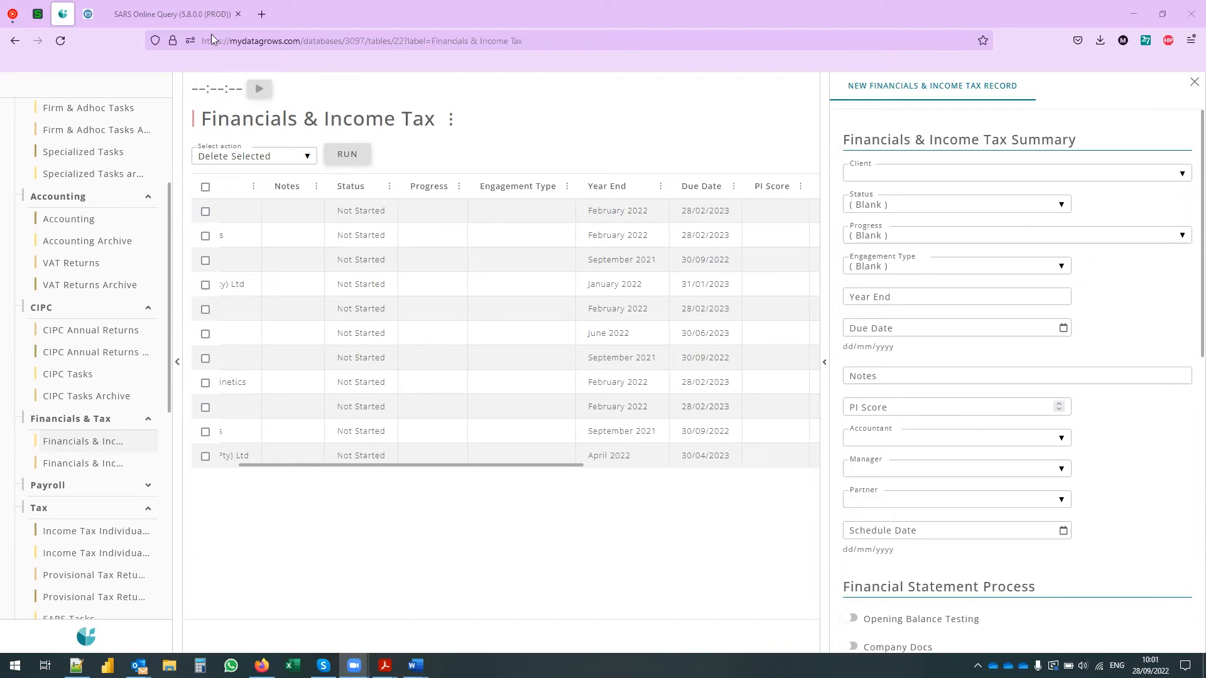
click(1194, 82)
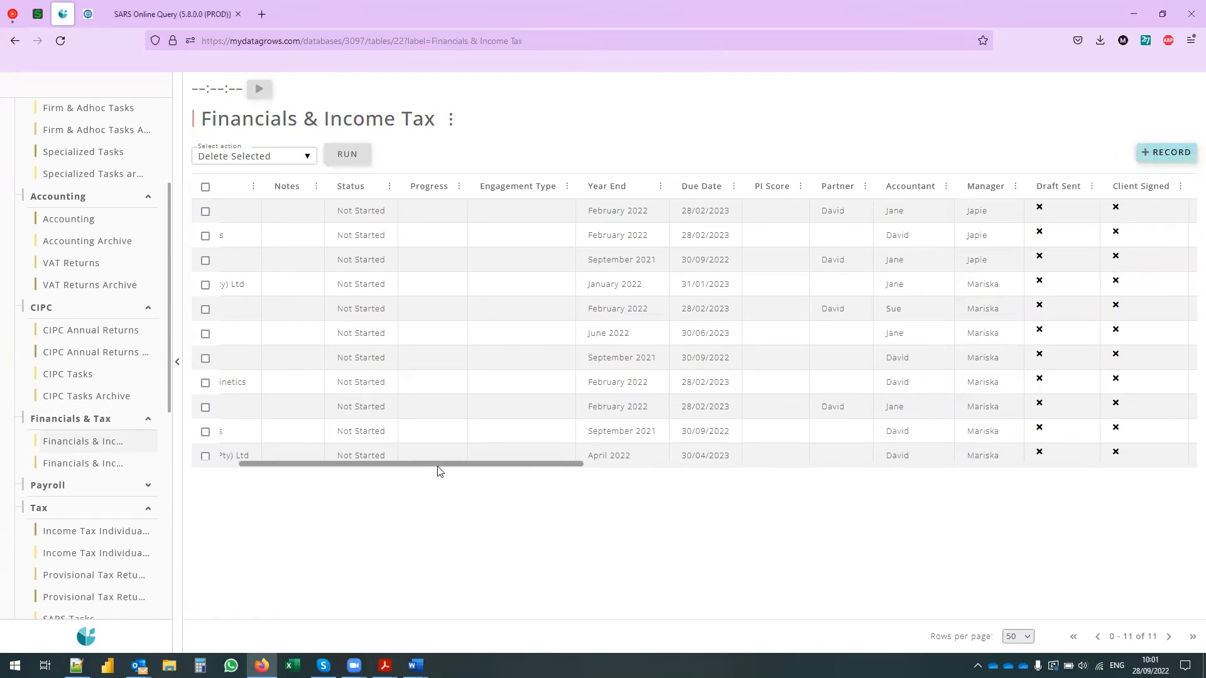
drag(437, 469, 1034, 458)
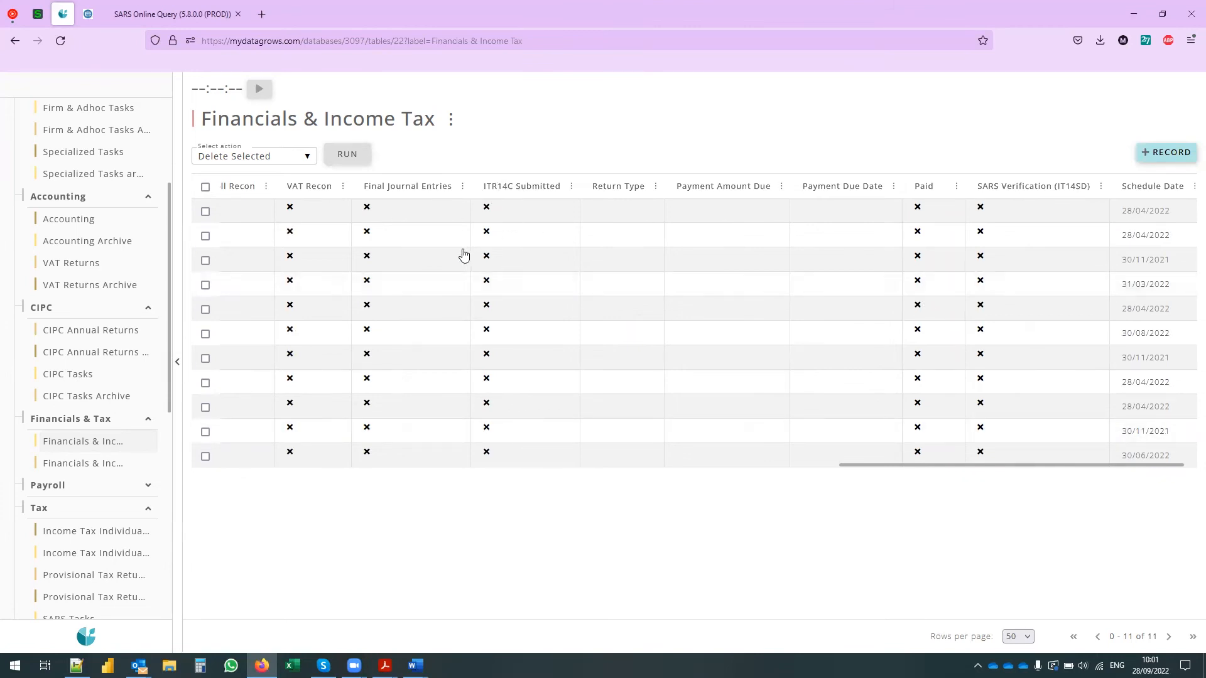
drag(1001, 465, 358, 484)
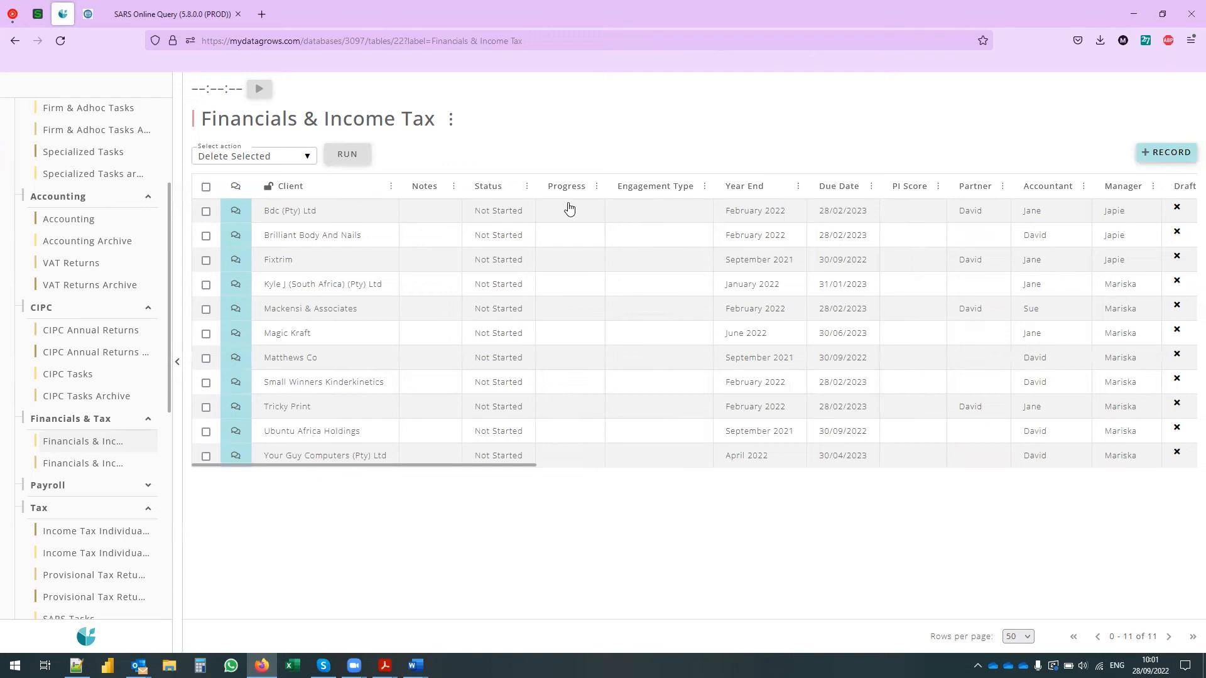
Examine the Bdc (Pty) Ltd record's Progress options, expanded details and Financials Team, and close the record
click(548, 212)
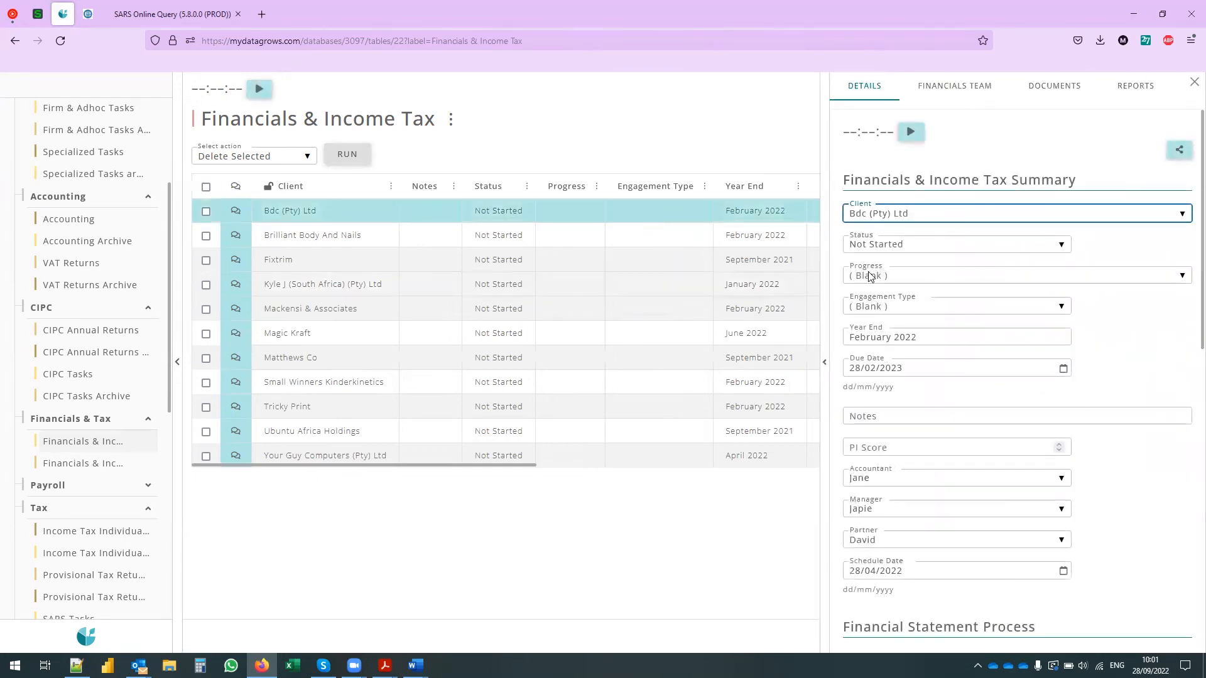
click(892, 276)
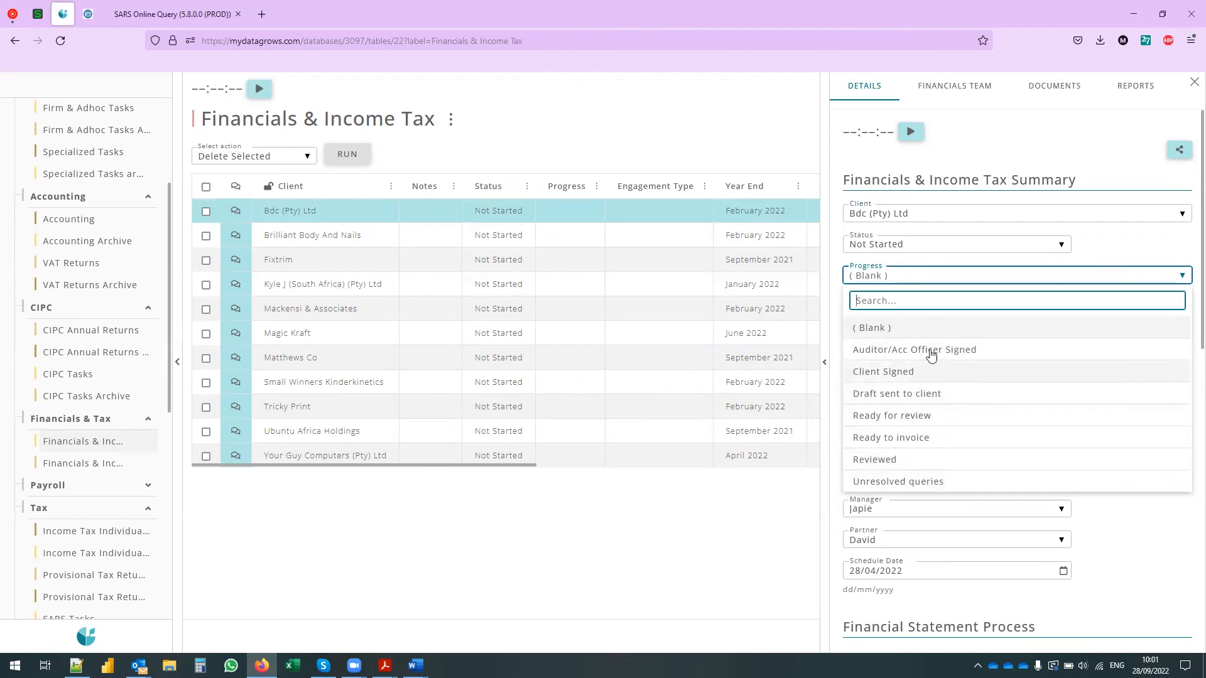
click(826, 178)
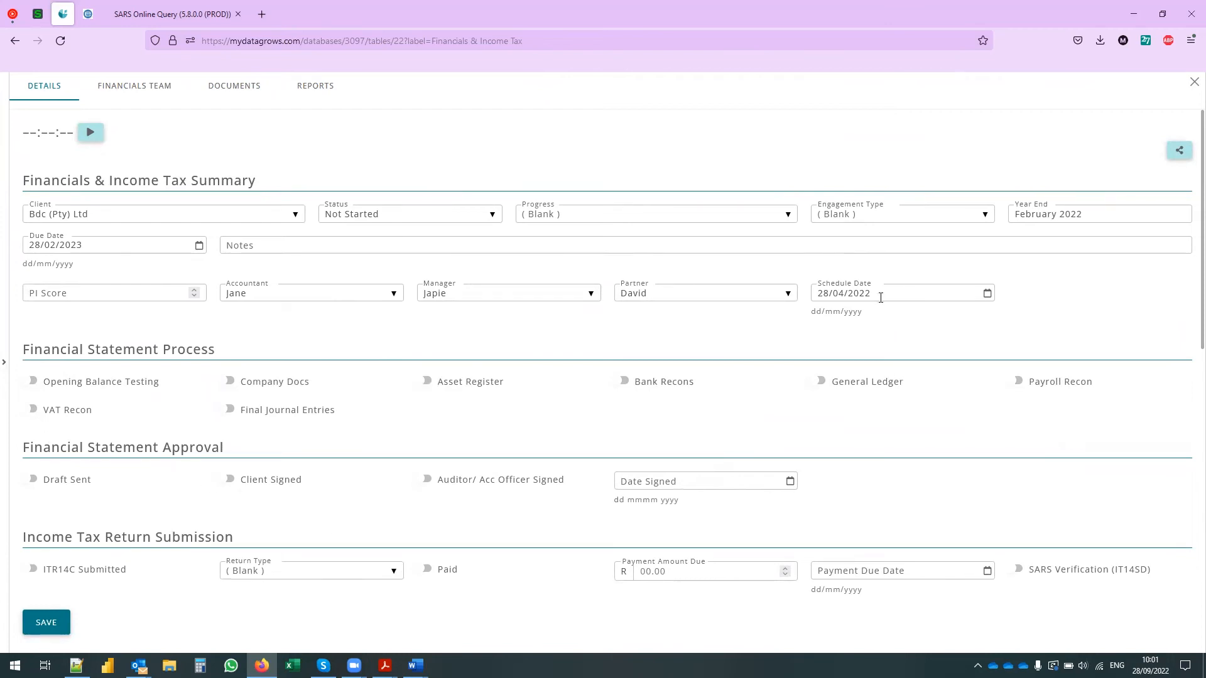
click(118, 99)
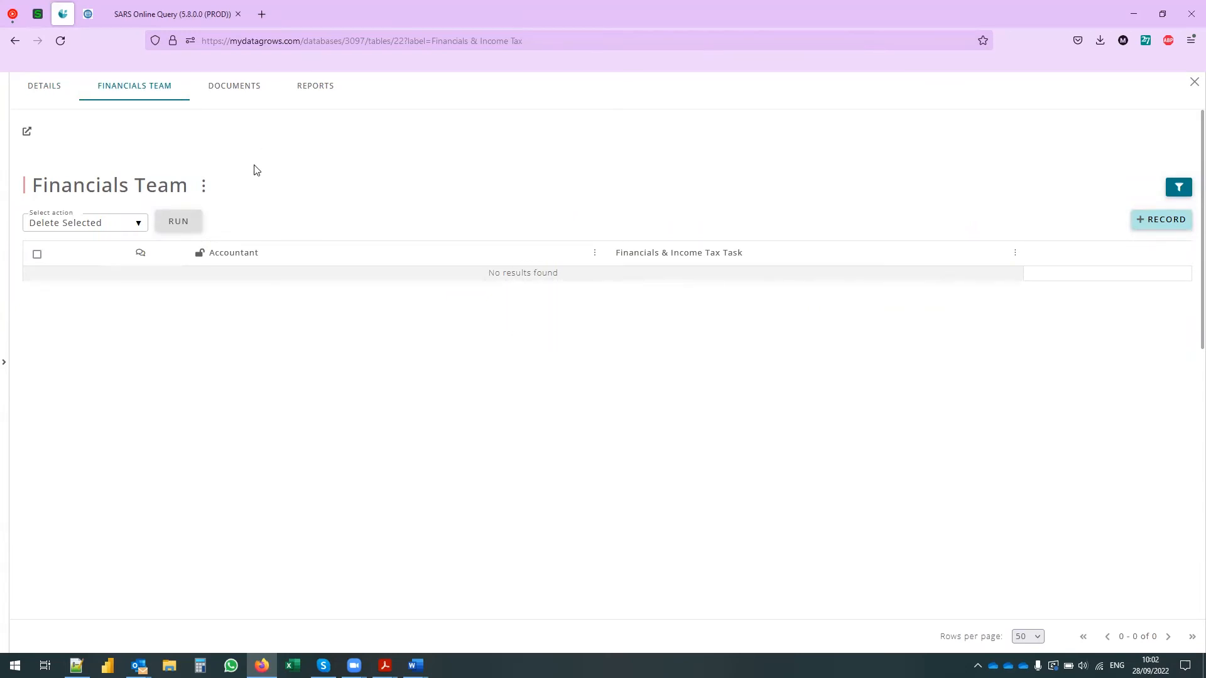
click(1193, 83)
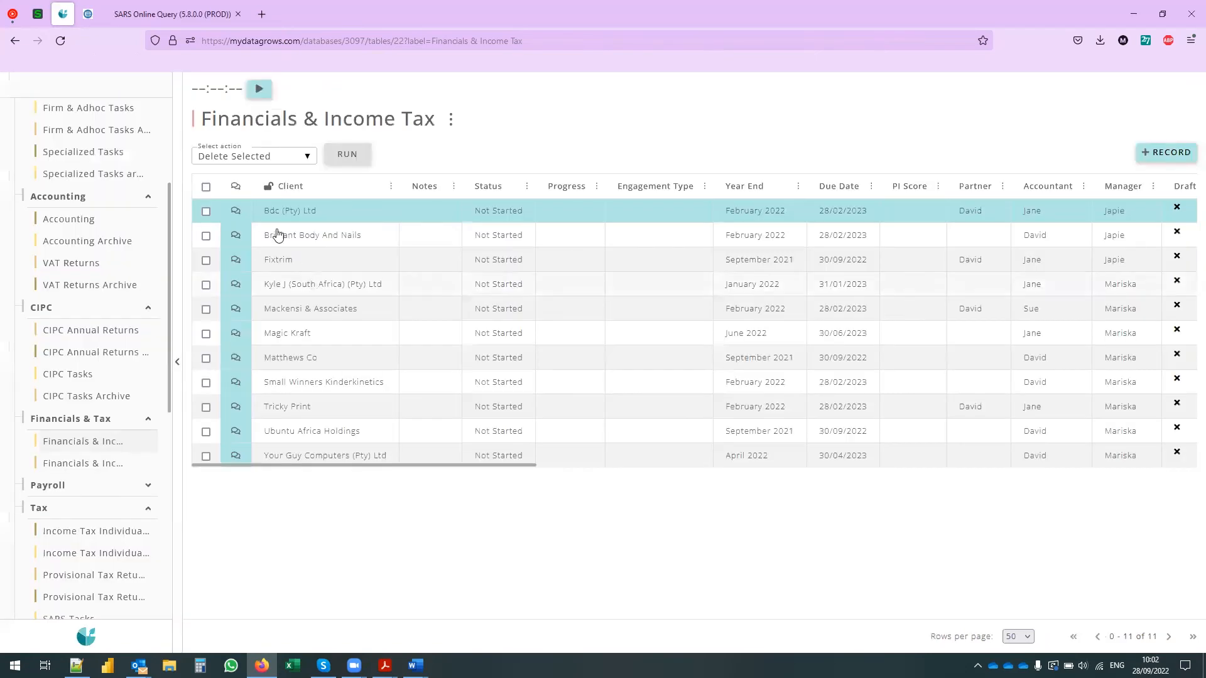
Add the second listed accountant to the Bdc (Pty) Ltd record's Financials Team and save the entry
click(350, 210)
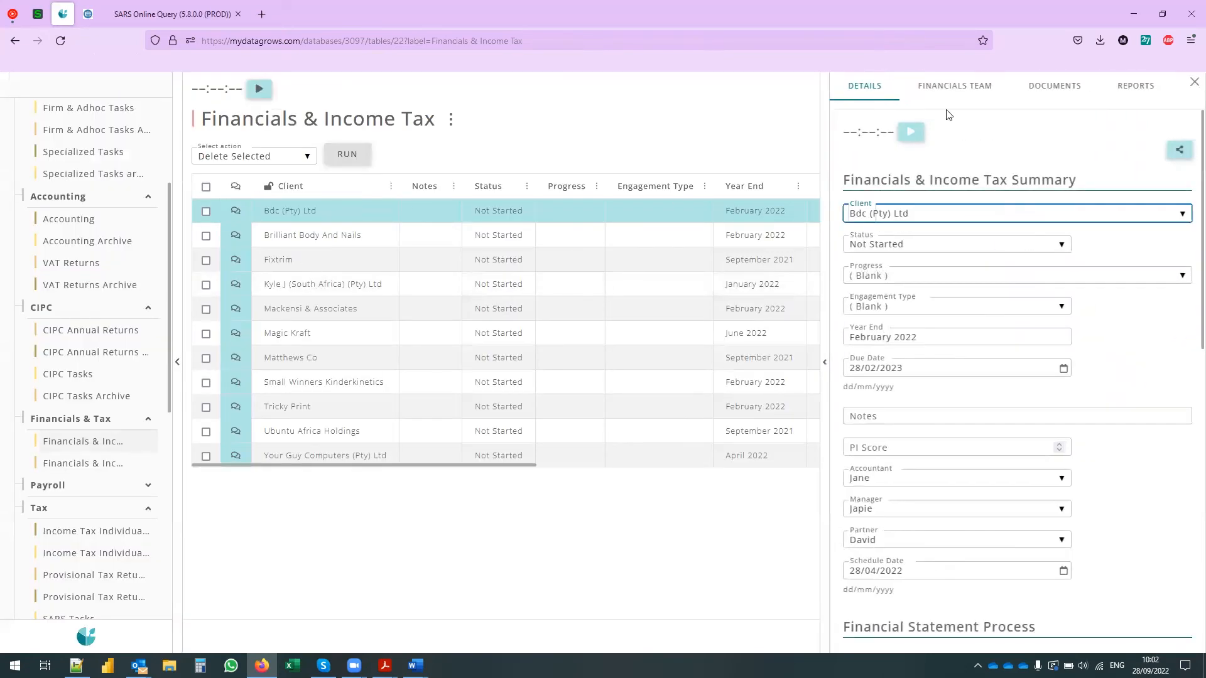
click(955, 89)
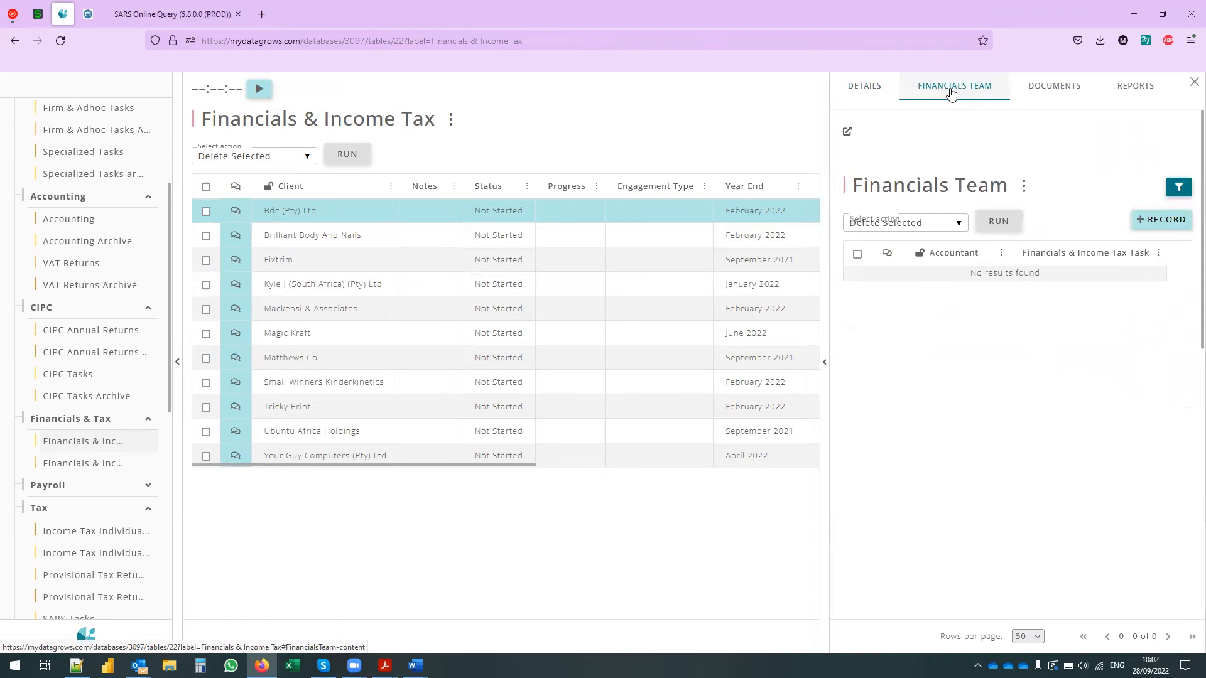
click(1161, 220)
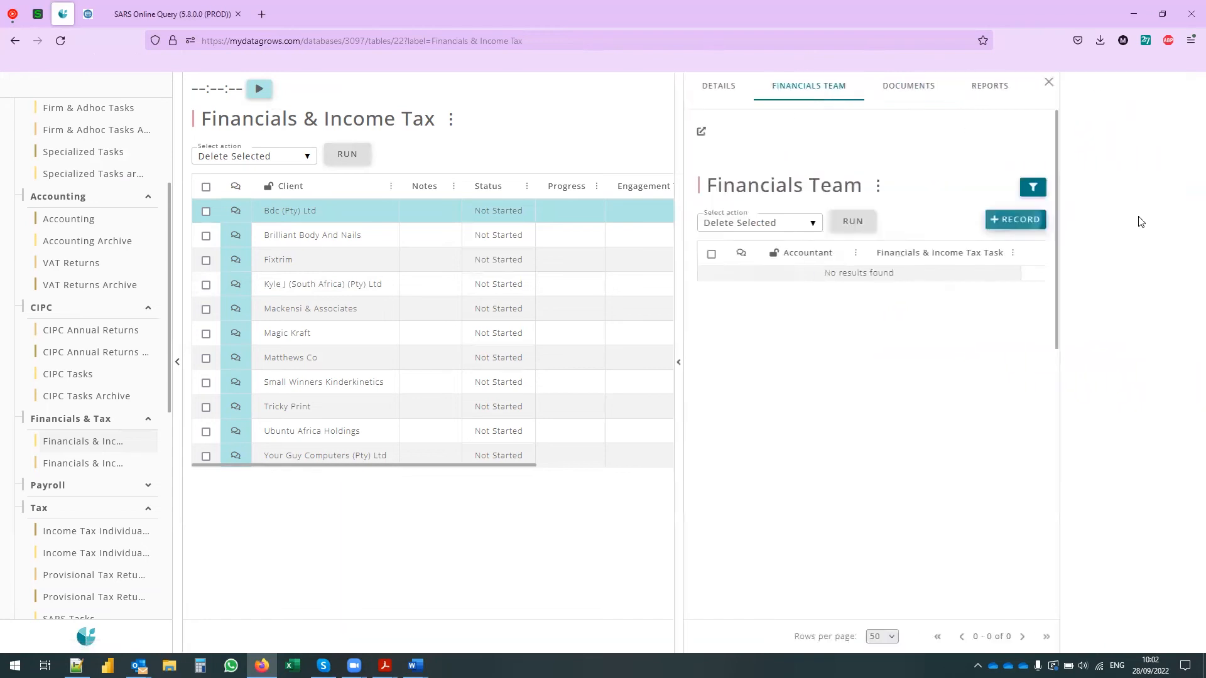
click(944, 135)
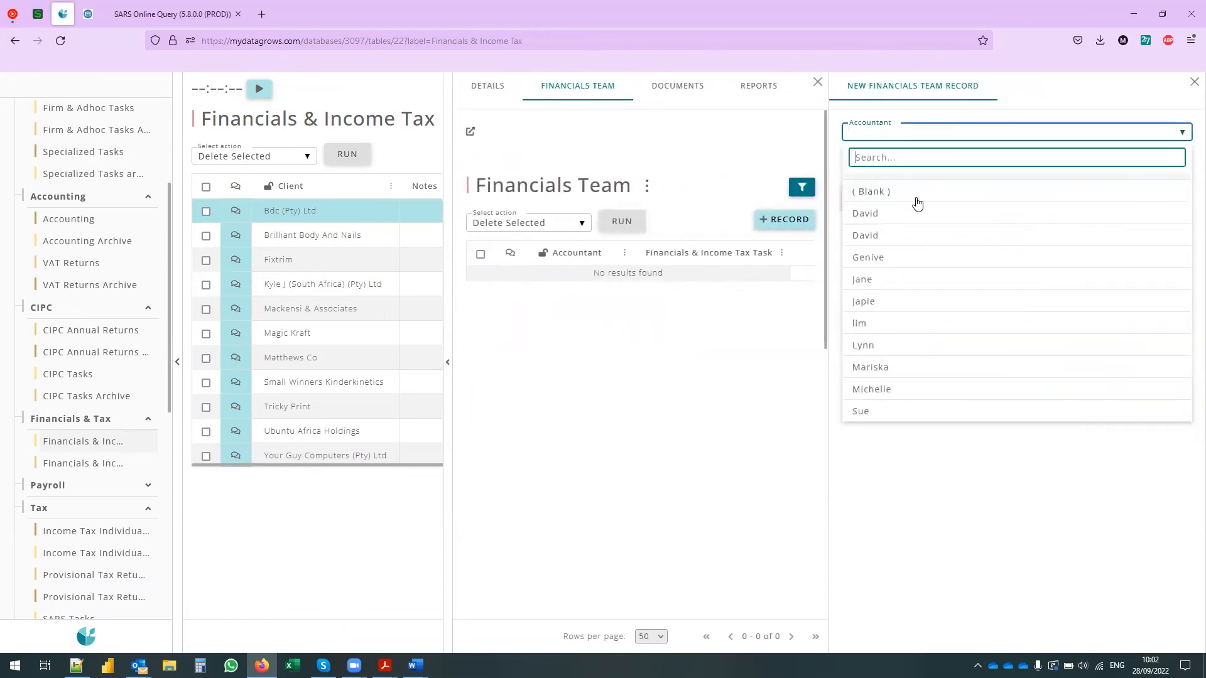
click(898, 231)
click(864, 197)
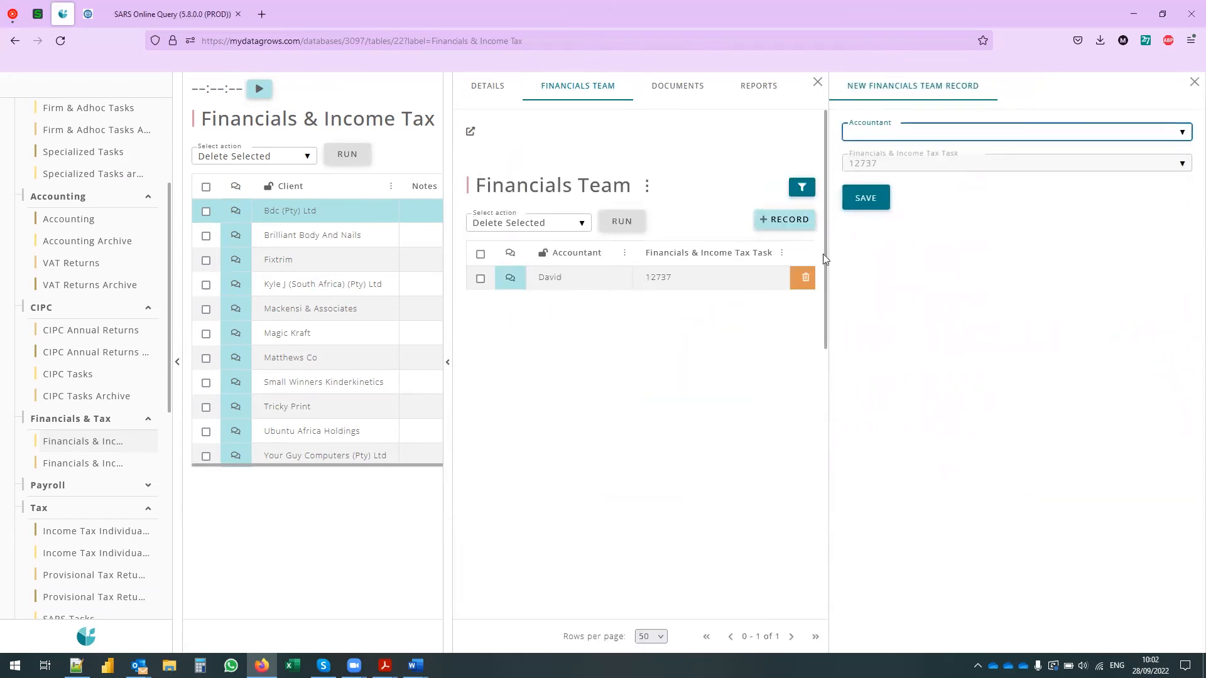
Save the third listed accountant as another Financials Team member, return to the record's details, and close it
click(901, 134)
click(914, 256)
click(865, 198)
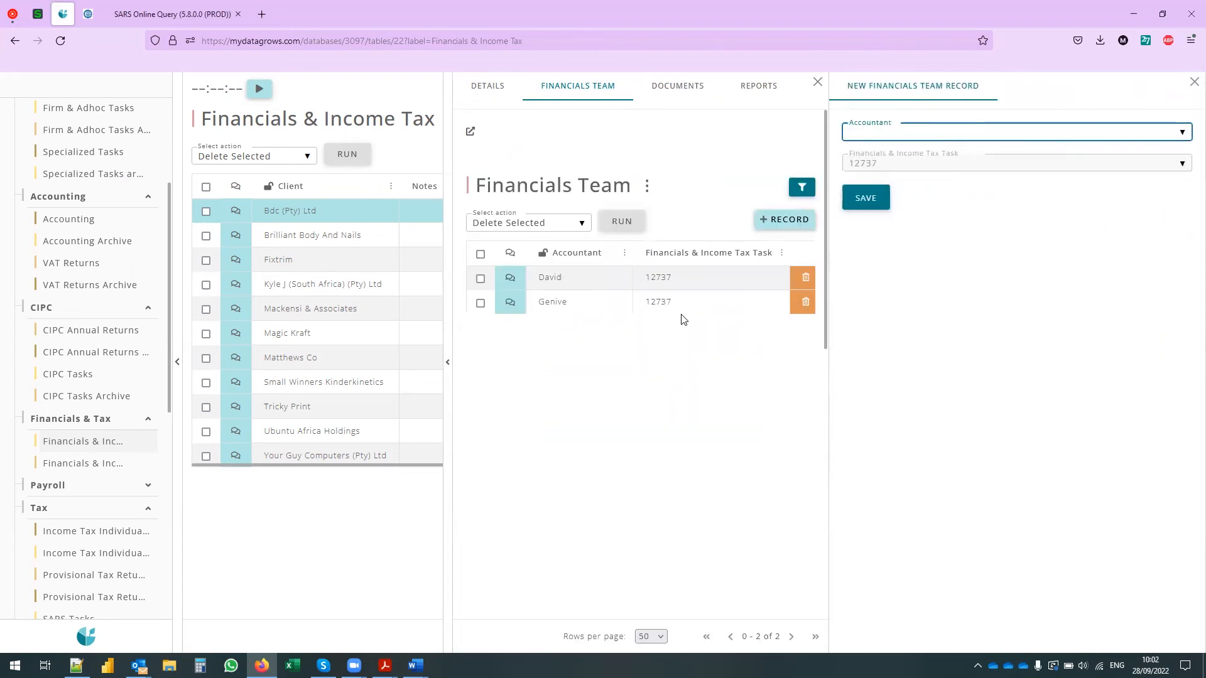
click(1191, 83)
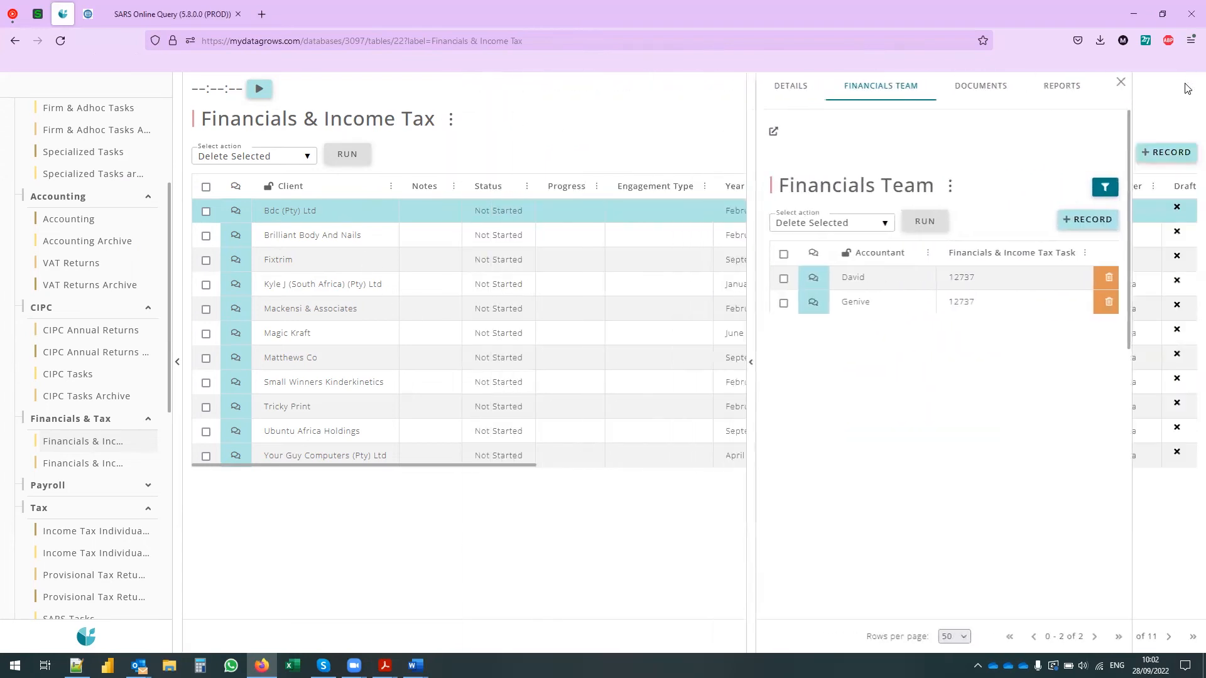
click(865, 86)
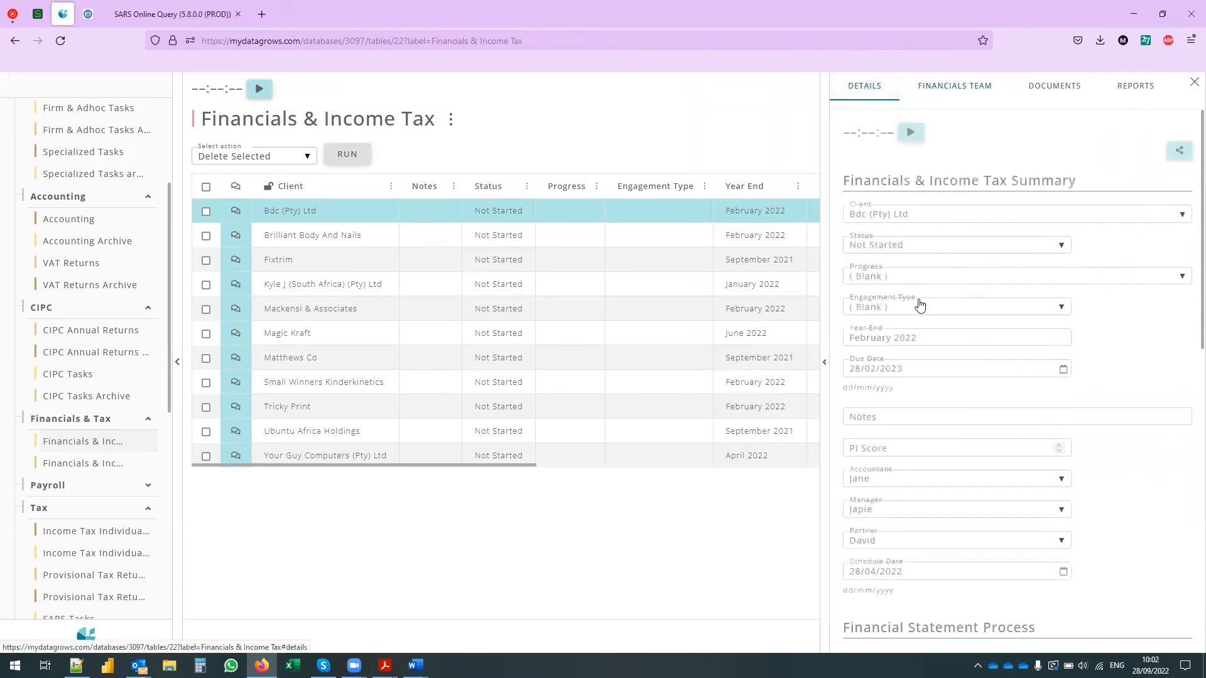
click(1191, 83)
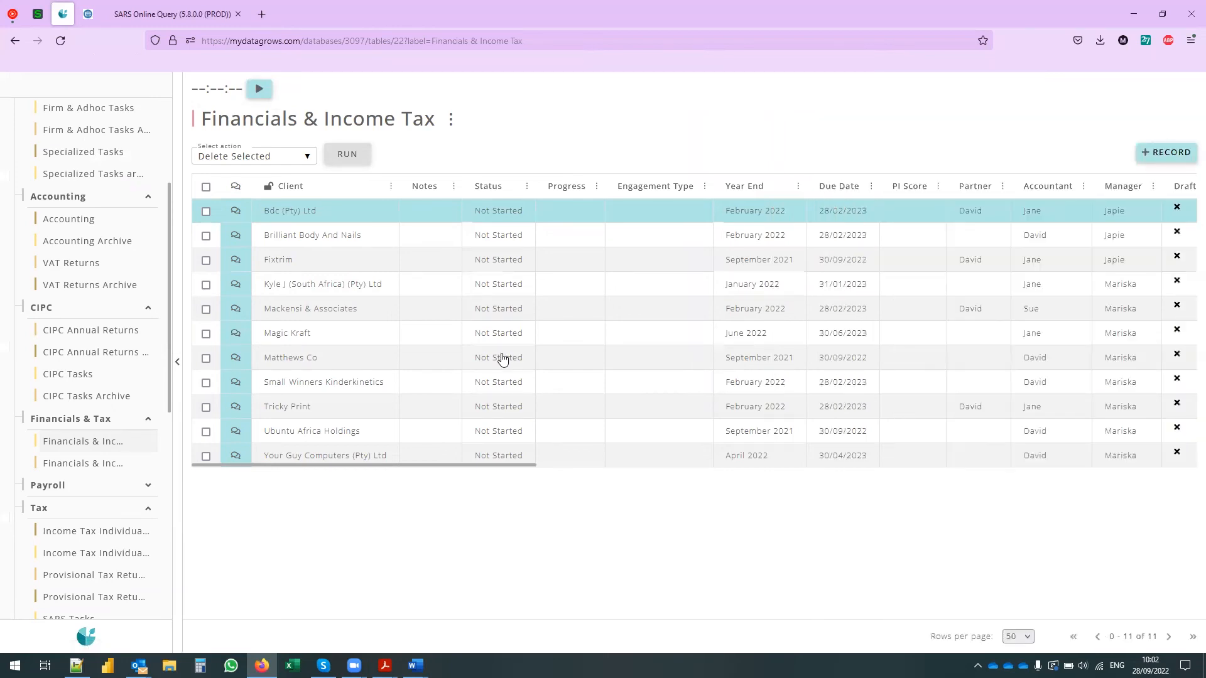
View the Payroll group's Compensation Fund ROE, EMP201 and EMP501 Bi-Annual Recon task lists
click(80, 487)
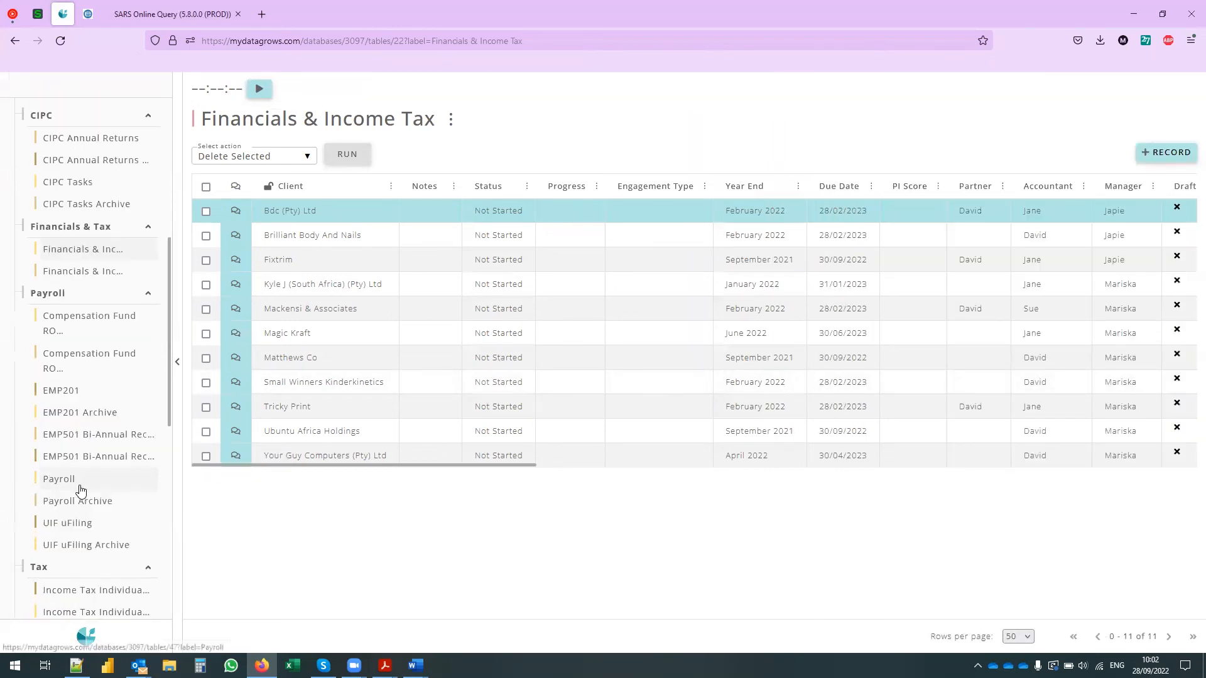
click(62, 327)
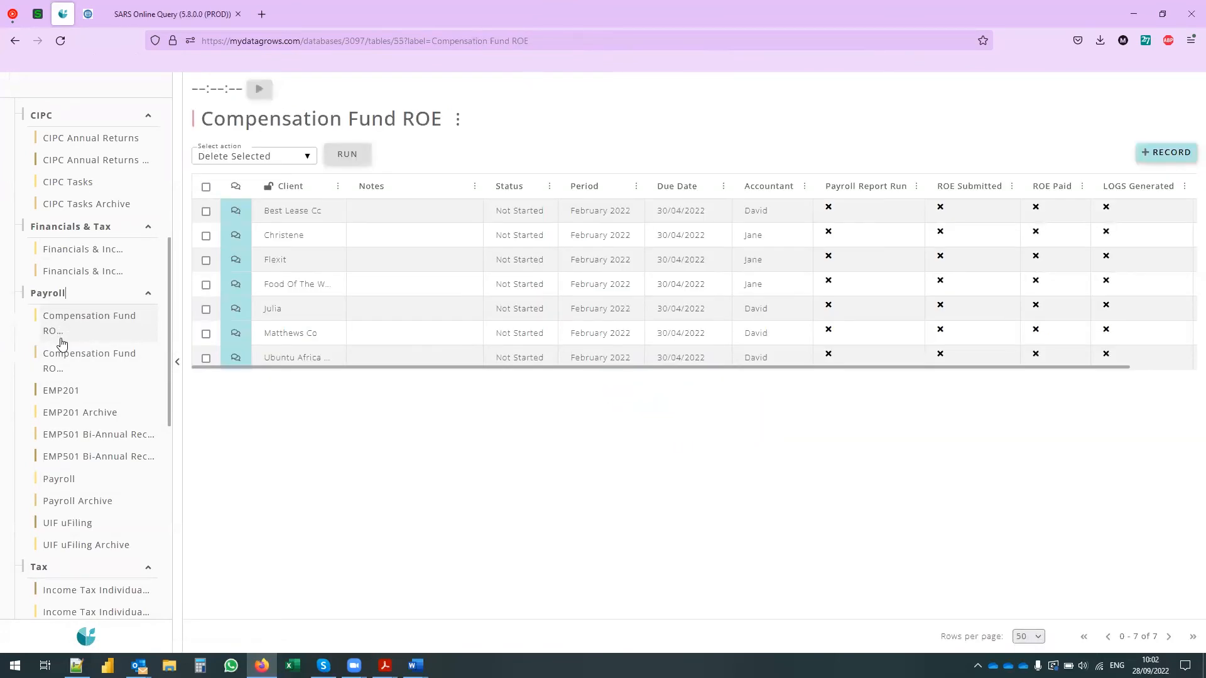
click(61, 391)
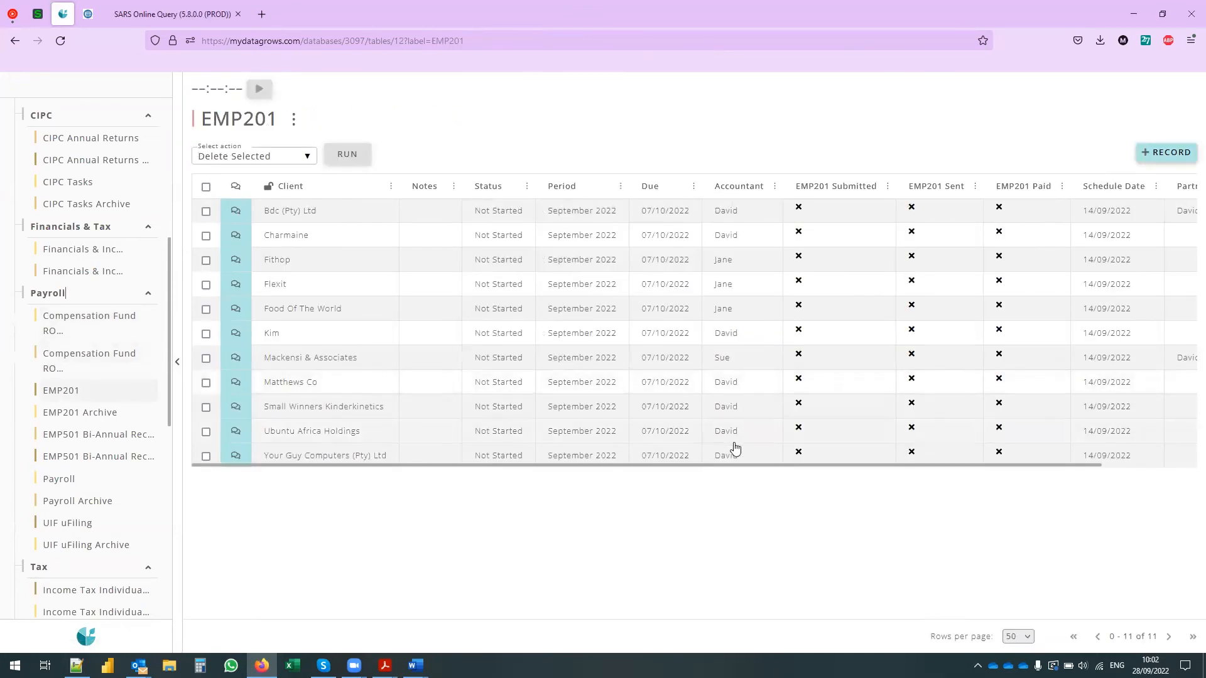
drag(713, 465, 857, 468)
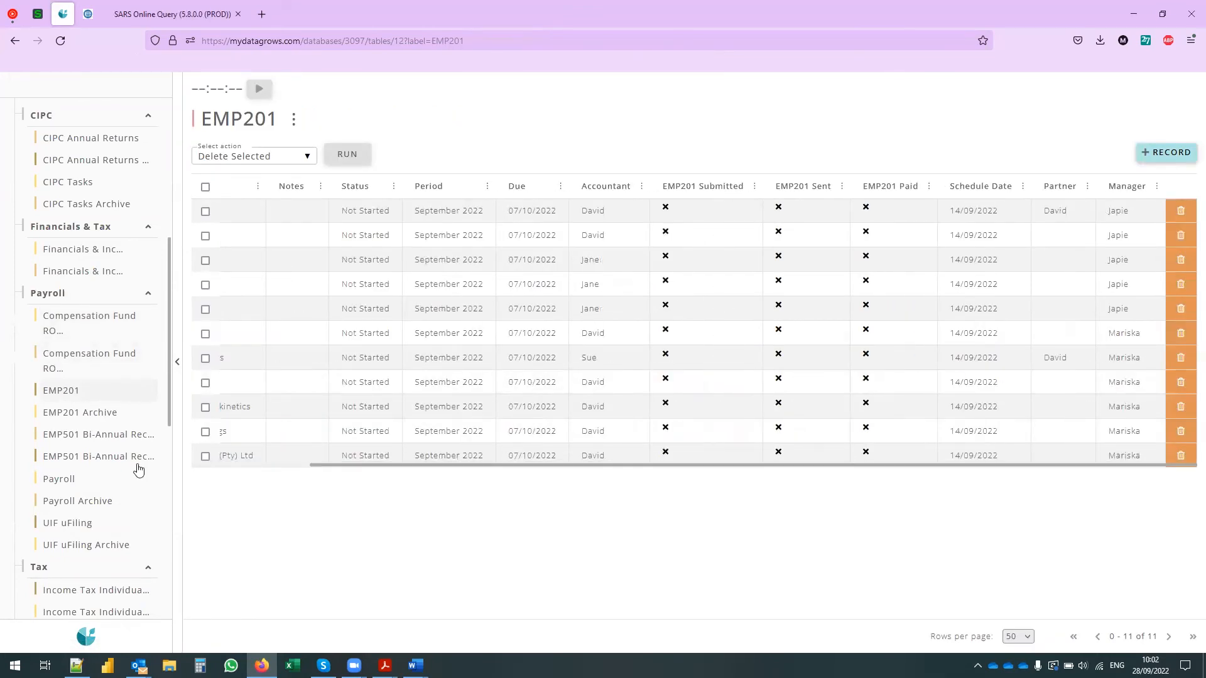
click(89, 414)
click(71, 436)
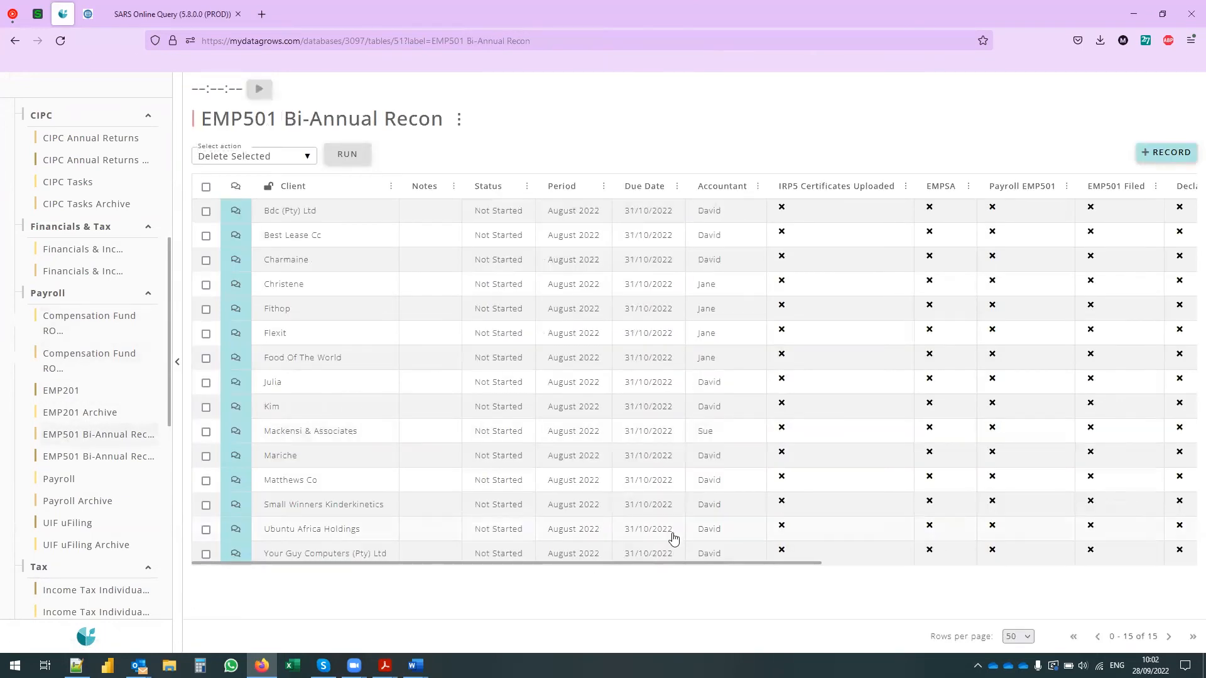
Review the columns of the EMP501 Bi-Annual Recon, Payroll and UIF uFiling task lists
scroll(626, 569, right, 5)
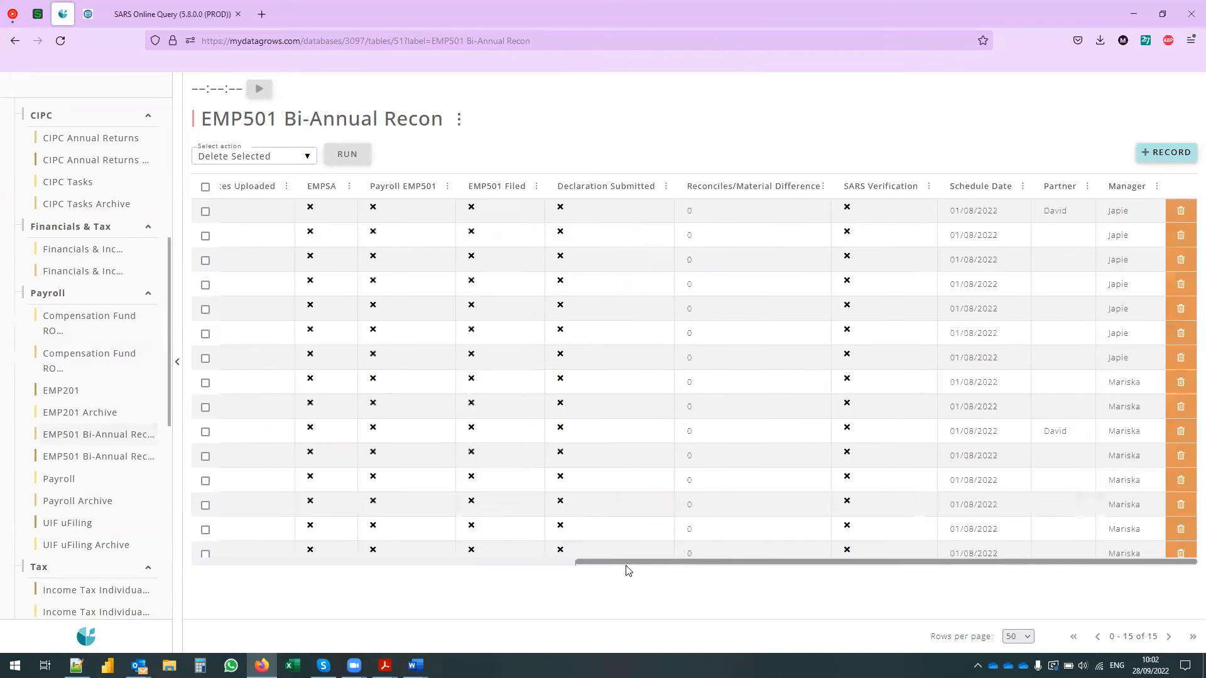
drag(778, 565, 383, 587)
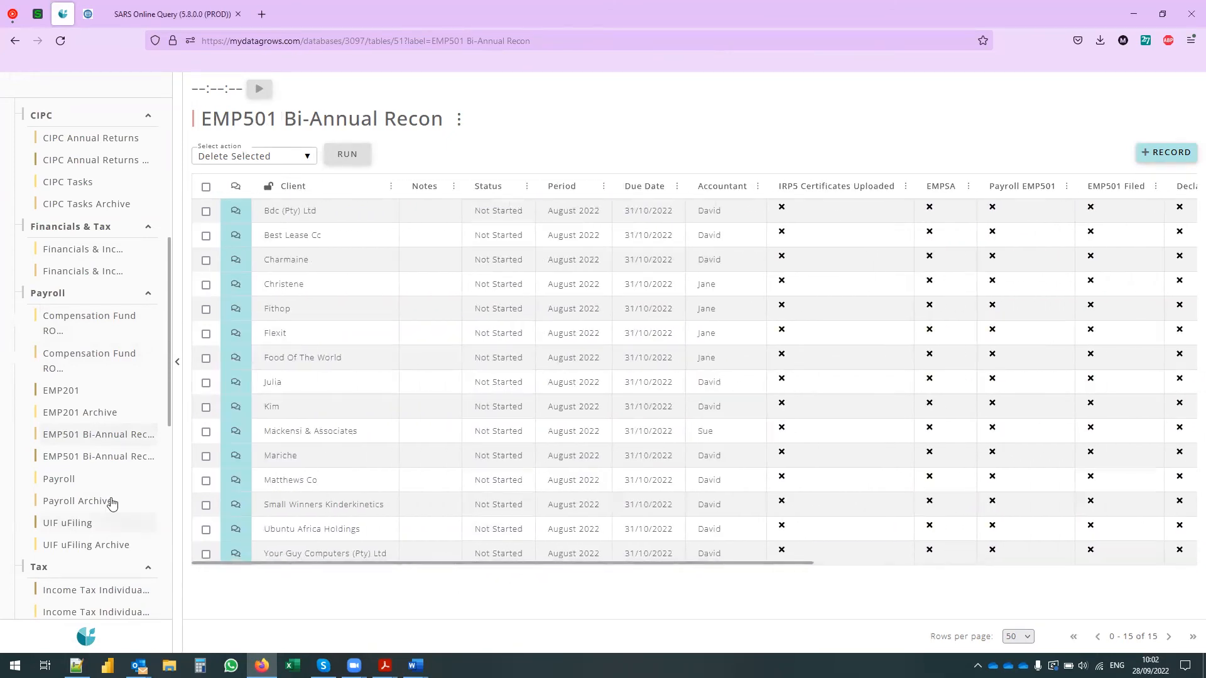
click(59, 479)
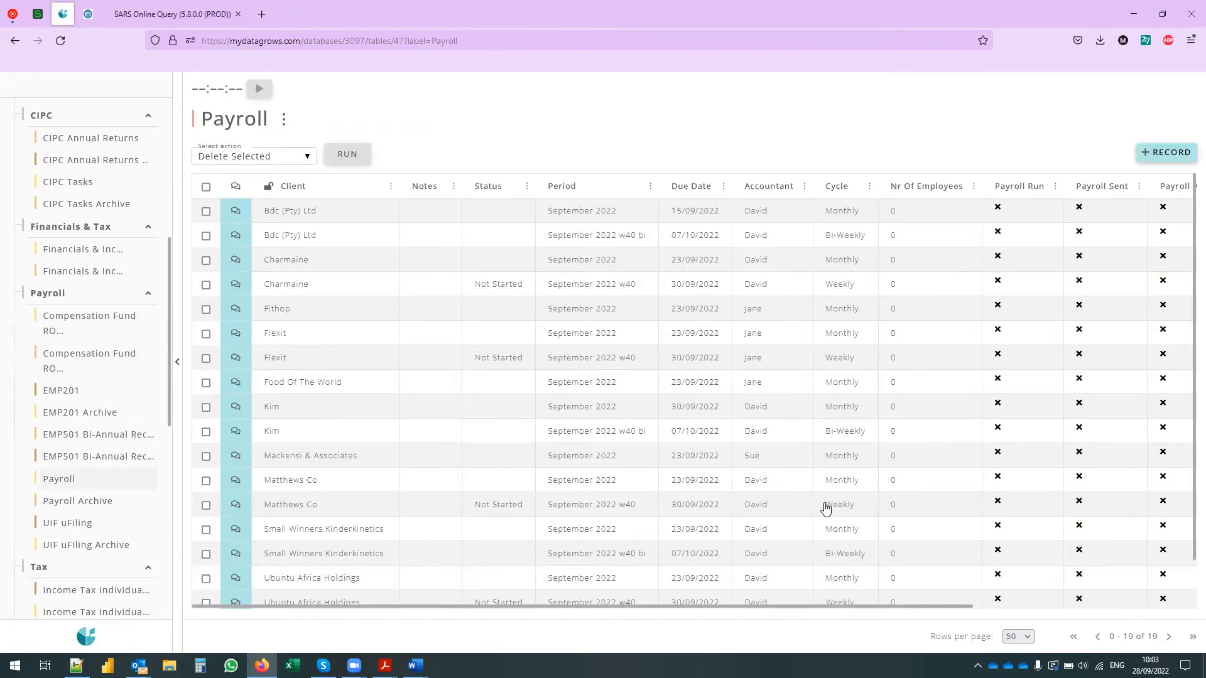
scroll(510, 550, down, 1)
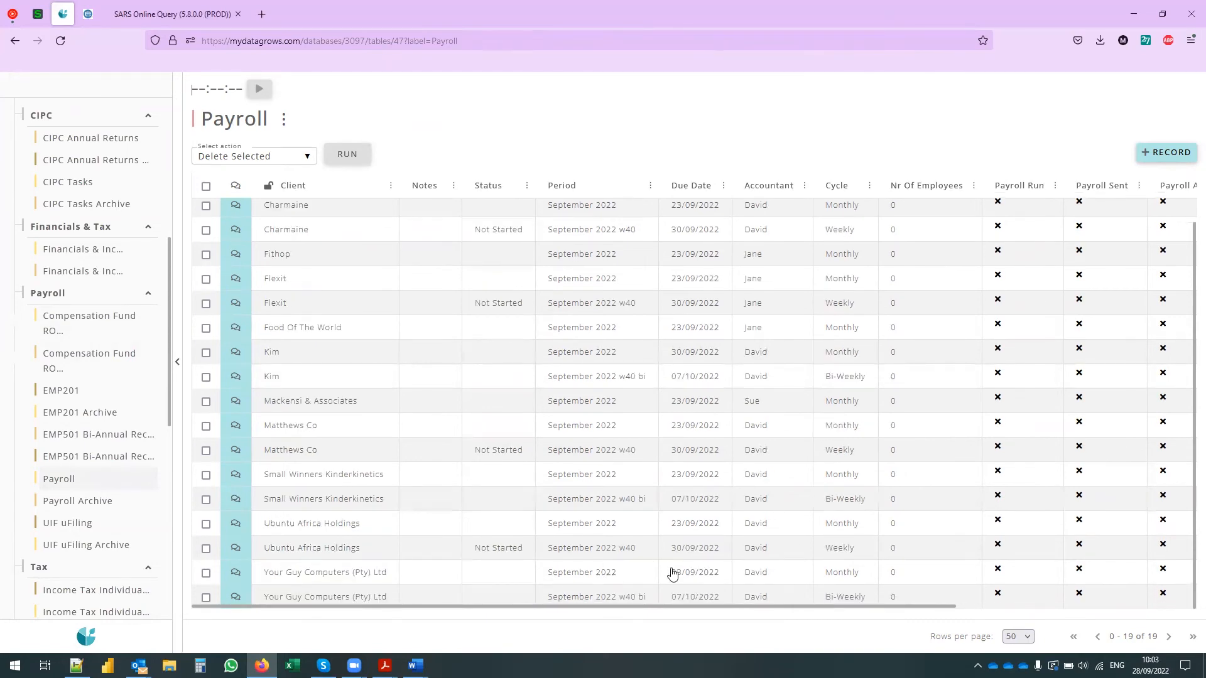
scroll(671, 572, up, 1)
drag(583, 601, 835, 604)
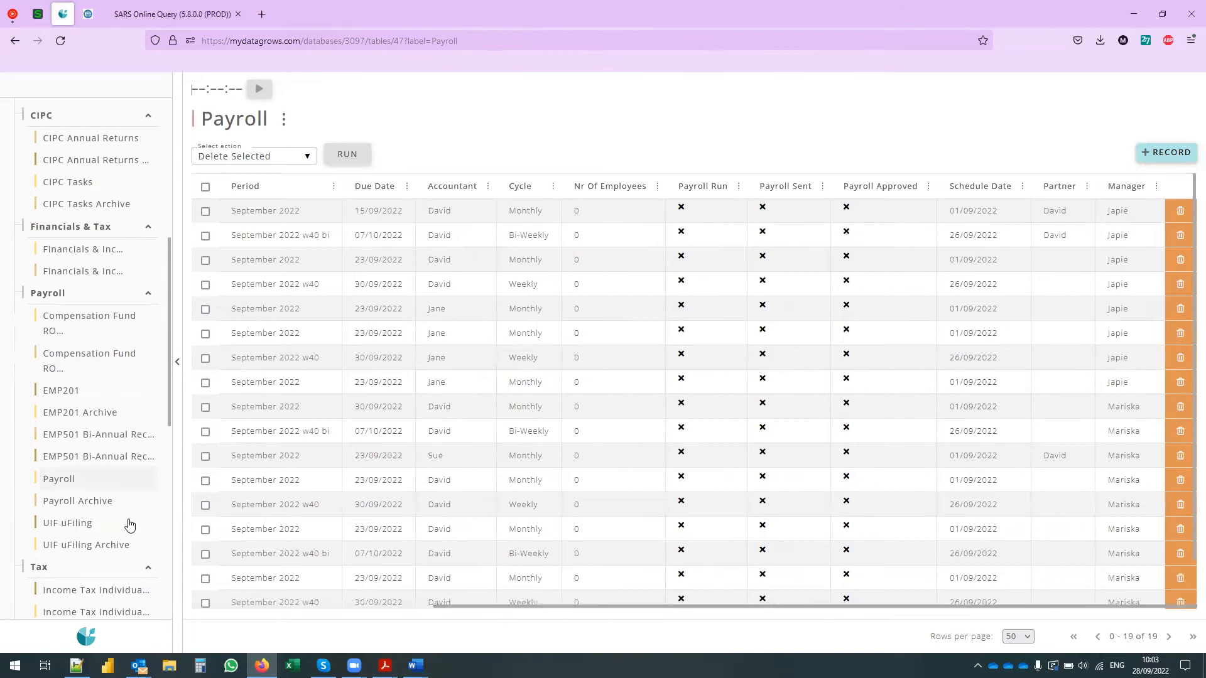
click(91, 531)
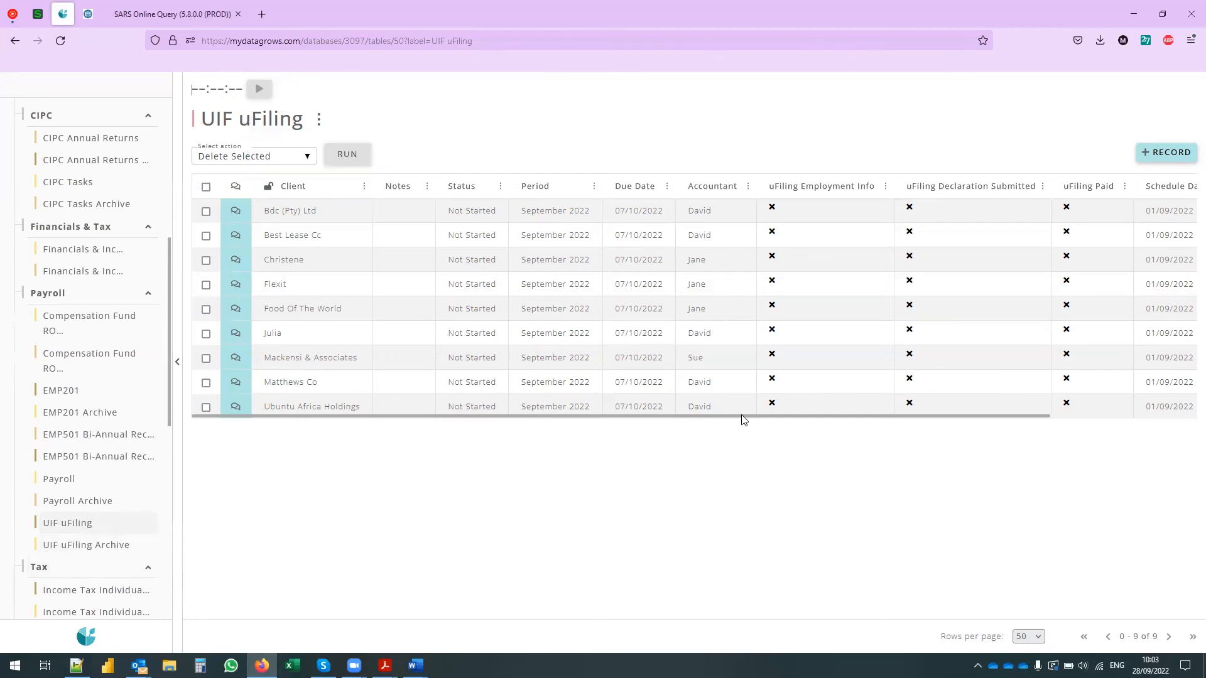
drag(742, 416, 726, 443)
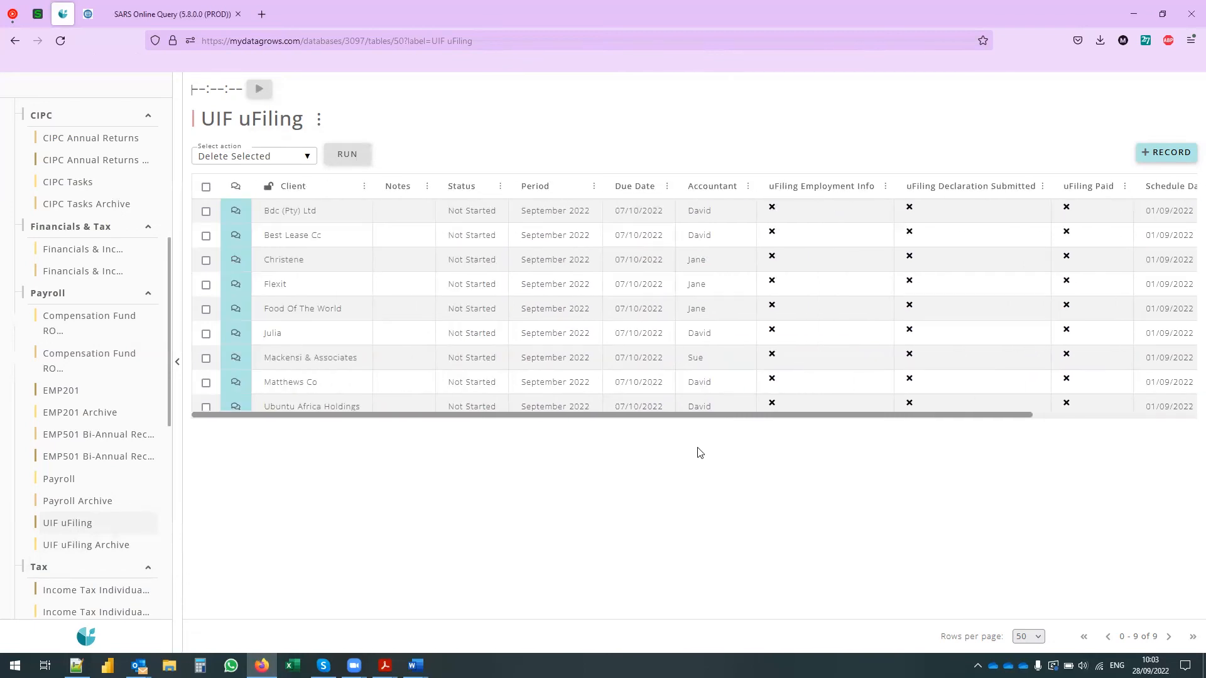
View the Income Tax Individuals list and examine the summary and details of its first record
scroll(52, 447, down, 3)
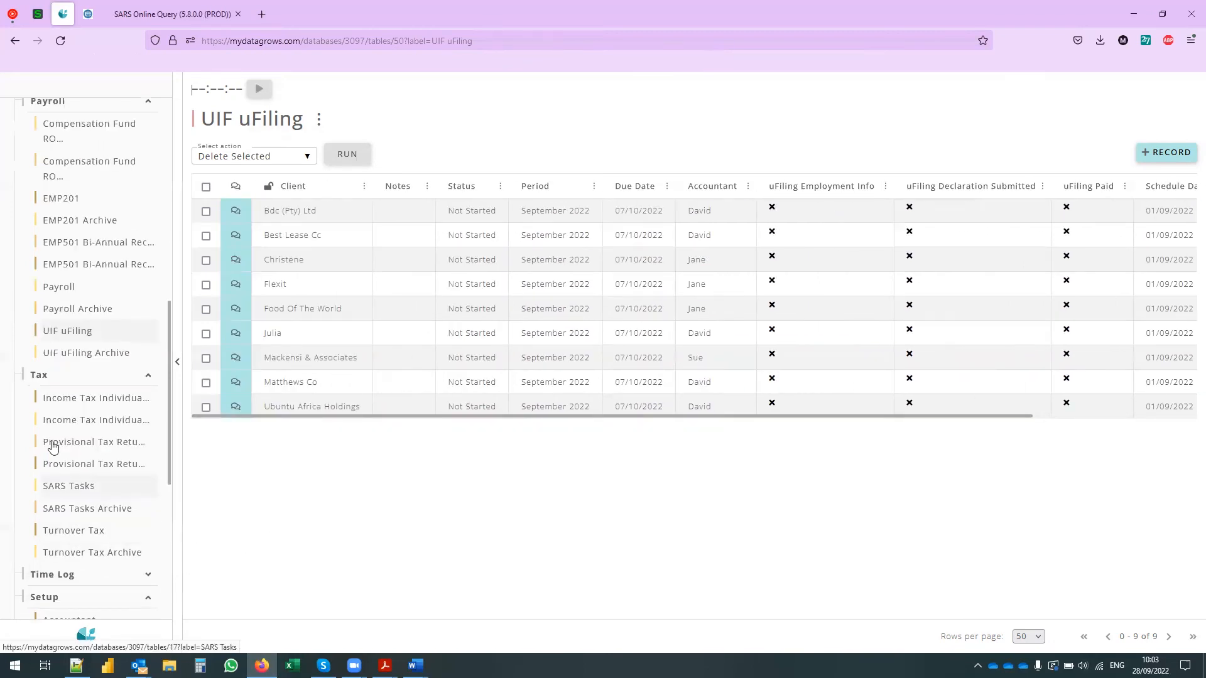
click(82, 398)
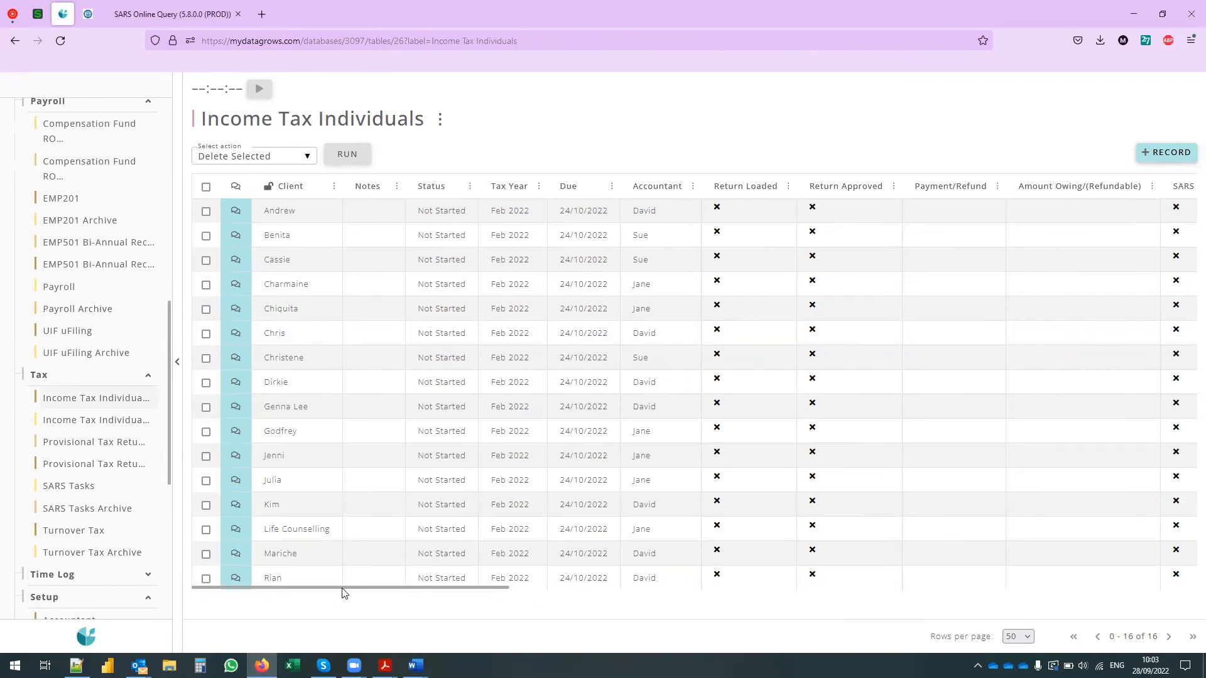
drag(334, 588, 304, 570)
click(870, 216)
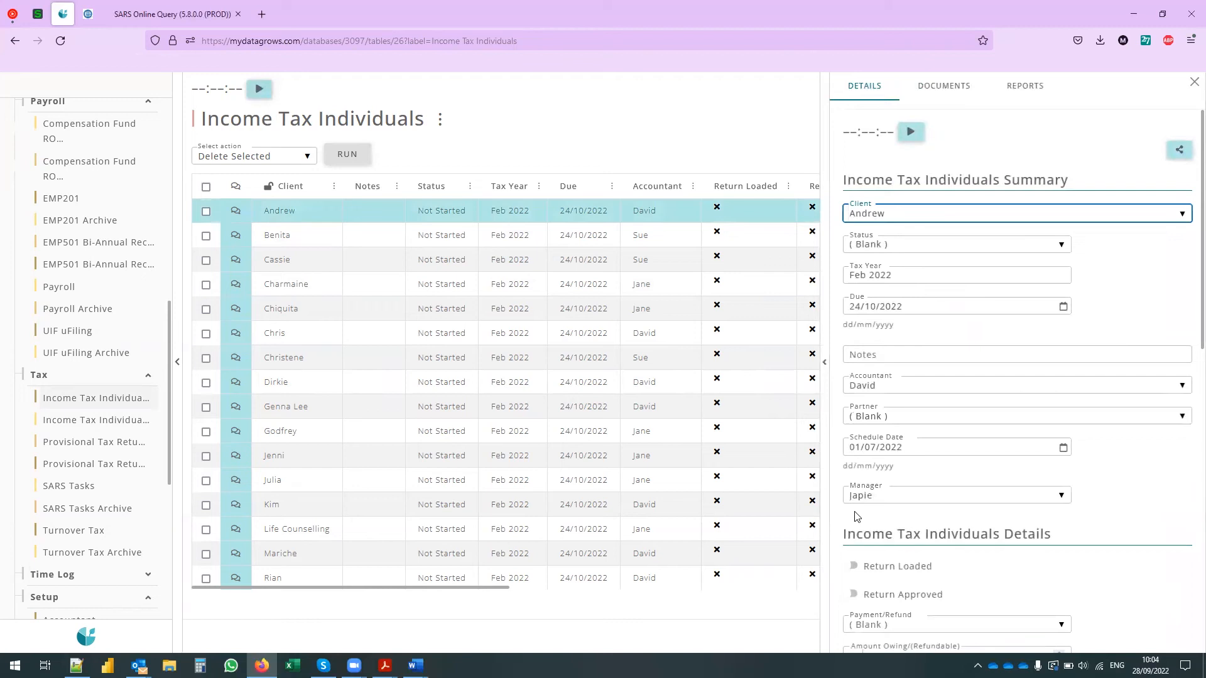
scroll(856, 517, down, 3)
scroll(990, 512, down, 7)
scroll(996, 541, up, 10)
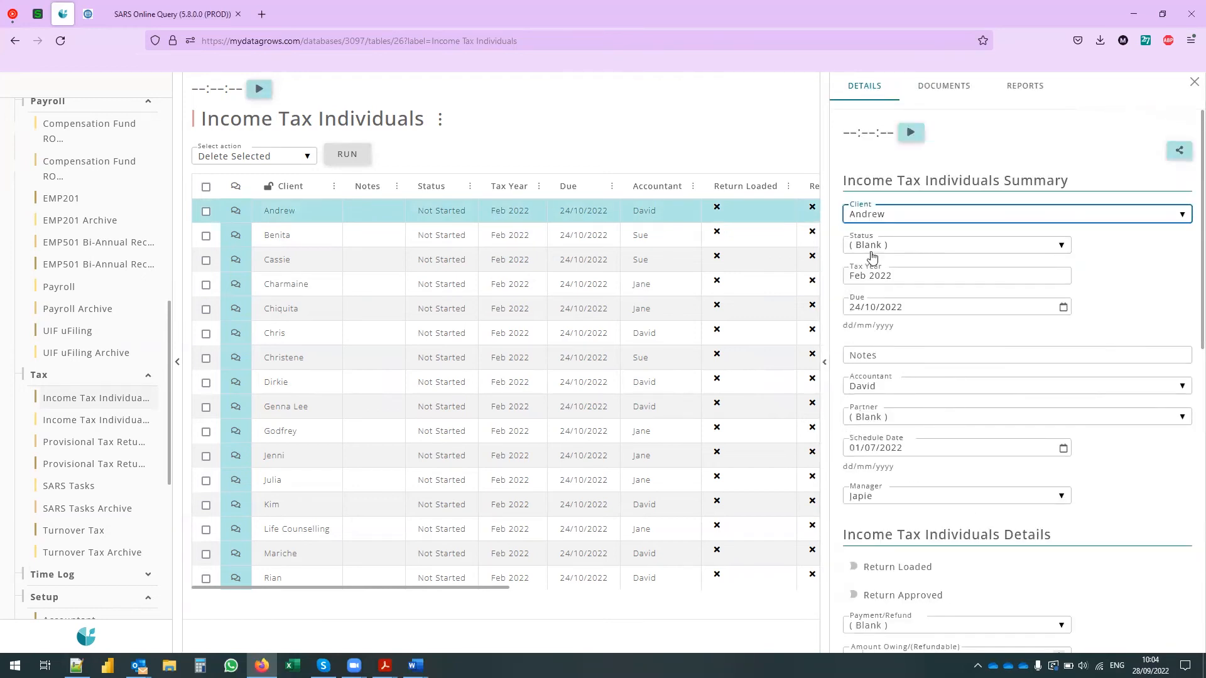
Set the first Income Tax Individuals record's status to Completed and save the record
click(871, 245)
click(888, 317)
scroll(1007, 404, down, 5)
scroll(965, 485, down, 6)
click(869, 615)
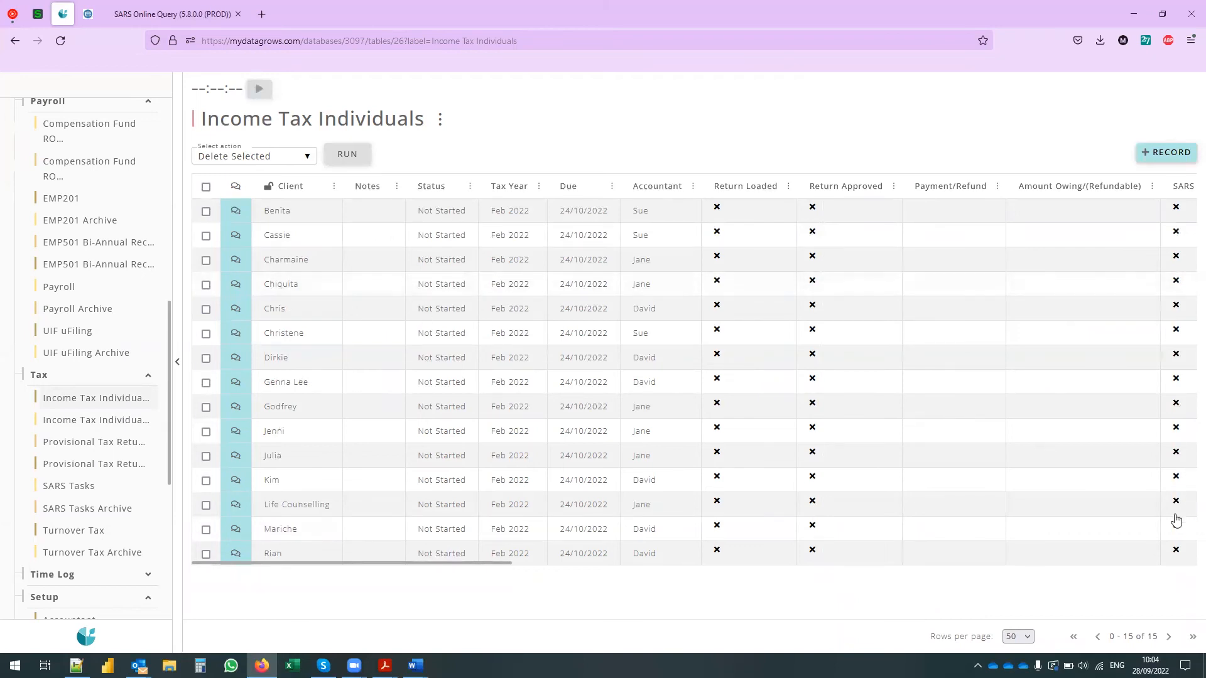
Mark the first seven records in the Income Tax Individuals list as complete in one bulk action
click(206, 211)
click(206, 235)
click(206, 259)
click(206, 285)
click(206, 308)
click(206, 334)
click(206, 358)
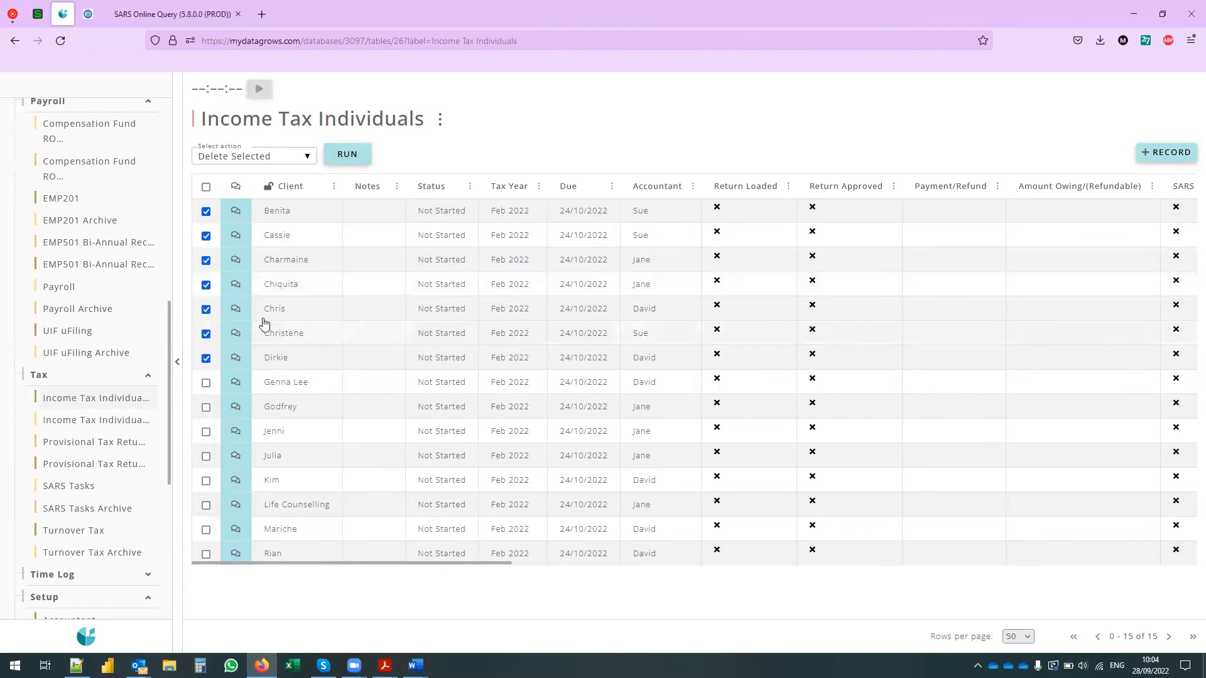
click(207, 156)
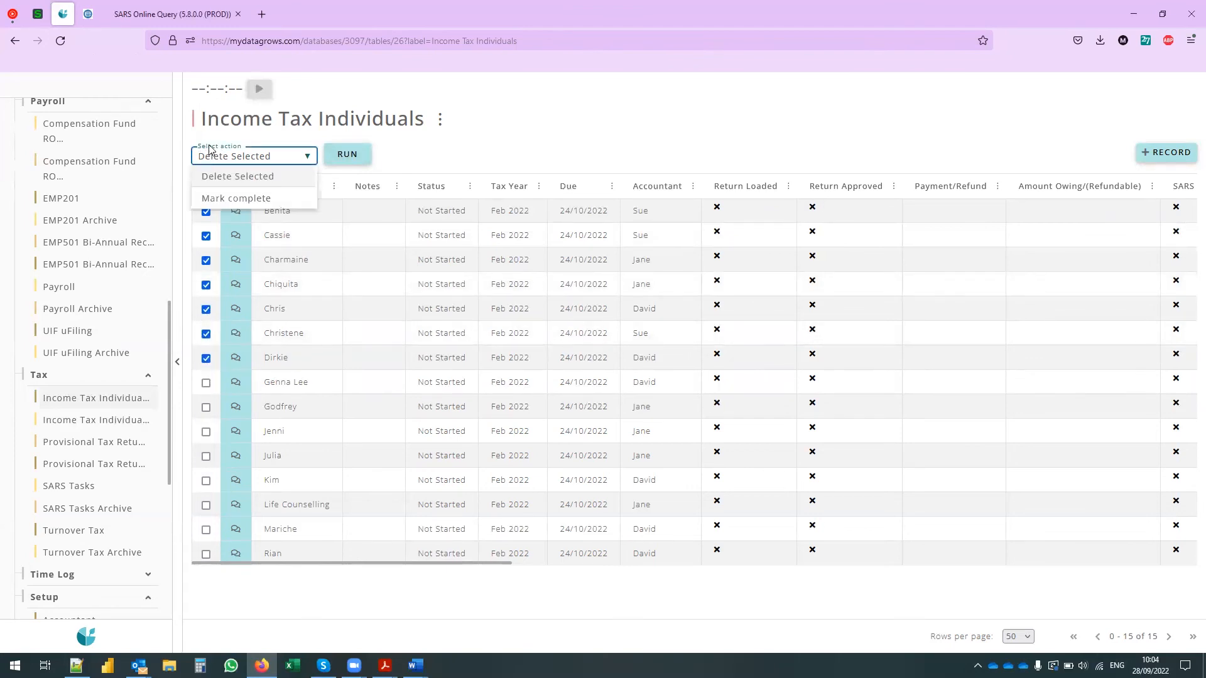
click(227, 197)
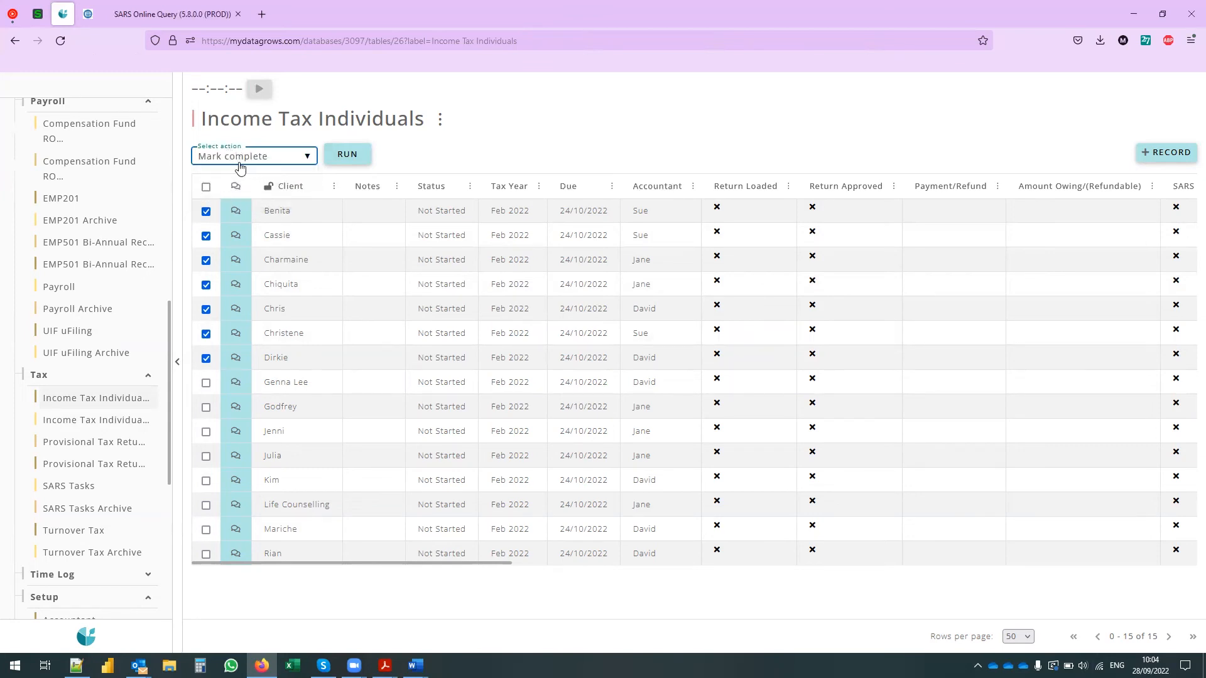
click(350, 161)
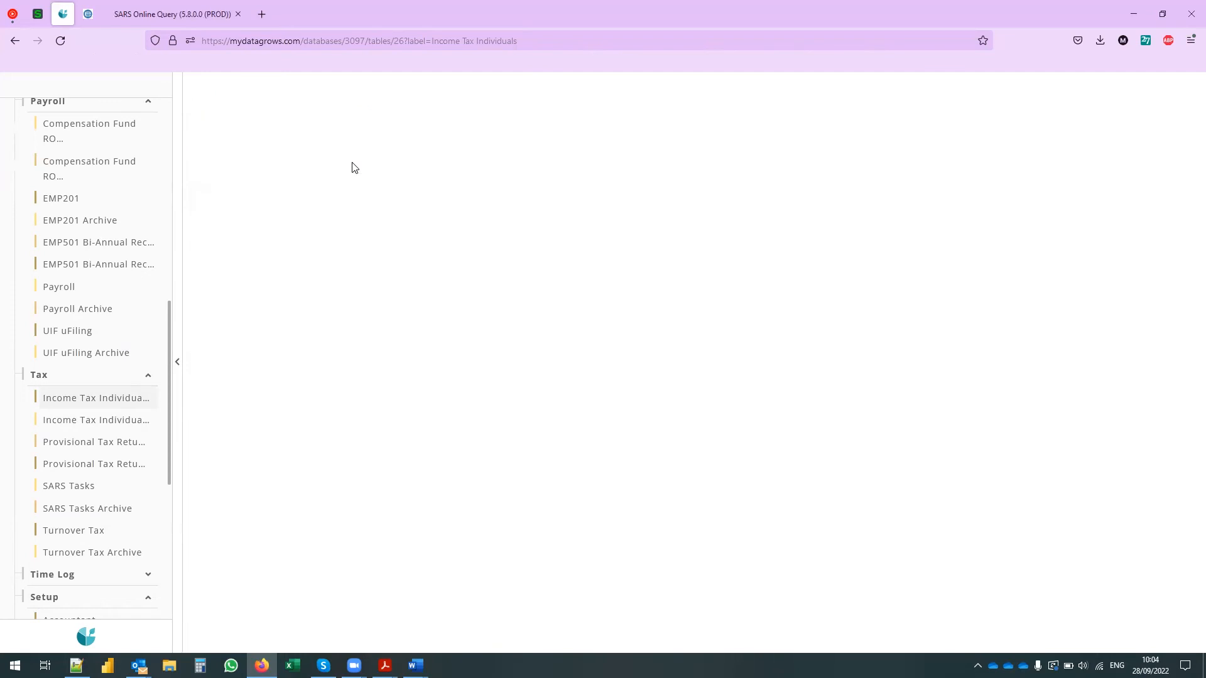
View the Income Tax Individuals Archive and review all columns of the Provisional Tax Returns list
click(61, 422)
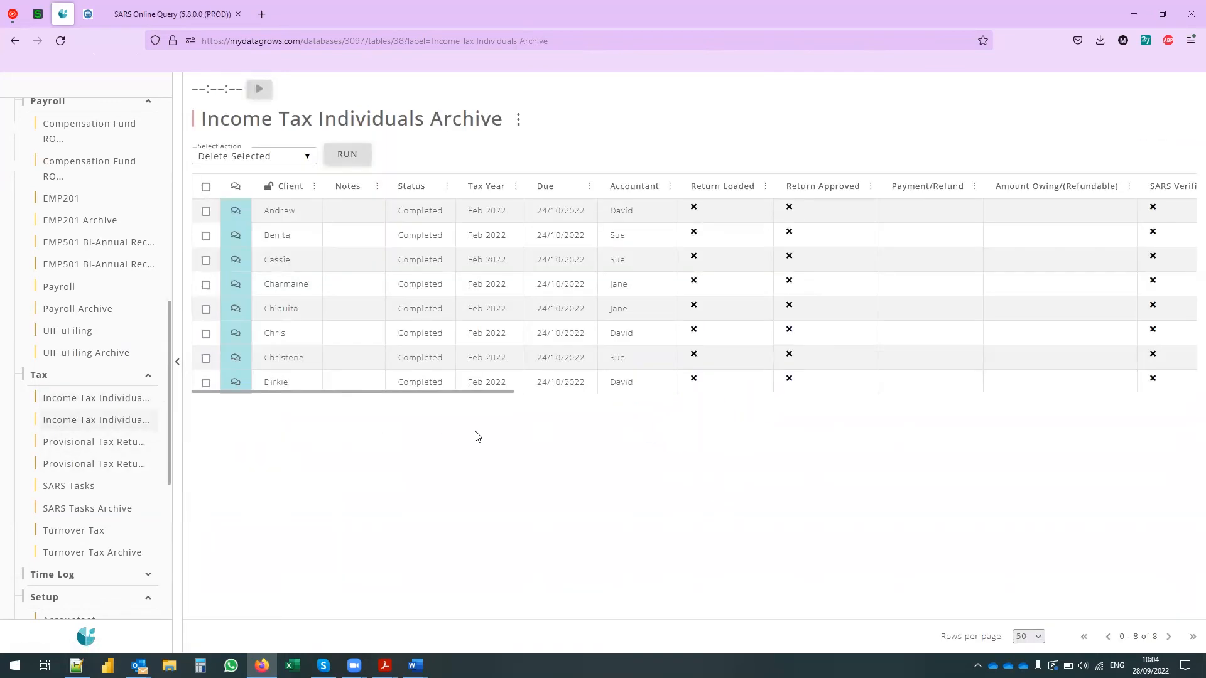
click(75, 443)
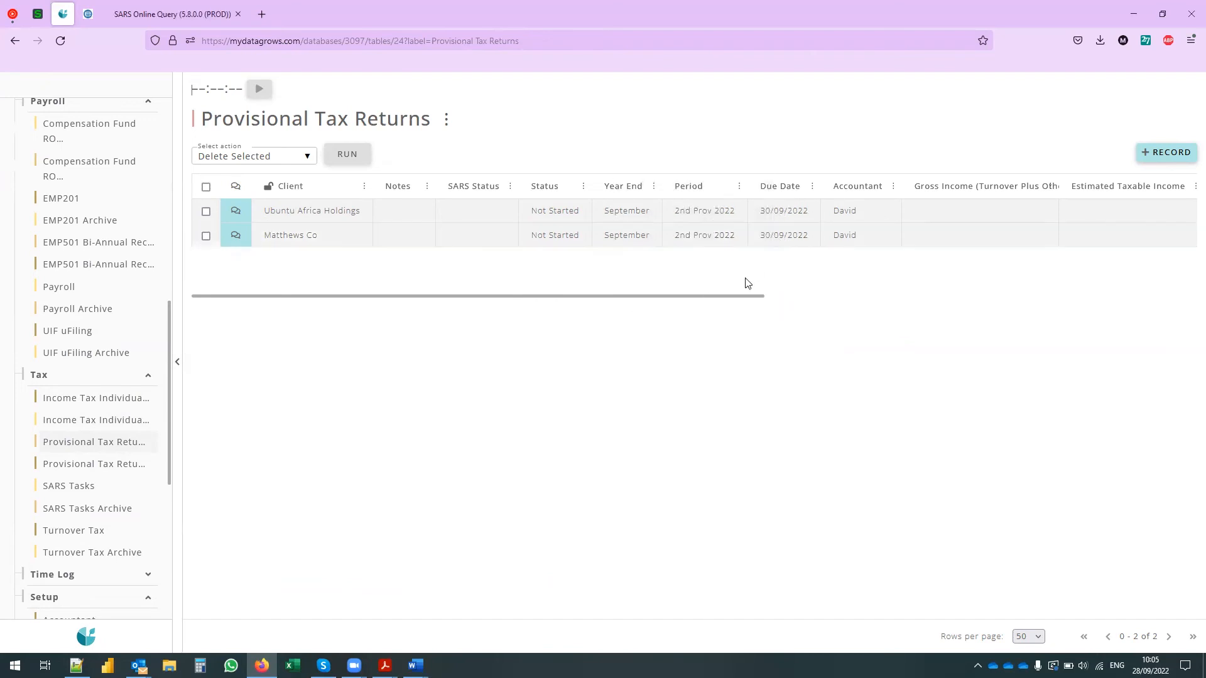
drag(707, 299, 930, 306)
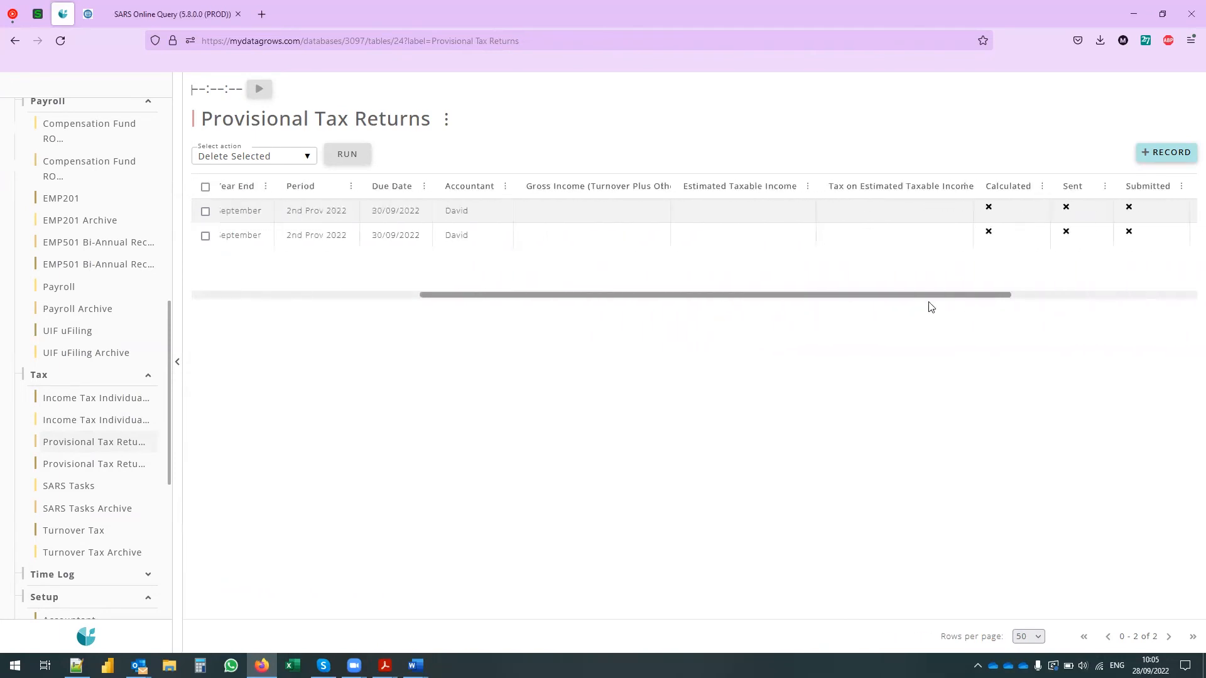
scroll(496, 292, right, 5)
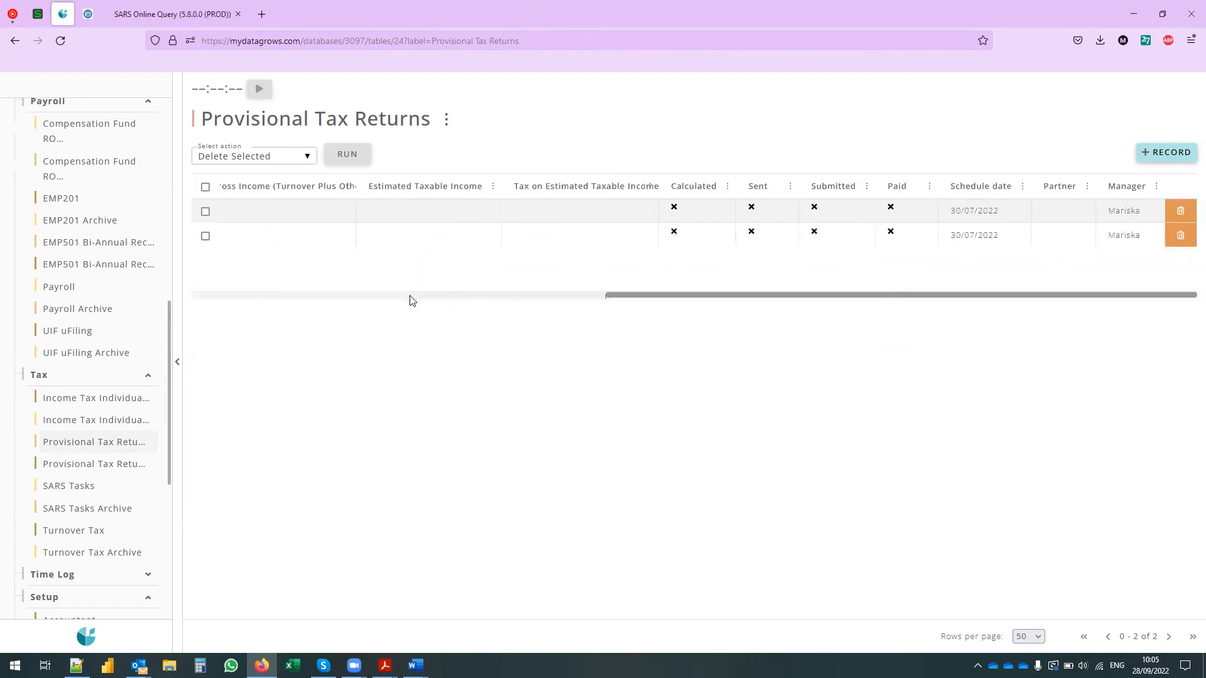
scroll(291, 299, left, 5)
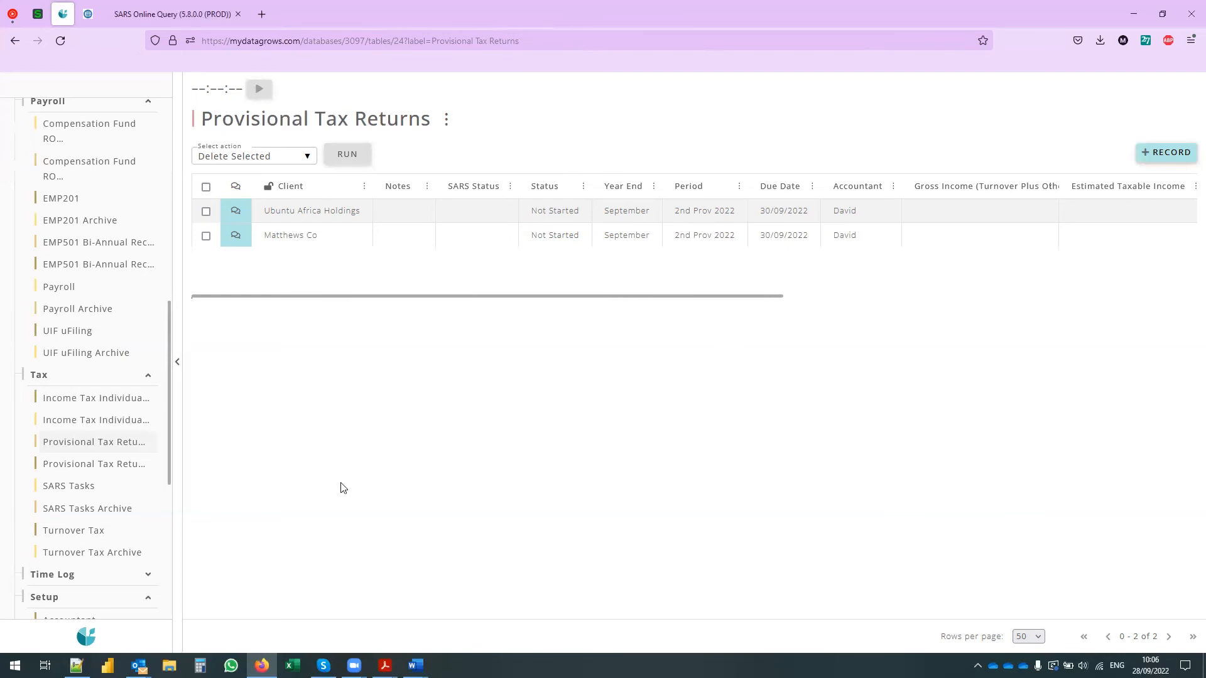
View the Turnover Tax task list and its further columns
click(54, 533)
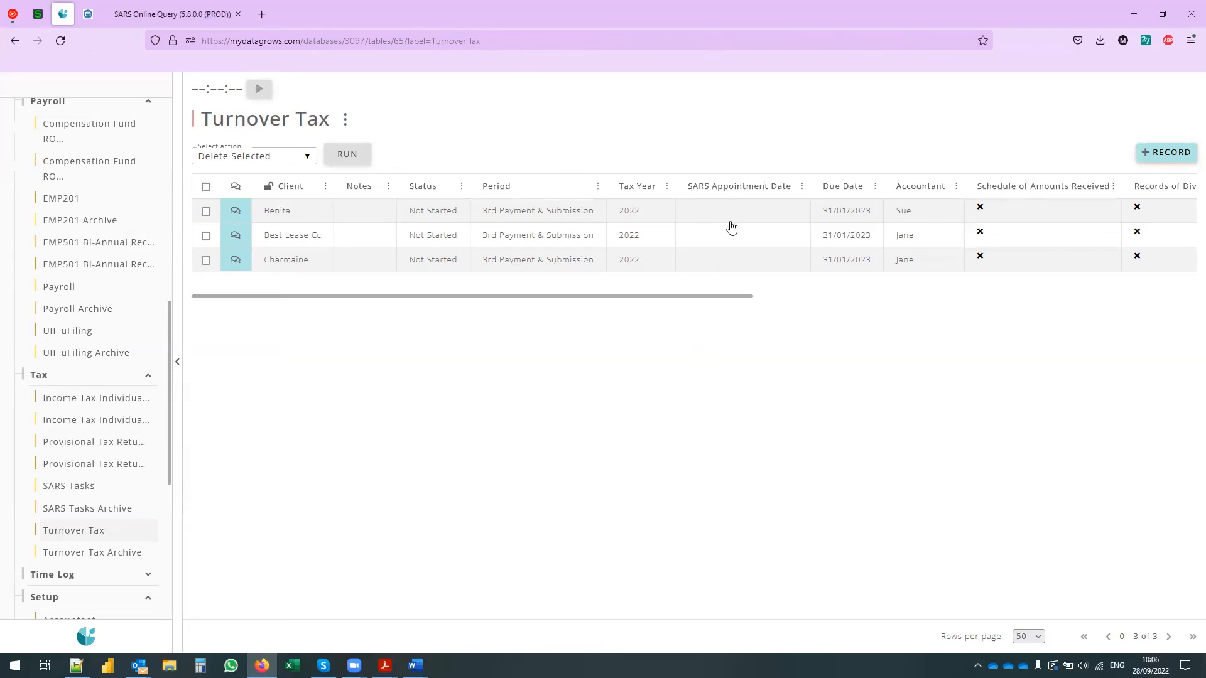
scroll(62, 239, up, 15)
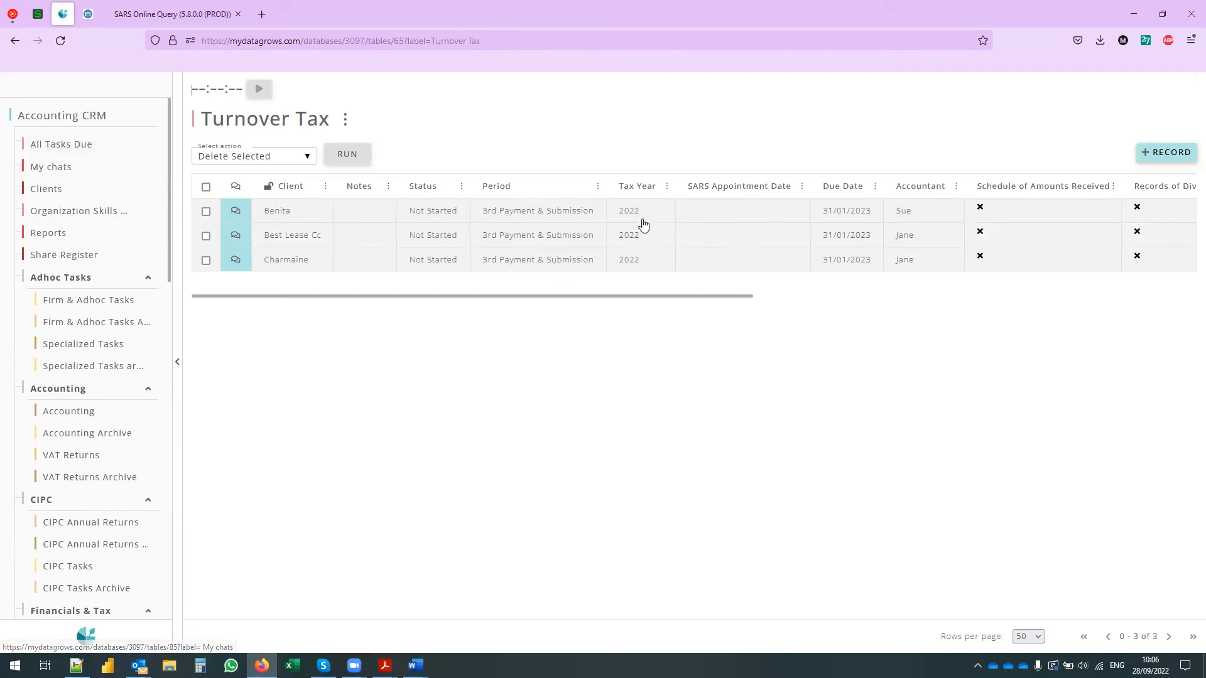
drag(646, 301, 424, 331)
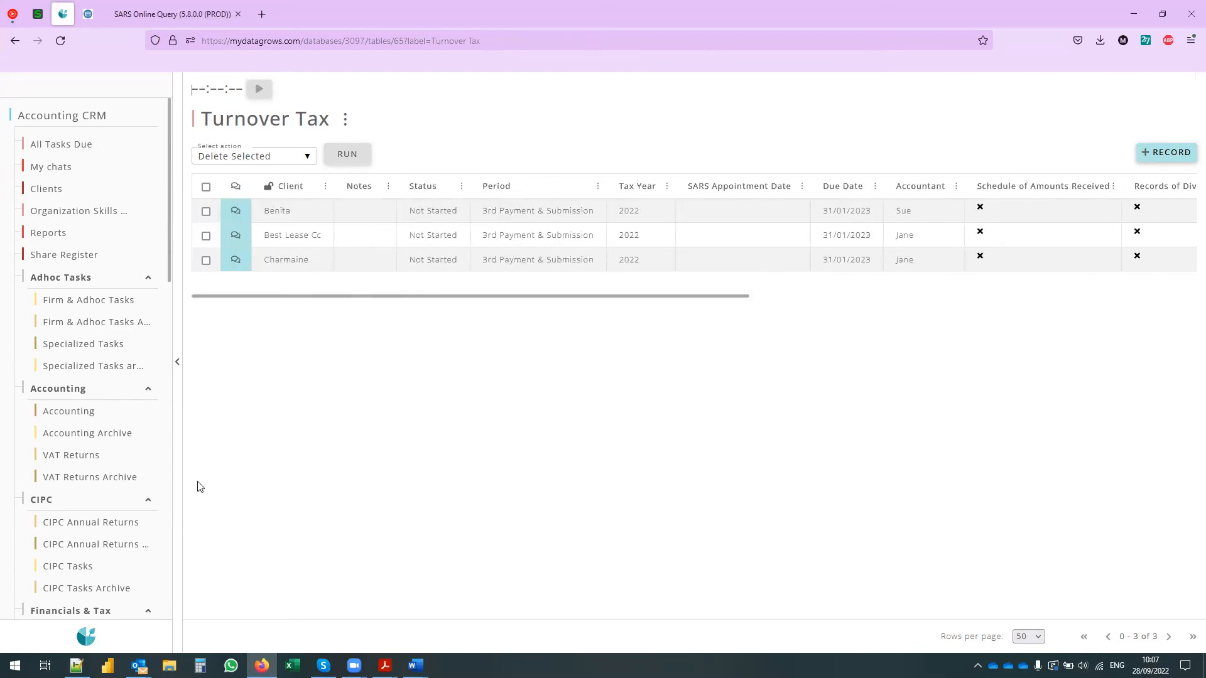
Open the Time Log list and examine its entries' start and end times, status, notes, descriptions and rounded durations
scroll(38, 517, down, 9)
scroll(39, 516, down, 3)
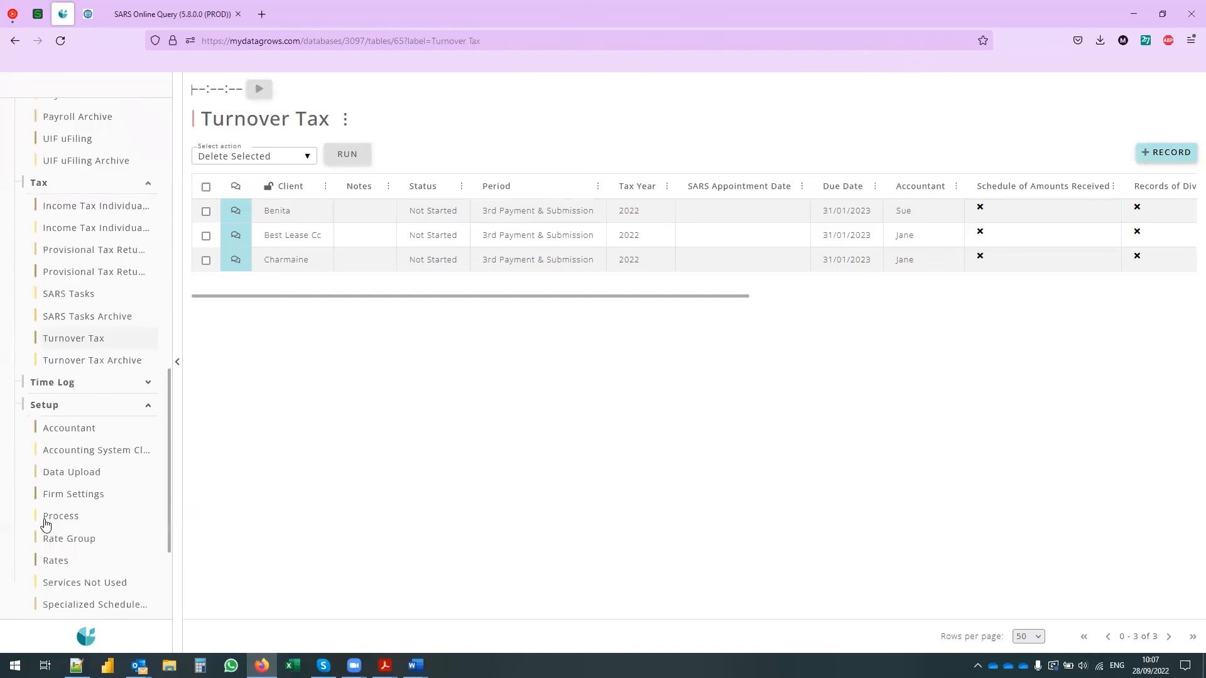
click(75, 389)
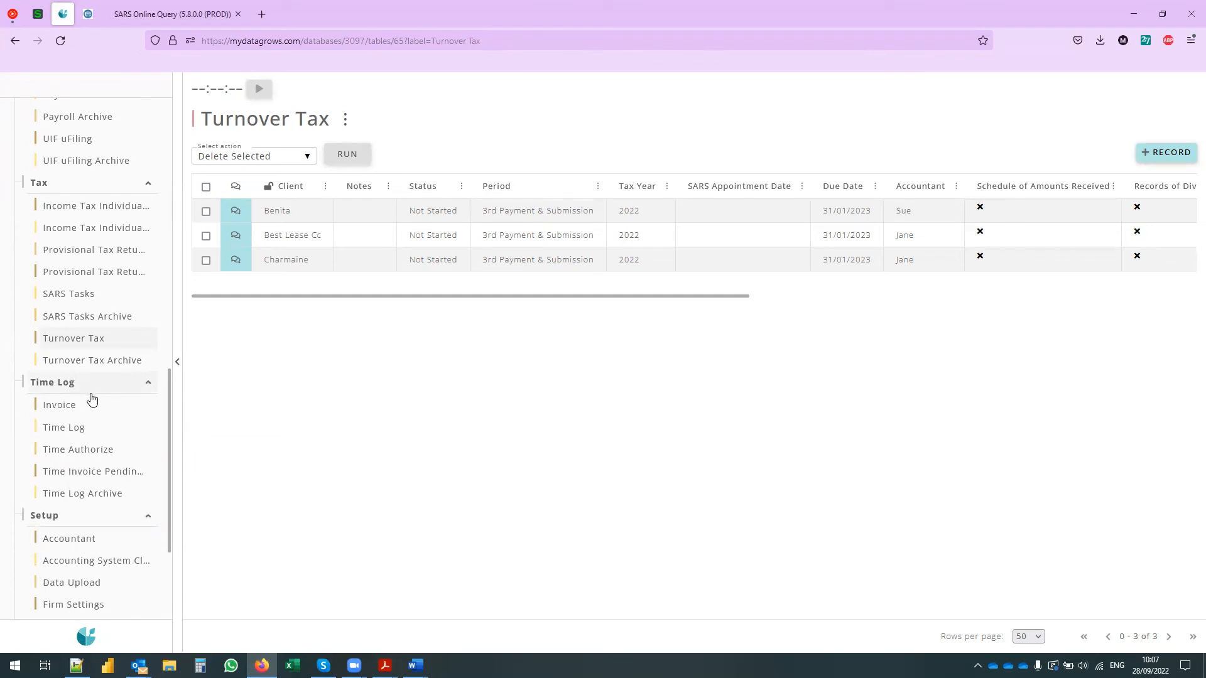
click(58, 434)
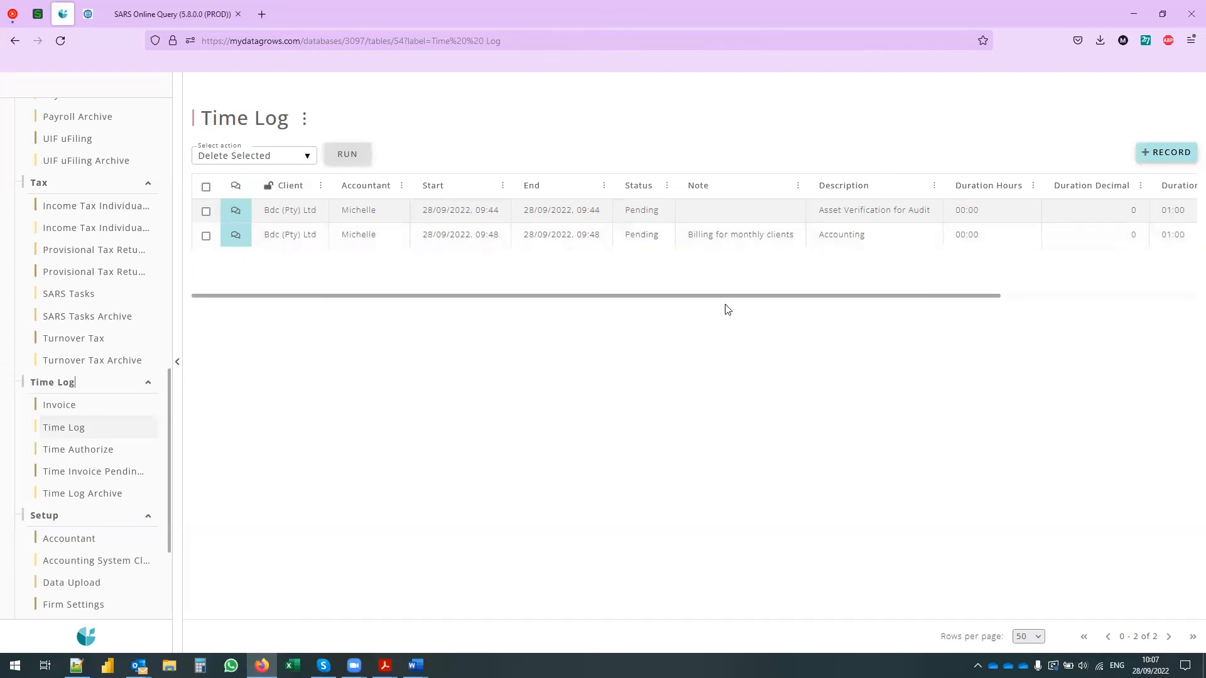
drag(622, 295, 905, 309)
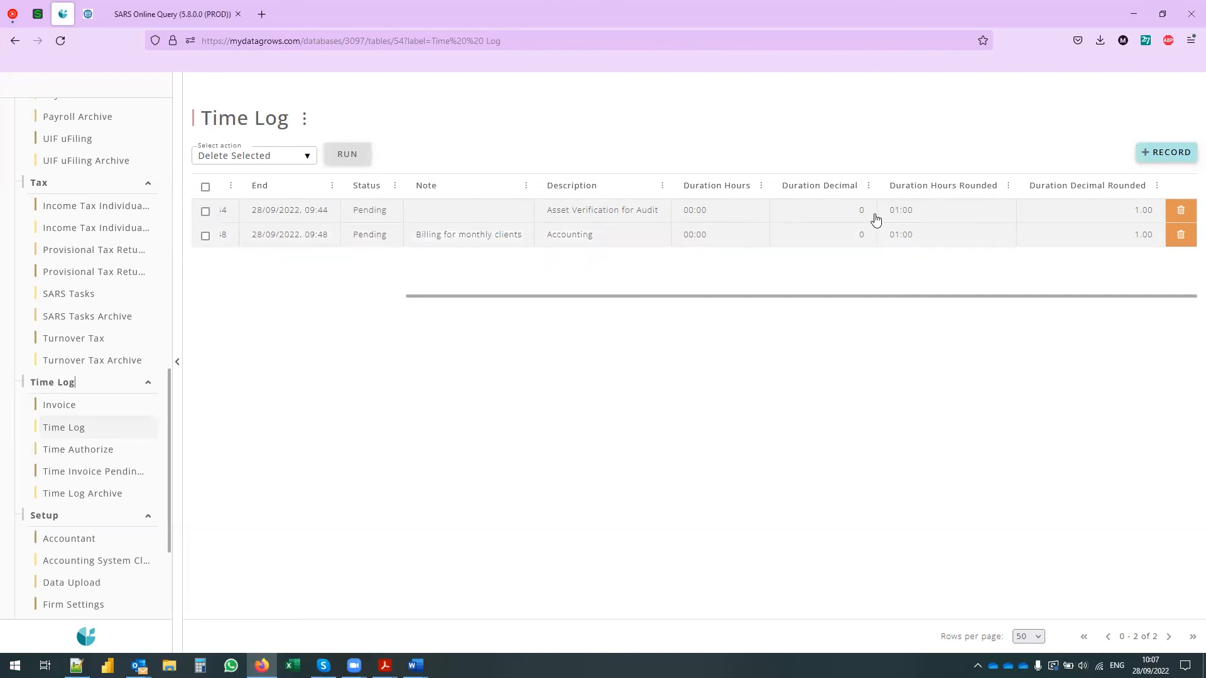
drag(839, 296, 479, 317)
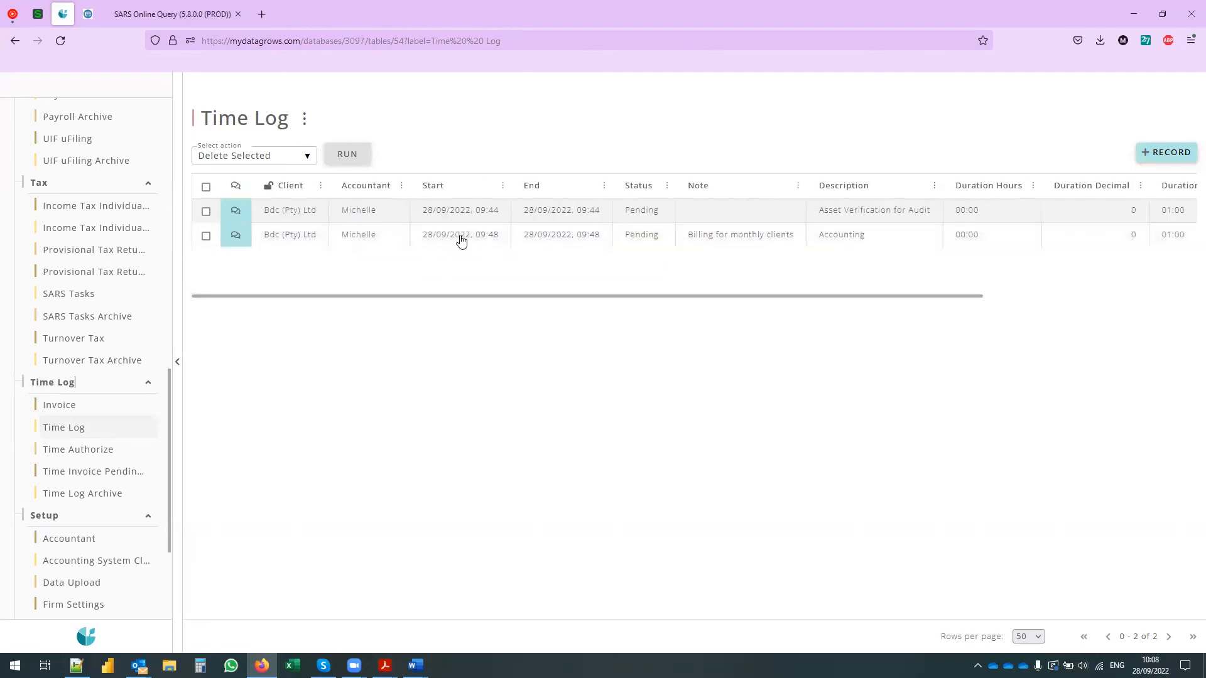
drag(559, 296, 827, 292)
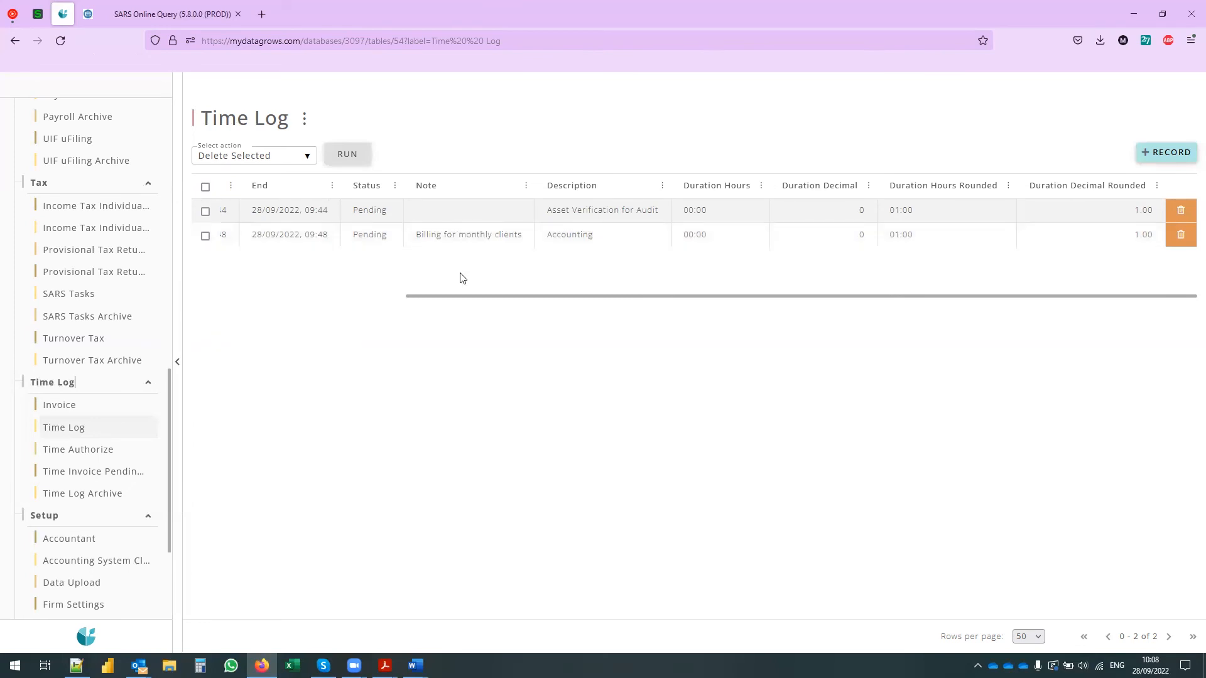
drag(775, 297, 490, 314)
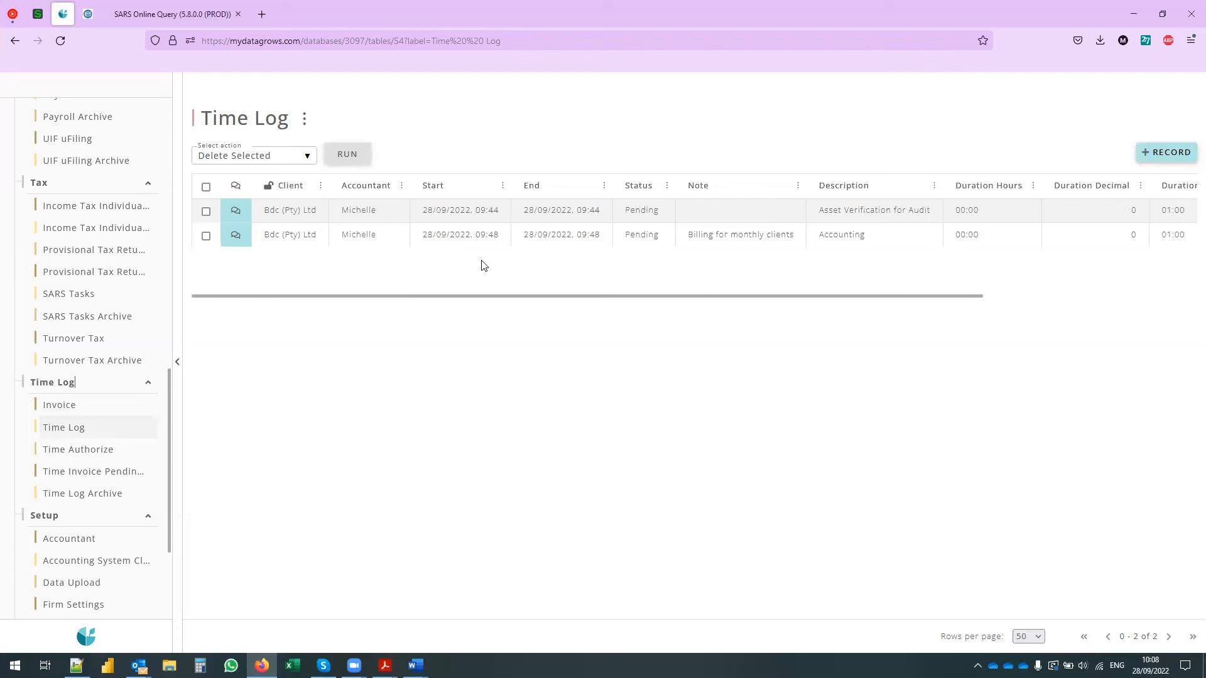
Record time on the first Income Tax Individuals record by starting and stopping its timer, and return to the Time Log list
click(100, 211)
click(397, 186)
mouse_move(379, 208)
click(534, 207)
click(534, 207)
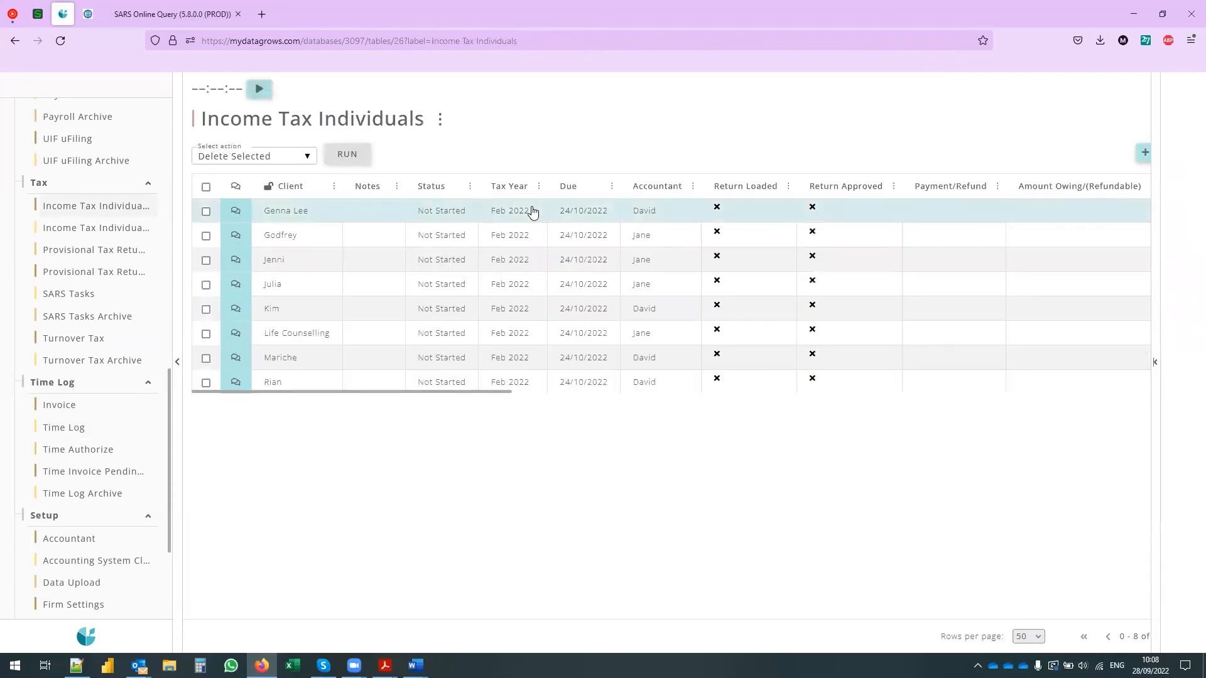
click(258, 89)
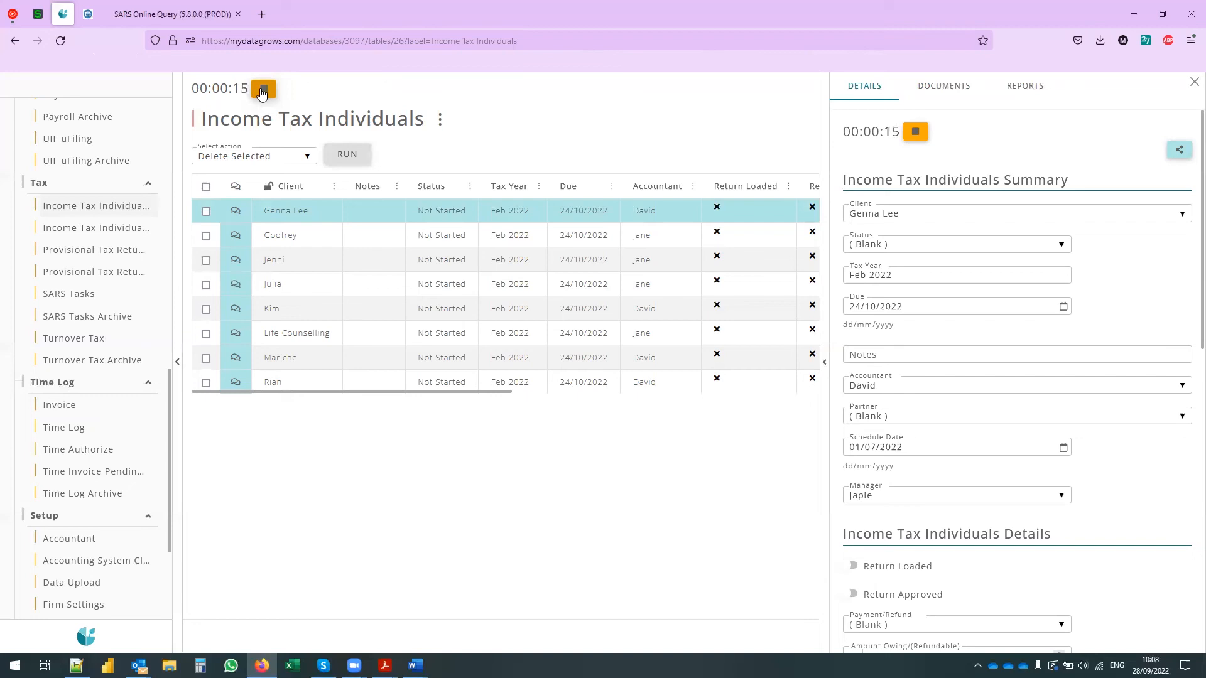
click(263, 91)
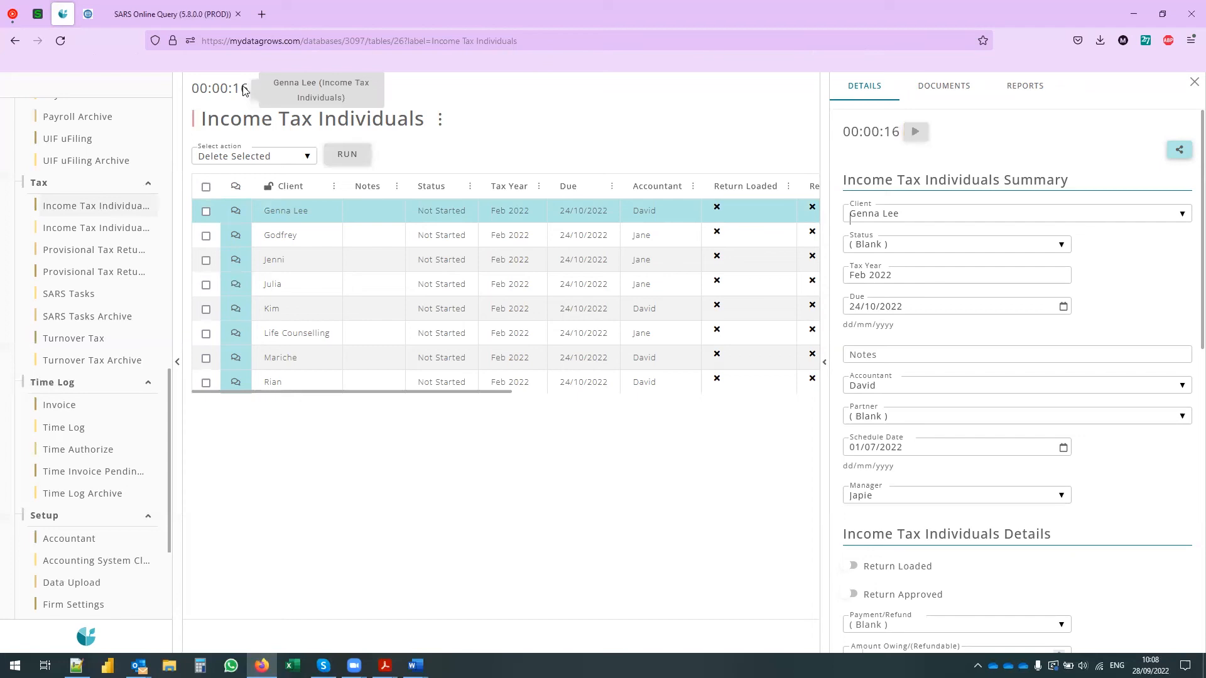
click(75, 427)
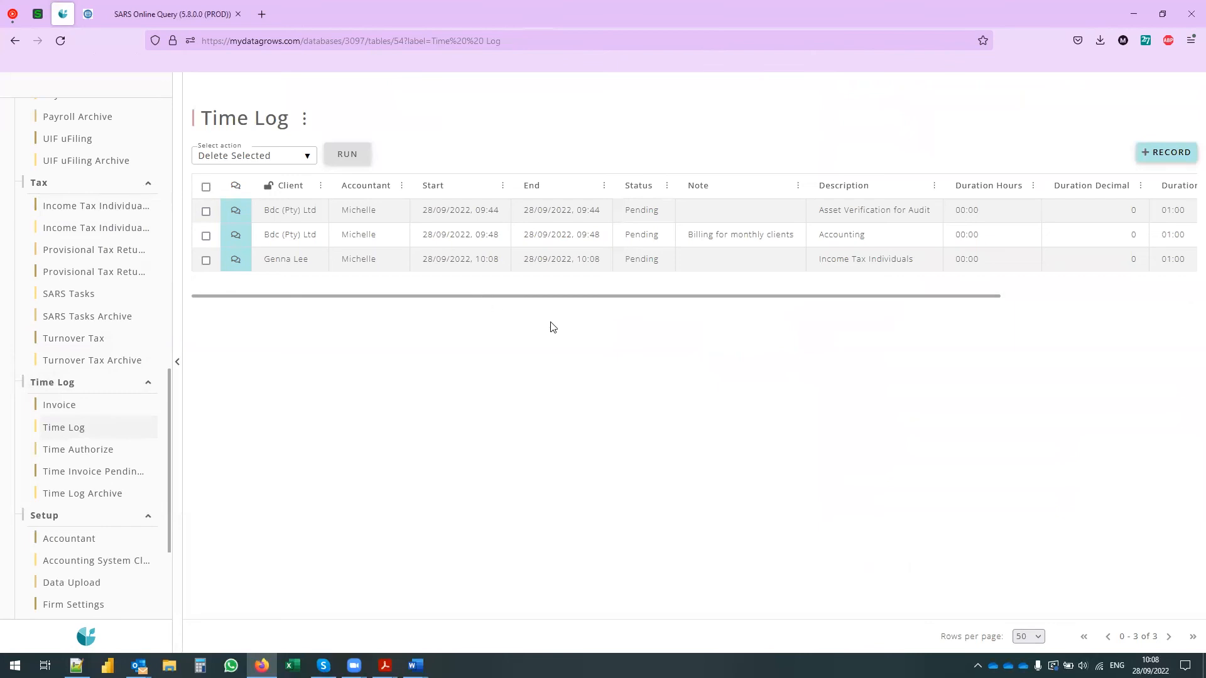
Set the Income Tax Individuals time entry's end to 28/09/2022, 10:10 and save the record
click(337, 261)
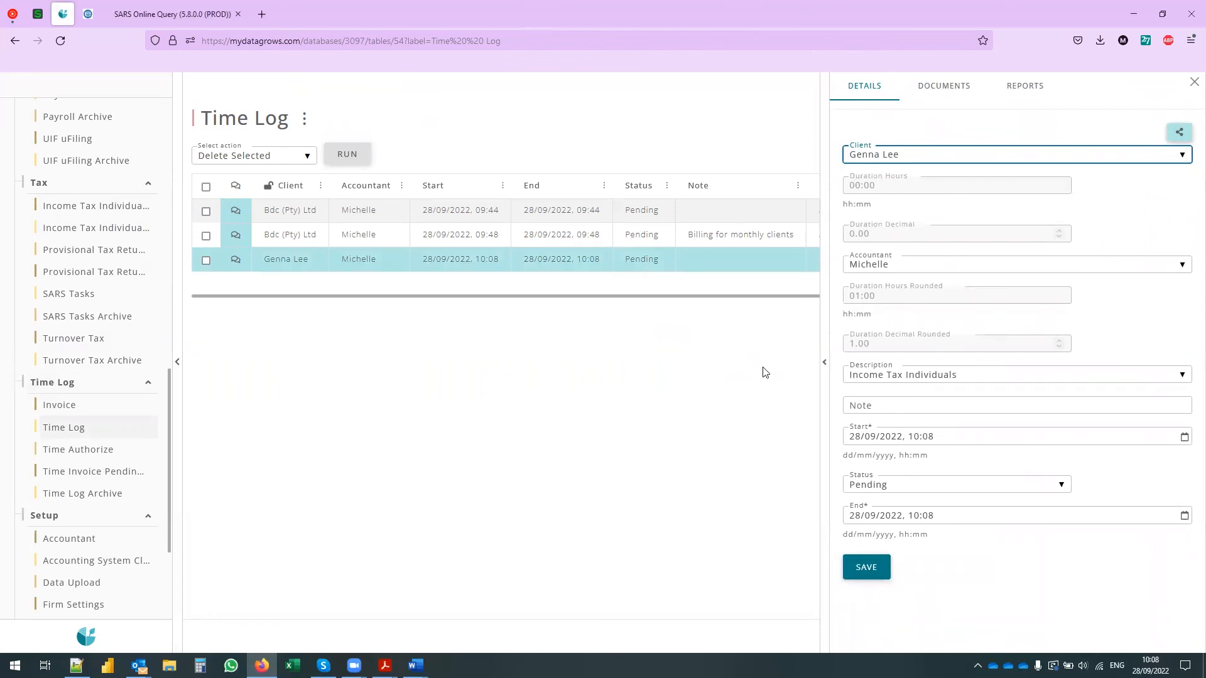
drag(926, 516, 931, 516)
double_click(930, 516)
text(10)
click(859, 574)
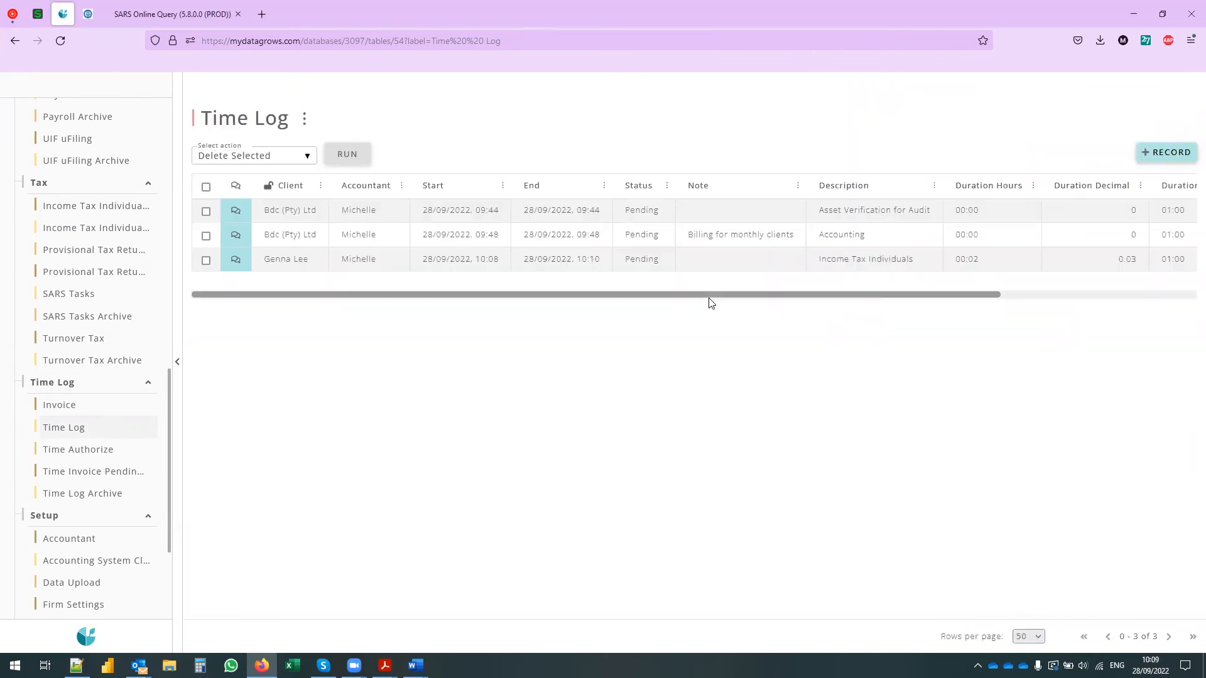
Review the Time Log entries' start and end times, duration columns and rounded duration columns
scroll(942, 299, right, 3)
scroll(995, 300, left, 3)
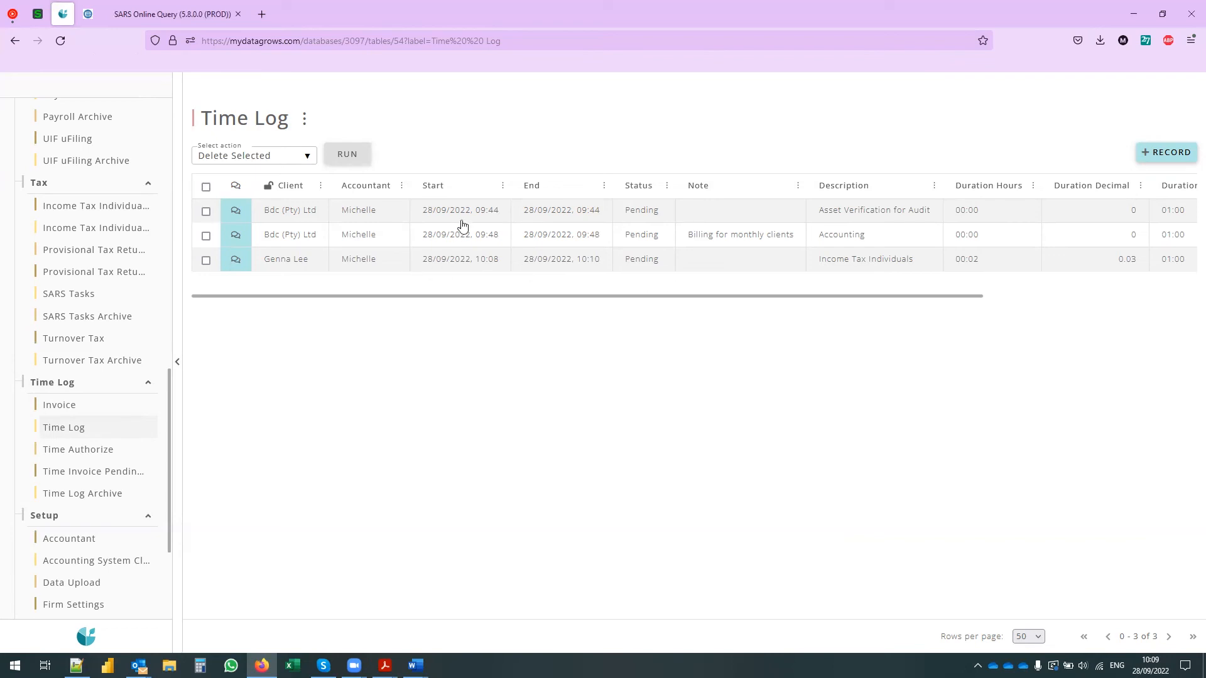
click(502, 185)
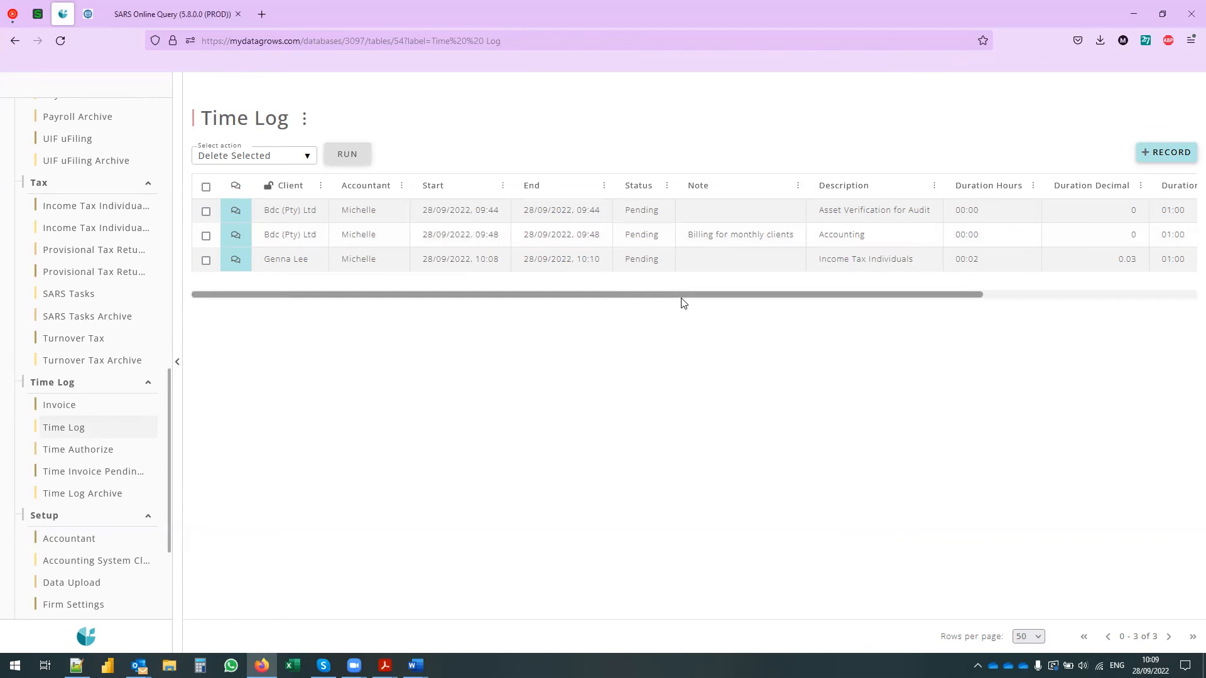
scroll(683, 303, right, 5)
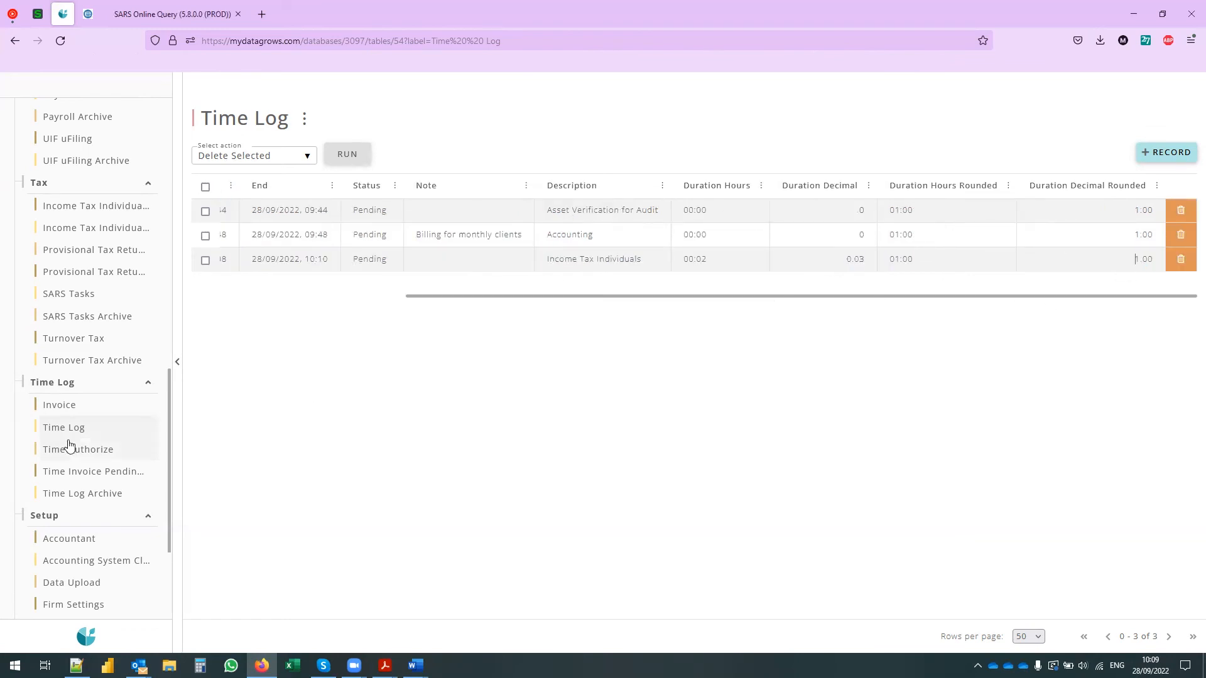
In Time Authorize, mark the two Bdc (Pty) Ltd time entries as Invoice Pending
click(61, 454)
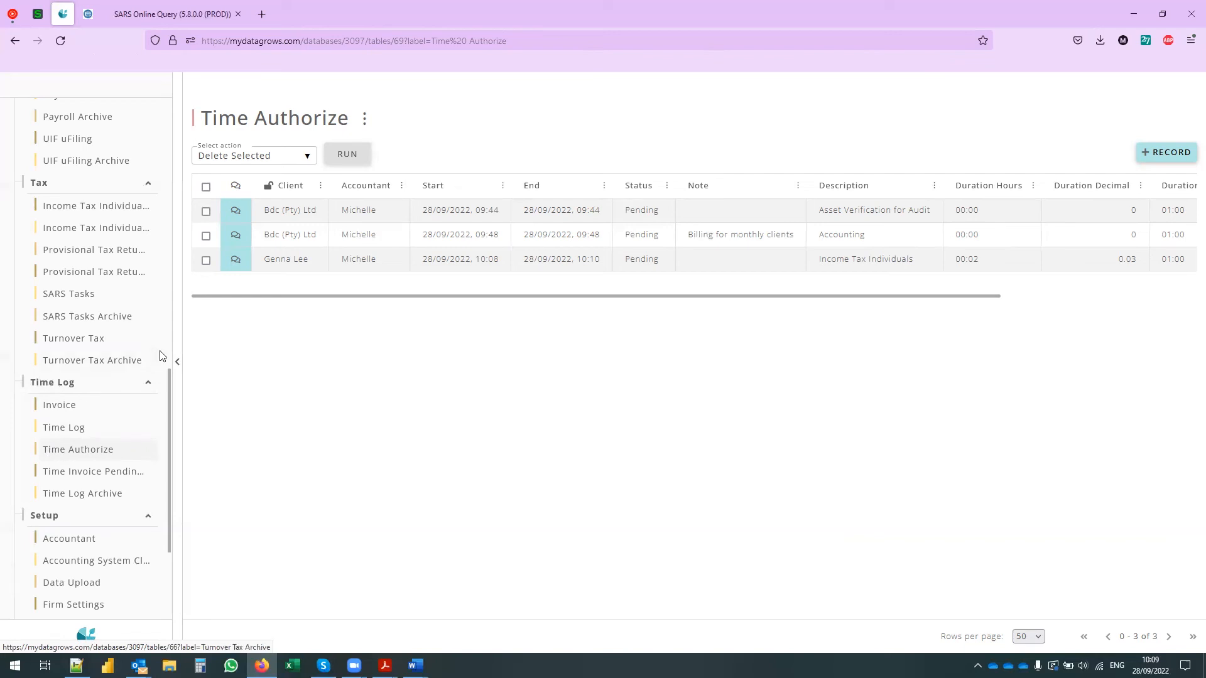
click(206, 212)
click(206, 237)
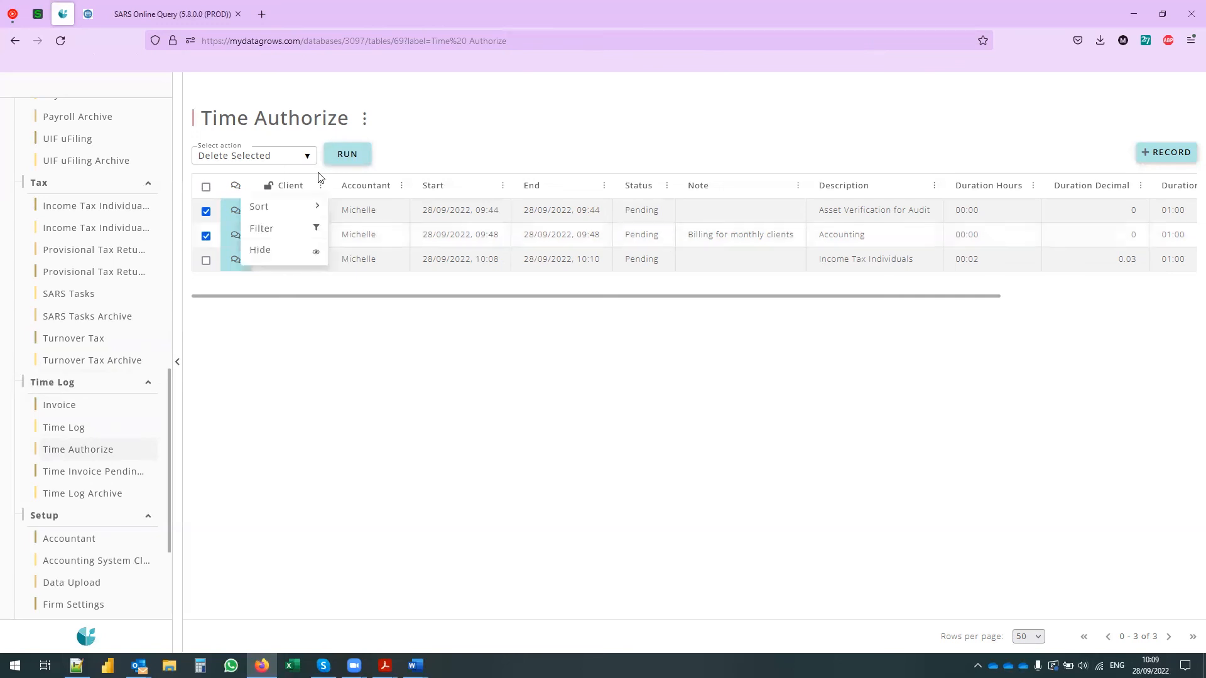
click(263, 157)
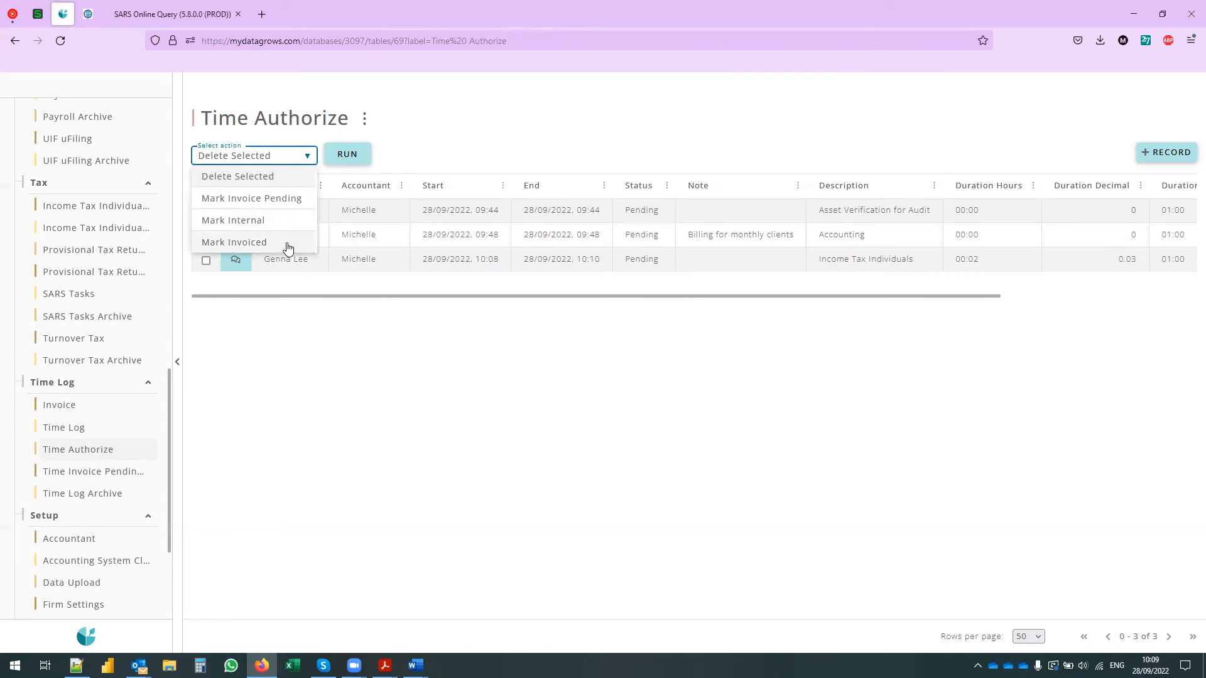
click(269, 199)
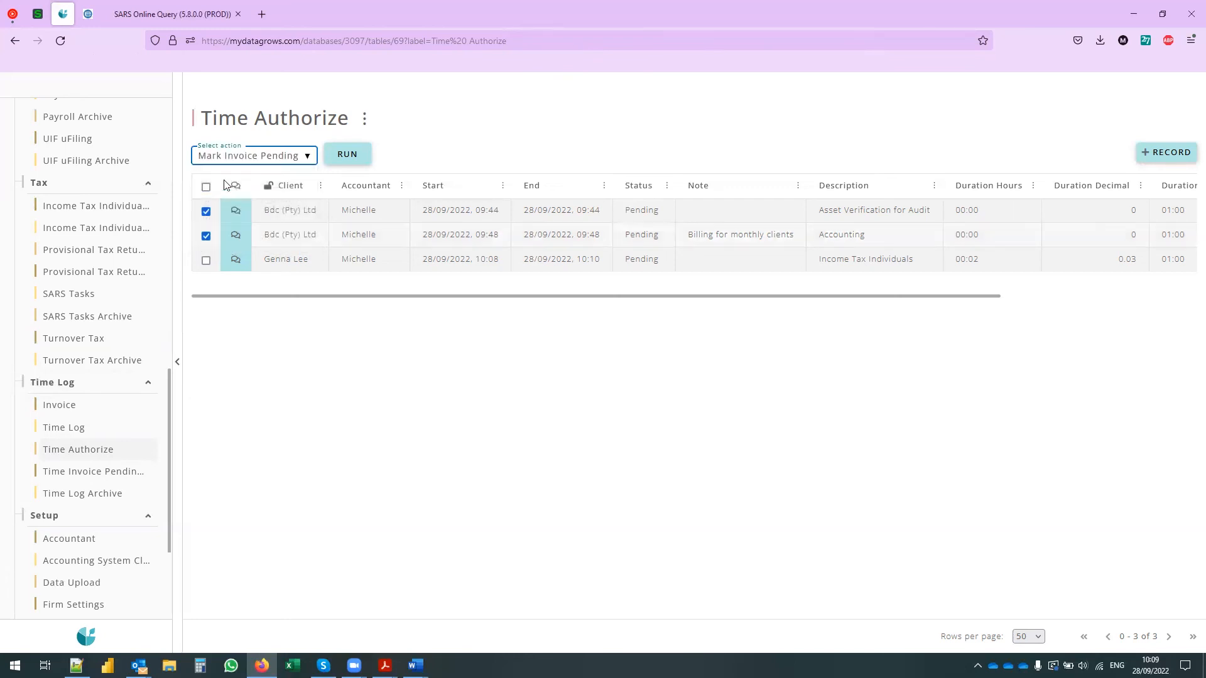
click(351, 156)
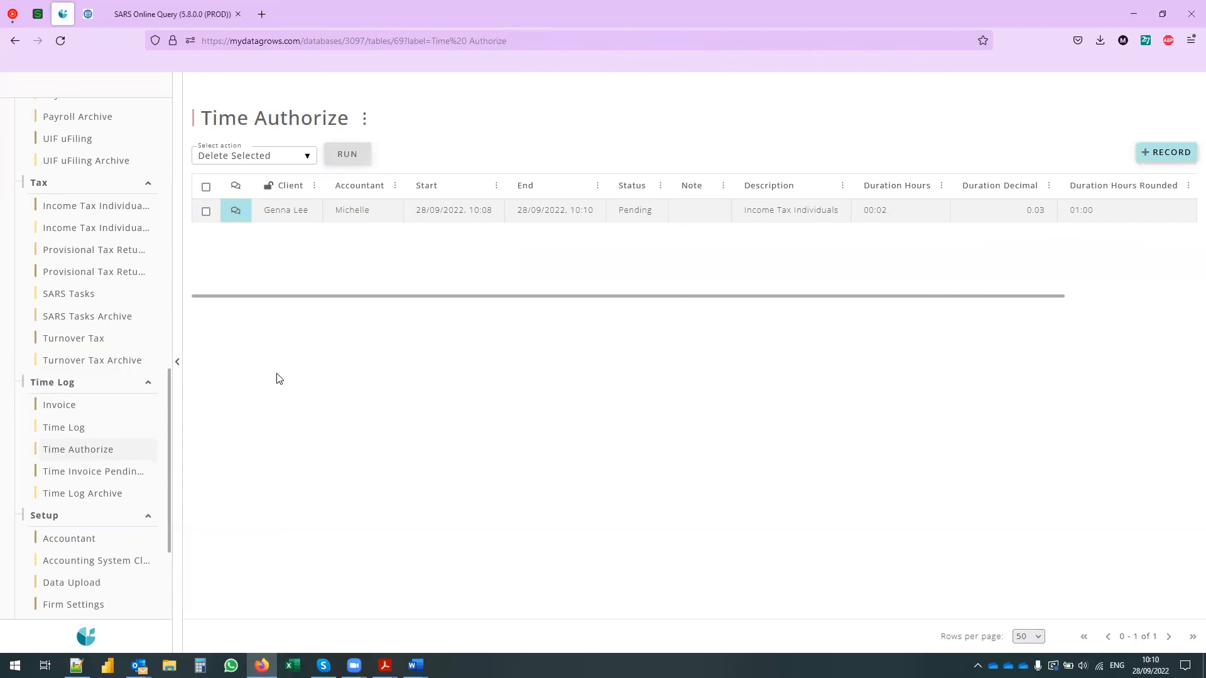
View the entries in the Time Invoice Pending list
click(365, 118)
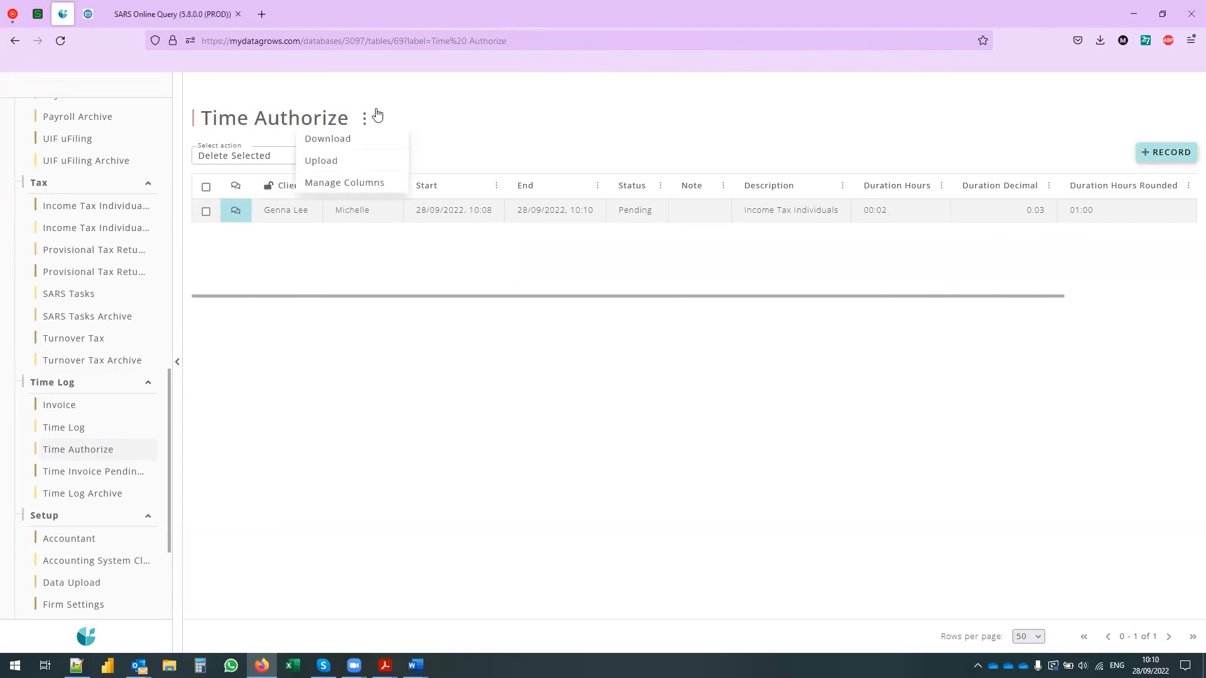
click(253, 304)
click(64, 477)
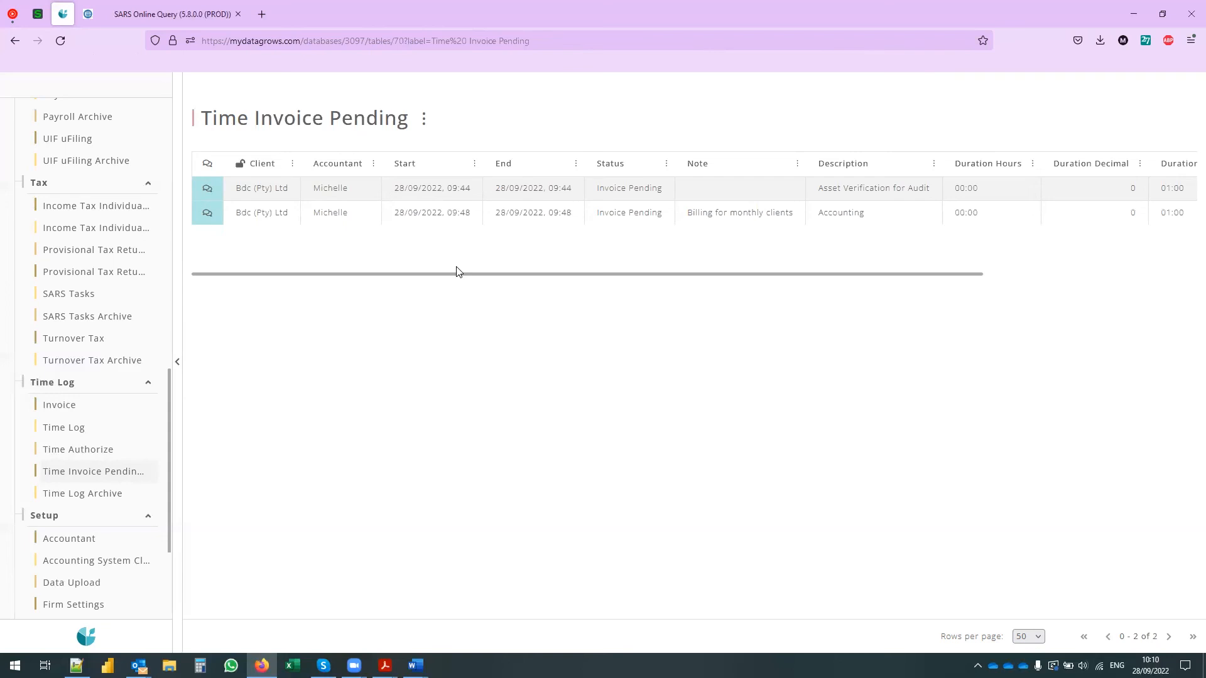
Return to Time Authorize and mark the remaining Income Tax Individuals entry as Invoiced
click(64, 449)
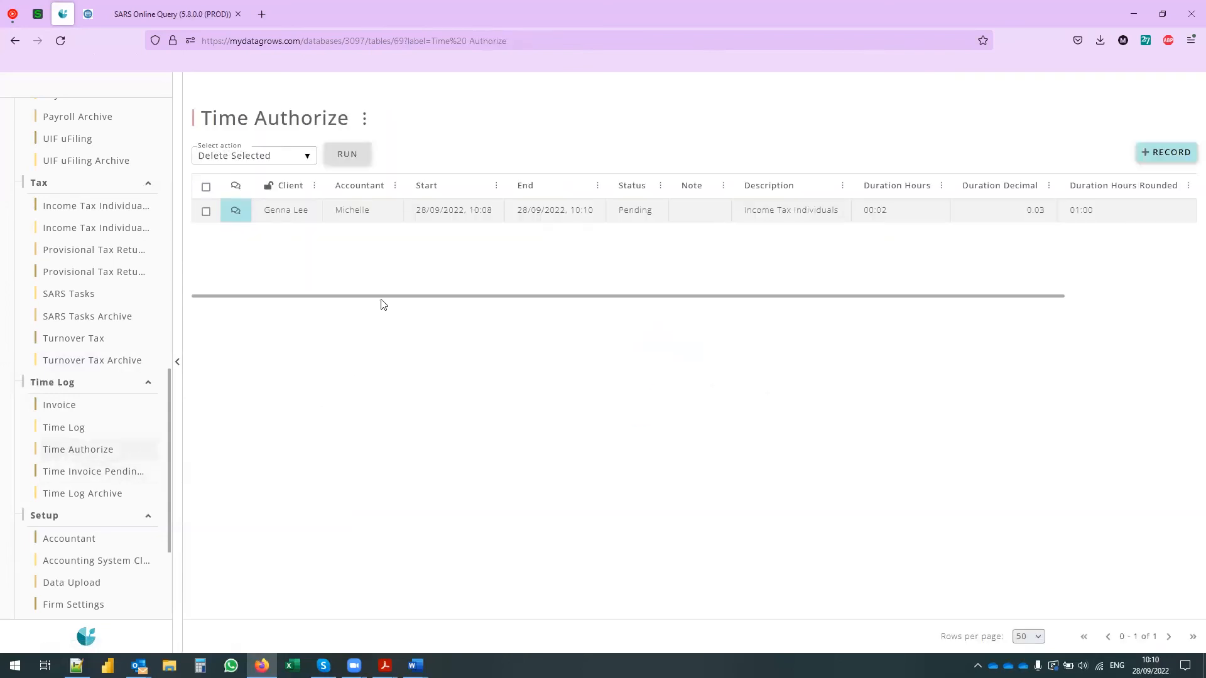
click(206, 212)
click(257, 156)
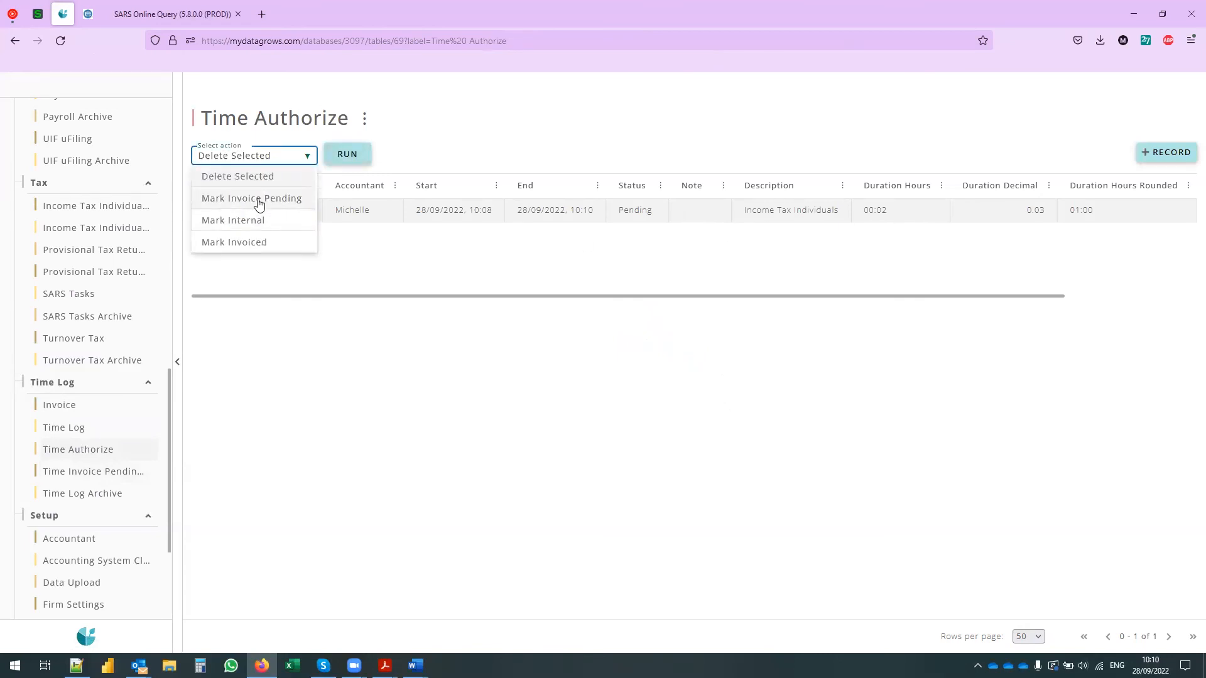
click(232, 243)
click(341, 156)
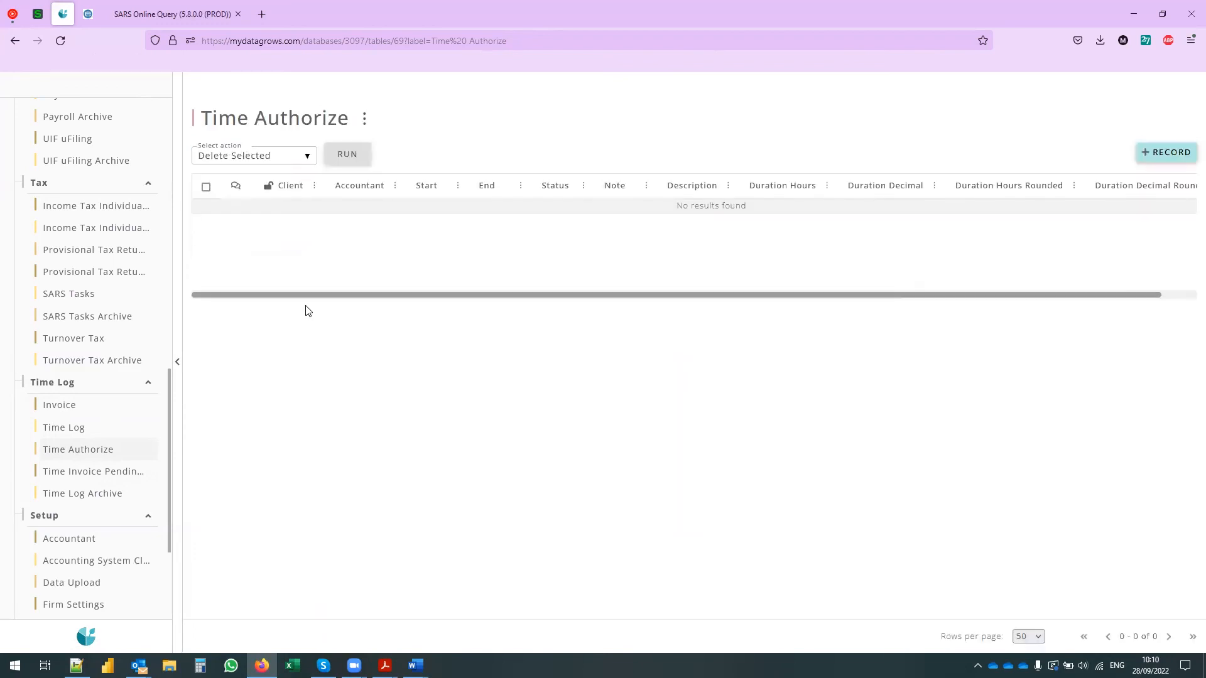
Check the invoiced entry in the Time Log Archive and return to the Time Invoice Pending list
click(74, 501)
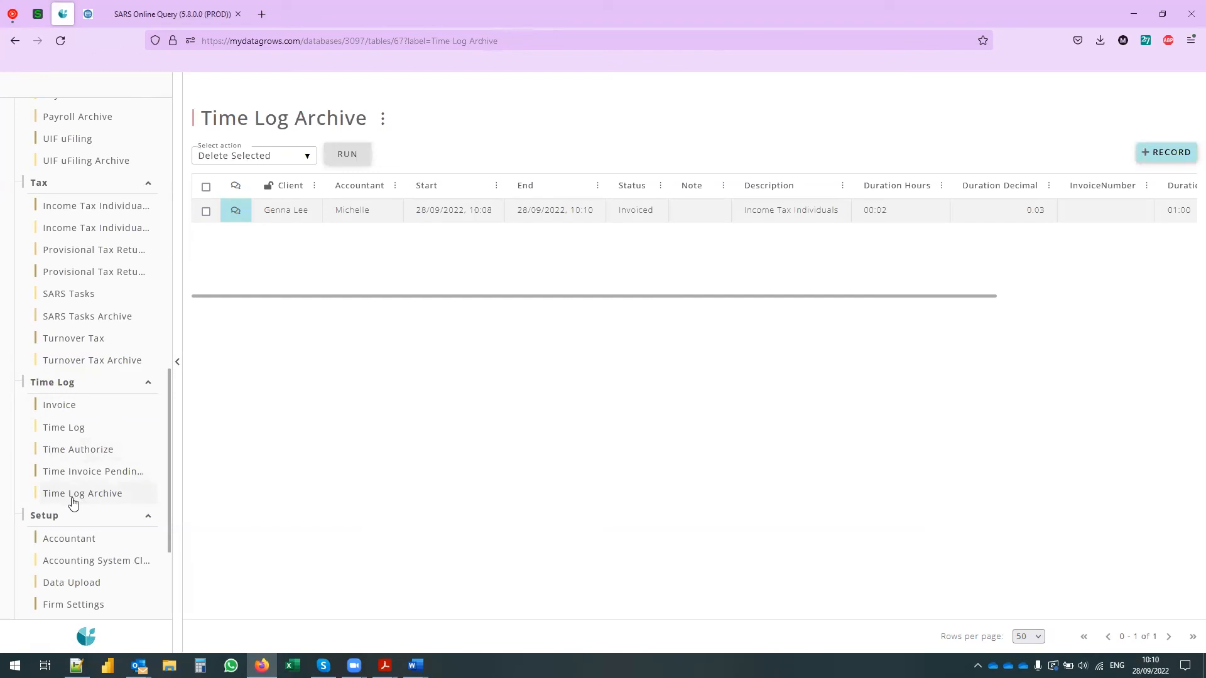
click(74, 470)
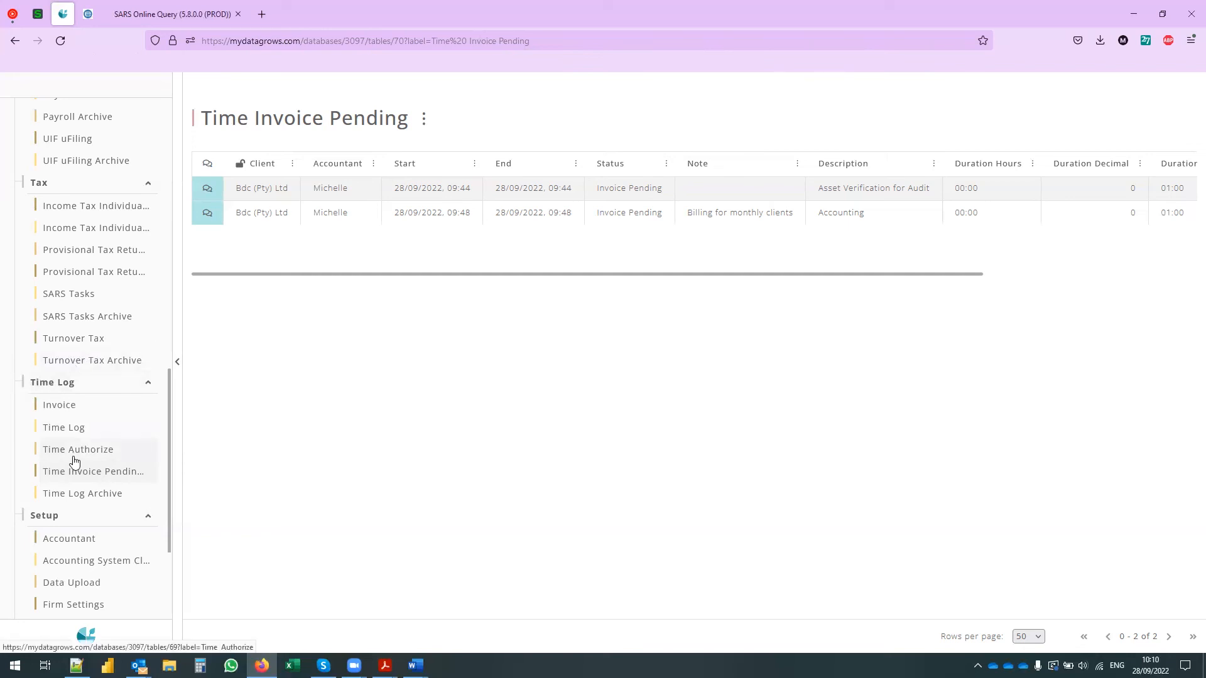
Open the Services Not Used list under Setup and follow the Bdc (Pty) Ltd link to its client entry
scroll(127, 490, down, 5)
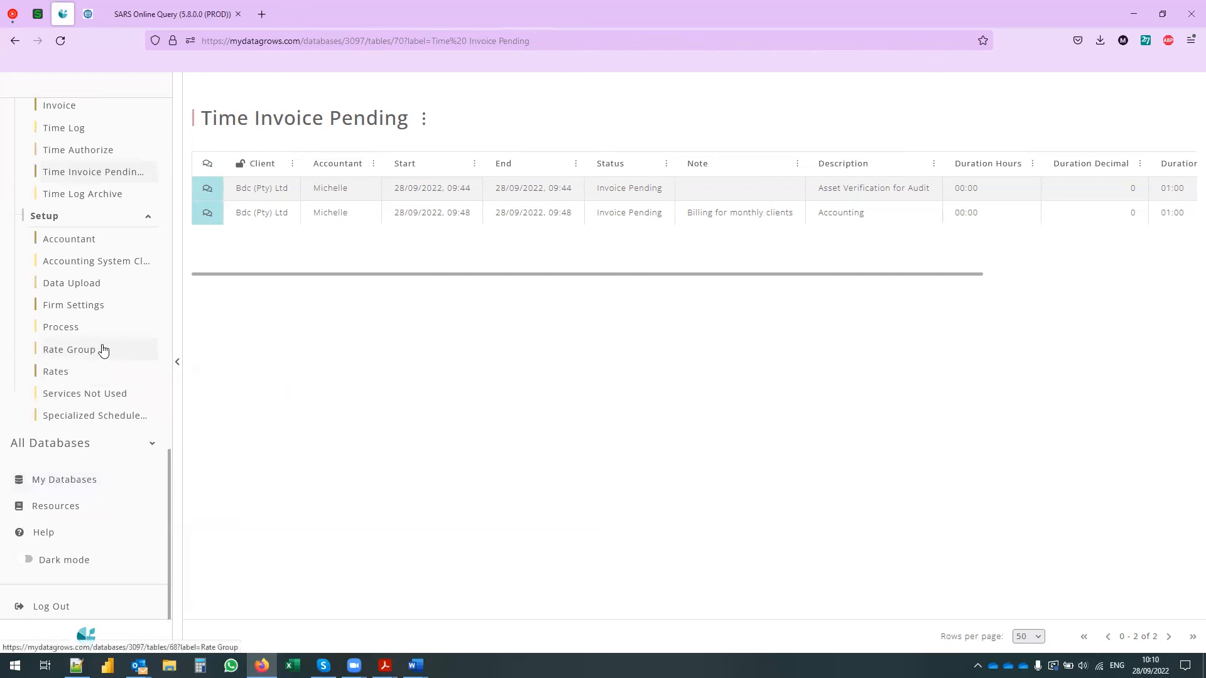
click(116, 395)
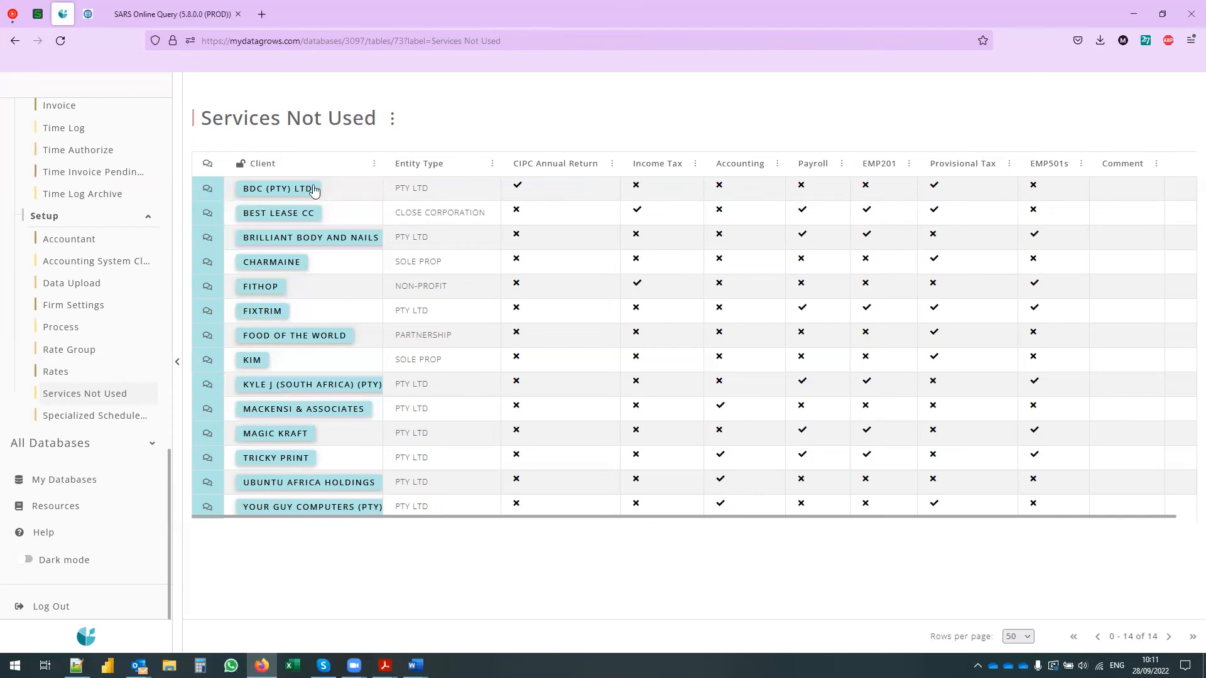
click(266, 196)
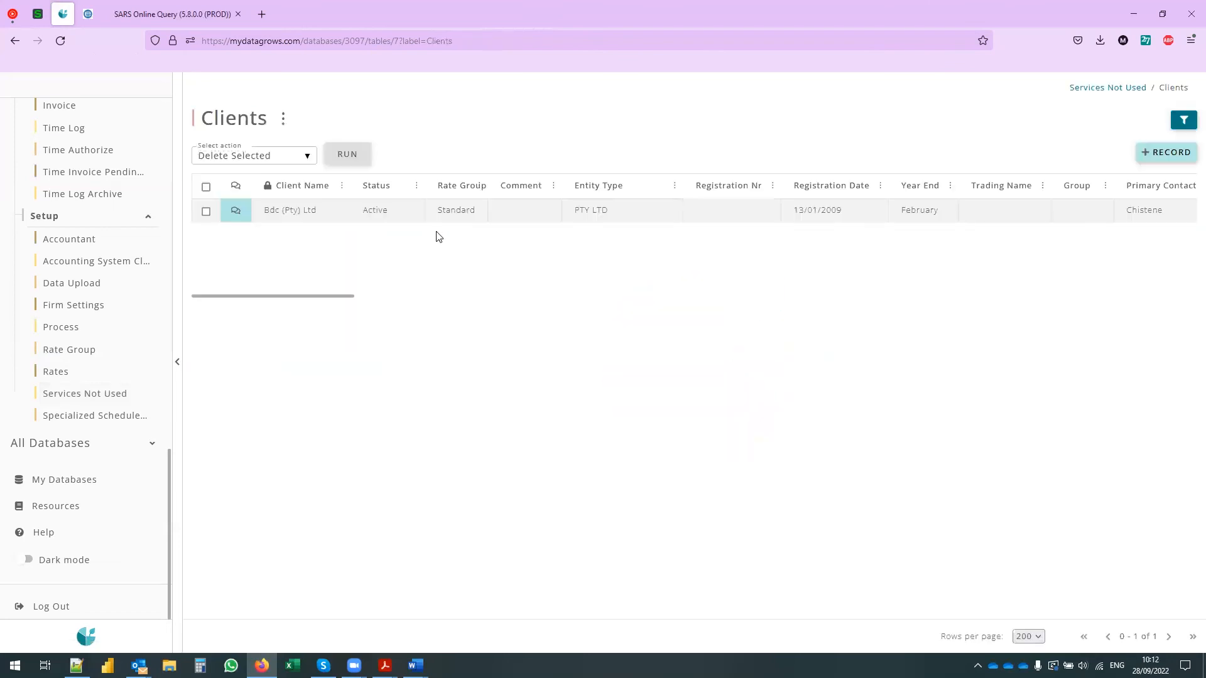
Enable Provisional Tax and CIPC Annual Return in the Bdc (Pty) Ltd client details and save the record
click(517, 217)
scroll(980, 427, down, 4)
scroll(1002, 439, down, 12)
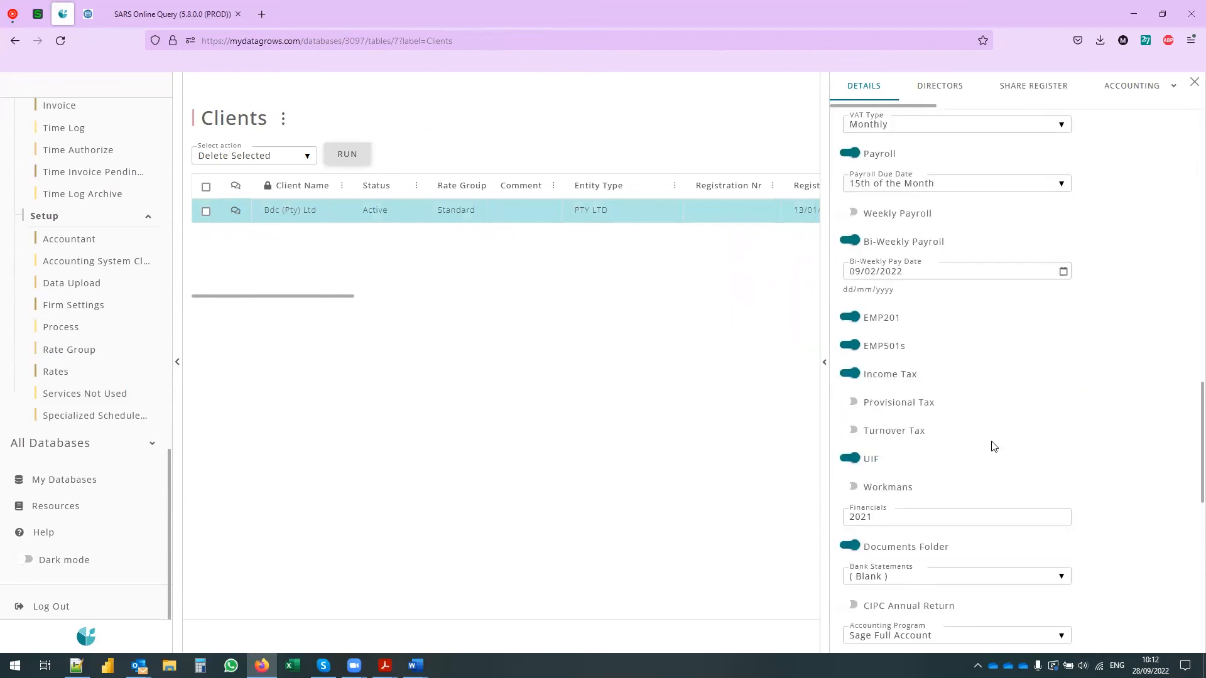
click(851, 402)
scroll(898, 464, down, 1)
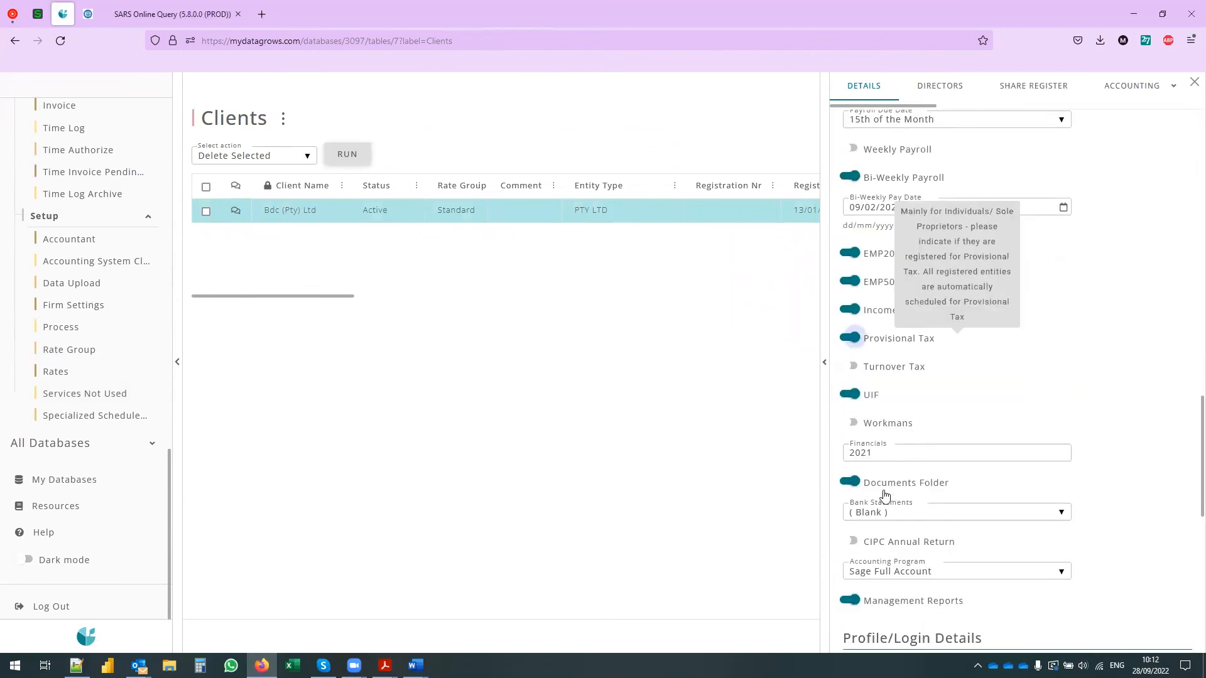
click(850, 542)
scroll(854, 552, down, 10)
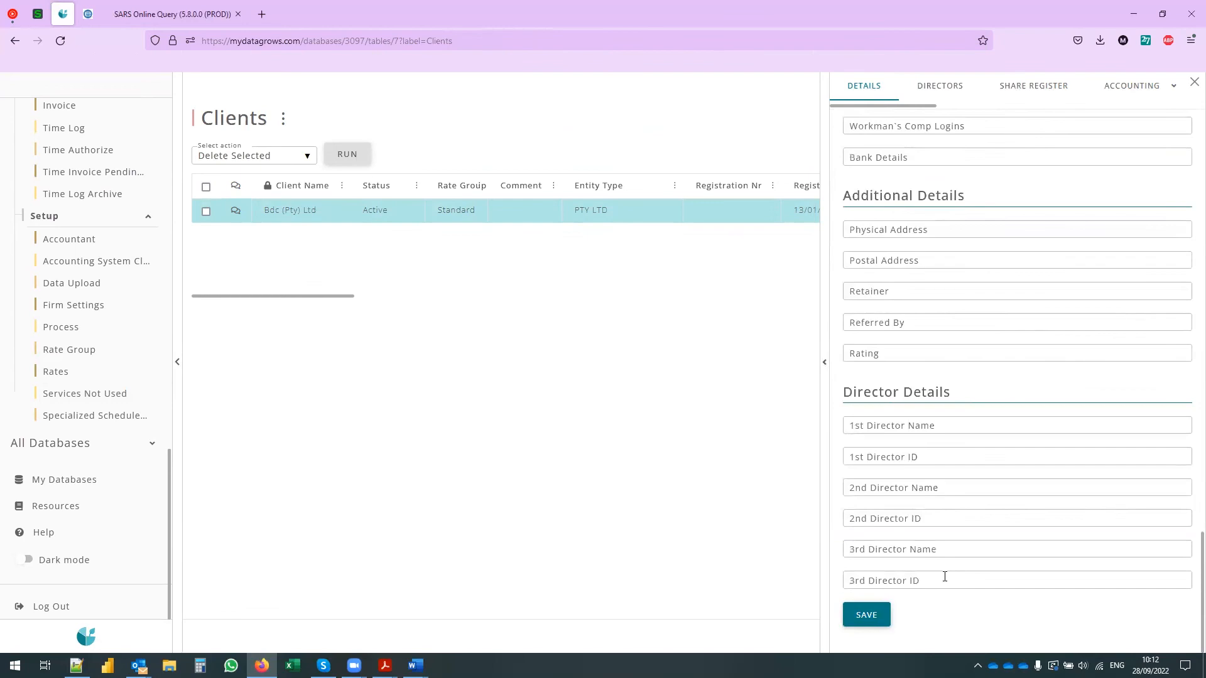
click(865, 615)
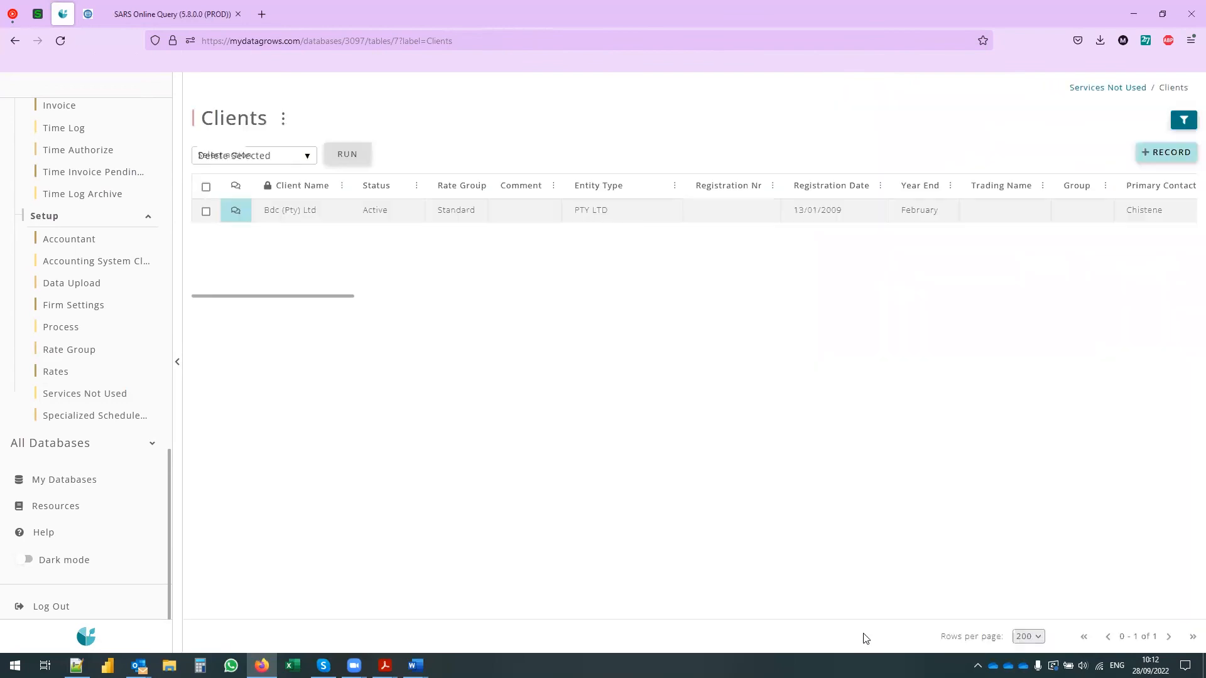
Return to the Services Not Used list and widen the Client column to fit the full client names
click(64, 405)
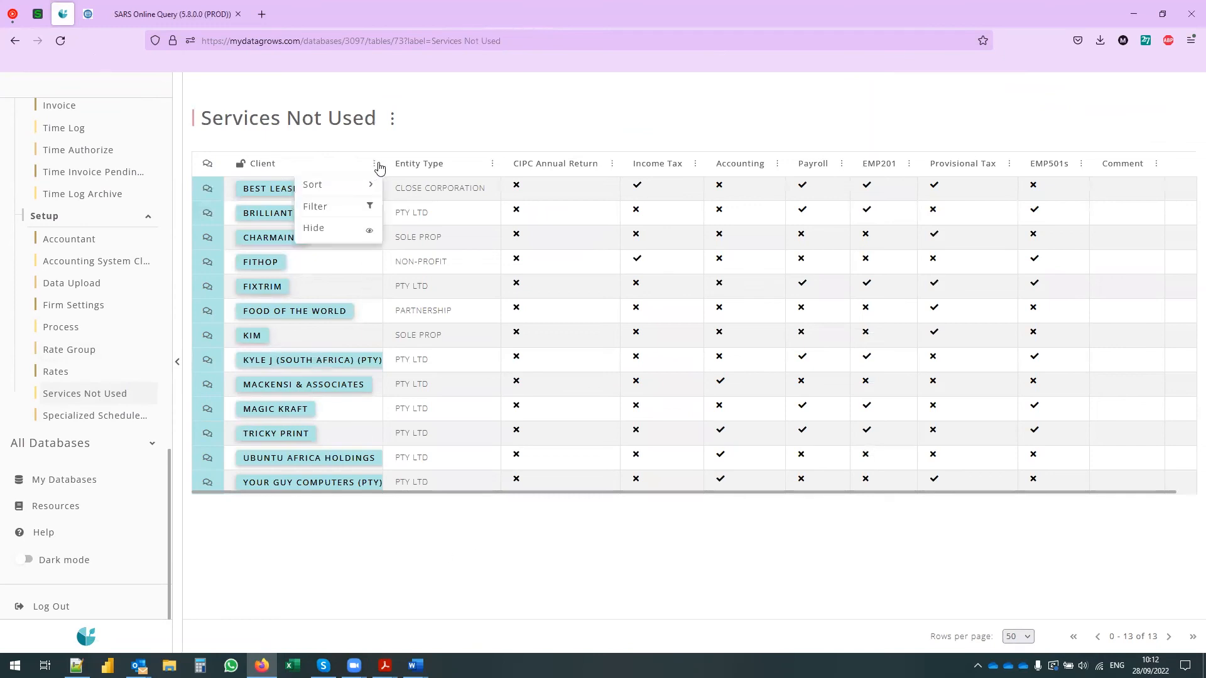
drag(381, 165, 411, 165)
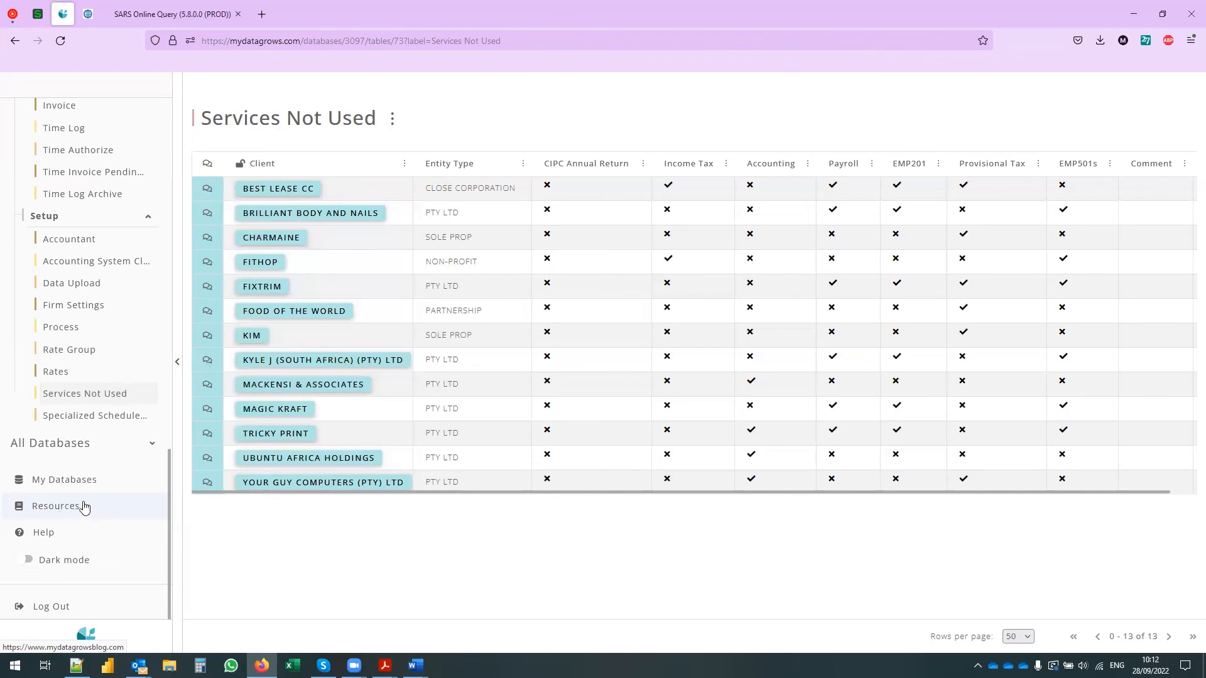
Open the Resources site and browse both pages of Accounting CRM articles
click(69, 507)
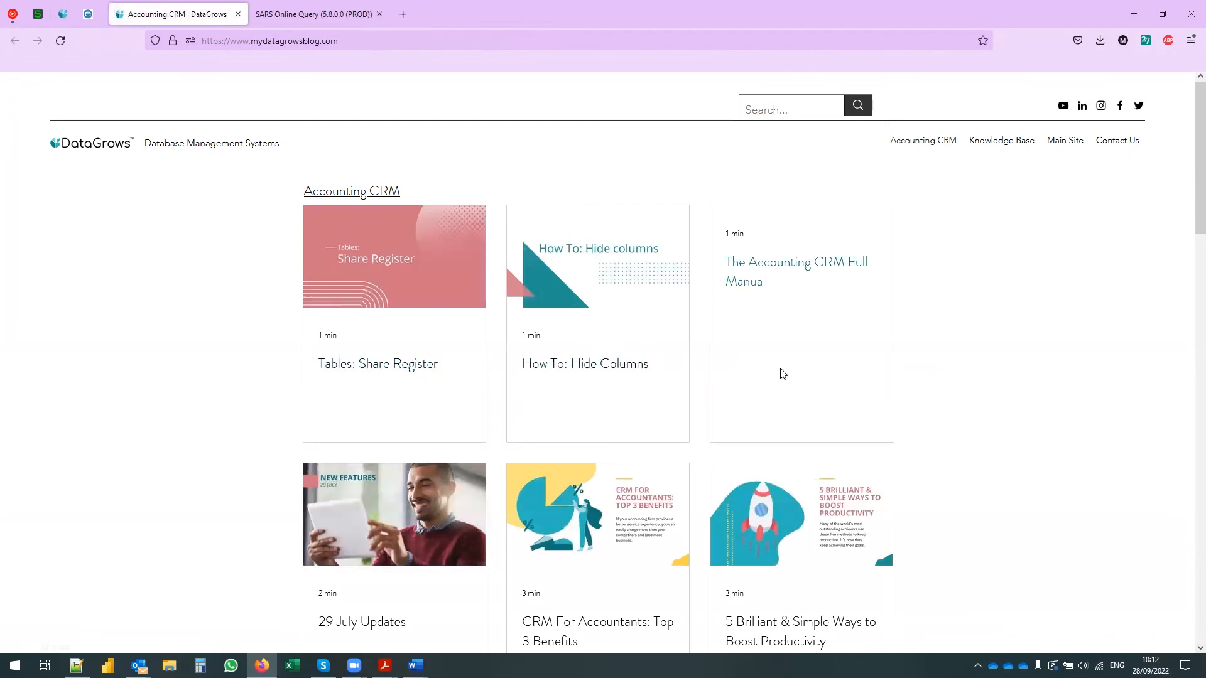
scroll(777, 387, down, 7)
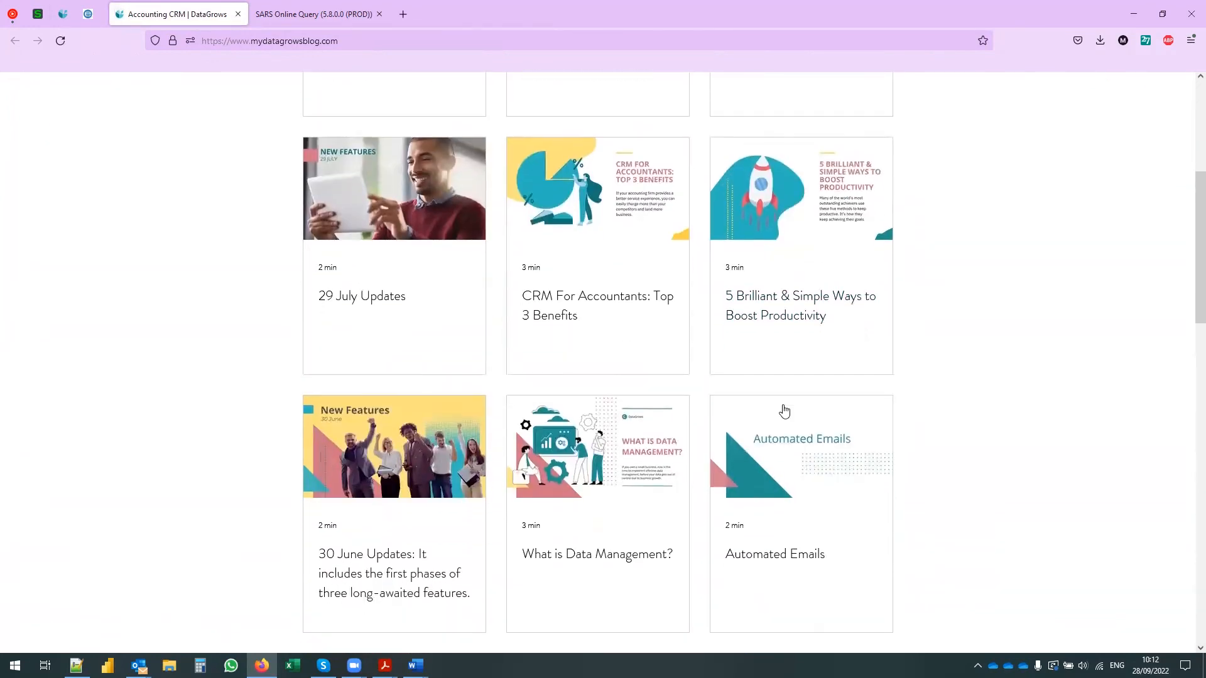
scroll(785, 409, down, 7)
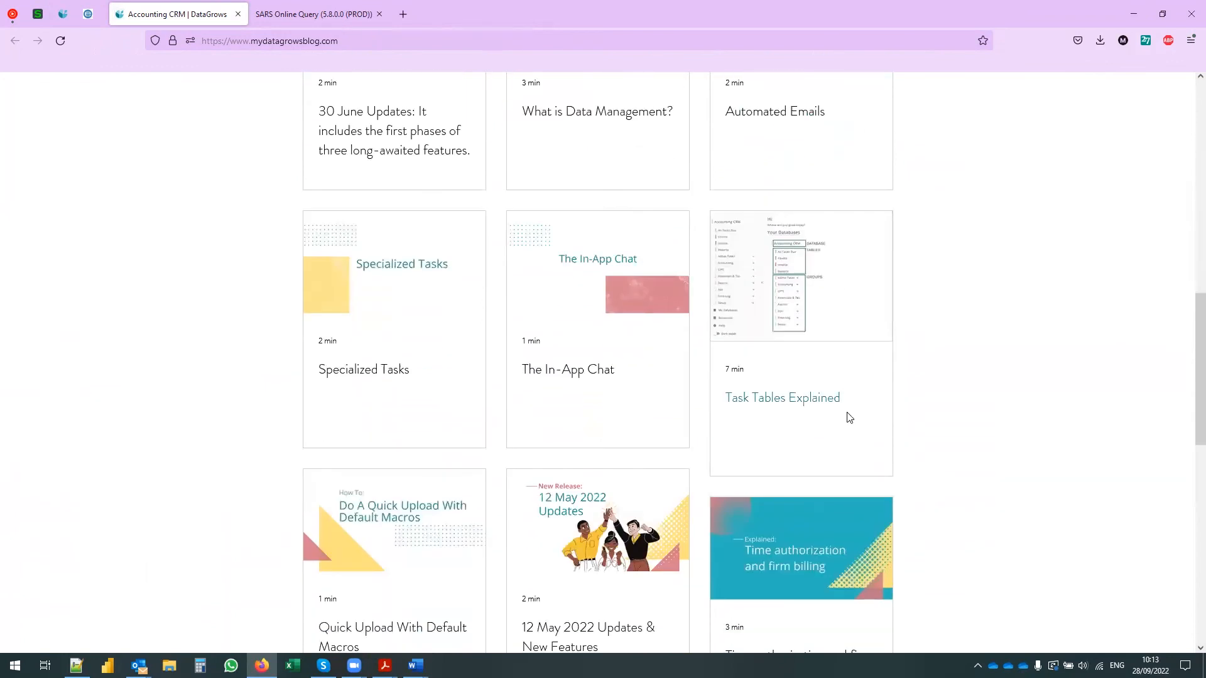
scroll(848, 418, down, 4)
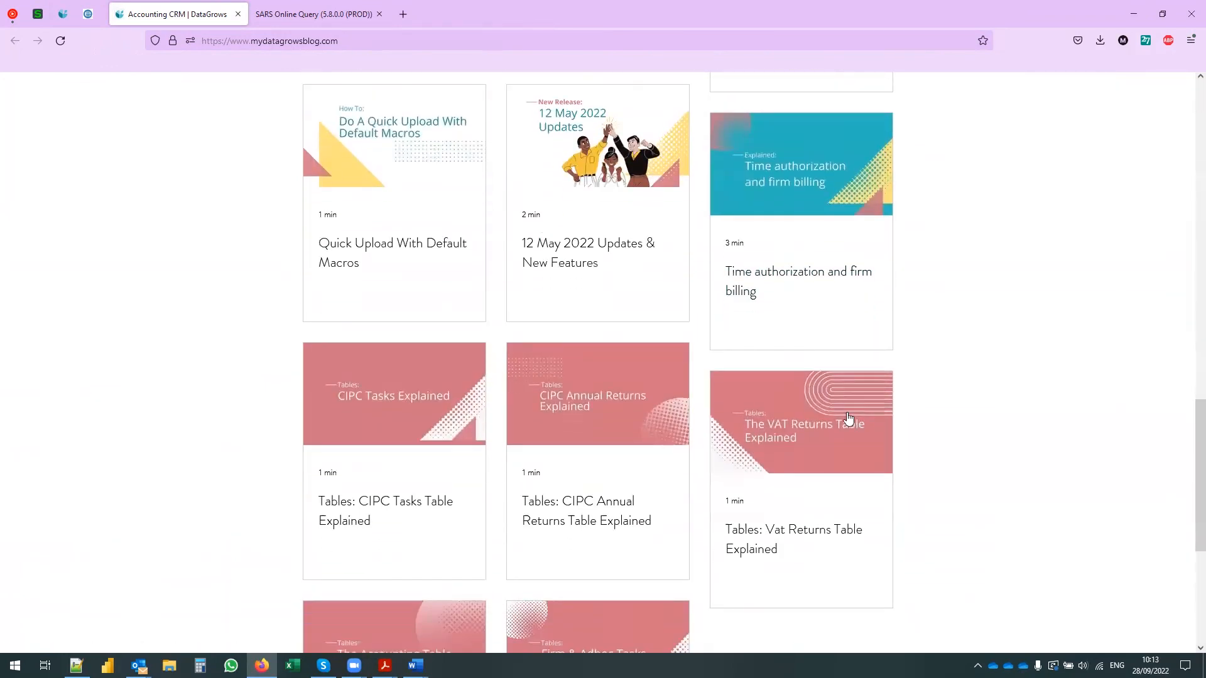
scroll(848, 418, down, 5)
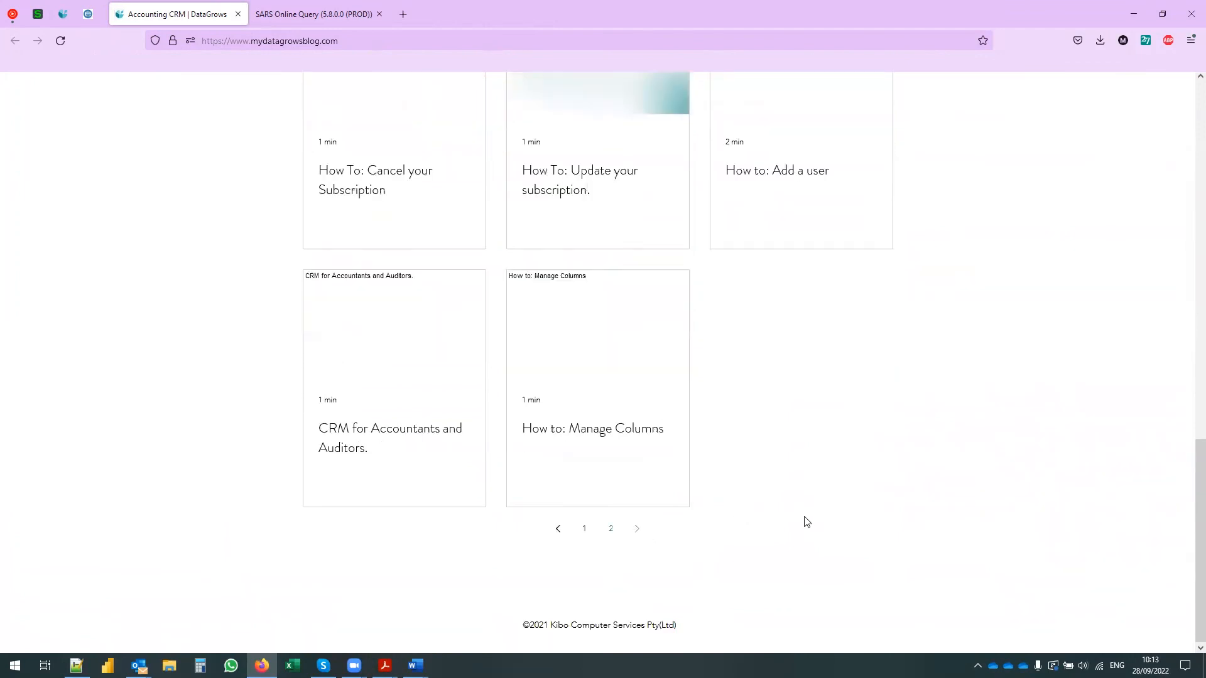
scroll(807, 522, up, 6)
scroll(807, 522, up, 9)
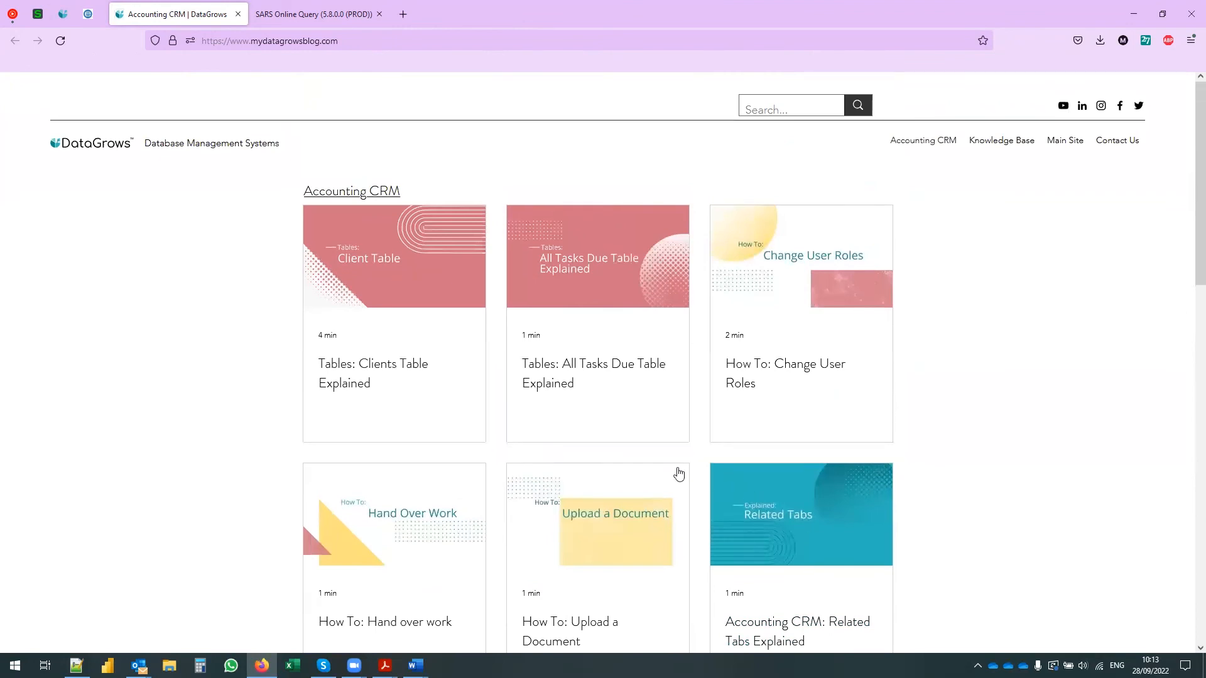
Return to the CRM and open the Help page to show its contact form's email and message fields
click(63, 14)
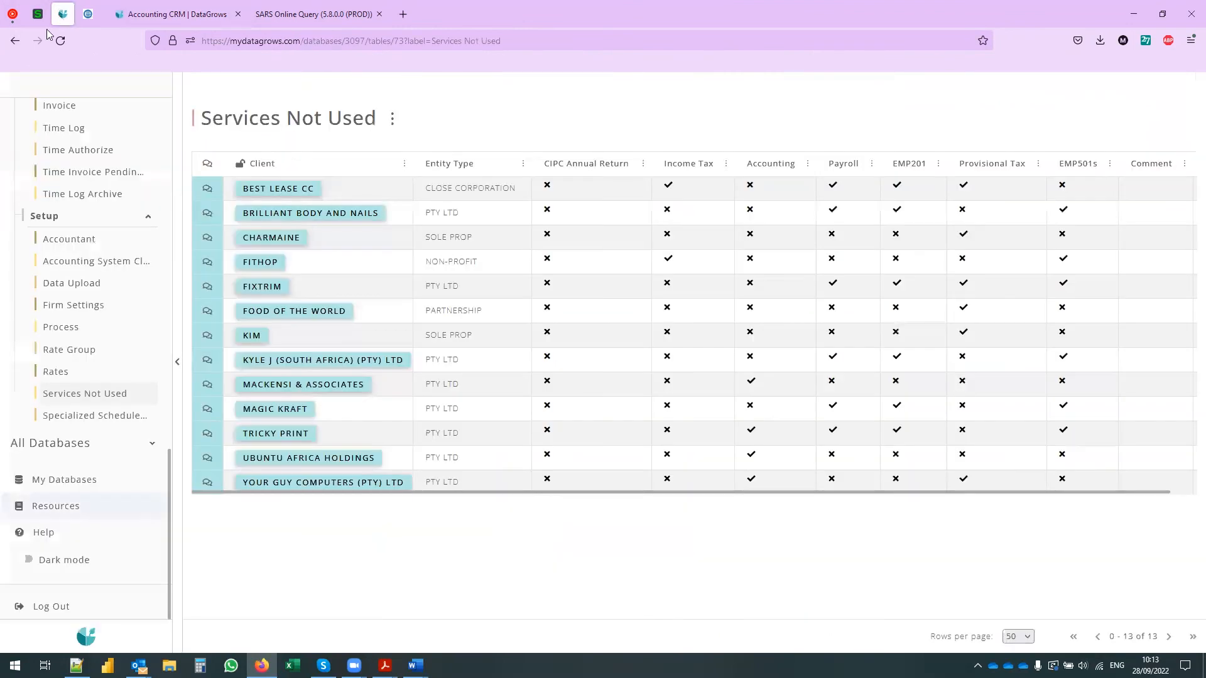
click(60, 538)
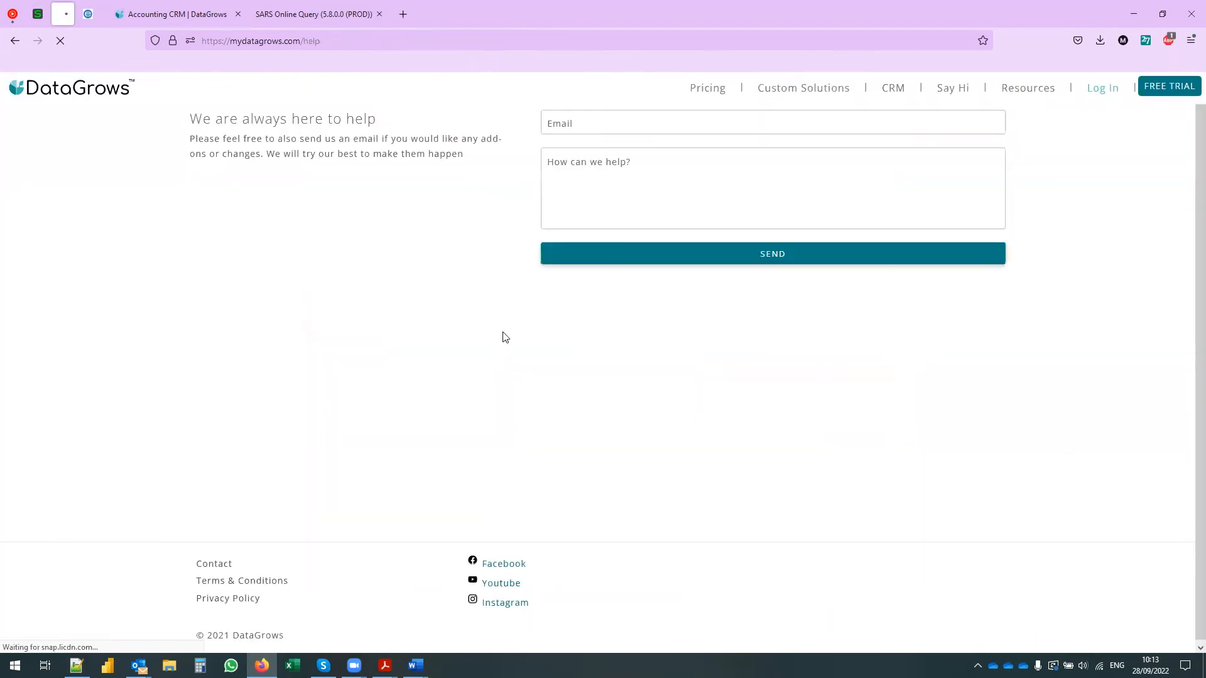
click(581, 126)
click(707, 165)
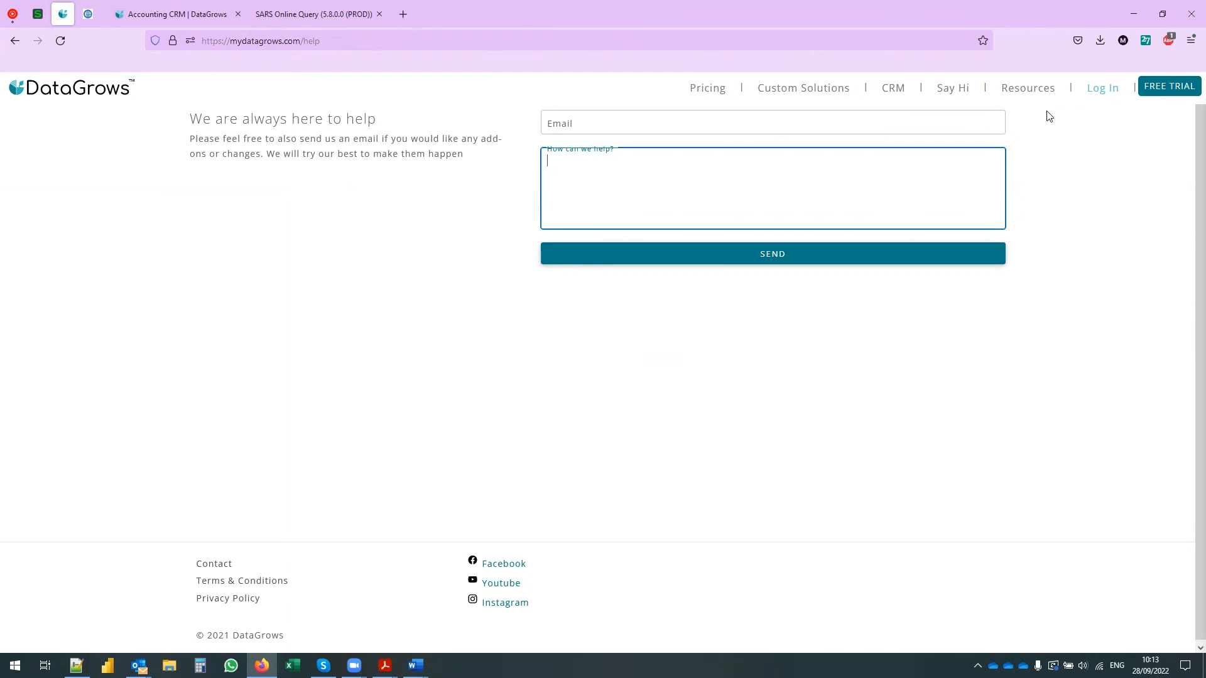
Leave the Help page and open the "Please send bank statements" record in the CRM's Process list
click(524, 188)
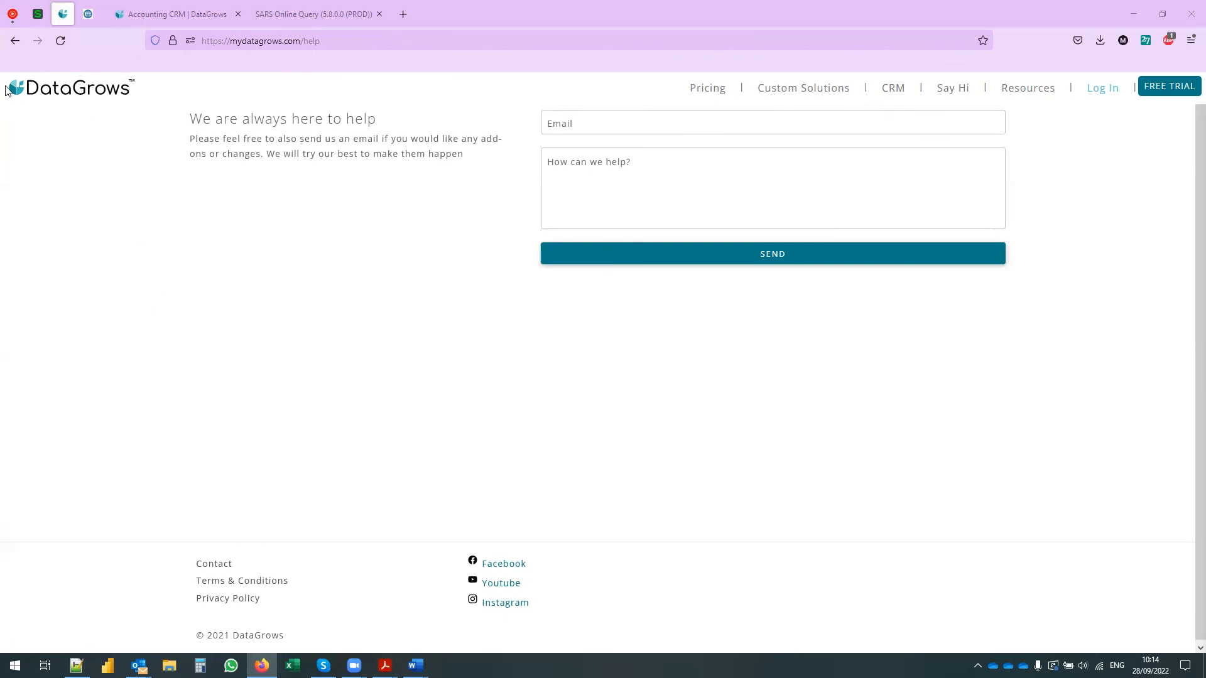
click(15, 41)
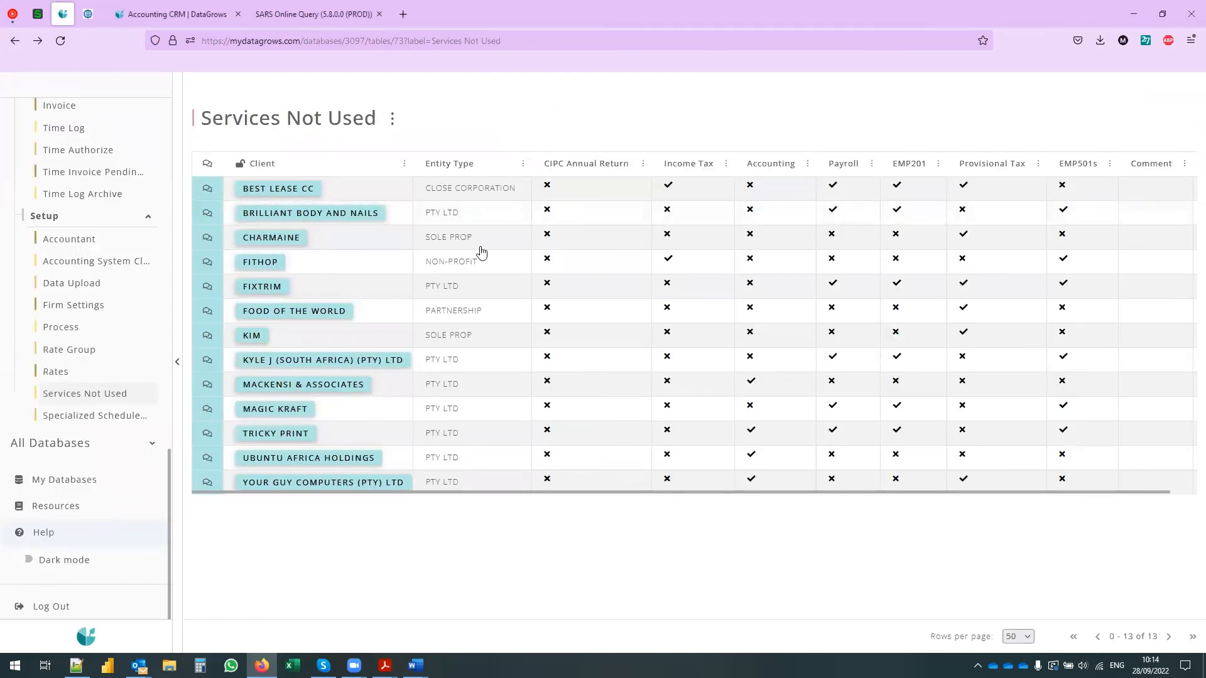
click(54, 328)
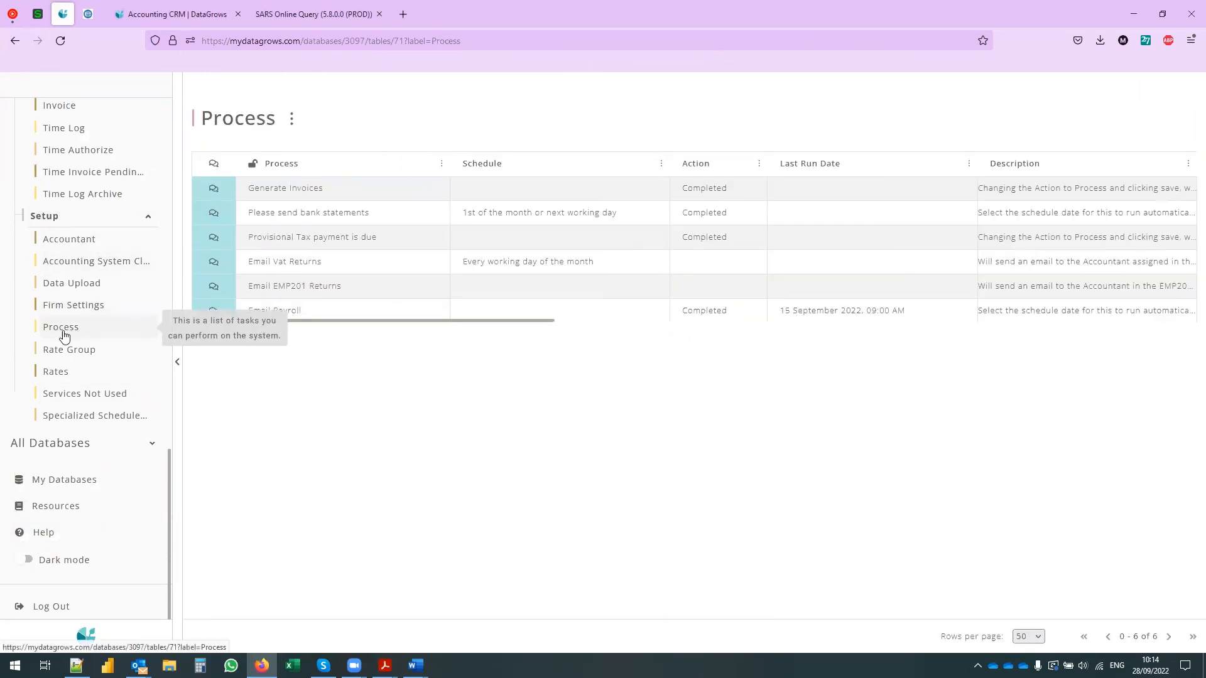
click(309, 220)
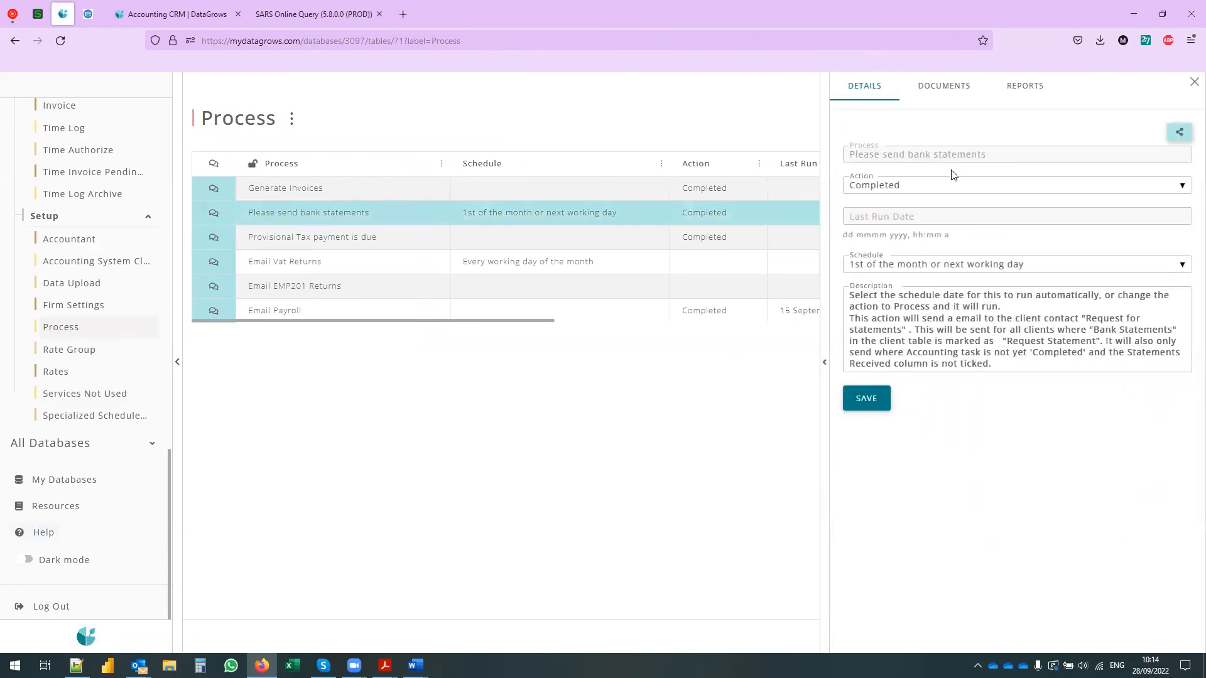
Set the Action of the "Please send bank statements" process to Process
click(871, 190)
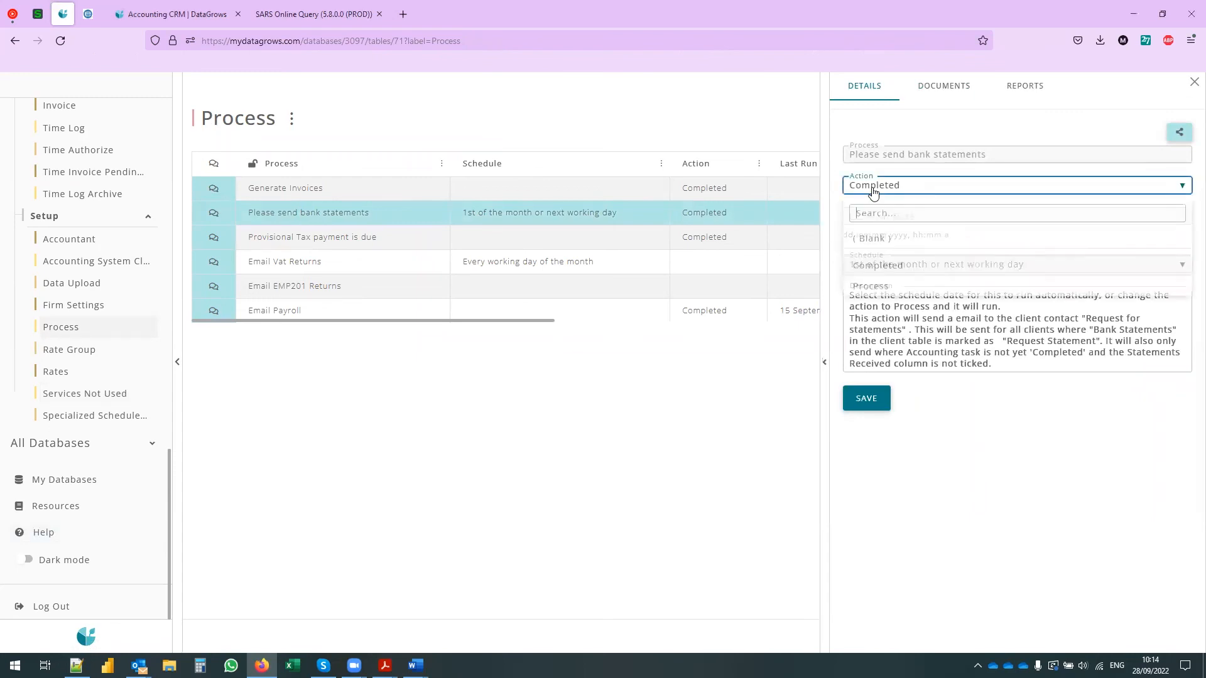
click(923, 289)
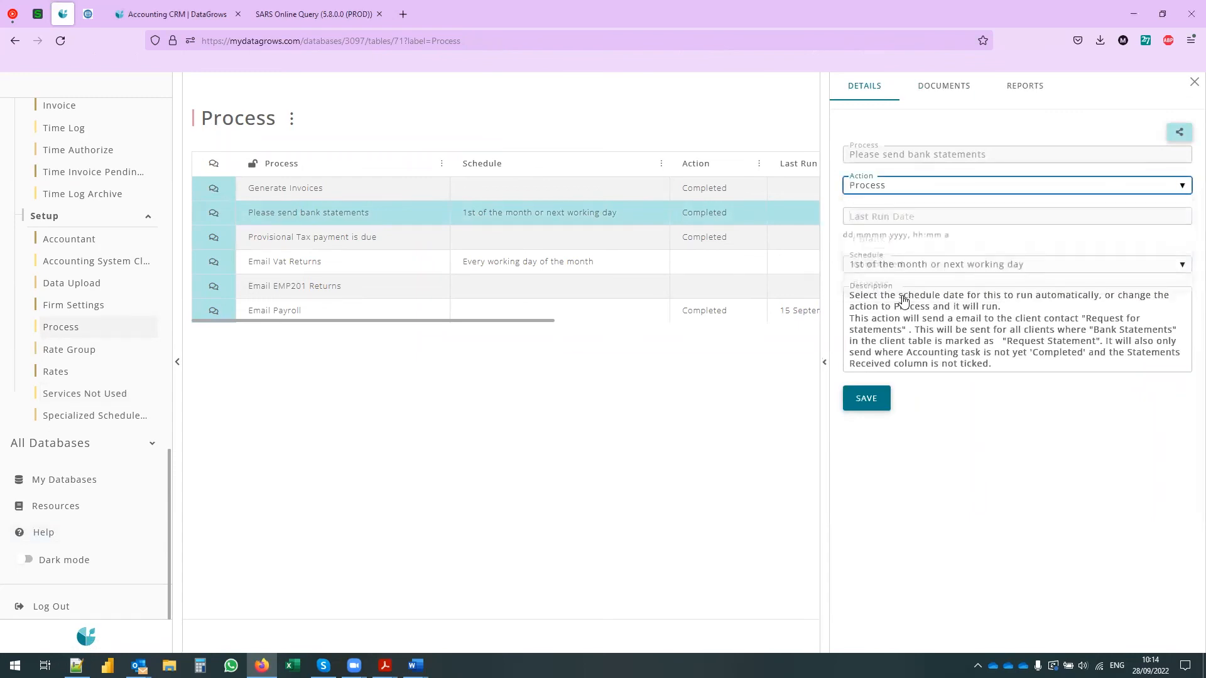
click(872, 405)
Show the available schedule options for the process, then close the record and accept saving its changes
click(969, 268)
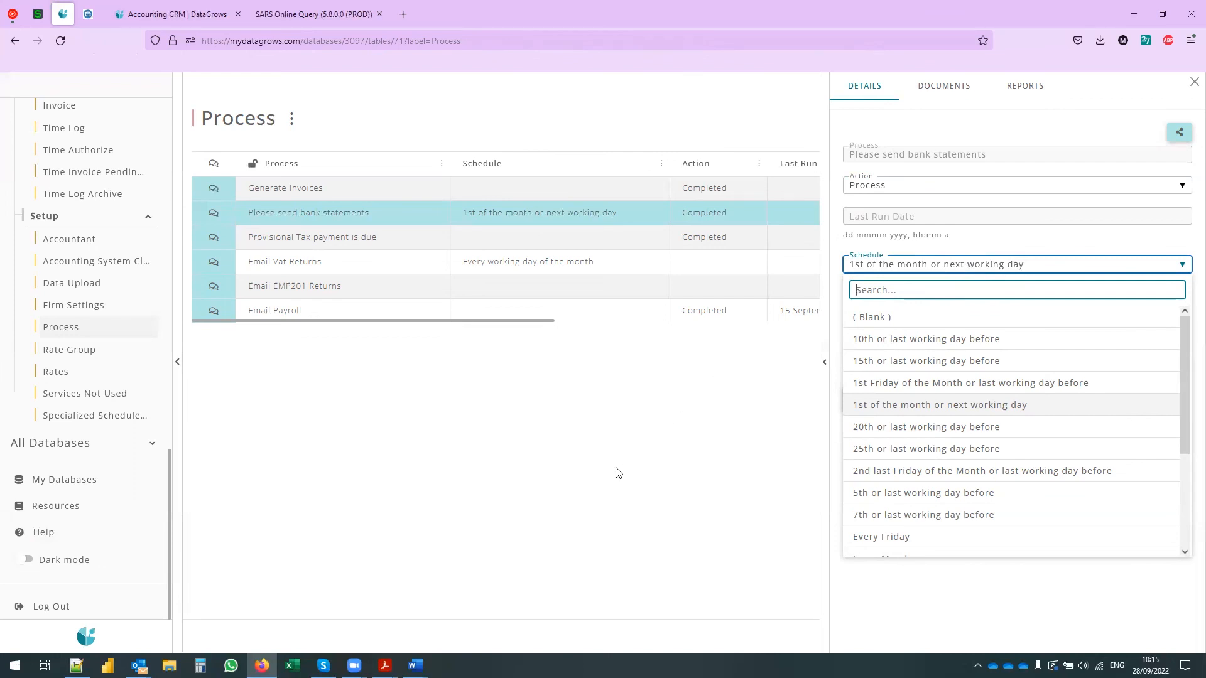
click(601, 337)
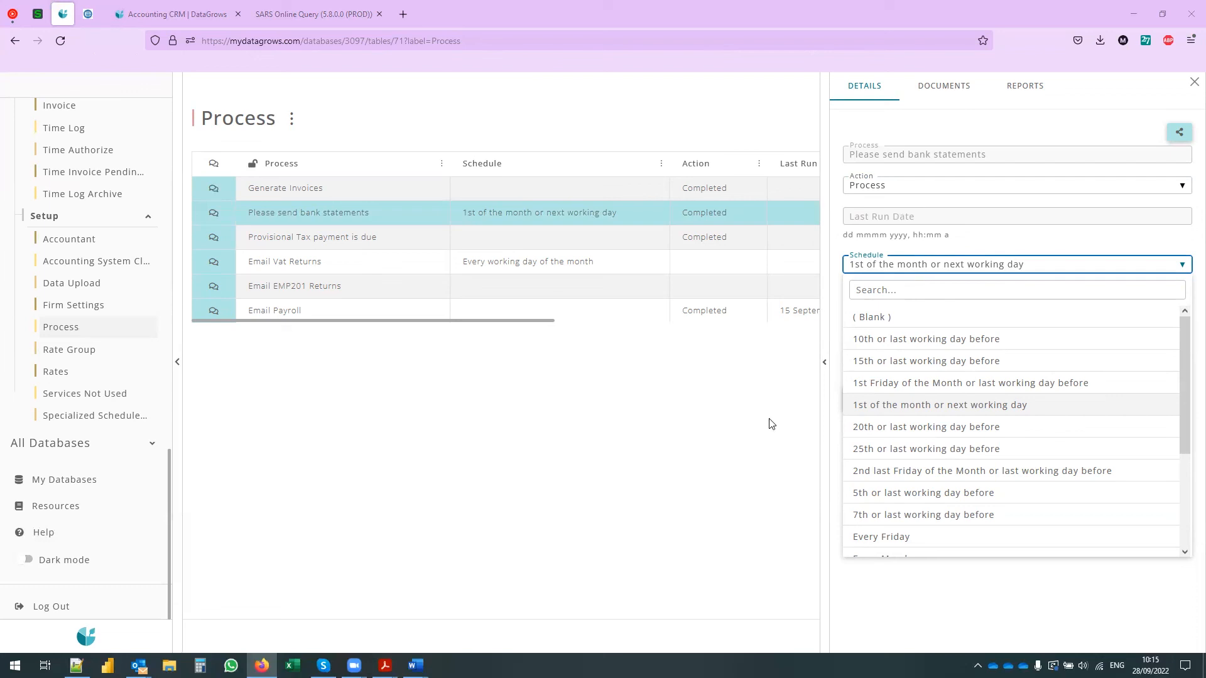
scroll(112, 310, up, 10)
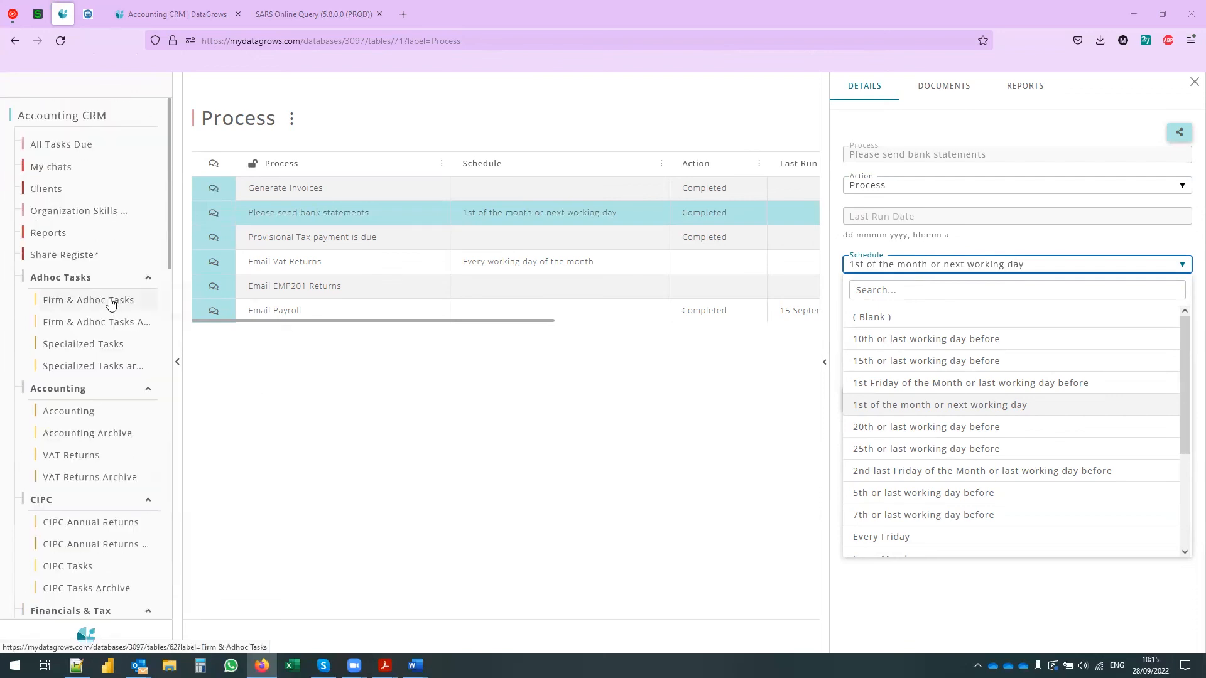
click(1192, 81)
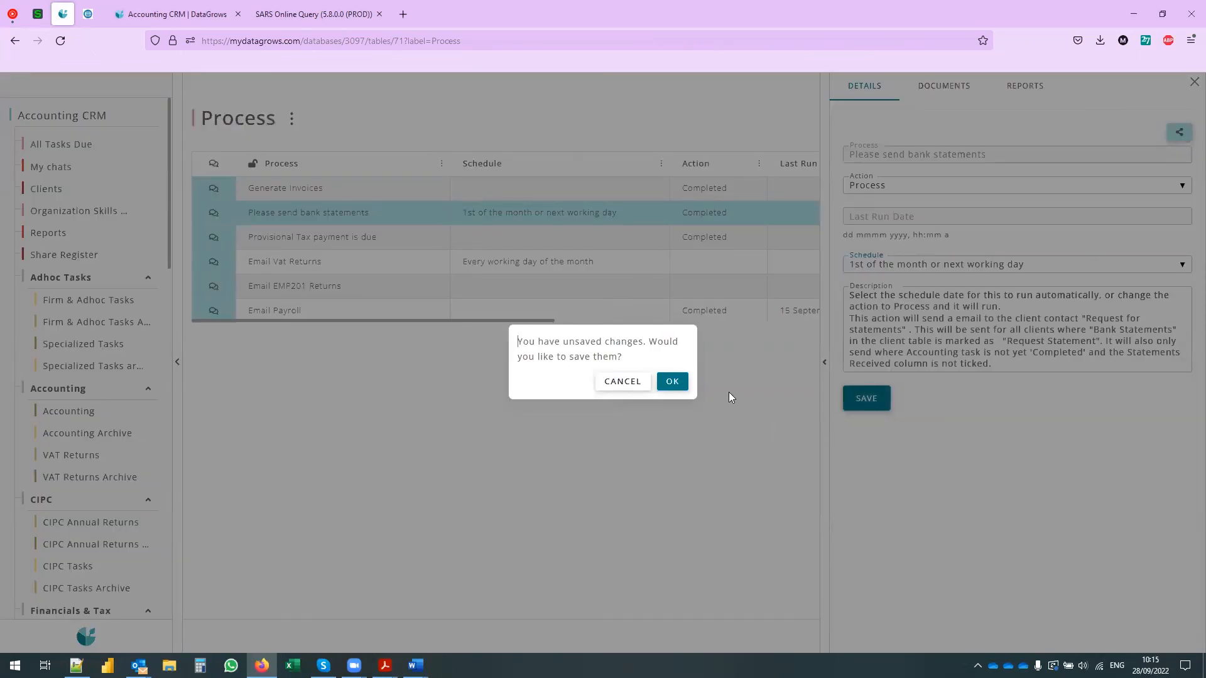
click(672, 381)
Open the Client Summary report for Bdc (Pty) Ltd from the Clients list and look through its task sections
click(50, 189)
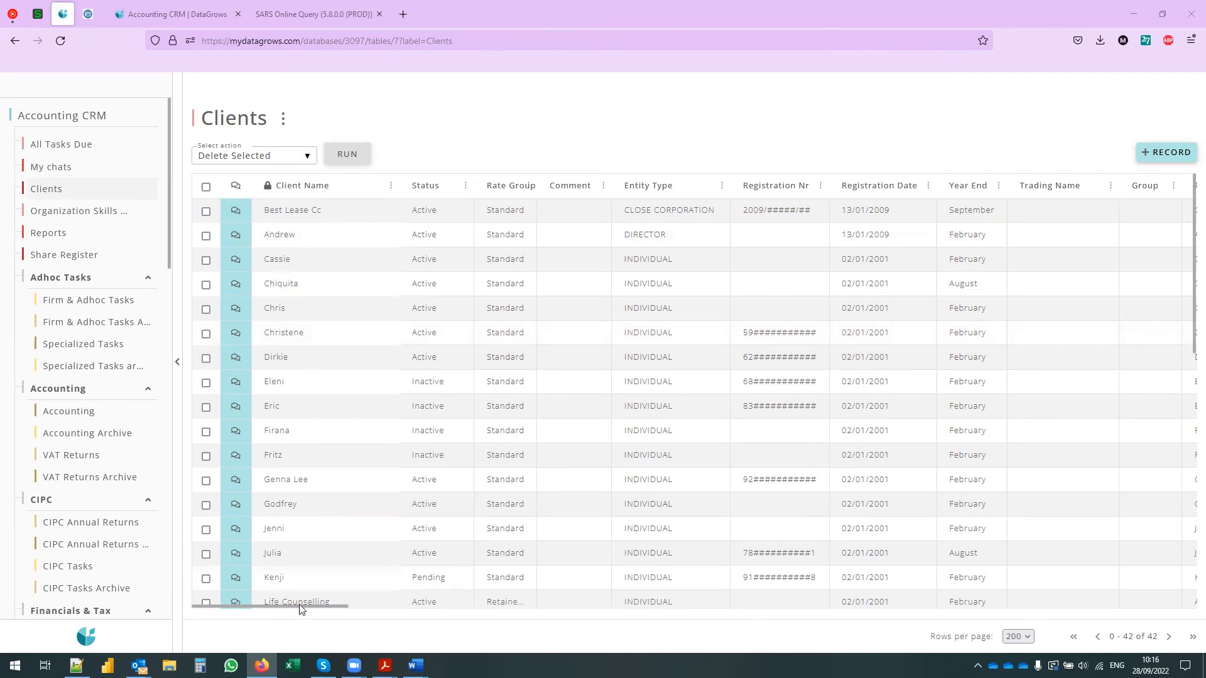
scroll(345, 517, down, 2)
scroll(382, 511, down, 4)
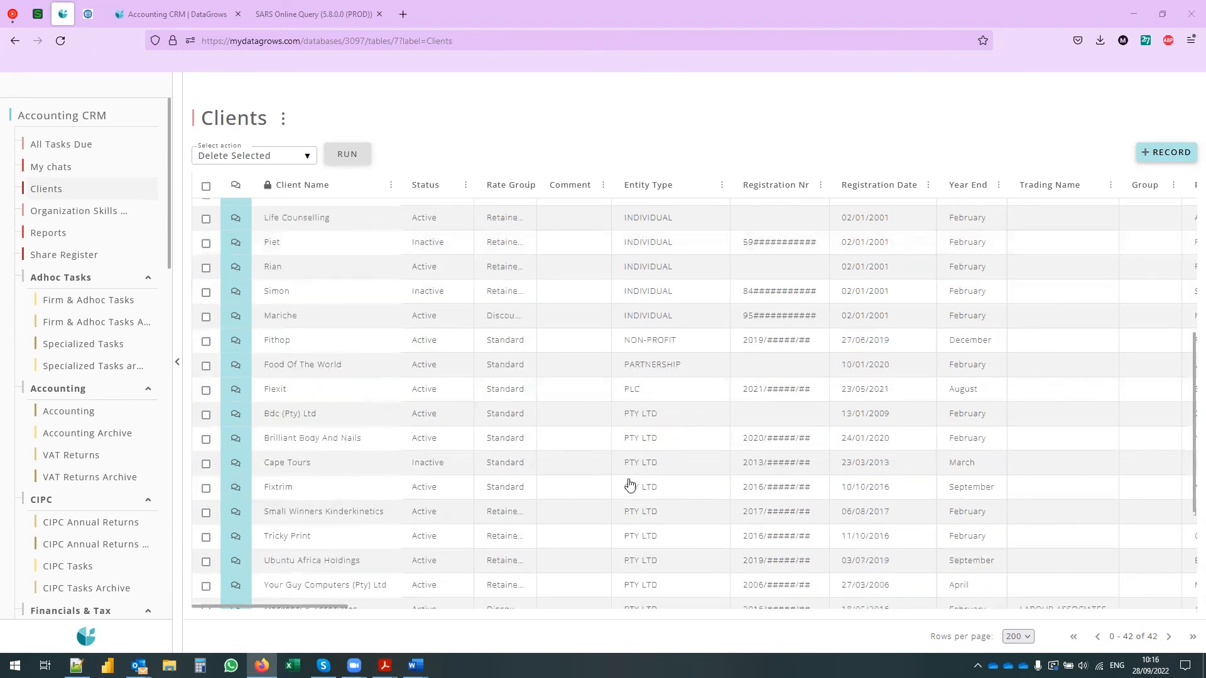
scroll(848, 399, down, 2)
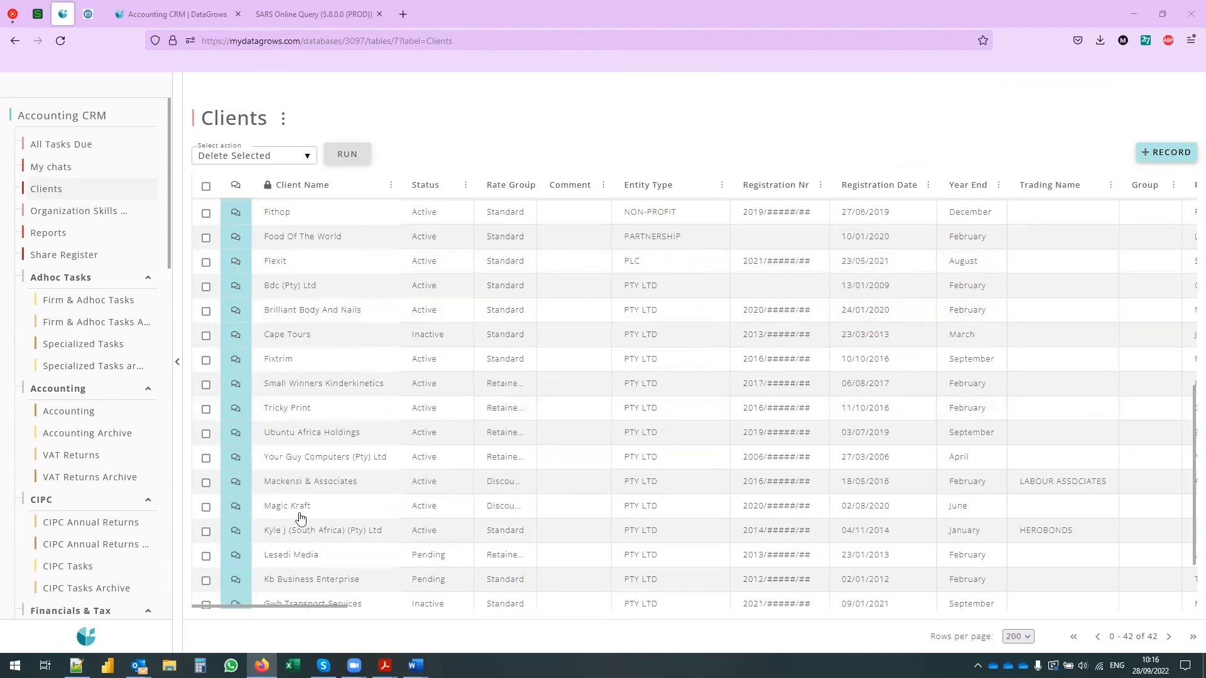
drag(266, 608, 1151, 603)
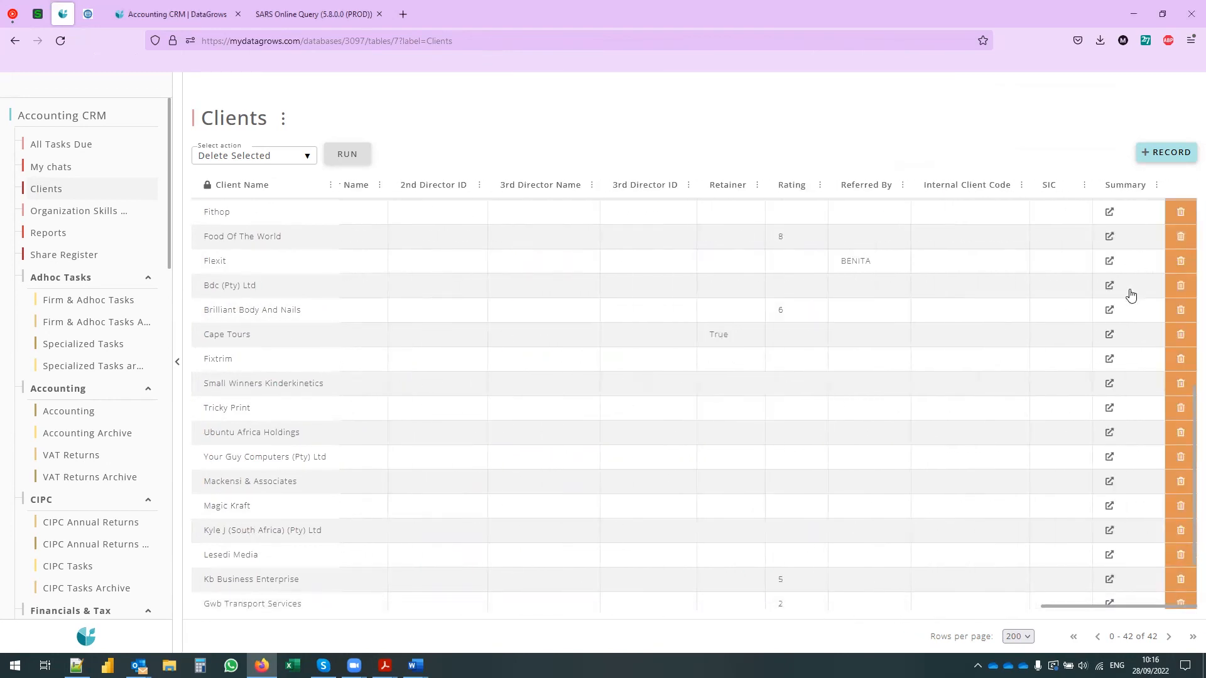
click(1108, 287)
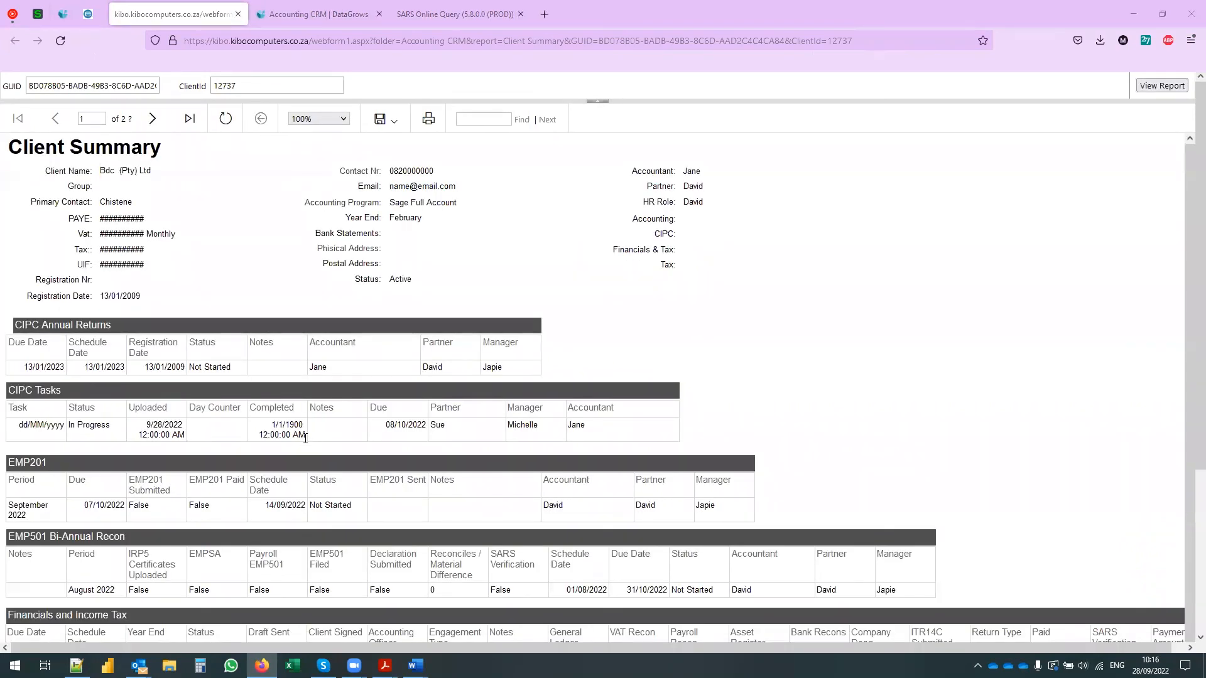
scroll(249, 518, down, 1)
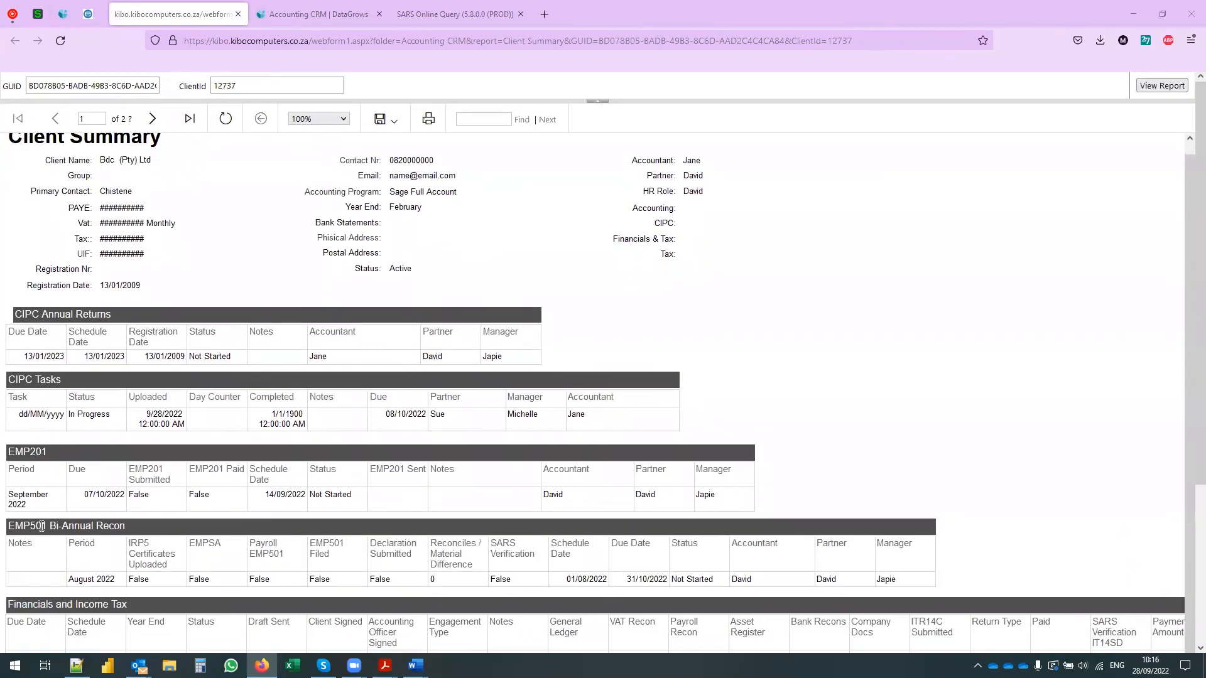
scroll(721, 615, up, 1)
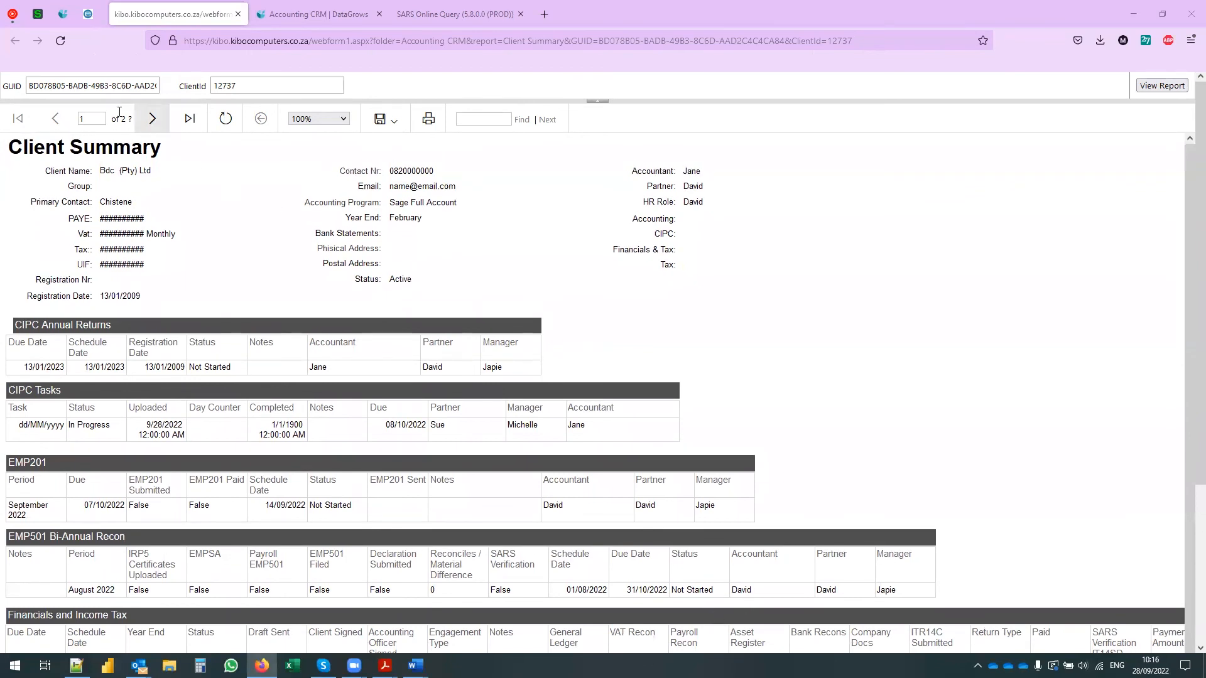
Return to the CRM and open the Time To Invoice report from the Reports list of the Accounting CRM under All Databases
click(60, 12)
scroll(103, 451, down, 15)
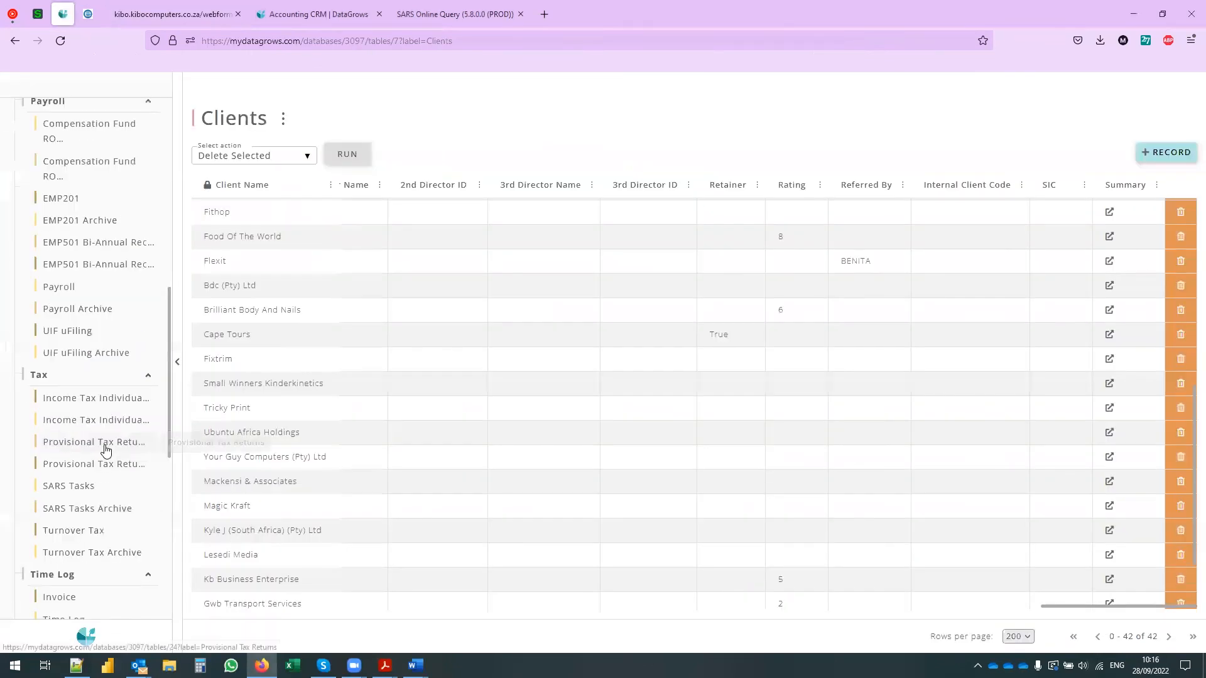
scroll(105, 450, down, 3)
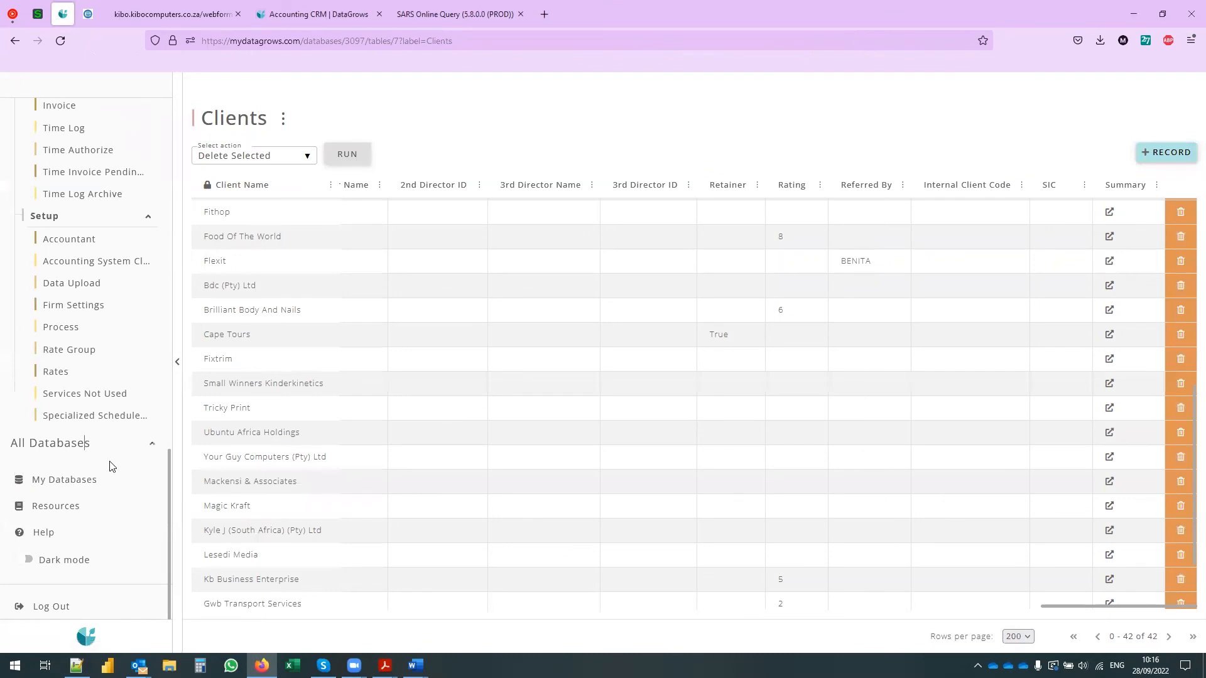
click(107, 457)
click(61, 481)
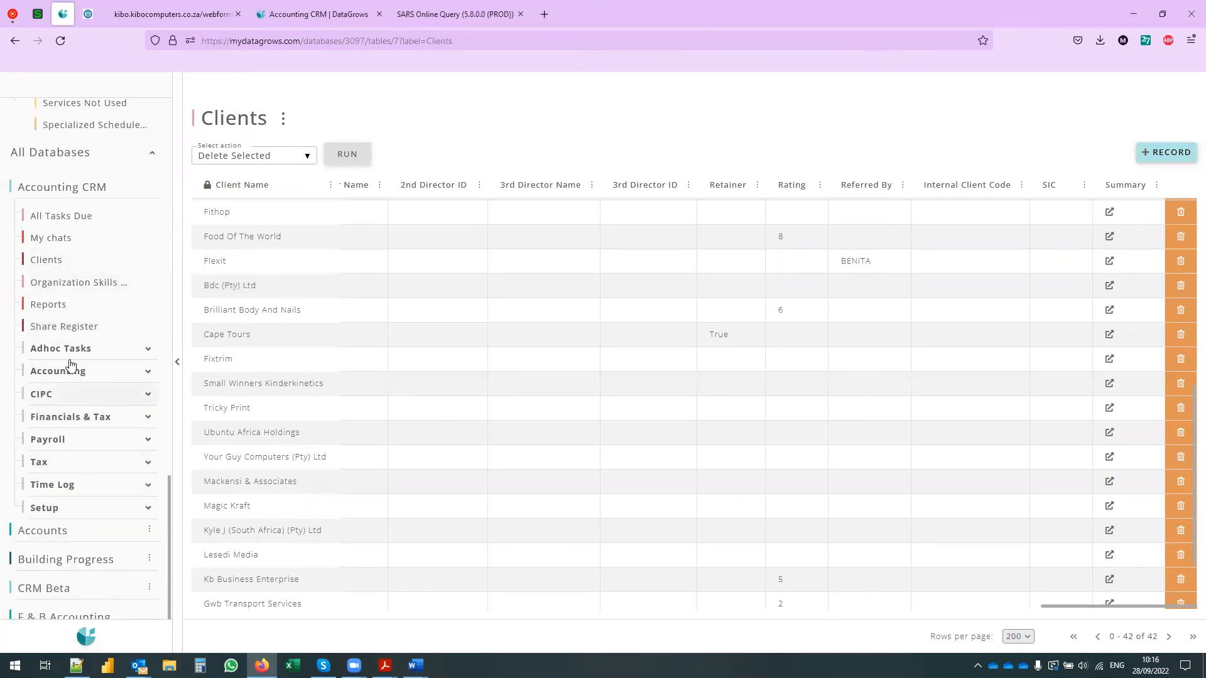
click(49, 307)
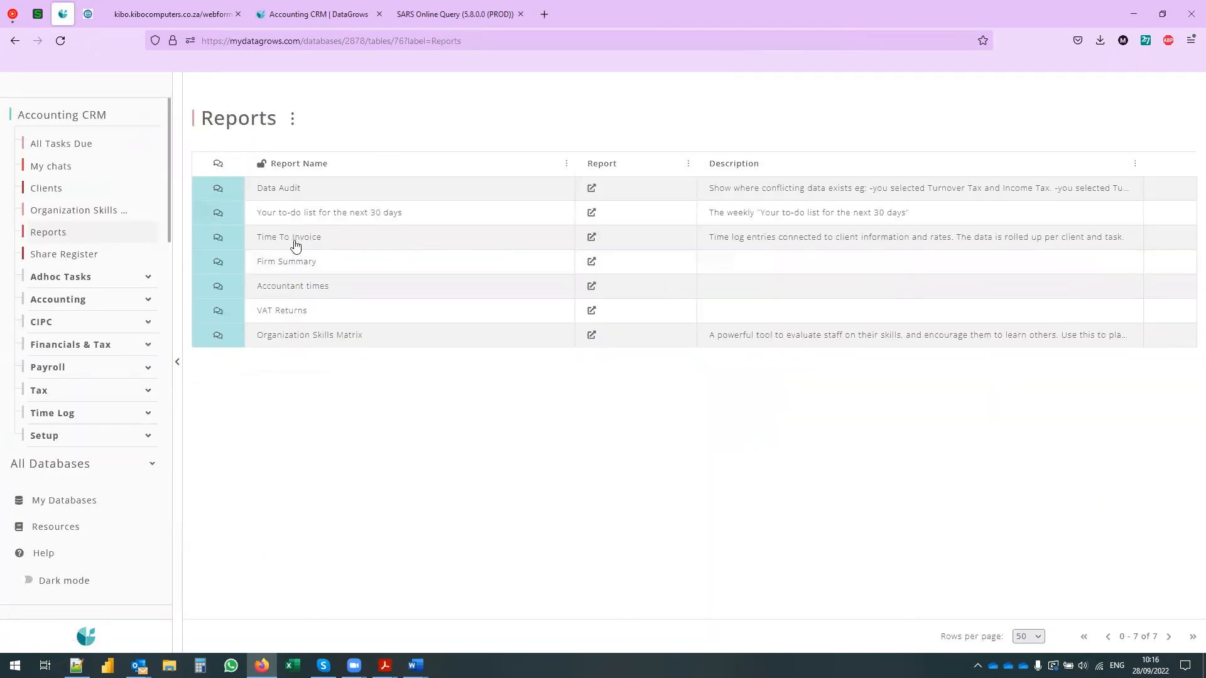
click(591, 239)
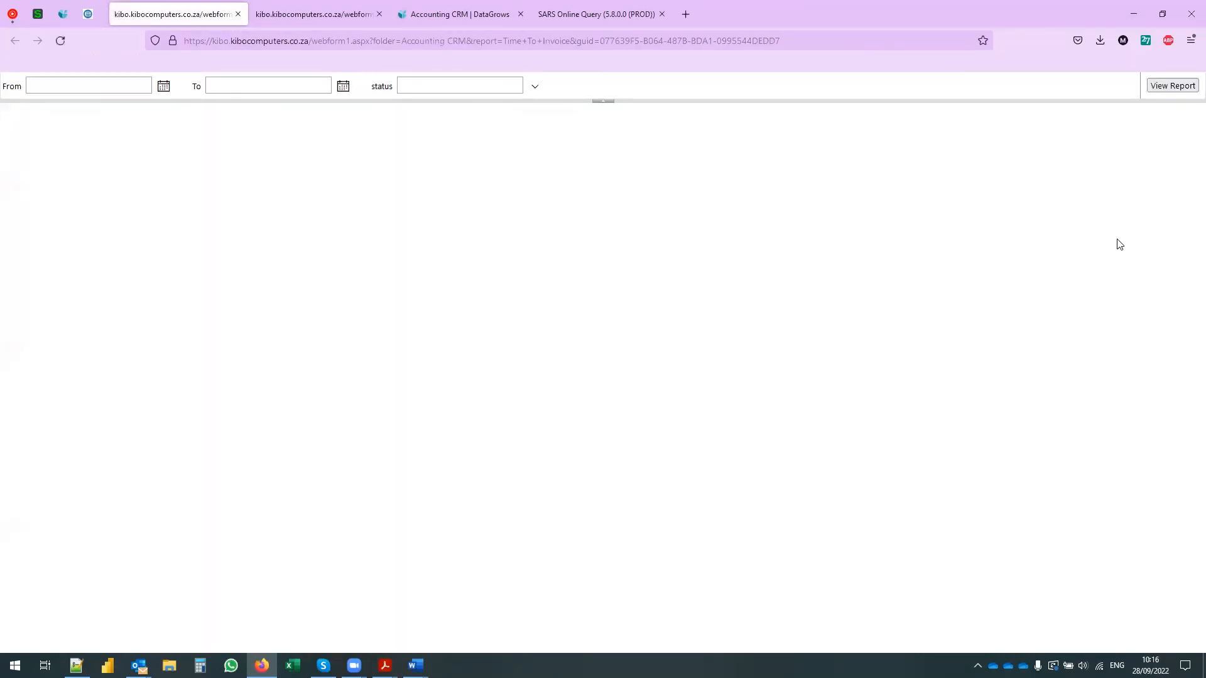
Generate the Time To Invoice report from 7/1/2022 to 9/28/2022 with all statuses included
click(163, 86)
click(35, 100)
click(35, 101)
click(125, 128)
click(343, 86)
click(269, 183)
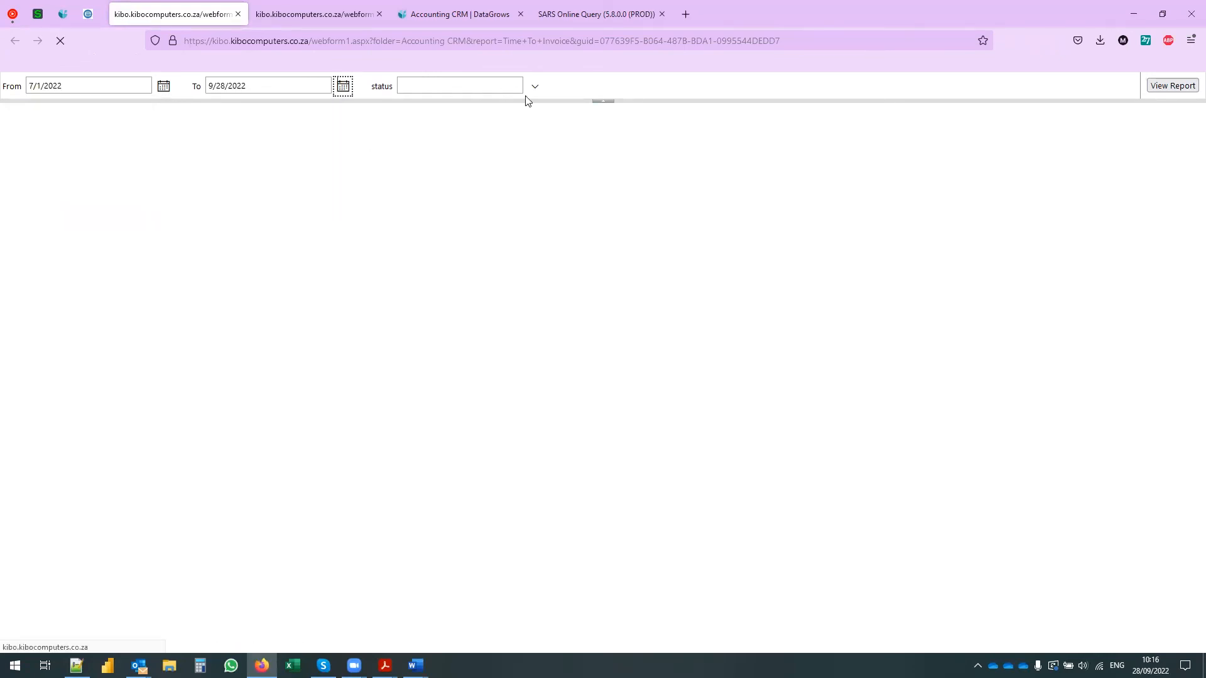
click(534, 87)
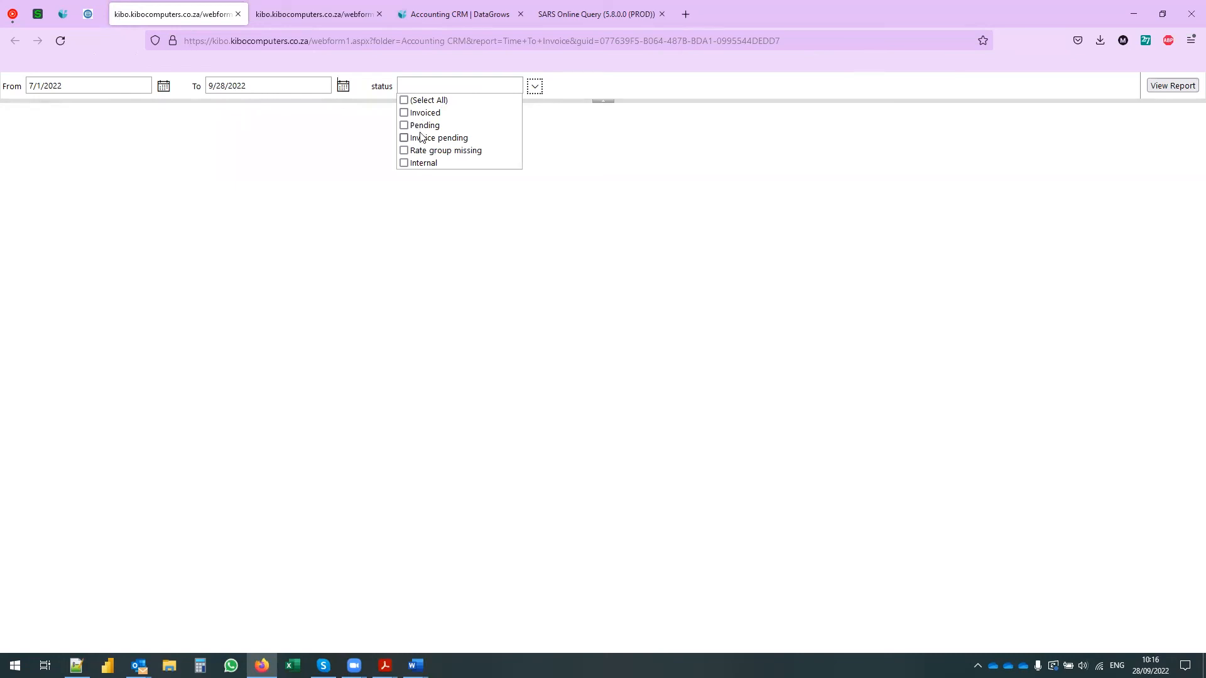
click(404, 100)
click(1166, 86)
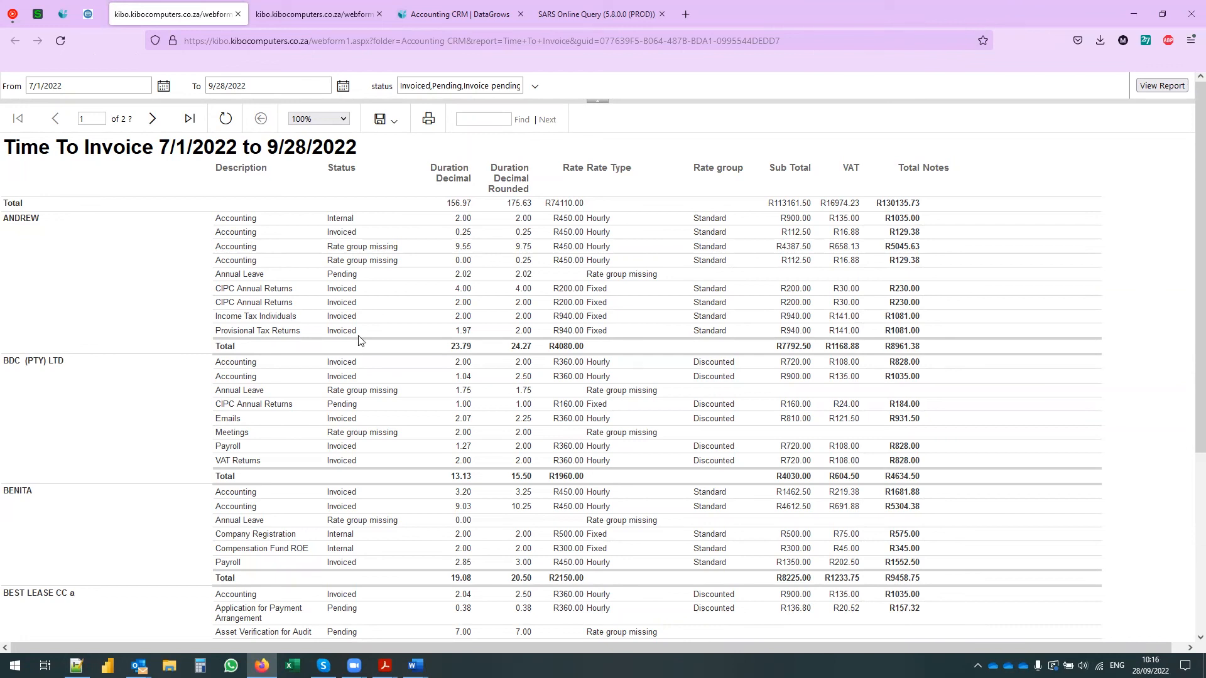
Examine the statuses and per-client entries on the report's first page, and show the export formats from page 2
drag(332, 243, 408, 251)
click(392, 256)
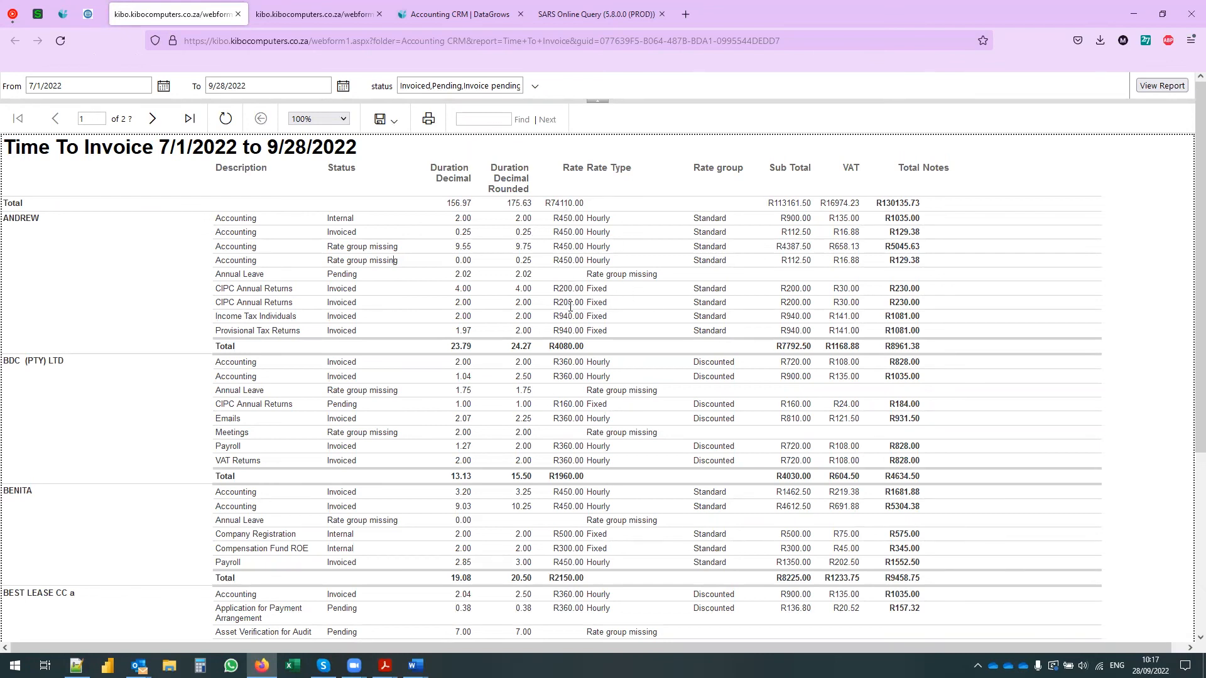
scroll(595, 335, down, 5)
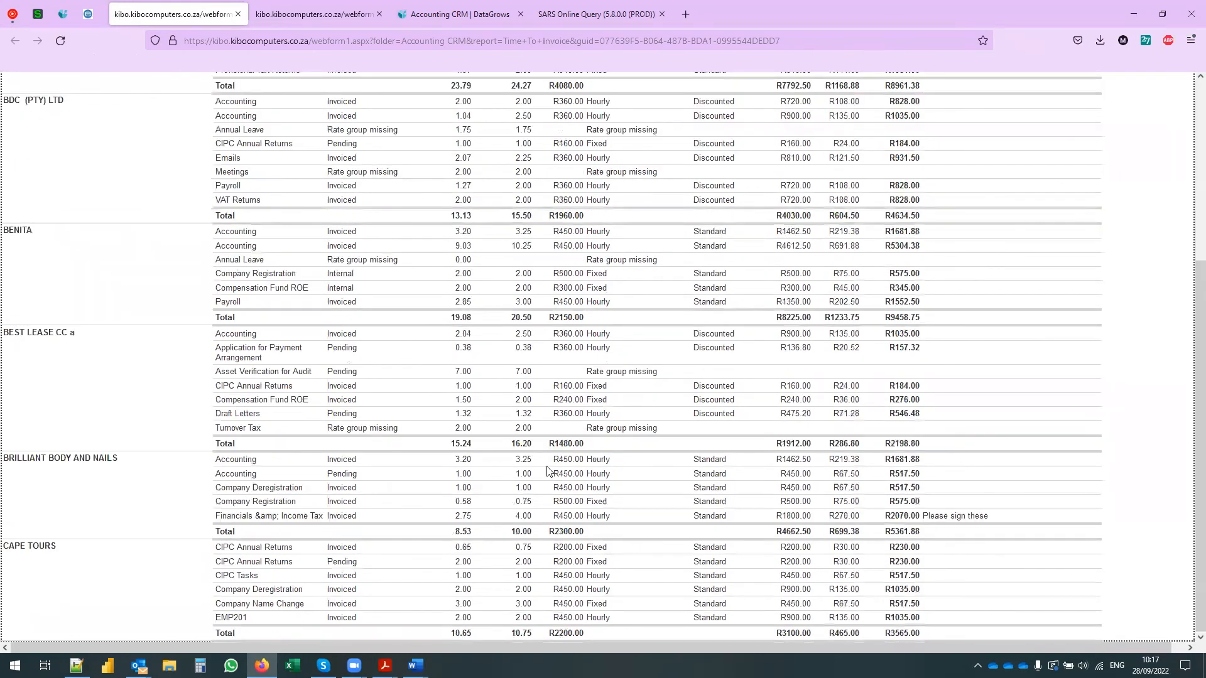
scroll(509, 547, up, 5)
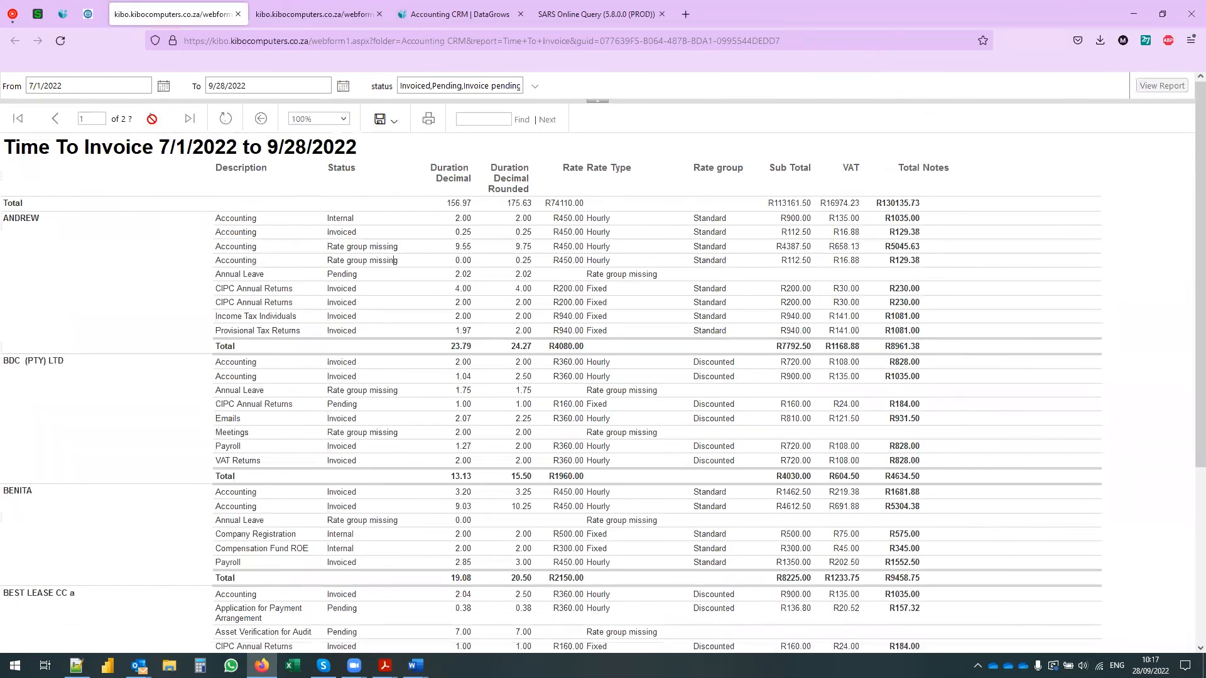
click(152, 119)
click(390, 120)
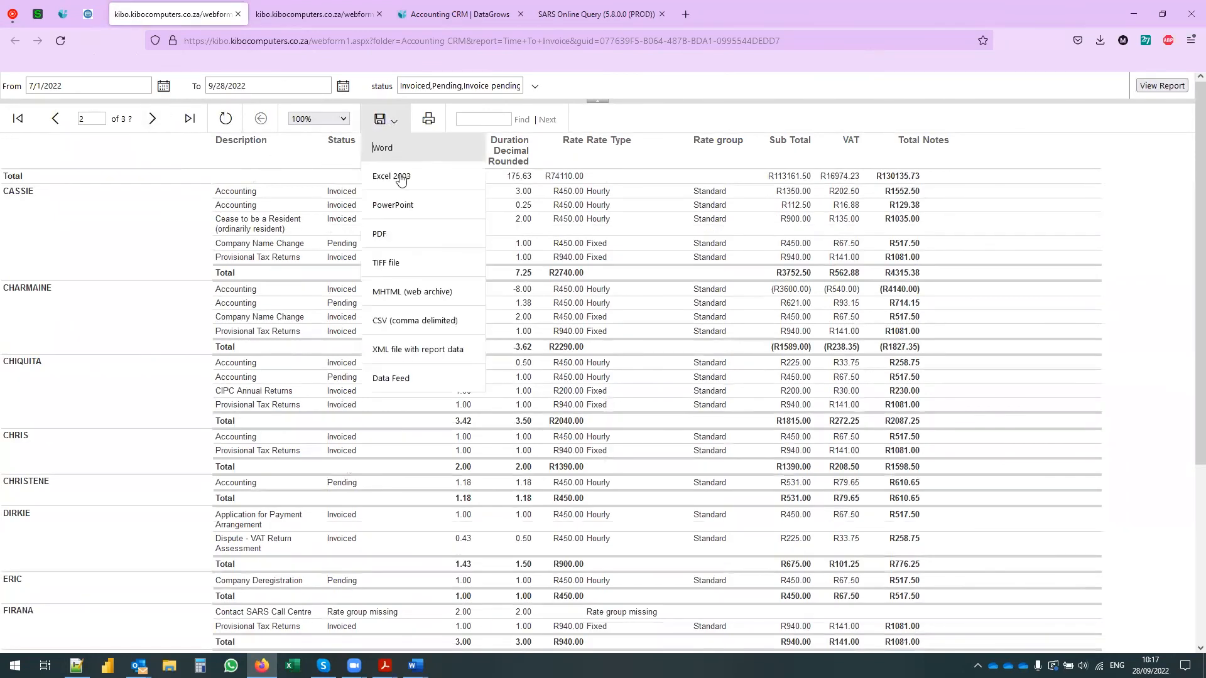
Look through the remaining per-client pages and the "Time to invoice per accountant" section on page 4
scroll(591, 415, down, 5)
scroll(392, 566, up, 5)
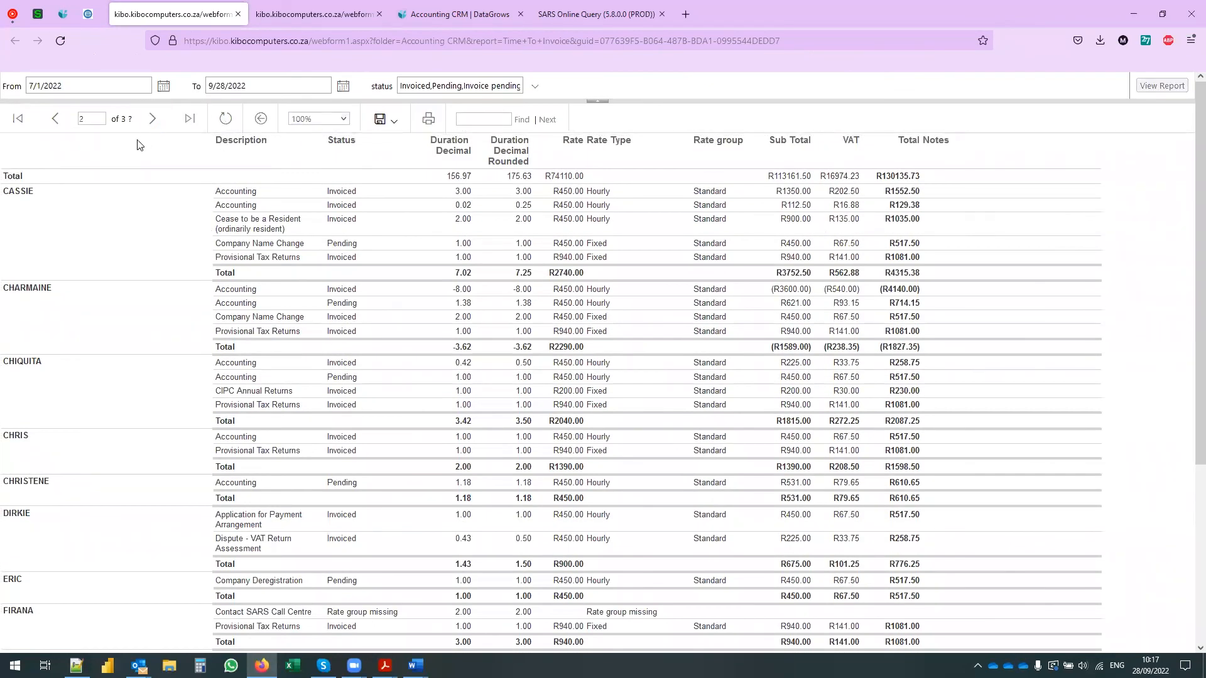
click(151, 119)
scroll(385, 419, down, 3)
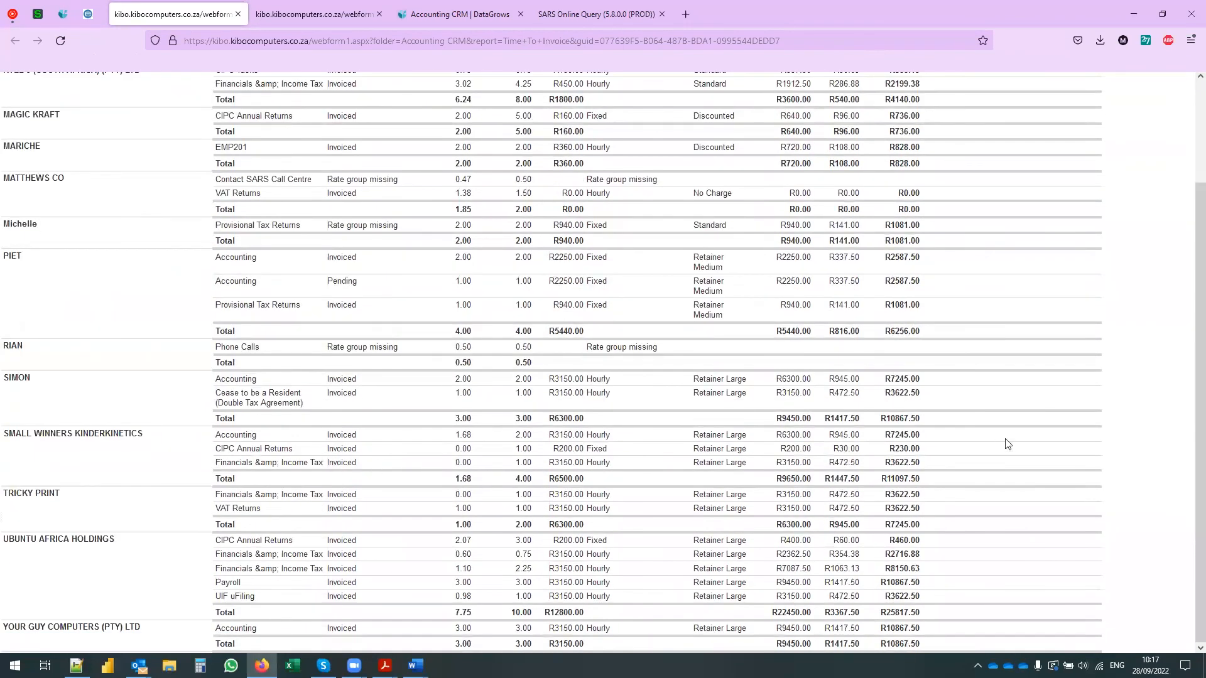
scroll(266, 343, up, 3)
click(153, 118)
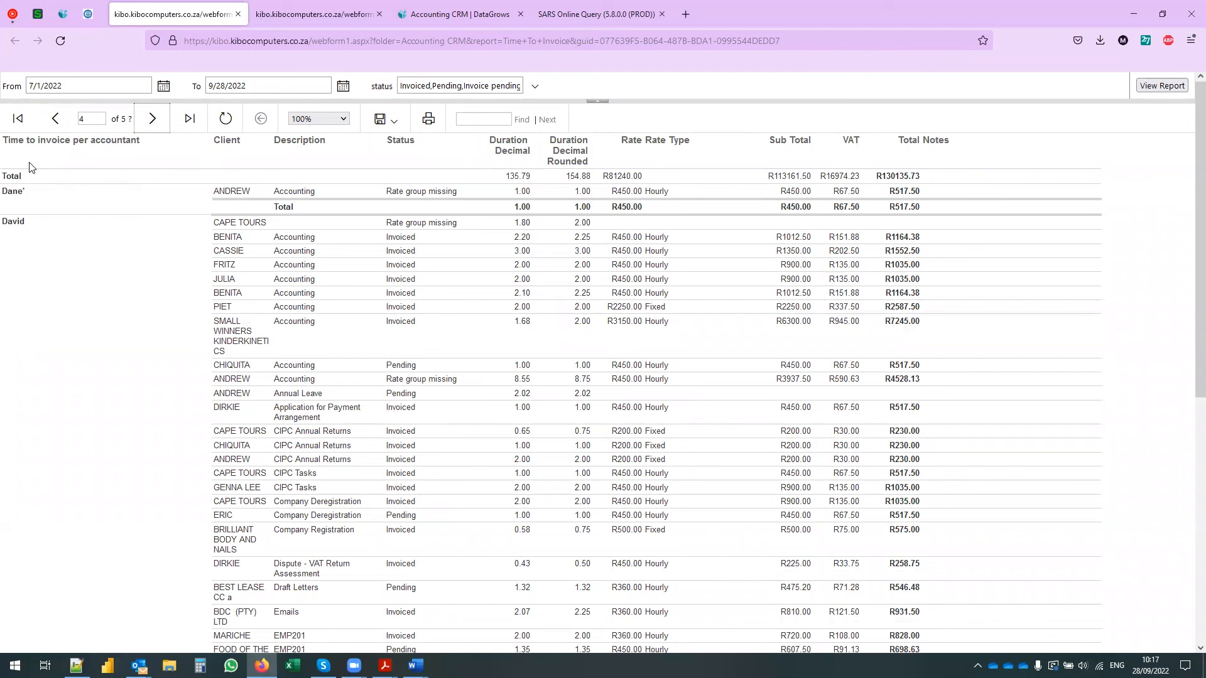
scroll(502, 339, down, 7)
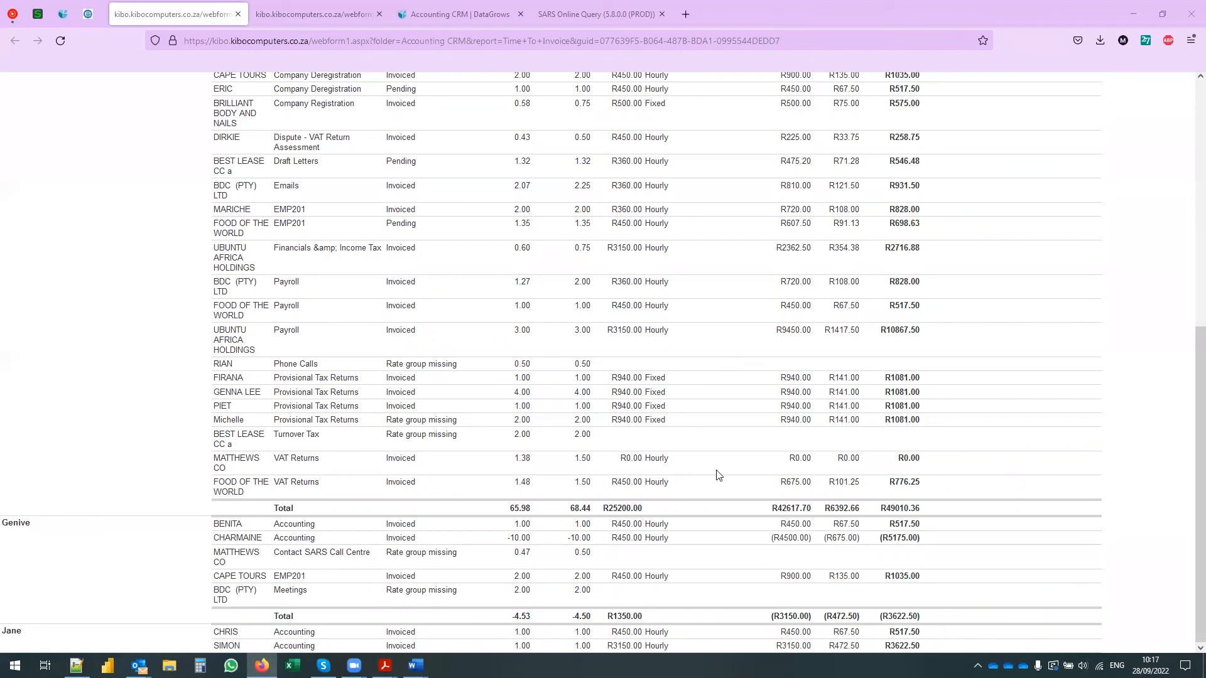
mouse_move(354, 666)
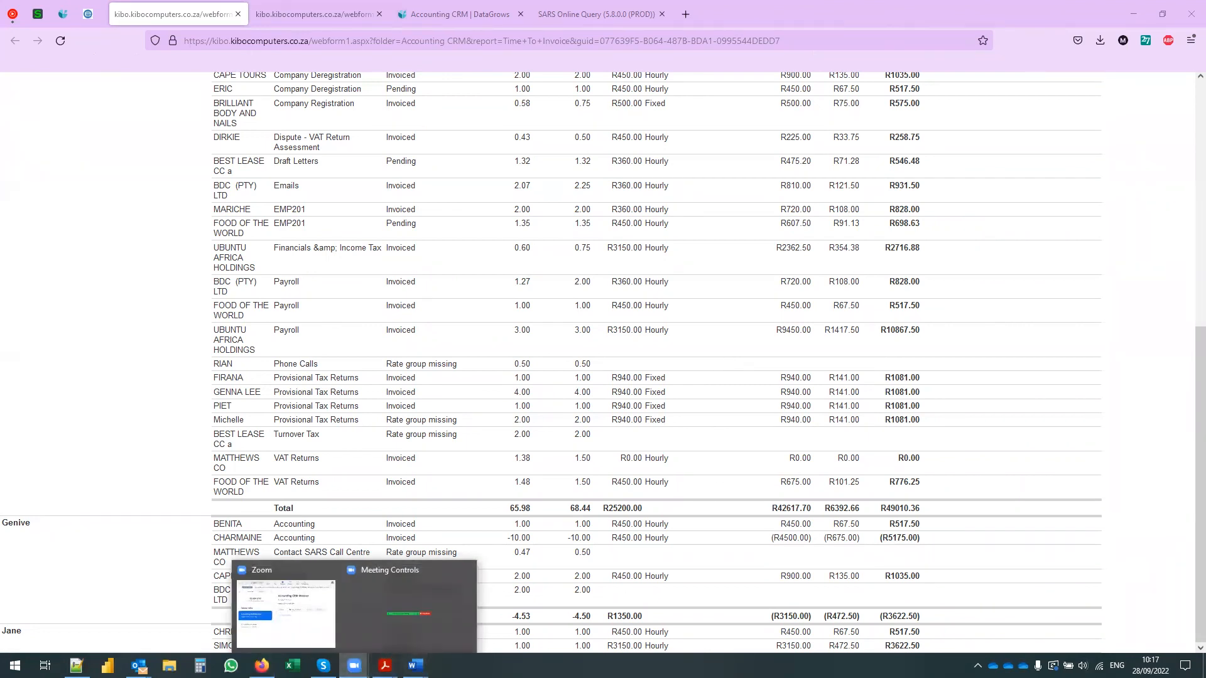
key(XF86AudioLowerVolume)
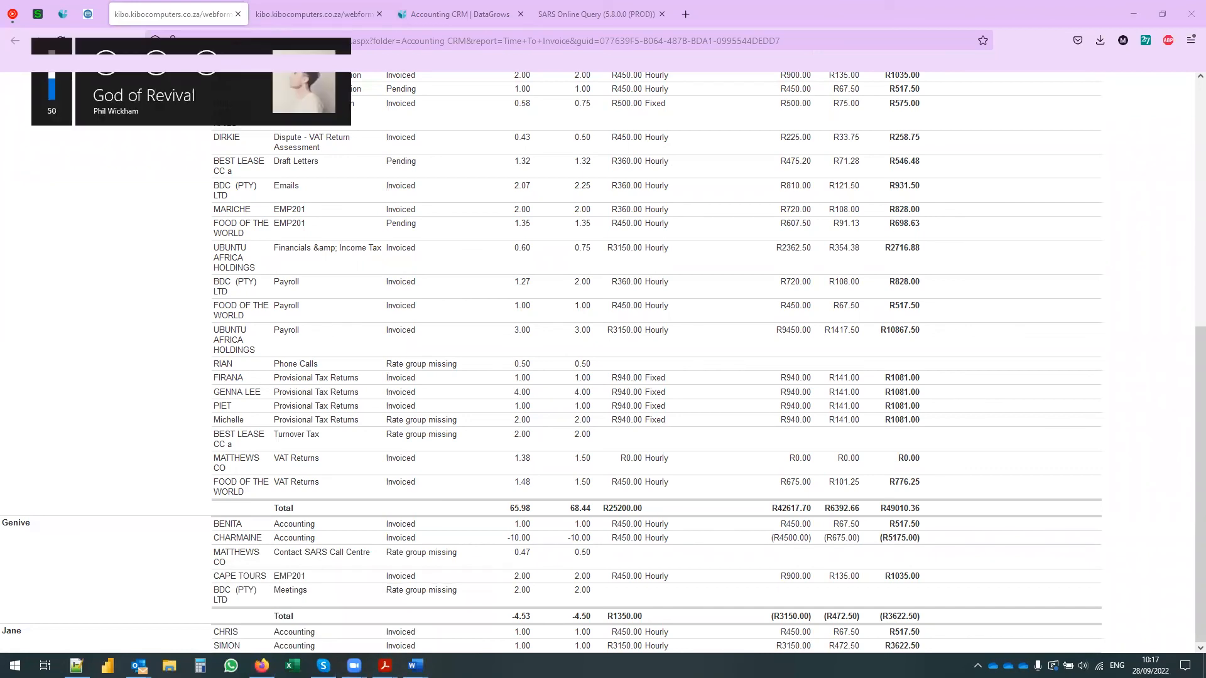
click(179, 364)
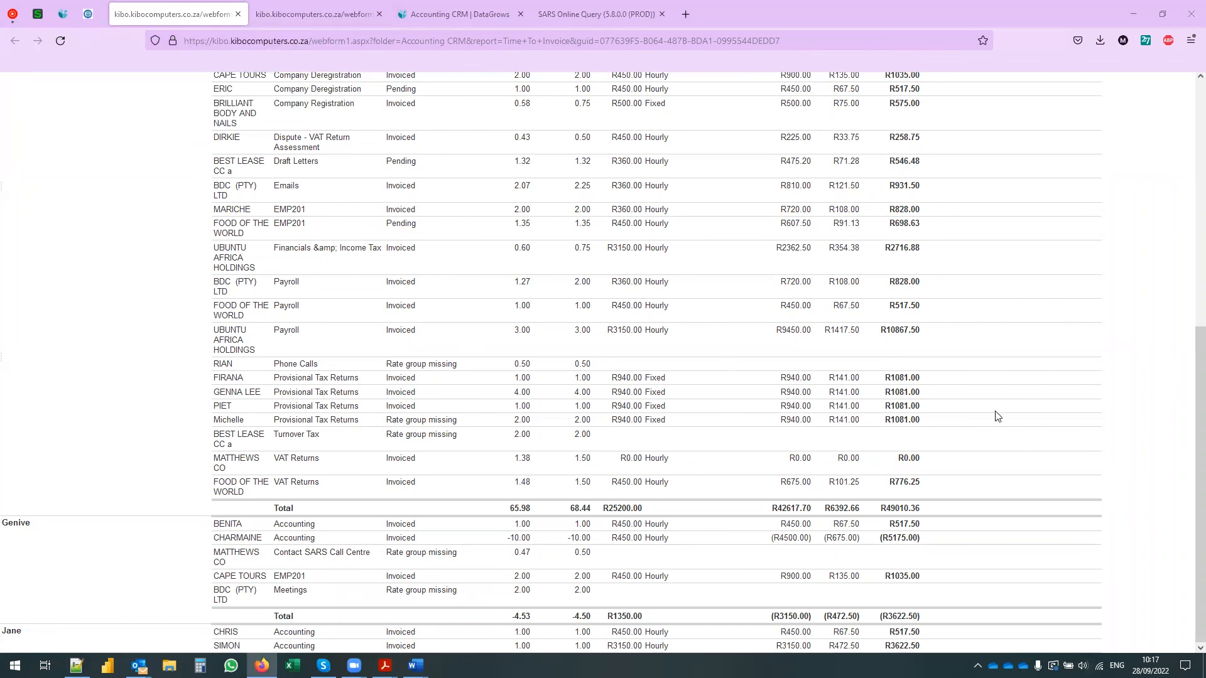
scroll(996, 416, up, 4)
scroll(997, 416, up, 3)
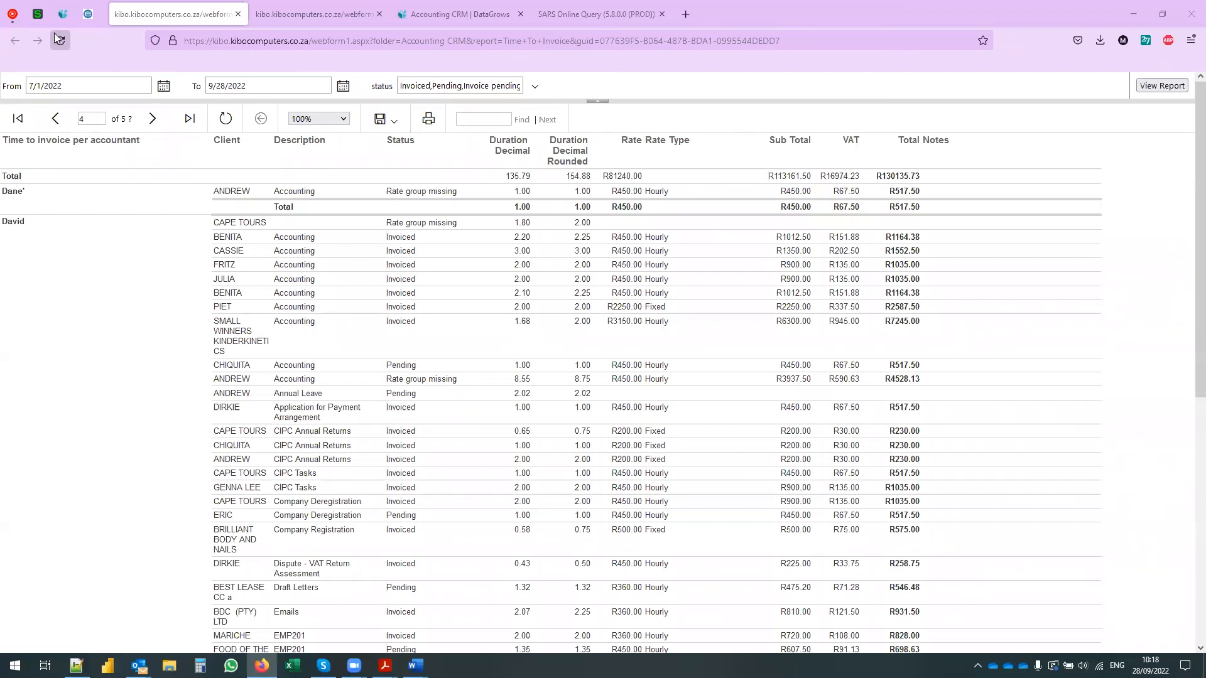
Return to the CRM and open the VAT Returns list in the Accounting group
click(62, 14)
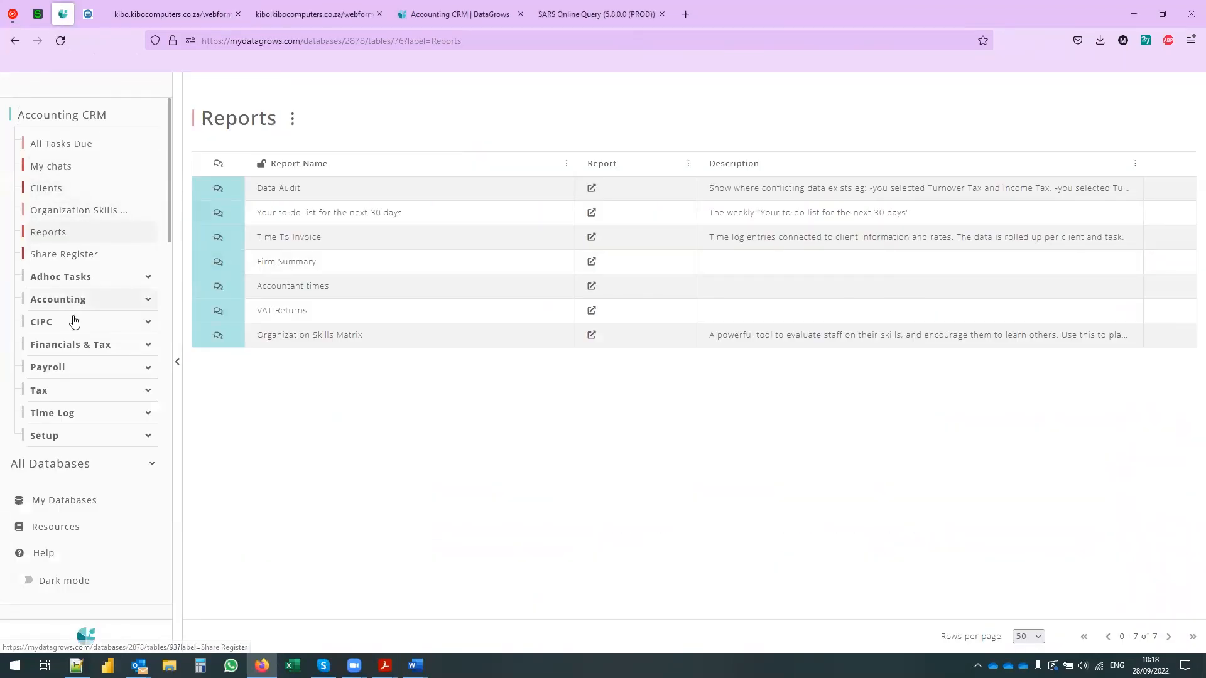
click(64, 301)
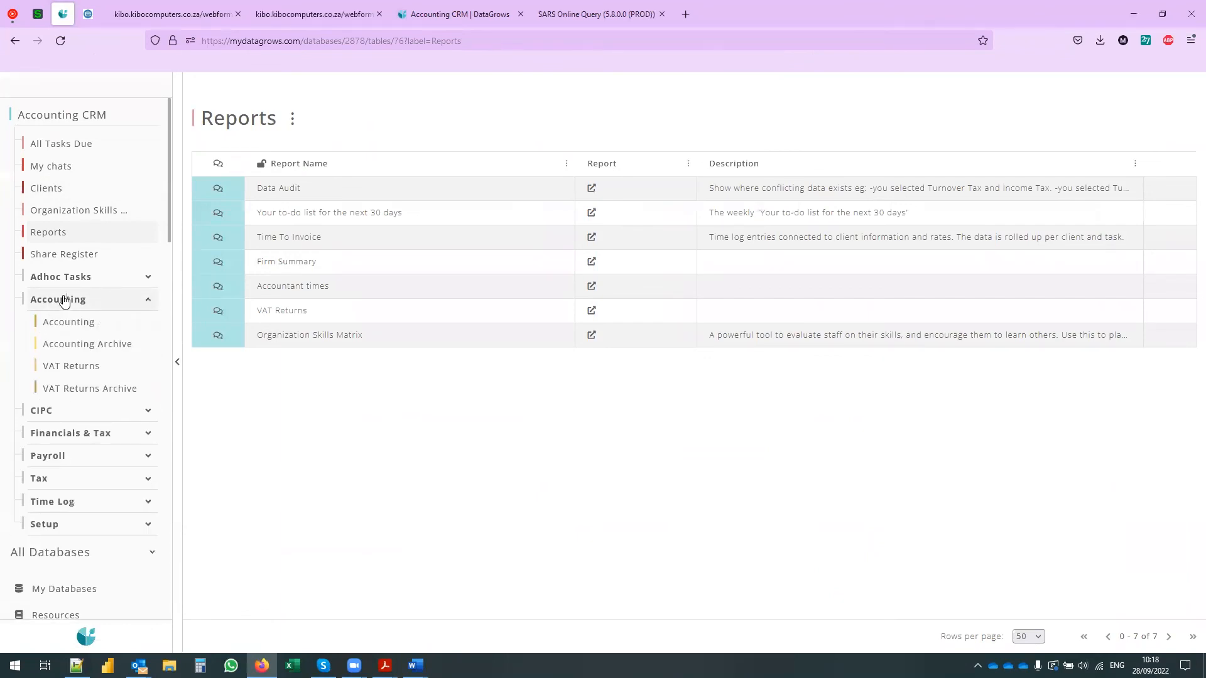
click(46, 369)
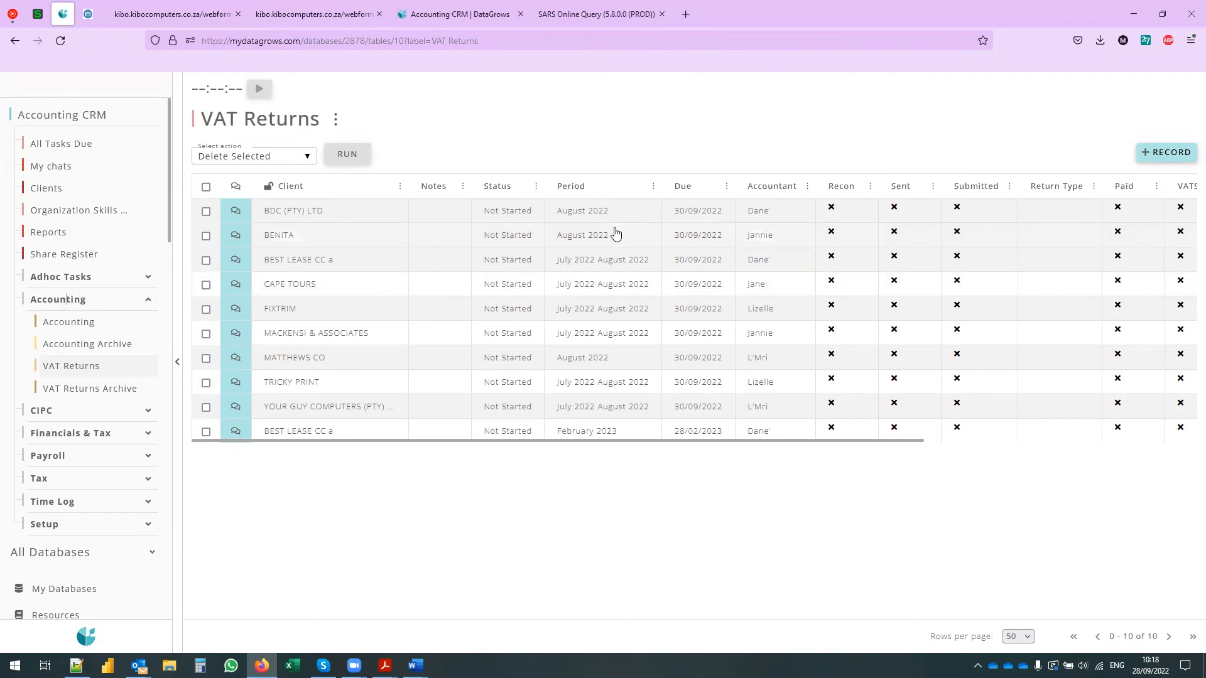
Open the August 2022 VAT return for BDC (PTY) LTD and start its time log timer
click(587, 219)
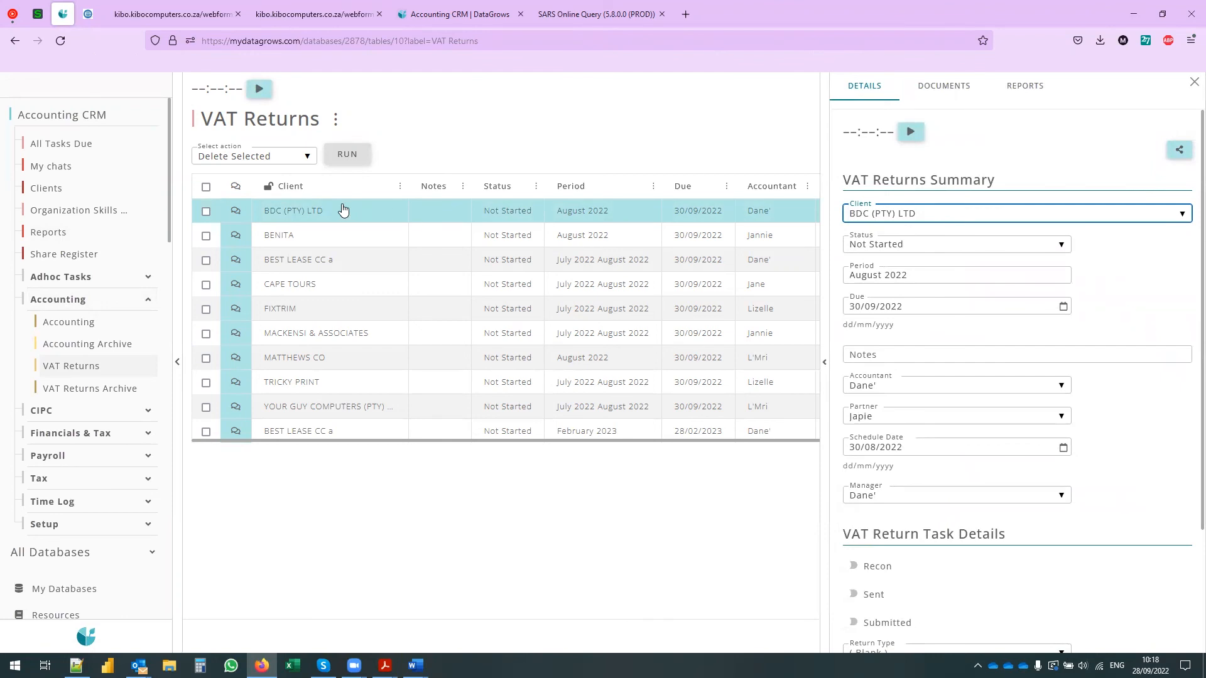
click(258, 93)
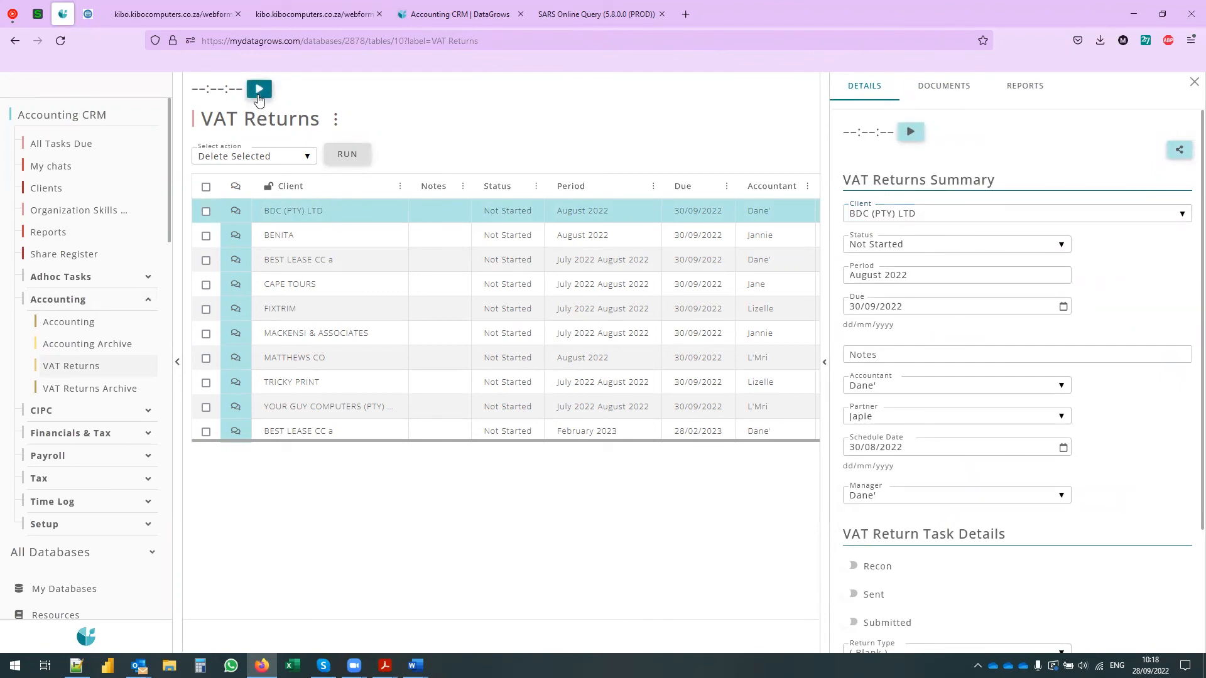
click(261, 91)
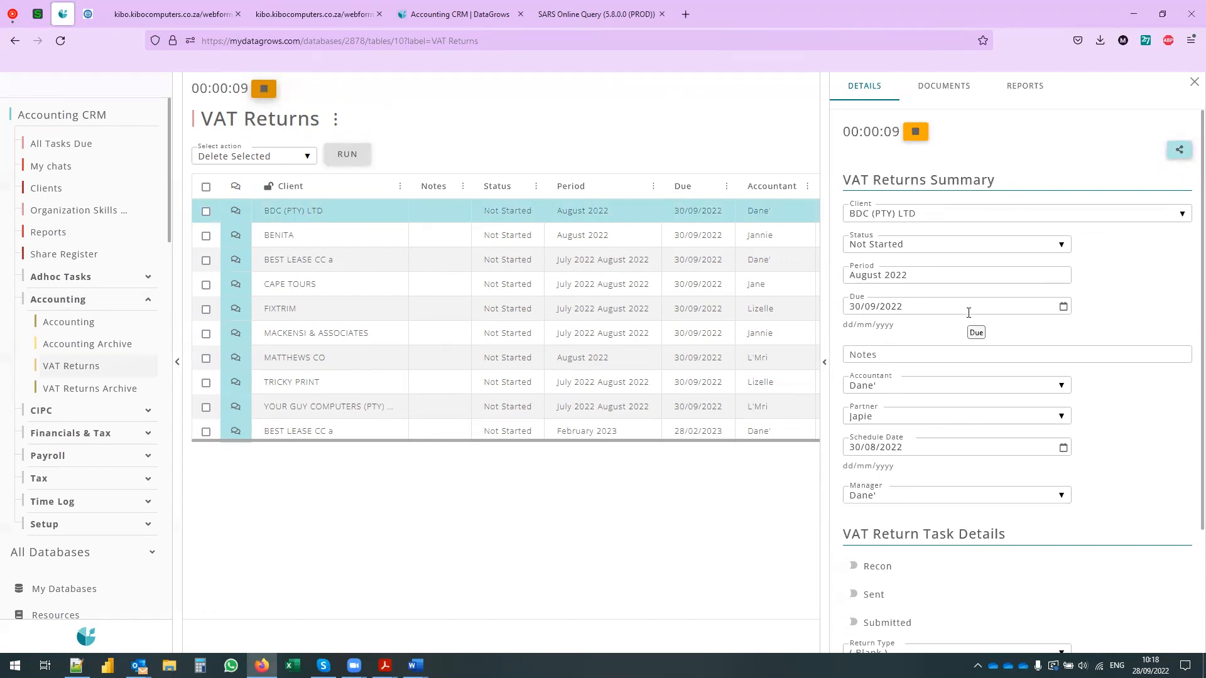
Review the Rate and Rate Type columns on page 1 of the Time To Invoice report, and stop the VAT return timer in the CRM
click(382, 23)
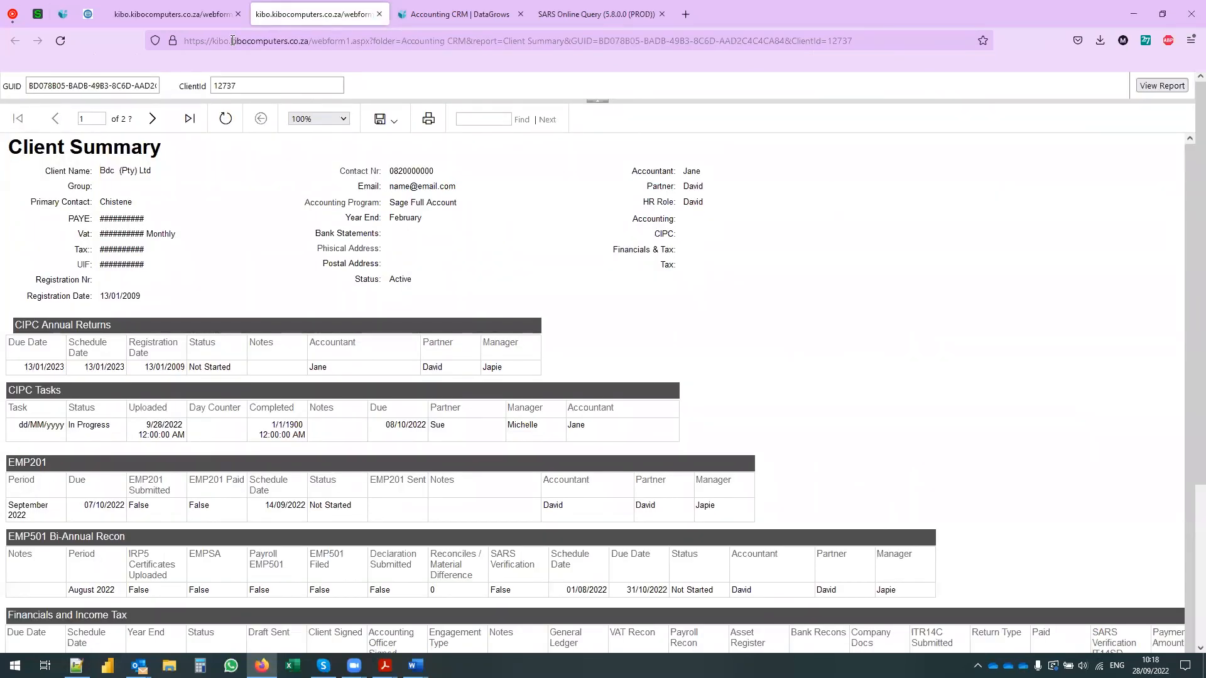
key(ctrl+shift+Tab)
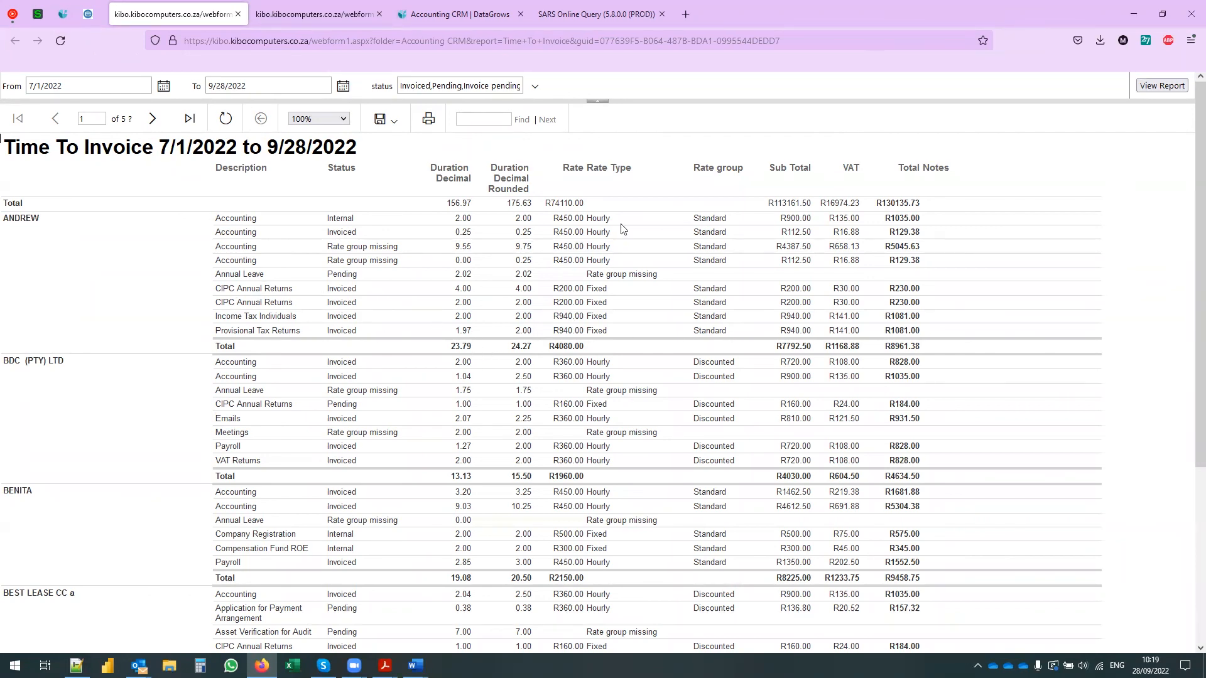
drag(562, 167, 626, 165)
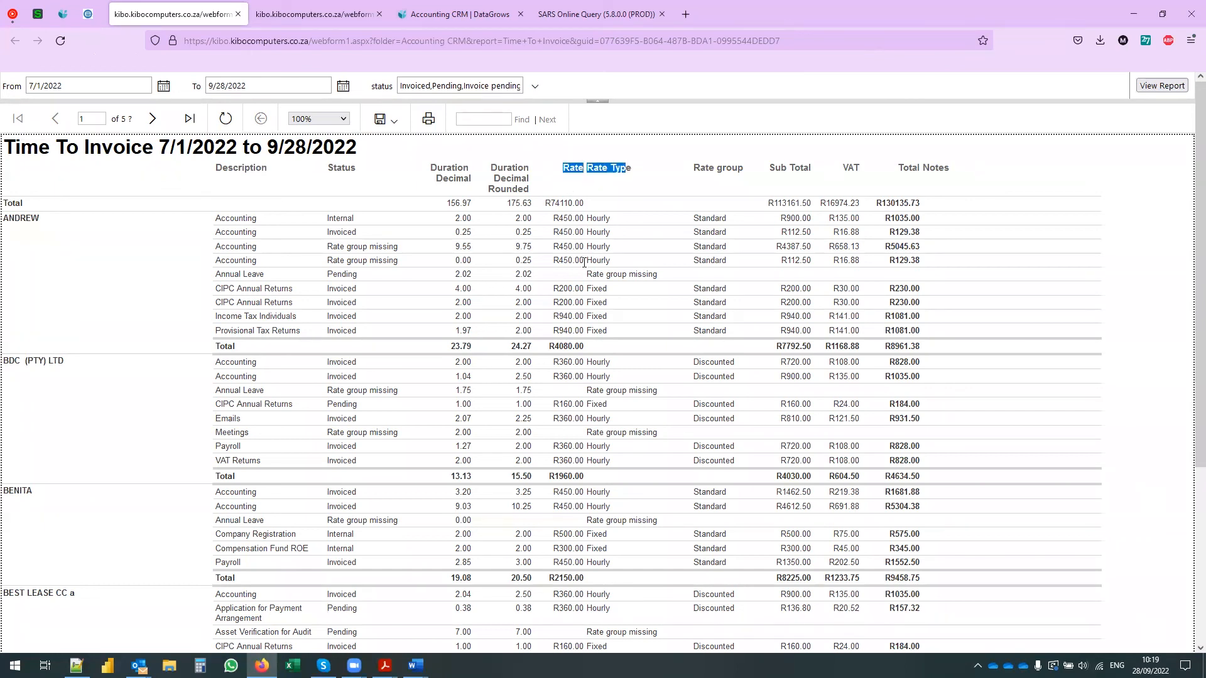
click(568, 288)
click(62, 14)
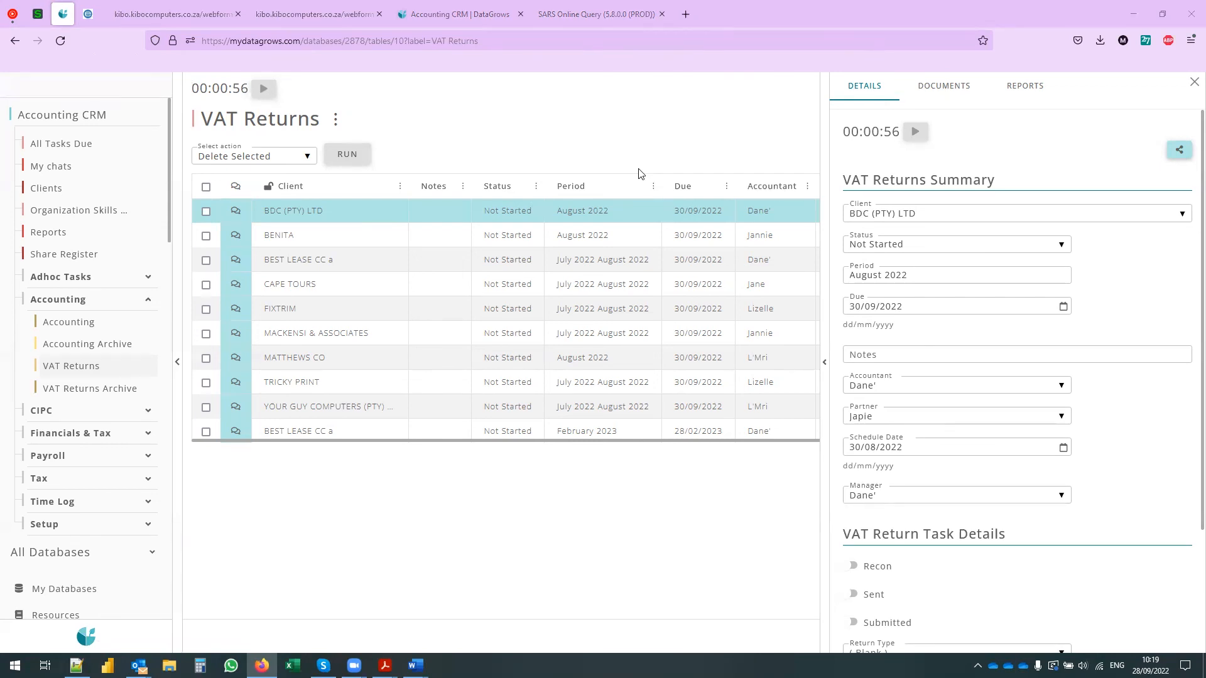
Export the Time To Invoice report in Excel 2003 format and open the downloaded workbook
click(138, 14)
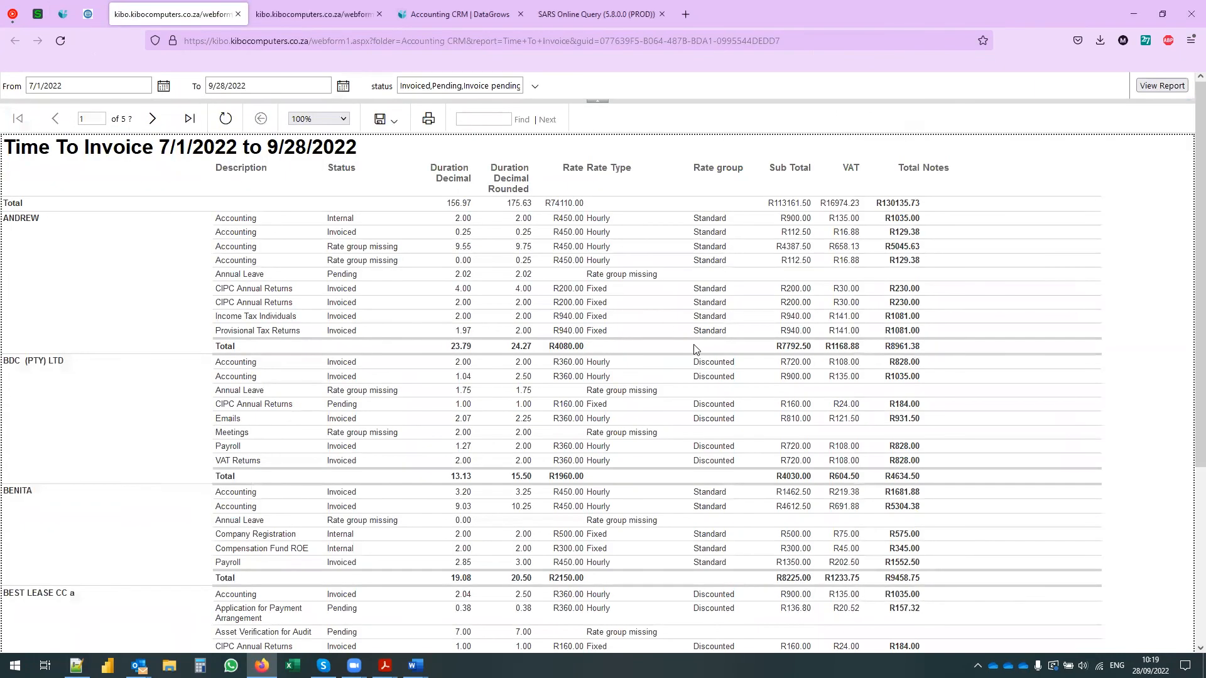
click(384, 128)
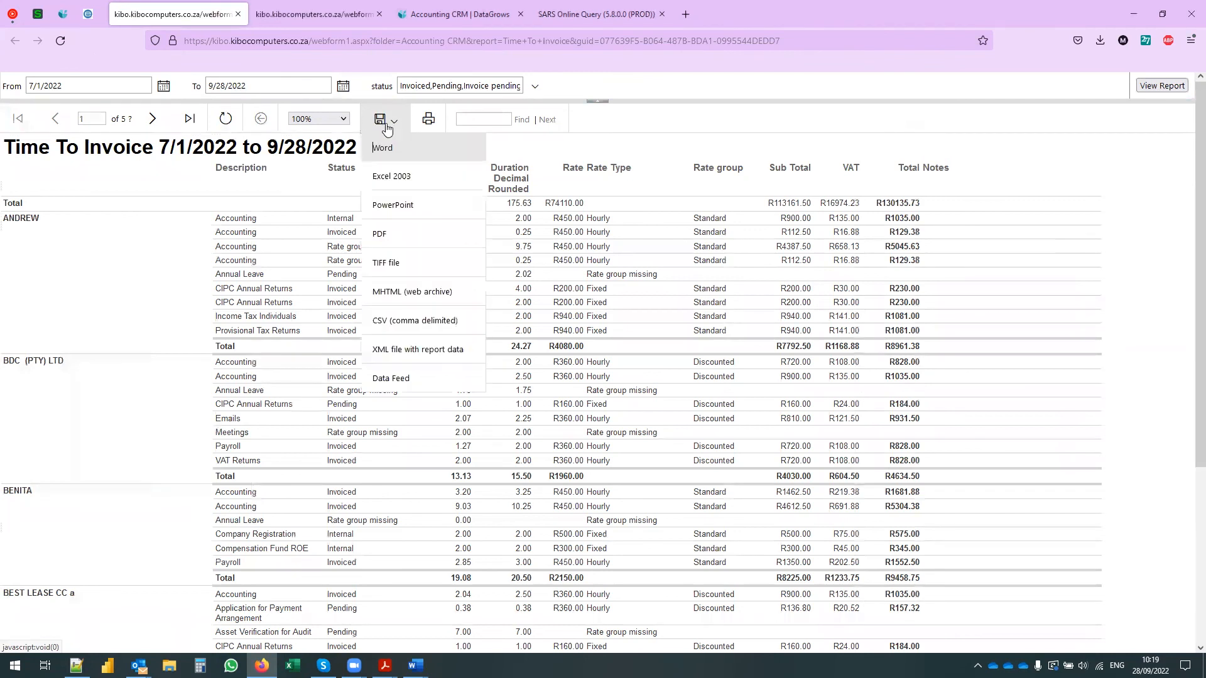
click(395, 178)
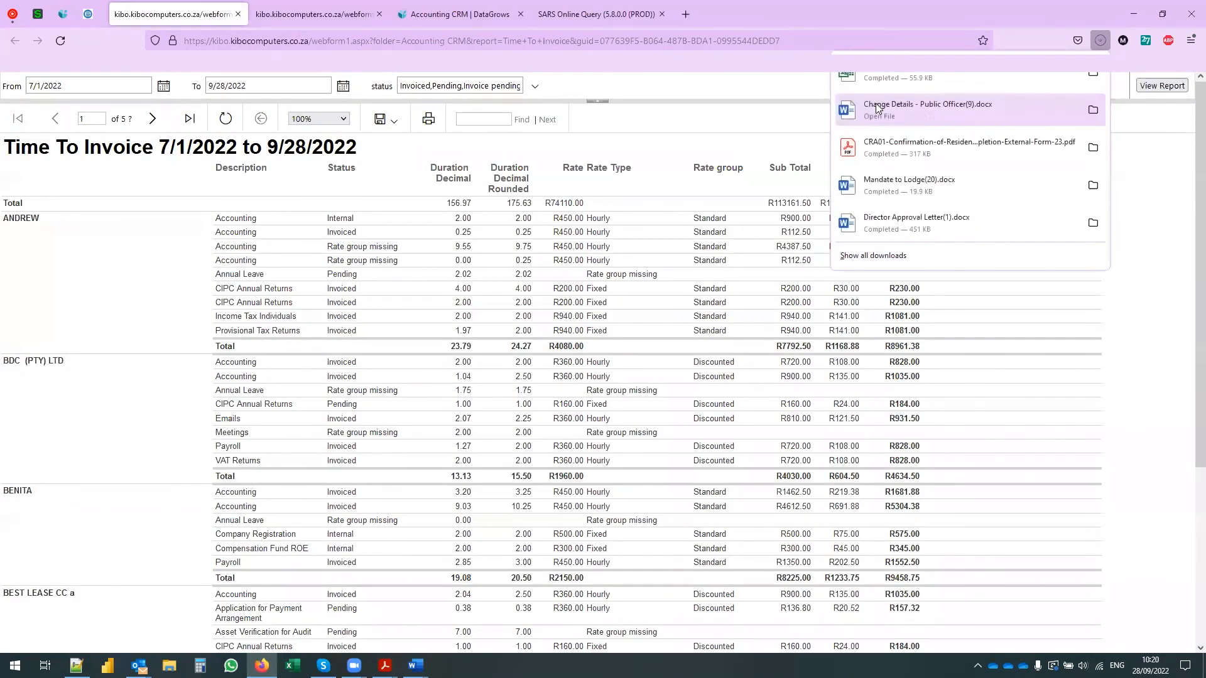
click(921, 76)
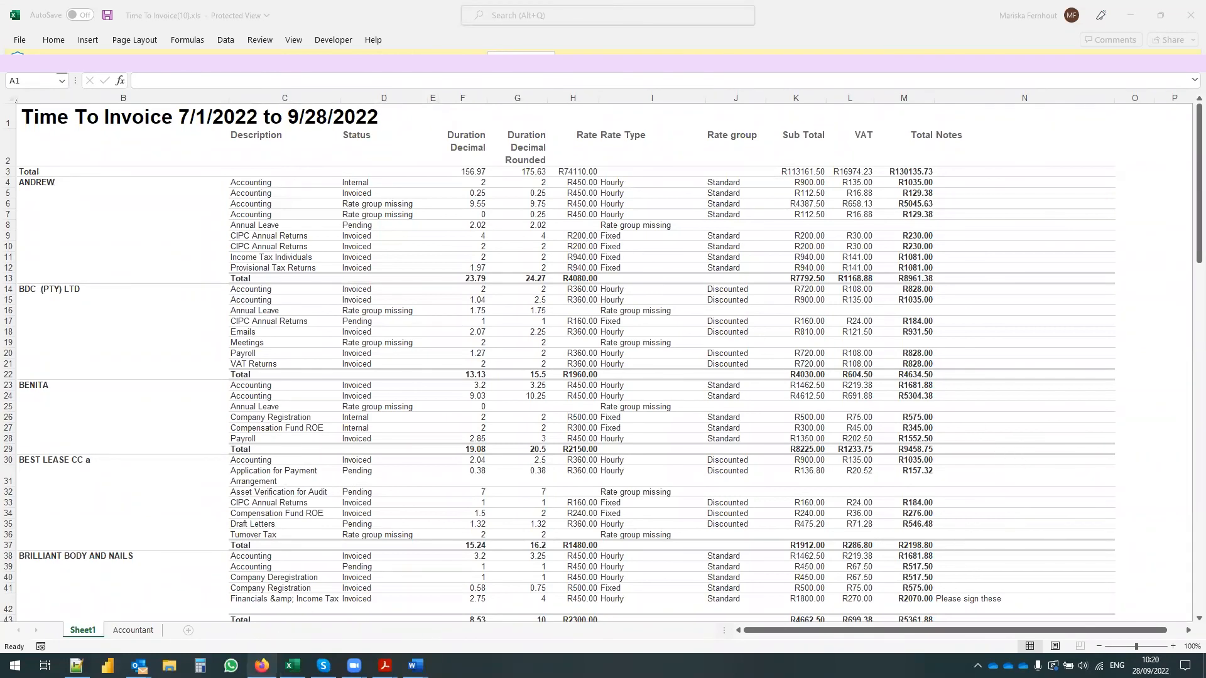
Switch from Excel back to the browser and return to the CRM's VAT Returns list
mouse_move(261, 665)
click(249, 638)
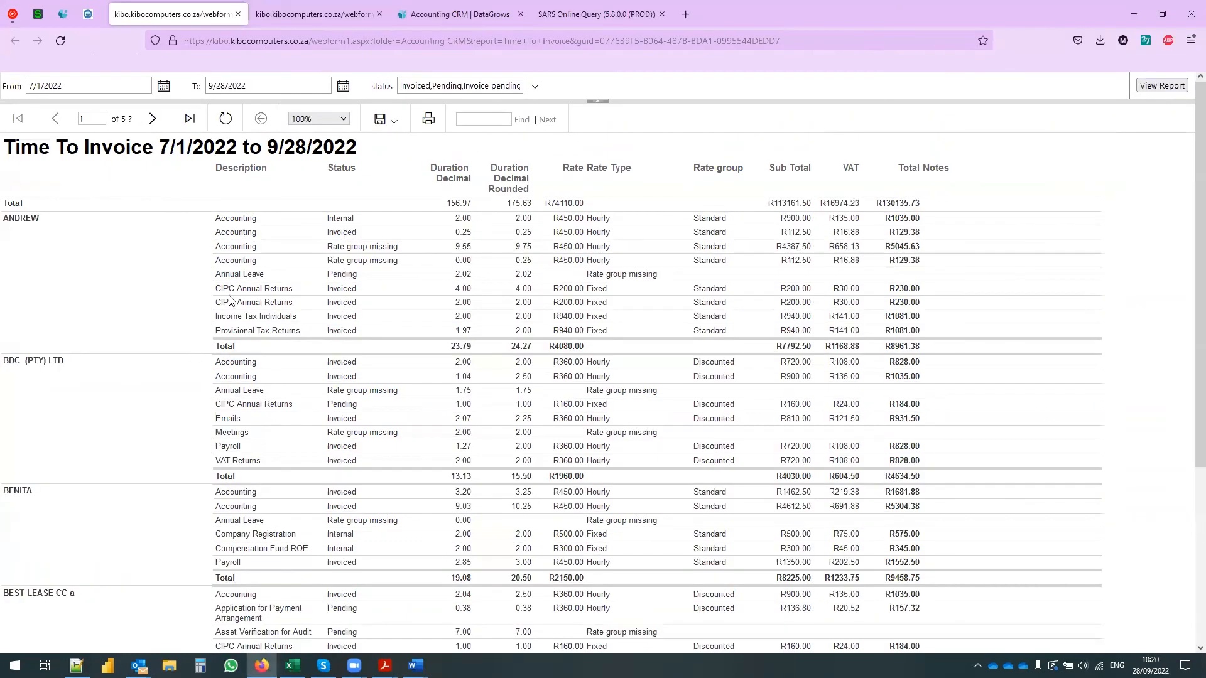
click(275, 22)
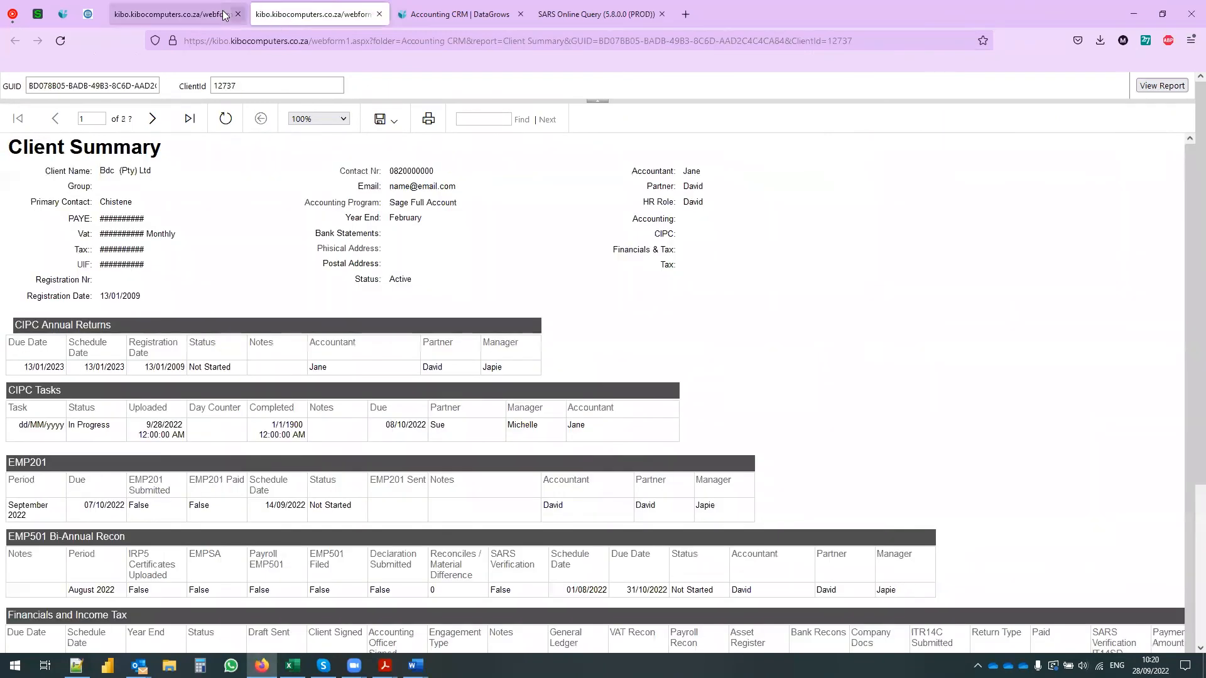
click(56, 18)
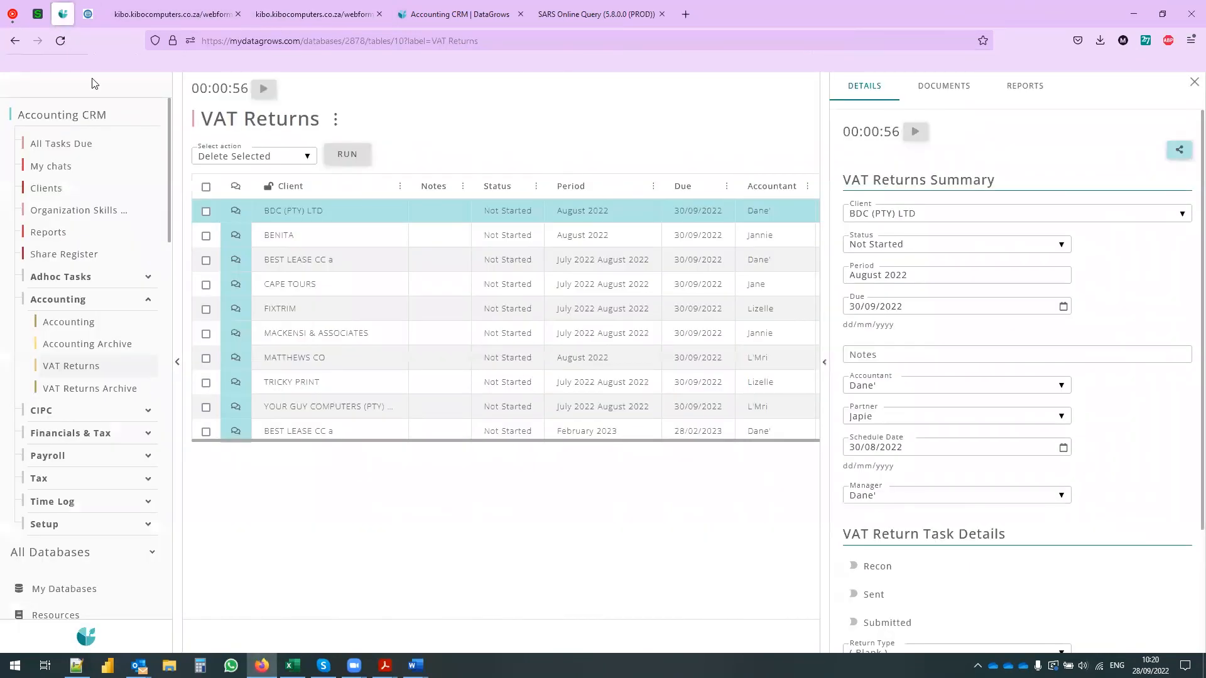